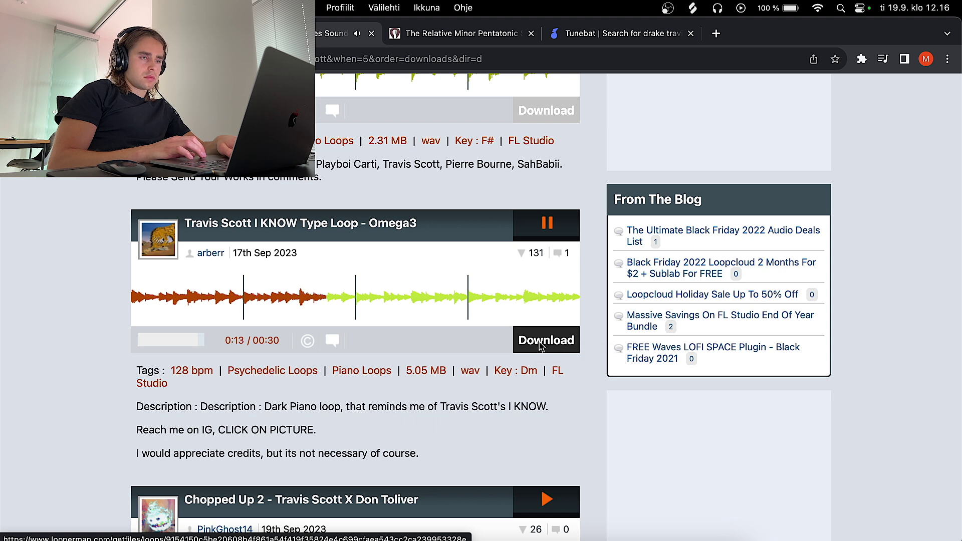
Download the "Travis Scott I KNOW Type Loop - Omega3" loop and pause its preview
{"action": "left_click", "coordinate": [541, 343]}
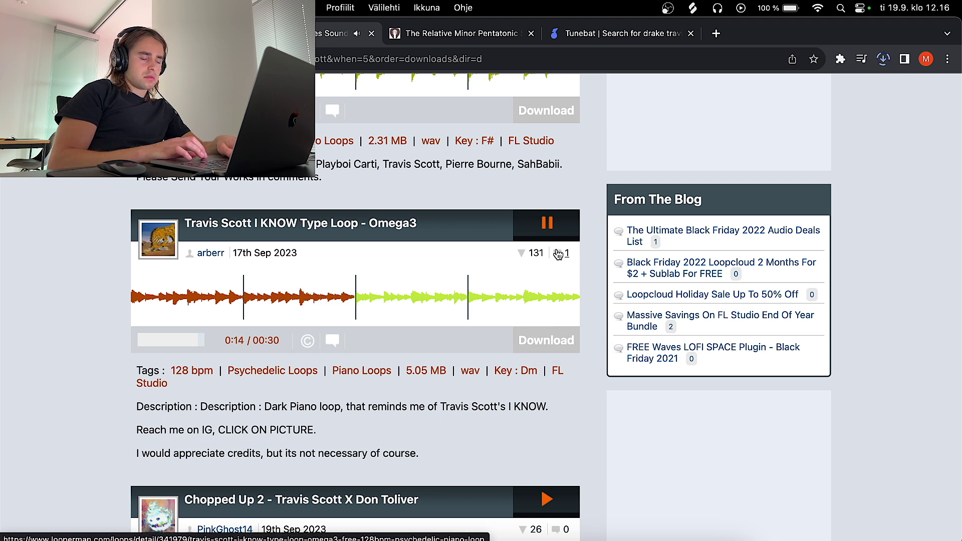
{"action": "left_click", "coordinate": [546, 224]}
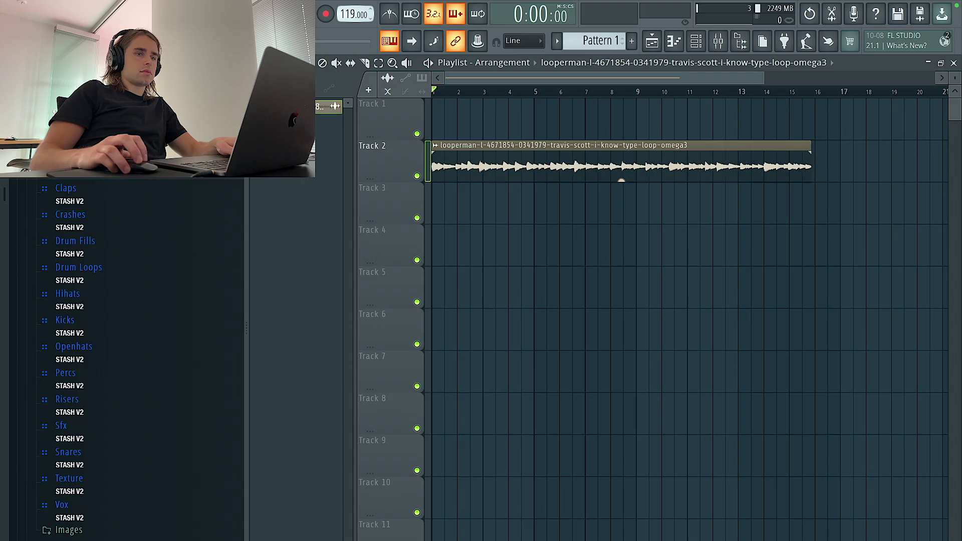
Set the project tempo to 128 BPM and change the loop clip's time-stretching mode to Stretch
{"action": "left_click_drag", "start_coordinate": [348, 14], "coordinate": [348, 10]}
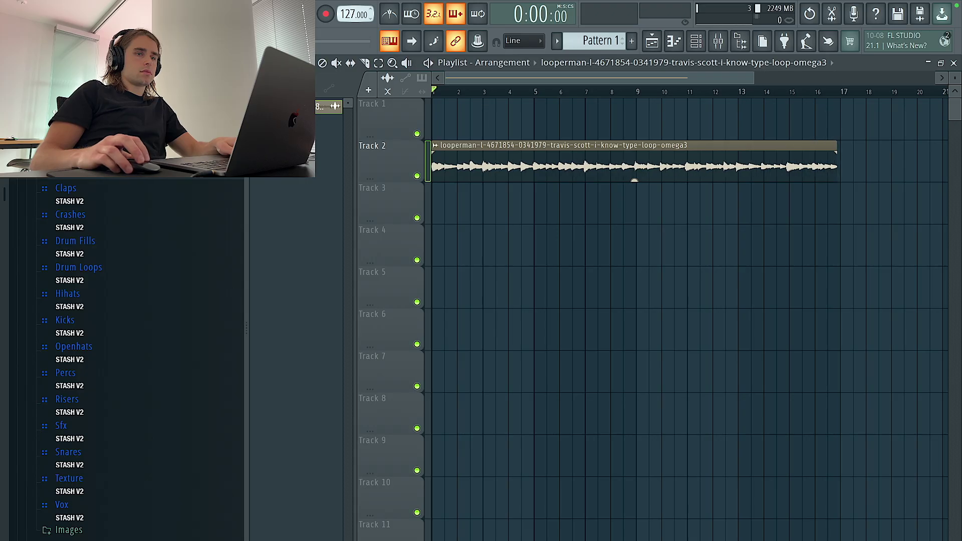
{"action": "double_click", "coordinate": [605, 171]}
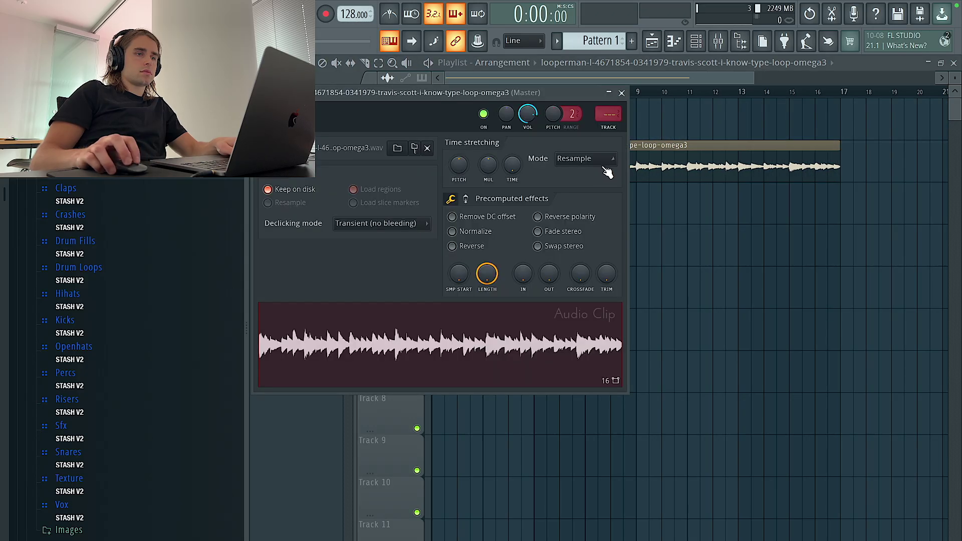
{"action": "left_click", "coordinate": [577, 160]}
{"action": "left_click", "coordinate": [569, 196]}
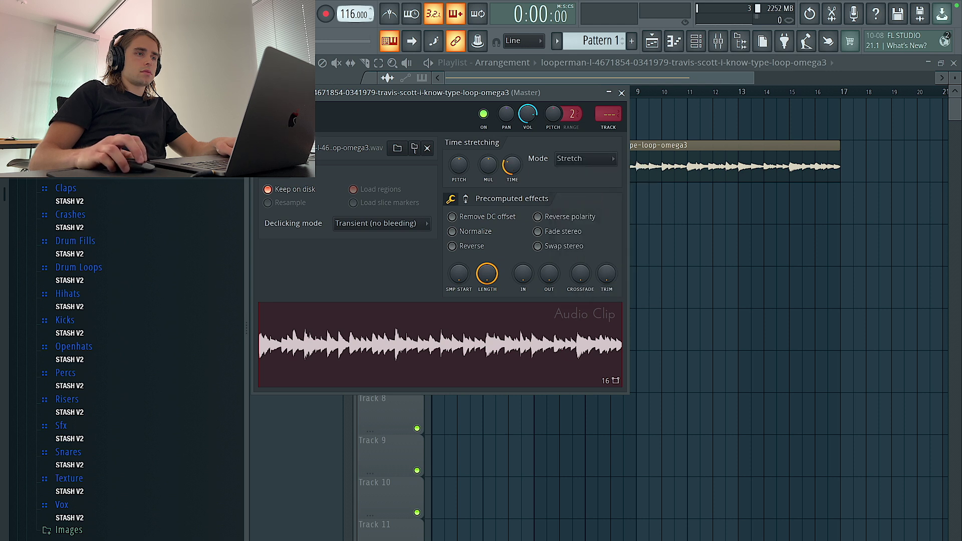
Lower the tempo to 118 BPM, and split the loop clip at bar 9 to delete its second half
{"action": "right_click", "coordinate": [882, 246]}
{"action": "left_click", "coordinate": [366, 63]}
{"action": "left_click", "coordinate": [636, 180]}
{"action": "right_click", "coordinate": [647, 165]}
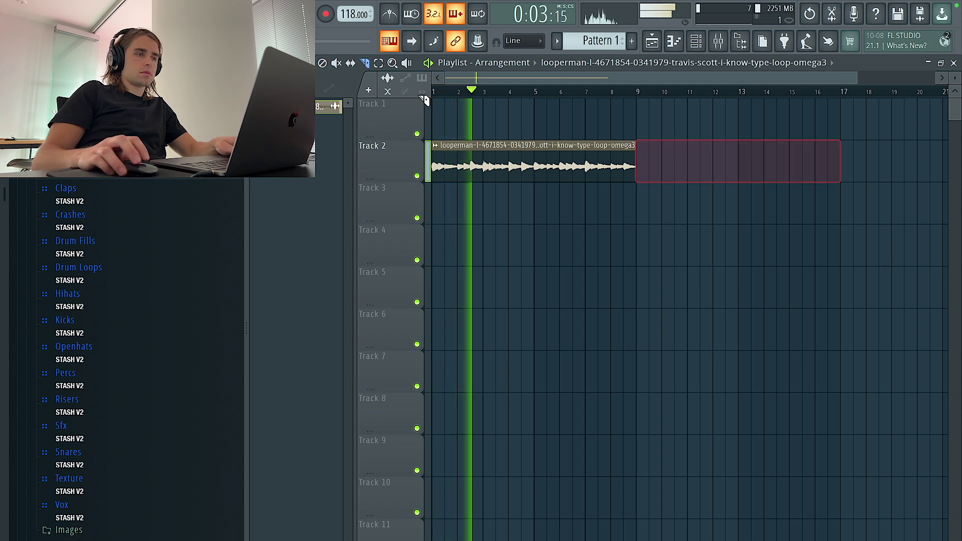
Route the loop clip to mixer track 1 and add Fruity Parametric EQ 2 with its "20Hz + 18k" preset
{"action": "double_click", "coordinate": [487, 158]}
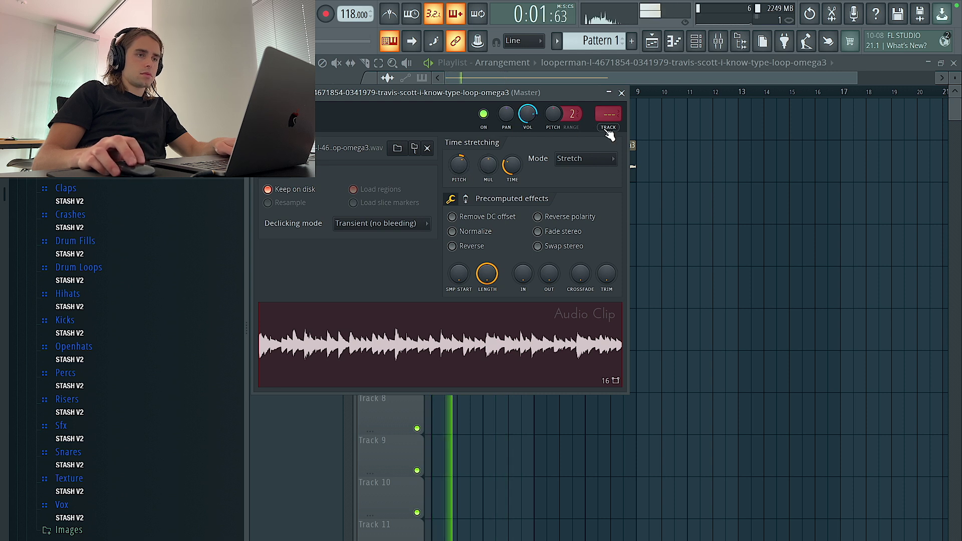
{"action": "left_click", "coordinate": [609, 131]}
{"action": "left_click", "coordinate": [856, 210]}
{"action": "left_click", "coordinate": [649, 246]}
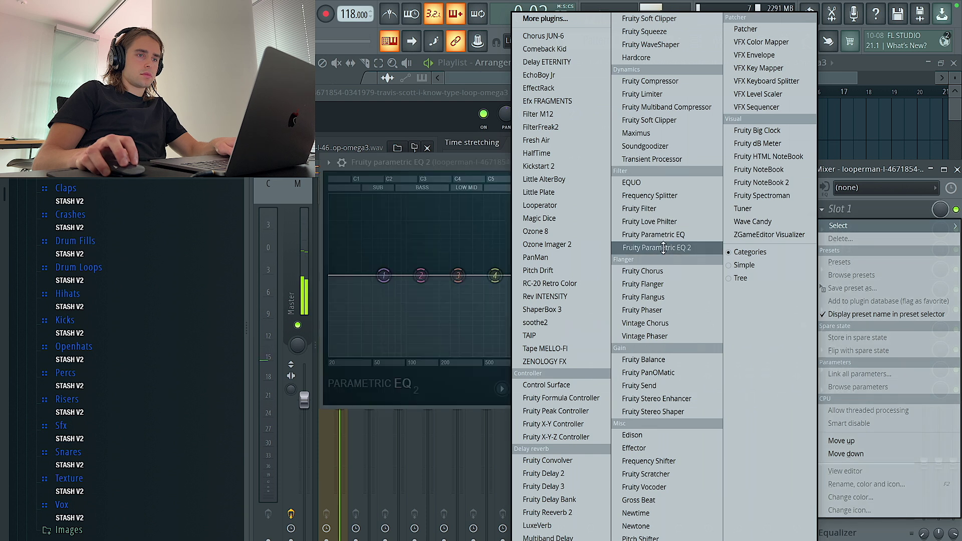
{"action": "left_click", "coordinate": [745, 162]}
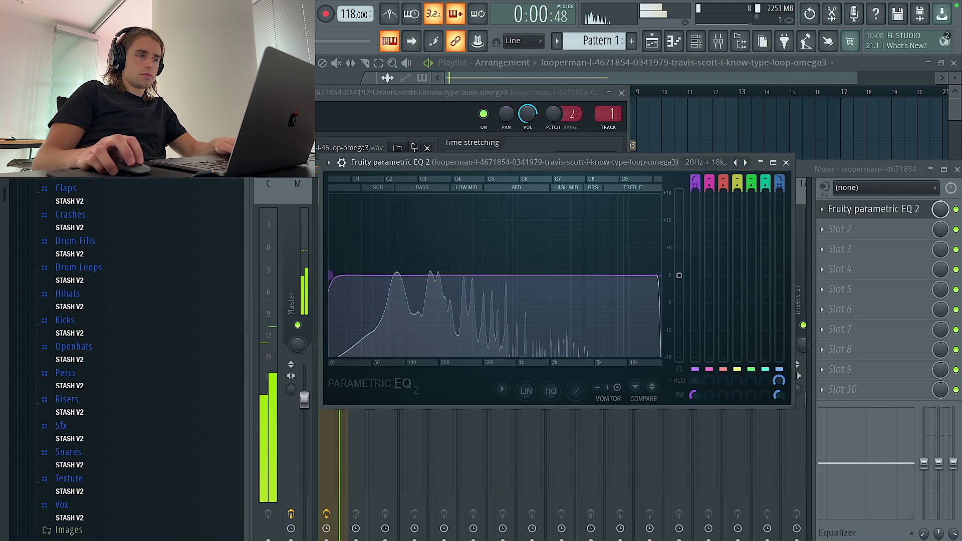
{"action": "key", "text": "F12"}
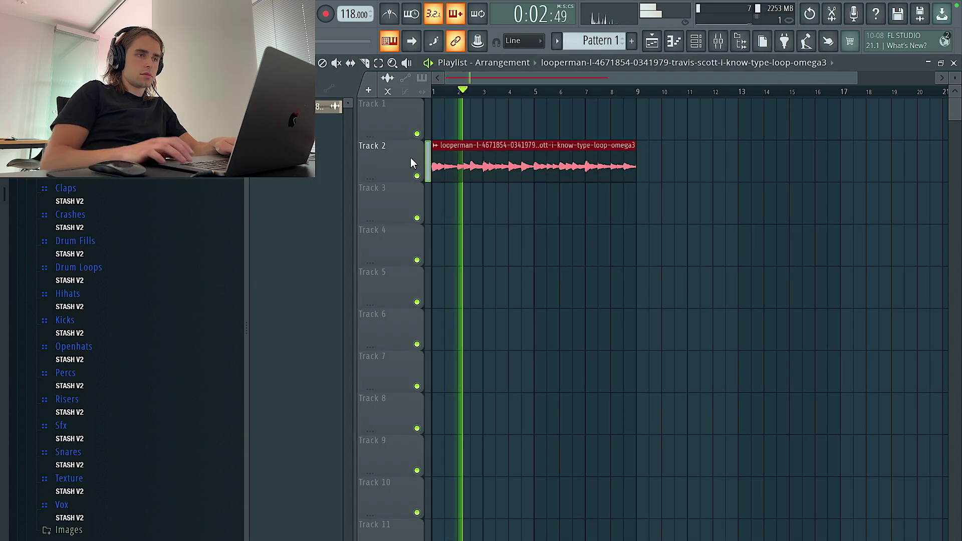
Move the loop clip to Track 1 and place Pattern 1 on Track 2 from bar 1 to bar 9
{"action": "double_click", "coordinate": [506, 131]}
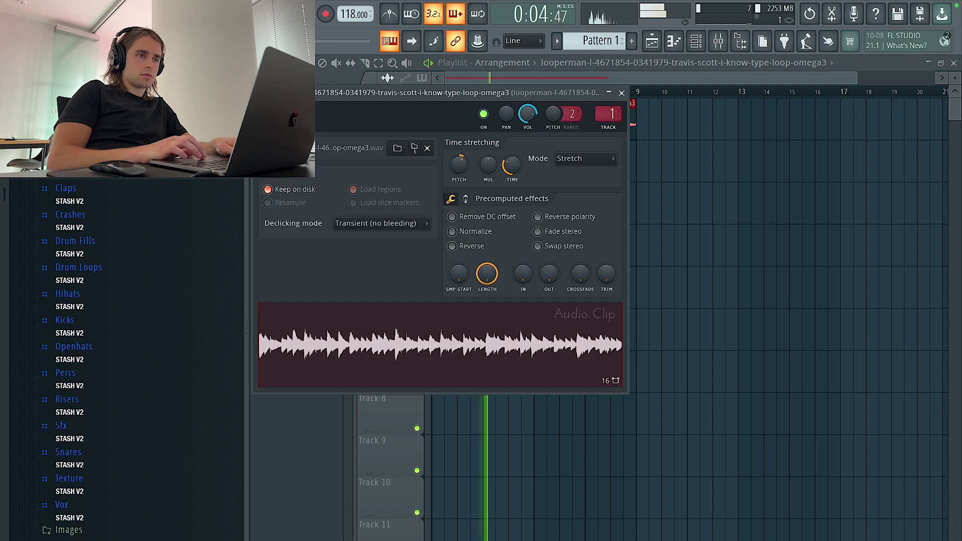
{"action": "key", "text": "Escape"}
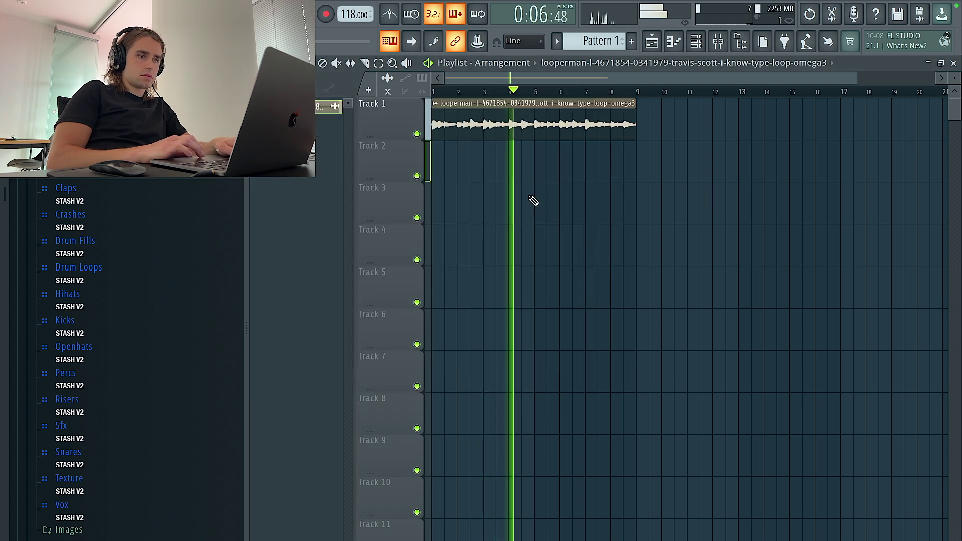
{"action": "left_click", "coordinate": [609, 41]}
{"action": "left_click_drag", "start_coordinate": [519, 156], "coordinate": [636, 164]}
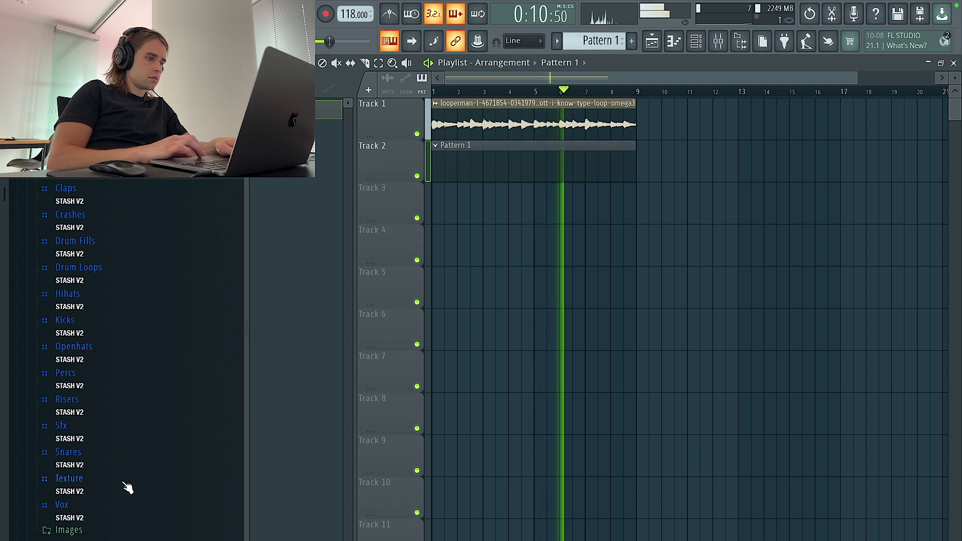
Place the Vox - Raindrops sample from the Vox folder at the start of Track 4 and lower its volume
{"action": "left_click", "coordinate": [114, 509]}
{"action": "left_click", "coordinate": [121, 537]}
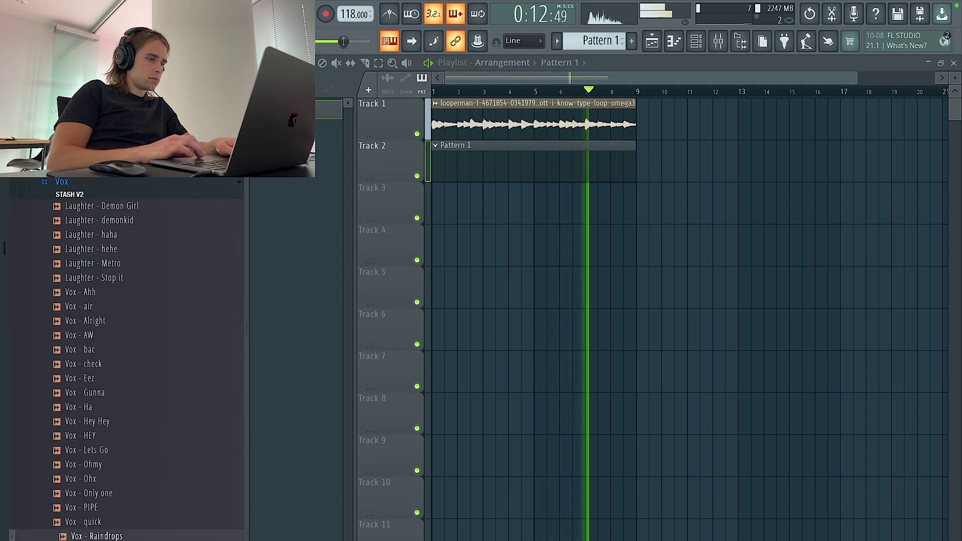
{"action": "left_click_drag", "start_coordinate": [123, 538], "coordinate": [443, 251]}
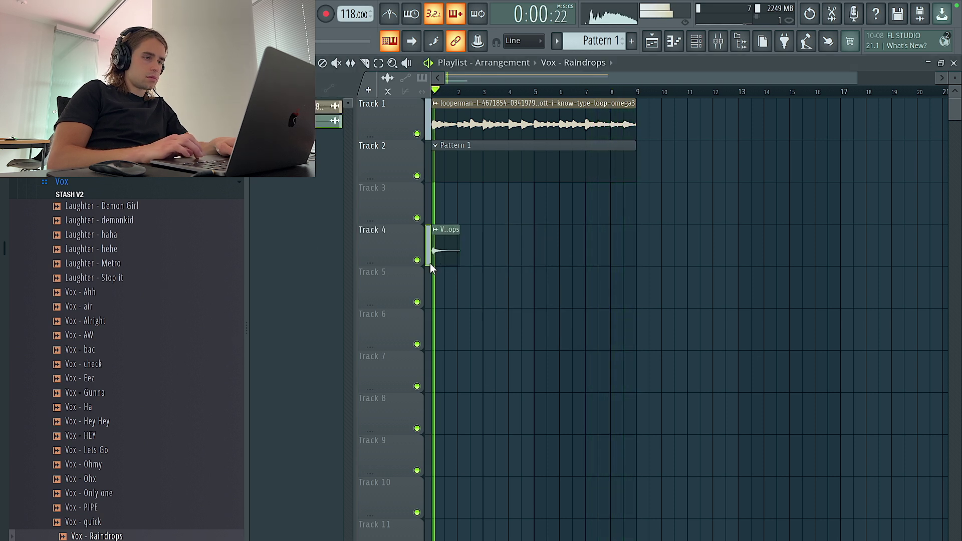
{"action": "double_click", "coordinate": [451, 250]}
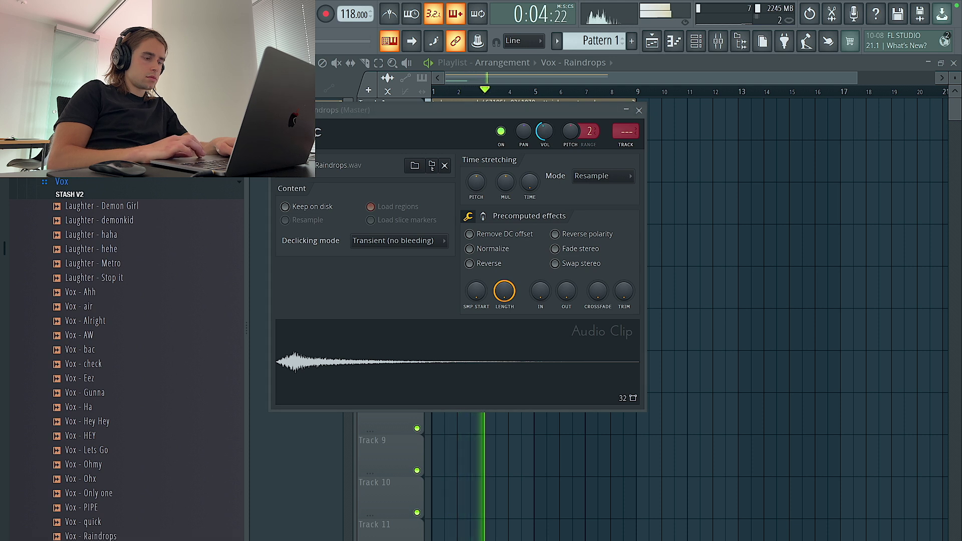
{"action": "left_click", "coordinate": [698, 430]}
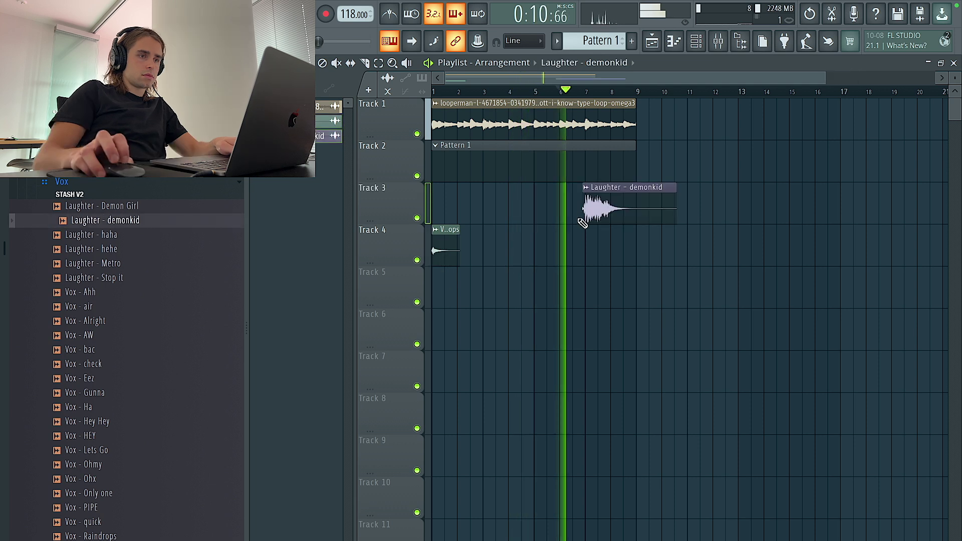
Align the Laughter - demonkid clip on Track 3 with bar 7 and lower its volume
{"action": "left_click_drag", "start_coordinate": [622, 206], "coordinate": [630, 208]}
{"action": "scroll", "coordinate": [630, 208], "scroll_direction": "up", "scroll_amount": 3}
{"action": "double_click", "coordinate": [630, 208]}
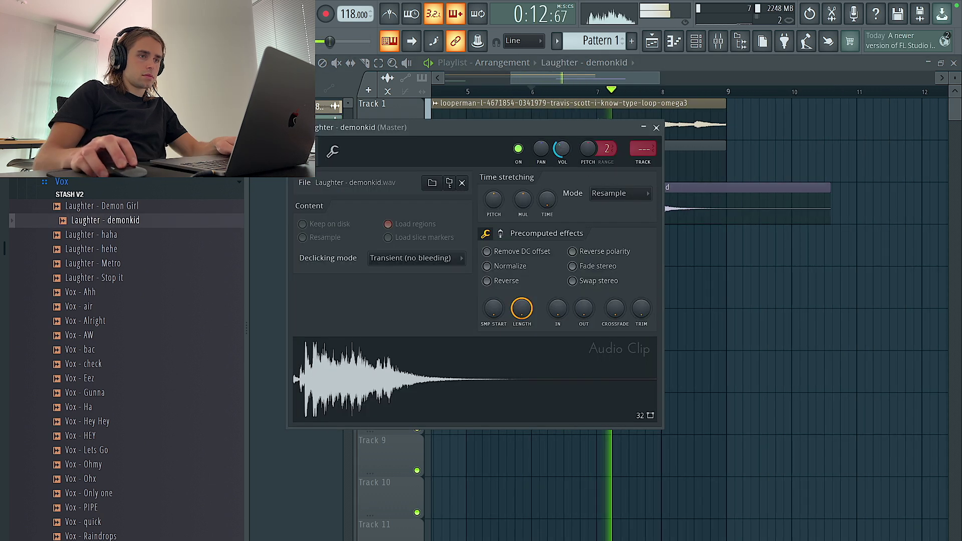
{"action": "left_click", "coordinate": [708, 285]}
{"action": "key", "text": "space"}
{"action": "key", "text": "space"}
{"action": "left_click_drag", "start_coordinate": [670, 210], "coordinate": [678, 210]}
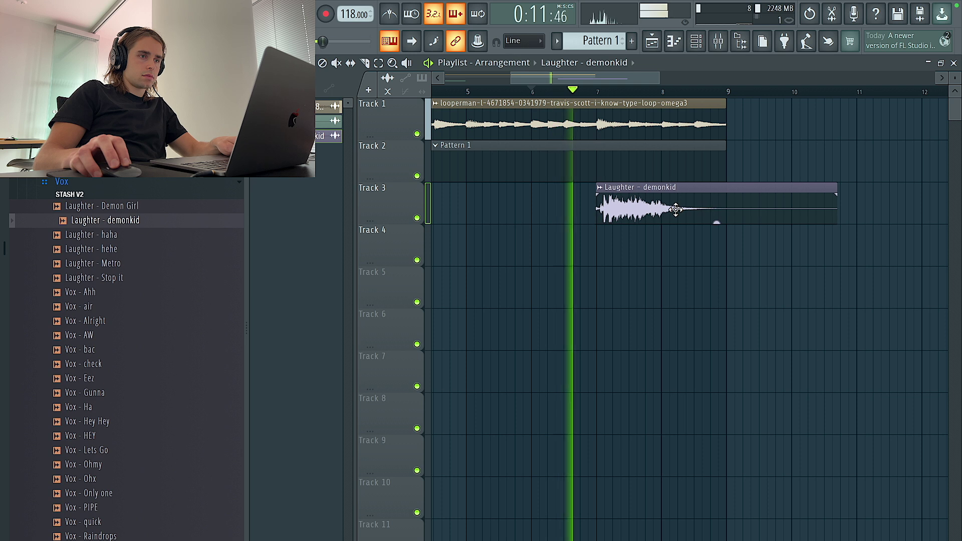
{"action": "double_click", "coordinate": [678, 209]}
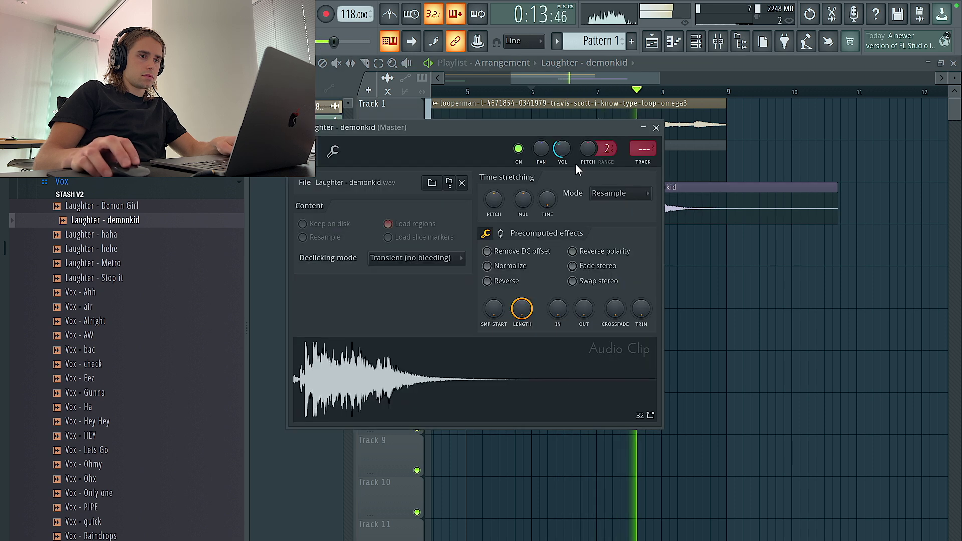
{"action": "right_click", "coordinate": [842, 151]}
Duplicate the loop clip on Track 1 so the copy starts at bar 9, and make the copy unique
{"action": "scroll", "coordinate": [817, 141], "scroll_direction": "down", "scroll_amount": 3}
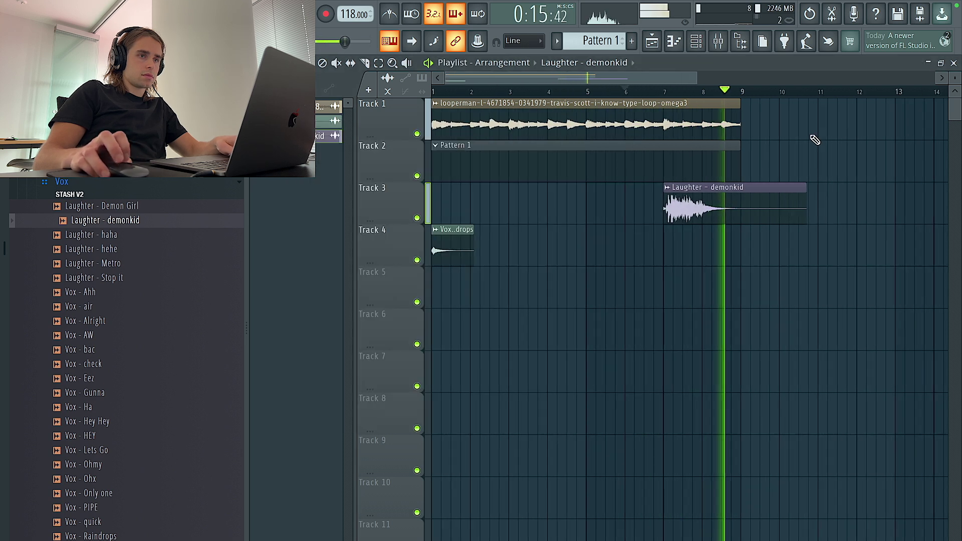
{"action": "left_click", "coordinate": [578, 122], "text": "ctrl"}
{"action": "key", "text": "ctrl+b"}
{"action": "scroll", "coordinate": [638, 117], "scroll_direction": "down", "scroll_amount": 3}
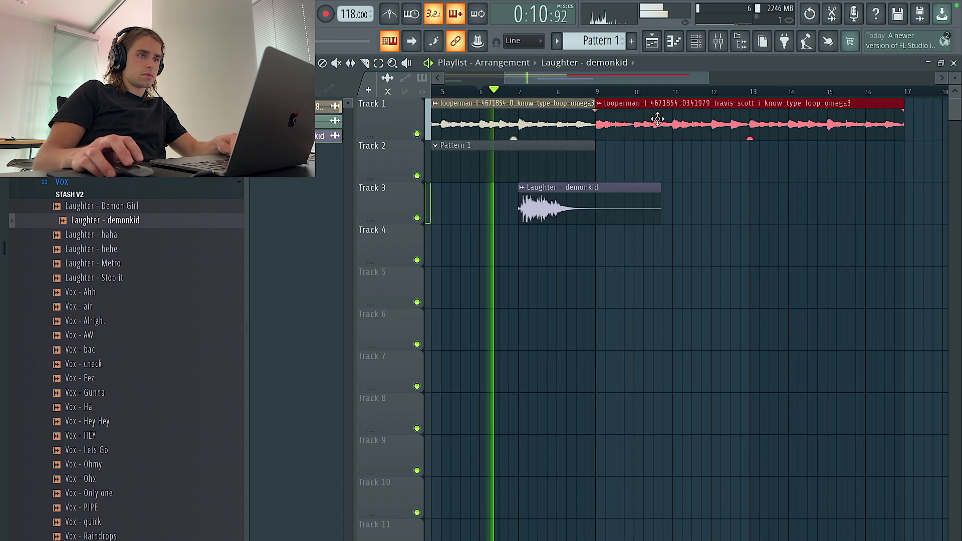
{"action": "scroll", "coordinate": [638, 117], "scroll_direction": "down", "scroll_amount": 1}
{"action": "left_click", "coordinate": [564, 103]}
{"action": "left_click", "coordinate": [599, 231]}
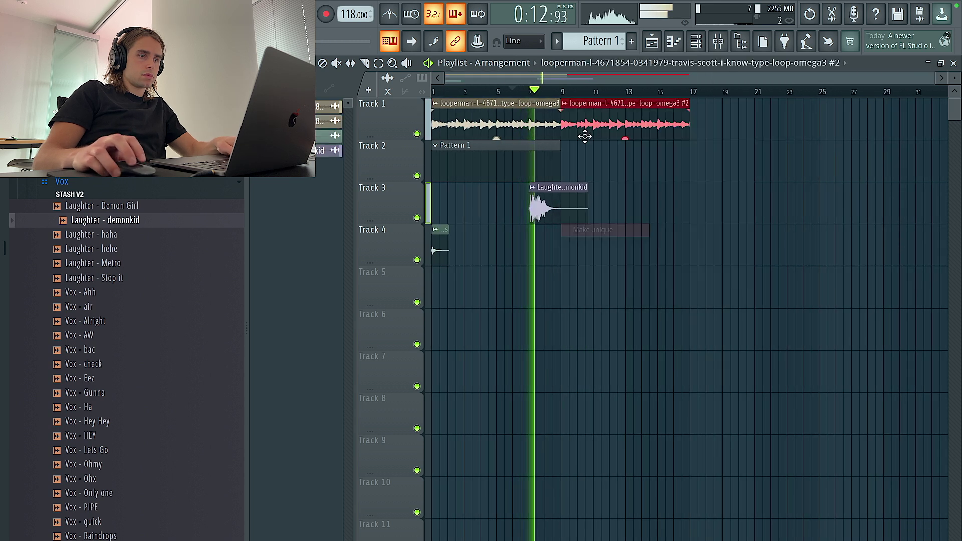
Split the unique loop copy at bar 11 and turn its pitch down with a pitch range of 5
{"action": "double_click", "coordinate": [586, 125]}
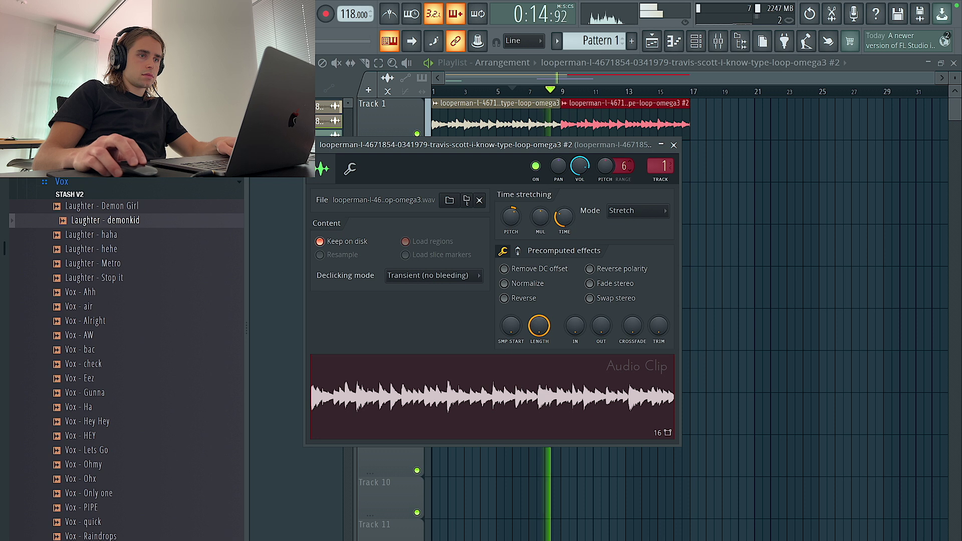
{"action": "right_click", "coordinate": [837, 191]}
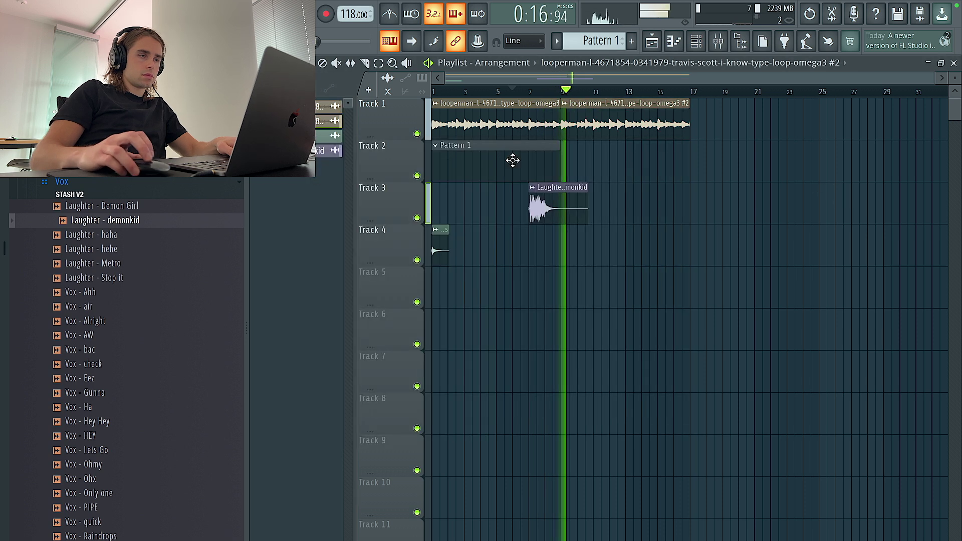
{"action": "left_click", "coordinate": [365, 63]}
{"action": "scroll", "coordinate": [562, 125], "scroll_direction": "up", "scroll_amount": 4}
{"action": "left_click_drag", "start_coordinate": [636, 142], "coordinate": [636, 131]}
{"action": "key", "text": "space"}
{"action": "key", "text": "space"}
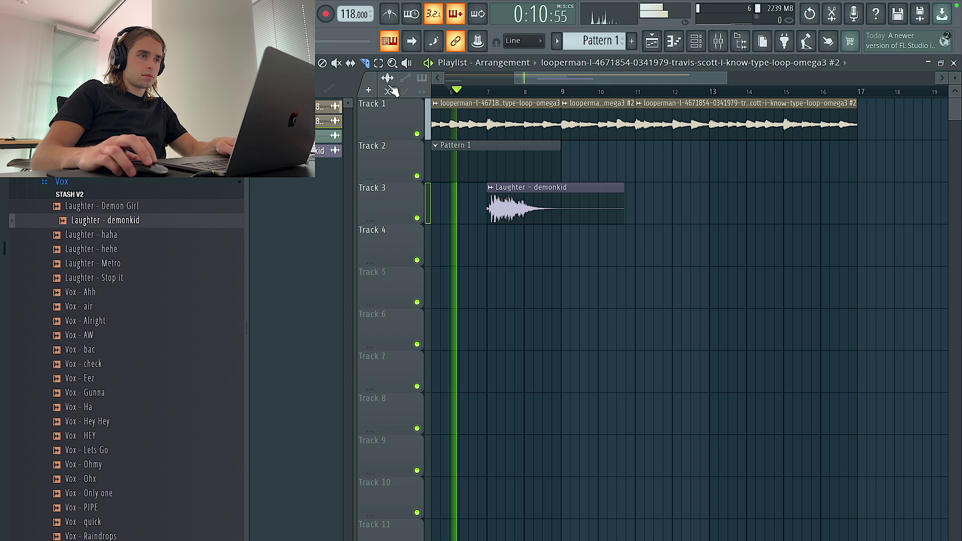
{"action": "double_click", "coordinate": [575, 114]}
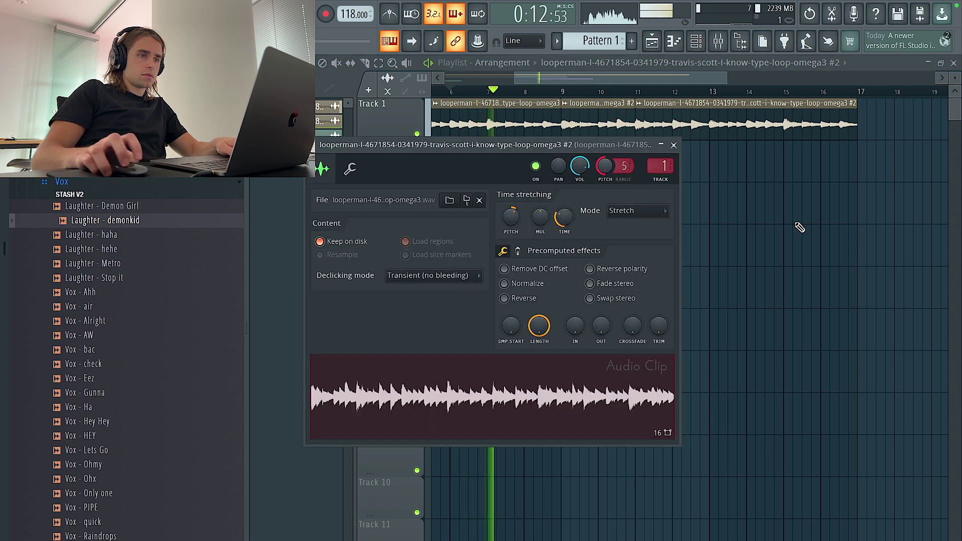
{"action": "right_click", "coordinate": [801, 228]}
Delete the loop copy's remainder after bar 11 and duplicate the two-bar section twice along Track 1
{"action": "right_click", "coordinate": [663, 122]}
{"action": "left_click", "coordinate": [598, 131], "text": "ctrl"}
{"action": "key", "text": "ctrl+b"}
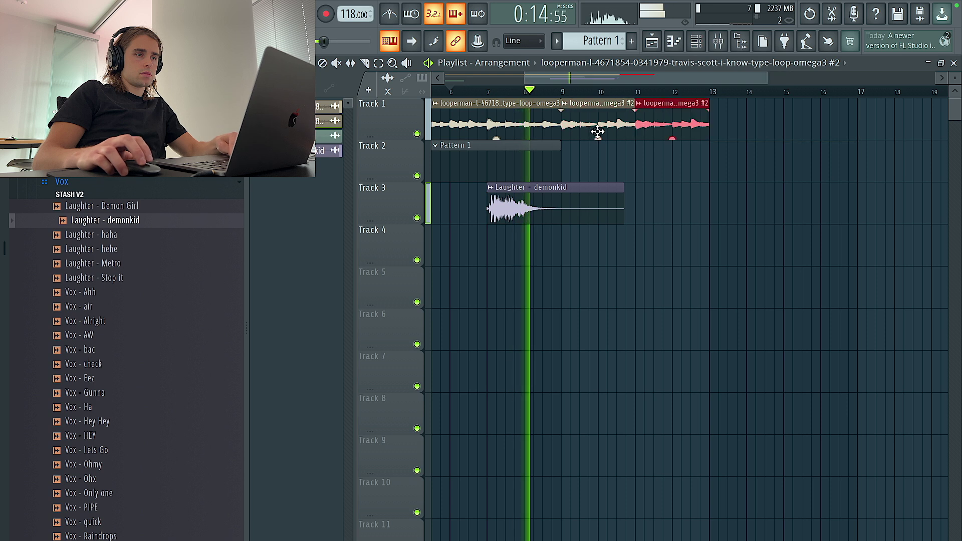
{"action": "key", "text": "ctrl+b"}
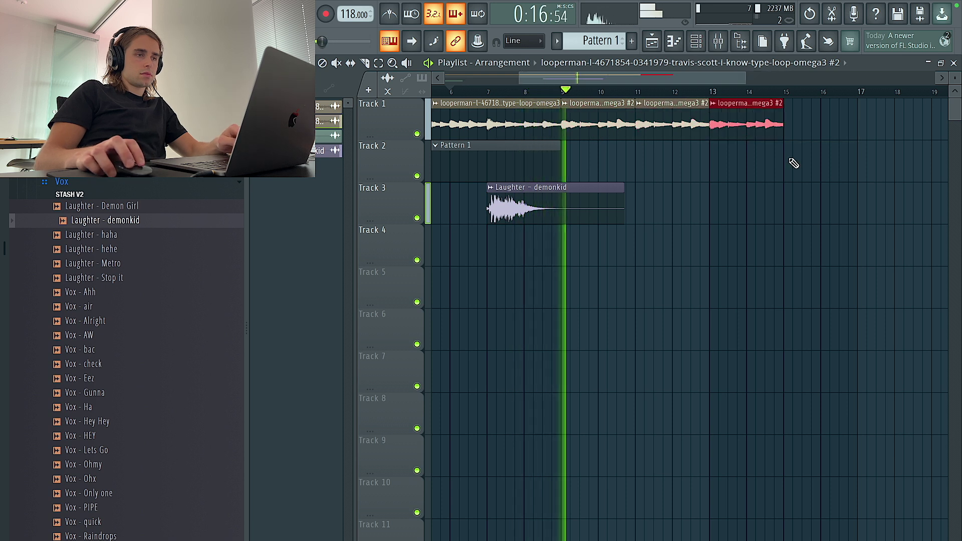
Play the arrangement from the start and delete the three two-bar loop copies after bar 9 on Track 1
{"action": "scroll", "coordinate": [683, 154], "scroll_direction": "down", "scroll_amount": 5}
{"action": "left_click", "coordinate": [435, 91]}
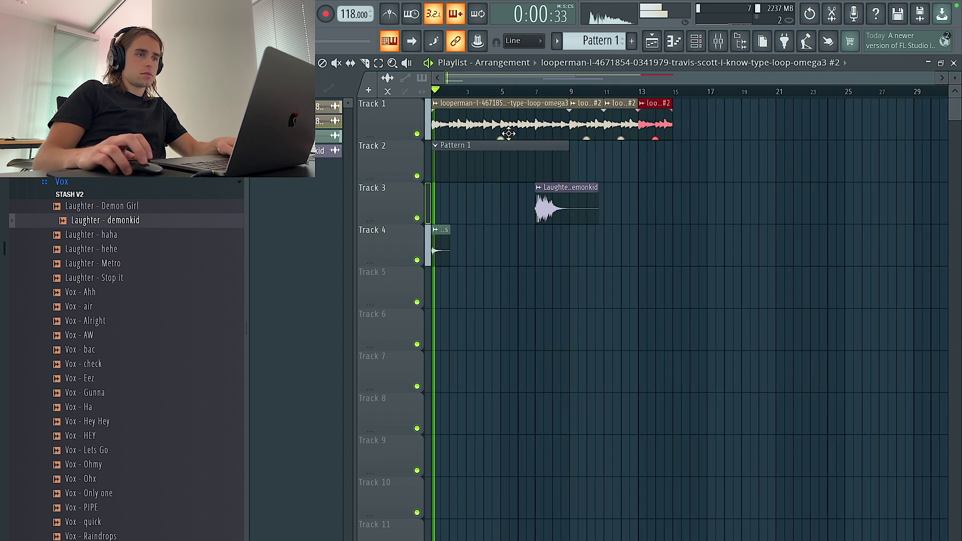
{"action": "right_click", "coordinate": [585, 124]}
{"action": "right_click", "coordinate": [621, 125]}
{"action": "right_click", "coordinate": [655, 126]}
Set the Vox - Raindrops clip's time-stretching mode to Auto and lower its pitch slightly
{"action": "scroll", "coordinate": [453, 239], "scroll_direction": "up", "scroll_amount": 5}
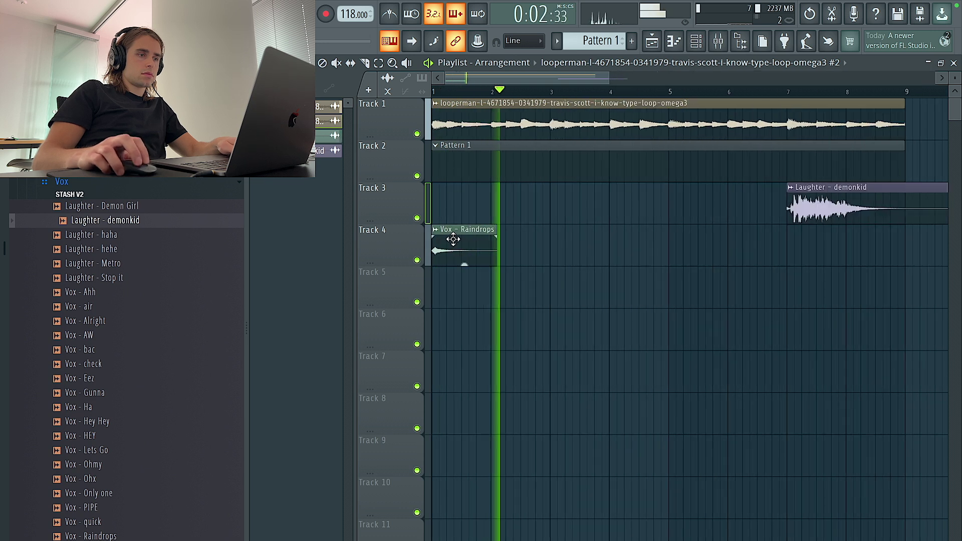
{"action": "double_click", "coordinate": [454, 239]}
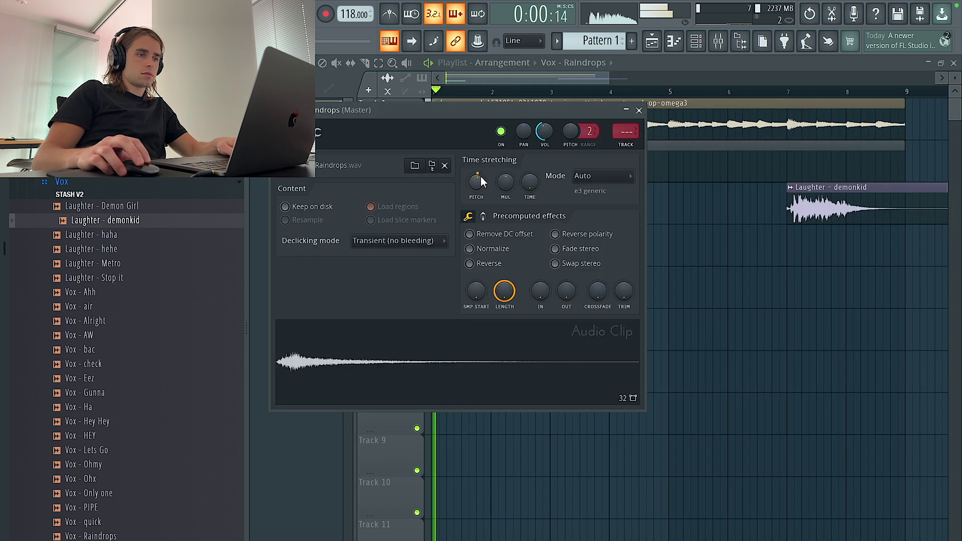
{"action": "left_click_drag", "start_coordinate": [481, 188], "coordinate": [481, 194]}
{"action": "key", "text": "space"}
{"action": "key", "text": "space"}
Pan the Vox - Raindrops clip slightly to the right and route it to its own mixer track
{"action": "left_click_drag", "start_coordinate": [524, 132], "coordinate": [524, 129]}
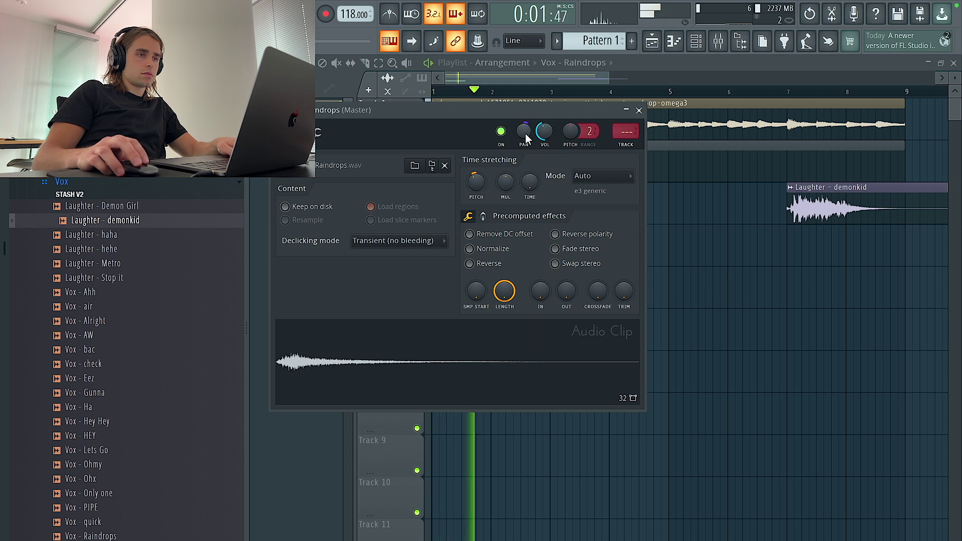
{"action": "left_click", "coordinate": [626, 145]}
{"action": "left_click", "coordinate": [952, 169]}
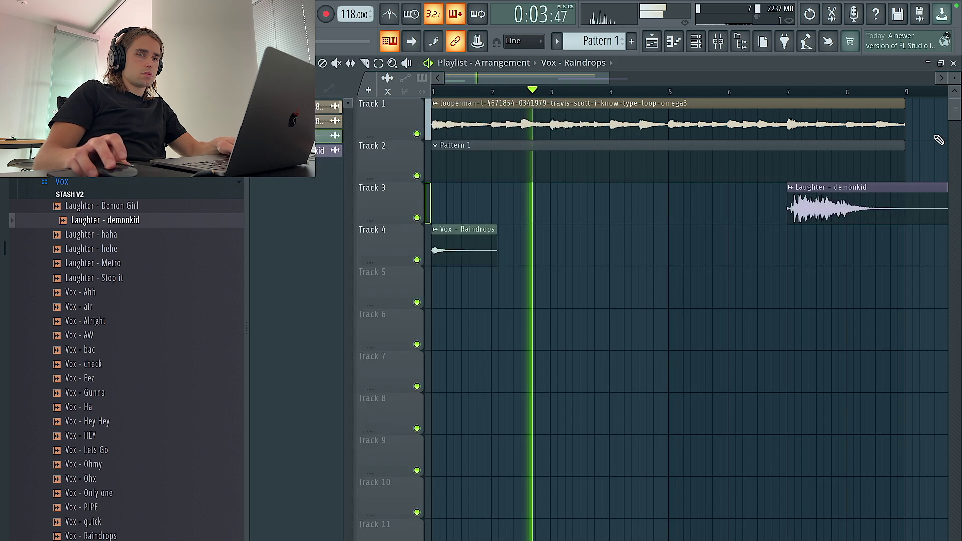
Duplicate the Pattern 1 clip on Track 2 and the piano loop on Track 1 so both run to bar 17
{"action": "scroll", "coordinate": [946, 141], "scroll_direction": "down", "scroll_amount": 5}
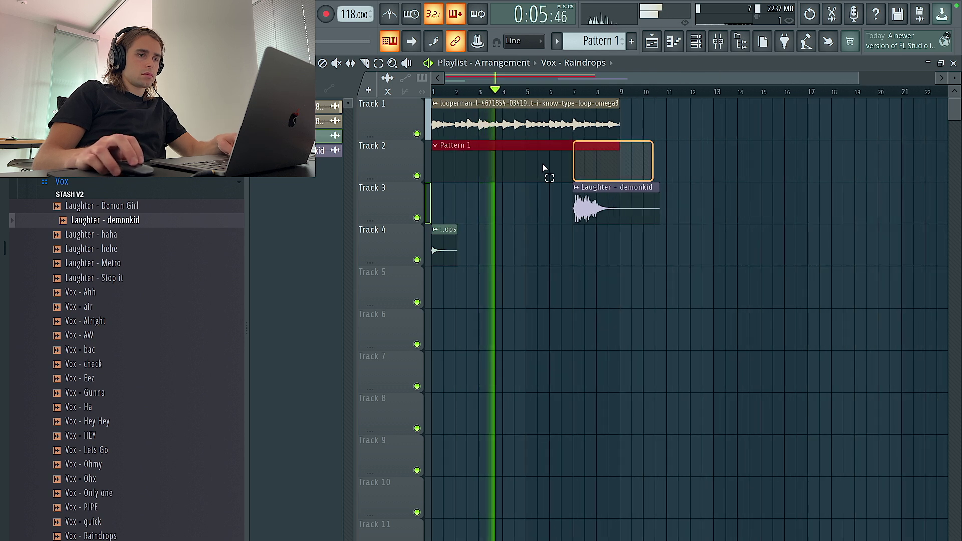
{"action": "left_click_drag", "start_coordinate": [604, 166], "coordinate": [598, 164]}
{"action": "key", "text": "super+b"}
{"action": "left_click_drag", "start_coordinate": [624, 123], "coordinate": [591, 125]}
{"action": "key", "text": "super+b"}
{"action": "scroll", "coordinate": [516, 150], "scroll_direction": "down", "scroll_amount": 5}
{"action": "left_click", "coordinate": [519, 124]}
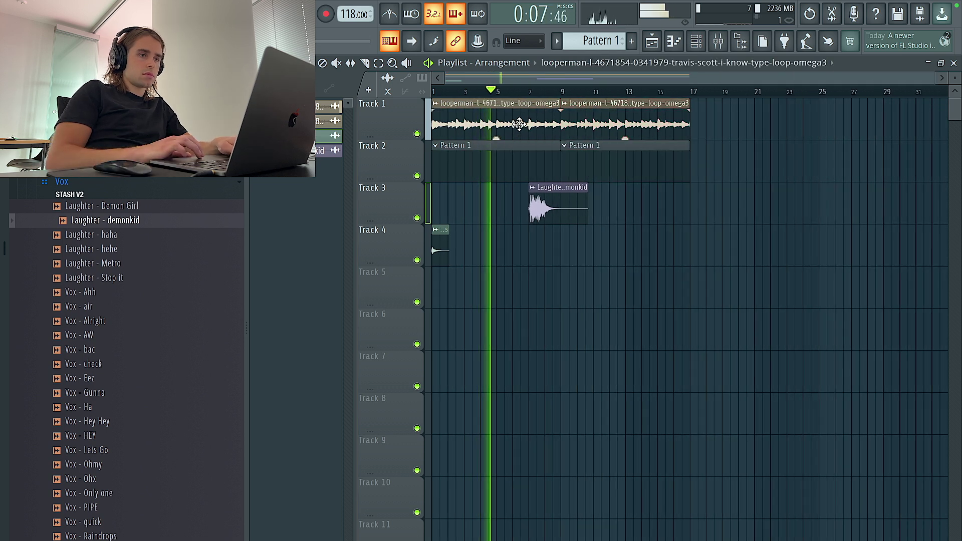
Extract the piano loop's melody as notes into Pattern 1 and open the loop channel's piano roll
{"action": "double_click", "coordinate": [520, 125]}
{"action": "left_click", "coordinate": [736, 442]}
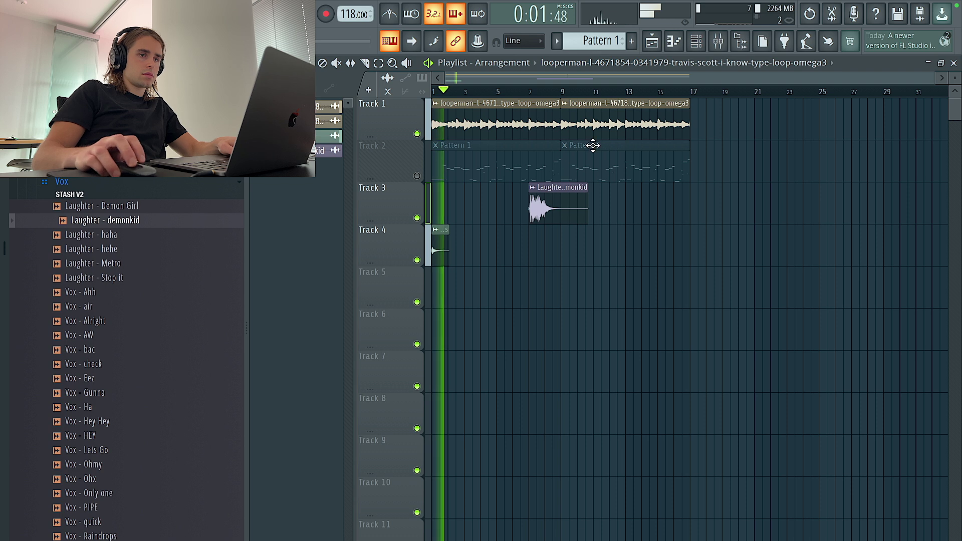
{"action": "left_click", "coordinate": [697, 42]}
{"action": "right_click", "coordinate": [357, 95]}
{"action": "left_click", "coordinate": [414, 95]}
Transpose the loop's notes upward, then raise the low notes between D4 and A4 by one octave
{"action": "scroll", "coordinate": [503, 258], "scroll_direction": "down", "scroll_amount": 3}
{"action": "key", "text": "shift+Up"}
{"action": "key", "text": "shift+Up"}
{"action": "scroll", "coordinate": [503, 258], "scroll_direction": "down", "scroll_amount": 3}
{"action": "key", "text": "super+Up"}
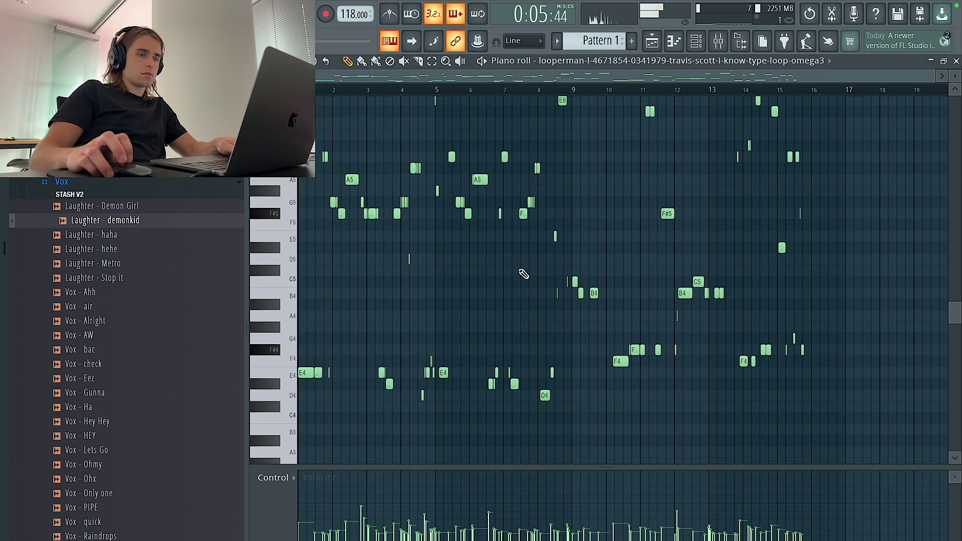
{"action": "scroll", "coordinate": [524, 275], "scroll_direction": "down", "scroll_amount": 3}
{"action": "left_click_drag", "start_coordinate": [819, 362], "coordinate": [150, 198]}
{"action": "key", "text": "super+Up"}
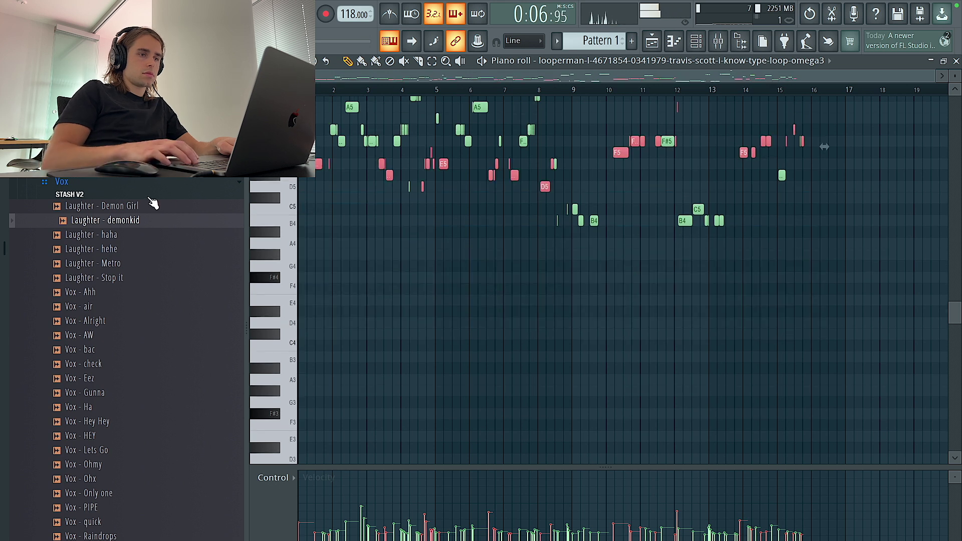
{"action": "left_click", "coordinate": [498, 294], "text": "super"}
Stretch all the extracted notes so the sequence ends at bar 17
{"action": "scroll", "coordinate": [566, 226], "scroll_direction": "up", "scroll_amount": 3}
{"action": "key", "text": "super+a"}
{"action": "left_click_drag", "start_coordinate": [823, 146], "coordinate": [864, 147]}
{"action": "key", "text": "super+d"}
Move the notes from bar 9 onward back onto bars 1 to 8 and raise all notes one octave
{"action": "left_click_drag", "start_coordinate": [574, 92], "coordinate": [946, 98]}
{"action": "key", "text": "super+x"}
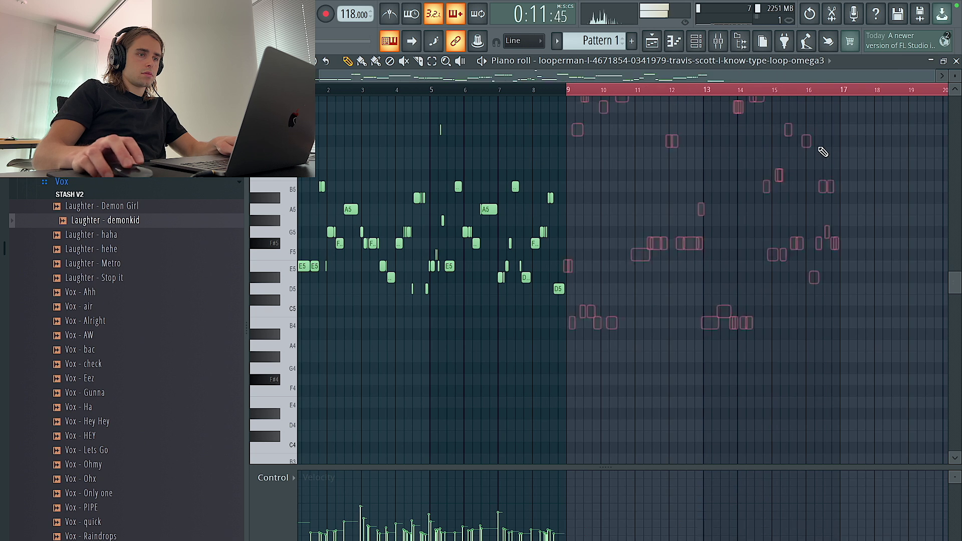
{"action": "key", "text": "super+z"}
{"action": "left_click_drag", "start_coordinate": [608, 324], "coordinate": [342, 324]}
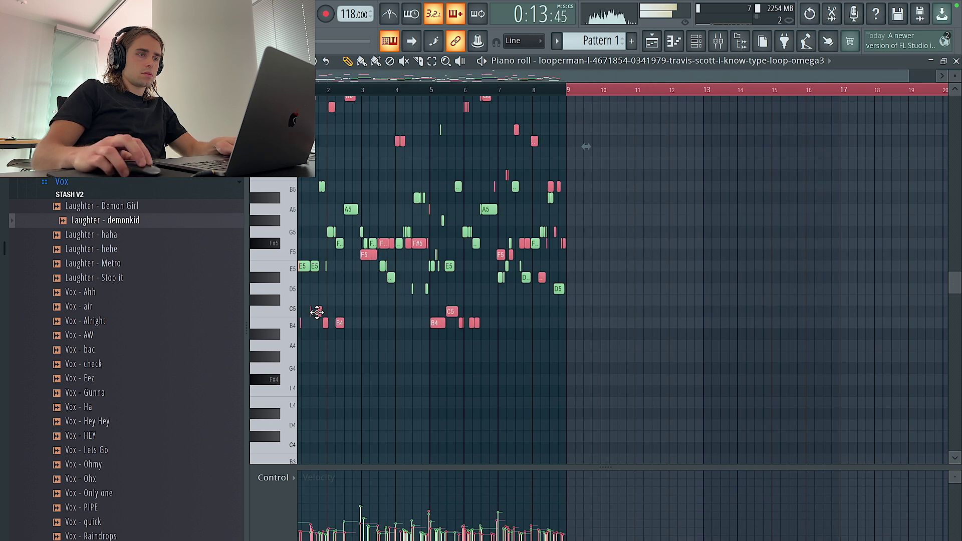
{"action": "key", "text": "super+d"}
{"action": "scroll", "coordinate": [320, 335], "scroll_direction": "up", "scroll_amount": 2}
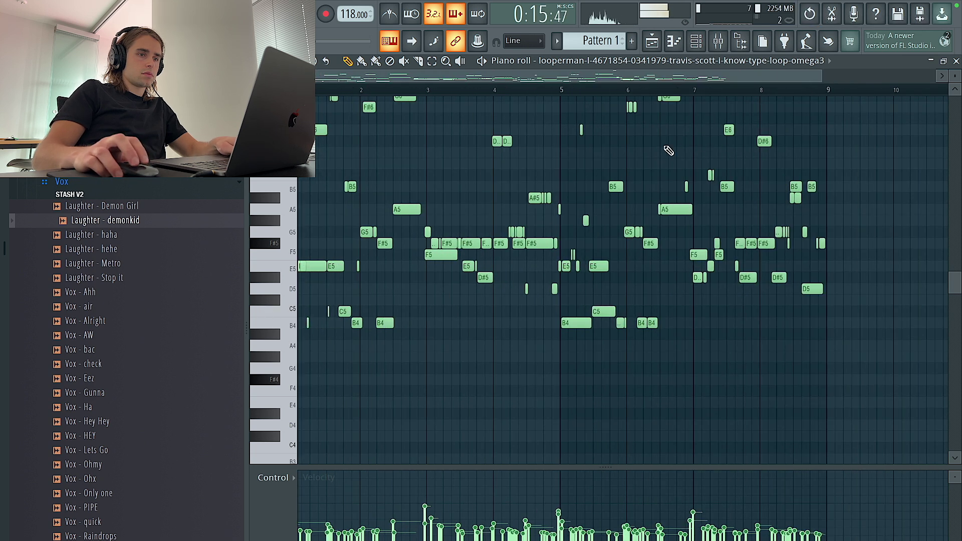
{"action": "key", "text": "super+Up"}
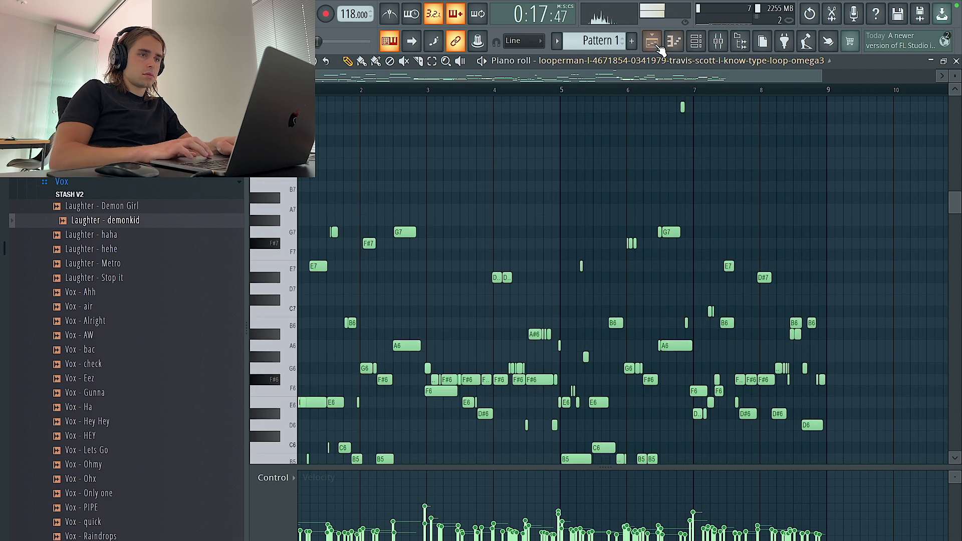
Unmute Track 2 in the playlist and open the Analog Lab V instrument from the unsorted channels
{"action": "left_click", "coordinate": [654, 43]}
{"action": "left_click", "coordinate": [417, 176]}
{"action": "key", "text": "F6"}
{"action": "left_click", "coordinate": [351, 65]}
{"action": "left_click", "coordinate": [350, 108]}
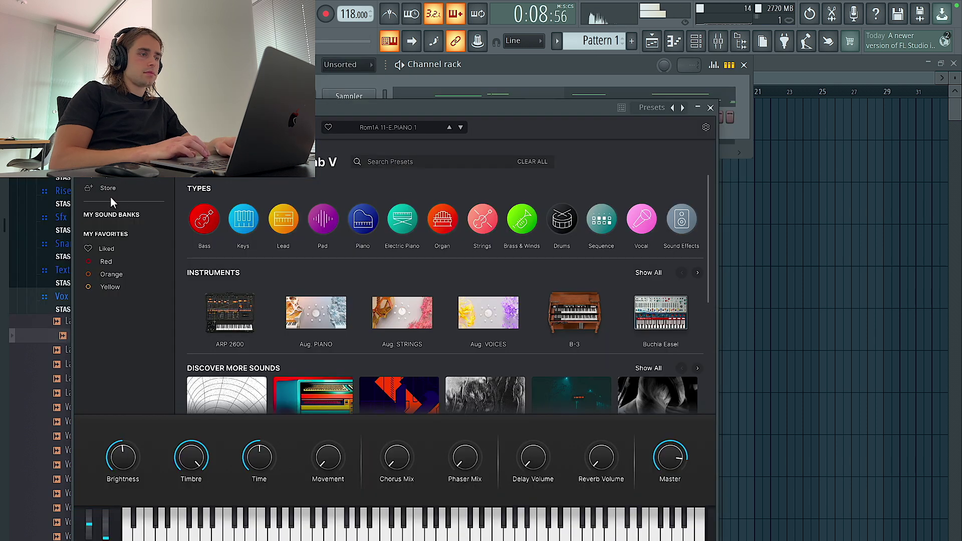
Open the Artillery Vol. 2_1 sound bank in Analog Lab V and audition the Arp - Menace preset
{"action": "left_click", "coordinate": [123, 217]}
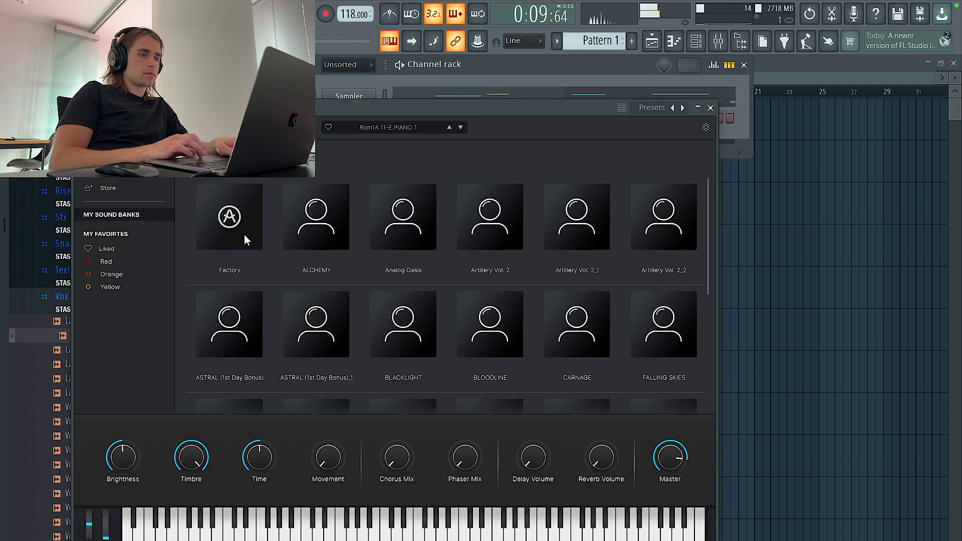
{"action": "left_click", "coordinate": [581, 227]}
{"action": "left_click", "coordinate": [366, 287]}
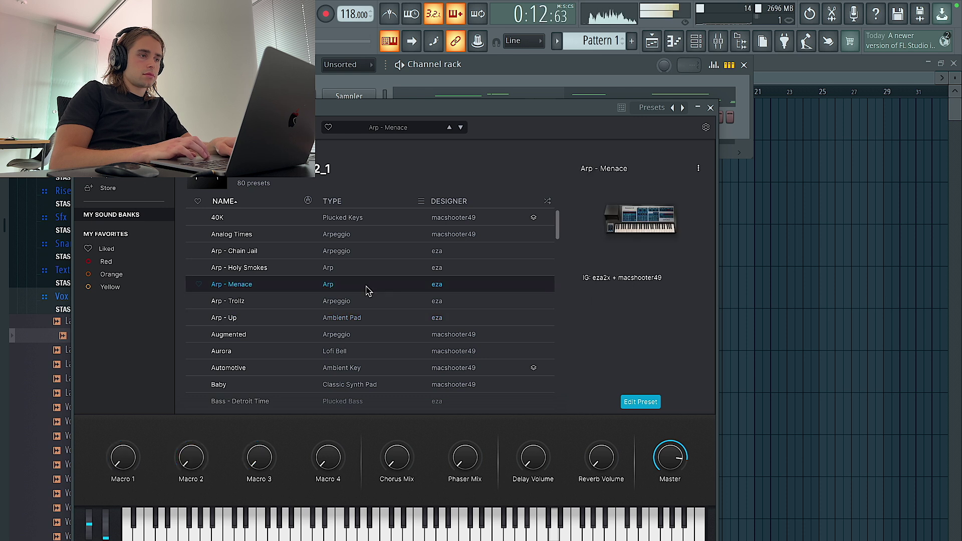
Audition the Ensemble and Hi Power presets, then load the Jotunheim lead preset
{"action": "scroll", "coordinate": [390, 341], "scroll_direction": "down", "scroll_amount": 3}
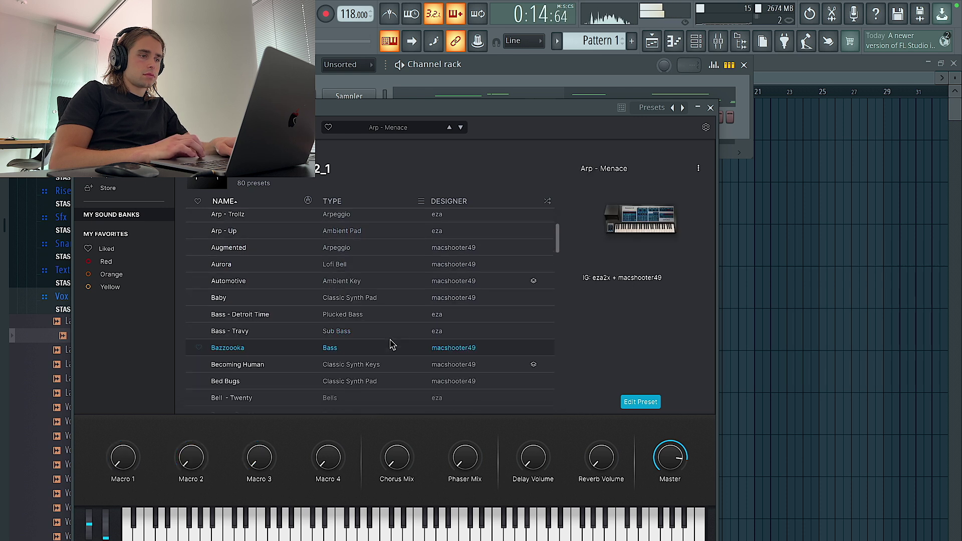
{"action": "scroll", "coordinate": [386, 351], "scroll_direction": "down", "scroll_amount": 5}
{"action": "left_click", "coordinate": [384, 351]}
{"action": "scroll", "coordinate": [383, 351], "scroll_direction": "down", "scroll_amount": 3}
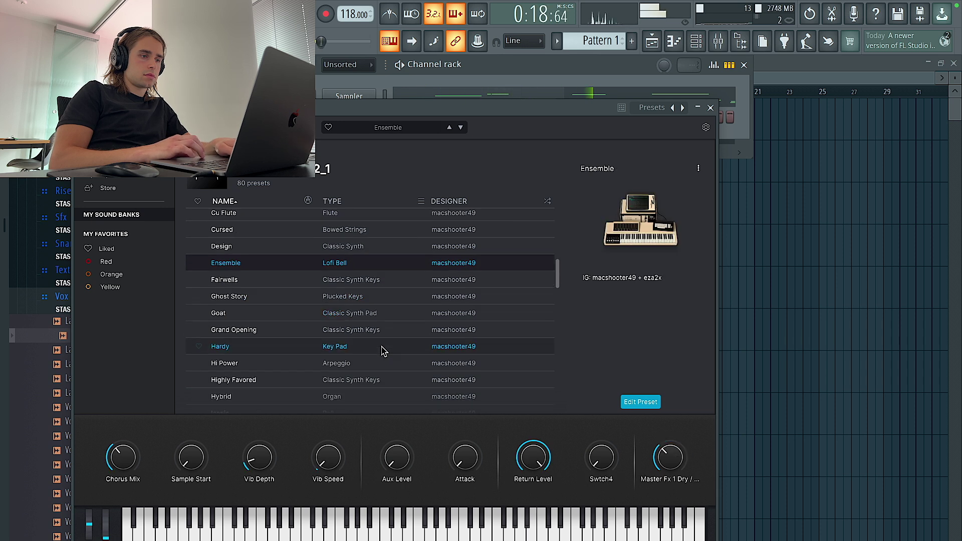
{"action": "left_click", "coordinate": [356, 363]}
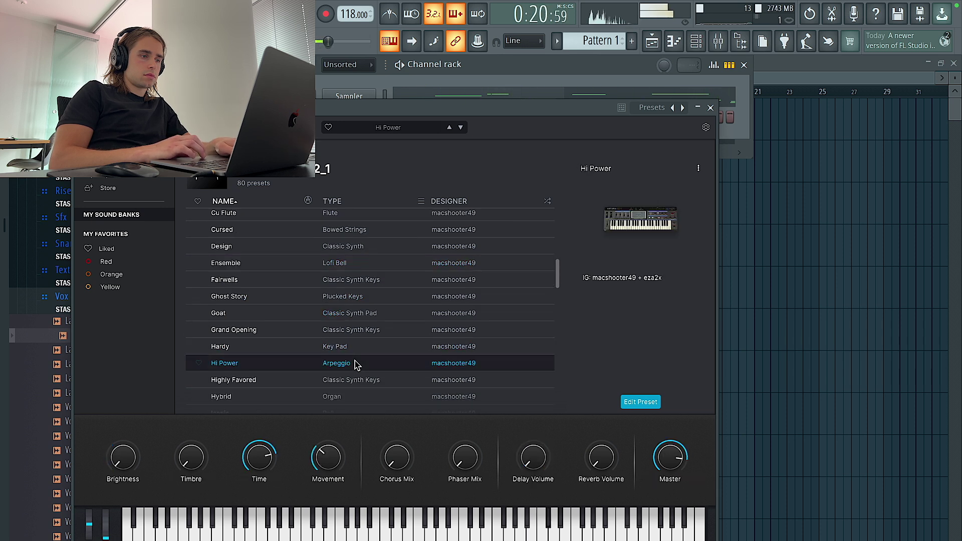
{"action": "scroll", "coordinate": [359, 356], "scroll_direction": "down", "scroll_amount": 4}
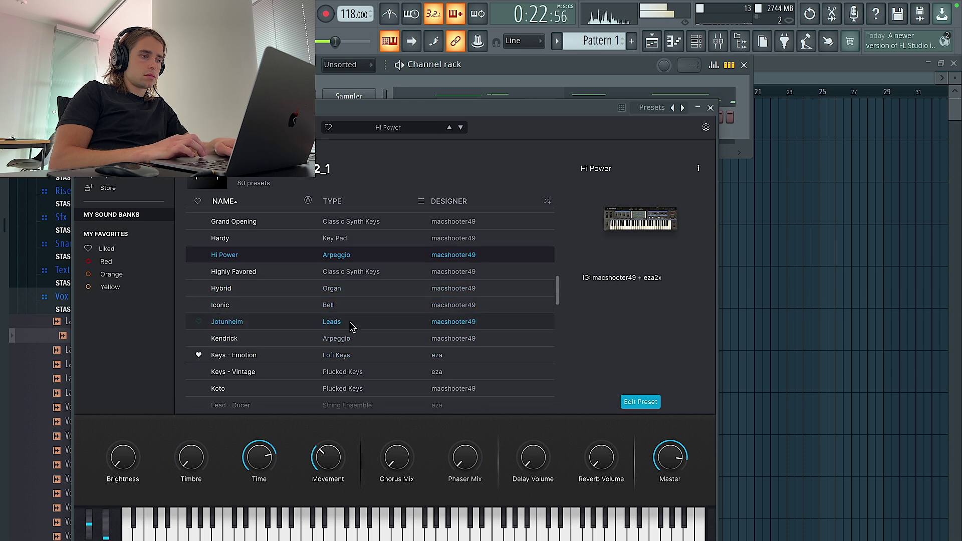
{"action": "left_click", "coordinate": [350, 325]}
Set the typing keyboard's root note to E and record a lead melody as notes and automation
{"action": "right_click", "coordinate": [393, 41]}
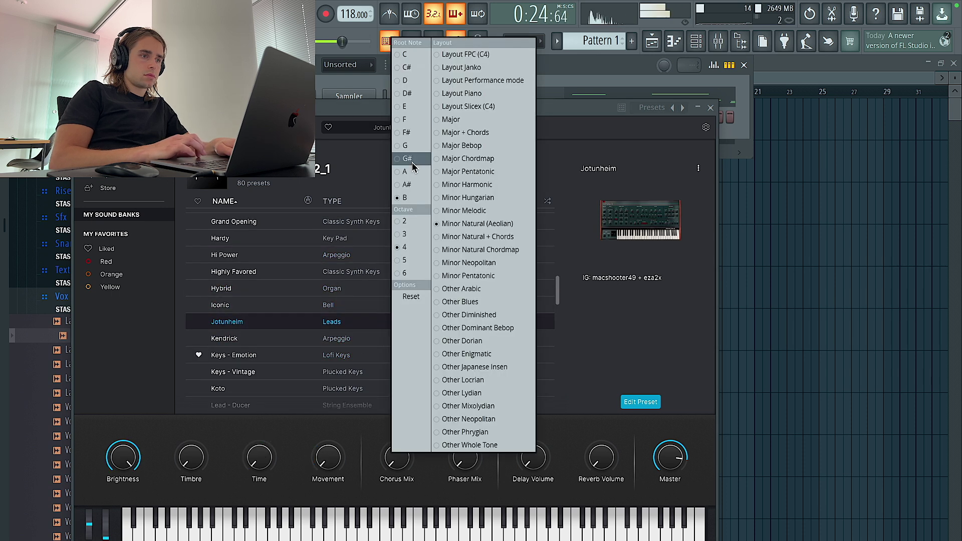
{"action": "left_click", "coordinate": [410, 107]}
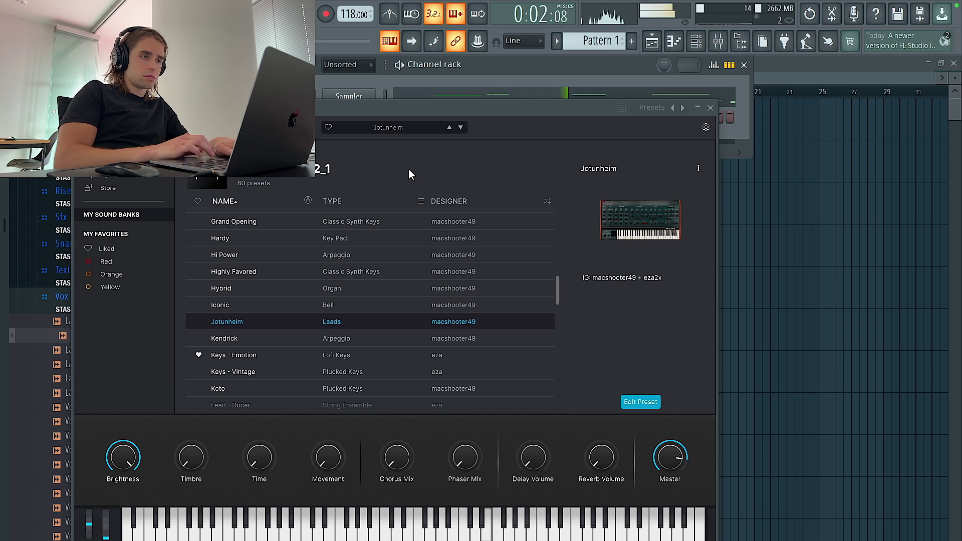
{"action": "key", "text": "space"}
{"action": "key", "text": "r"}
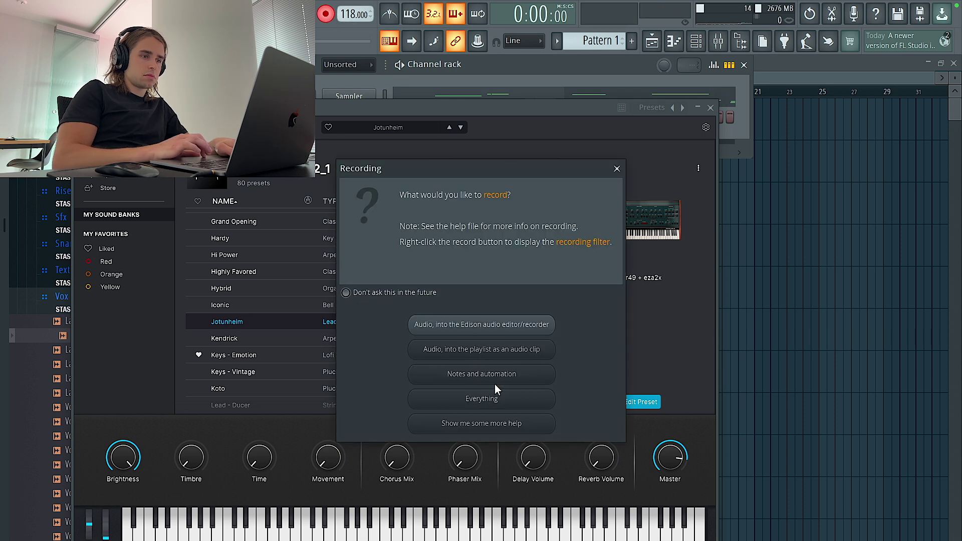
{"action": "left_click", "coordinate": [494, 379]}
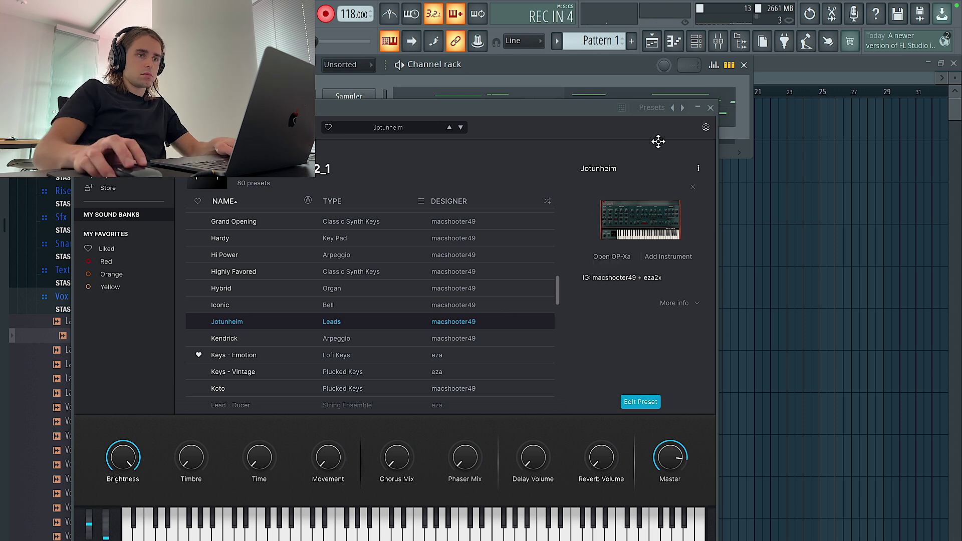
In the Analog Lab V piano roll, delete the recorded notes before bar 5 and move the remaining notes to the pattern's start
{"action": "left_click", "coordinate": [710, 107]}
{"action": "right_click", "coordinate": [349, 117]}
{"action": "left_click", "coordinate": [361, 128]}
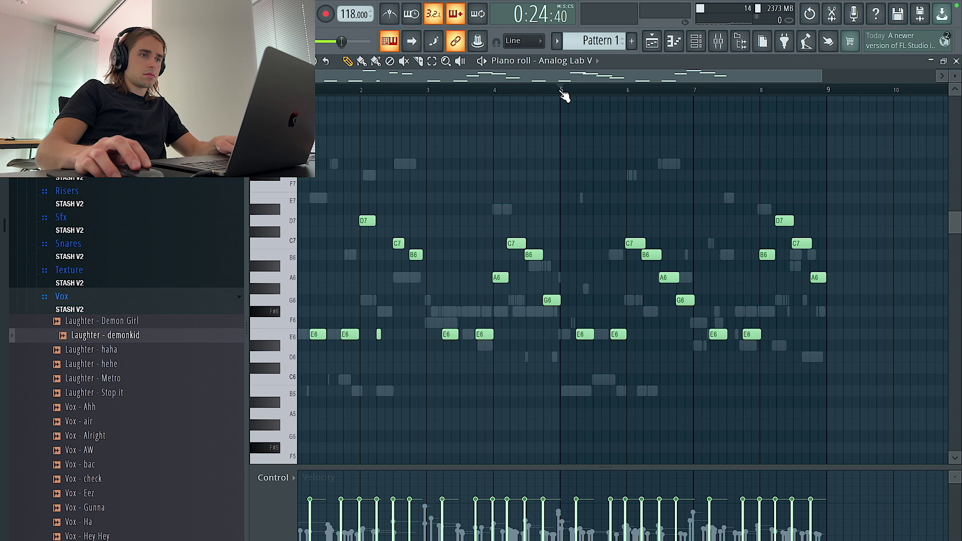
{"action": "left_click_drag", "start_coordinate": [561, 92], "coordinate": [303, 91]}
{"action": "key", "text": "Delete"}
{"action": "key", "text": "ctrl+a"}
{"action": "left_click_drag", "start_coordinate": [584, 334], "coordinate": [319, 333]}
{"action": "key", "text": "ctrl+d"}
{"action": "key", "text": "space"}
{"action": "key", "text": "space"}
{"action": "left_click", "coordinate": [303, 92]}
{"action": "key", "text": "space"}
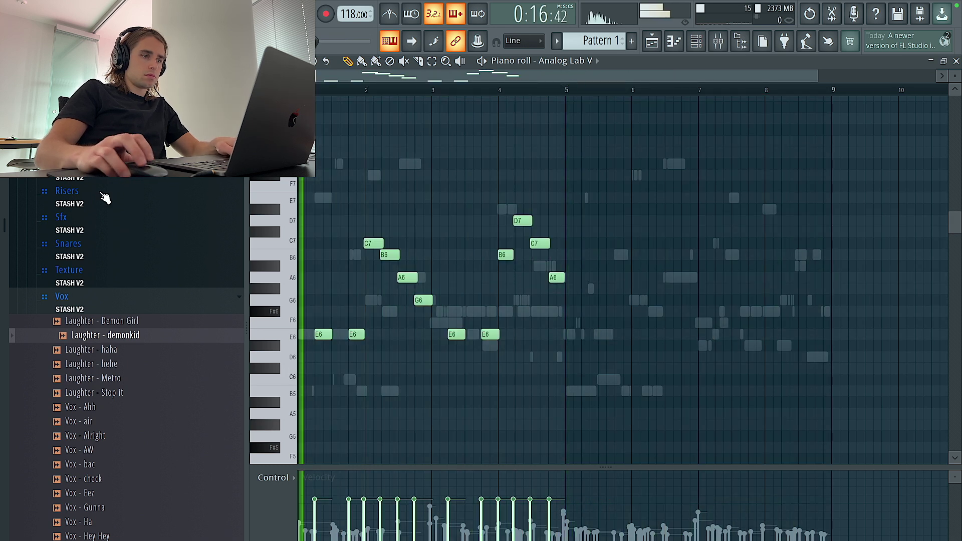
Lower the C7 note at the start of bar 2 to B6 and play the melody
{"action": "scroll", "coordinate": [262, 356], "scroll_direction": "up", "scroll_amount": 3}
{"action": "key", "text": "space"}
{"action": "key", "text": "space"}
{"action": "mouse_move", "coordinate": [457, 245]}
{"action": "left_mouse_down"}
{"action": "mouse_move", "coordinate": [459, 221]}
{"action": "mouse_move", "coordinate": [457, 256]}
{"action": "left_mouse_up"}
{"action": "key", "text": "space"}
{"action": "key", "text": "space"}
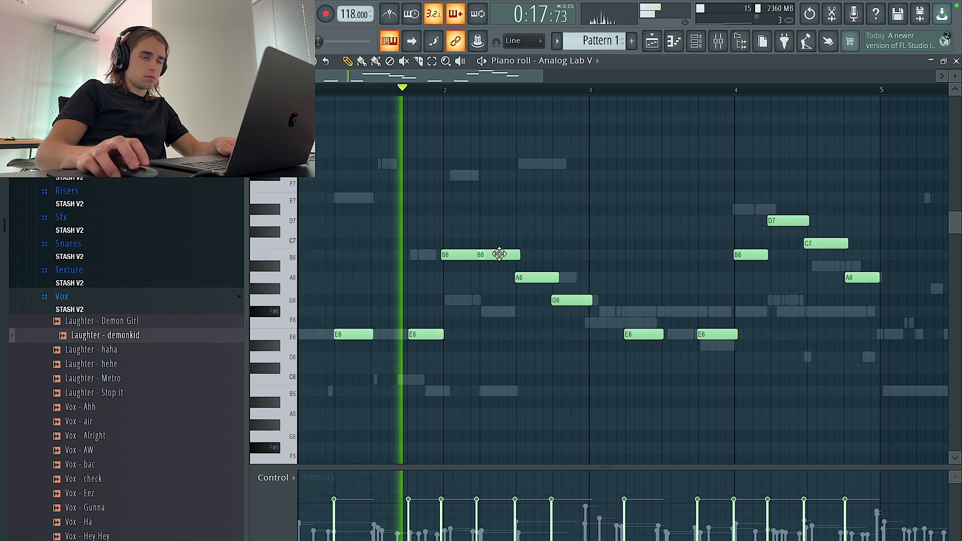
Lower the three notes following the B6 in bar 2 to A6, G6 and F#6
{"action": "key", "text": "space"}
{"action": "left_click_drag", "start_coordinate": [481, 255], "coordinate": [480, 286]}
{"action": "key", "text": "space"}
{"action": "left_click", "coordinate": [297, 62]}
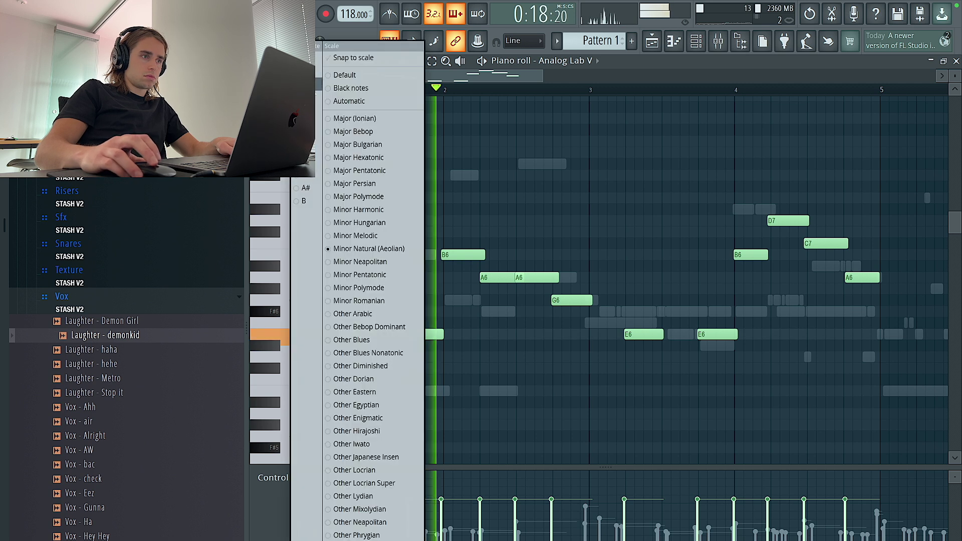
{"action": "left_click", "coordinate": [495, 176]}
{"action": "key", "text": "space"}
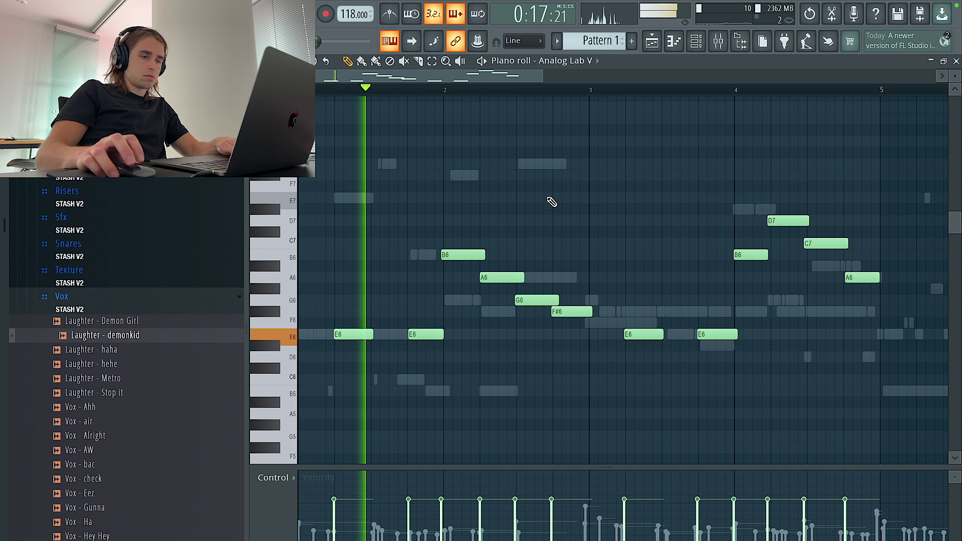
Lengthen the second E6 note in bar 1 and lower the E6 note in bar 3 to D6
{"action": "scroll", "coordinate": [550, 204], "scroll_direction": "down", "scroll_amount": 4}
{"action": "scroll", "coordinate": [546, 207], "scroll_direction": "down", "scroll_amount": 2}
{"action": "mouse_move", "coordinate": [397, 267]}
{"action": "left_mouse_down"}
{"action": "mouse_move", "coordinate": [426, 268]}
{"action": "mouse_move", "coordinate": [415, 268]}
{"action": "left_mouse_up"}
{"action": "key", "text": "space"}
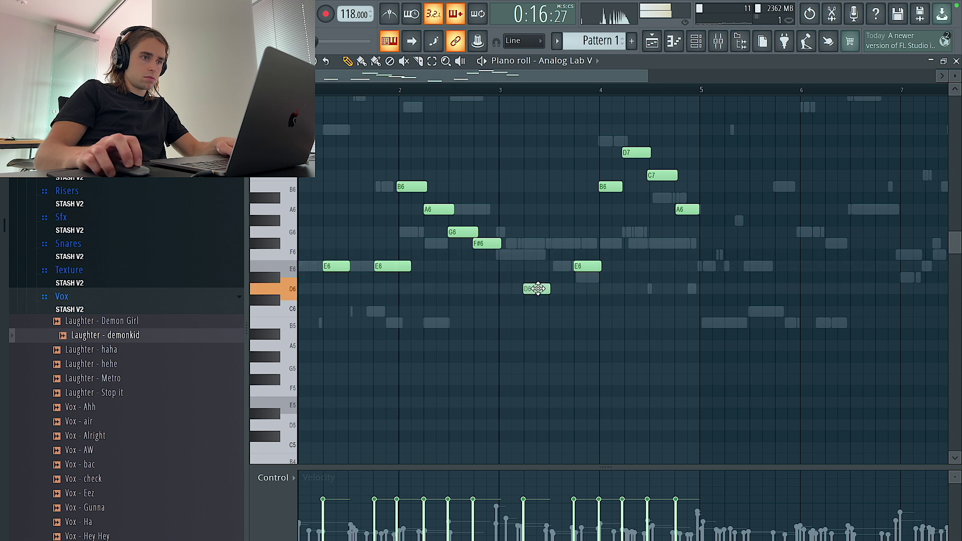
{"action": "key", "text": "space"}
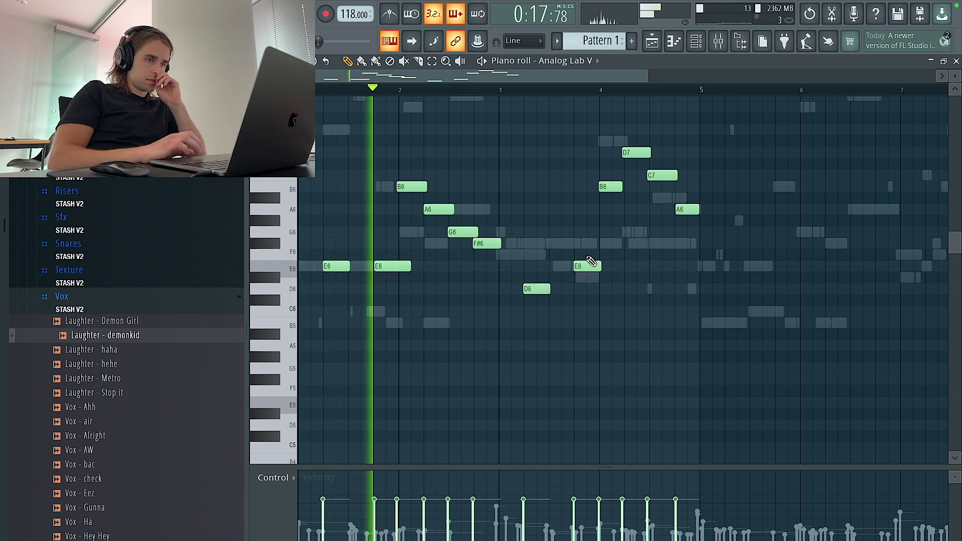
Nudge the B6 note onto the start of bar 2 and play the melody again
{"action": "mouse_move", "coordinate": [539, 285]}
{"action": "left_mouse_down"}
{"action": "mouse_move", "coordinate": [539, 226]}
{"action": "mouse_move", "coordinate": [533, 304]}
{"action": "mouse_move", "coordinate": [535, 284]}
{"action": "left_mouse_up"}
{"action": "key", "text": "space"}
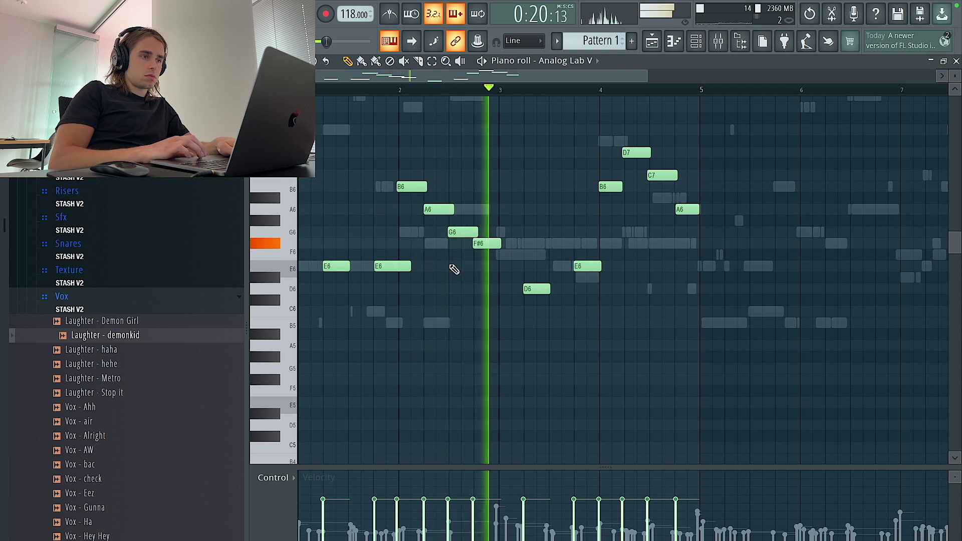
{"action": "left_click_drag", "start_coordinate": [414, 186], "coordinate": [416, 186]}
{"action": "key", "text": "space"}
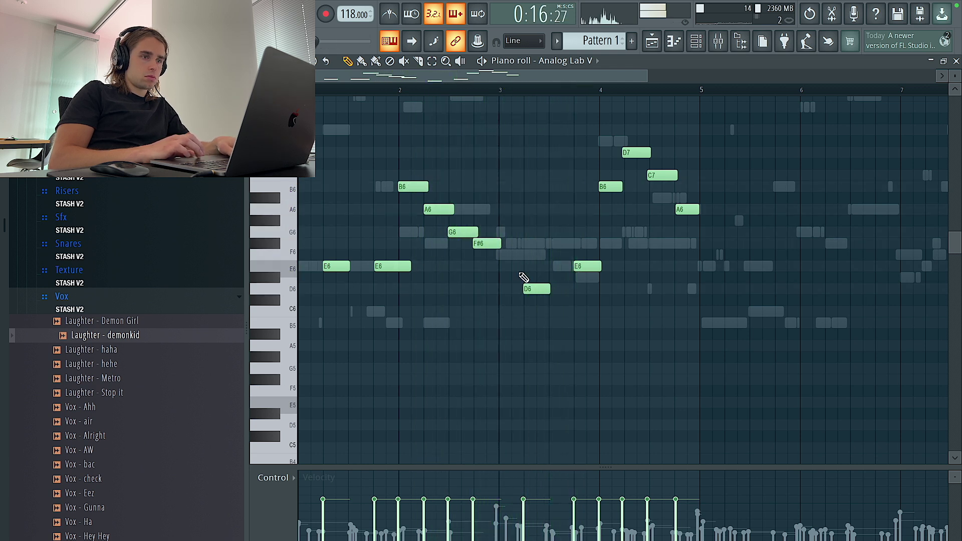
Raise the D6 note in bar 3 to F#6
{"action": "left_click_drag", "start_coordinate": [534, 289], "coordinate": [537, 244]}
{"action": "scroll", "coordinate": [475, 314], "scroll_direction": "up", "scroll_amount": 3}
{"action": "left_click", "coordinate": [342, 188]}
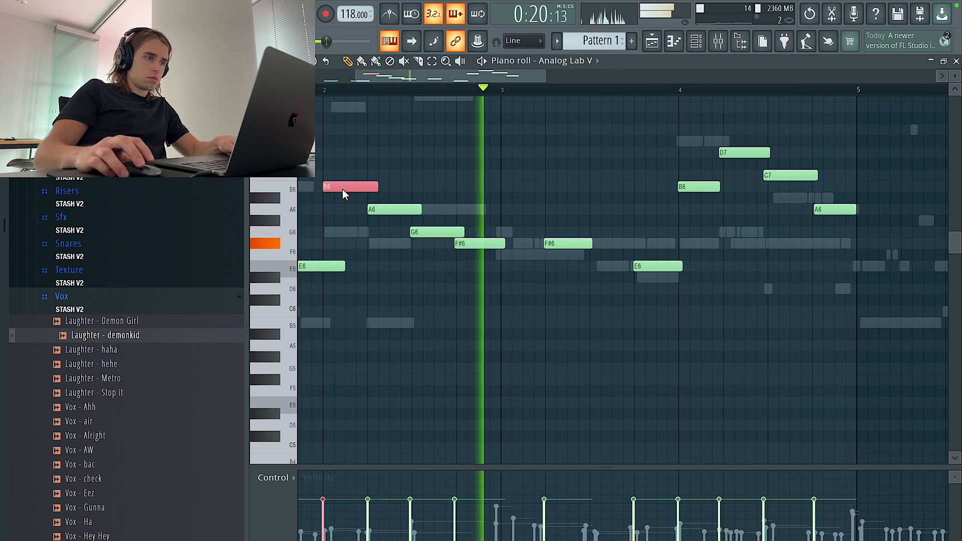
{"action": "scroll", "coordinate": [554, 203], "scroll_direction": "down", "scroll_amount": 3}
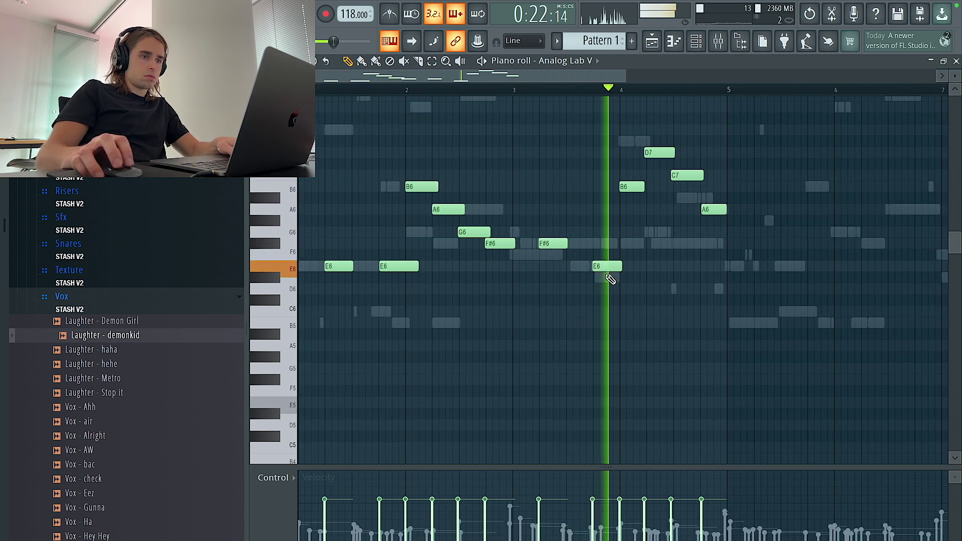
Replace the two notes in bar 3 with a copy of bar 1's two E6 notes raised to F#6
{"action": "left_click_drag", "start_coordinate": [653, 238], "coordinate": [530, 272]}
{"action": "key", "text": "Delete"}
{"action": "left_click_drag", "start_coordinate": [467, 298], "coordinate": [337, 270]}
{"action": "mouse_move", "coordinate": [397, 265]}
{"action": "left_mouse_down"}
{"action": "mouse_move", "coordinate": [419, 270]}
{"action": "mouse_move", "coordinate": [608, 237]}
{"action": "left_mouse_up"}
{"action": "key", "text": "ctrl+q"}
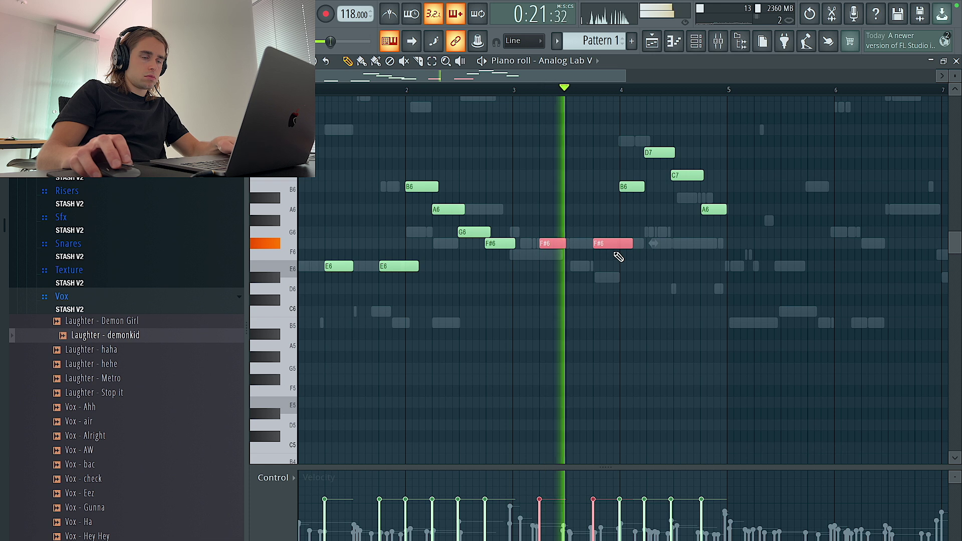
{"action": "left_click", "coordinate": [623, 286], "text": "ctrl"}
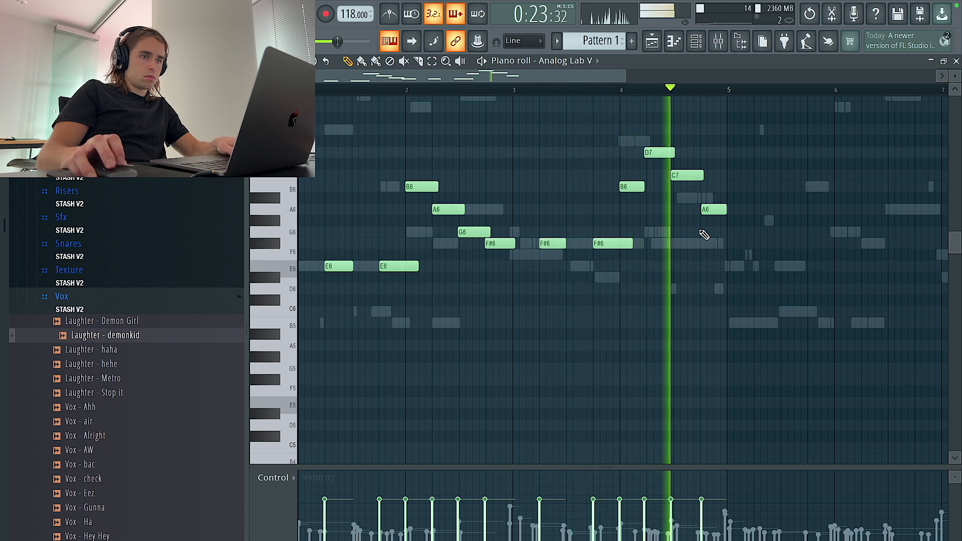
Raise the D7 note in bar 4 to E7 and the C7 note after it to C#7
{"action": "scroll", "coordinate": [702, 283], "scroll_direction": "up", "scroll_amount": 3}
{"action": "key", "text": "space"}
{"action": "scroll", "coordinate": [711, 281], "scroll_direction": "up", "scroll_amount": 2, "text": "ctrl"}
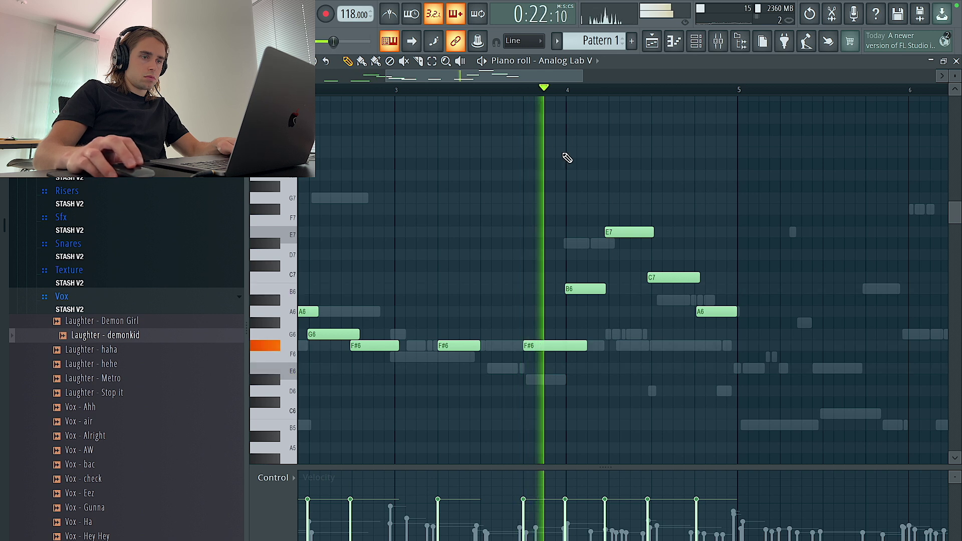
{"action": "left_click_drag", "start_coordinate": [673, 277], "coordinate": [673, 254]}
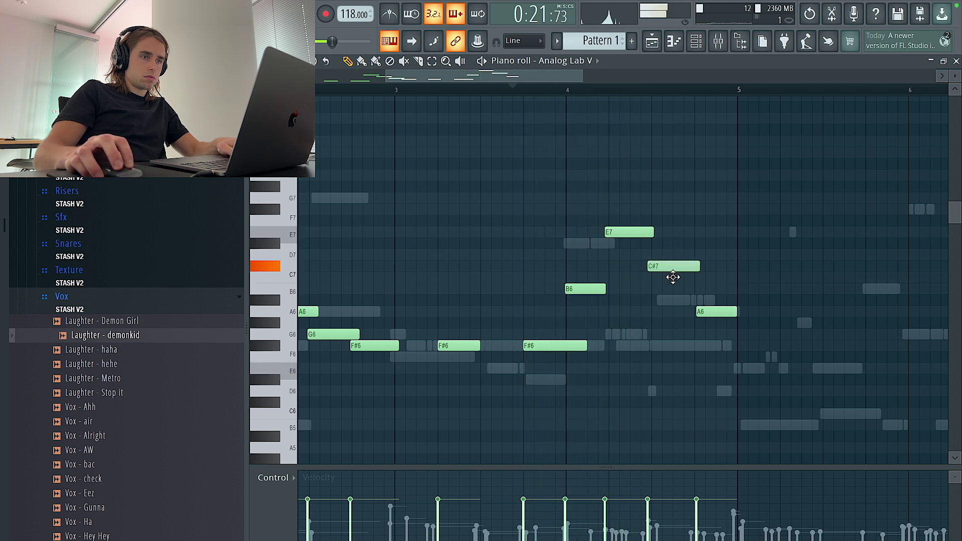
Lower bar 4's E7 note to C7 and its C#7 note to B6, and make the following A6 note start slightly earlier
{"action": "left_click_drag", "start_coordinate": [625, 232], "coordinate": [660, 293]}
{"action": "key", "text": "space"}
{"action": "key", "text": "space"}
{"action": "key", "text": "space"}
{"action": "key", "text": "space"}
{"action": "key", "text": "space"}
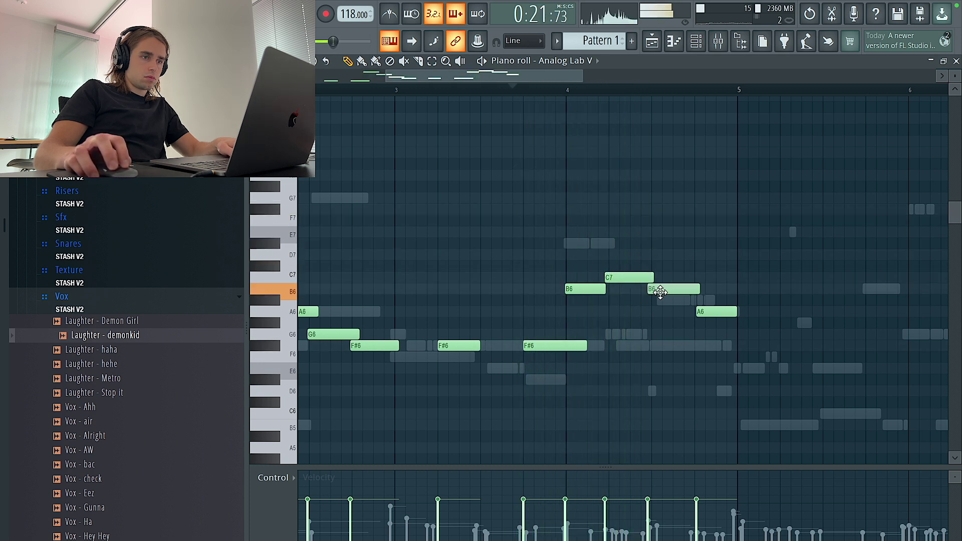
{"action": "left_click_drag", "start_coordinate": [720, 312], "coordinate": [718, 312]}
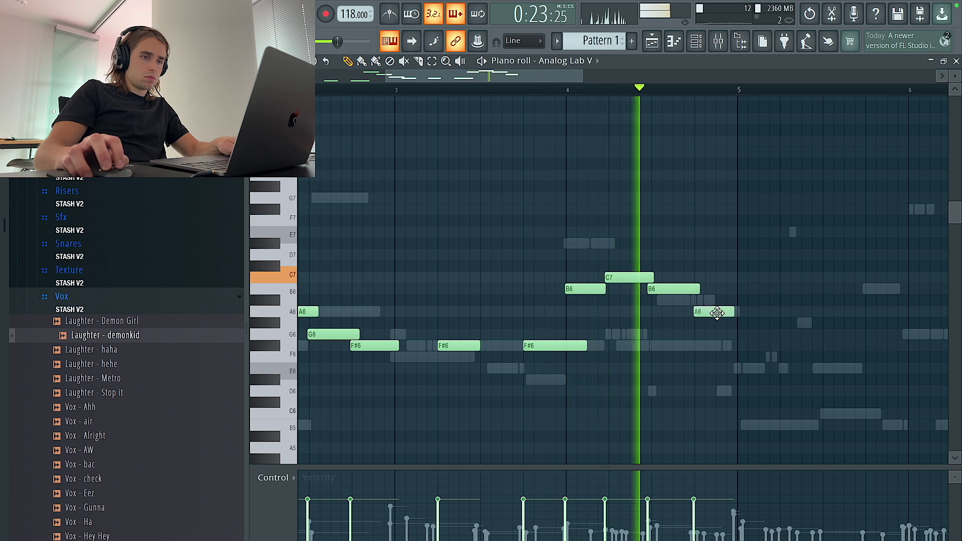
{"action": "key", "text": "space"}
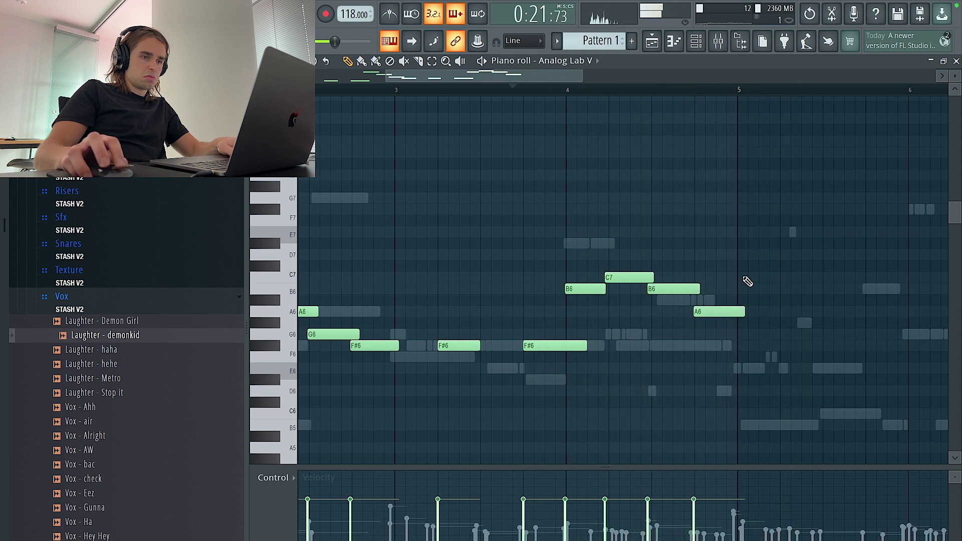
Duplicate the four-bar lead melody into bars 5 to 8 and play it through
{"action": "scroll", "coordinate": [747, 281], "scroll_direction": "down", "scroll_amount": 10}
{"action": "key", "text": "space"}
{"action": "scroll", "coordinate": [733, 264], "scroll_direction": "down", "scroll_amount": 4}
{"action": "left_click_drag", "start_coordinate": [574, 91], "coordinate": [306, 101]}
{"action": "key", "text": "ctrl+b"}
{"action": "key", "text": "ctrl+d"}
{"action": "scroll", "coordinate": [857, 206], "scroll_direction": "up", "scroll_amount": 12}
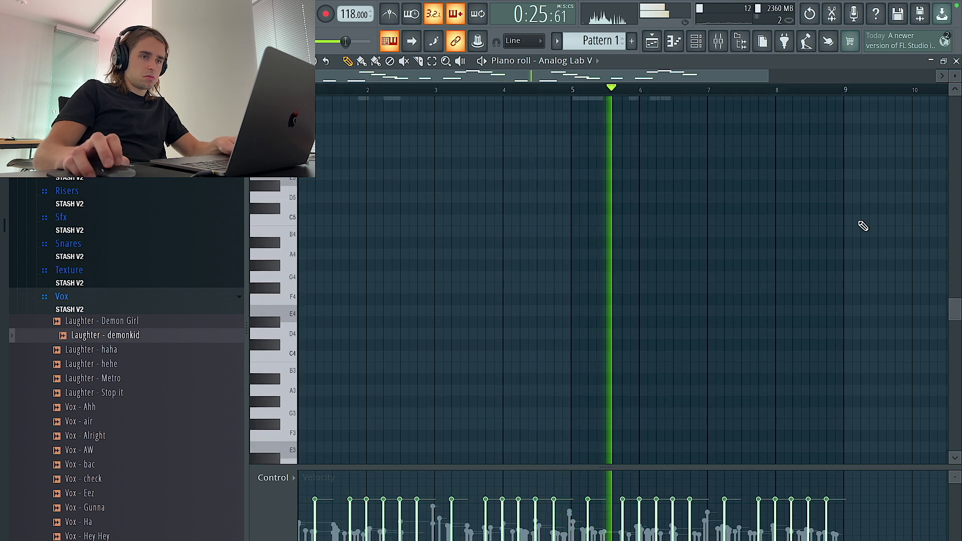
{"action": "scroll", "coordinate": [868, 245], "scroll_direction": "down", "scroll_amount": 3}
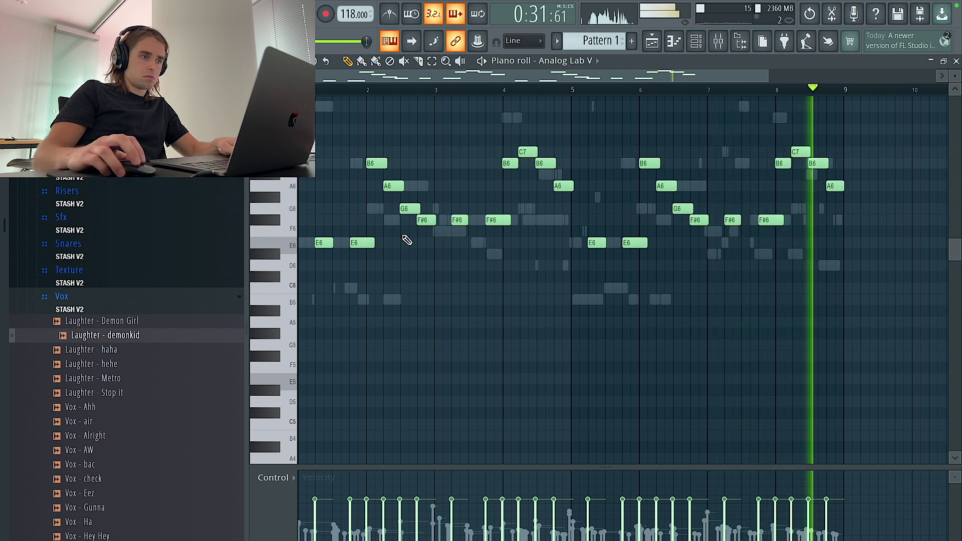
Load PanMan in the first effect slot of mixer insert 3
{"action": "key", "text": "F6"}
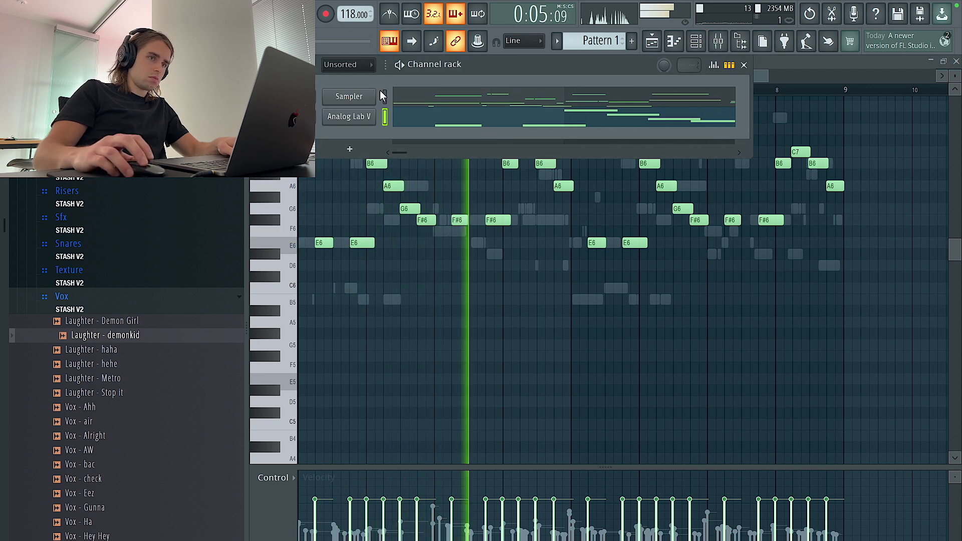
{"action": "left_click", "coordinate": [713, 44]}
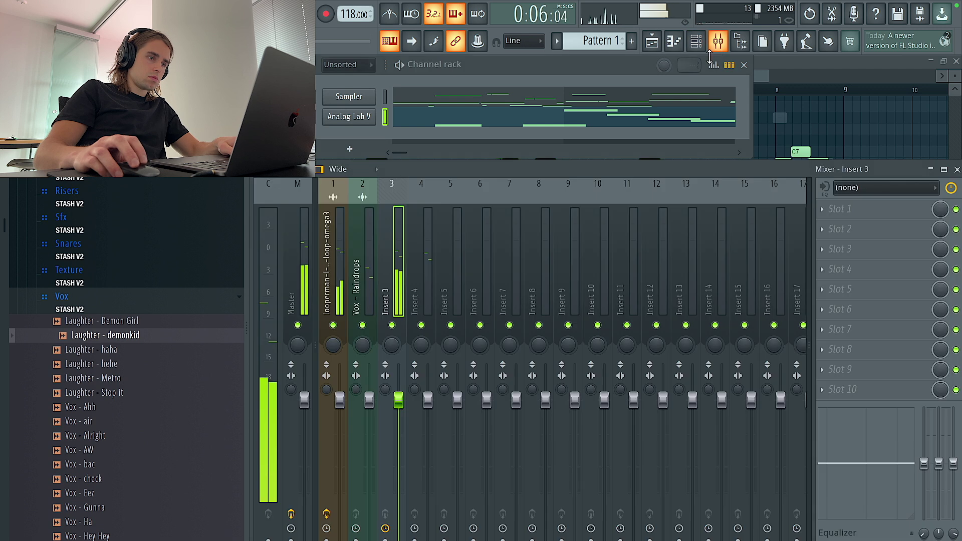
{"action": "left_click", "coordinate": [860, 221]}
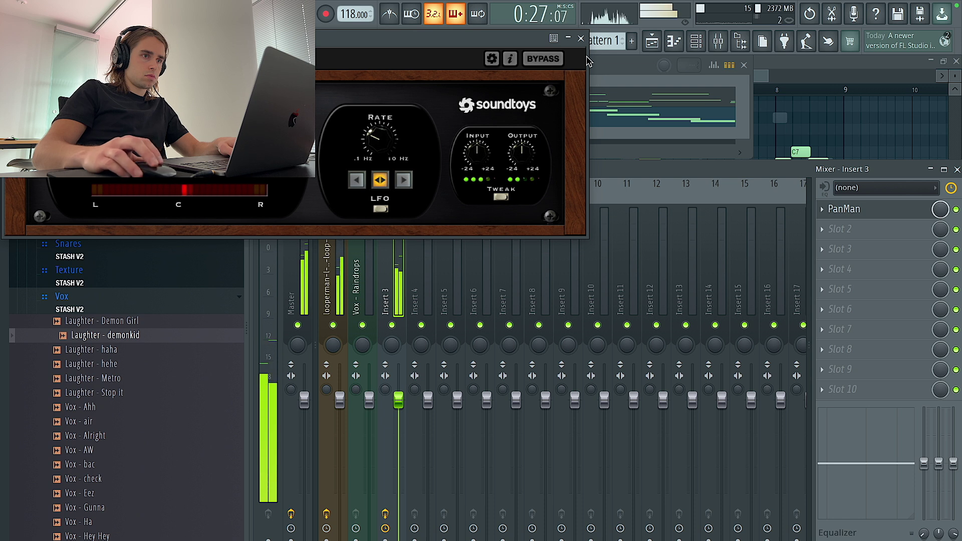
{"action": "left_click", "coordinate": [581, 38]}
Mute playlist track 4 and add a second Analog Lab V instance
{"action": "left_click", "coordinate": [659, 42]}
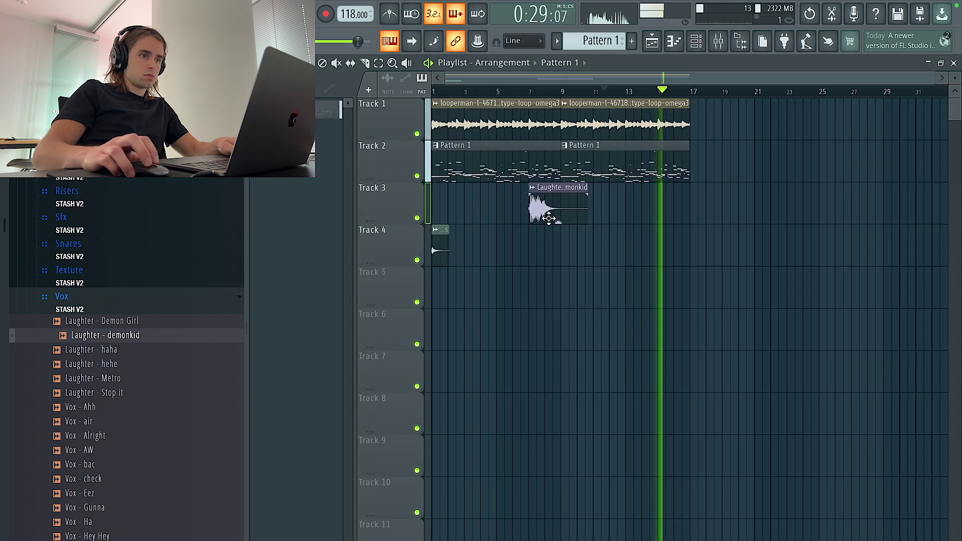
{"action": "key", "text": "F6"}
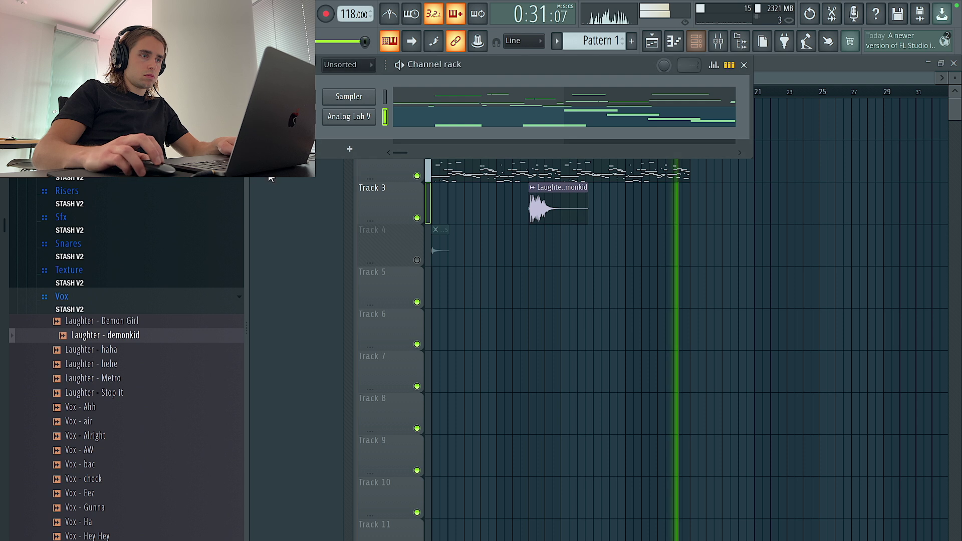
{"action": "left_click", "coordinate": [349, 119]}
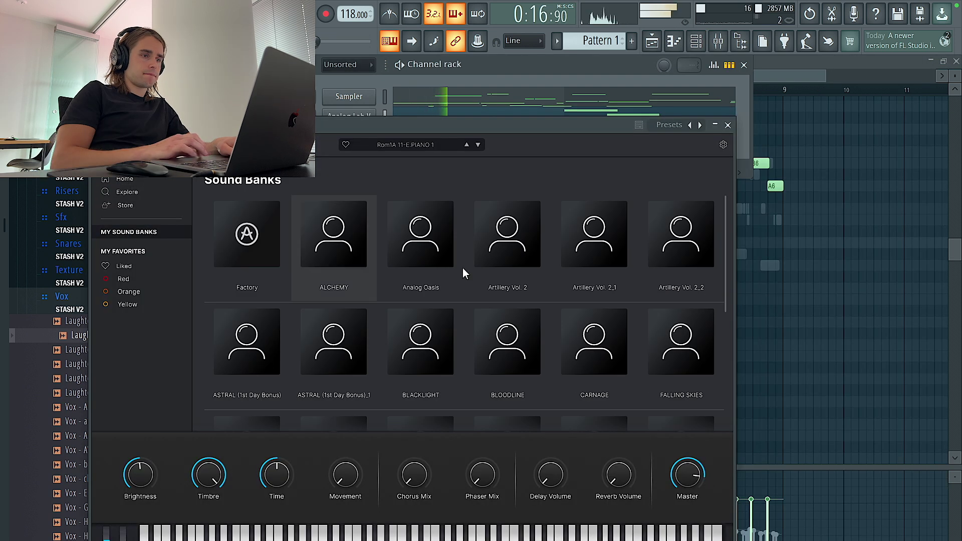
Audition Aurora, Highly Favored and Grand Opening from the Artillery Vol. 2 bank, and load the Goat preset
{"action": "left_click", "coordinate": [515, 248]}
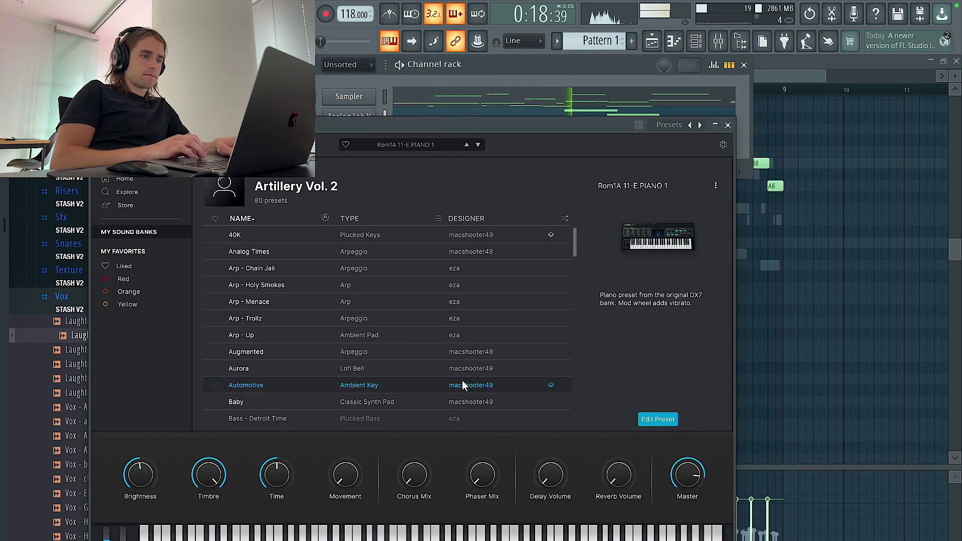
{"action": "left_click", "coordinate": [363, 371]}
{"action": "scroll", "coordinate": [371, 369], "scroll_direction": "down", "scroll_amount": 8}
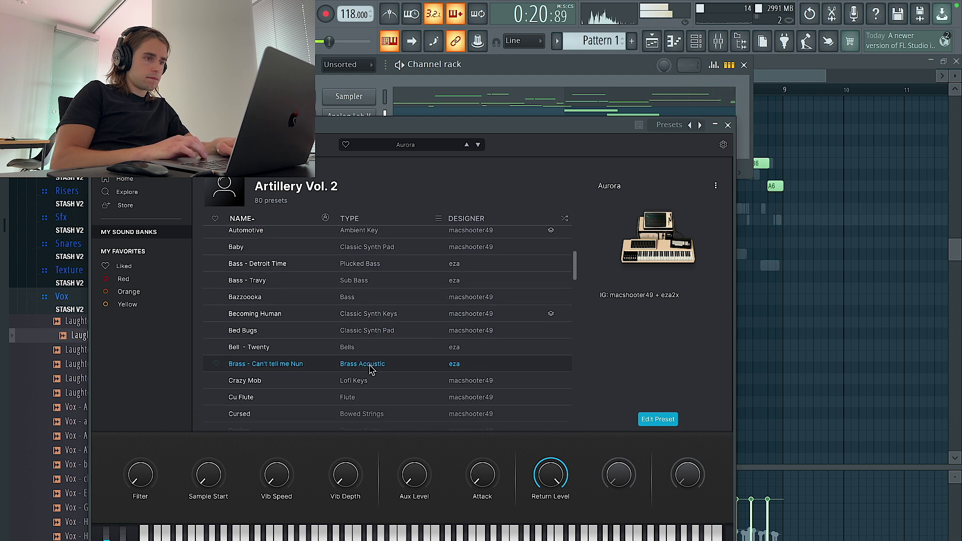
{"action": "left_click", "coordinate": [371, 370]}
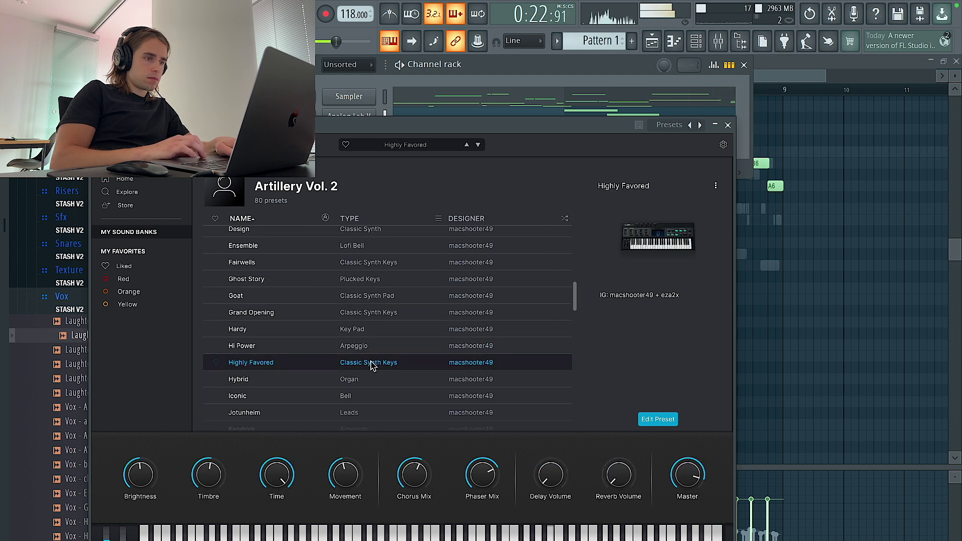
{"action": "left_click", "coordinate": [385, 319]}
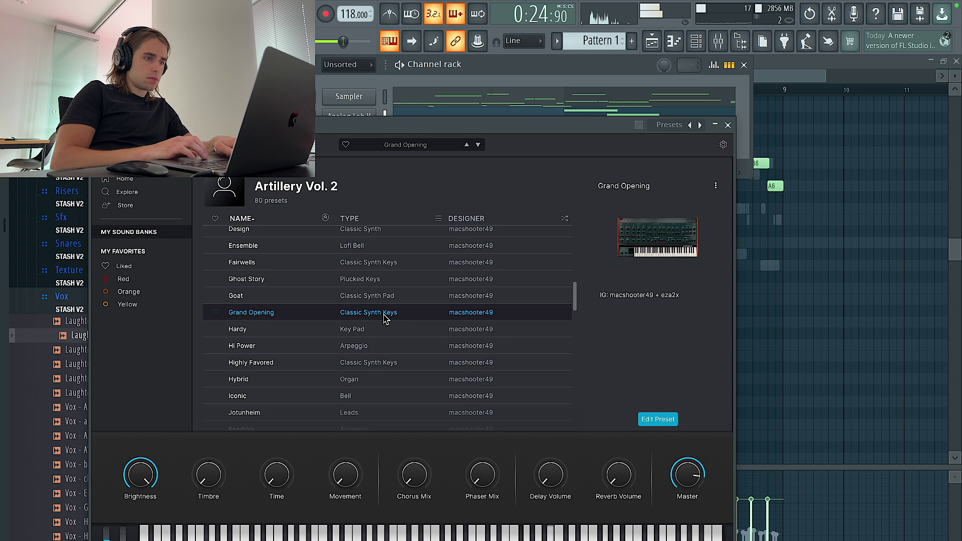
{"action": "left_click", "coordinate": [391, 300]}
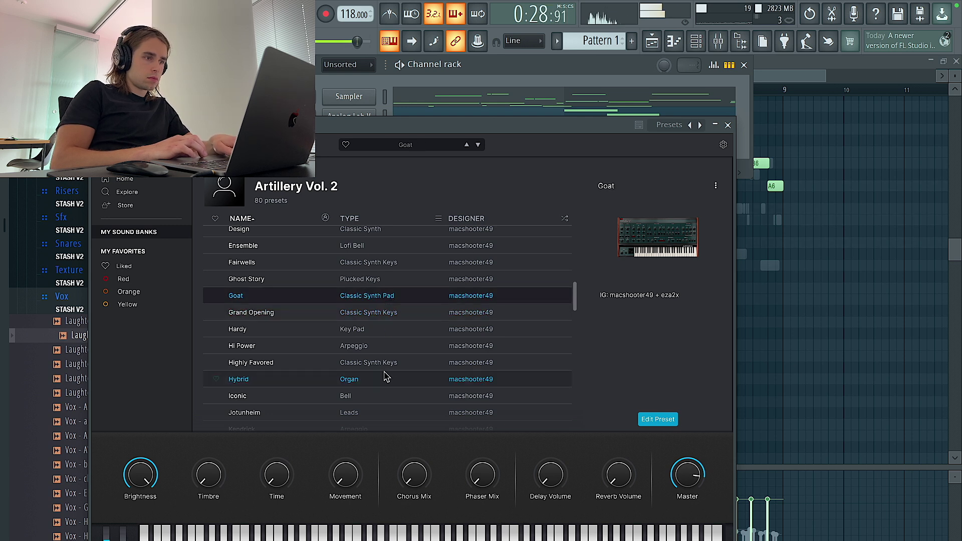
{"action": "left_click", "coordinate": [728, 126]}
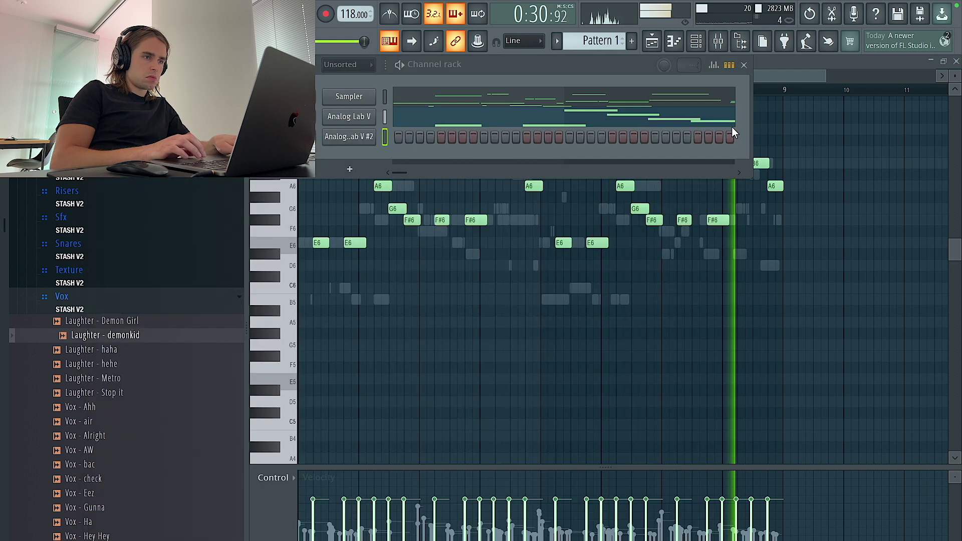
Draw an E6, G6, B6 chord at the start of Analog Lab V #2's piano roll and lower it one octave
{"action": "key", "text": "Tab"}
{"action": "key", "text": "Tab"}
{"action": "key", "text": "Tab"}
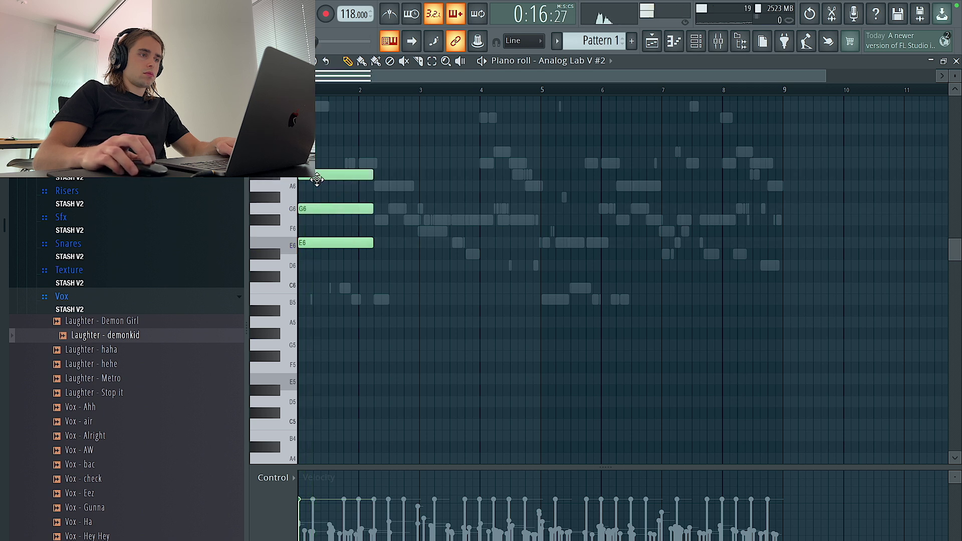
{"action": "key", "text": "ctrl+Down"}
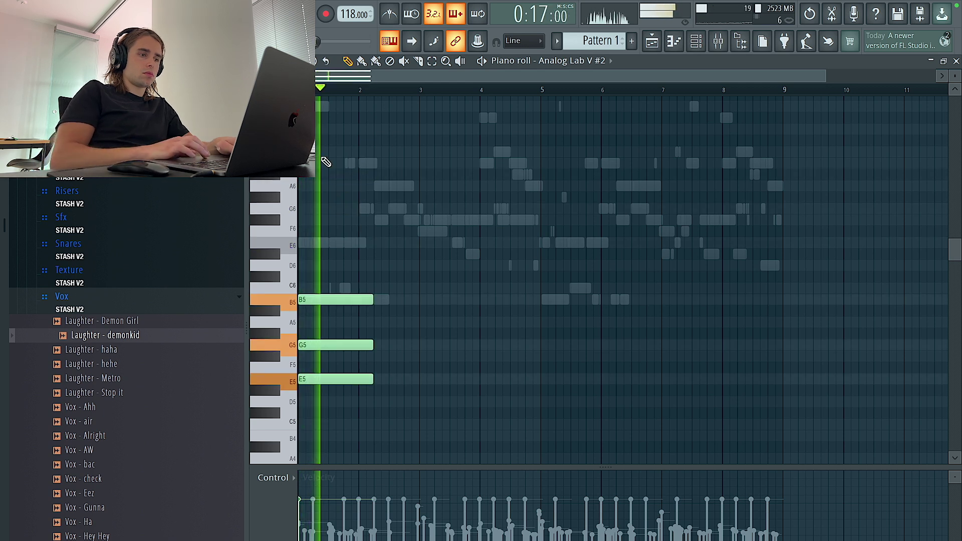
Lengthen the chord to the end of bar 2 and raise its G5 note to G6
{"action": "key", "text": "ctrl+shift+Right"}
{"action": "key", "text": "ctrl+shift+Right"}
{"action": "key", "text": "ctrl+shift+Right"}
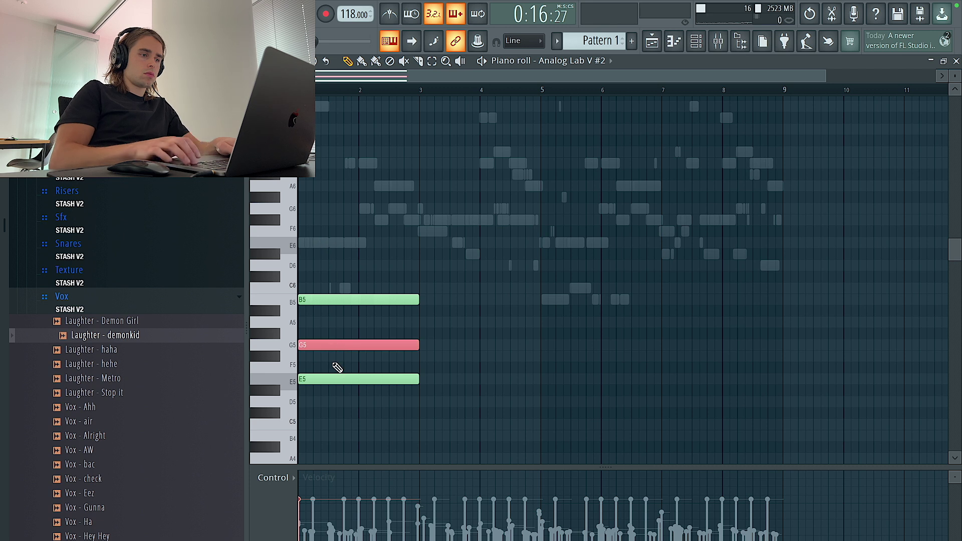
{"action": "key", "text": "ctrl+Up"}
{"action": "key", "text": "ctrl+a"}
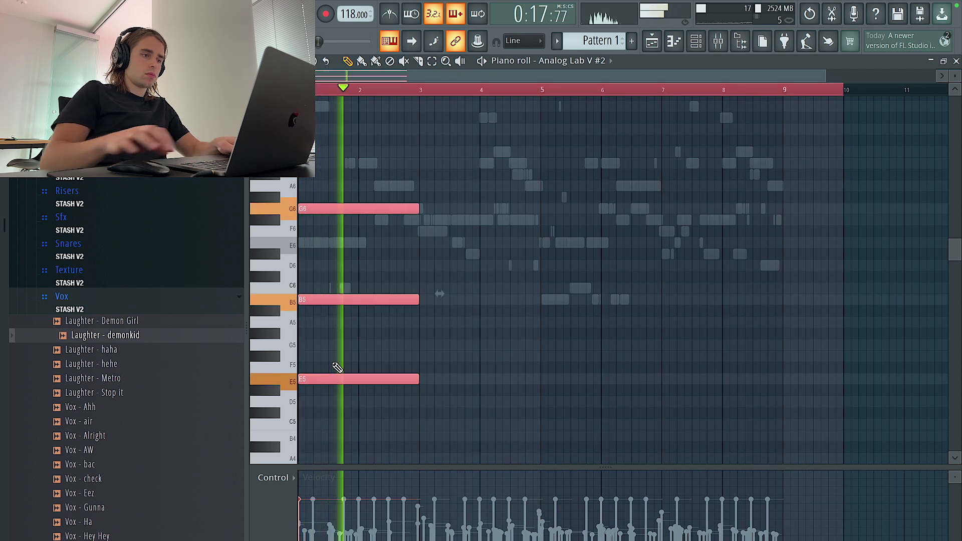
Replace the chord with a single E6 note at the start of bar 1
{"action": "key", "text": "space"}
{"action": "right_click", "coordinate": [337, 300]}
{"action": "right_click", "coordinate": [340, 209]}
{"action": "key", "text": "space"}
{"action": "key", "text": "shift+d"}
{"action": "key", "text": "space"}
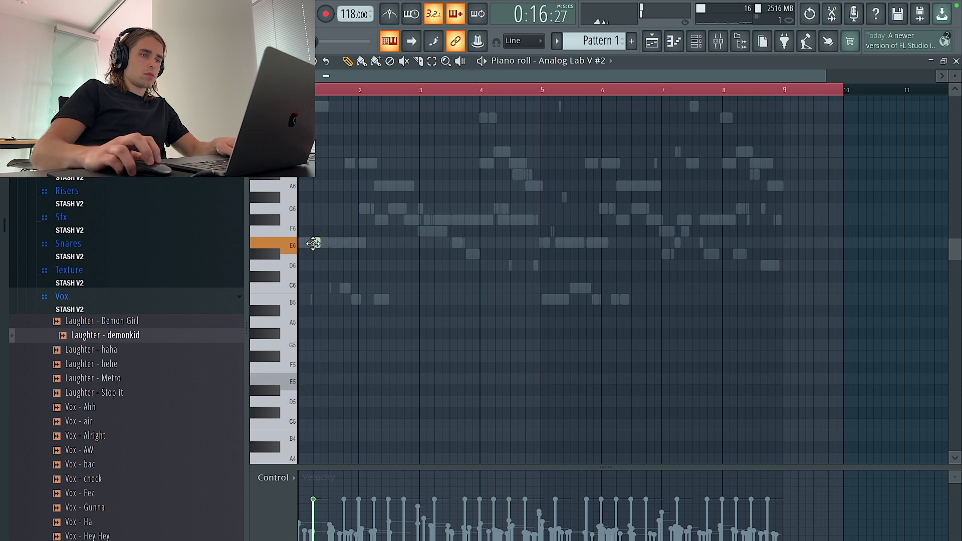
{"action": "key", "text": "space"}
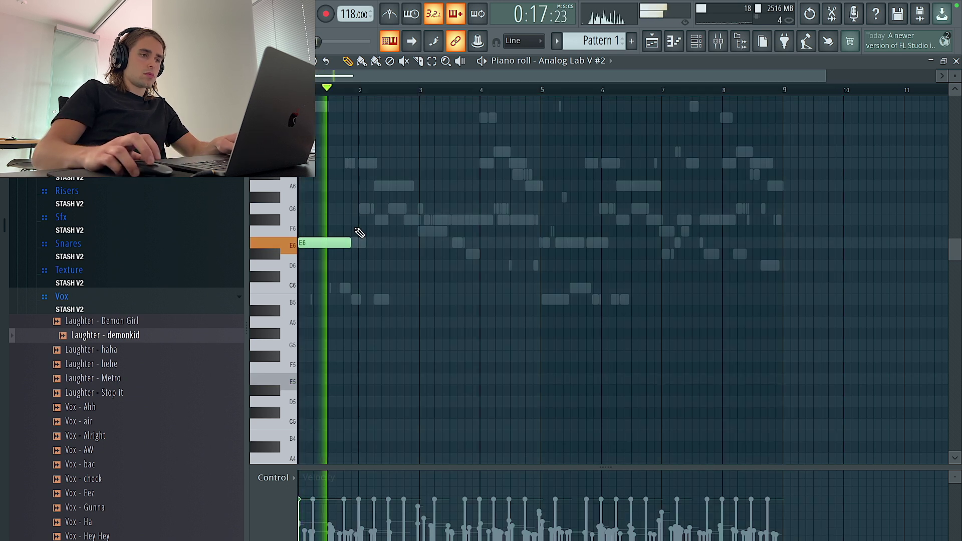
Shorten the E6 note to half a bar and add a B6 note of the same length at the start of bar 2
{"action": "left_click", "coordinate": [360, 162]}
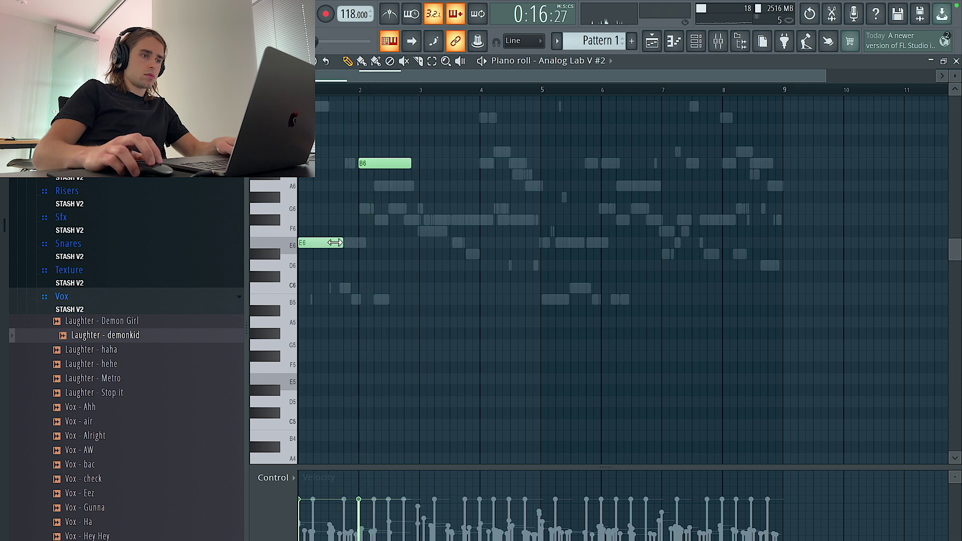
{"action": "right_click", "coordinate": [370, 162]}
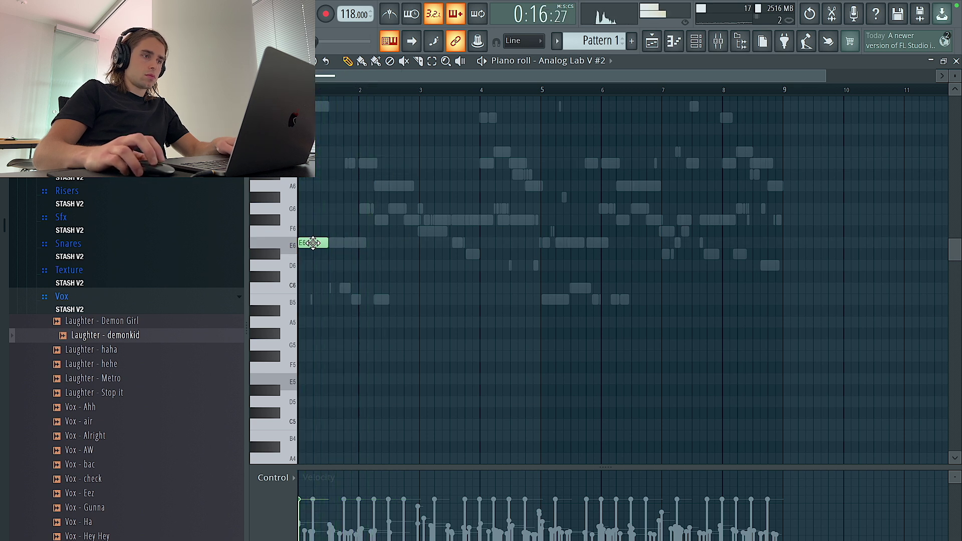
{"action": "scroll", "coordinate": [326, 198], "scroll_direction": "up", "scroll_amount": 2}
{"action": "left_click", "coordinate": [396, 164]}
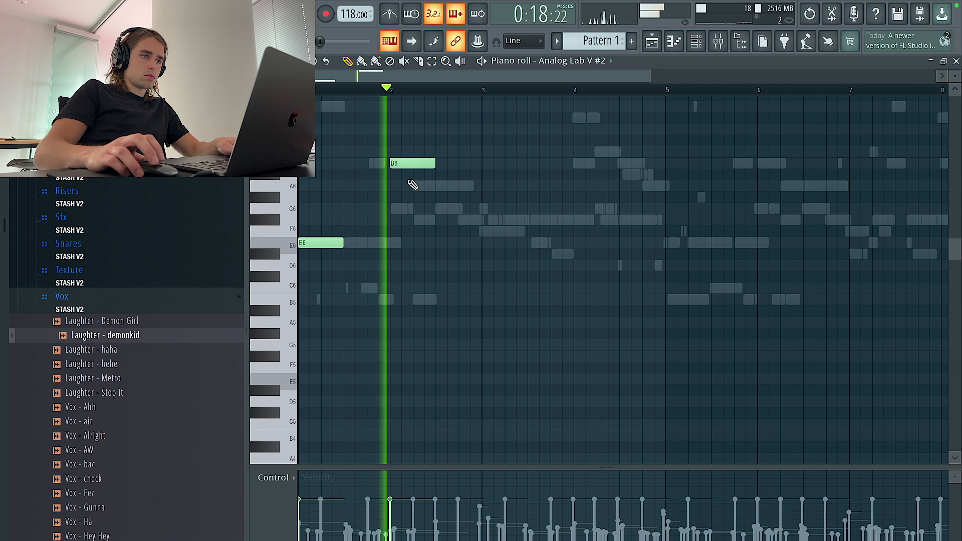
Add half-bar notes F#6 at the start of bar 3 and B6 at the start of bar 4
{"action": "left_click", "coordinate": [489, 221]}
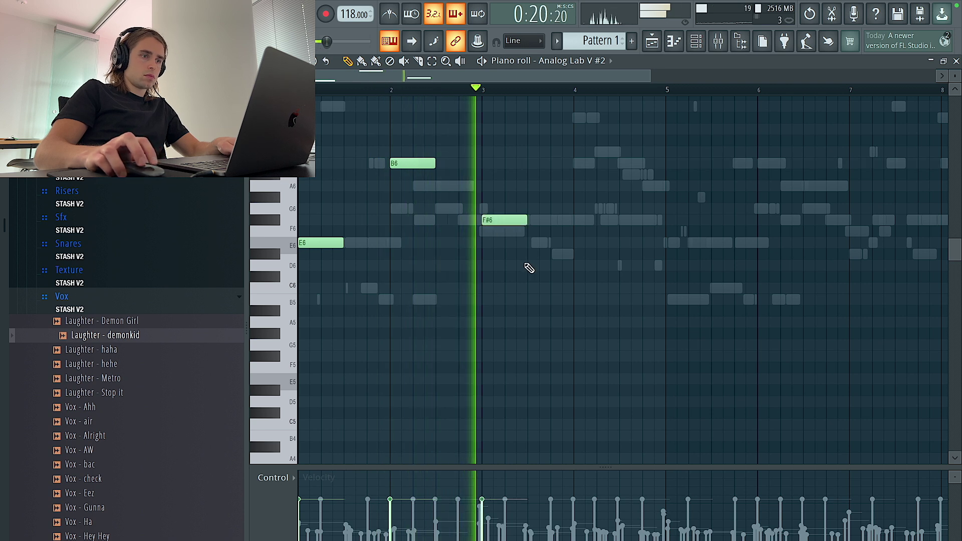
{"action": "scroll", "coordinate": [510, 159], "scroll_direction": "down", "scroll_amount": 2}
{"action": "left_click", "coordinate": [499, 152]}
{"action": "left_click_drag", "start_coordinate": [499, 152], "coordinate": [501, 117]}
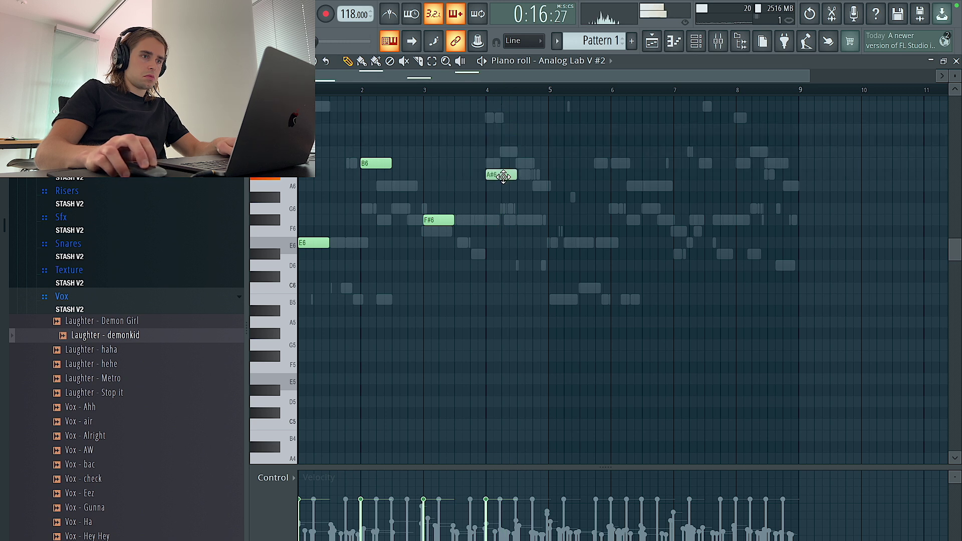
Check the notes of the Analog Lab V and Sampler channels and return to Analog Lab V #2's piano roll
{"action": "right_click", "coordinate": [526, 162]}
{"action": "right_click", "coordinate": [526, 163]}
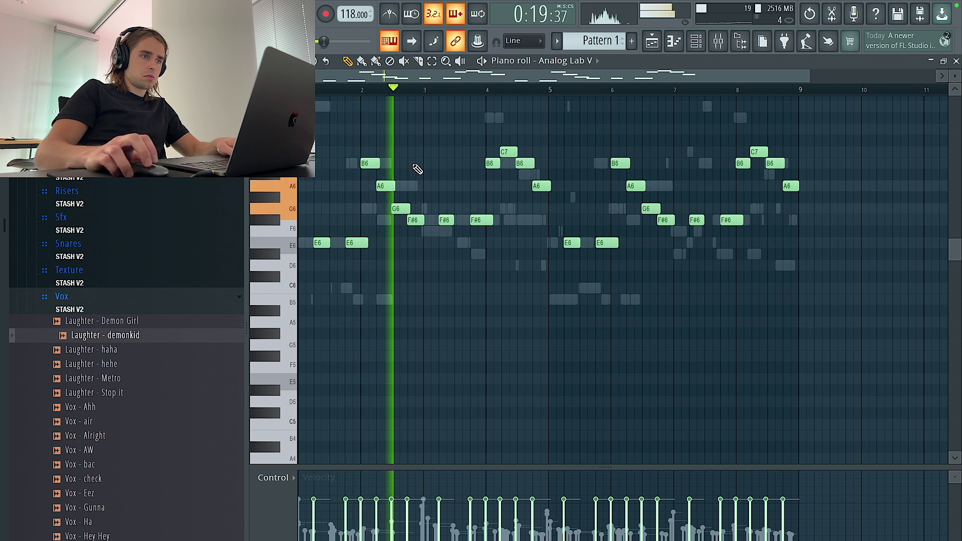
{"action": "right_click", "coordinate": [440, 235]}
{"action": "right_click", "coordinate": [441, 235]}
{"action": "left_click", "coordinate": [534, 61]}
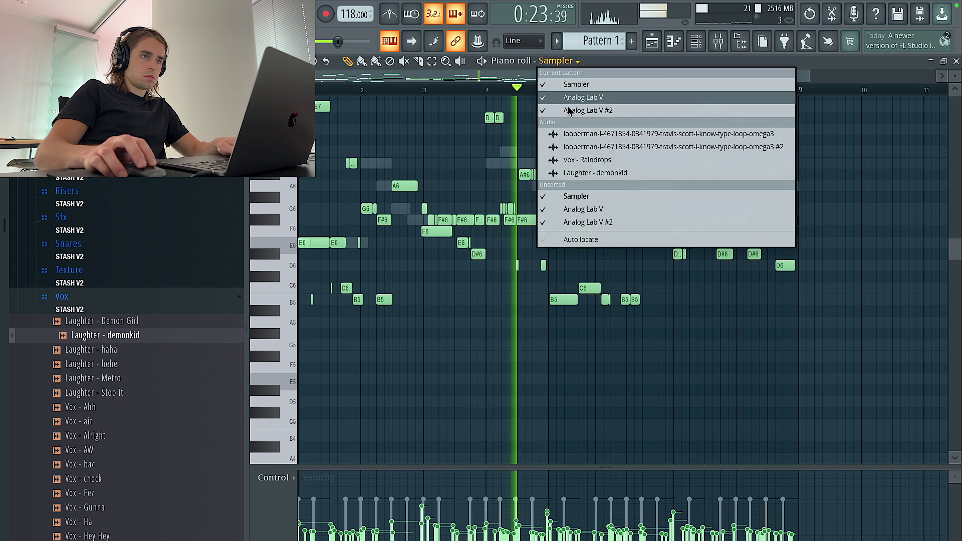
{"action": "left_click", "coordinate": [582, 221]}
Duplicate the four notes from bars 1 to 4 into bars 5 to 8
{"action": "left_click_drag", "start_coordinate": [548, 91], "coordinate": [300, 91]}
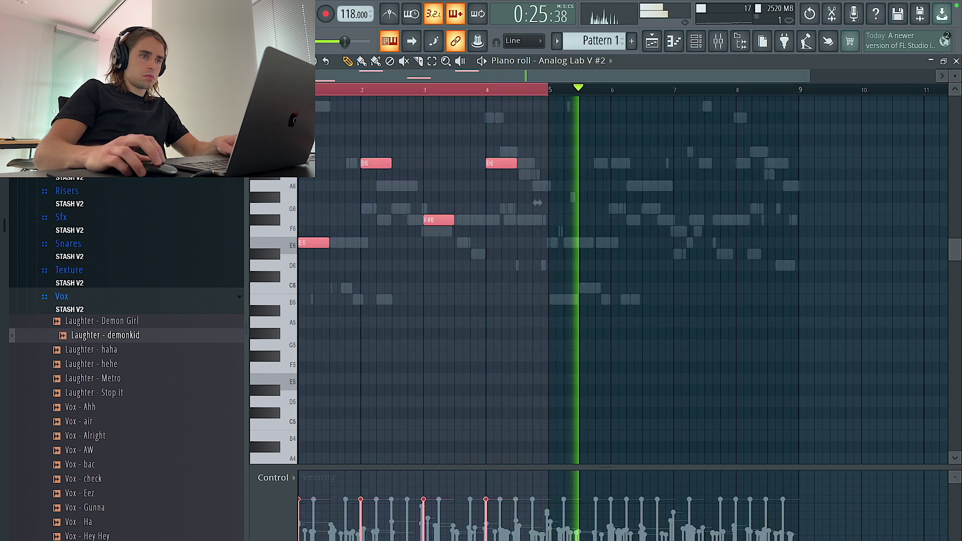
{"action": "key", "text": "ctrl+b"}
{"action": "key", "text": "ctrl+d"}
Add Fruity Parametric EQ 2 to mixer insert 4 and cut the low frequencies with a high-pass on band 1
{"action": "left_click", "coordinate": [696, 42]}
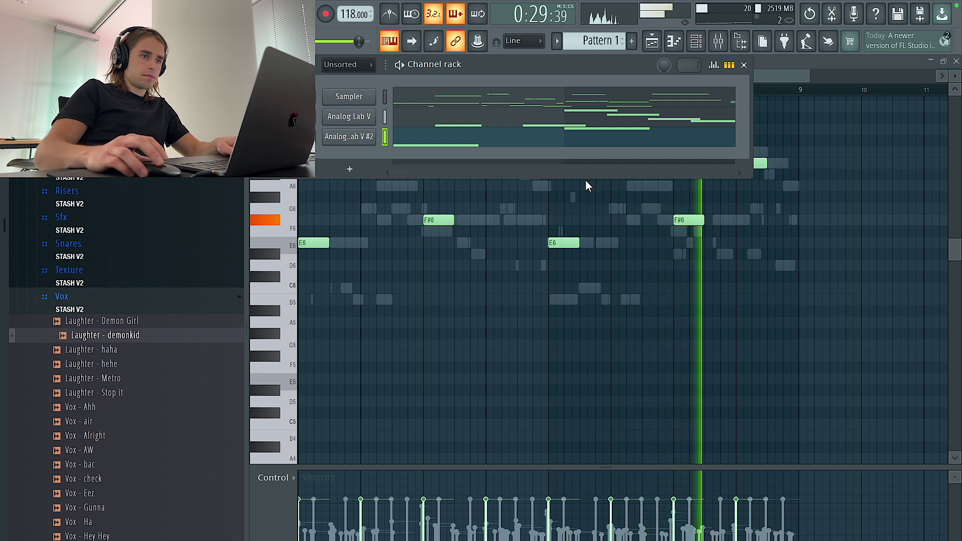
{"action": "left_click", "coordinate": [718, 41]}
{"action": "left_click", "coordinate": [852, 210]}
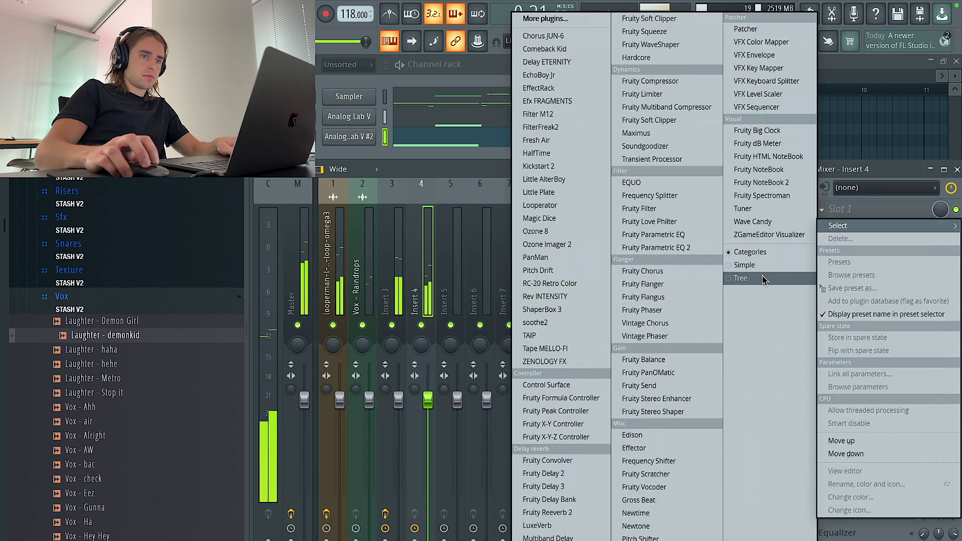
{"action": "left_click", "coordinate": [671, 251]}
{"action": "left_click_drag", "start_coordinate": [350, 241], "coordinate": [386, 321]}
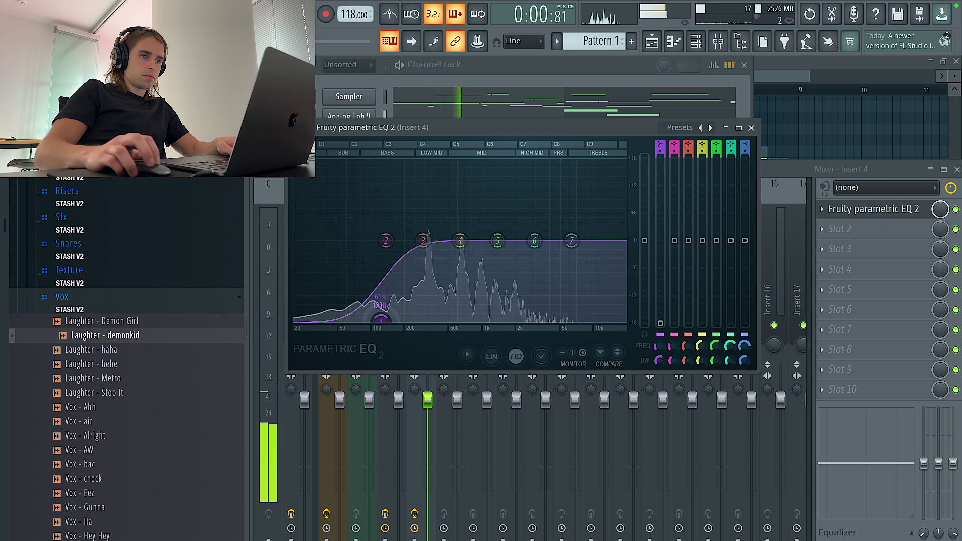
{"action": "left_click", "coordinate": [751, 128]}
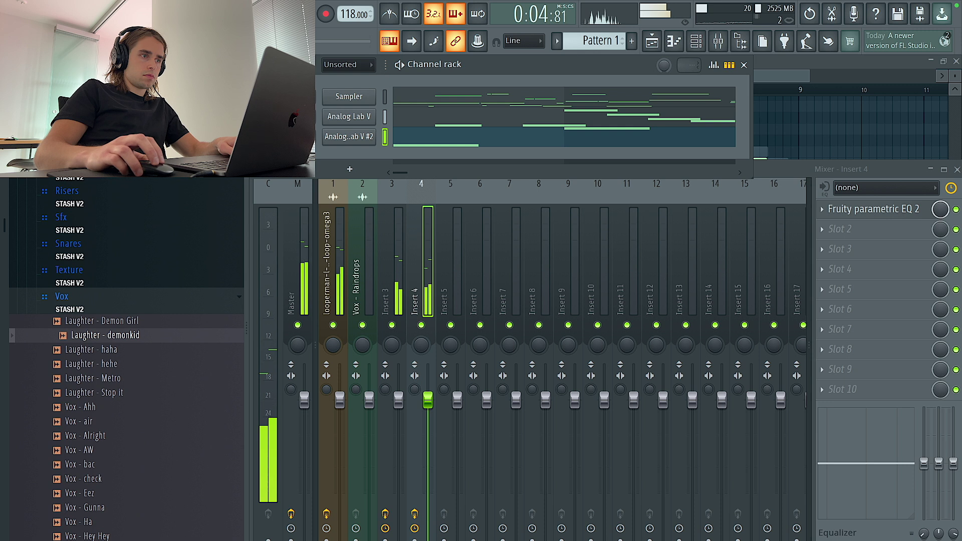
Add a third Analog Lab V channel, search its presets for bass and shuffle the preset list
{"action": "left_click", "coordinate": [350, 169]}
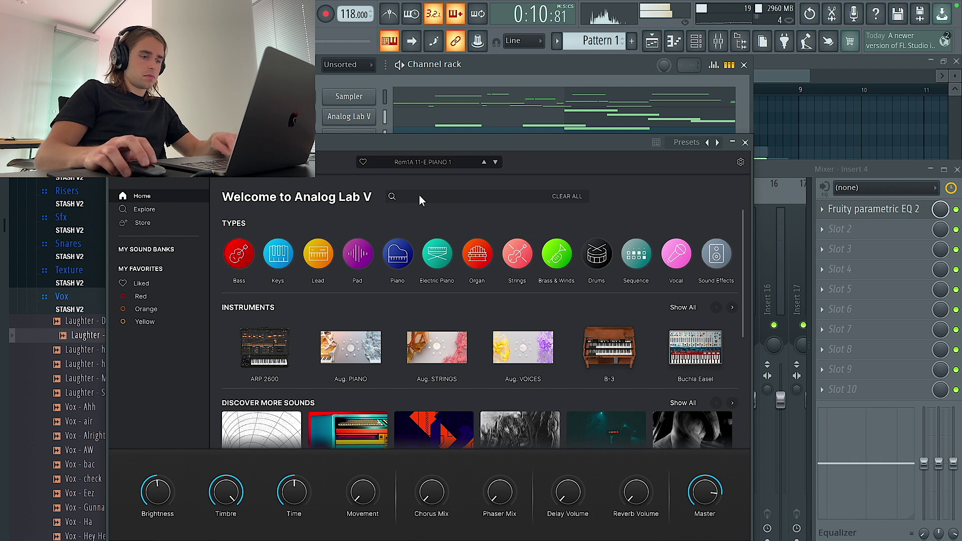
{"action": "type", "text": "ss"}
{"action": "key", "text": "Return"}
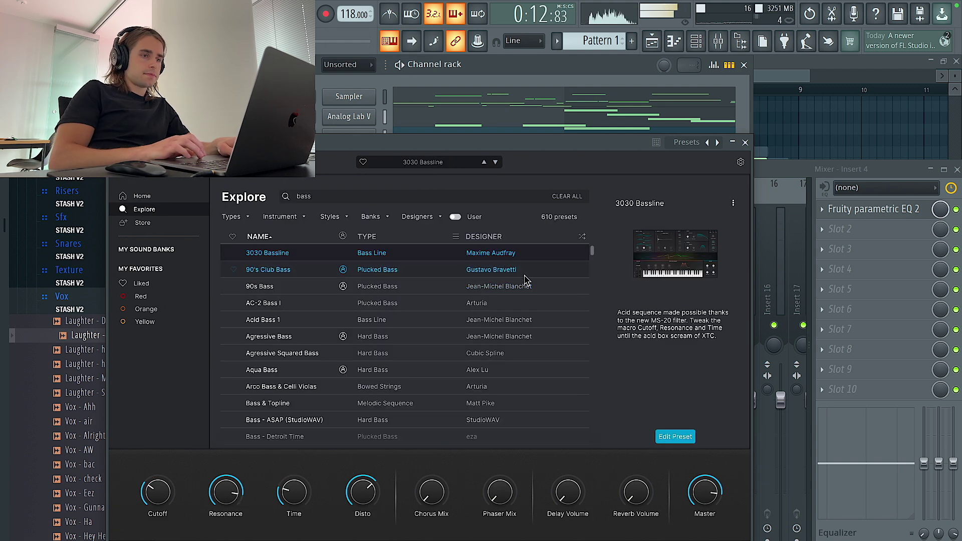
{"action": "left_click", "coordinate": [582, 237]}
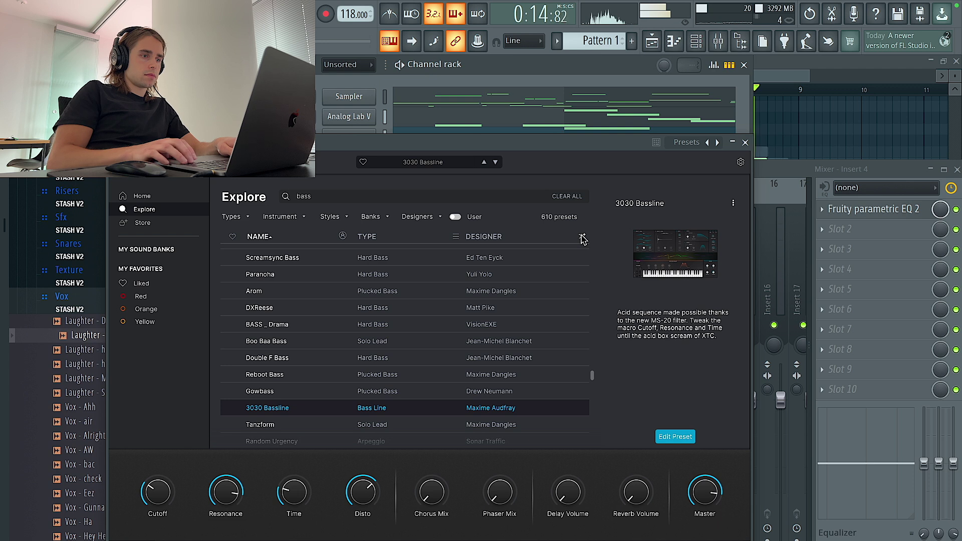
Audition the shuffled bass presets Tanzform, Random Urgency and Dark Roller, and load Astronaut's Dream
{"action": "key", "text": "Down"}
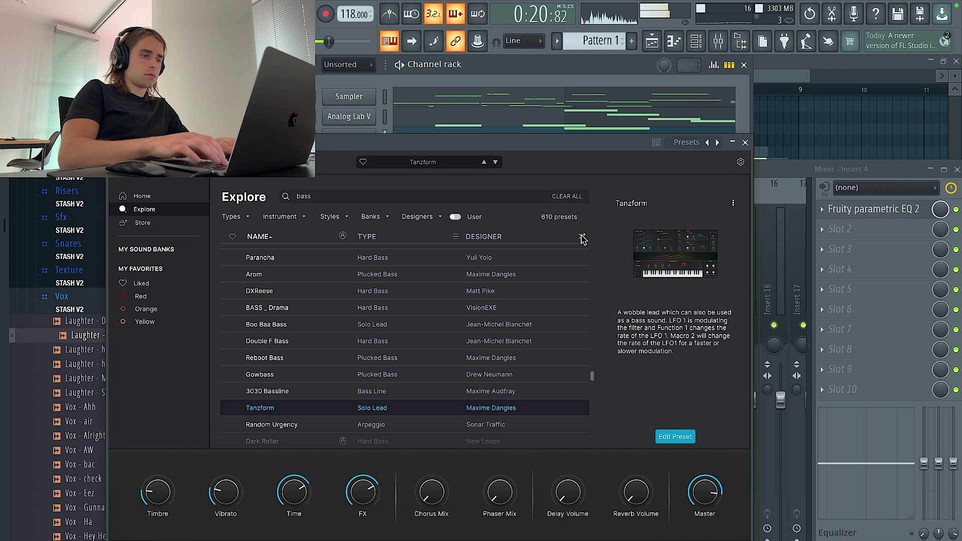
{"action": "key", "text": "Up"}
{"action": "key", "text": "Down"}
{"action": "key", "text": "Down"}
{"action": "key", "text": "Down"}
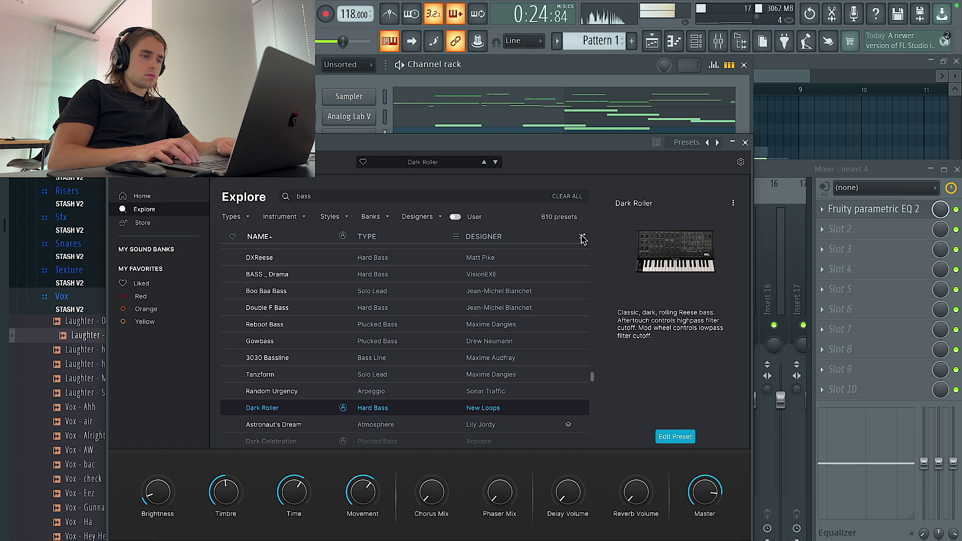
{"action": "key", "text": "Down"}
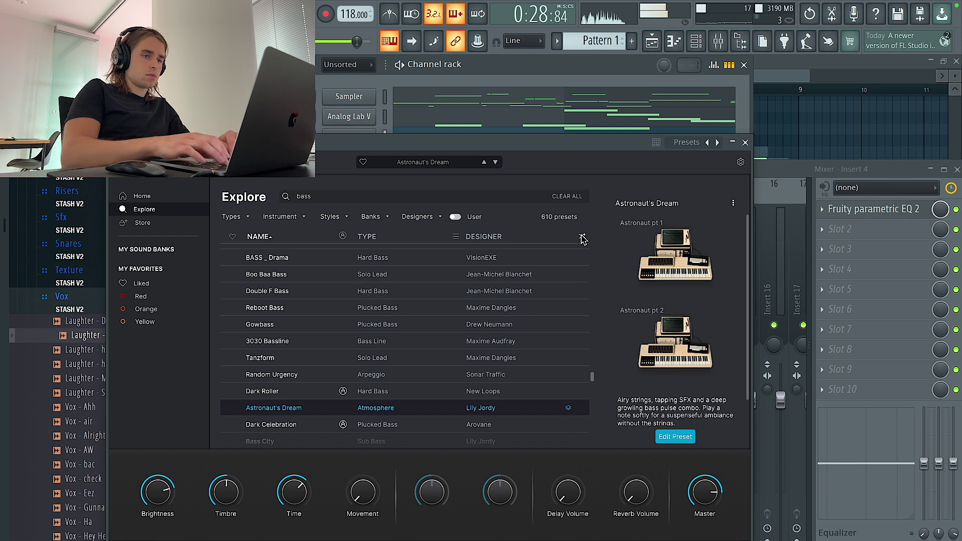
Draw a two-bar B6 note from bar 3 to bar 5 in the piano roll of Analog Lab V #3
{"action": "left_click", "coordinate": [745, 142]}
{"action": "right_click", "coordinate": [340, 160]}
{"action": "left_click", "coordinate": [377, 160]}
{"action": "left_click", "coordinate": [427, 165]}
{"action": "left_click_drag", "start_coordinate": [451, 165], "coordinate": [549, 164]}
{"action": "mouse_move", "coordinate": [455, 163]}
{"action": "left_mouse_down"}
{"action": "mouse_move", "coordinate": [708, 159]}
{"action": "mouse_move", "coordinate": [458, 159]}
{"action": "left_mouse_up"}
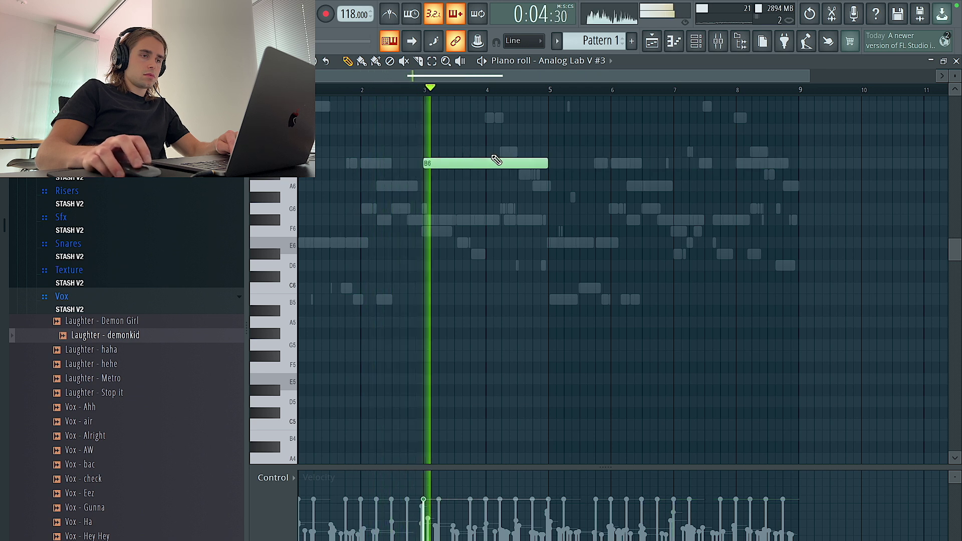
Transpose the bar 3 note down an octave and up seven semitones to F#6, trying it an octave lower as well
{"action": "key", "text": "ctrl+Down"}
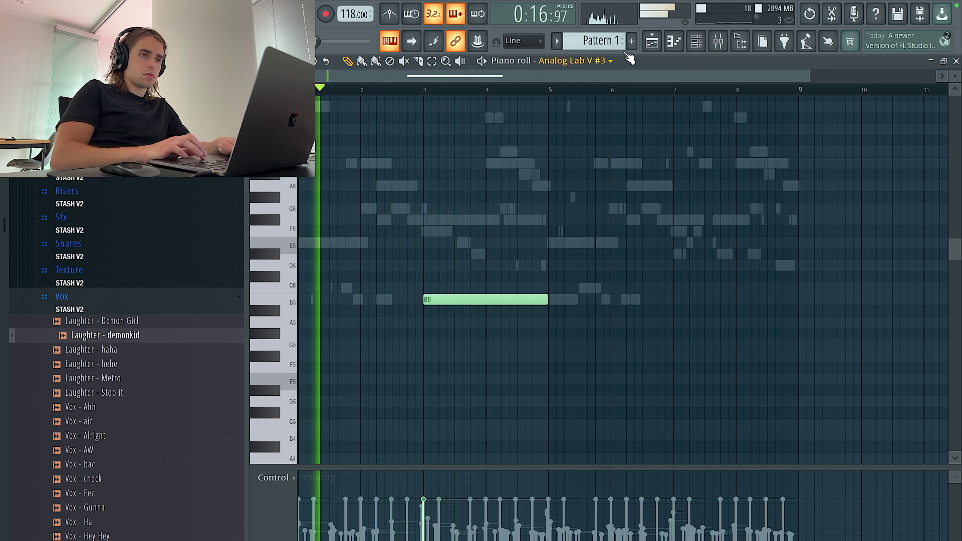
{"action": "key", "text": "F6"}
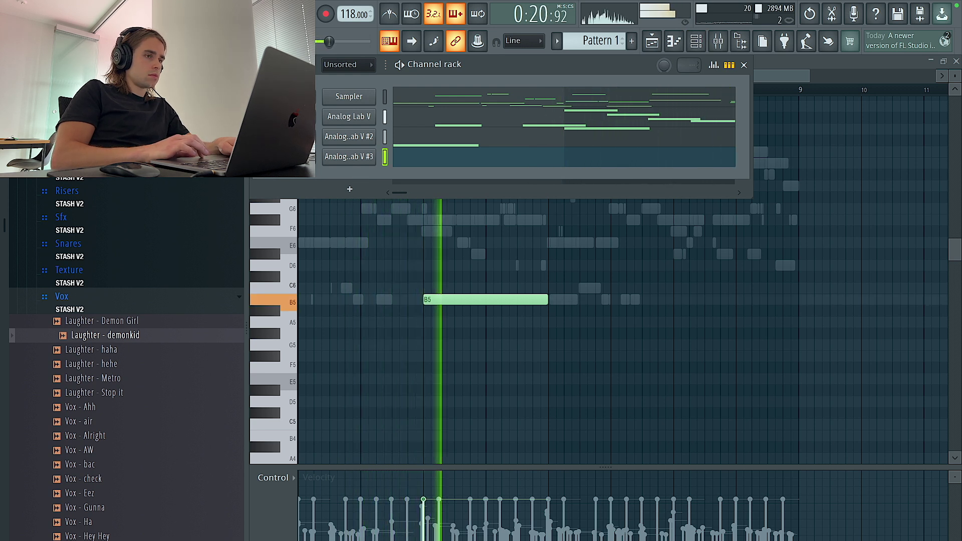
{"action": "right_click", "coordinate": [461, 268]}
{"action": "key", "text": "shift+Up"}
{"action": "key", "text": "shift+Up"}
{"action": "key", "text": "shift+Up"}
{"action": "key", "text": "shift+Up"}
{"action": "key", "text": "shift+Up"}
{"action": "key", "text": "shift+Up"}
{"action": "key", "text": "shift+Up"}
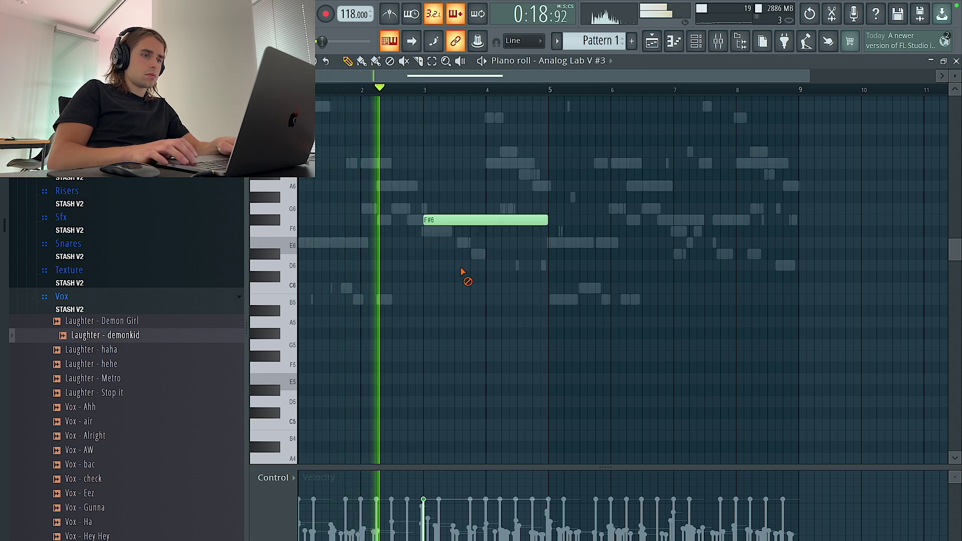
{"action": "key", "text": "ctrl+Down"}
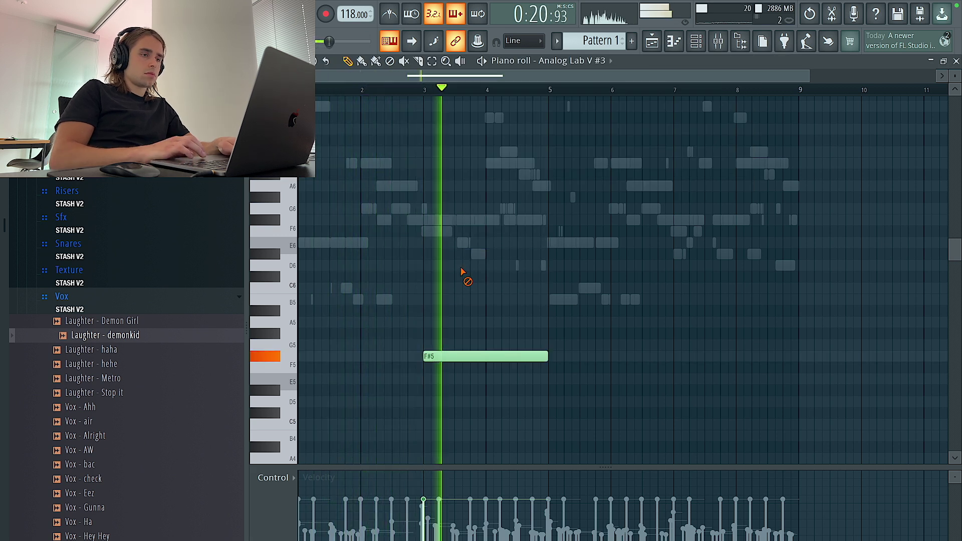
{"action": "key", "text": "ctrl+Up"}
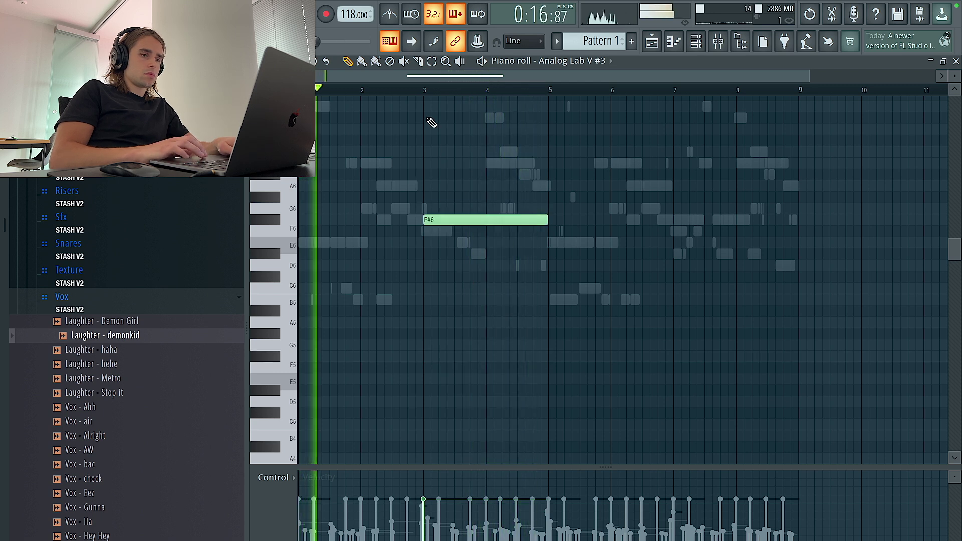
Duplicate the two-bar F#6 note so that a copy fills bars 7 and 8
{"action": "left_click", "coordinate": [425, 90]}
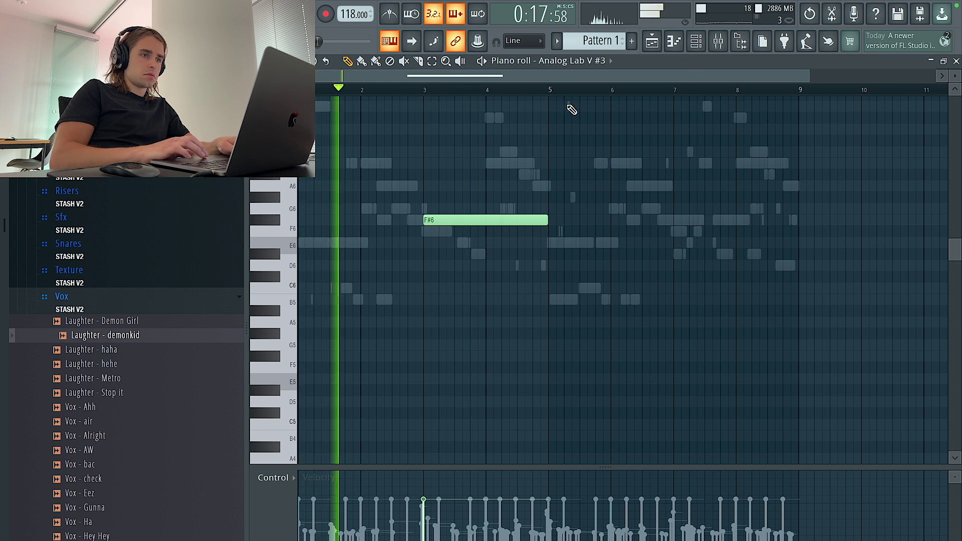
{"action": "left_click_drag", "start_coordinate": [546, 90], "coordinate": [300, 91]}
{"action": "key", "text": "ctrl+b"}
{"action": "key", "text": "ctrl+d"}
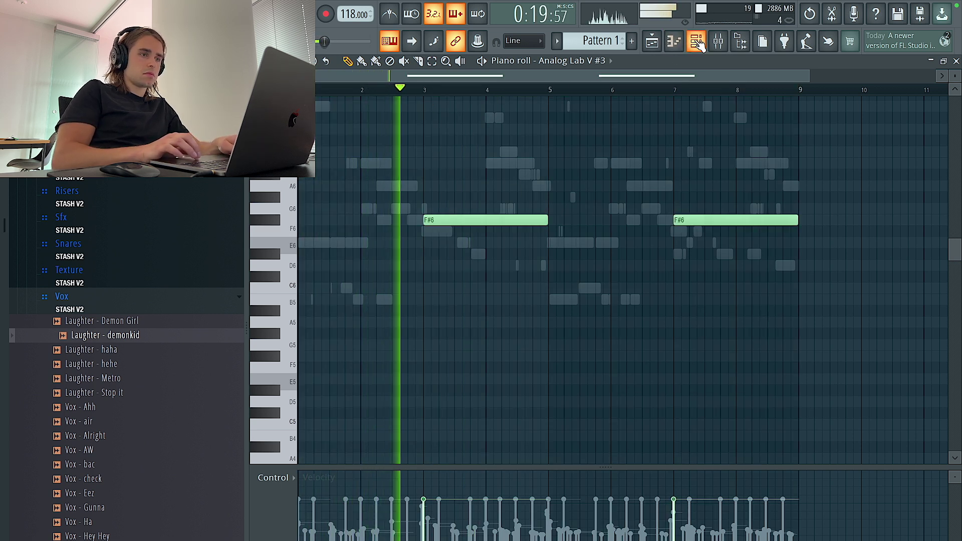
Move the copied note to B5 at the start of bar 8 and shorten it to one bar
{"action": "left_click", "coordinate": [697, 43]}
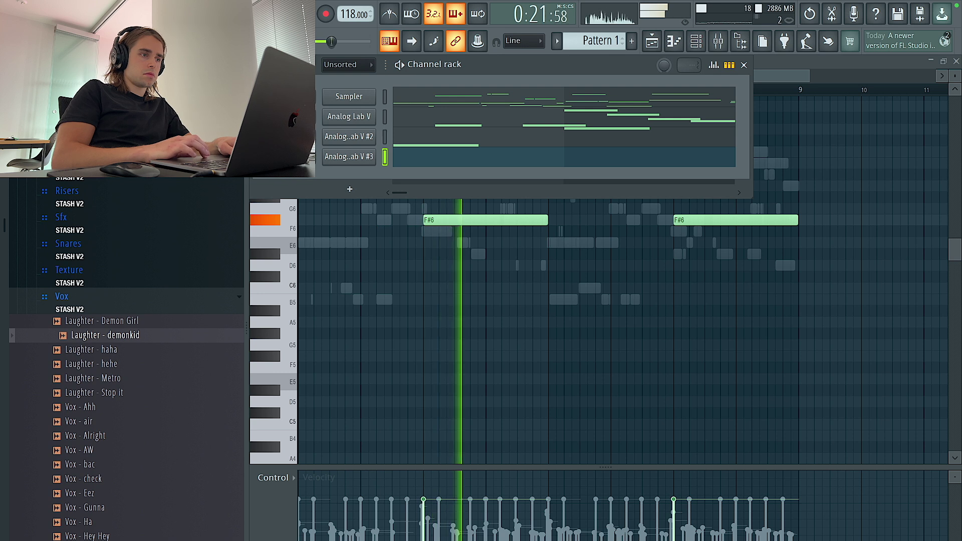
{"action": "left_click", "coordinate": [430, 299]}
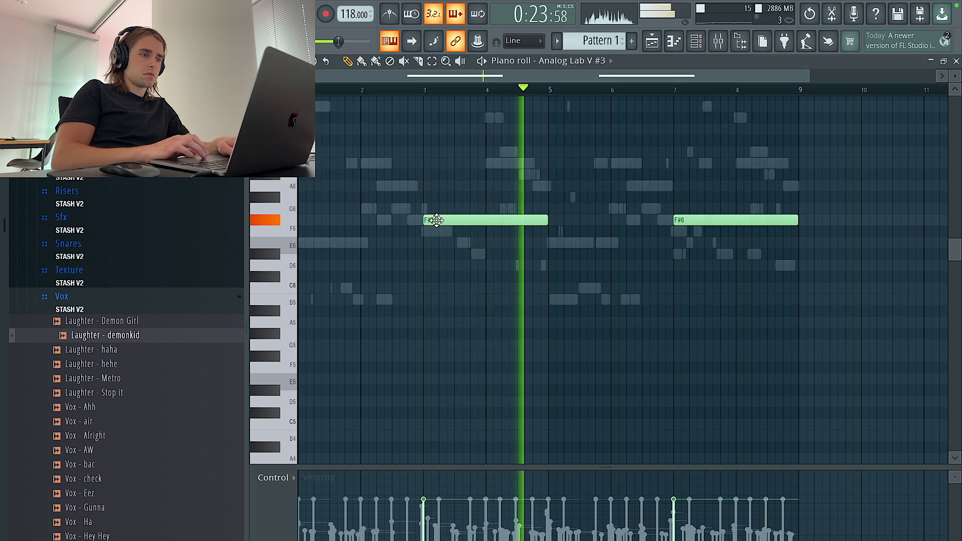
{"action": "left_click_drag", "start_coordinate": [677, 221], "coordinate": [787, 306]}
{"action": "left_click_drag", "start_coordinate": [857, 303], "coordinate": [799, 303]}
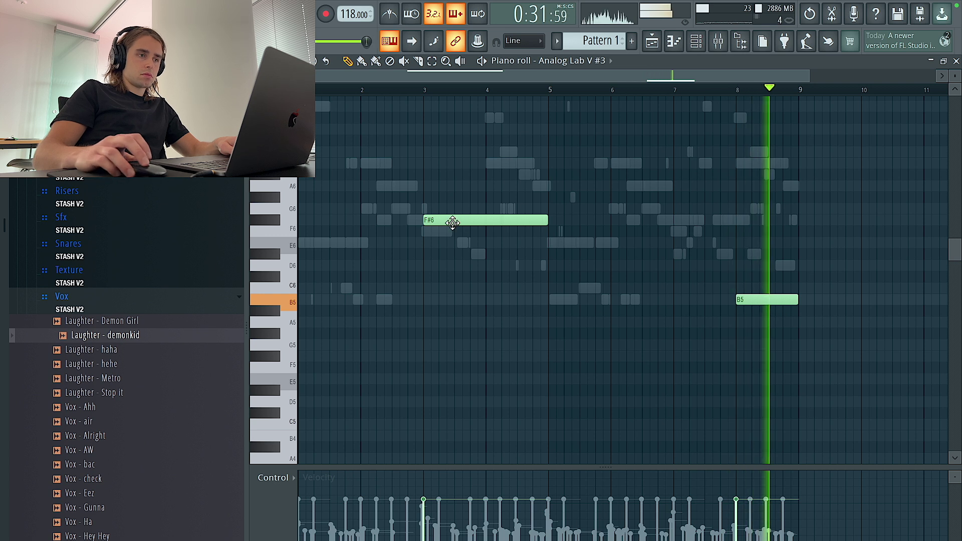
Replace the bar 3 note with a one-bar note at bar 4 and lower both notes an octave to B4
{"action": "right_click", "coordinate": [451, 222]}
{"action": "left_click", "coordinate": [484, 298]}
{"action": "key", "text": "space"}
{"action": "key", "text": "ctrl+Down"}
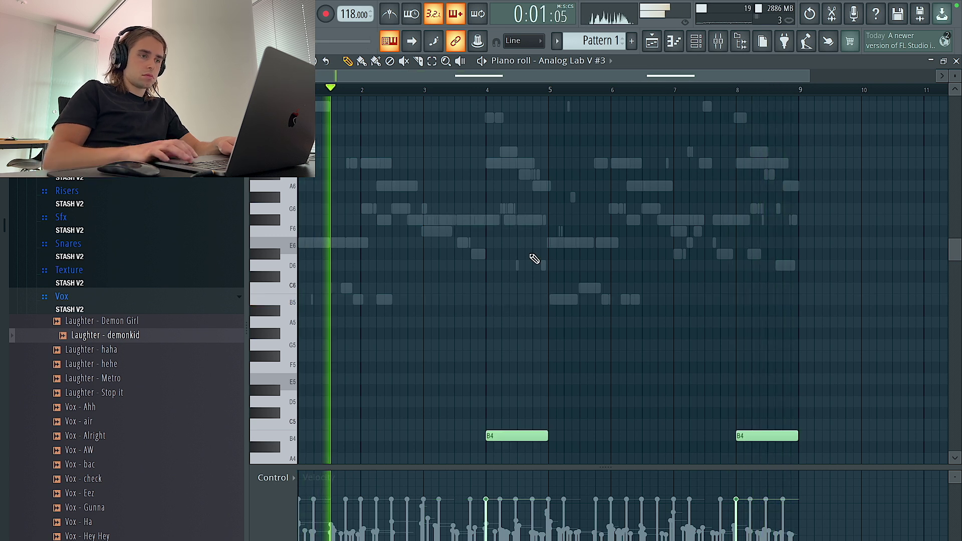
Add RC-20 Retro Color to slot 2 of the Looperman piano loop's mixer insert
{"action": "key", "text": "F6"}
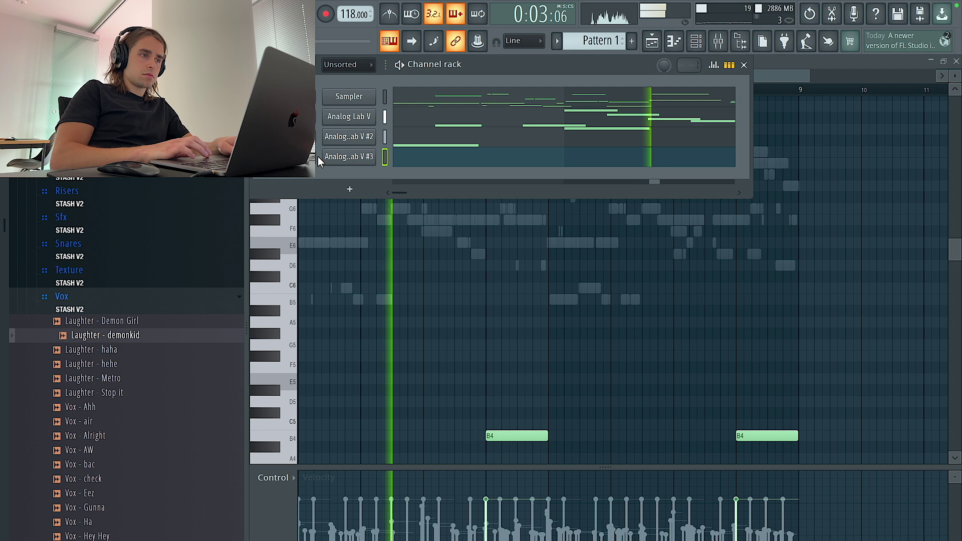
{"action": "left_click", "coordinate": [653, 41]}
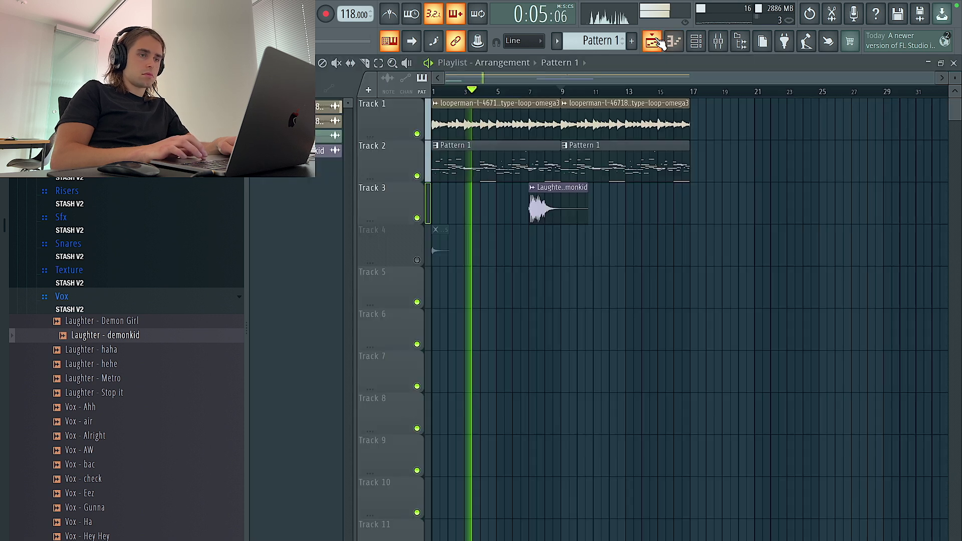
{"action": "double_click", "coordinate": [572, 117]}
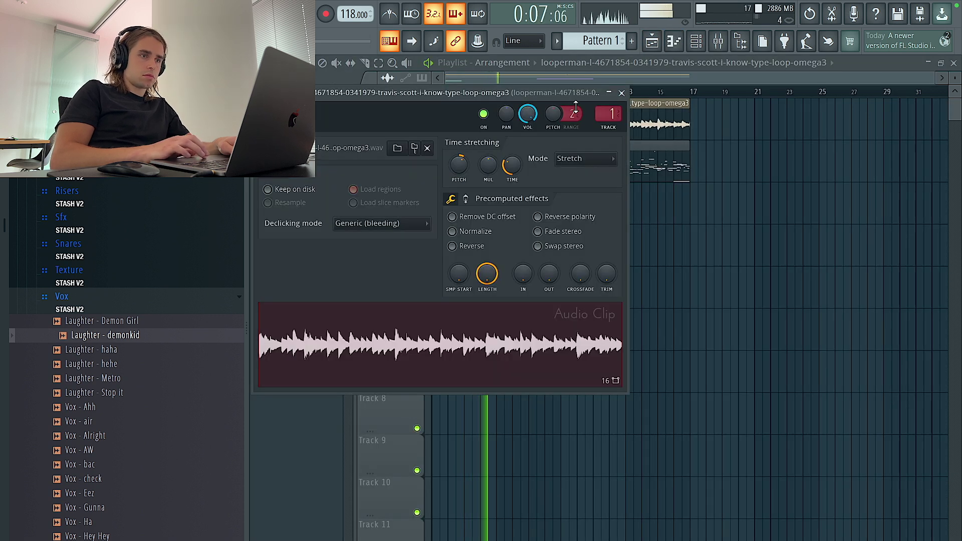
{"action": "left_click", "coordinate": [719, 43]}
{"action": "left_click", "coordinate": [886, 229]}
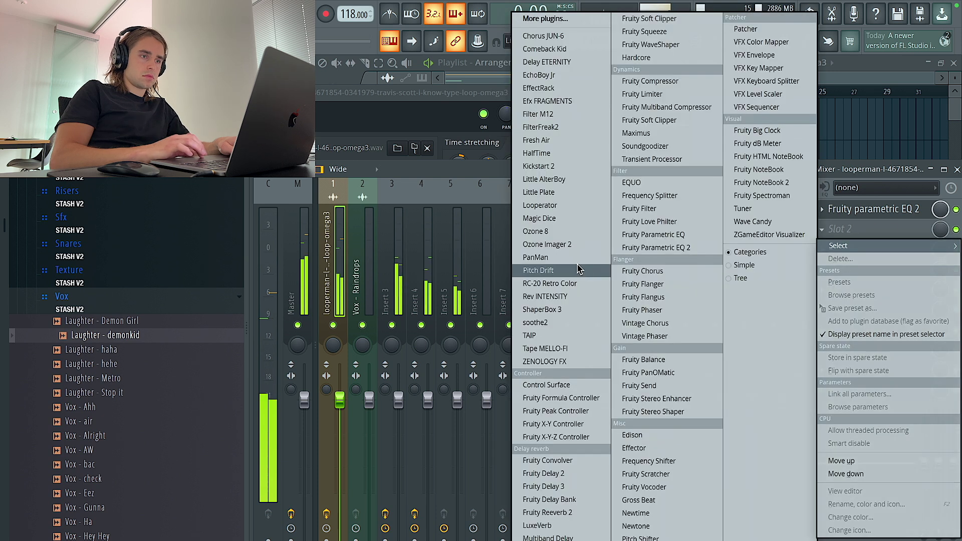
{"action": "left_click", "coordinate": [571, 282]}
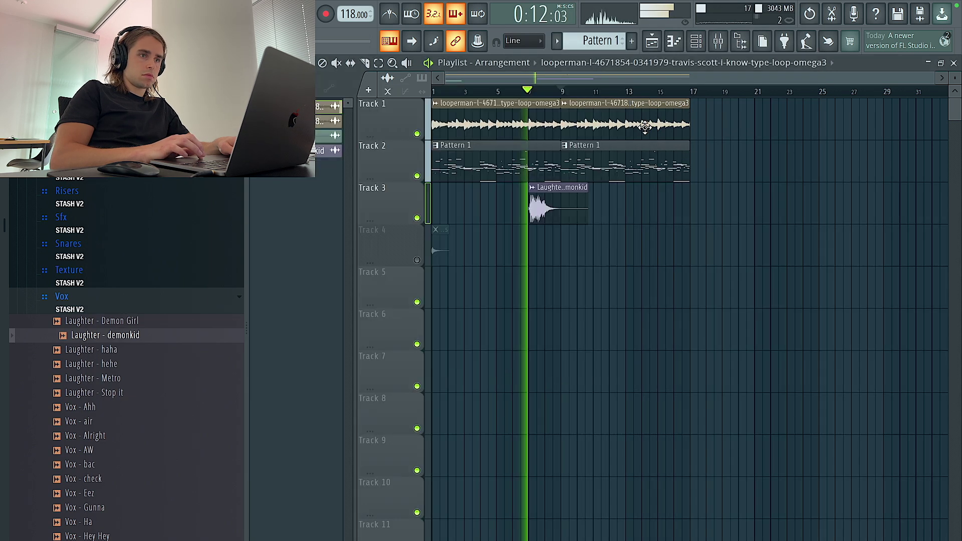
Turn off the Noise and Magnetic modules in the loop's RC-20 Retro Color and reduce its output width
{"action": "double_click", "coordinate": [556, 128]}
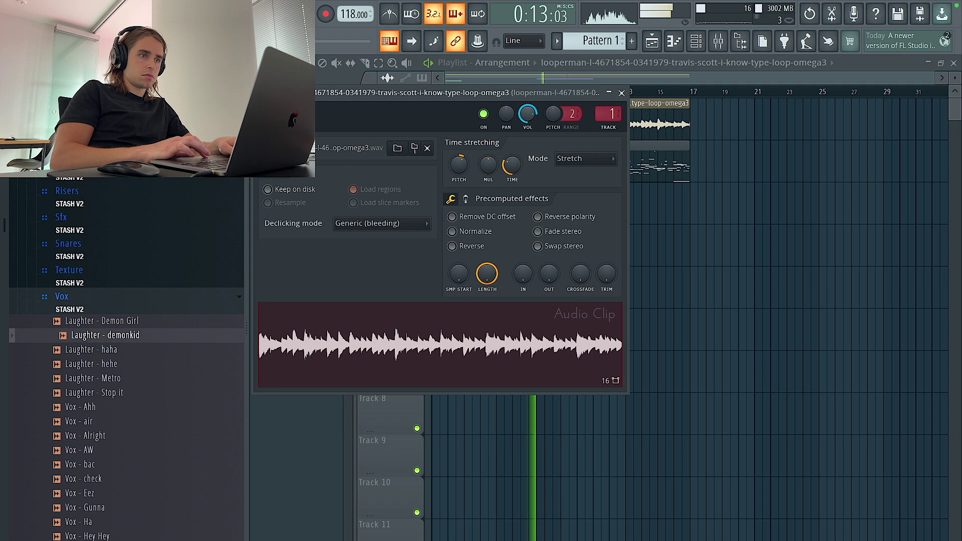
{"action": "left_click", "coordinate": [622, 93]}
{"action": "left_click", "coordinate": [719, 43]}
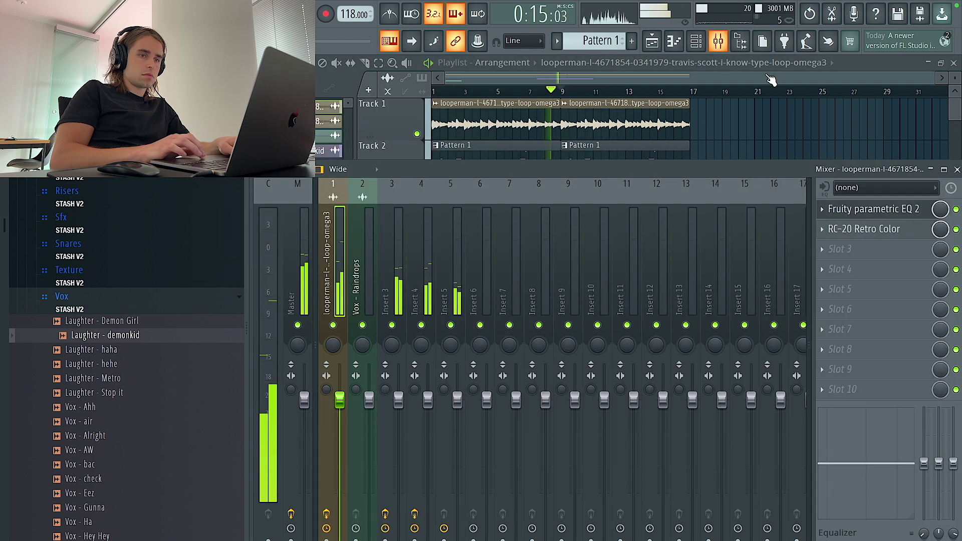
{"action": "left_click", "coordinate": [882, 231]}
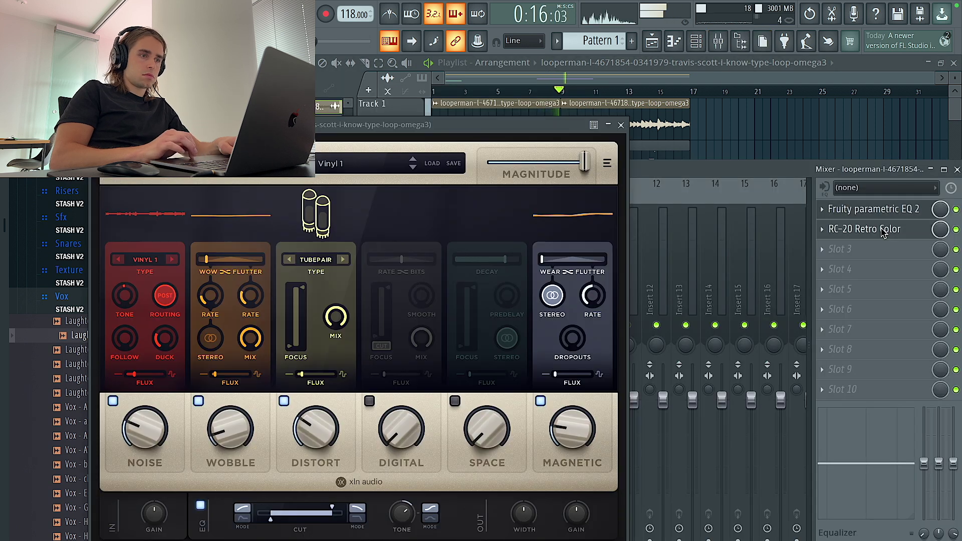
{"action": "left_click", "coordinate": [113, 401]}
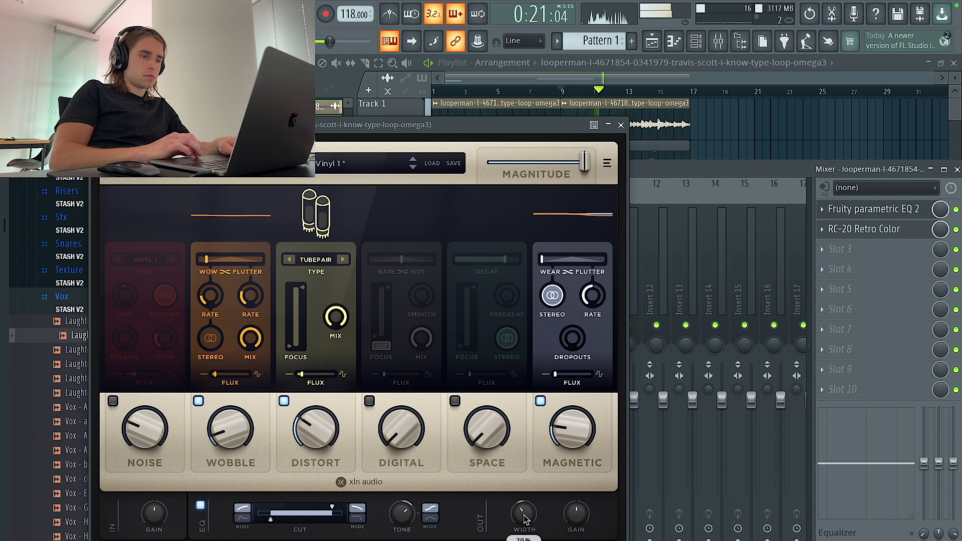
{"action": "left_click", "coordinate": [541, 401]}
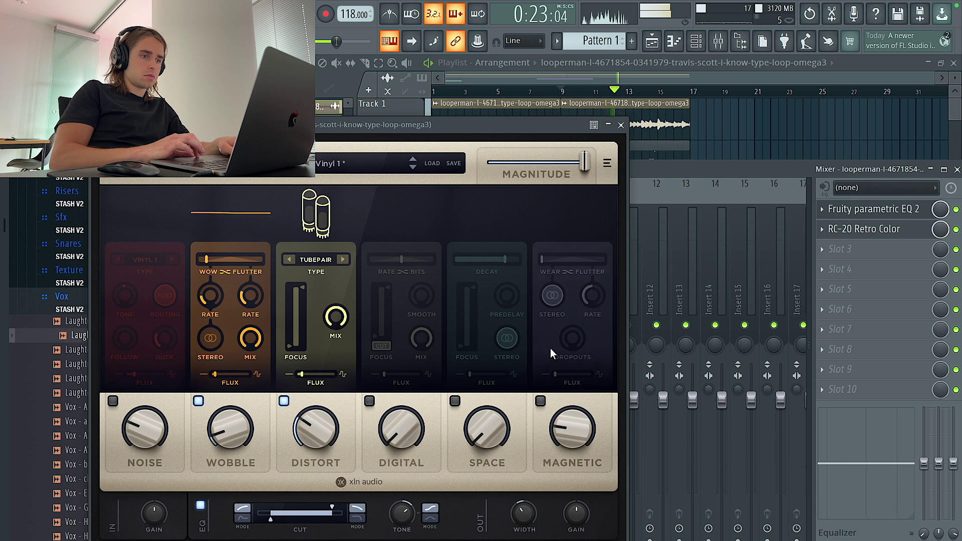
{"action": "left_click", "coordinate": [623, 114]}
{"action": "left_click", "coordinate": [622, 125]}
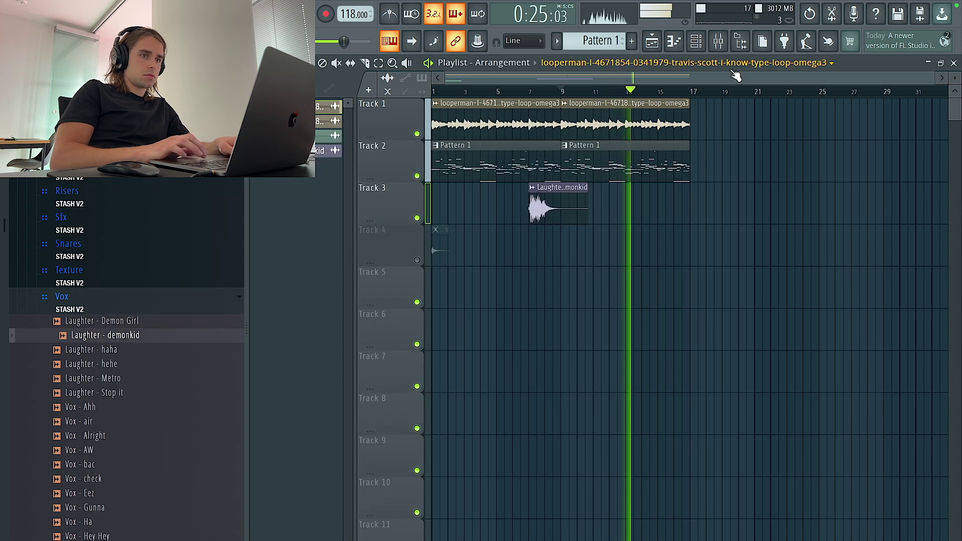
Lower the volume fader of the Looperman loop on mixer insert 1 slightly
{"action": "left_click", "coordinate": [717, 43]}
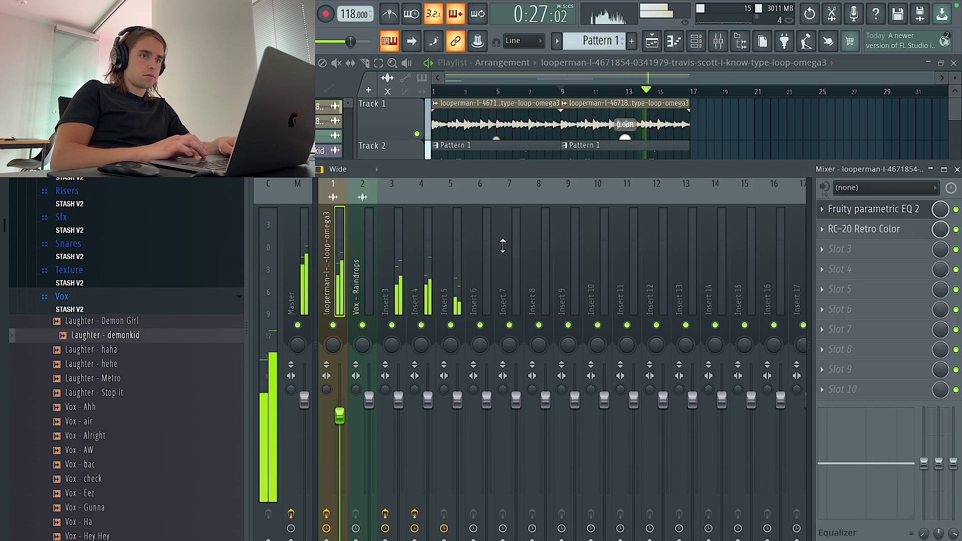
Delete the B4 note at bar 4 in Analog Lab V #3's piano roll, keeping the one at bar 8
{"action": "left_click", "coordinate": [676, 47]}
{"action": "right_click", "coordinate": [511, 437]}
{"action": "right_click", "coordinate": [511, 437]}
{"action": "left_click", "coordinate": [511, 436], "text": "ctrl"}
{"action": "key", "text": "Delete"}
Show the unsorted channels, add another Analog Lab V instance and search its presets for bass in shuffled order
{"action": "key", "text": "F6"}
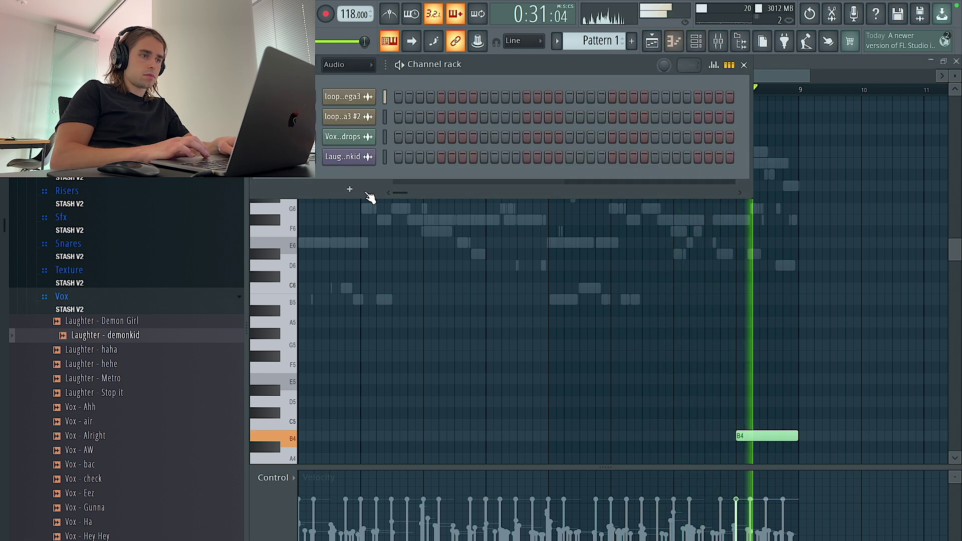
{"action": "left_click", "coordinate": [357, 65]}
{"action": "left_click", "coordinate": [345, 111]}
{"action": "left_click", "coordinate": [350, 190]}
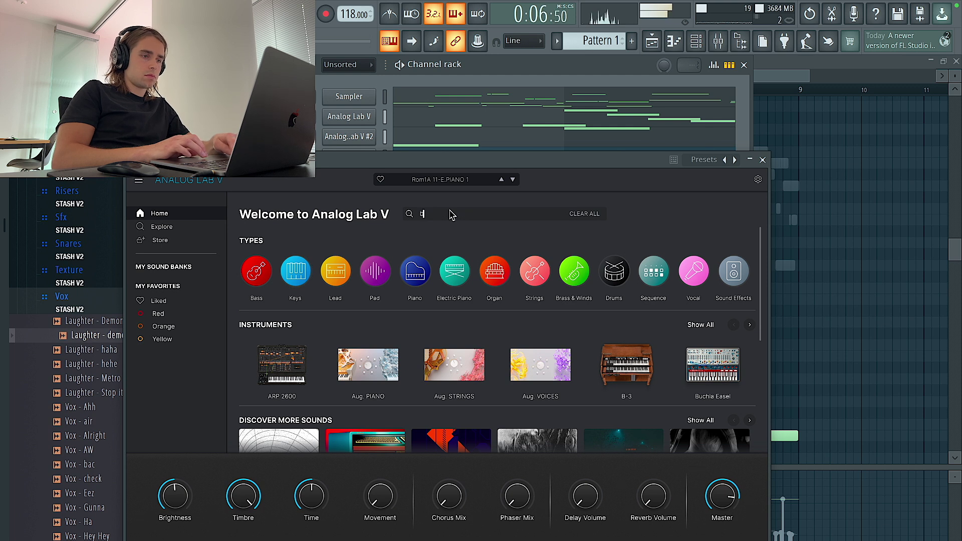
{"action": "type", "text": "ss"}
{"action": "key", "text": "Return"}
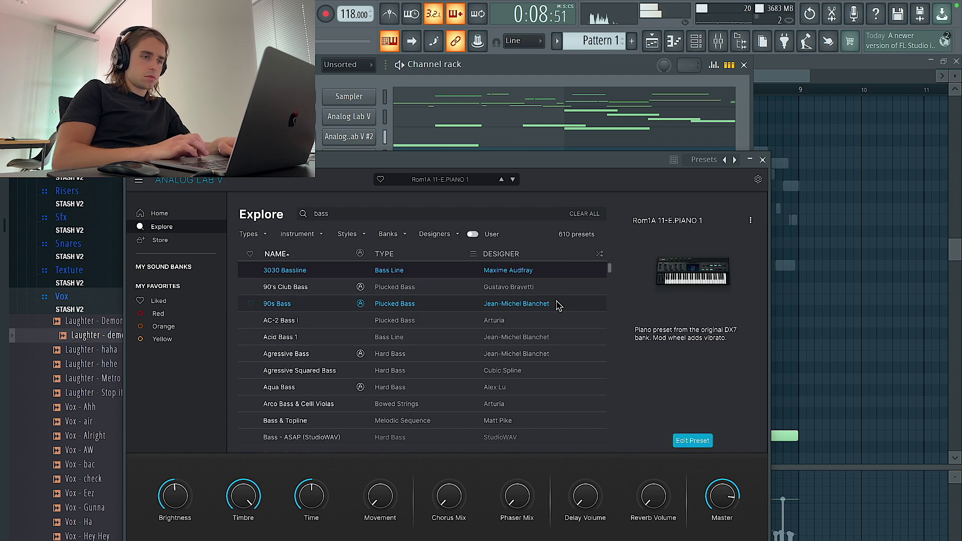
{"action": "left_click", "coordinate": [599, 255]}
Browse the shuffled bass presets and load So Serious Bass
{"action": "scroll", "coordinate": [456, 381], "scroll_direction": "down", "scroll_amount": 3}
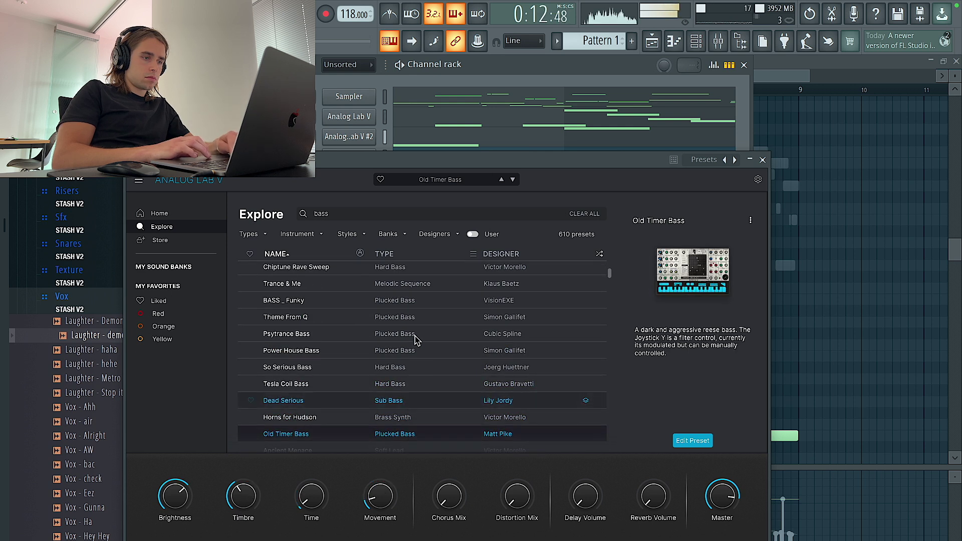
{"action": "scroll", "coordinate": [413, 336], "scroll_direction": "down", "scroll_amount": 2}
{"action": "left_click", "coordinate": [410, 322]}
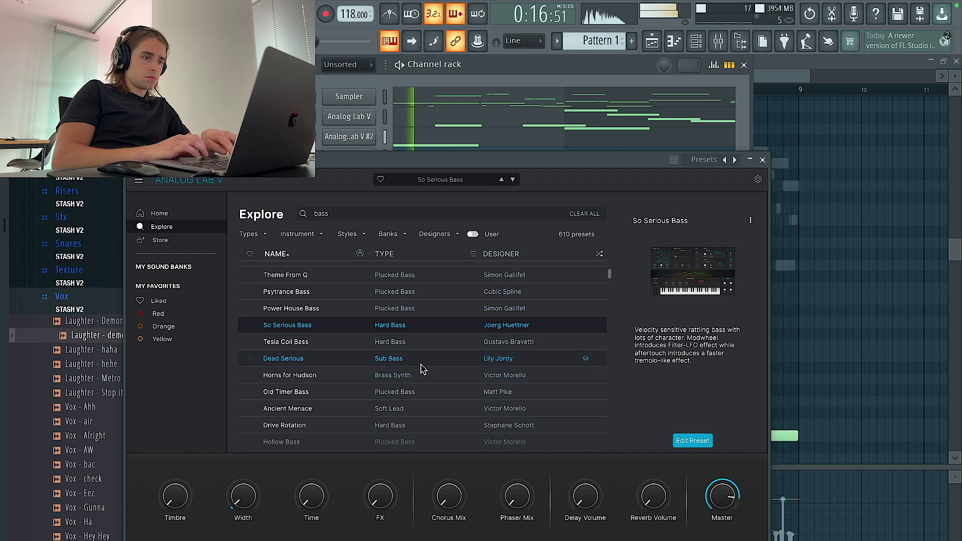
Open the piano roll of Analog Lab V #4 and place a one-bar E3 note at bar 1
{"action": "left_click", "coordinate": [763, 160]}
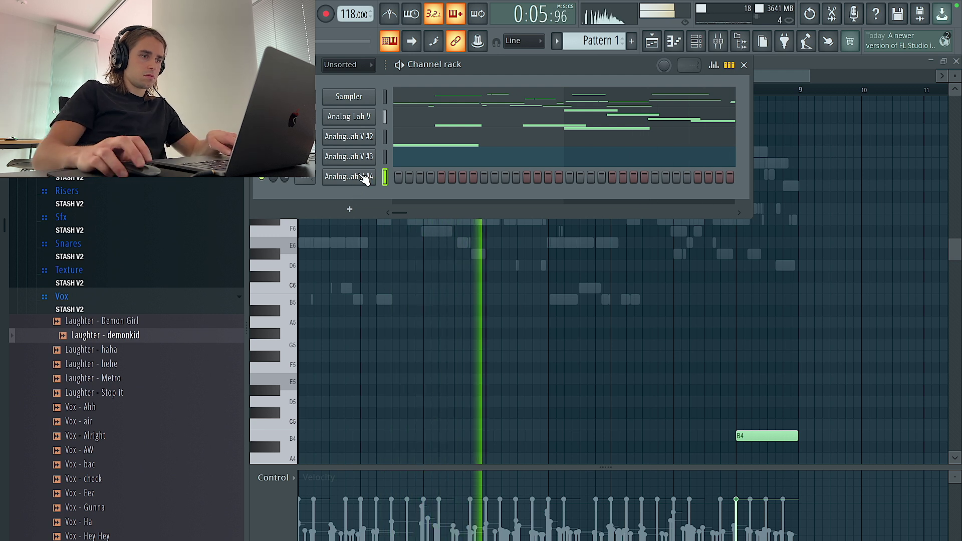
{"action": "left_click", "coordinate": [358, 256]}
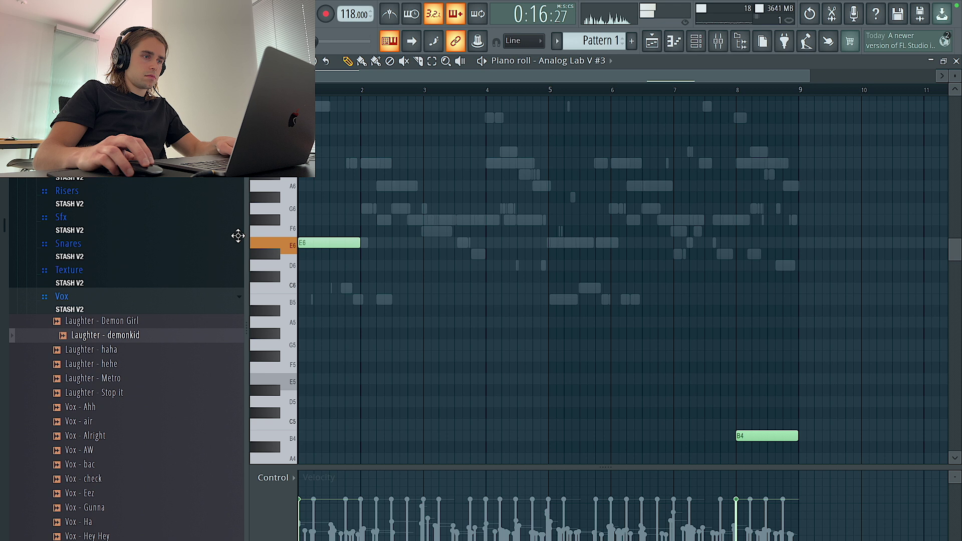
{"action": "left_click", "coordinate": [692, 40]}
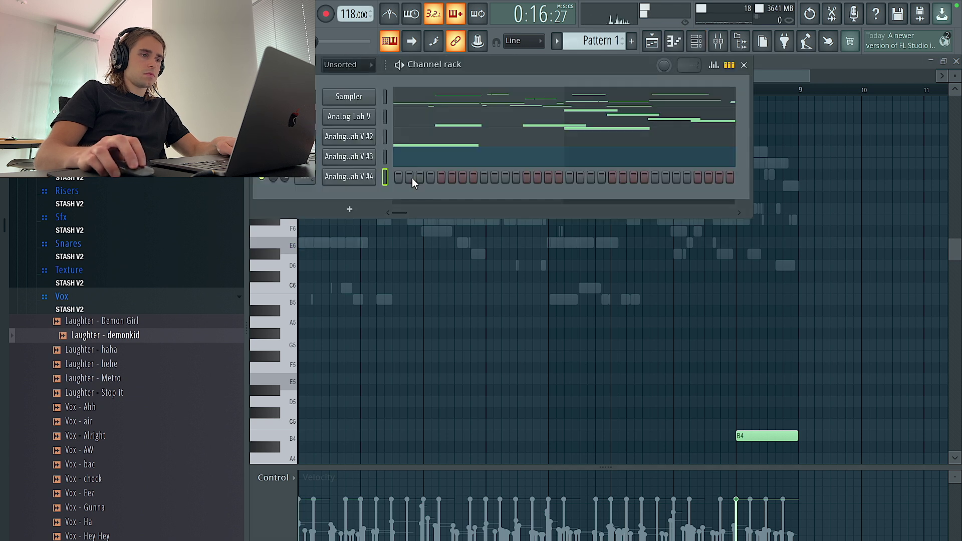
{"action": "right_click", "coordinate": [353, 178]}
{"action": "left_click", "coordinate": [399, 177]}
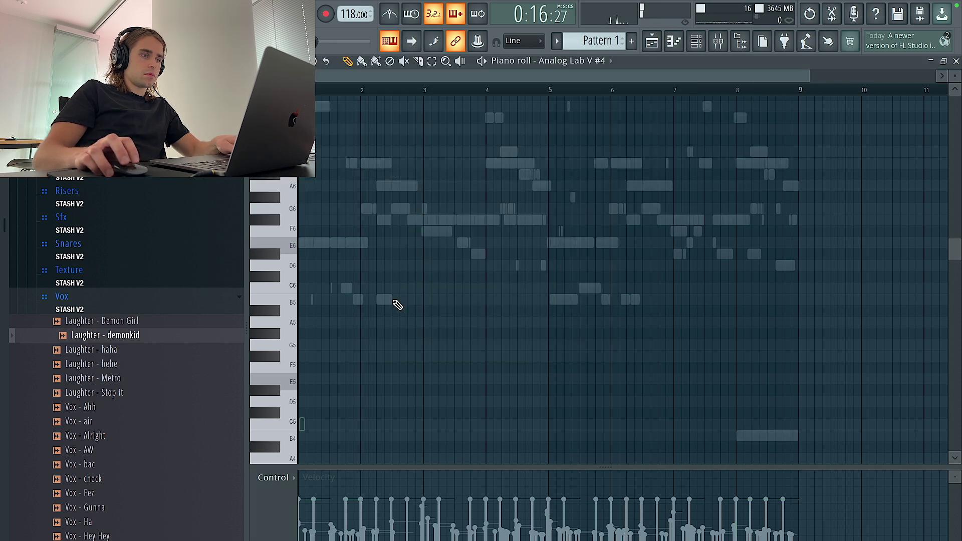
{"action": "scroll", "coordinate": [396, 321], "scroll_direction": "down", "scroll_amount": 4}
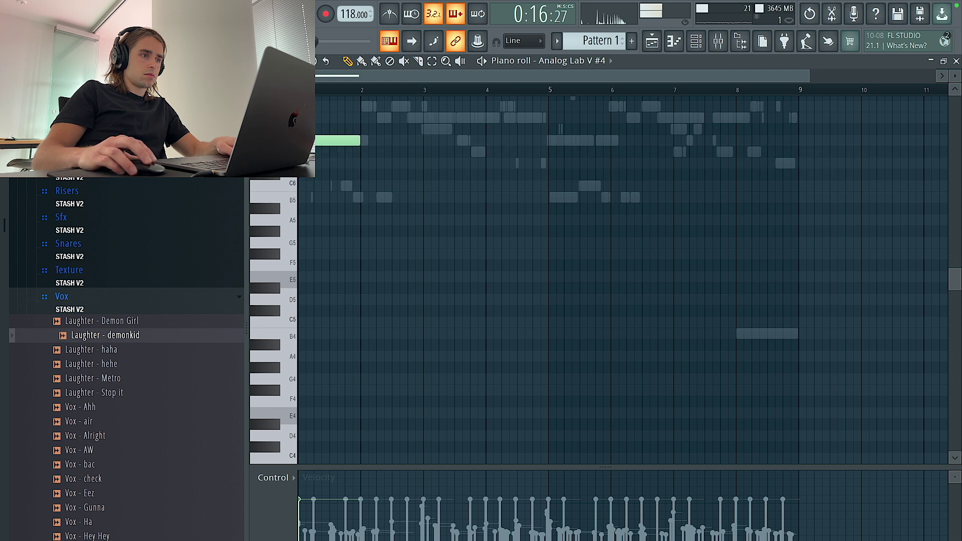
{"action": "key", "text": "space"}
{"action": "scroll", "coordinate": [453, 296], "scroll_direction": "down", "scroll_amount": 4}
{"action": "scroll", "coordinate": [454, 298], "scroll_direction": "down", "scroll_amount": 1}
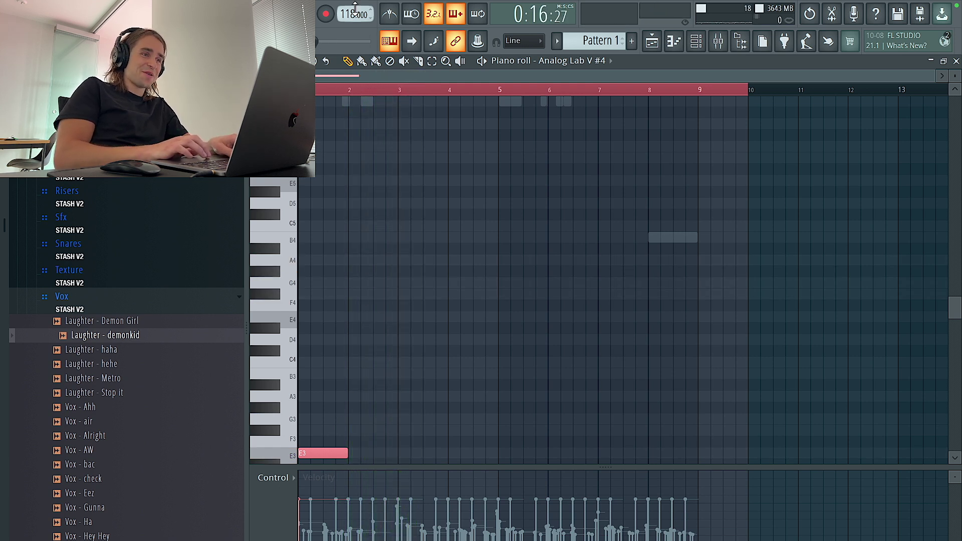
Record notes and automation into Analog Lab V #4, playing the bassline E4, A4, G4, F#4, B4 and C5
{"action": "left_click", "coordinate": [327, 15]}
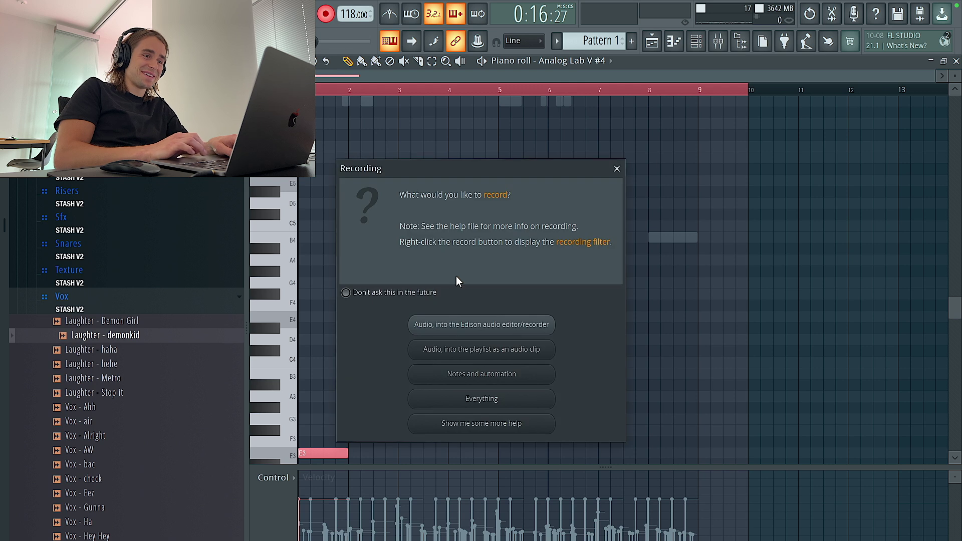
{"action": "left_click", "coordinate": [491, 380]}
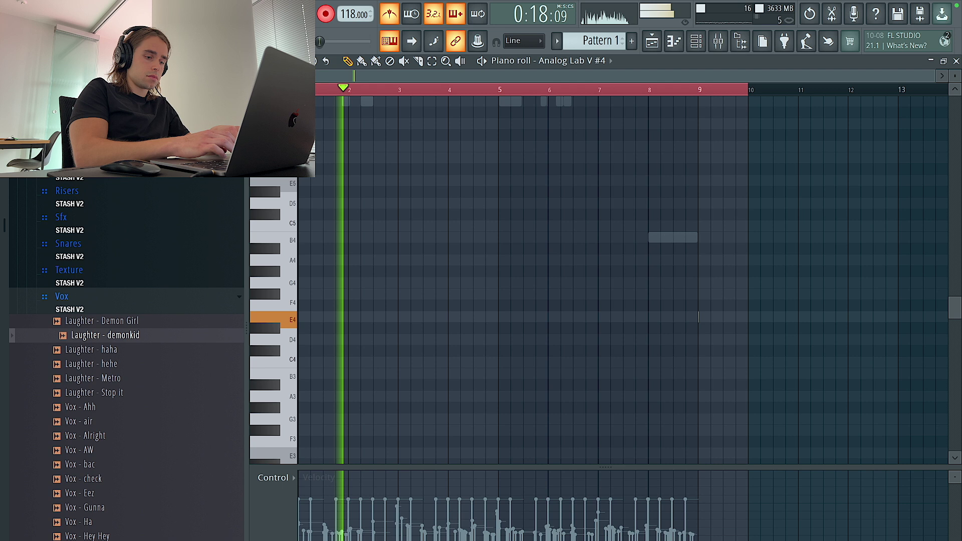
{"action": "key", "text": "n"}
{"action": "key", "text": "b"}
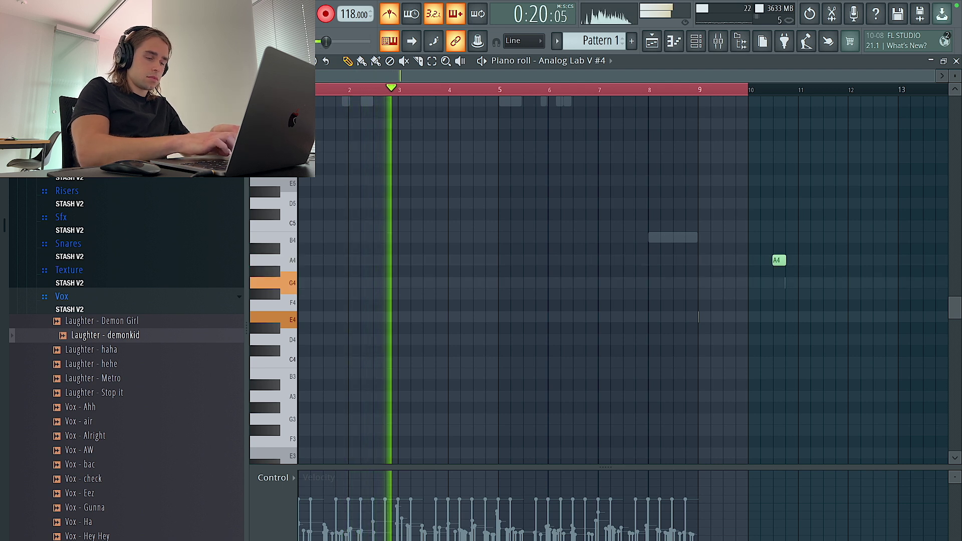
{"action": "key", "text": "g"}
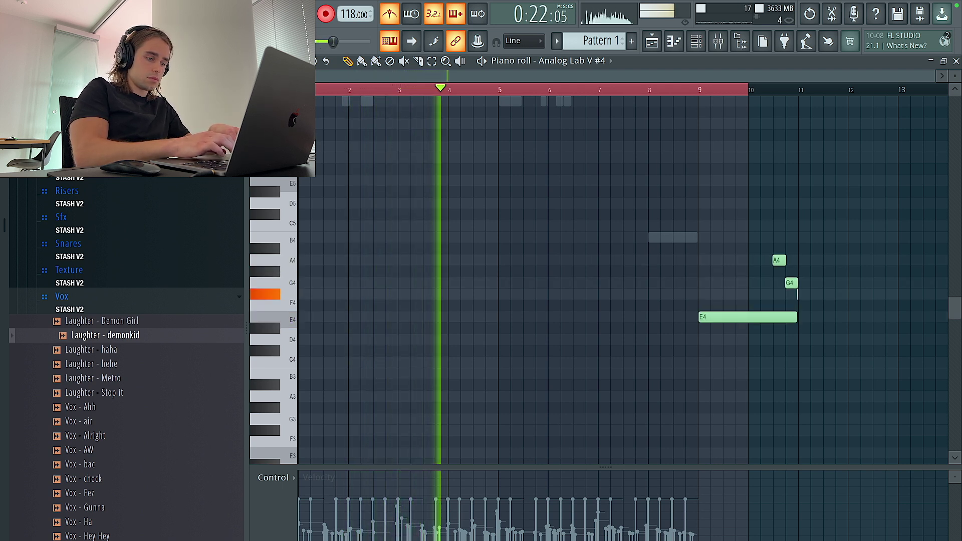
{"action": "key", "text": "m"}
{"action": "key", "text": "comma"}
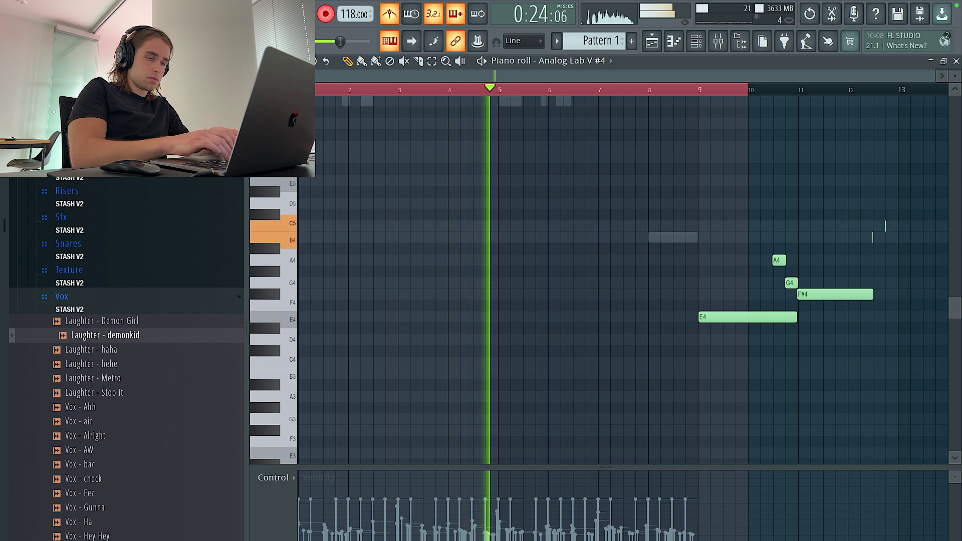
{"action": "key", "text": "space"}
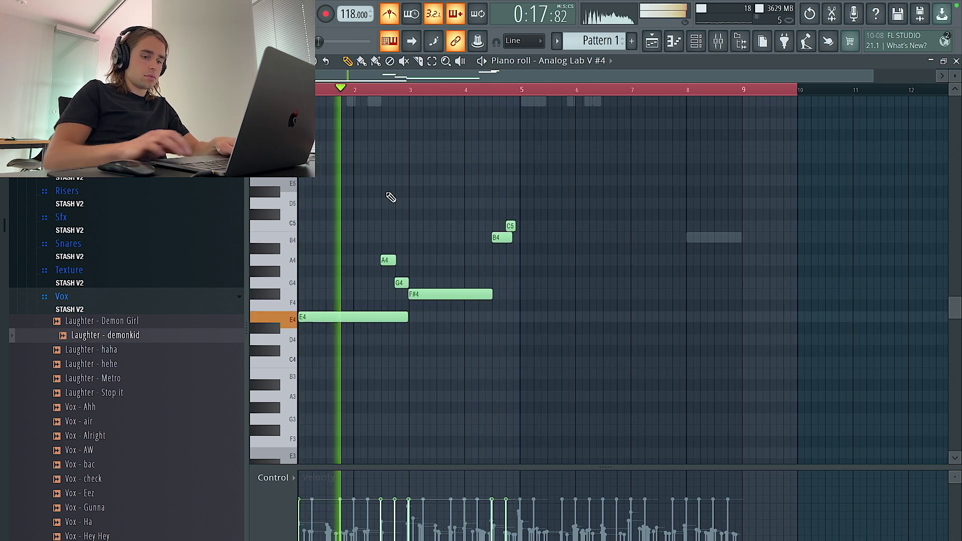
Transpose the recorded bass notes down one octave and adjust their lengths so neighbouring notes overlap slightly
{"action": "key", "text": "space"}
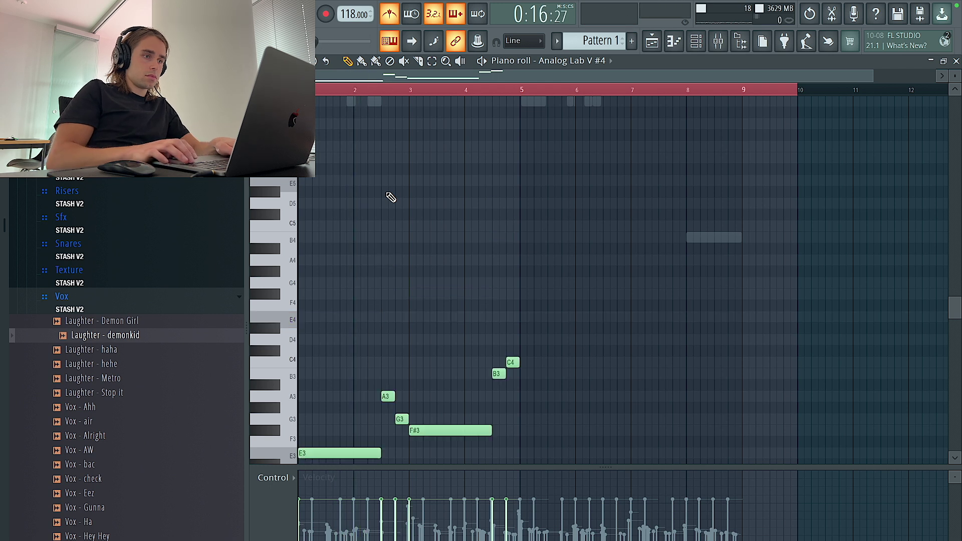
{"action": "key", "text": "space"}
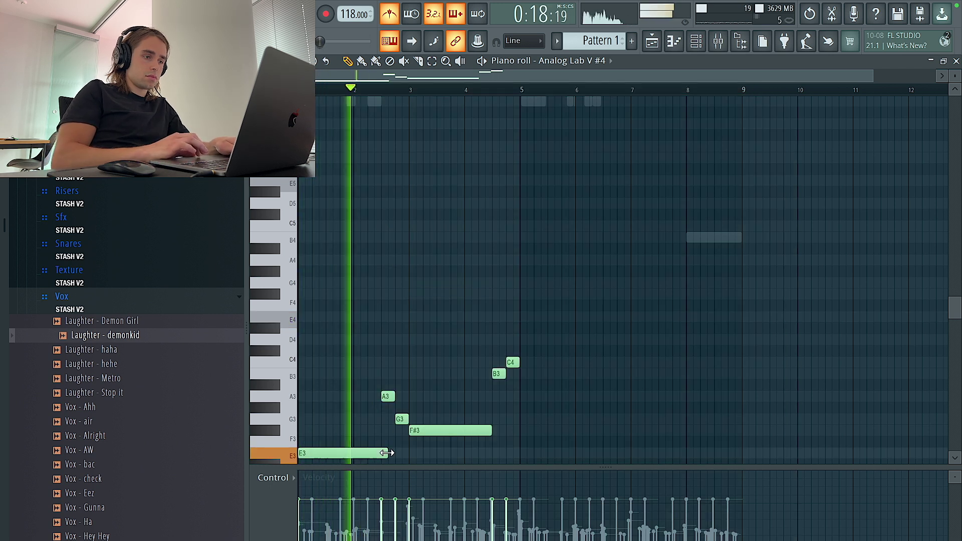
{"action": "scroll", "coordinate": [387, 441], "scroll_direction": "down", "scroll_amount": 5}
{"action": "scroll", "coordinate": [400, 337], "scroll_direction": "up", "scroll_amount": 2, "text": "ctrl"}
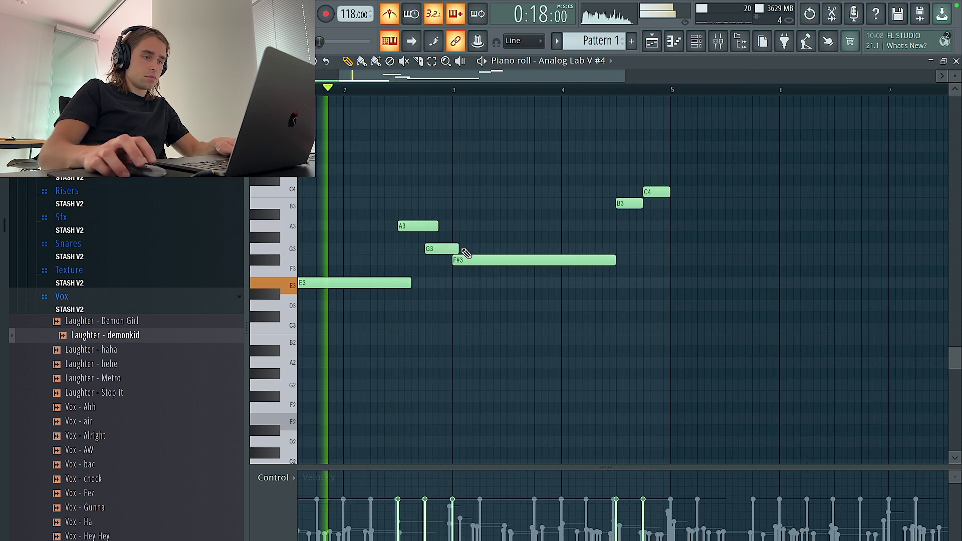
{"action": "scroll", "coordinate": [466, 253], "scroll_direction": "down", "scroll_amount": 2, "text": "ctrl"}
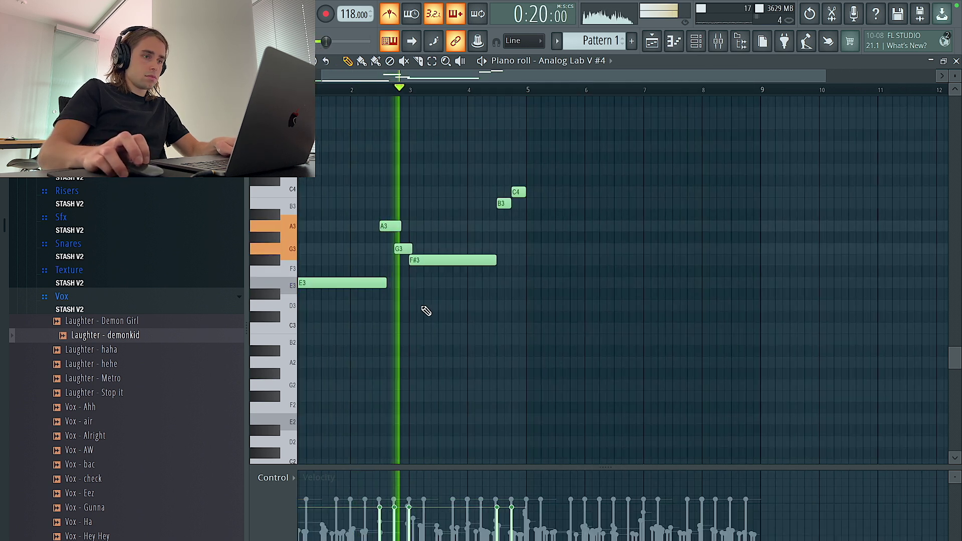
{"action": "scroll", "coordinate": [434, 311], "scroll_direction": "up", "scroll_amount": 1, "text": "ctrl"}
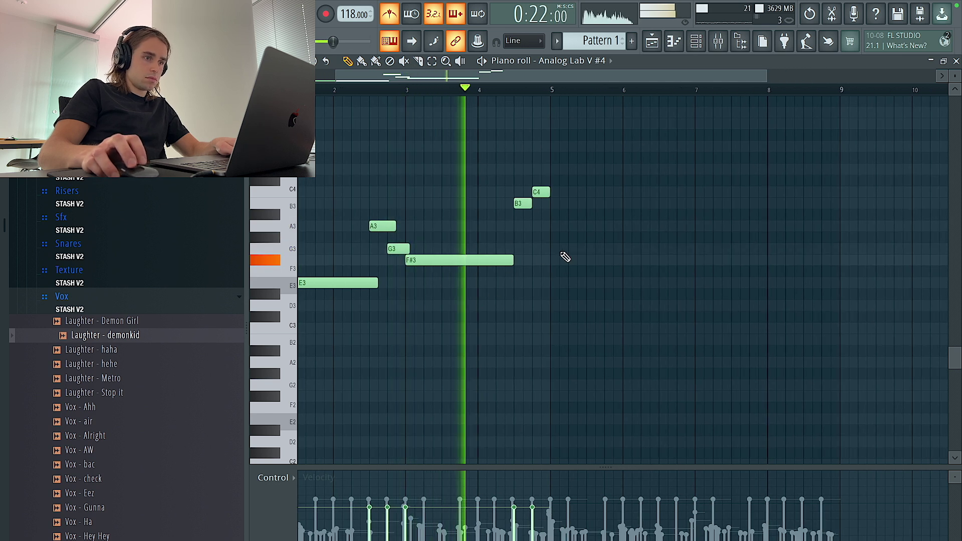
{"action": "left_click_drag", "start_coordinate": [516, 260], "coordinate": [524, 260]}
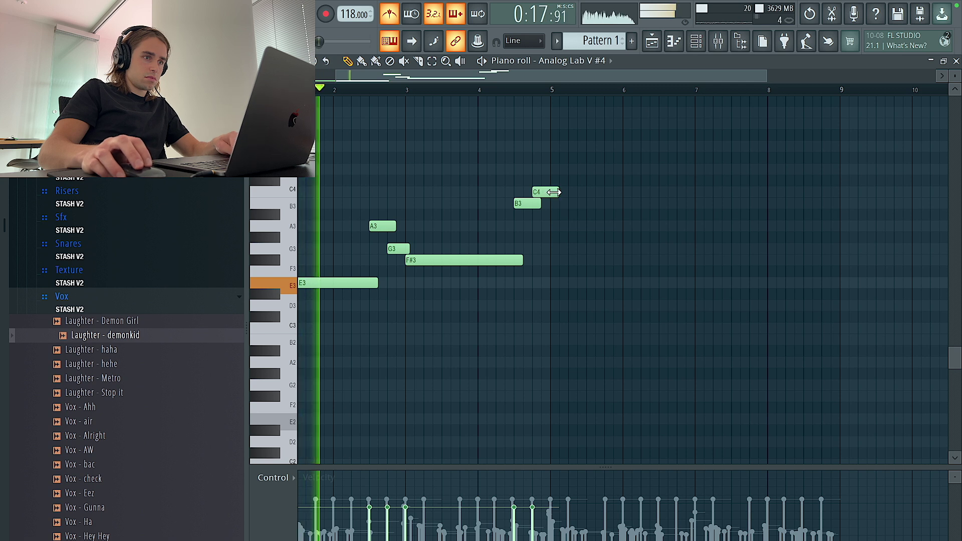
Duplicate the four-bar bassline so it repeats from bar 5, and lower the velocity of all its notes slightly
{"action": "key", "text": "ctrl+b"}
{"action": "key", "text": "ctrl+a"}
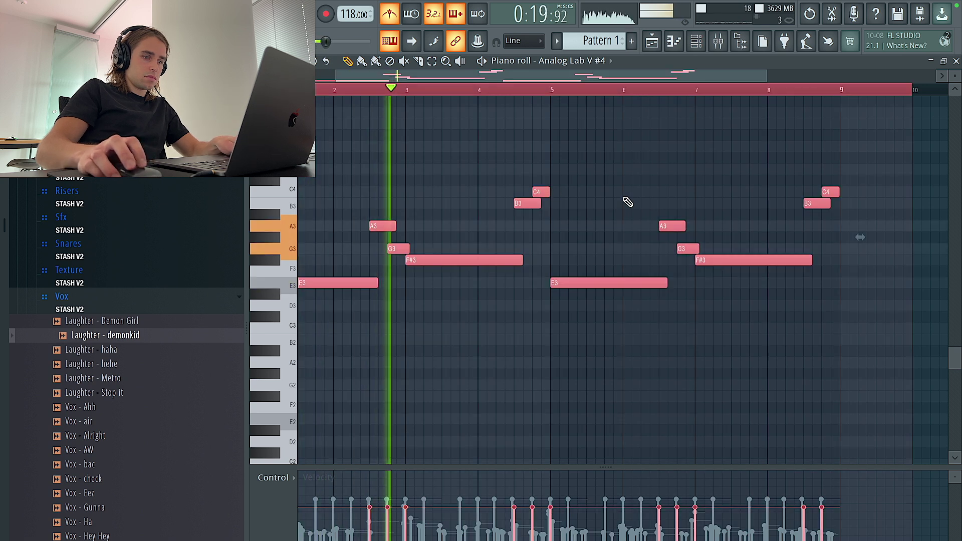
{"action": "scroll", "coordinate": [628, 202], "scroll_direction": "down", "scroll_amount": 3}
{"action": "key", "text": "ctrl+d"}
Compare the bassline with the Analog Lab V melody notes, especially at the ends of bars 4 and 8
{"action": "scroll", "coordinate": [627, 198], "scroll_direction": "up", "scroll_amount": 6}
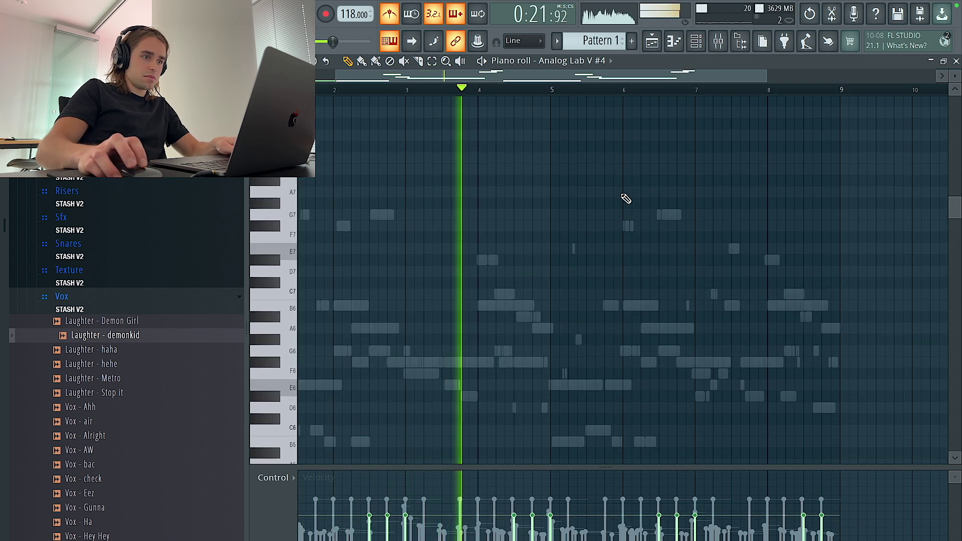
{"action": "scroll", "coordinate": [509, 293], "scroll_direction": "down", "scroll_amount": 2}
{"action": "scroll", "coordinate": [514, 292], "scroll_direction": "down", "scroll_amount": 3}
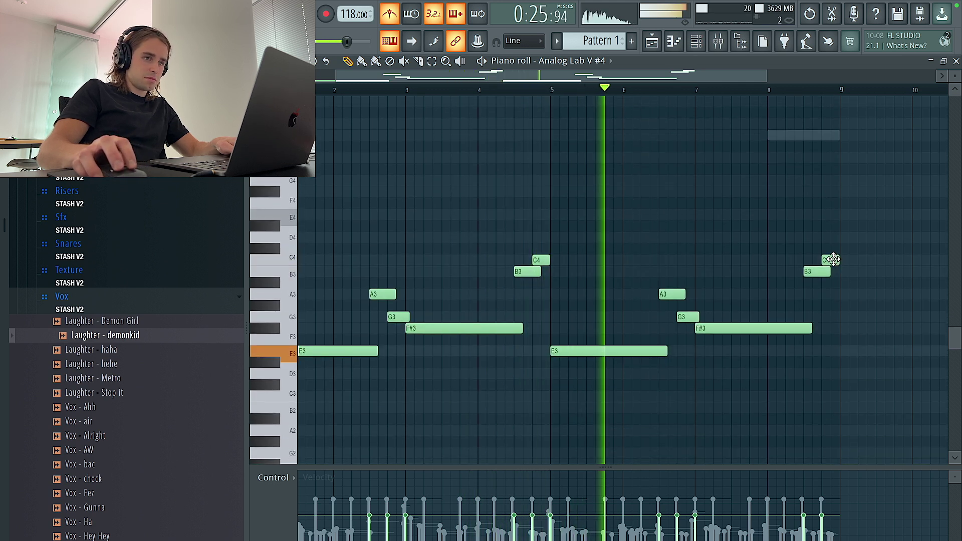
{"action": "scroll", "coordinate": [805, 215], "scroll_direction": "up", "scroll_amount": 4}
{"action": "scroll", "coordinate": [818, 173], "scroll_direction": "up", "scroll_amount": 6}
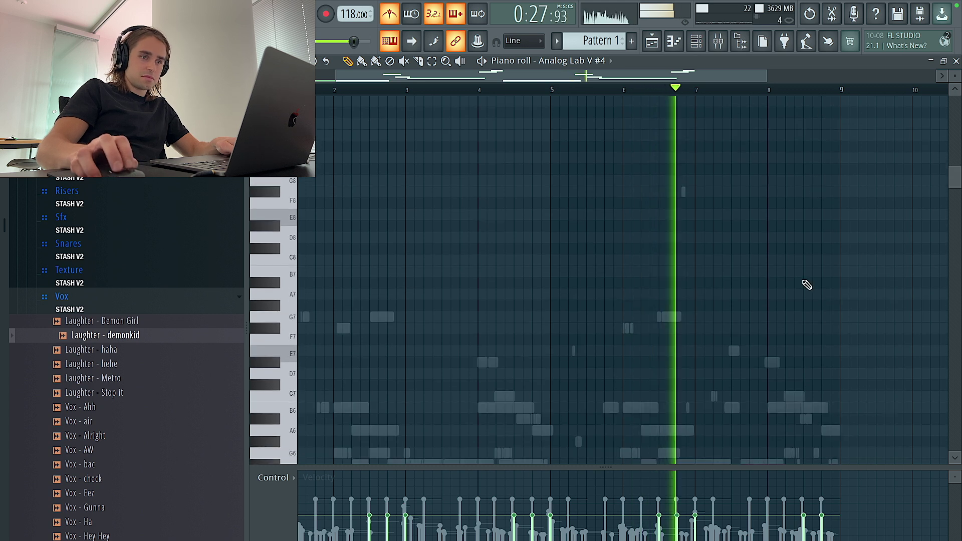
{"action": "right_click", "coordinate": [804, 411]}
{"action": "right_click", "coordinate": [805, 411]}
{"action": "scroll", "coordinate": [800, 346], "scroll_direction": "down", "scroll_amount": 2}
{"action": "scroll", "coordinate": [799, 344], "scroll_direction": "down", "scroll_amount": 2}
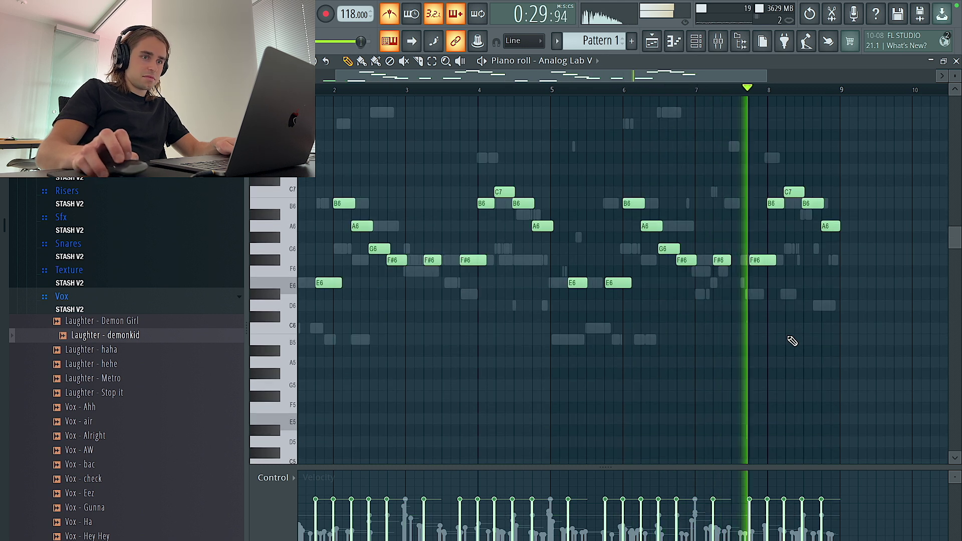
{"action": "scroll", "coordinate": [791, 337], "scroll_direction": "down", "scroll_amount": 8}
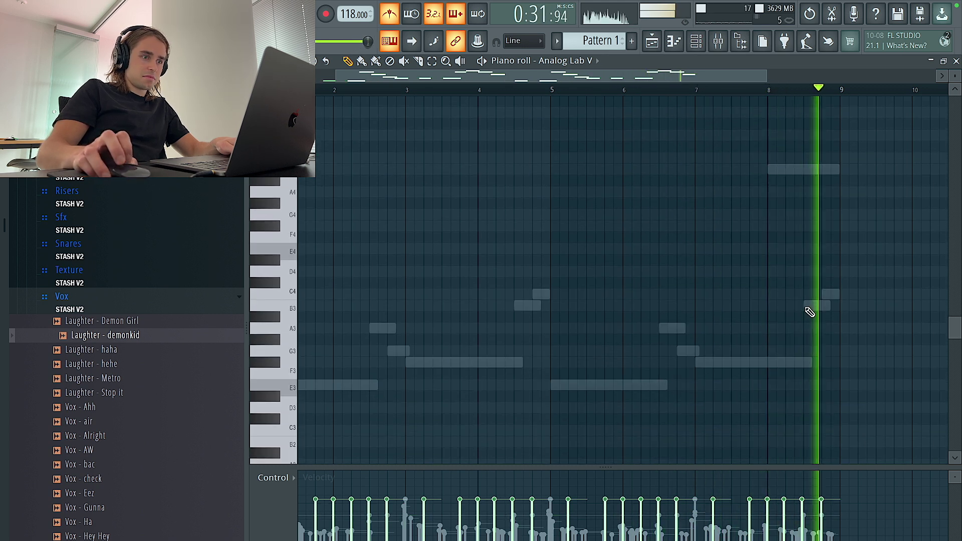
{"action": "scroll", "coordinate": [807, 308], "scroll_direction": "up", "scroll_amount": 12}
{"action": "scroll", "coordinate": [808, 307], "scroll_direction": "down", "scroll_amount": 15}
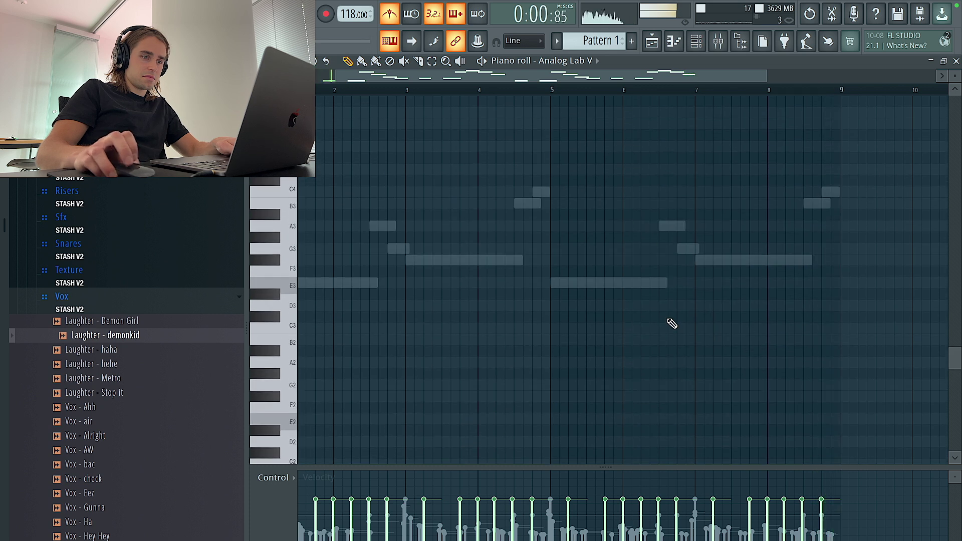
Return to Analog Lab V #4's notes and change the last two bass notes of bars 4 and 8 to B3 followed by A3
{"action": "right_click", "coordinate": [530, 205]}
{"action": "right_click", "coordinate": [530, 205]}
{"action": "mouse_move", "coordinate": [530, 203]}
{"action": "left_mouse_down"}
{"action": "mouse_move", "coordinate": [531, 192]}
{"action": "mouse_move", "coordinate": [542, 204]}
{"action": "left_mouse_up"}
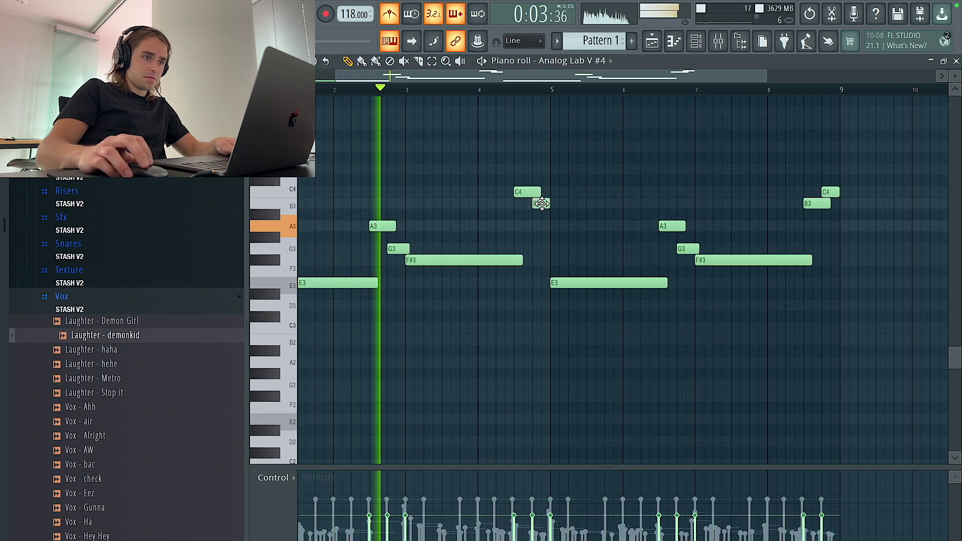
{"action": "left_click_drag", "start_coordinate": [831, 193], "coordinate": [834, 236]}
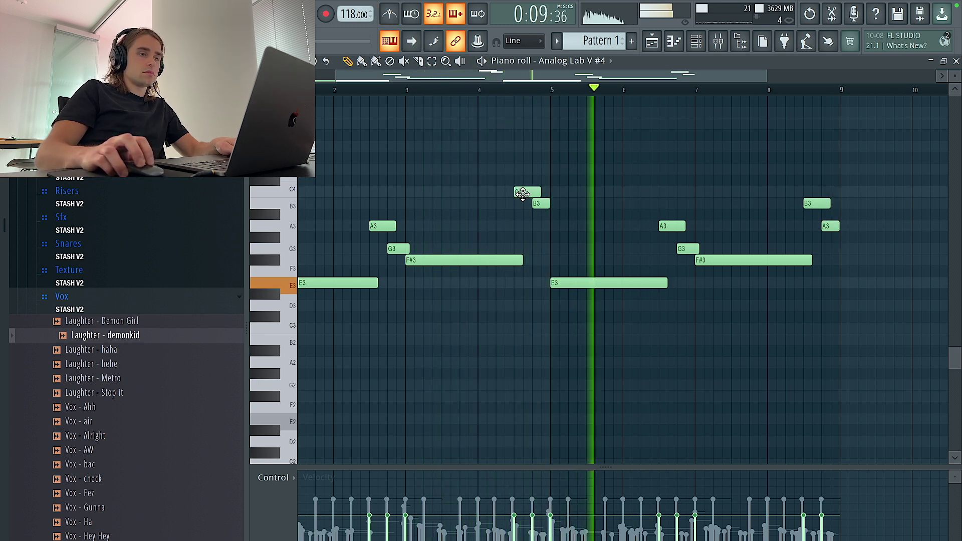
{"action": "left_click_drag", "start_coordinate": [523, 194], "coordinate": [522, 204]}
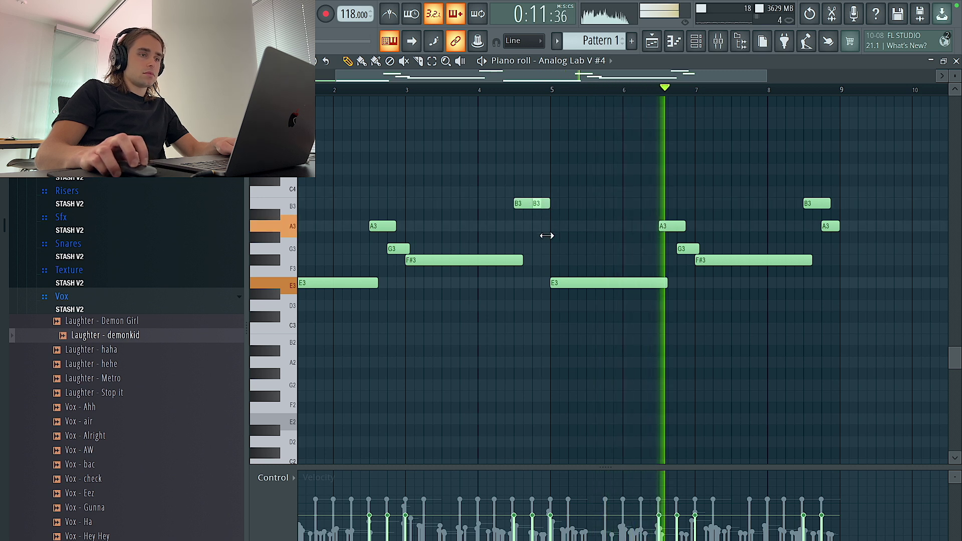
{"action": "left_click_drag", "start_coordinate": [539, 204], "coordinate": [542, 226]}
Load EffectRack with a Decapitator on mixer insert 6 and lower that insert's volume fader slightly
{"action": "left_click", "coordinate": [697, 42]}
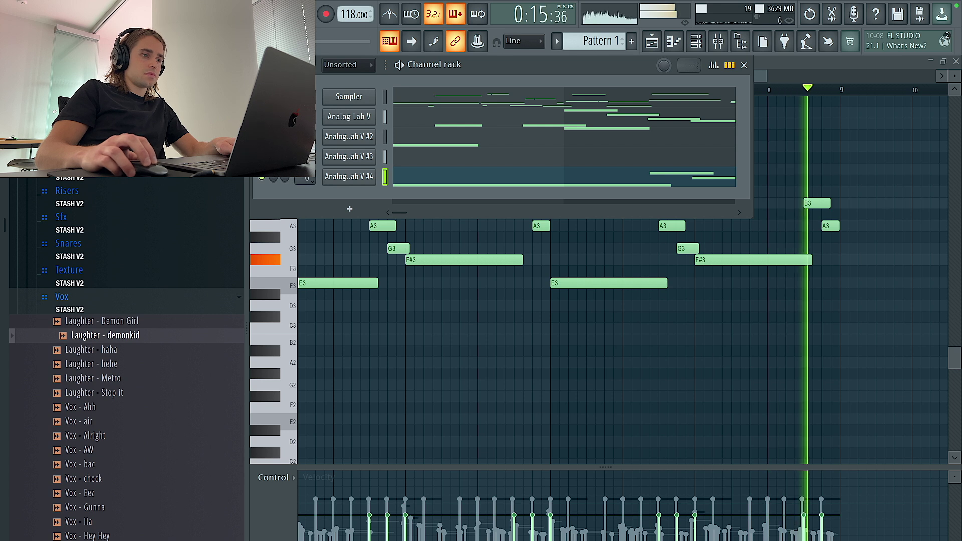
{"action": "left_click", "coordinate": [632, 176]}
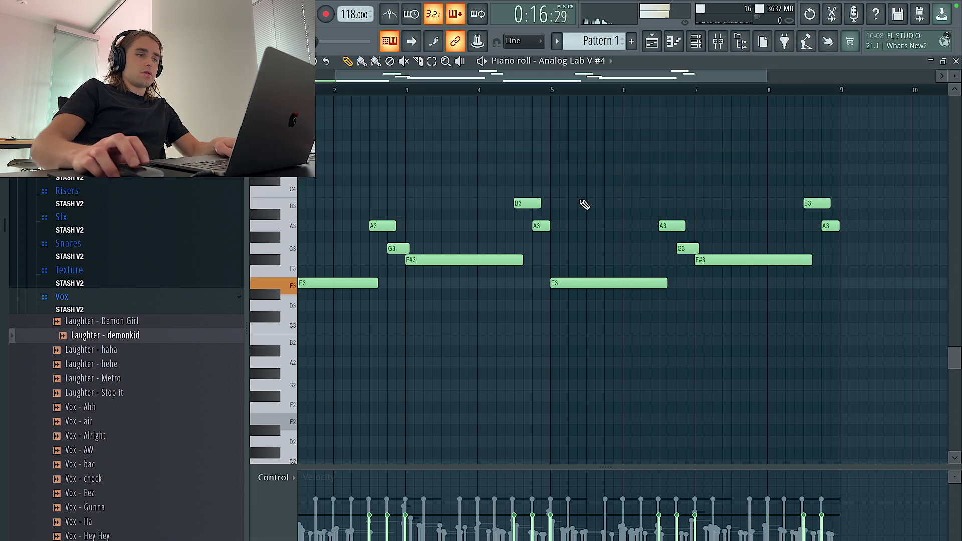
{"action": "left_click", "coordinate": [696, 45]}
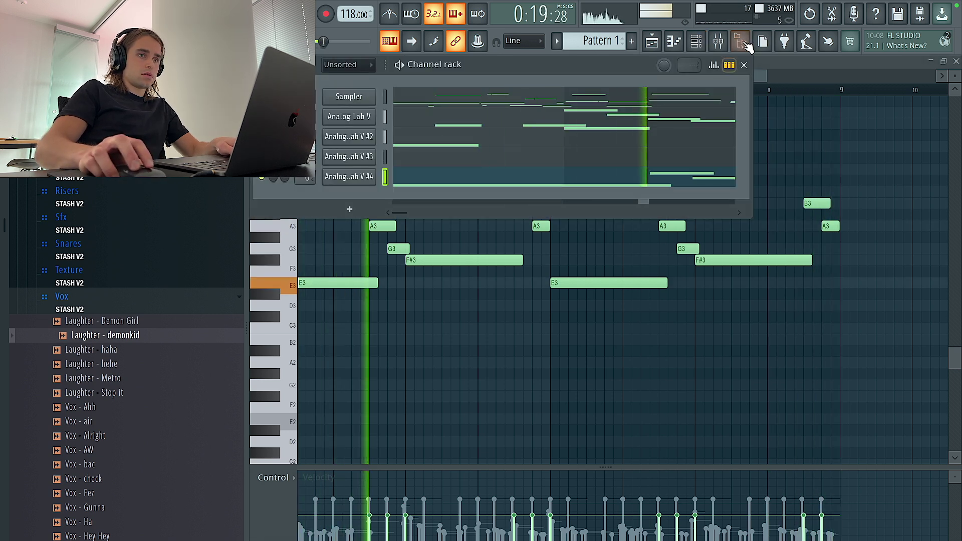
{"action": "left_click", "coordinate": [722, 44]}
{"action": "left_click", "coordinate": [821, 203]}
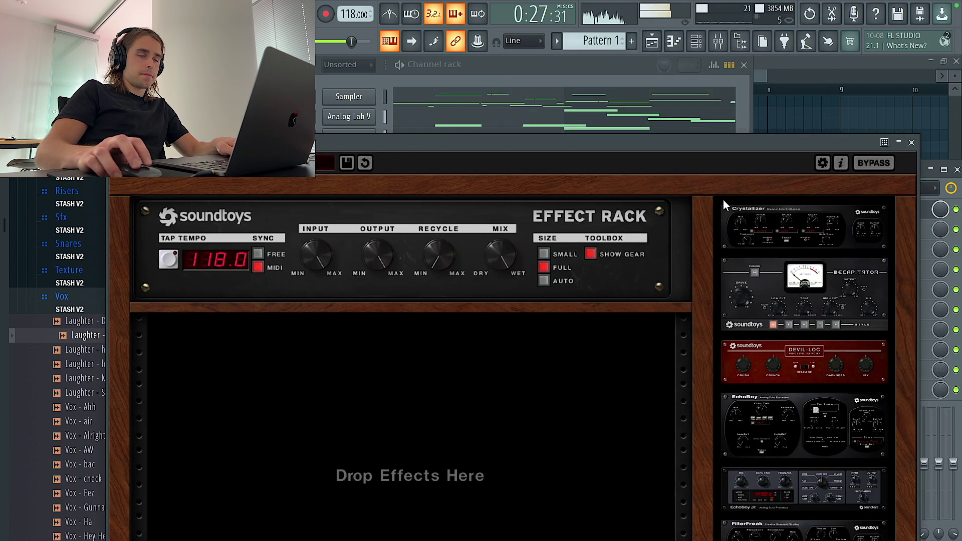
{"action": "left_click_drag", "start_coordinate": [830, 278], "coordinate": [446, 377]}
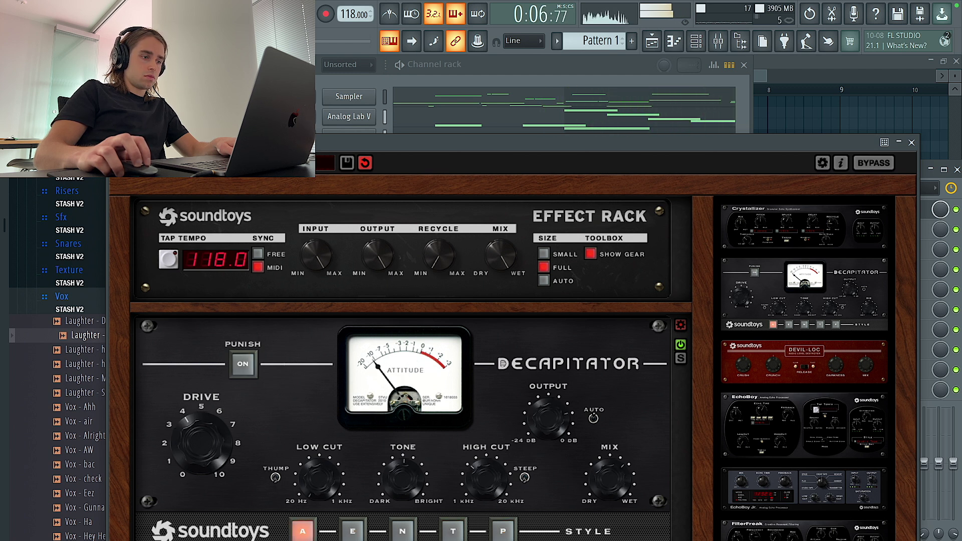
{"action": "left_click", "coordinate": [898, 142]}
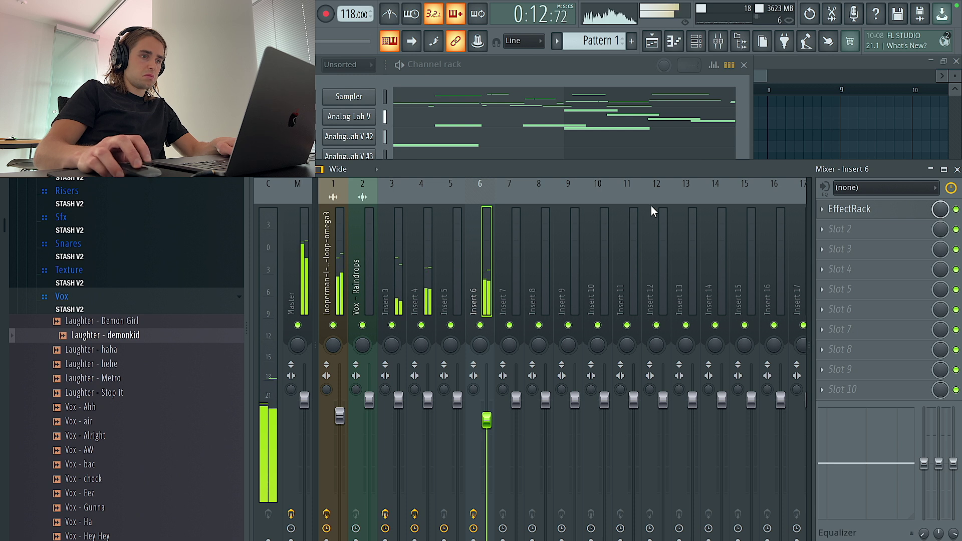
Route the Laughter - demonkid audio clip to mixer insert 7 and mute playlist Track 3
{"action": "left_click", "coordinate": [672, 44]}
{"action": "double_click", "coordinate": [537, 208]}
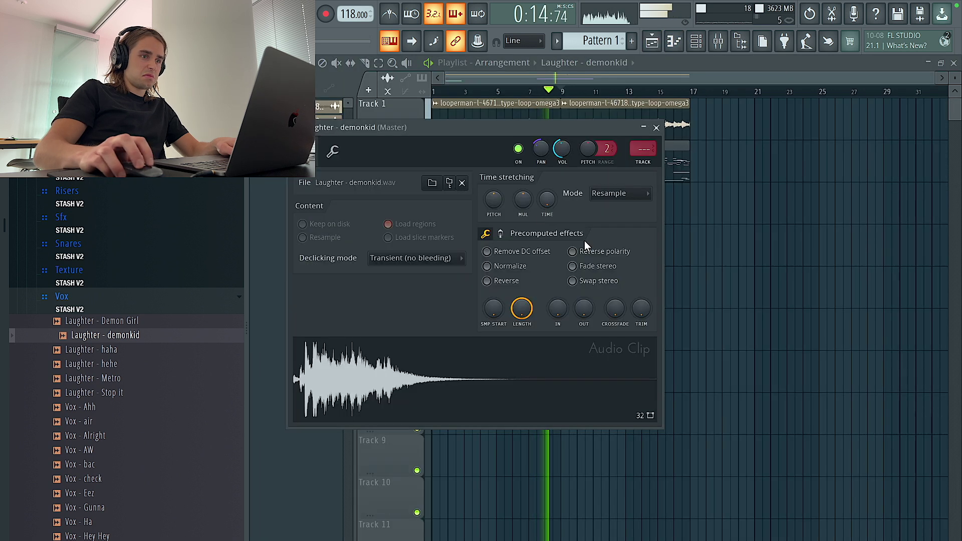
{"action": "left_click", "coordinate": [643, 162]}
{"action": "left_click", "coordinate": [809, 122]}
{"action": "left_click", "coordinate": [417, 218]}
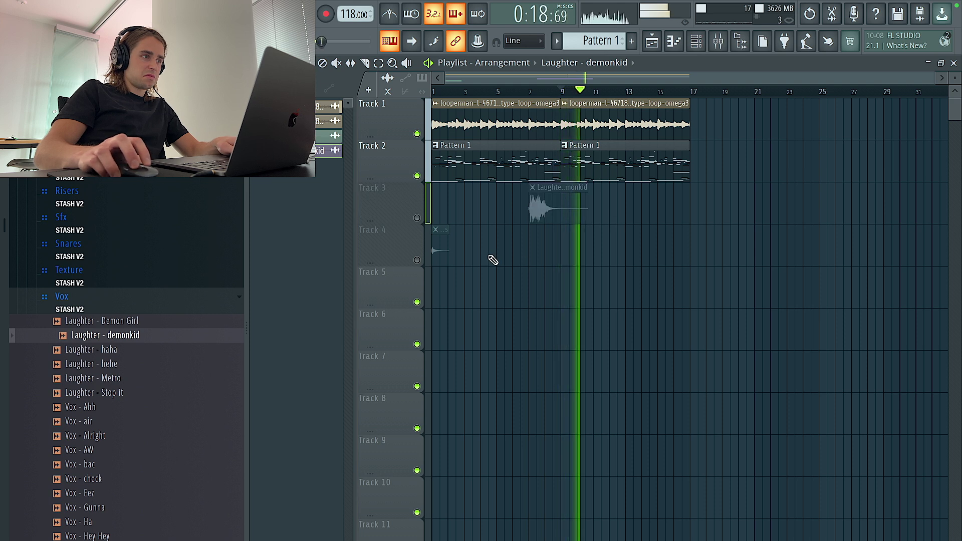
{"action": "left_click", "coordinate": [703, 46]}
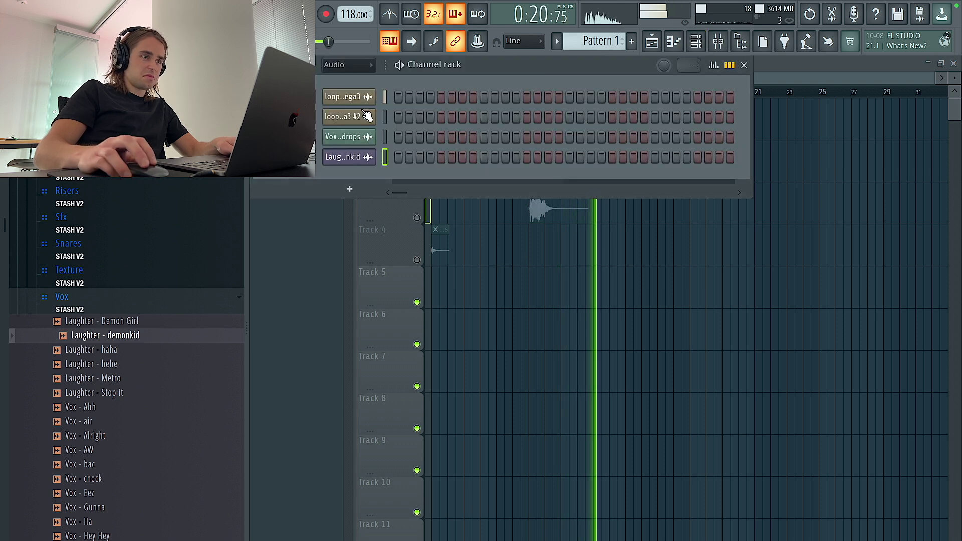
{"action": "left_click", "coordinate": [348, 65]}
{"action": "left_click", "coordinate": [349, 113]}
{"action": "key", "text": "F6"}
Load ShaperBox 3 into slot 4 of the piano loop's mixer insert
{"action": "left_click", "coordinate": [566, 112]}
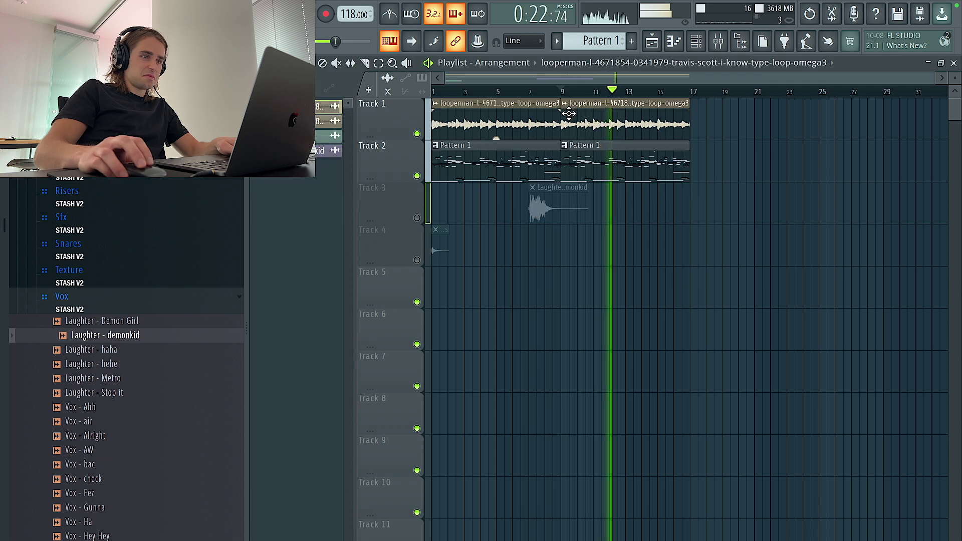
{"action": "left_click", "coordinate": [718, 42]}
{"action": "left_click", "coordinate": [333, 281]}
{"action": "left_click", "coordinate": [840, 269]}
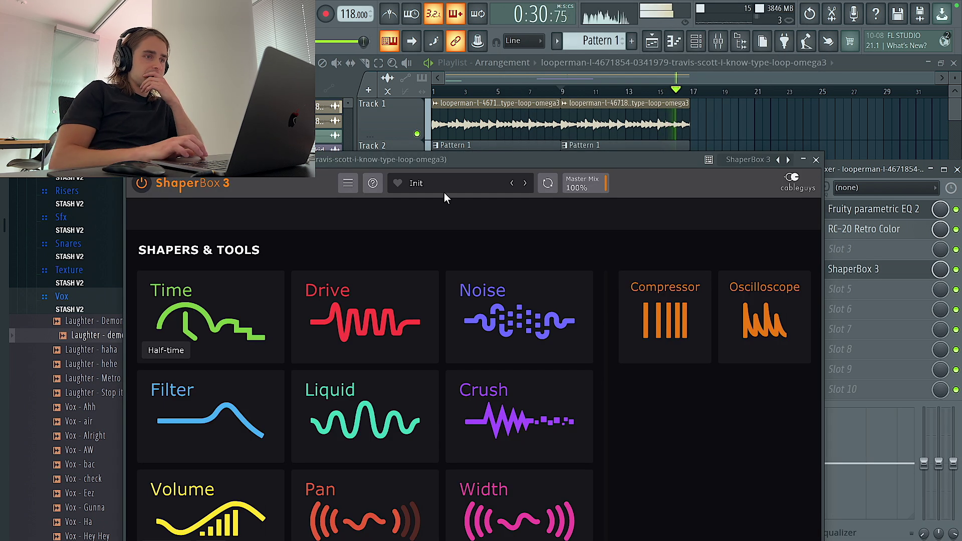
Audition ShaperBox 3's Reverse presets, including Slight Change and Subtle Reverse, and scale the plugin window to 75%
{"action": "left_click", "coordinate": [526, 183]}
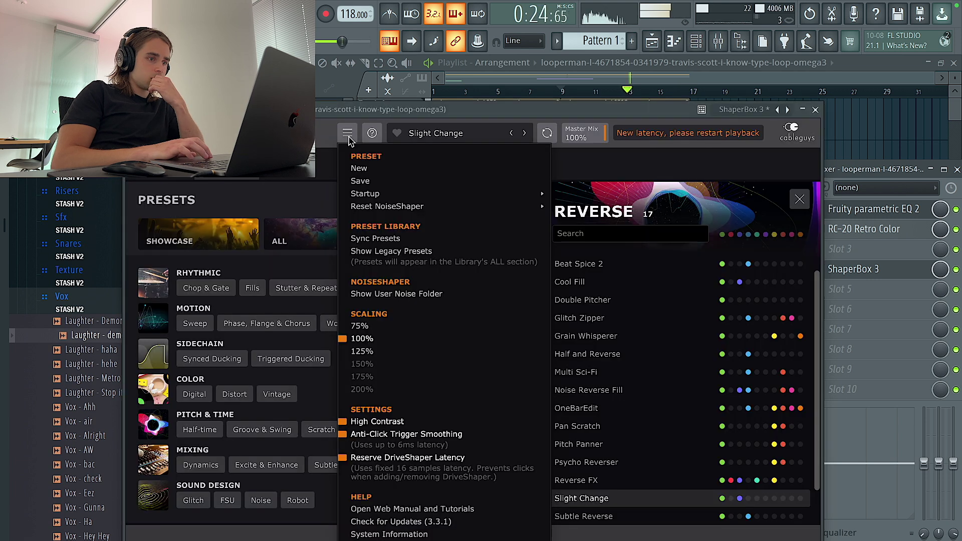
{"action": "left_click", "coordinate": [369, 327]}
{"action": "left_click_drag", "start_coordinate": [437, 115], "coordinate": [457, 204]}
{"action": "left_click", "coordinate": [448, 211]}
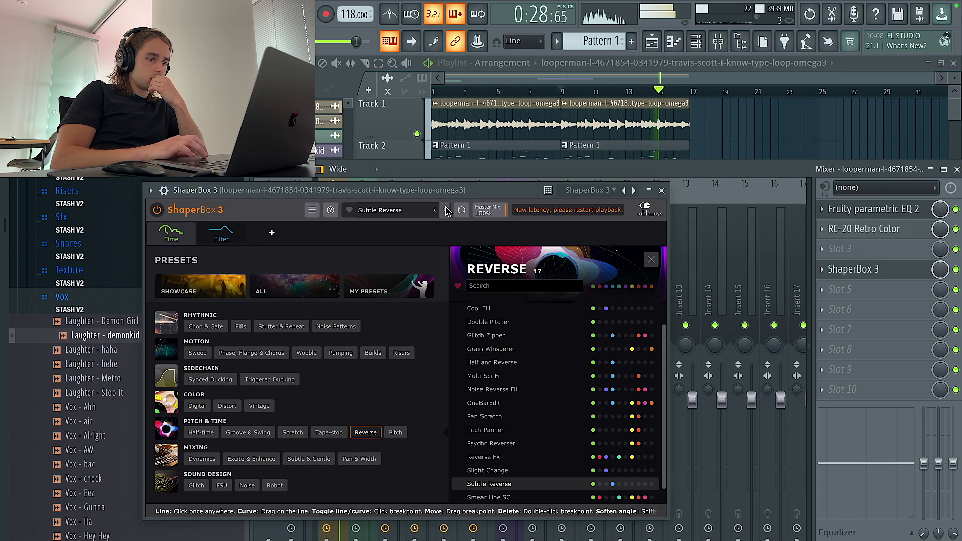
{"action": "scroll", "coordinate": [526, 351], "scroll_direction": "down", "scroll_amount": 1}
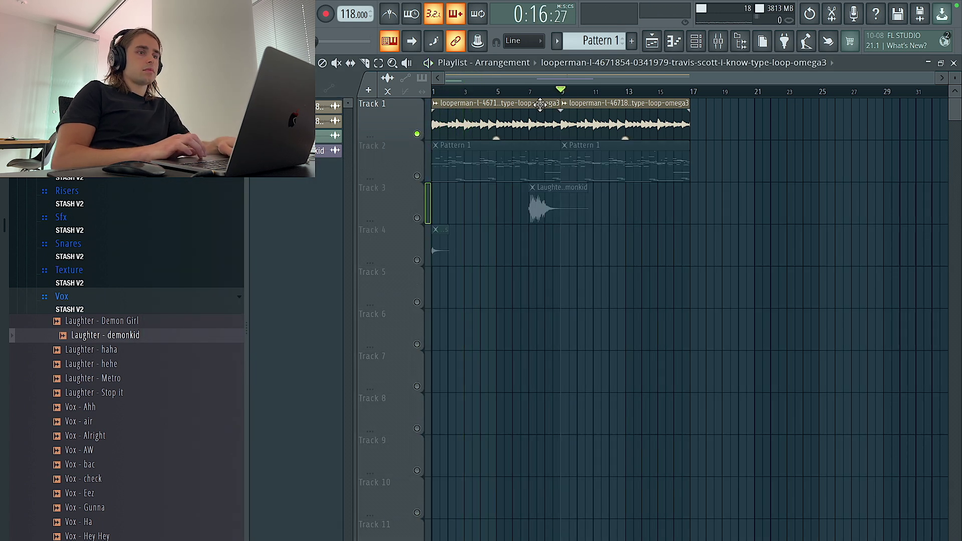
End the solo of playlist Track 1, keep Tracks 3 and 4 muted, and start playback
{"action": "left_click", "coordinate": [718, 45]}
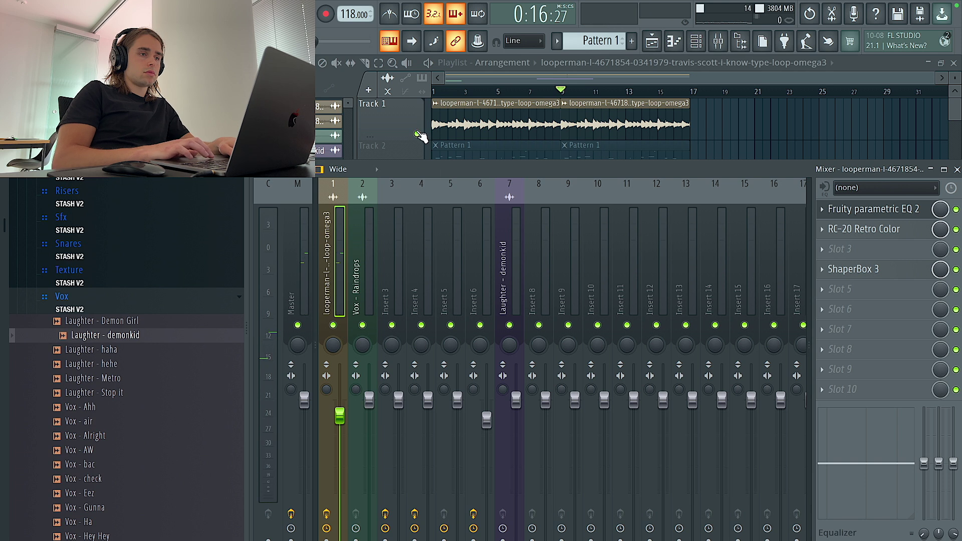
{"action": "key", "text": "F9"}
{"action": "key", "text": "space"}
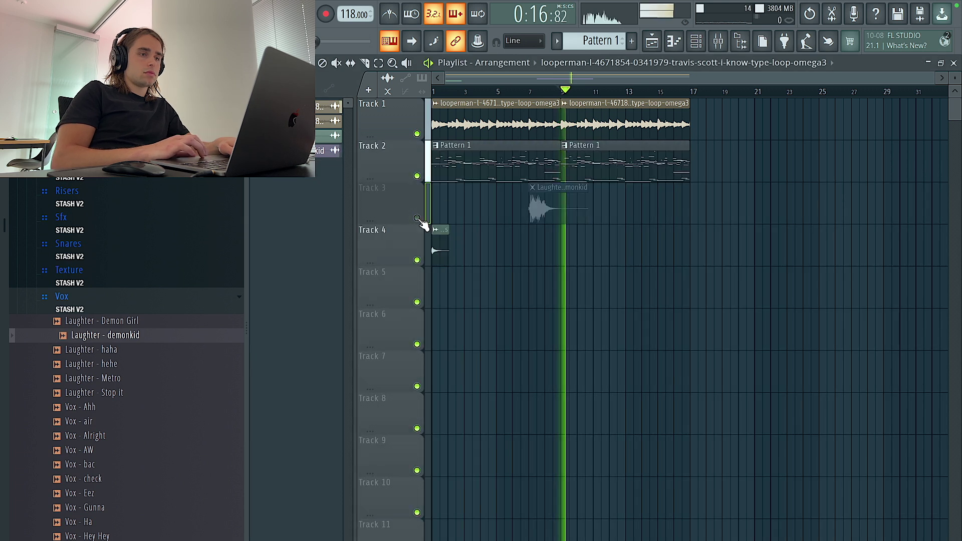
Lower the faders of mixer inserts 6 and 3 and raise the piano loop's insert 1 fader slightly
{"action": "left_click", "coordinate": [718, 41]}
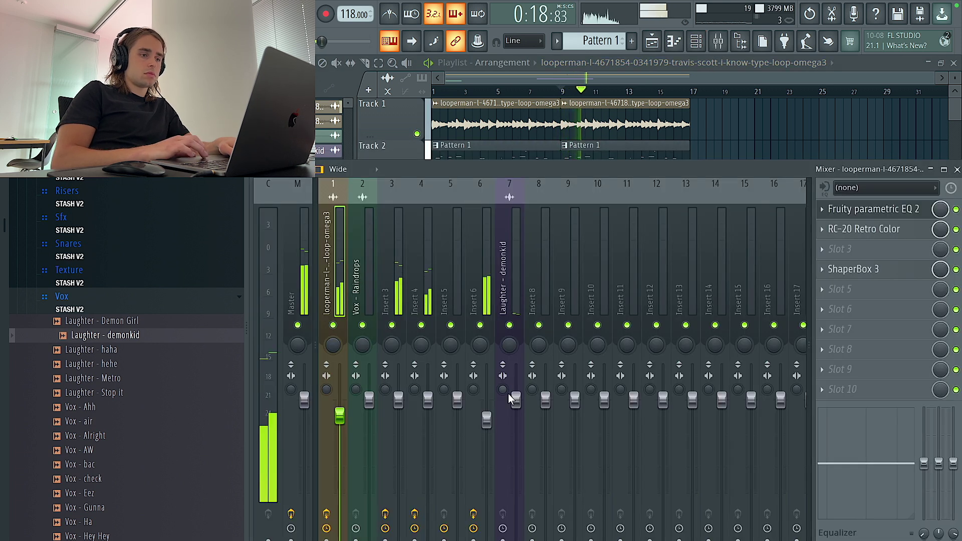
{"action": "left_click_drag", "start_coordinate": [486, 420], "coordinate": [487, 439]}
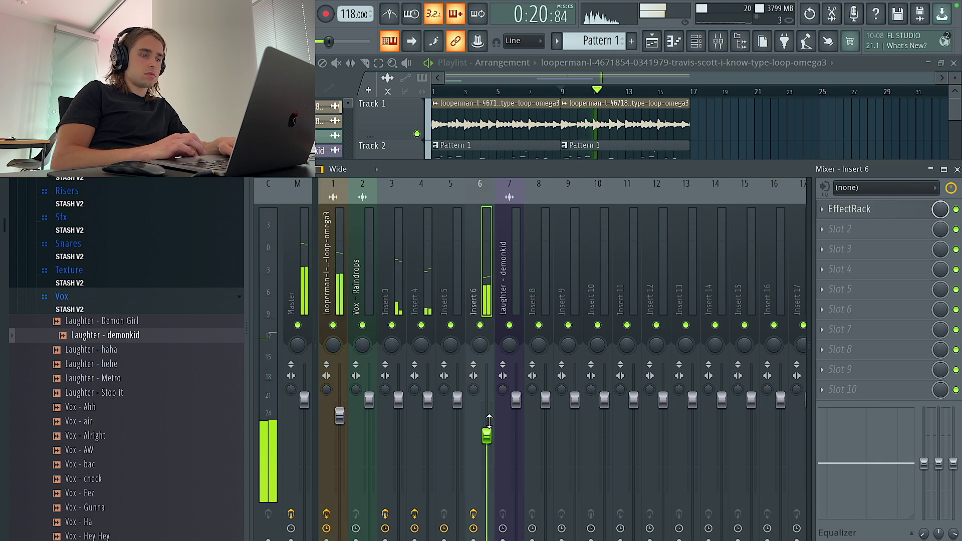
{"action": "left_click_drag", "start_coordinate": [340, 416], "coordinate": [339, 410]}
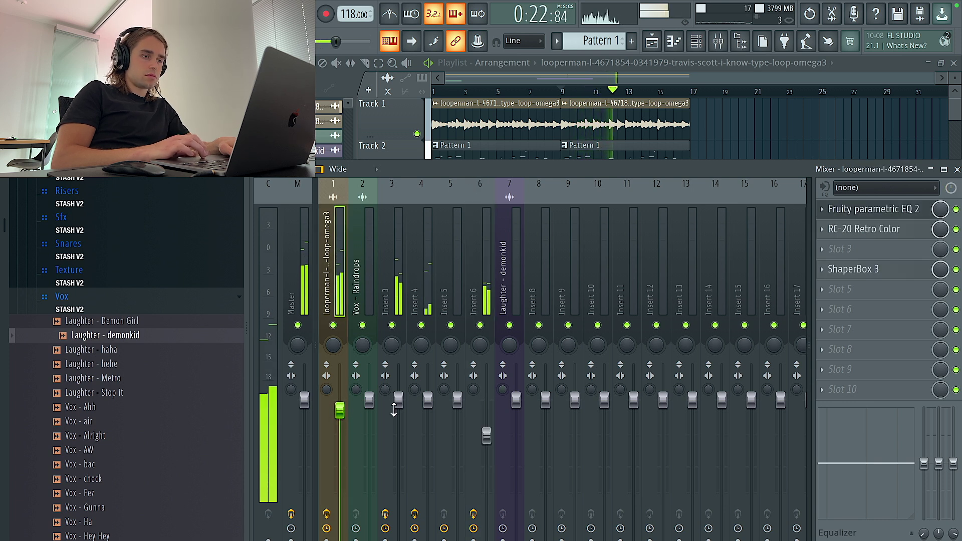
{"action": "left_click", "coordinate": [399, 400]}
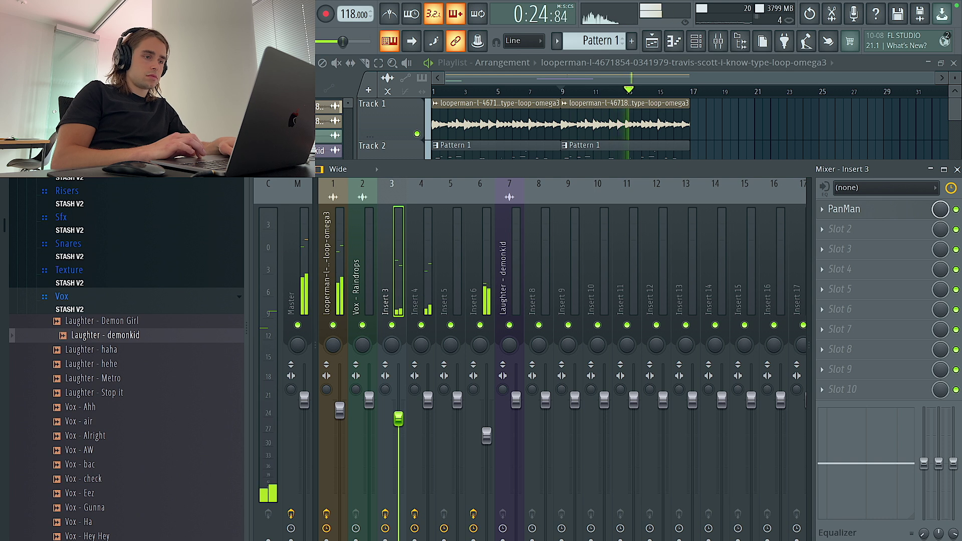
{"action": "left_click", "coordinate": [428, 399]}
{"action": "left_click", "coordinate": [401, 315]}
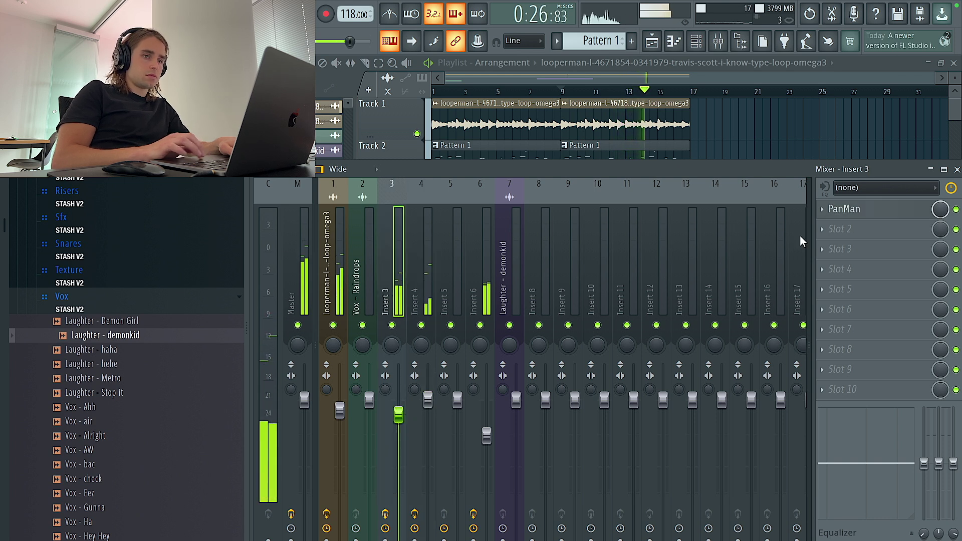
Add Magic Dice and a disabled Chorus JUN-6 to insert 3, and roll the Magic Dice effect several times
{"action": "left_click", "coordinate": [852, 230]}
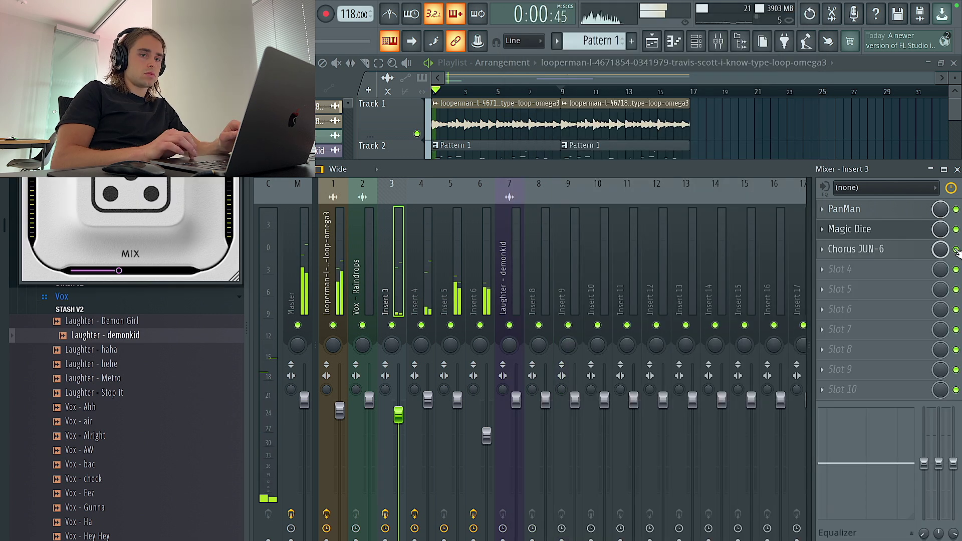
{"action": "left_click", "coordinate": [137, 182]}
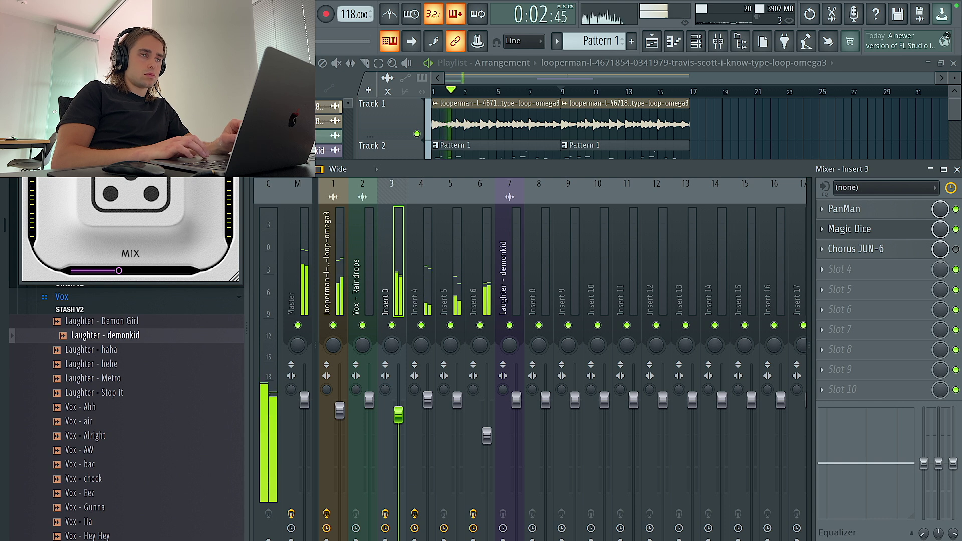
{"action": "left_click", "coordinate": [150, 190]}
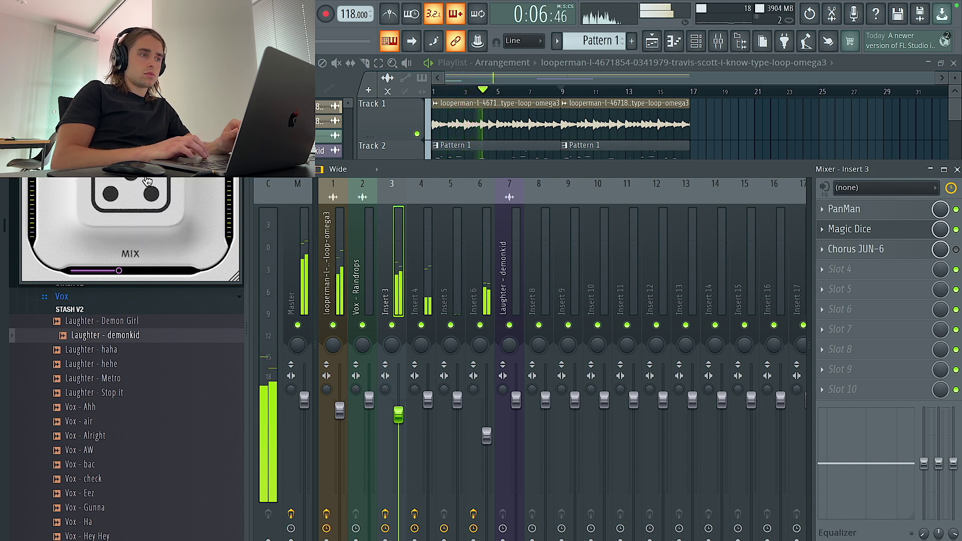
{"action": "left_click_drag", "start_coordinate": [112, 58], "coordinate": [512, 295]}
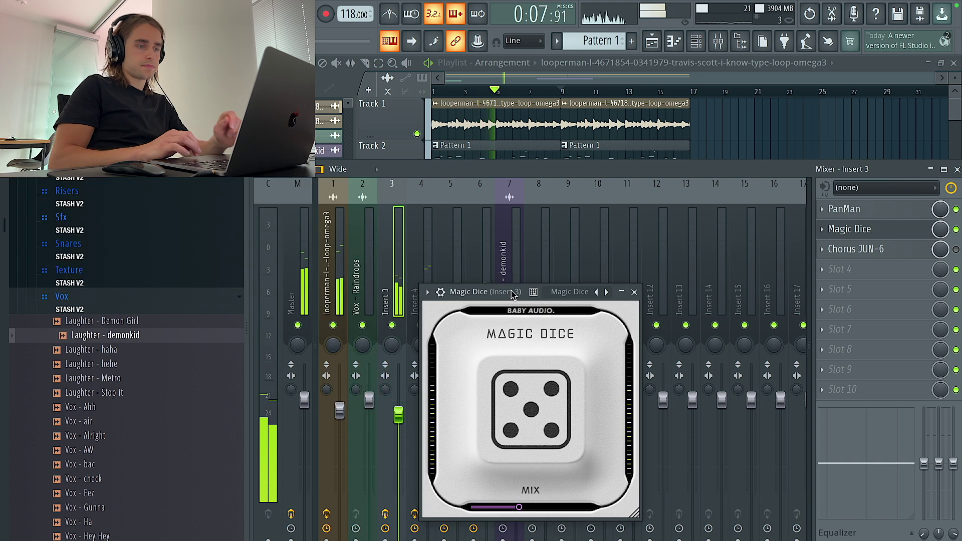
{"action": "left_click", "coordinate": [546, 404]}
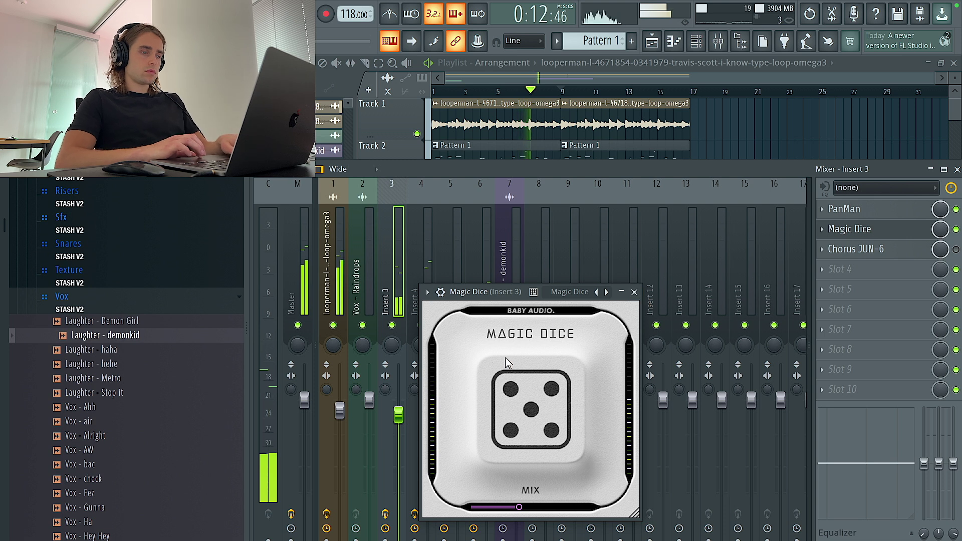
Load Ozone Imager 2 into slot 5 of insert 3, increase its width, and lower the insert's fader slightly
{"action": "left_click", "coordinate": [879, 286]}
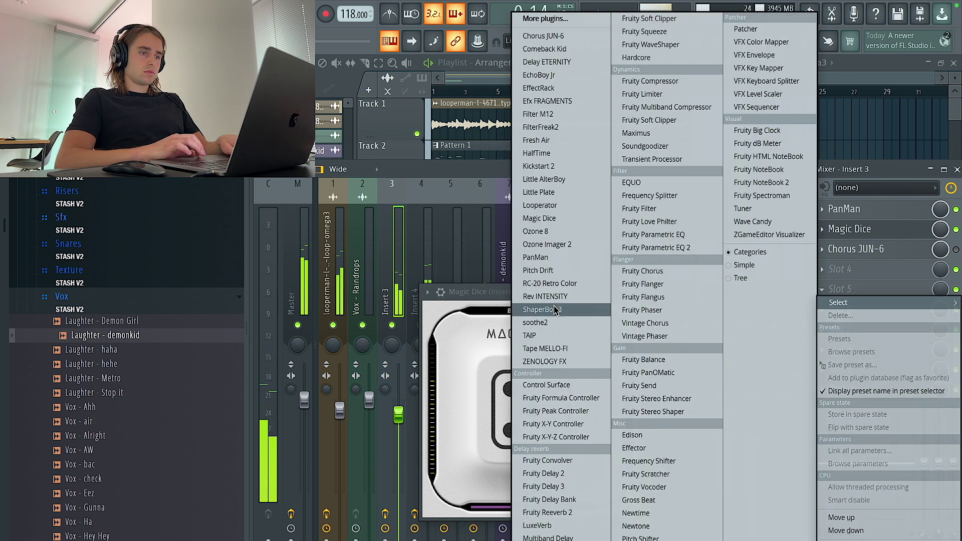
{"action": "left_click", "coordinate": [551, 245]}
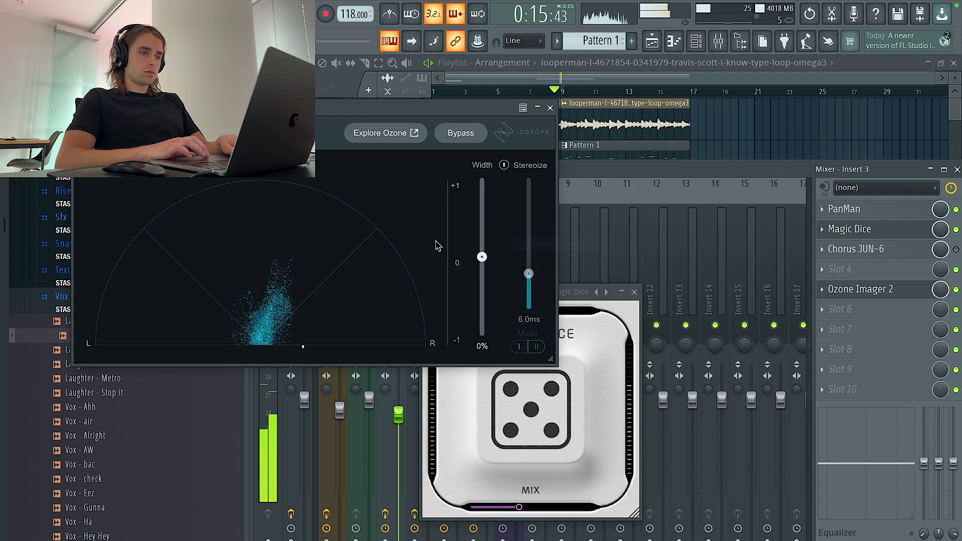
{"action": "left_click", "coordinate": [486, 215]}
{"action": "left_click", "coordinate": [550, 108]}
{"action": "left_click", "coordinate": [635, 292]}
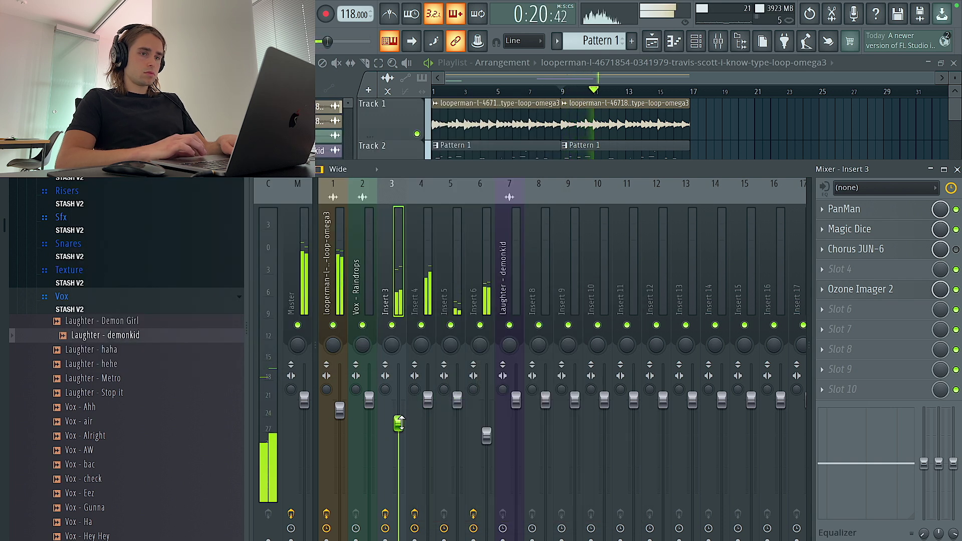
Show the unsorted channels in the channel rack and add an SRX STUDIO instrument
{"action": "key", "text": "F9"}
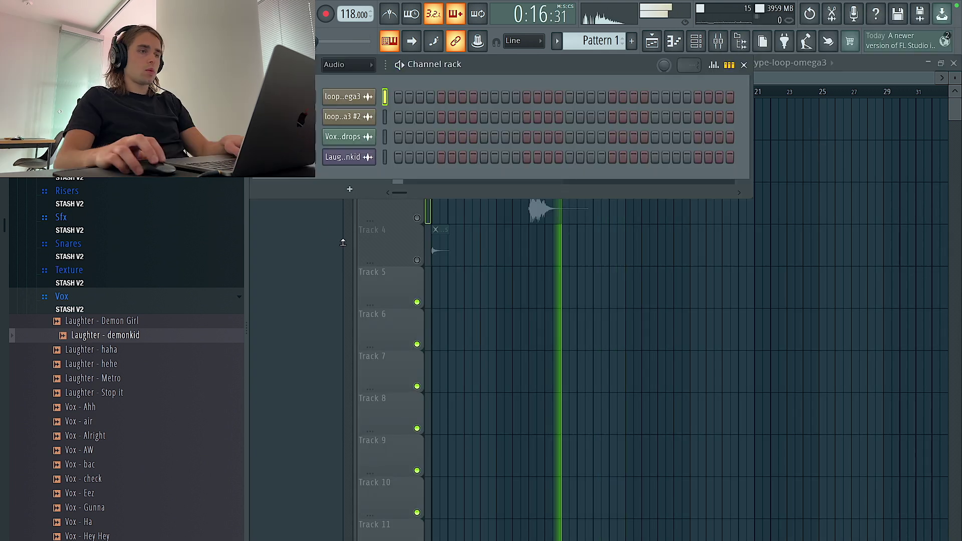
{"action": "left_click", "coordinate": [347, 65]}
{"action": "left_click", "coordinate": [352, 109]}
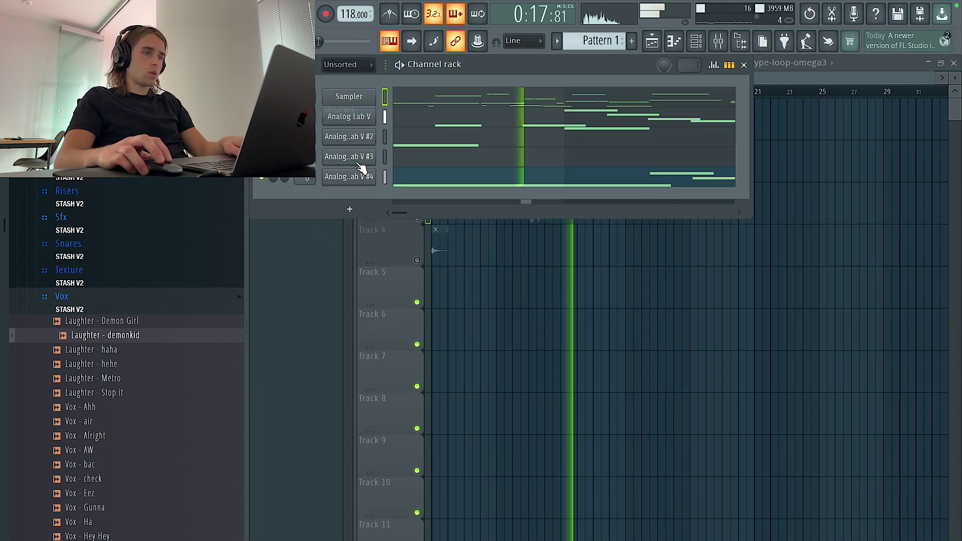
{"action": "left_click", "coordinate": [352, 207]}
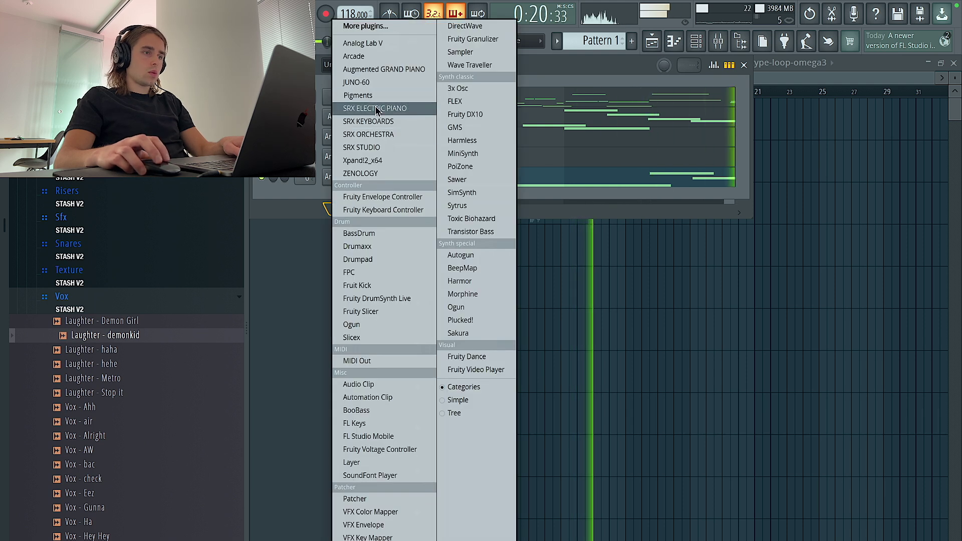
{"action": "left_click", "coordinate": [379, 147]}
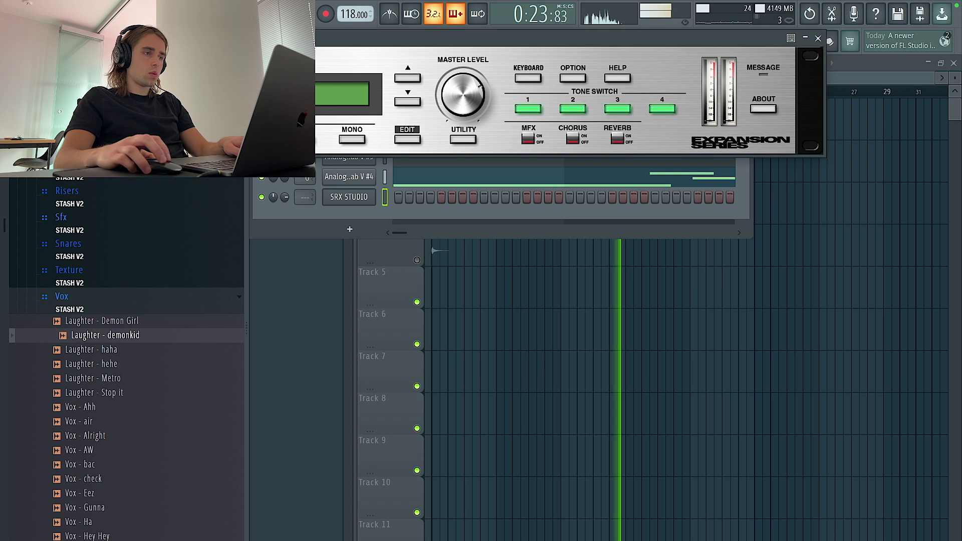
Choose a patch in SRX STUDIO and step through the neighbouring patches to audition them
{"action": "left_click", "coordinate": [101, 141]}
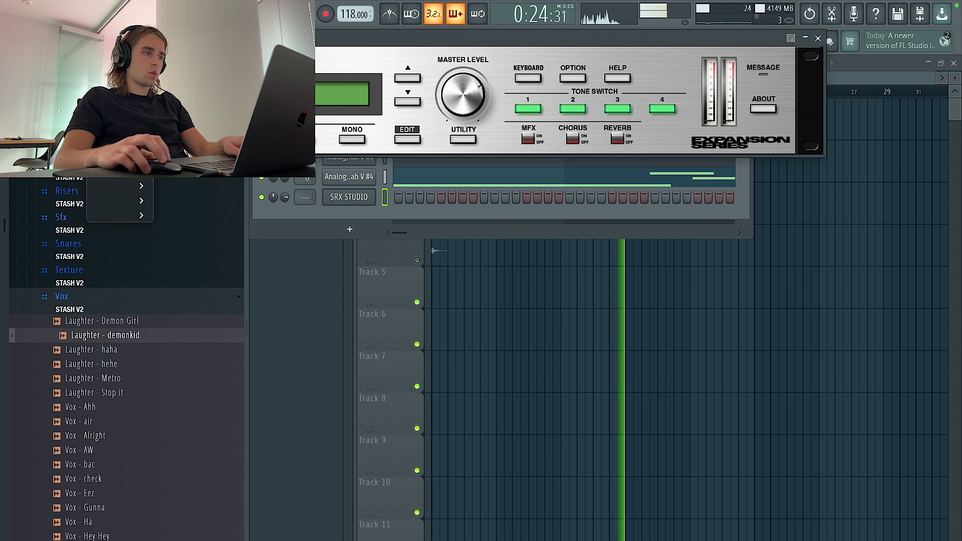
{"action": "mouse_move", "coordinate": [118, 170]}
{"action": "left_click", "coordinate": [198, 121]}
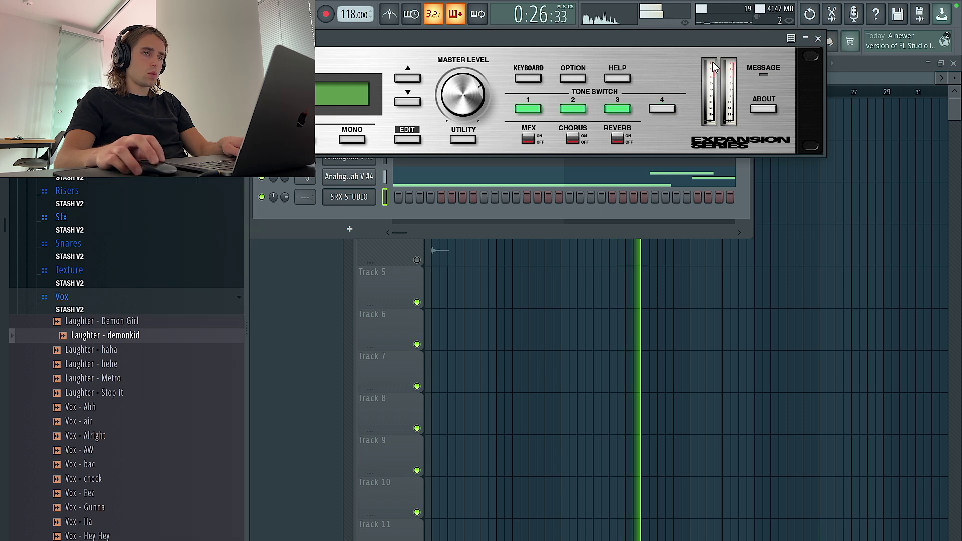
{"action": "left_click", "coordinate": [408, 78]}
{"action": "left_click", "coordinate": [402, 103]}
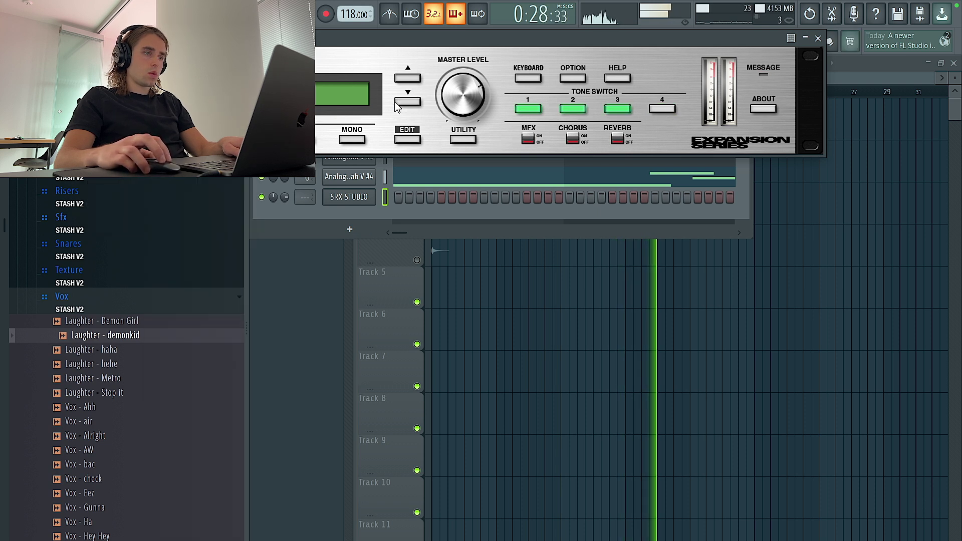
Write two-bar E3 and F#3 notes across bars 1 to 4 for SRX STUDIO and raise them two octaves
{"action": "left_click", "coordinate": [368, 200]}
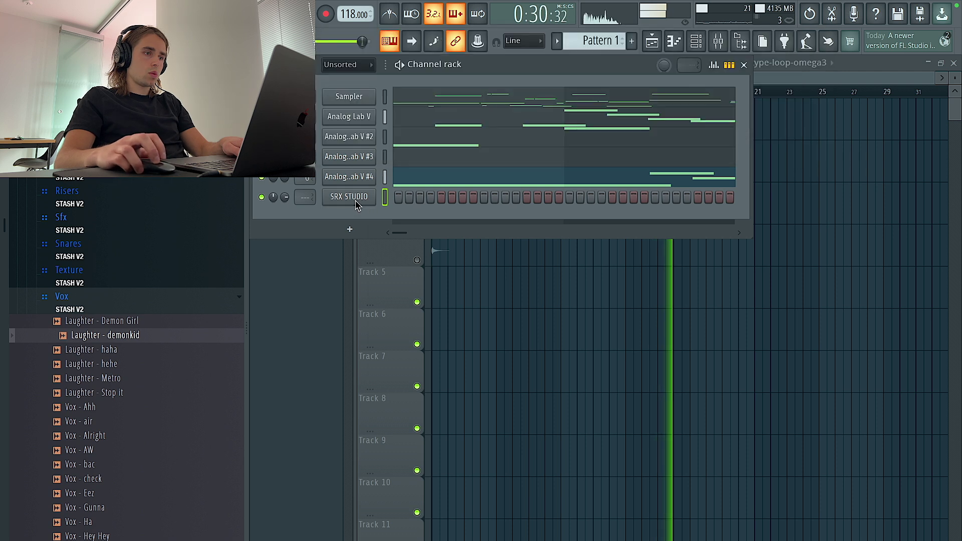
{"action": "right_click", "coordinate": [368, 200]}
{"action": "left_click", "coordinate": [400, 198]}
{"action": "scroll", "coordinate": [326, 198], "scroll_direction": "up", "scroll_amount": 3}
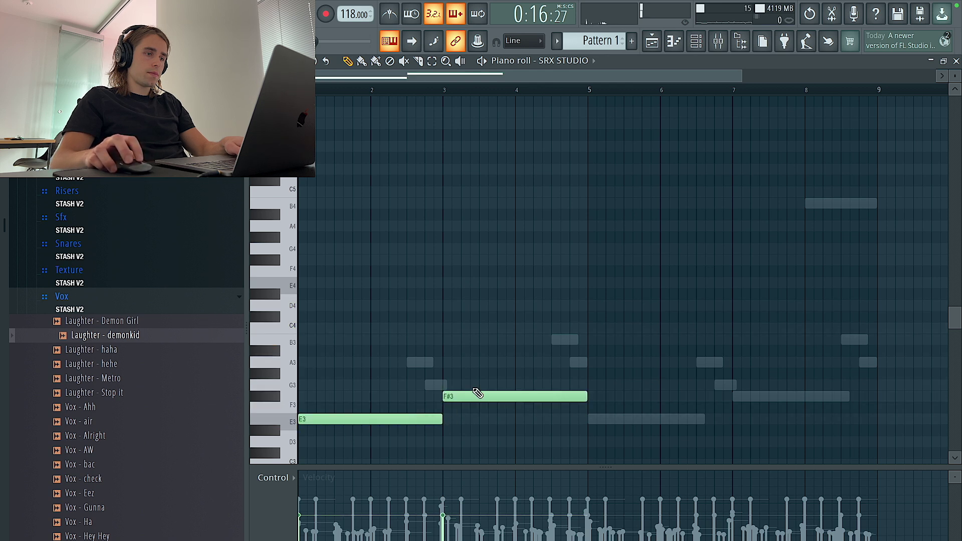
{"action": "key", "text": "ctrl+Up"}
{"action": "key", "text": "ctrl+Up"}
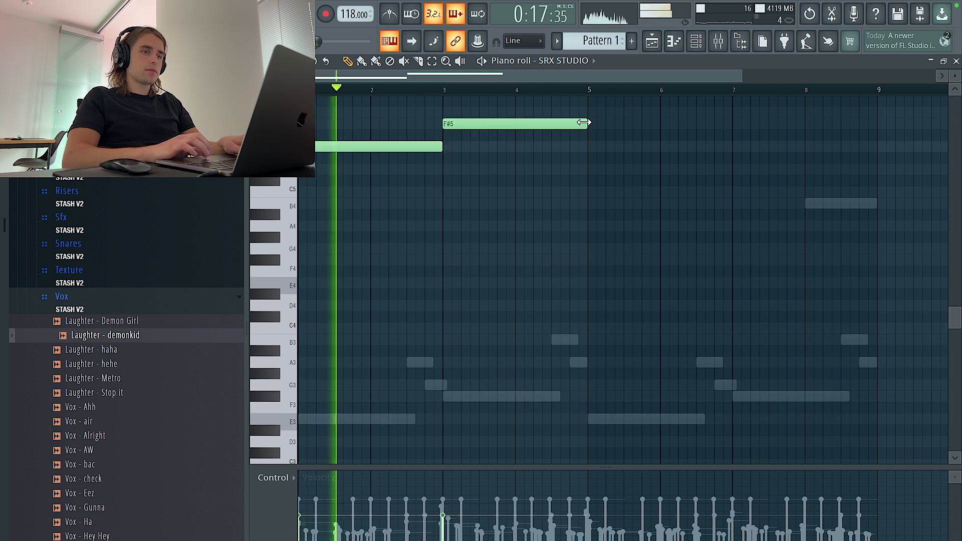
Duplicate the E5 and F#5 notes so they repeat from bar 5, and clear the note selection
{"action": "key", "text": "ctrl+a"}
{"action": "key", "text": "ctrl+b"}
{"action": "key", "text": "ctrl+a"}
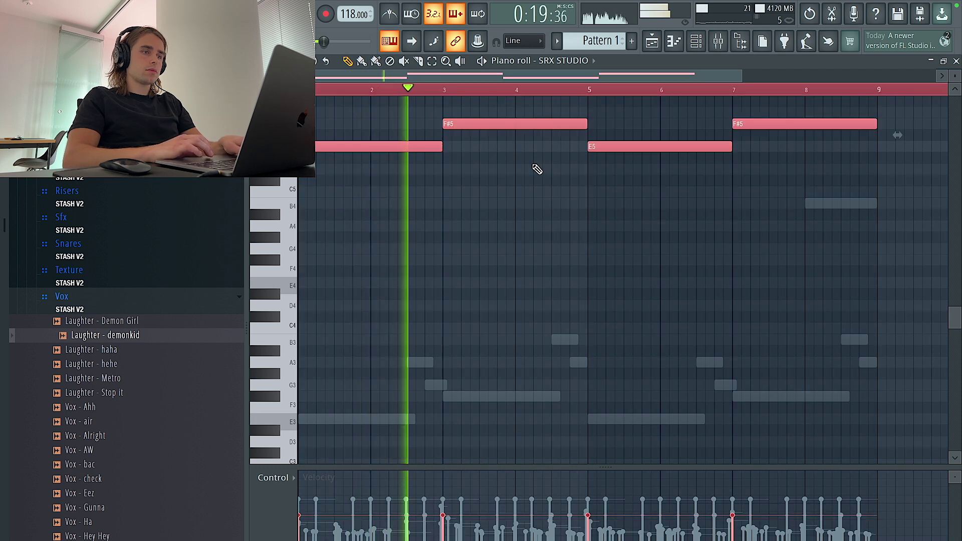
{"action": "key", "text": "ctrl+d"}
{"action": "scroll", "coordinate": [537, 169], "scroll_direction": "up", "scroll_amount": 4}
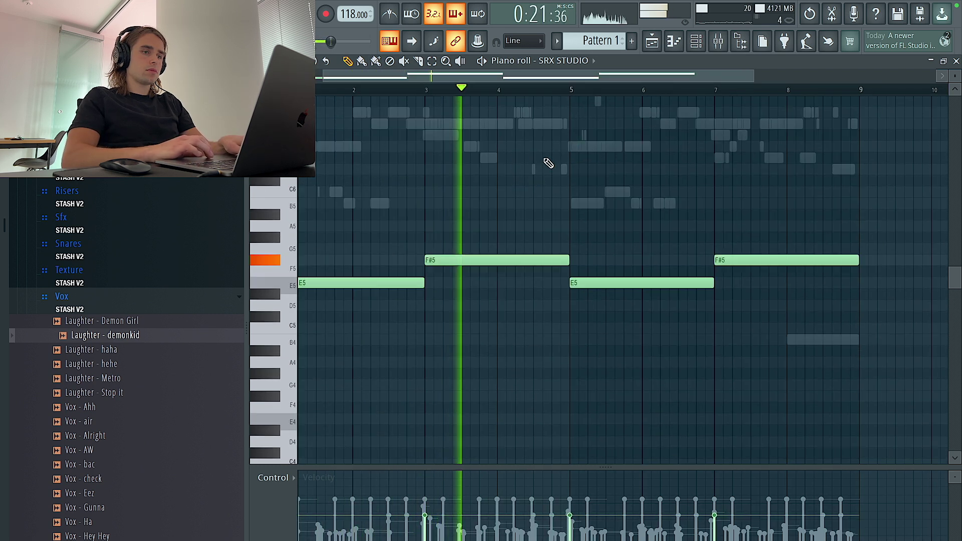
Route the SRX STUDIO channel to mixer insert 8
{"action": "key", "text": "ctrl+a"}
{"action": "left_click", "coordinate": [701, 42]}
{"action": "key", "text": "ctrl+d"}
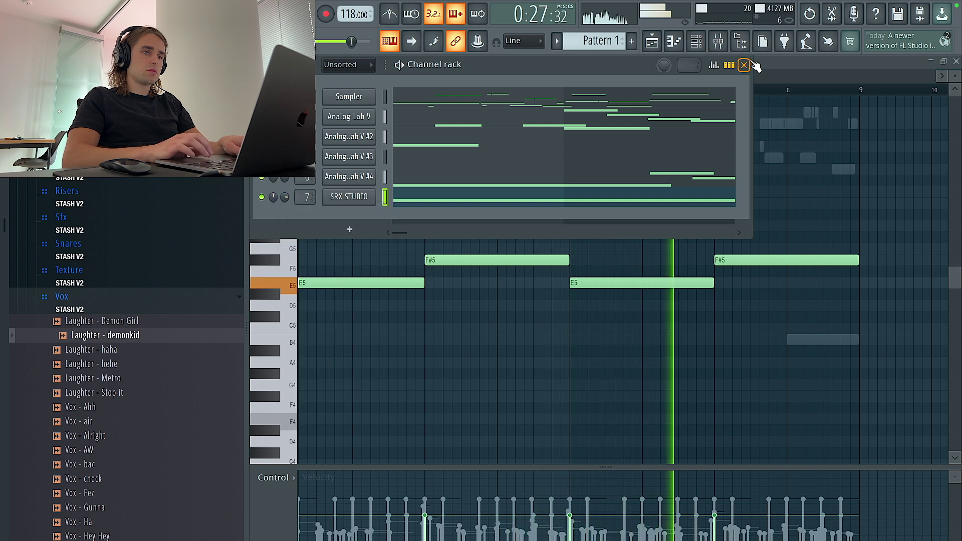
{"action": "left_click", "coordinate": [720, 42]}
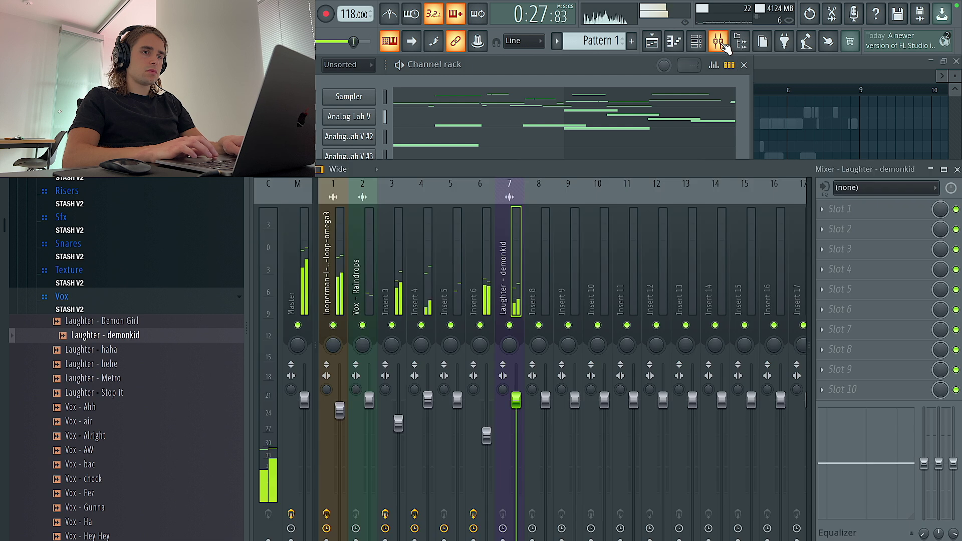
{"action": "left_click", "coordinate": [524, 67]}
{"action": "left_click_drag", "start_coordinate": [303, 197], "coordinate": [302, 193]}
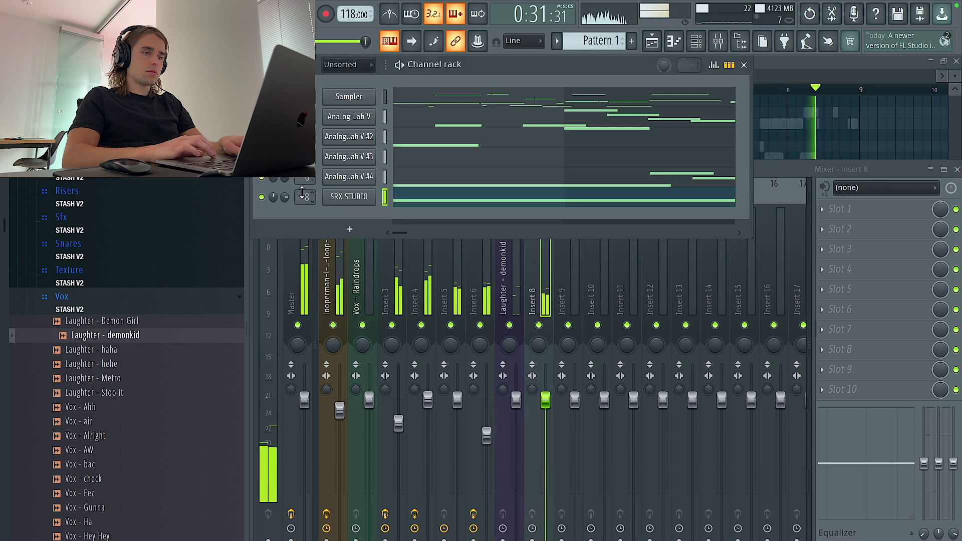
Add Fruity parametric EQ 2 to insert 8 with the 20Hz + 18kHz cut preset and raise its low cut to about 500 Hz
{"action": "left_click", "coordinate": [822, 208]}
{"action": "left_click", "coordinate": [667, 249]}
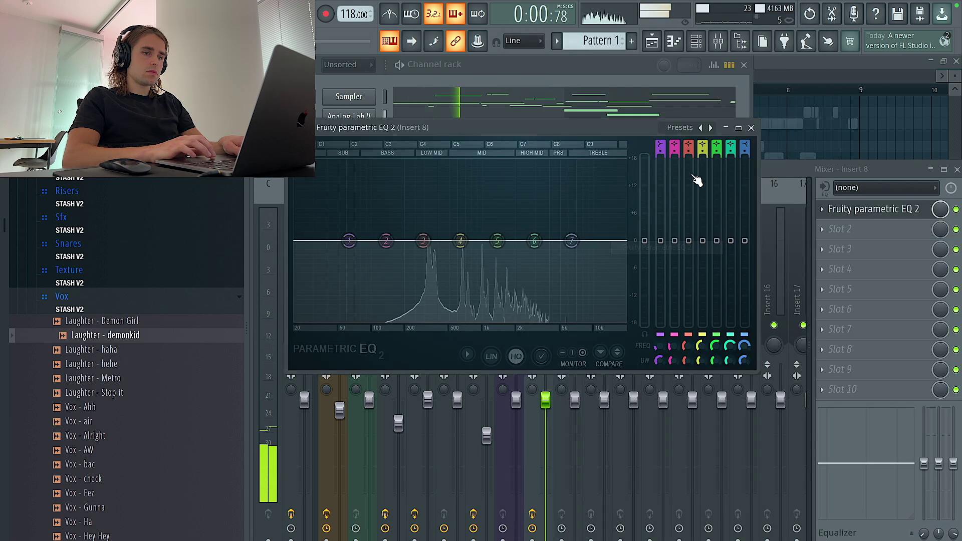
{"action": "left_click", "coordinate": [711, 128]}
{"action": "left_click_drag", "start_coordinate": [296, 240], "coordinate": [454, 243]}
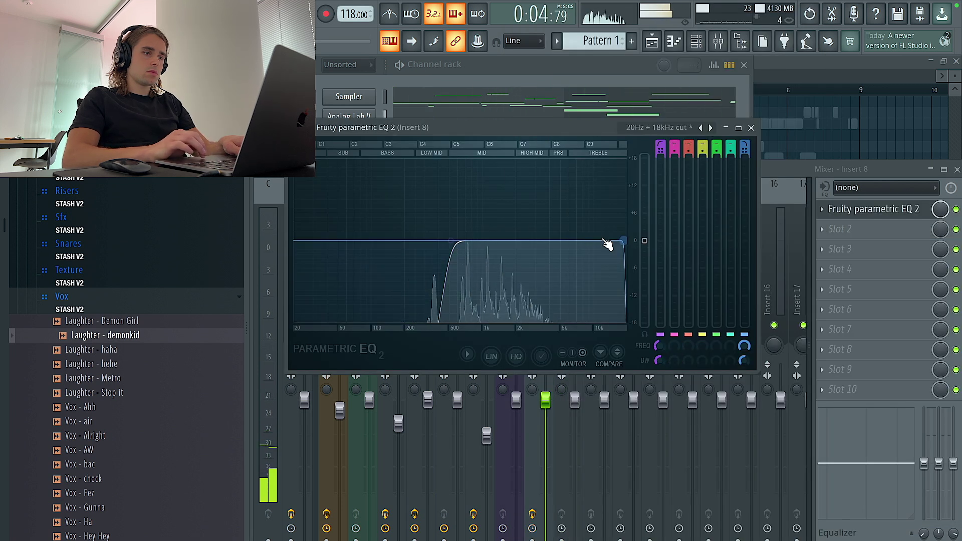
{"action": "left_click", "coordinate": [752, 127]}
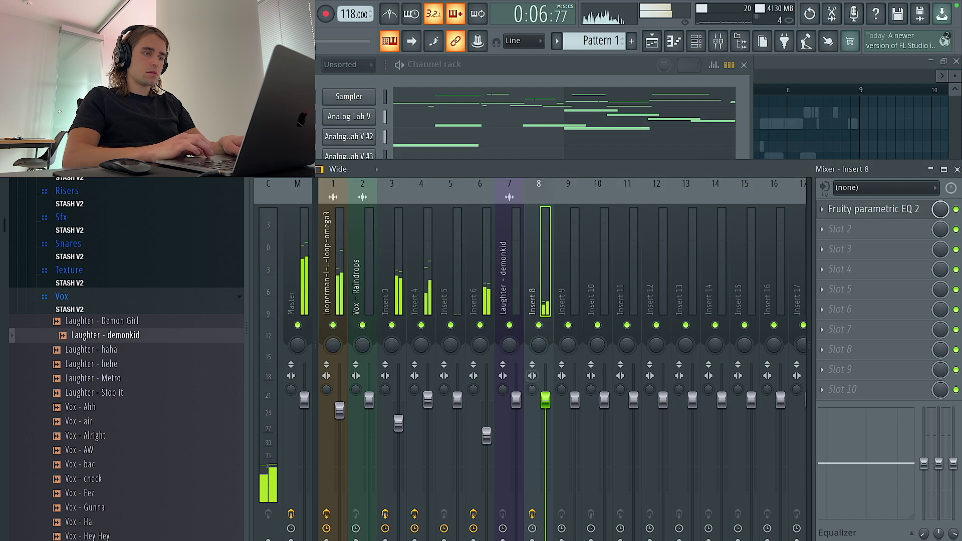
Load Pitch Drift in slot 2 of mixer insert 8 and fine-tune the levels of insert 8 and the piano loop
{"action": "left_click", "coordinate": [588, 75]}
{"action": "left_click", "coordinate": [657, 44]}
{"action": "key", "text": "F9"}
{"action": "left_click", "coordinate": [840, 229]}
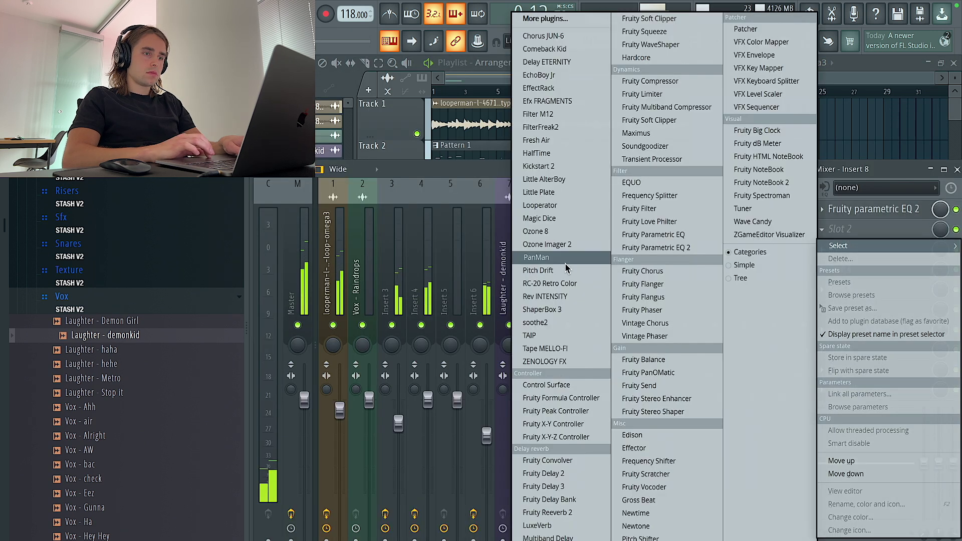
{"action": "left_click", "coordinate": [539, 270]}
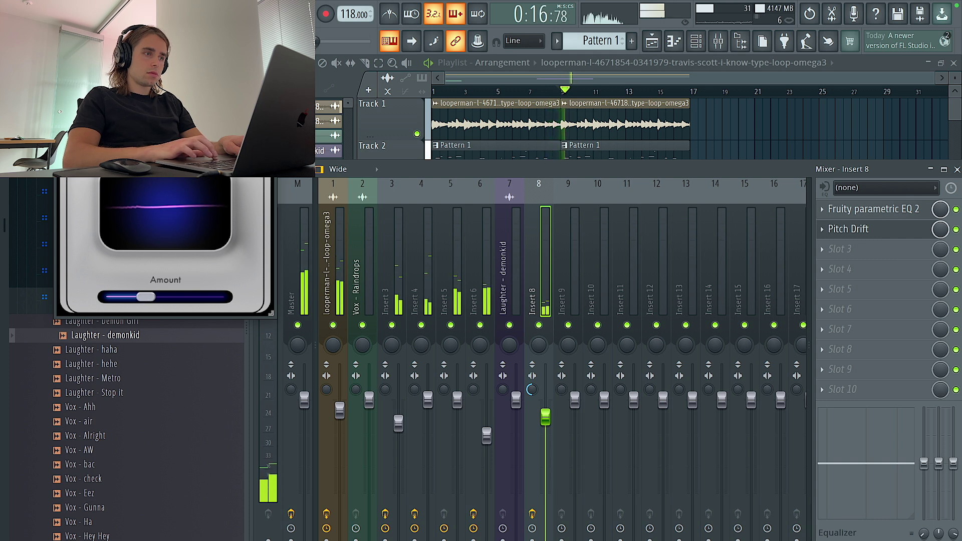
{"action": "key", "text": "Escape"}
{"action": "left_click_drag", "start_coordinate": [340, 411], "coordinate": [340, 409]}
Duplicate the looperman loop clip on Track 1 so it continues from bar 17 to bar 25
{"action": "right_click", "coordinate": [745, 113]}
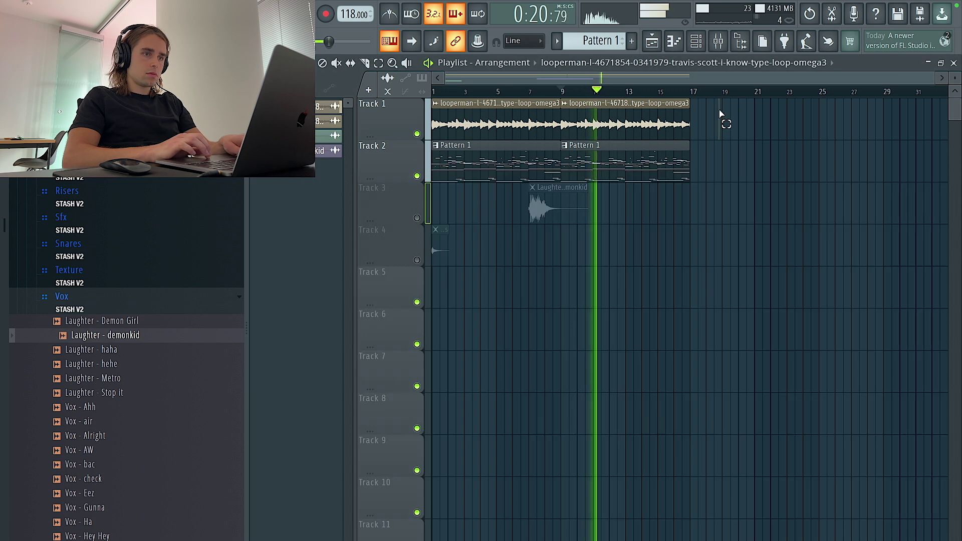
{"action": "left_click", "coordinate": [626, 112], "text": "ctrl"}
{"action": "key", "text": "ctrl+b"}
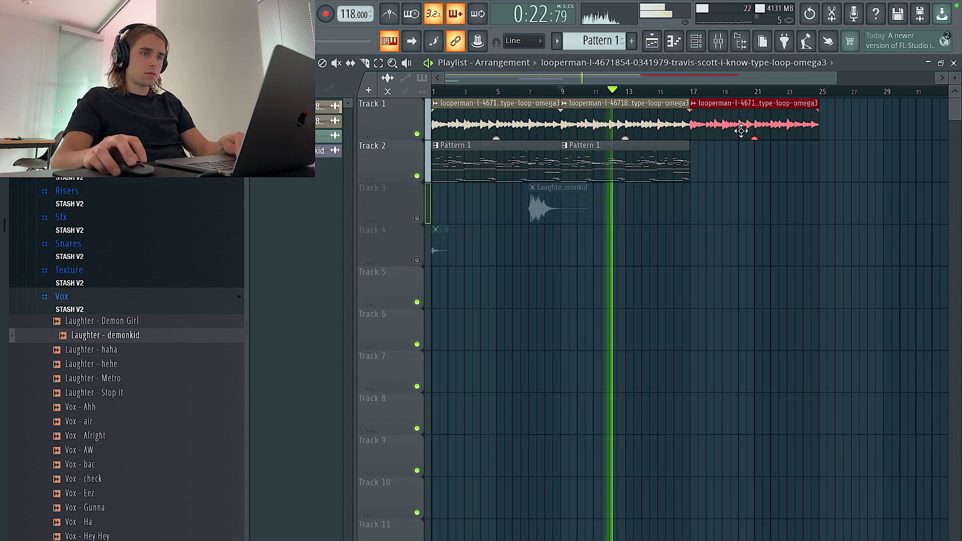
{"action": "left_click", "coordinate": [633, 158]}
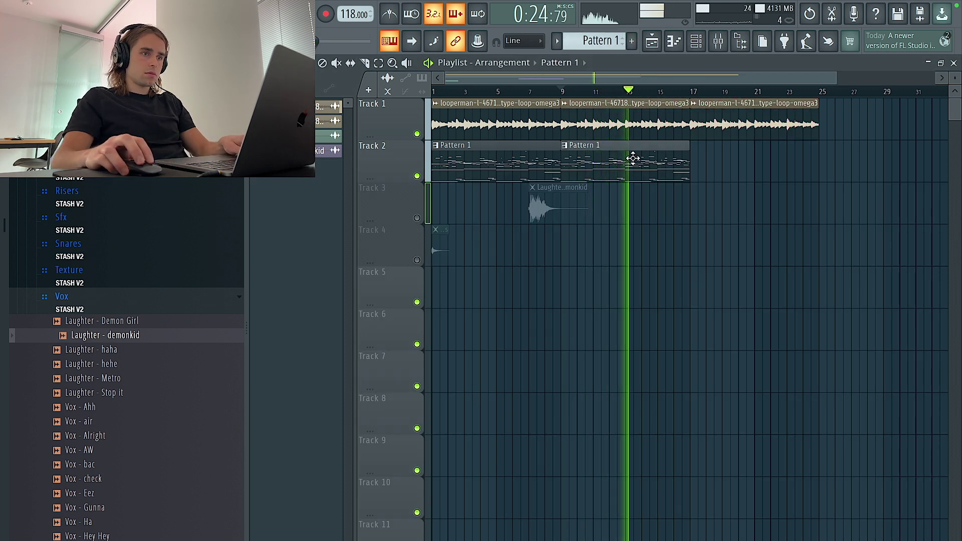
Place two Pattern 2 clips on Track 5 at bars 17 and 21 and select bars 17 to 25 for looping
{"action": "left_click", "coordinate": [696, 41]}
{"action": "scroll", "coordinate": [596, 41], "scroll_direction": "down", "scroll_amount": 1}
{"action": "right_click", "coordinate": [824, 217]}
{"action": "left_click", "coordinate": [696, 213]}
{"action": "left_click_drag", "start_coordinate": [704, 210], "coordinate": [706, 300]}
{"action": "left_click", "coordinate": [724, 254], "text": "super"}
{"action": "key", "text": "super+b"}
{"action": "left_click_drag", "start_coordinate": [819, 96], "coordinate": [698, 97]}
Copy the Analog Lab V #4 notes from Pattern 1 into the Sampler channel of Pattern 2
{"action": "left_click", "coordinate": [697, 41]}
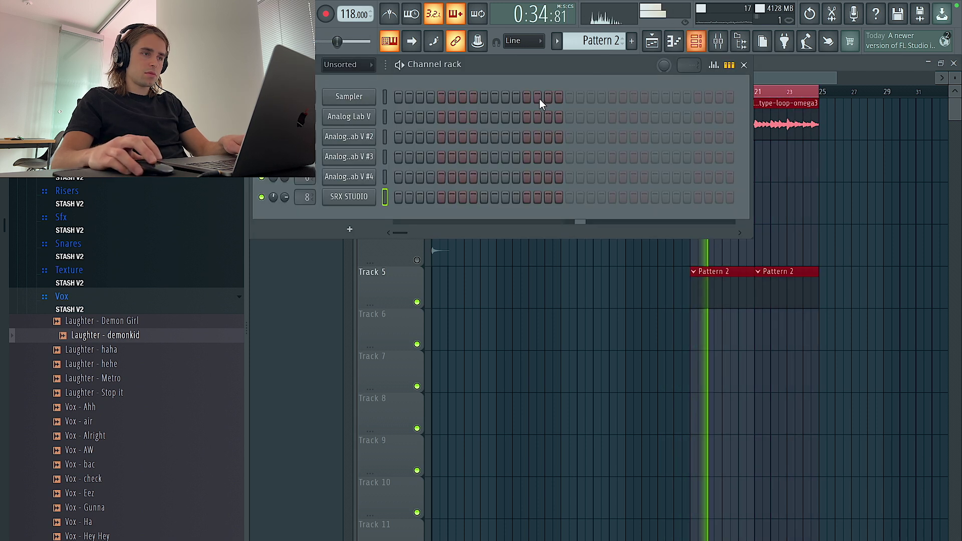
{"action": "left_click", "coordinate": [348, 64]}
{"action": "left_click", "coordinate": [345, 111]}
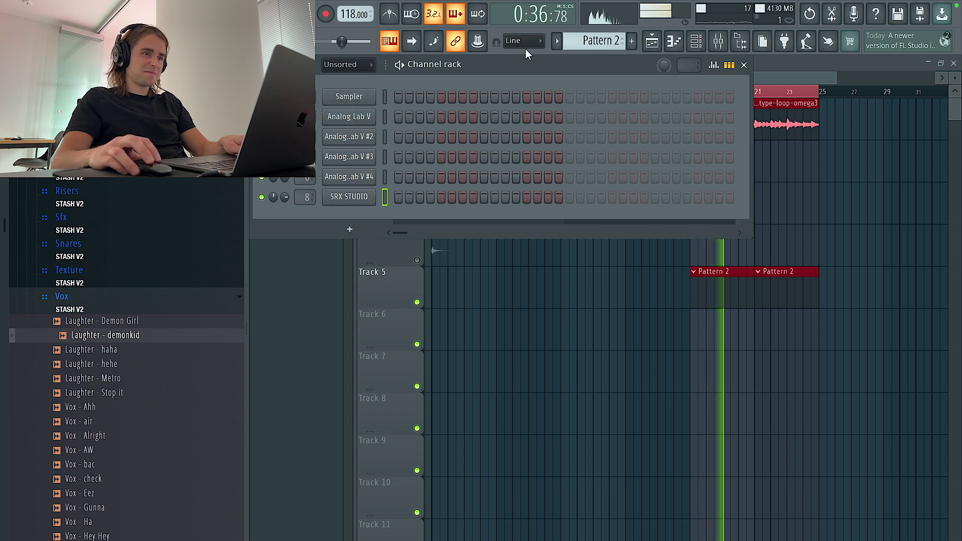
{"action": "scroll", "coordinate": [586, 42], "scroll_direction": "up", "scroll_amount": 1}
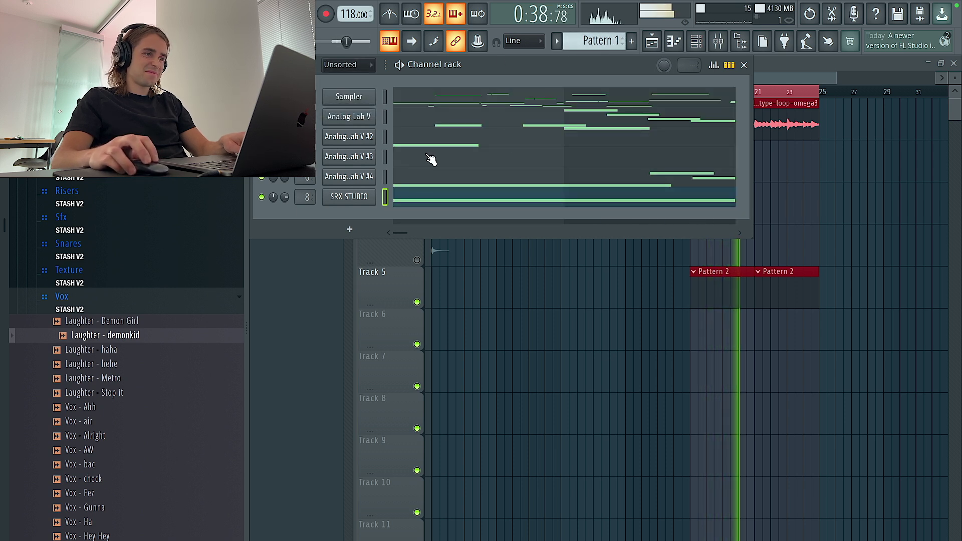
{"action": "left_click", "coordinate": [385, 178]}
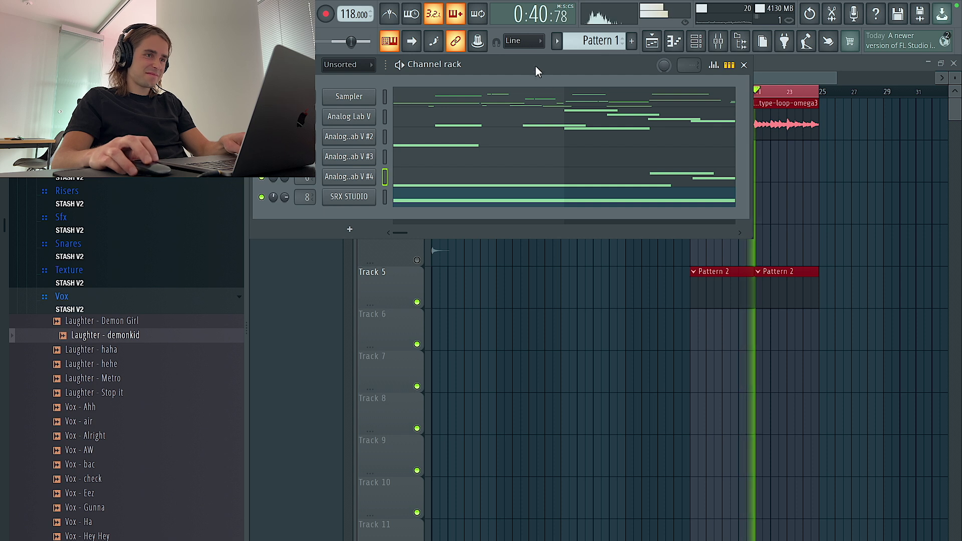
{"action": "scroll", "coordinate": [590, 42], "scroll_direction": "down", "scroll_amount": 1}
Raise all of the Sampler's notes in Pattern 2 by three octaves and return to the playlist
{"action": "right_click", "coordinate": [375, 94]}
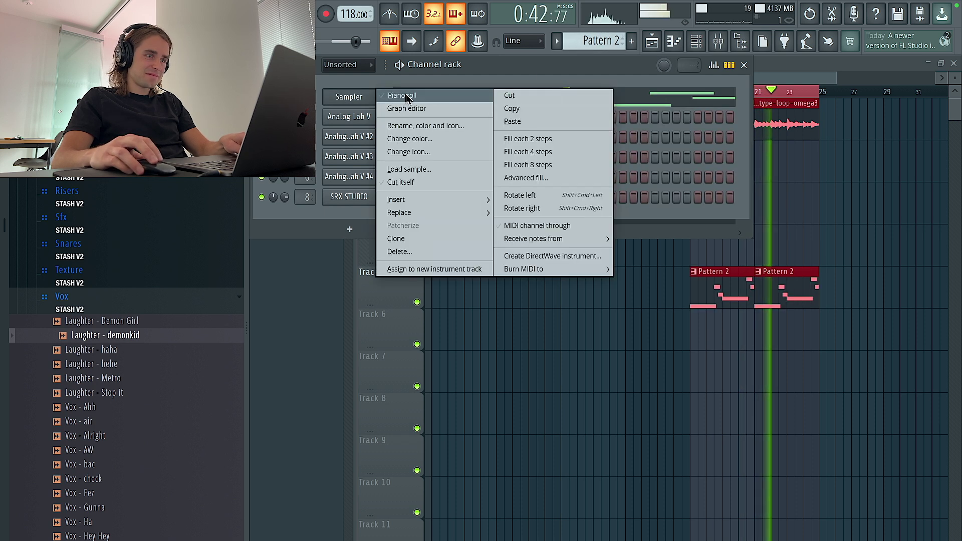
{"action": "left_click", "coordinate": [386, 95]}
{"action": "scroll", "coordinate": [602, 273], "scroll_direction": "down", "scroll_amount": 5}
{"action": "scroll", "coordinate": [674, 280], "scroll_direction": "up", "scroll_amount": 2}
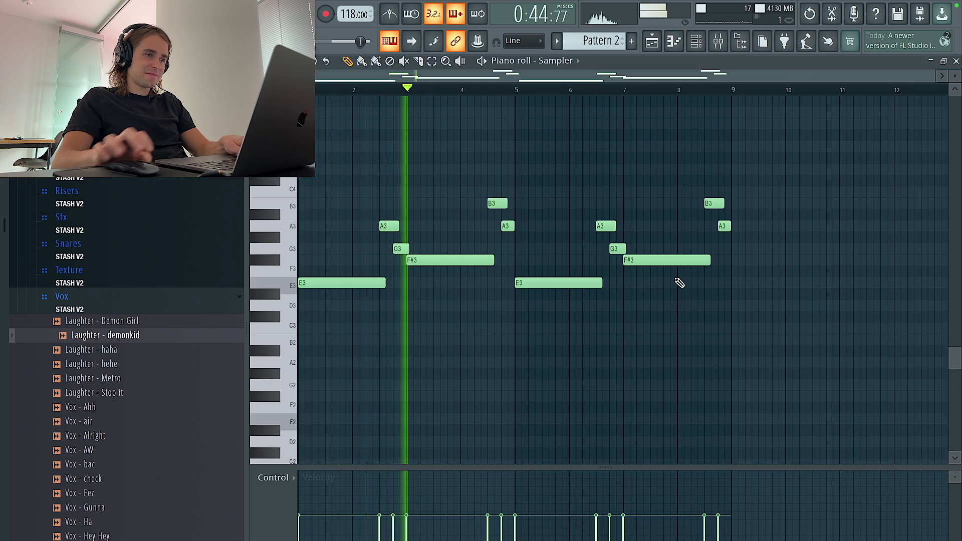
{"action": "key", "text": "super+Up"}
{"action": "key", "text": "super+Up"}
{"action": "key", "text": "super+Up"}
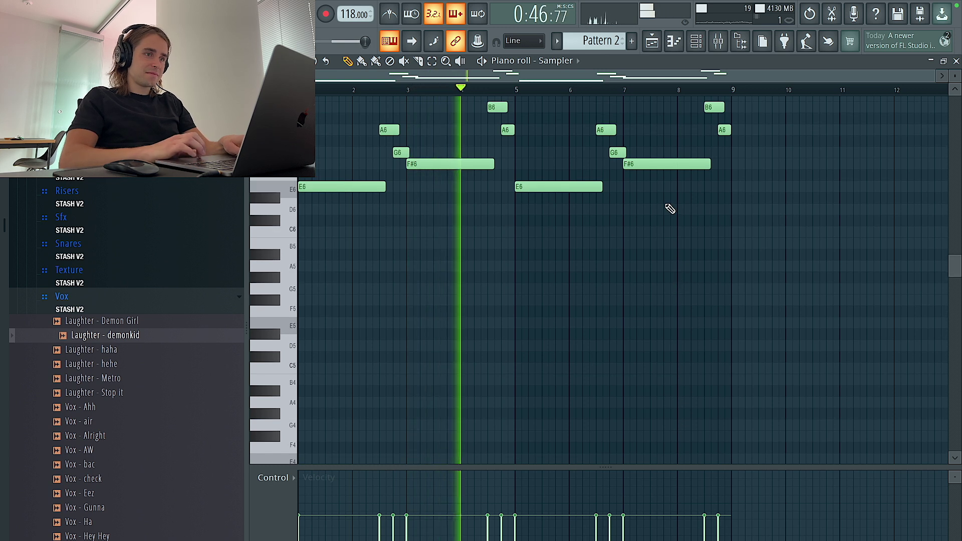
{"action": "left_click", "coordinate": [674, 43]}
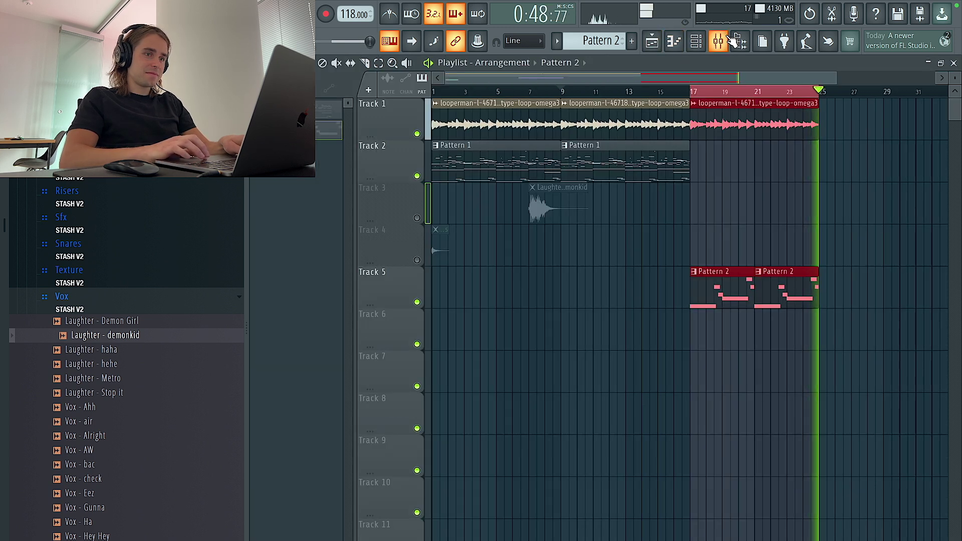
Audition the STASH V2 hihat samples and add Hihat - coordinate as a new channel in the channel rack
{"action": "left_click", "coordinate": [124, 231]}
{"action": "scroll", "coordinate": [124, 231], "scroll_direction": "up", "scroll_amount": 4}
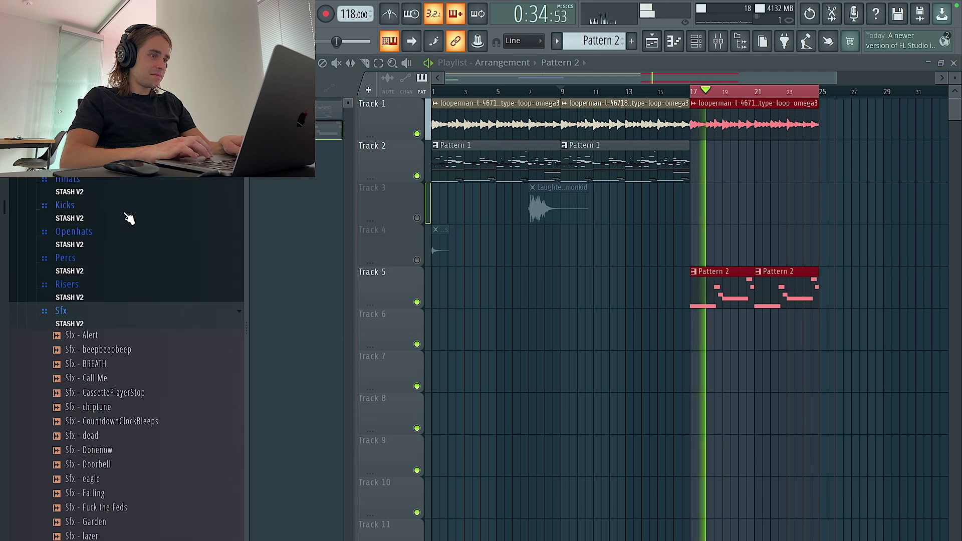
{"action": "left_click", "coordinate": [124, 215]}
{"action": "left_click", "coordinate": [124, 269]}
{"action": "left_click", "coordinate": [129, 249]}
{"action": "left_click", "coordinate": [128, 235]}
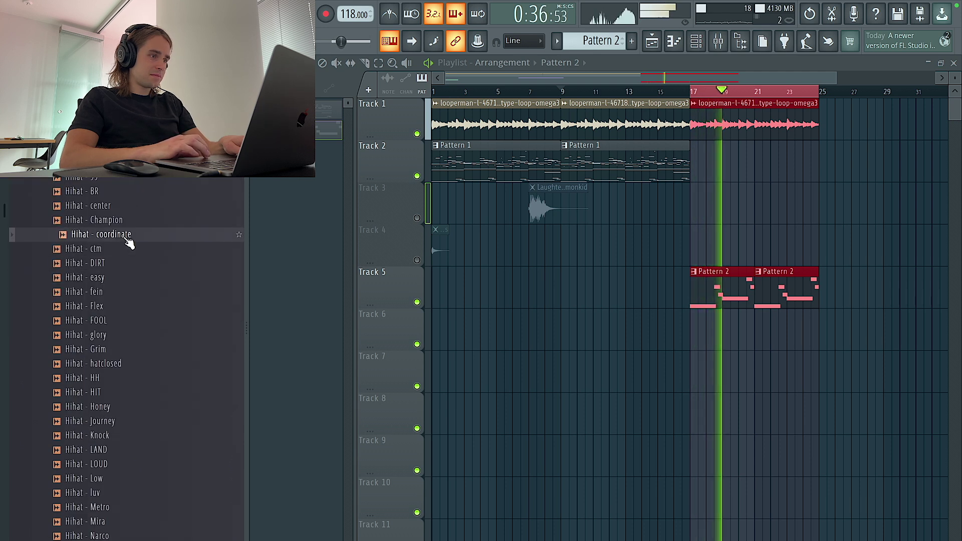
{"action": "key", "text": "F6"}
{"action": "left_click_drag", "start_coordinate": [106, 235], "coordinate": [371, 228]}
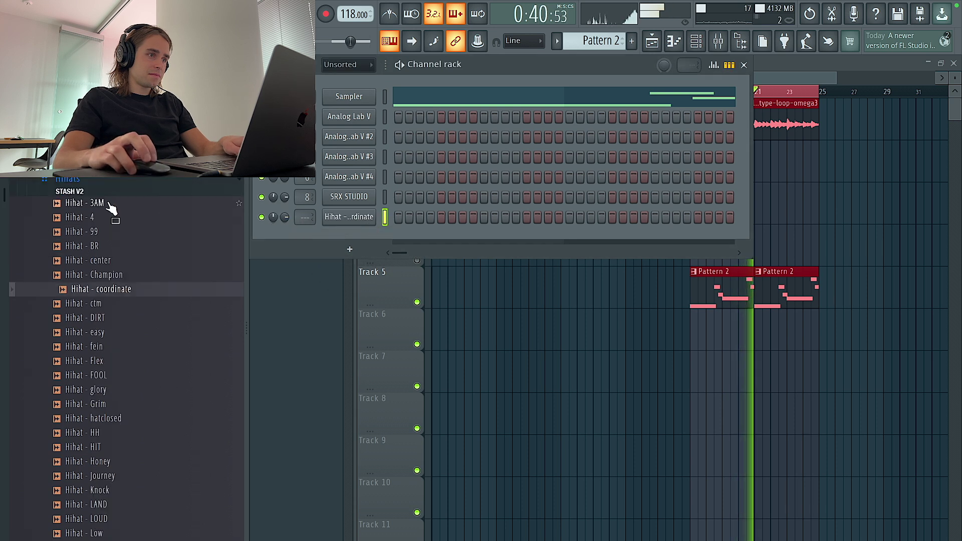
{"action": "scroll", "coordinate": [103, 208], "scroll_direction": "up", "scroll_amount": 3}
Try the Major layout for the typing keyboard and switch the keyboard layout again
{"action": "right_click", "coordinate": [393, 42]}
{"action": "left_click", "coordinate": [404, 59]}
{"action": "right_click", "coordinate": [389, 43]}
{"action": "left_click", "coordinate": [469, 131]}
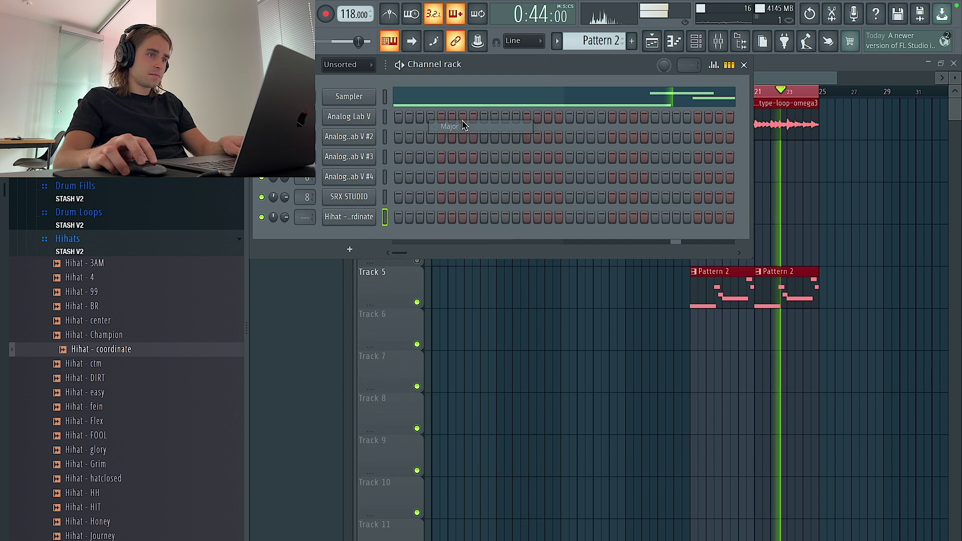
{"action": "right_click", "coordinate": [393, 44]}
{"action": "left_click", "coordinate": [469, 104]}
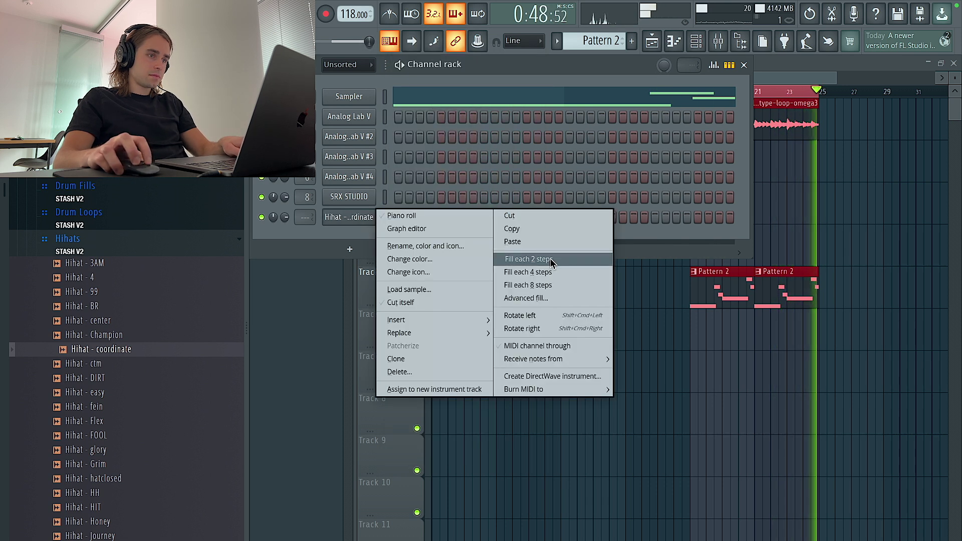
Fill every 2 steps of the Hihat - coordinate channel in Pattern 2 and open its piano roll
{"action": "left_click", "coordinate": [530, 259]}
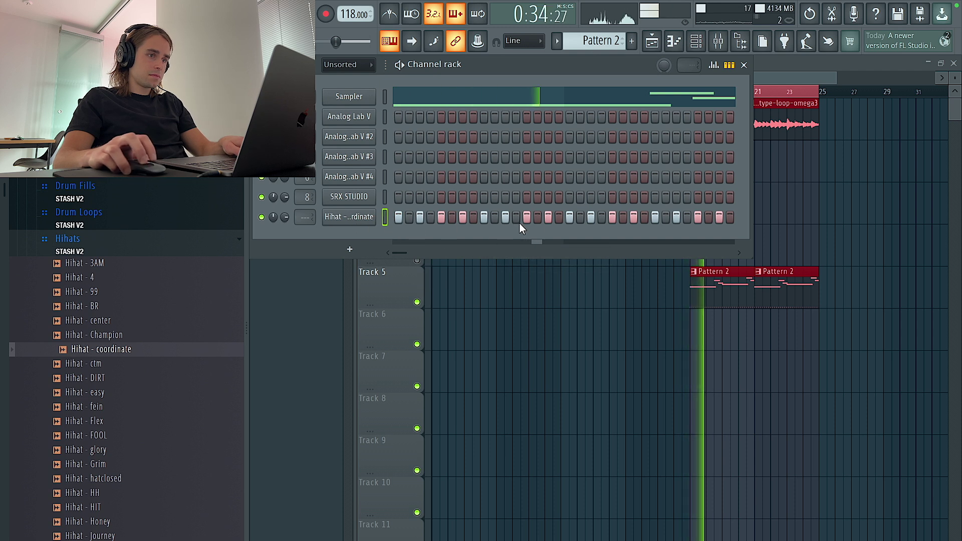
{"action": "right_click", "coordinate": [413, 216]}
{"action": "left_click", "coordinate": [399, 213]}
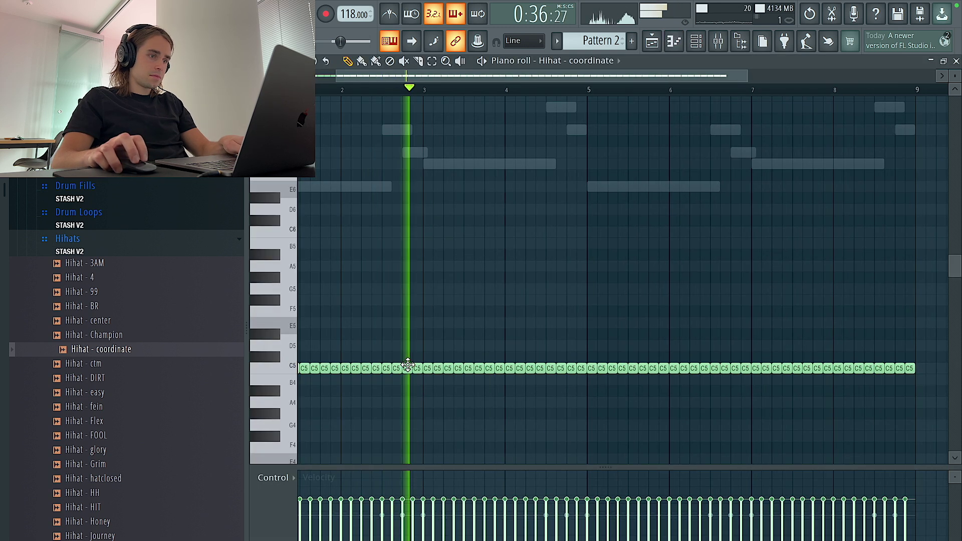
Chop the hi-hat notes shortly before bar 3 and shortly before bar 5 into fast rolls
{"action": "key", "text": "alt+u"}
{"action": "key", "text": "Return"}
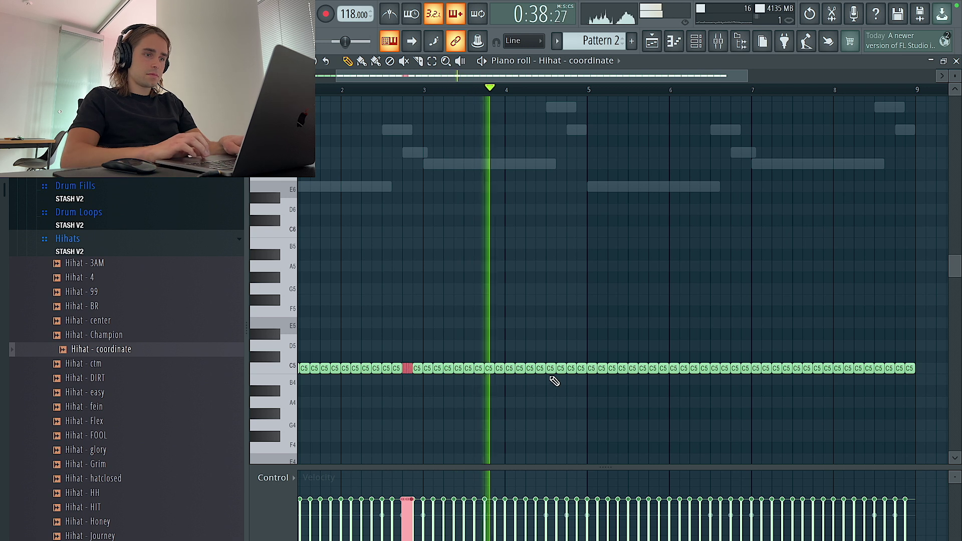
{"action": "left_click", "coordinate": [572, 369]}
{"action": "key", "text": "alt+u"}
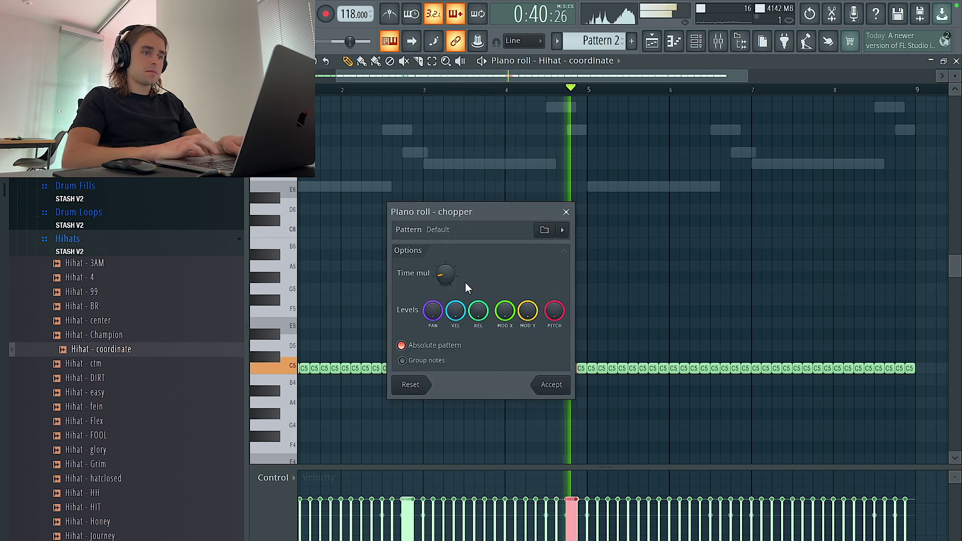
{"action": "left_click", "coordinate": [551, 384]}
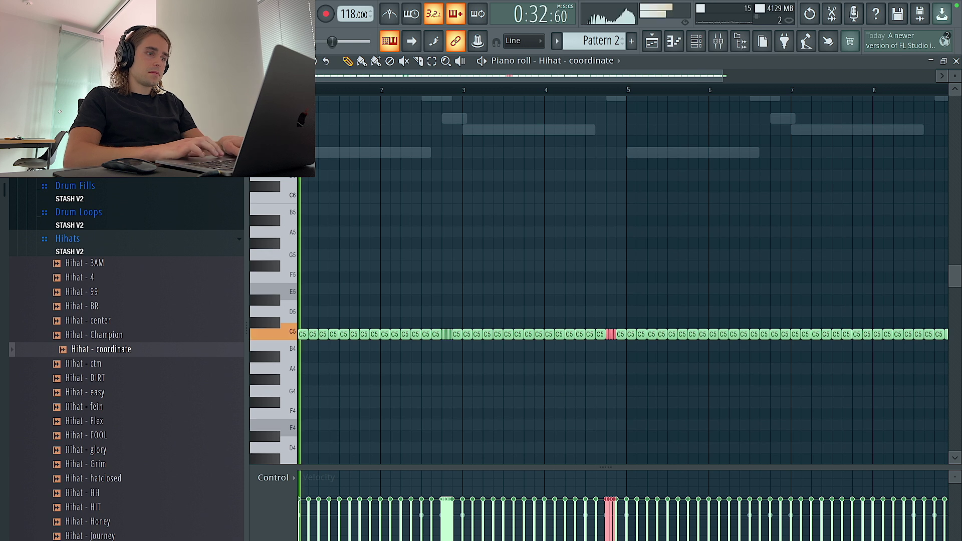
Chop the hi-hat note shortly before bar 2 into a roll and split the one shortly before bar 4 in two
{"action": "left_click", "coordinate": [365, 333]}
{"action": "key", "text": "alt+u"}
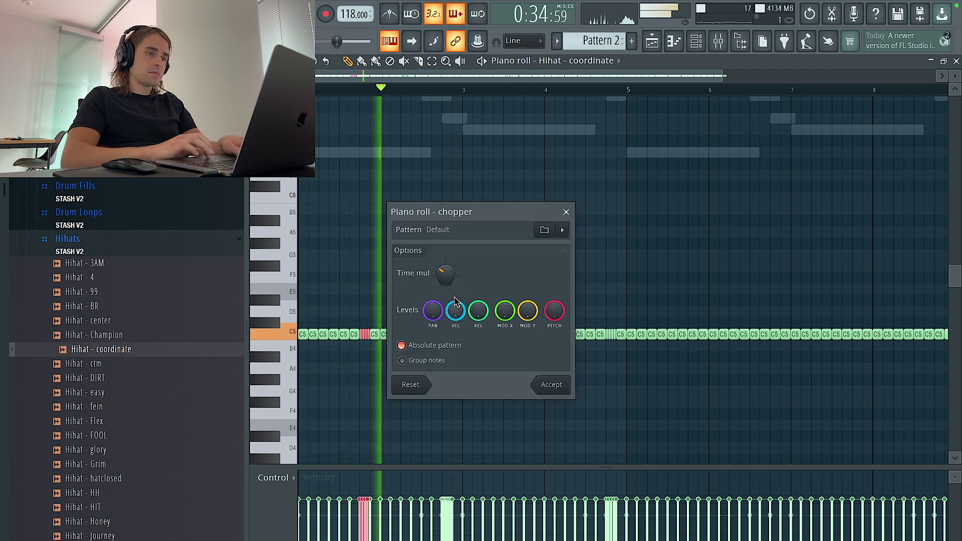
{"action": "left_click", "coordinate": [551, 384]}
{"action": "scroll", "coordinate": [461, 391], "scroll_direction": "up", "scroll_amount": 2}
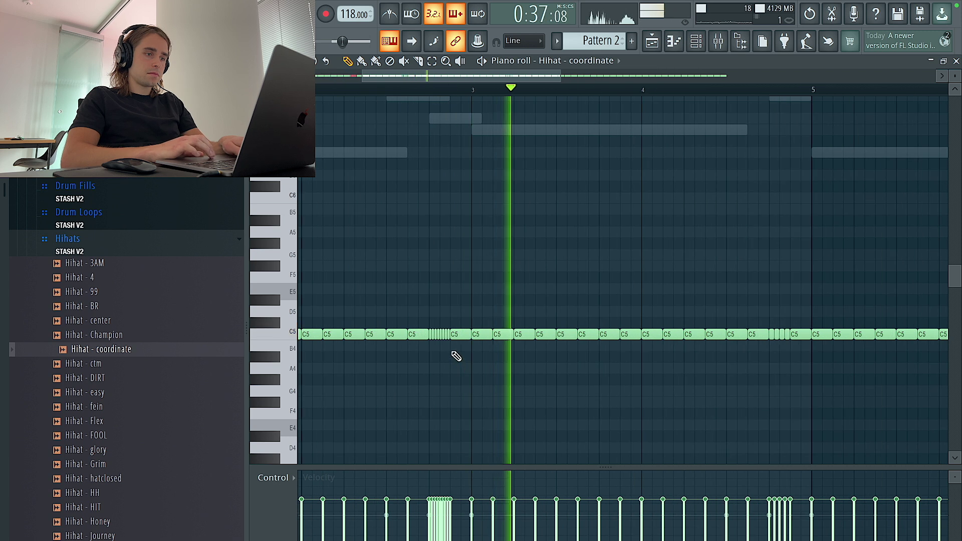
{"action": "key", "text": "space"}
{"action": "key", "text": "alt+u"}
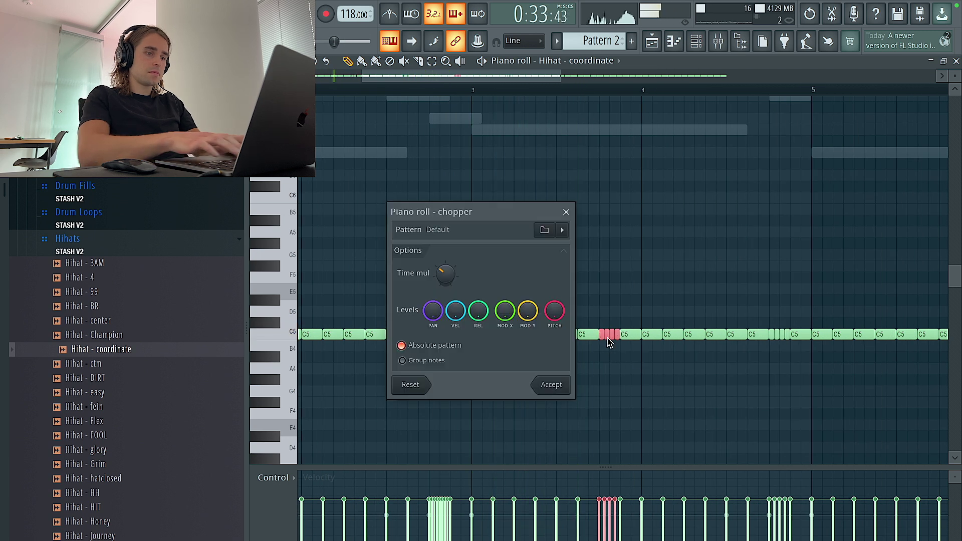
{"action": "left_click", "coordinate": [559, 384]}
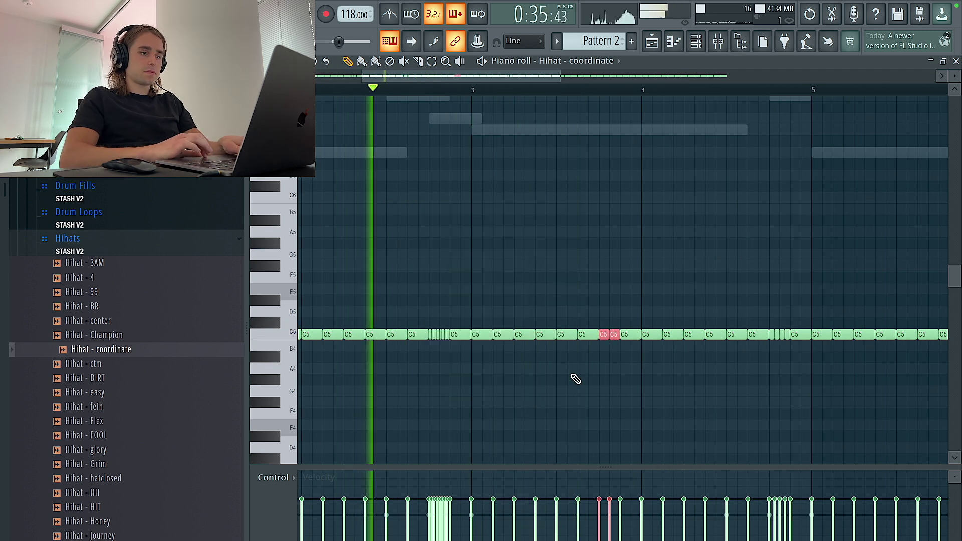
Raise the velocity of all the hi-hat notes and clear the note selection
{"action": "key", "text": "ctrl+a"}
{"action": "scroll", "coordinate": [602, 341], "scroll_direction": "down", "scroll_amount": 2}
{"action": "scroll", "coordinate": [622, 308], "scroll_direction": "up", "scroll_amount": 1}
{"action": "scroll", "coordinate": [623, 308], "scroll_direction": "up", "scroll_amount": 2}
{"action": "key", "text": "ctrl+d"}
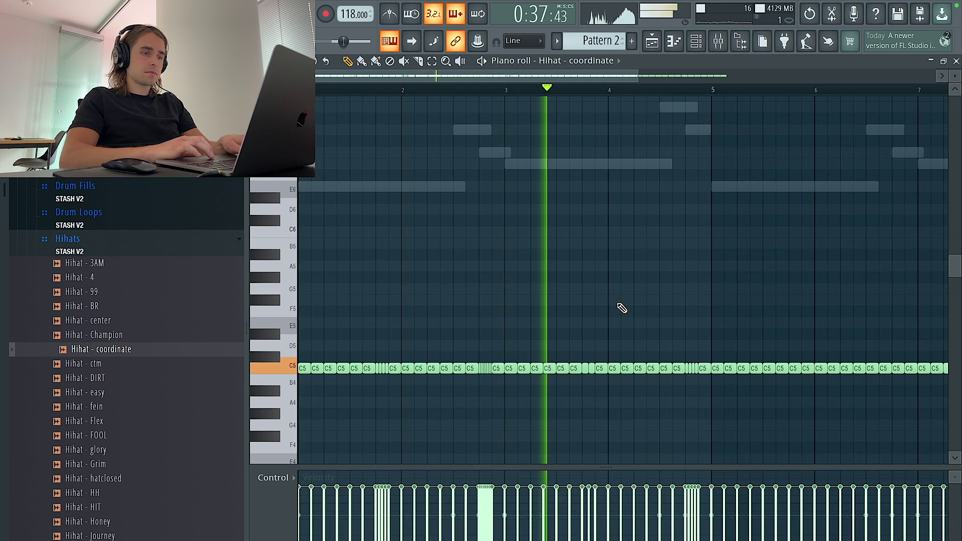
Add a short F#4 note to the hi-hat part between bars 4 and 5
{"action": "scroll", "coordinate": [622, 309], "scroll_direction": "down", "scroll_amount": 2}
{"action": "scroll", "coordinate": [547, 351], "scroll_direction": "up", "scroll_amount": 2}
{"action": "mouse_move", "coordinate": [555, 437]}
{"action": "left_mouse_down"}
{"action": "mouse_move", "coordinate": [537, 435]}
{"action": "mouse_move", "coordinate": [554, 438]}
{"action": "left_mouse_up"}
{"action": "key", "text": "shift+d"}
{"action": "scroll", "coordinate": [554, 437], "scroll_direction": "down", "scroll_amount": 2}
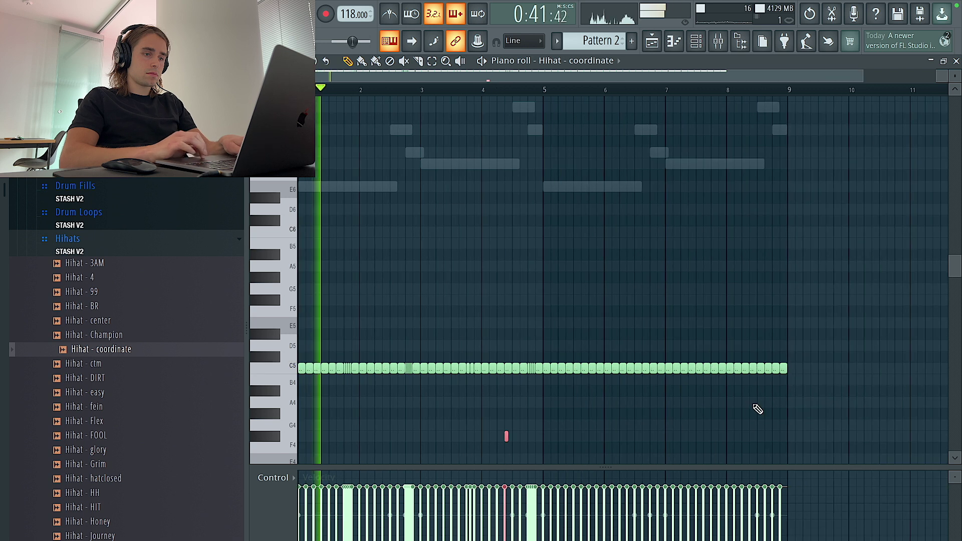
Delete the hi-hat notes from bar 5 onward and the short F#4 note between bars 4 and 5
{"action": "left_click_drag", "start_coordinate": [802, 396], "coordinate": [547, 275]}
{"action": "key", "text": "Delete"}
{"action": "left_click_drag", "start_coordinate": [514, 448], "coordinate": [435, 425]}
{"action": "key", "text": "Delete"}
Add a clap channel to the channel rack, audition Go to and Siege, and use the Clap - snareclap sample
{"action": "left_click", "coordinate": [694, 43]}
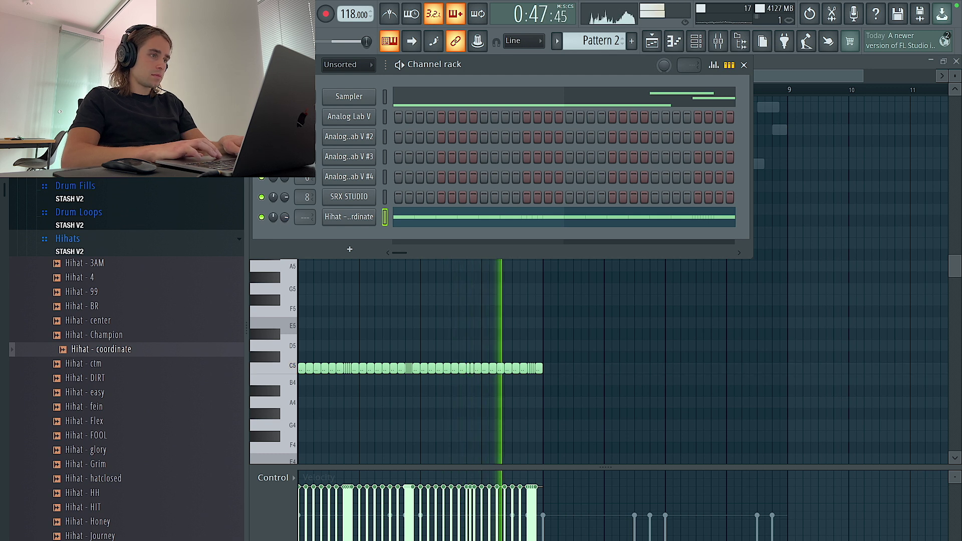
{"action": "scroll", "coordinate": [139, 305], "scroll_direction": "up", "scroll_amount": 6}
{"action": "left_click_drag", "start_coordinate": [151, 302], "coordinate": [286, 268]}
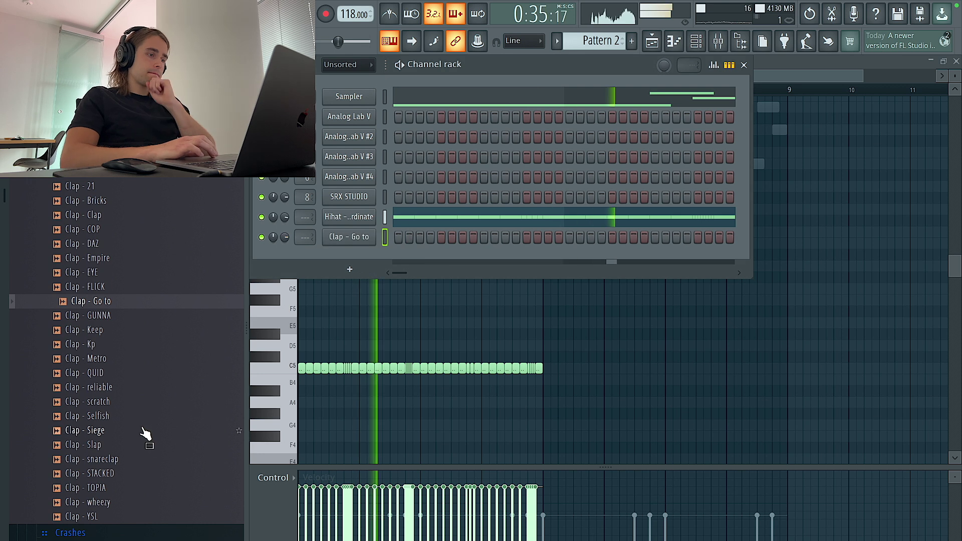
{"action": "left_click_drag", "start_coordinate": [143, 437], "coordinate": [143, 434]}
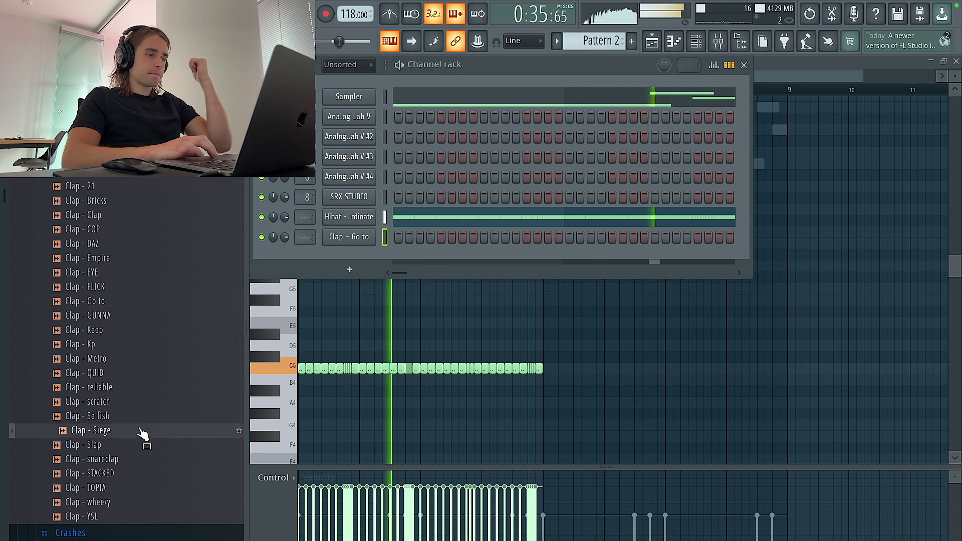
{"action": "left_click", "coordinate": [135, 463]}
{"action": "left_click_drag", "start_coordinate": [359, 257], "coordinate": [479, 241]}
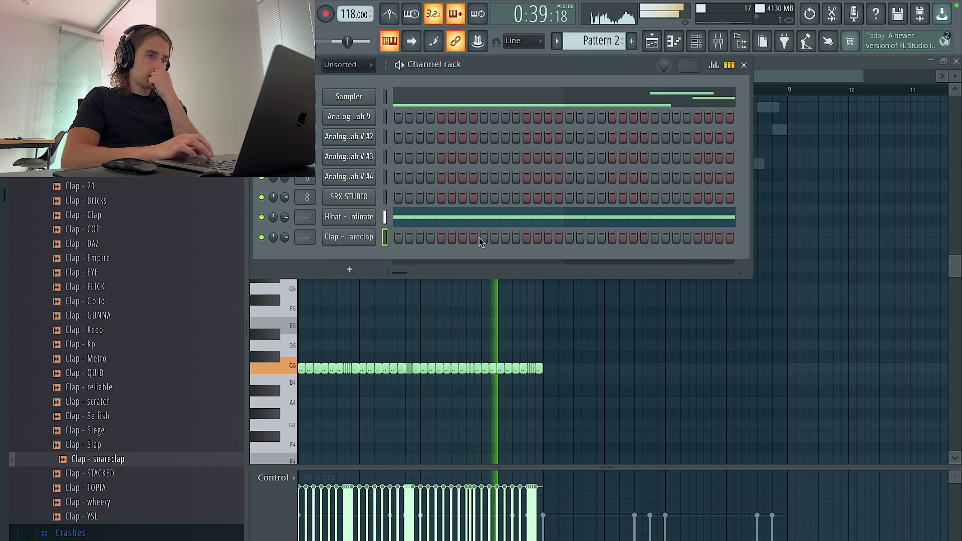
Place snareclap notes on C5 at the middle of bars 1 and 2 and edit them in the piano roll
{"action": "right_click", "coordinate": [351, 238]}
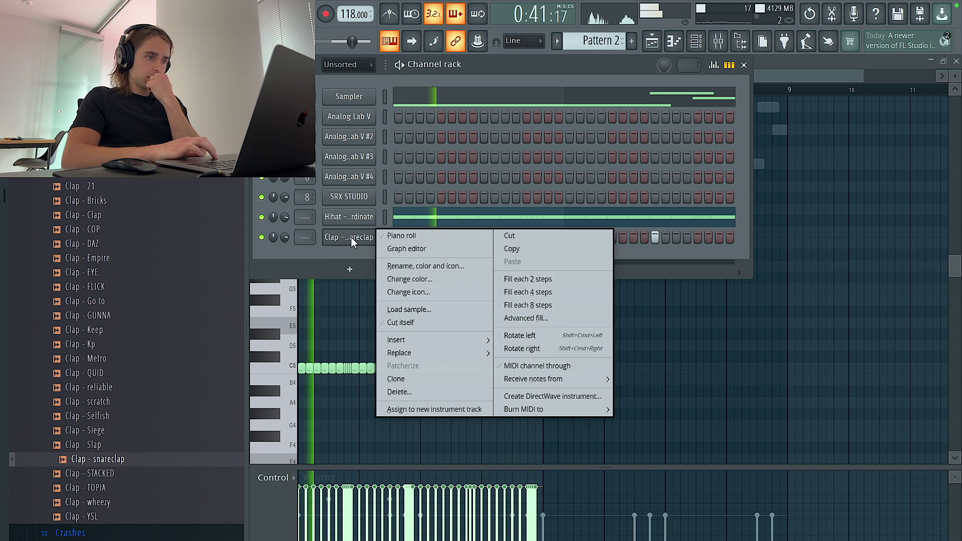
{"action": "left_click", "coordinate": [390, 239]}
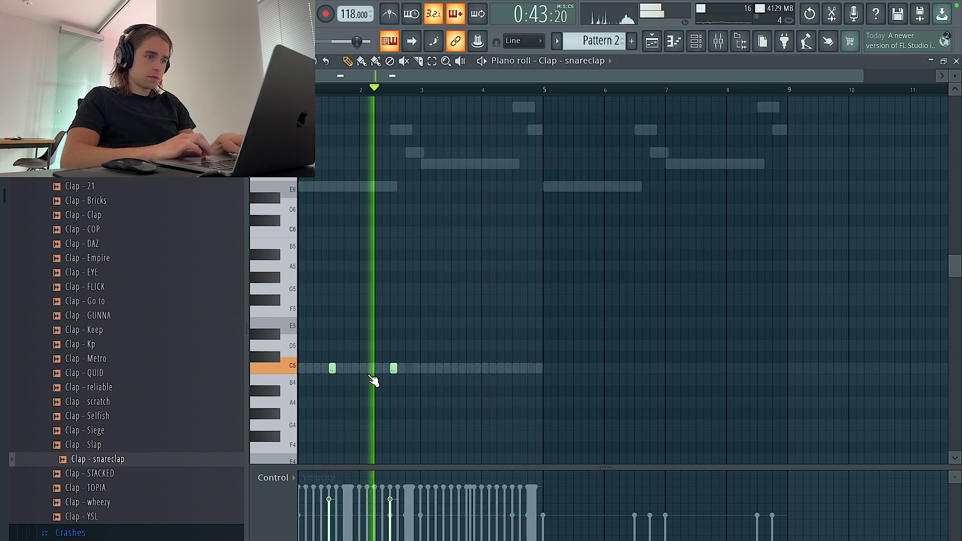
{"action": "scroll", "coordinate": [372, 381], "scroll_direction": "up", "scroll_amount": 2}
{"action": "left_click", "coordinate": [337, 371]}
{"action": "right_click", "coordinate": [361, 371]}
{"action": "key", "text": "space"}
{"action": "key", "text": "space"}
Add a clap shortly after the start of bar 2, trying the claps at C#5 before returning them to C5
{"action": "key", "text": "super+a"}
{"action": "key", "text": "shift+Up"}
{"action": "key", "text": "super+d"}
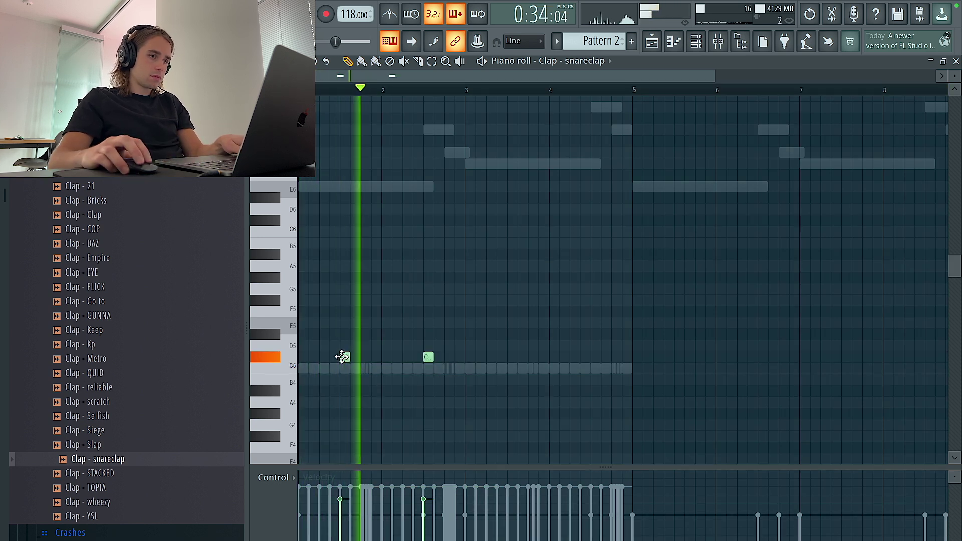
{"action": "left_click", "coordinate": [397, 356]}
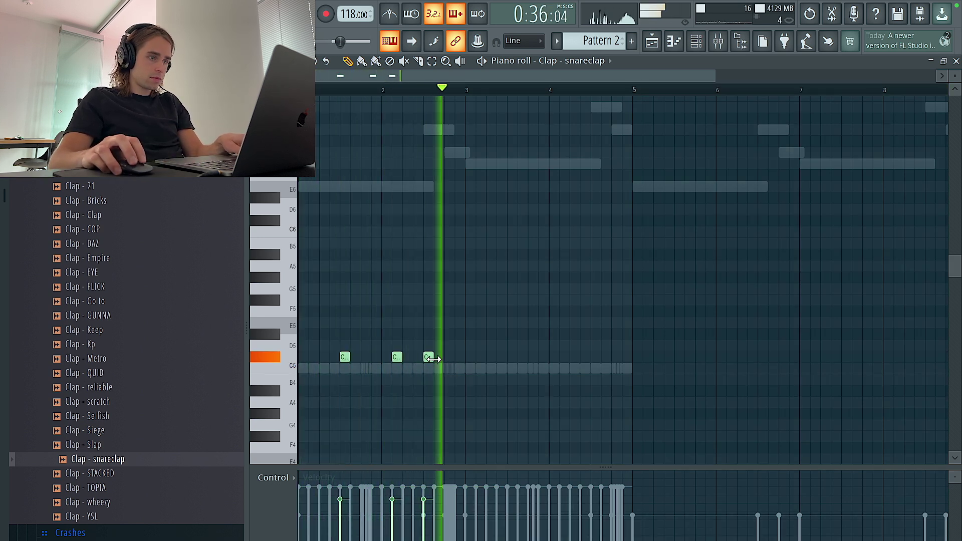
{"action": "key", "text": "super+a"}
{"action": "key", "text": "shift+Down"}
{"action": "key", "text": "super+d"}
Add C5 clap notes at the middle of bars 3 and 4 and one shortly before bar 5
{"action": "left_click", "coordinate": [512, 369]}
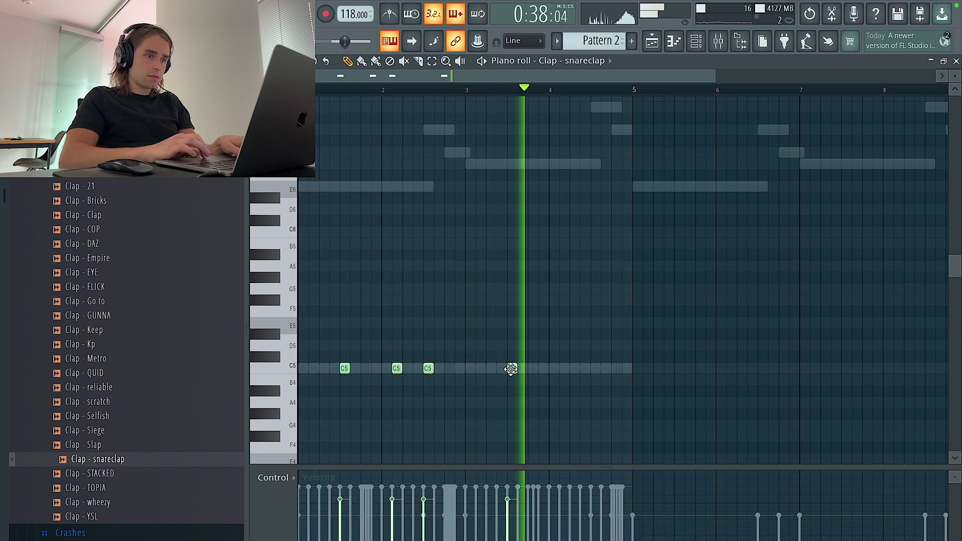
{"action": "left_click", "coordinate": [596, 369]}
{"action": "key", "text": "super+a"}
{"action": "key", "text": "super+d"}
{"action": "left_click", "coordinate": [625, 368]}
Check the clap notes' panning and return the control lane to note velocity
{"action": "left_click", "coordinate": [428, 369]}
{"action": "left_click", "coordinate": [286, 478]}
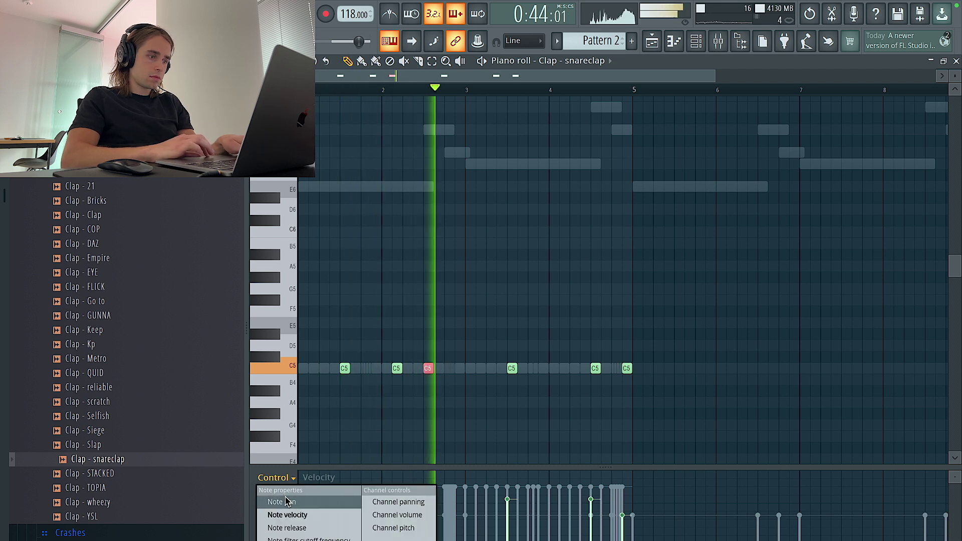
{"action": "left_click", "coordinate": [287, 502]}
{"action": "left_click_drag", "start_coordinate": [406, 381], "coordinate": [380, 350]}
{"action": "scroll", "coordinate": [380, 351], "scroll_direction": "up", "scroll_amount": 3}
{"action": "key", "text": "super+d"}
{"action": "left_click", "coordinate": [287, 479]}
{"action": "left_click", "coordinate": [287, 519]}
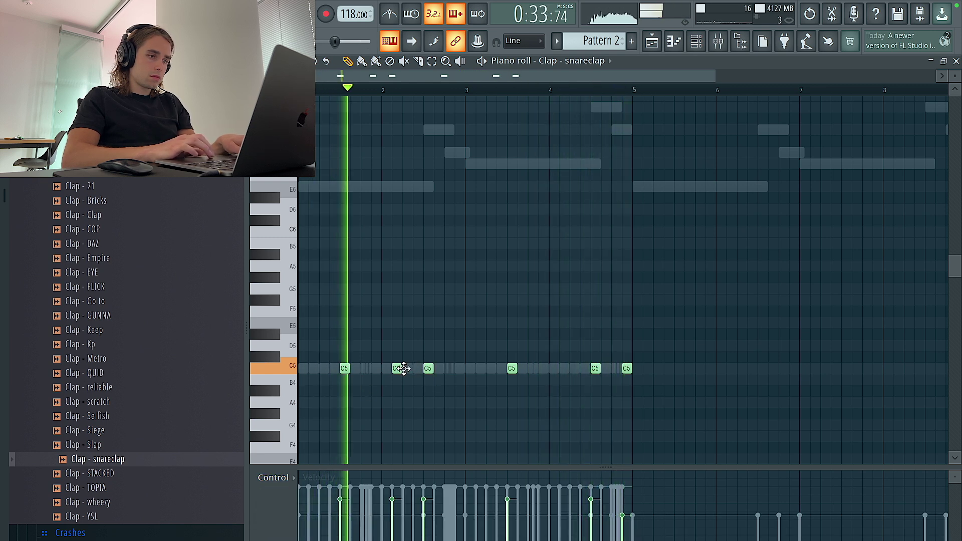
Lower the velocity of the clap shortly after bar 2 and raise the overall velocity of all the claps
{"action": "scroll", "coordinate": [503, 336], "scroll_direction": "down", "scroll_amount": 2}
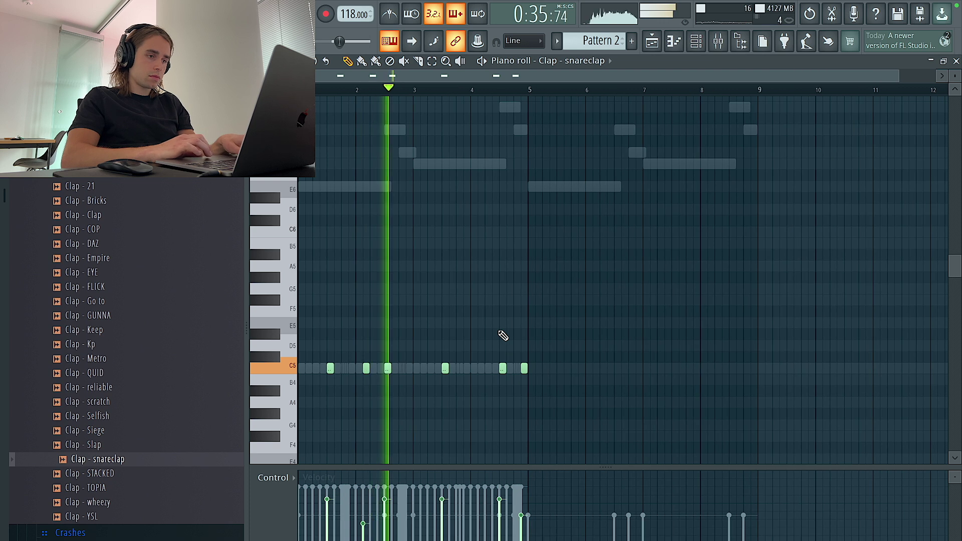
{"action": "key", "text": "ctrl+a"}
{"action": "key", "text": "ctrl+d"}
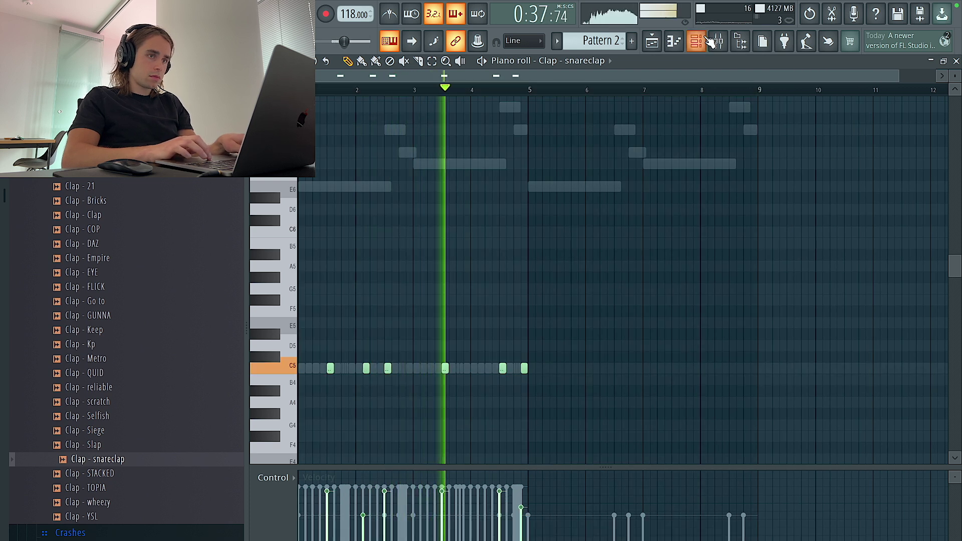
Route the hi-hat and snareclap channels to mixer tracks 10 and 11
{"action": "key", "text": "F6"}
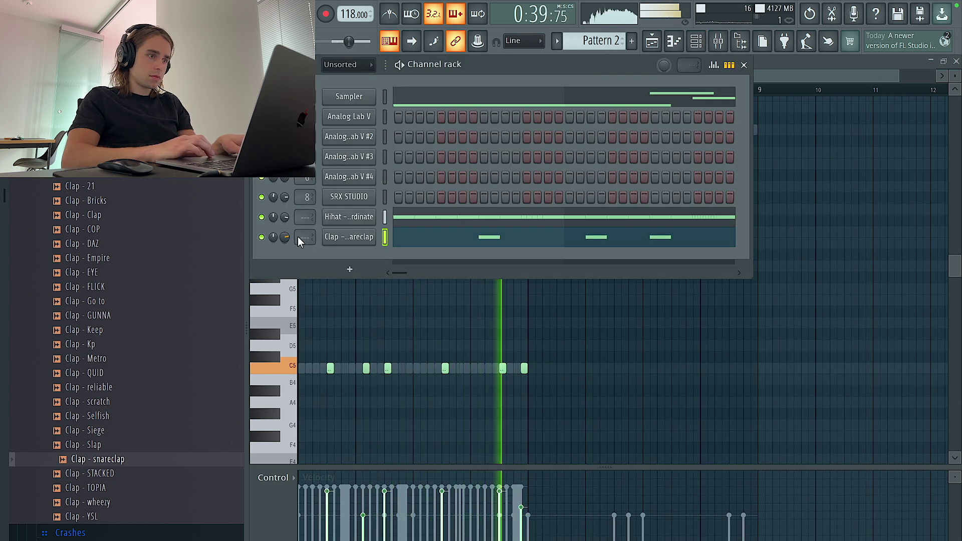
{"action": "left_click", "coordinate": [723, 43]}
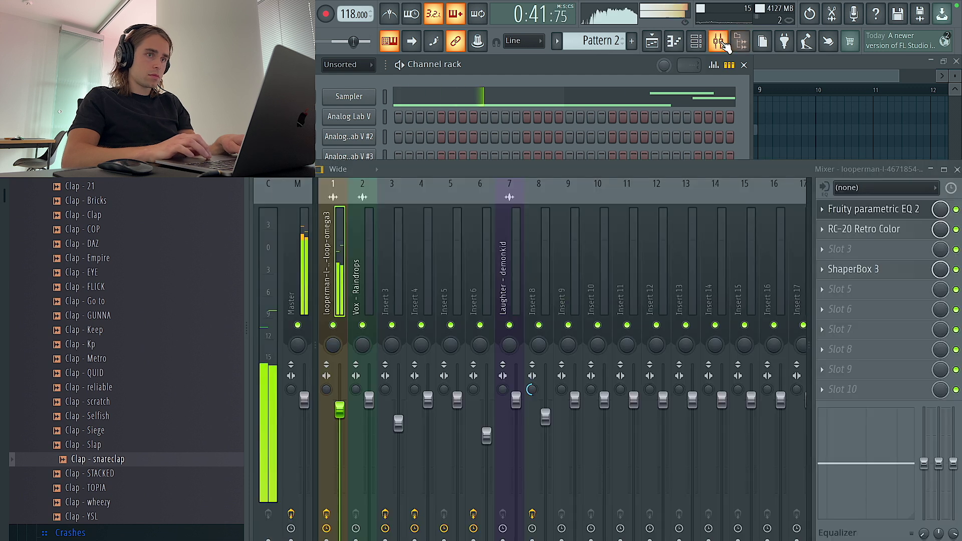
{"action": "left_click", "coordinate": [590, 288]}
{"action": "key", "text": "ctrl+l"}
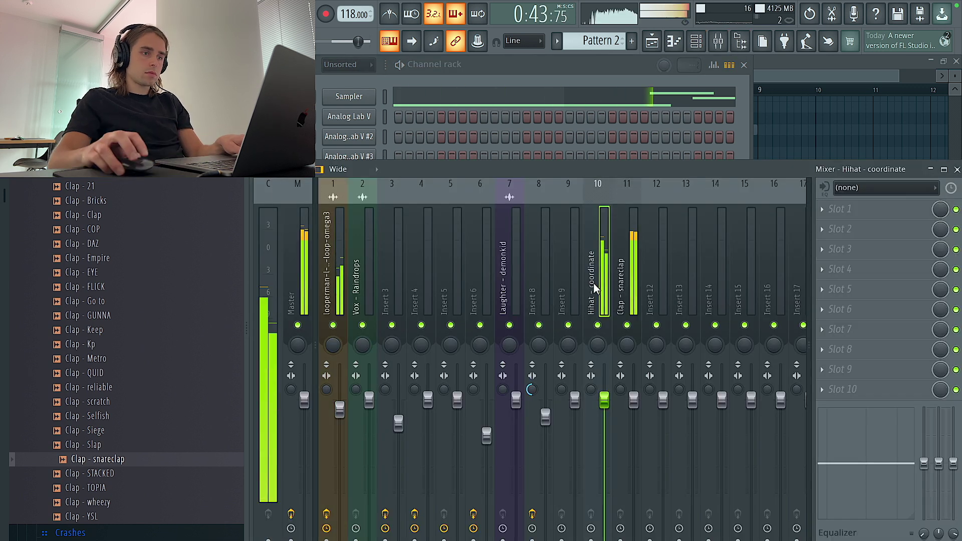
Load Gross Beat in slot 1 of the hi-hat track and flatten the dip in its time envelope
{"action": "left_click", "coordinate": [923, 221]}
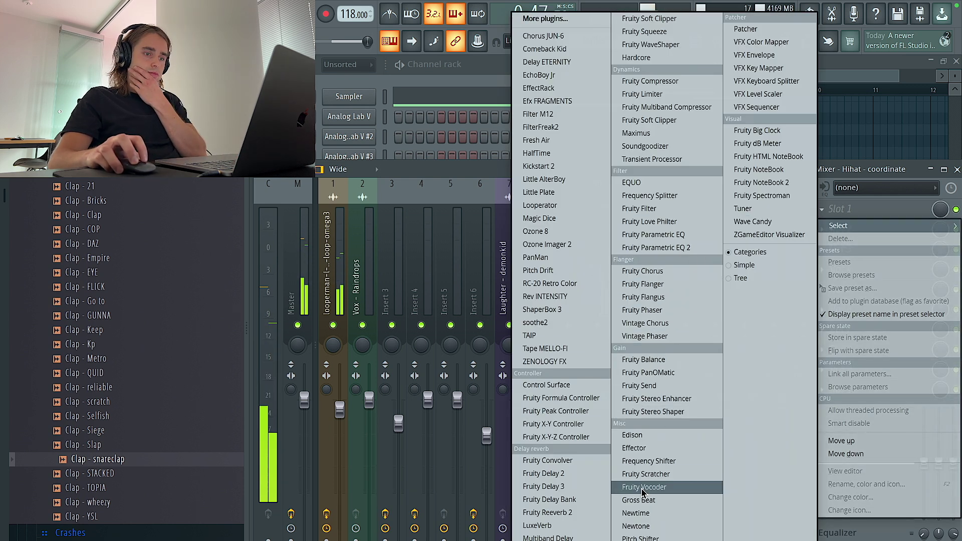
{"action": "left_click", "coordinate": [640, 501]}
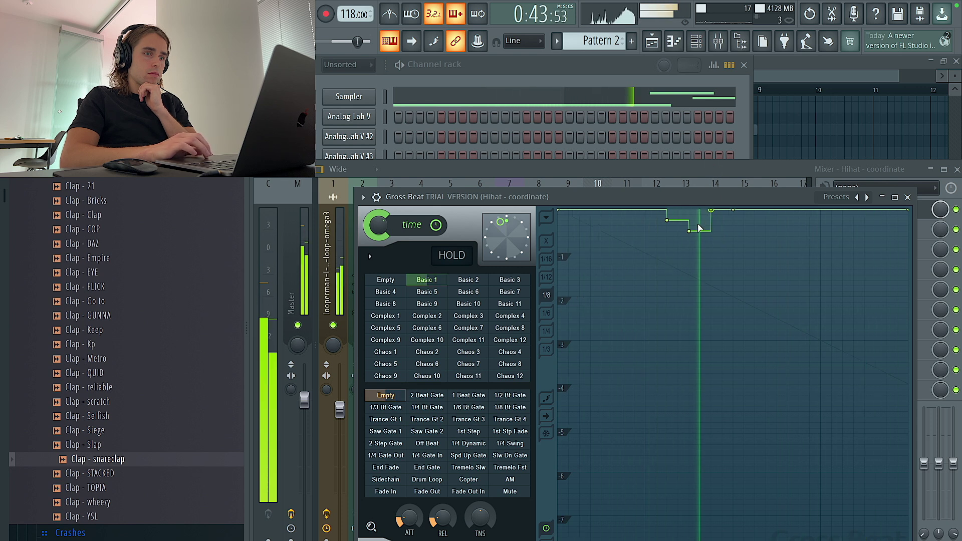
{"action": "left_click_drag", "start_coordinate": [671, 210], "coordinate": [670, 205]}
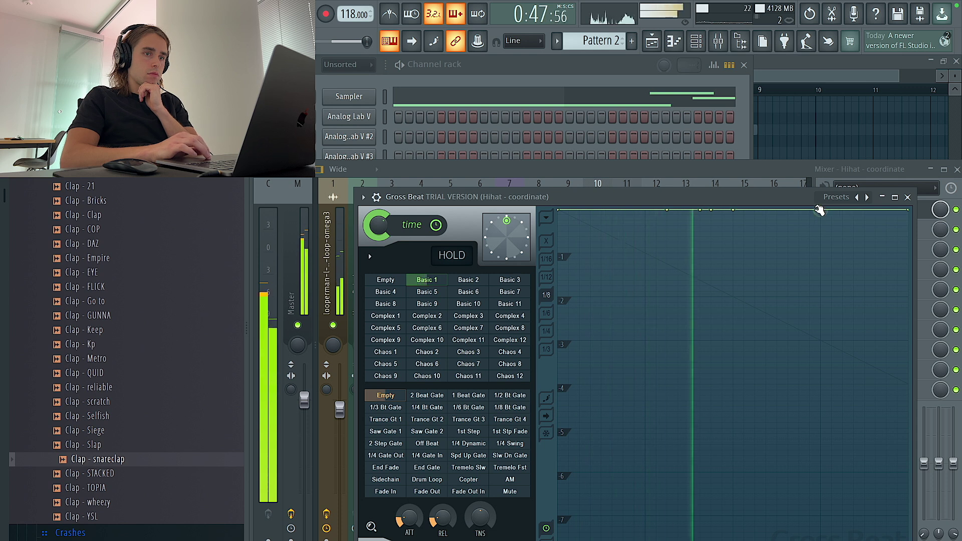
Shape the second half of the Gross Beat time envelope into a downward single-curve ramp reaching about line 1
{"action": "left_click_drag", "start_coordinate": [823, 237], "coordinate": [827, 255]}
{"action": "right_click", "coordinate": [824, 255]}
{"action": "left_click", "coordinate": [856, 323]}
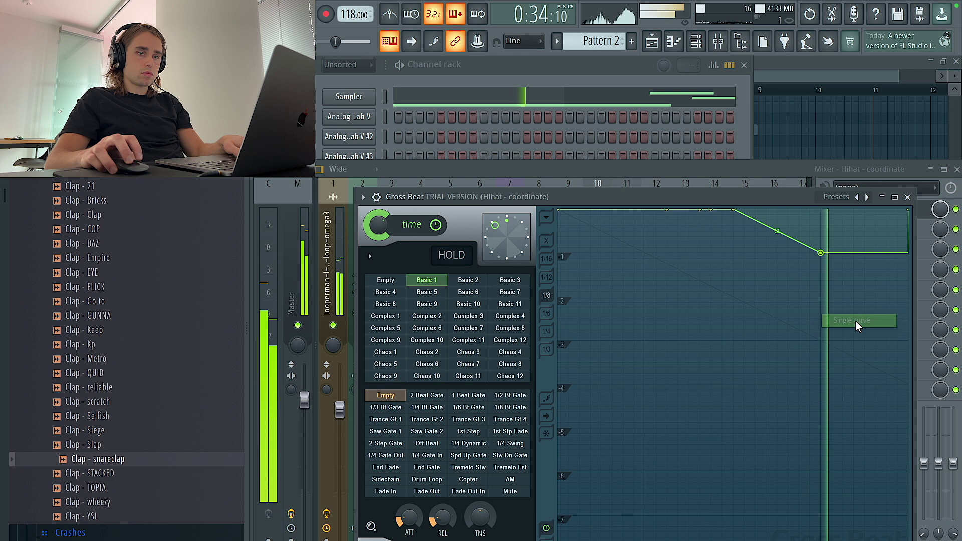
{"action": "right_click", "coordinate": [832, 253]}
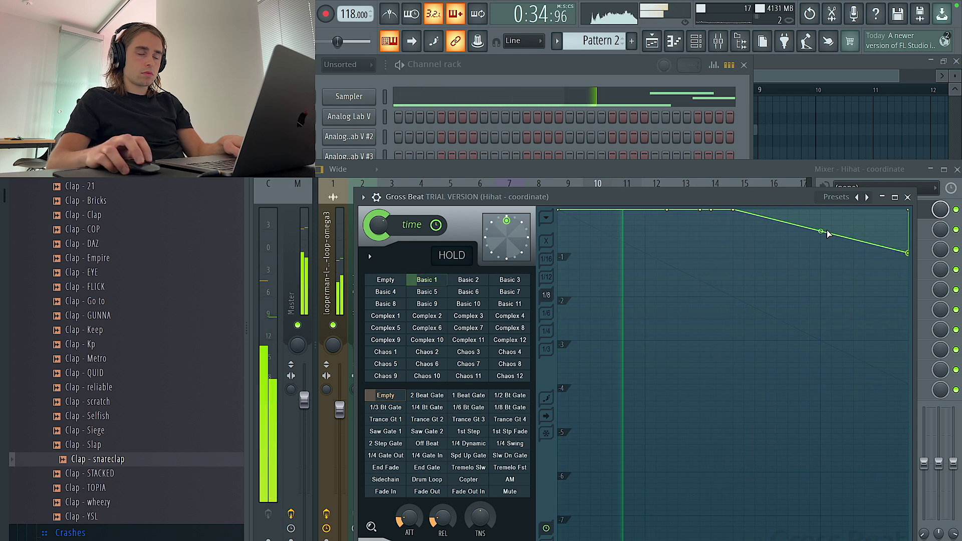
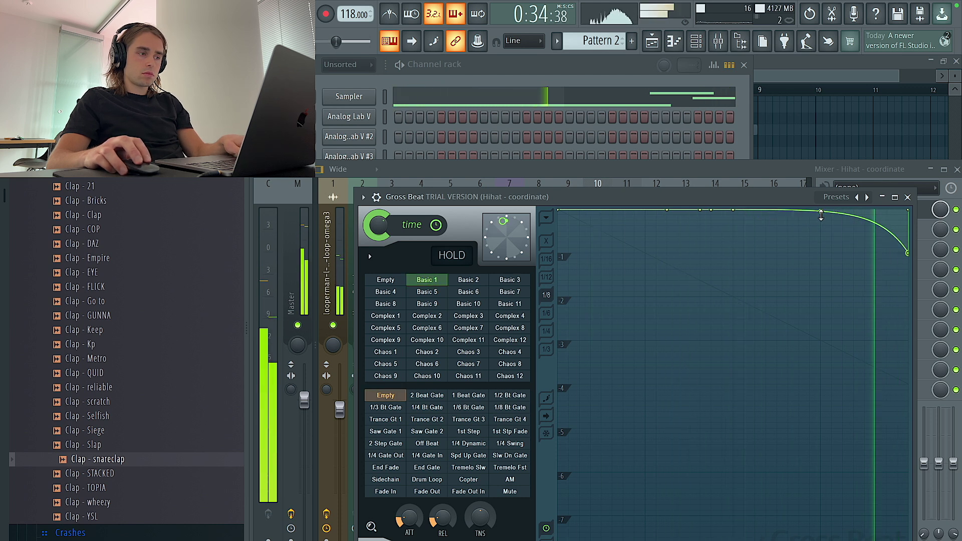
Try different bends and lengths for the ramp, settle on a straight slope to the envelope's end, and close Gross Beat
{"action": "left_click_drag", "start_coordinate": [821, 211], "coordinate": [821, 243]}
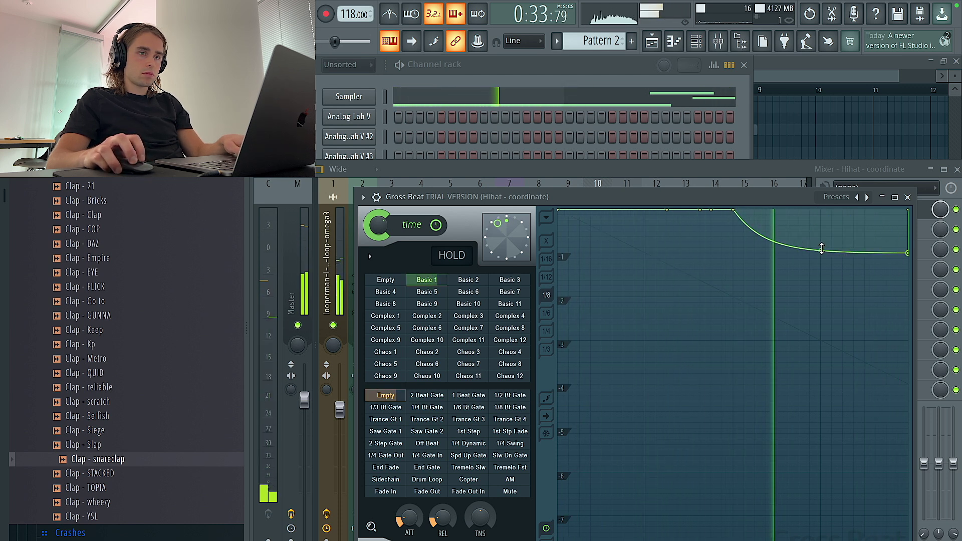
{"action": "left_click_drag", "start_coordinate": [822, 249], "coordinate": [821, 244]}
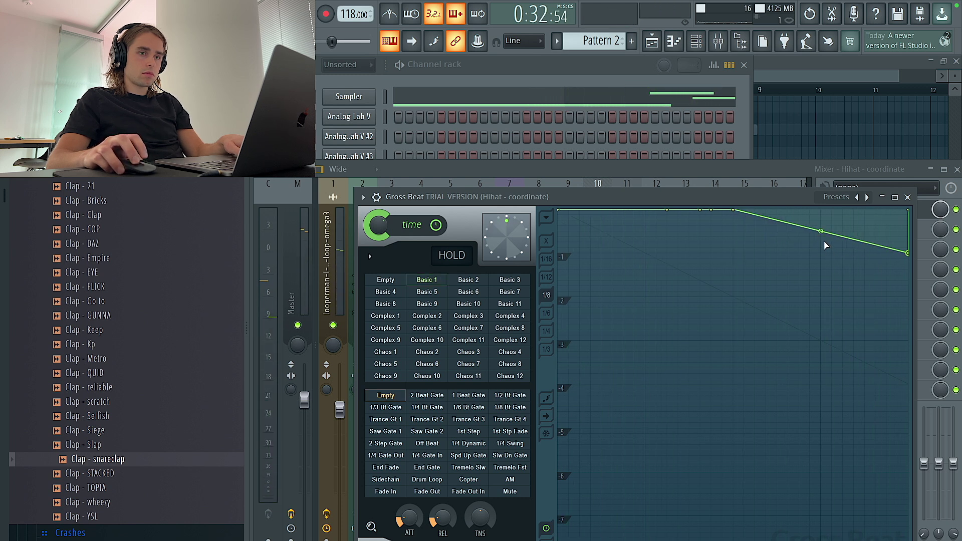
{"action": "left_click_drag", "start_coordinate": [735, 212], "coordinate": [810, 206]}
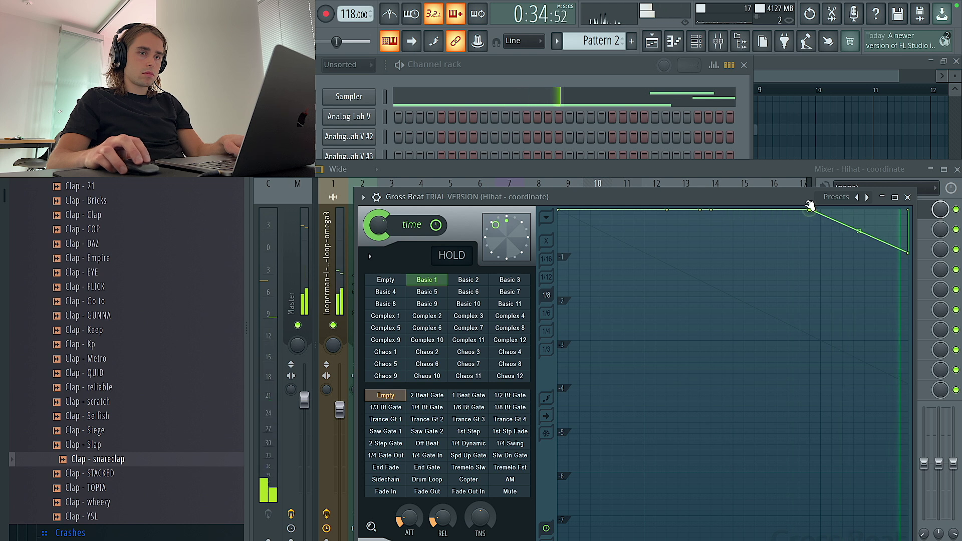
{"action": "key", "text": "space"}
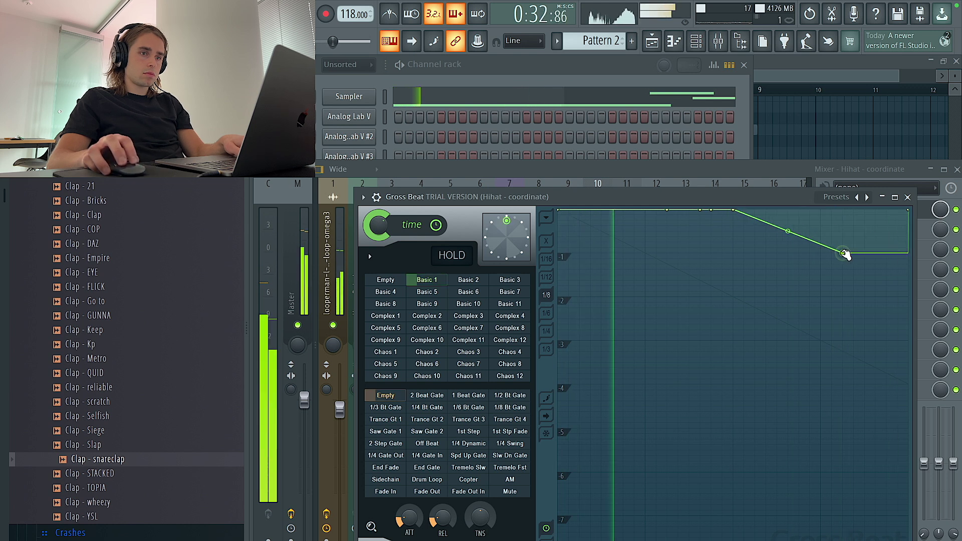
{"action": "left_click_drag", "start_coordinate": [847, 254], "coordinate": [910, 258]}
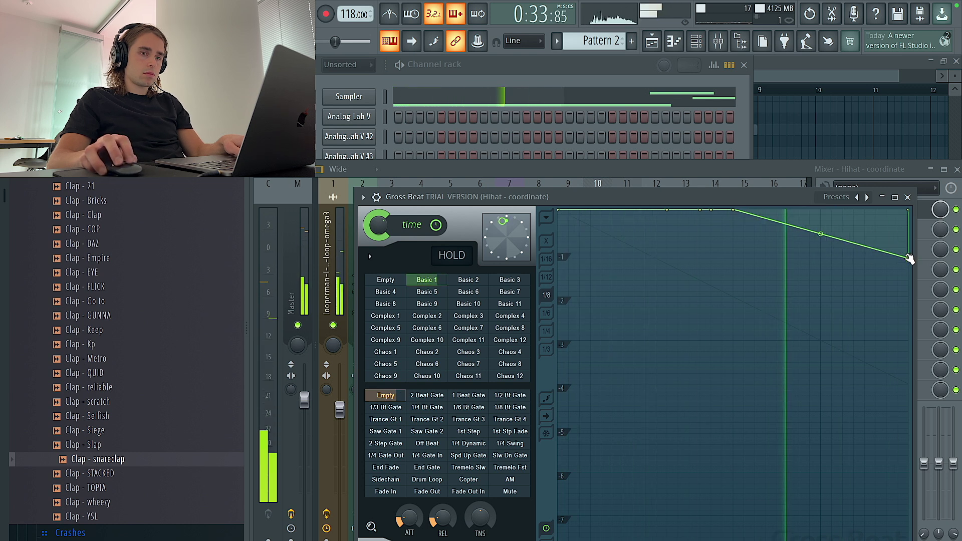
{"action": "left_click", "coordinate": [908, 197]}
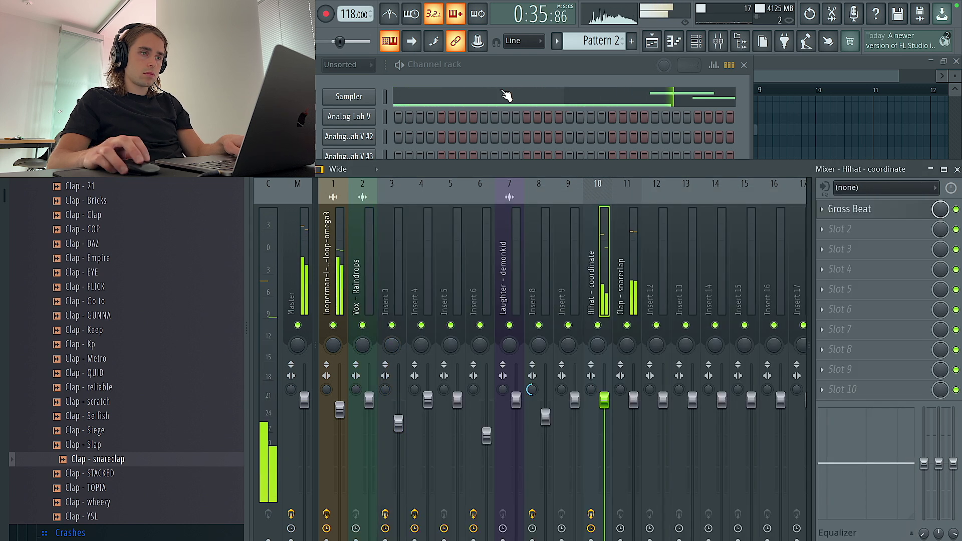
Try the hi-hat notes transposed down to A4 and return them to C5
{"action": "left_click", "coordinate": [488, 84]}
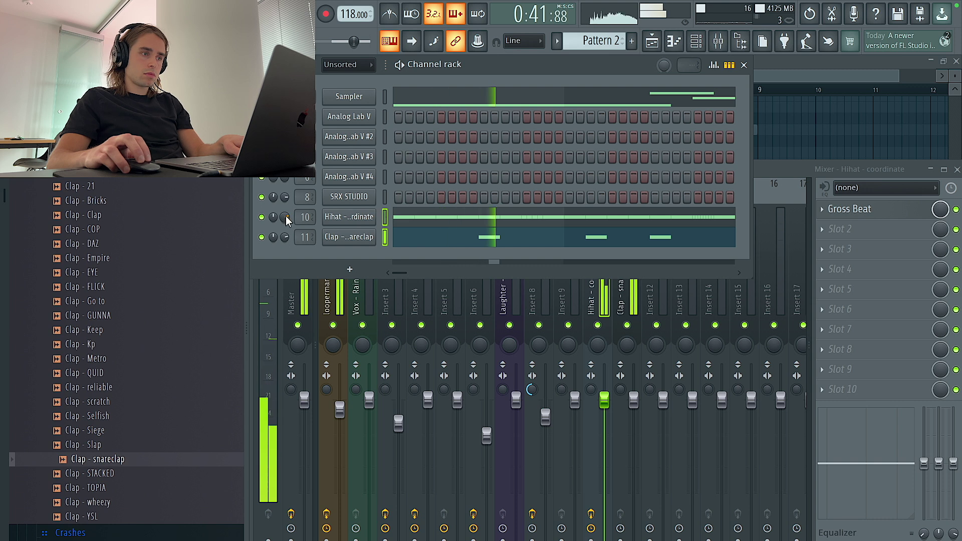
{"action": "right_click", "coordinate": [374, 215]}
{"action": "left_click", "coordinate": [406, 217]}
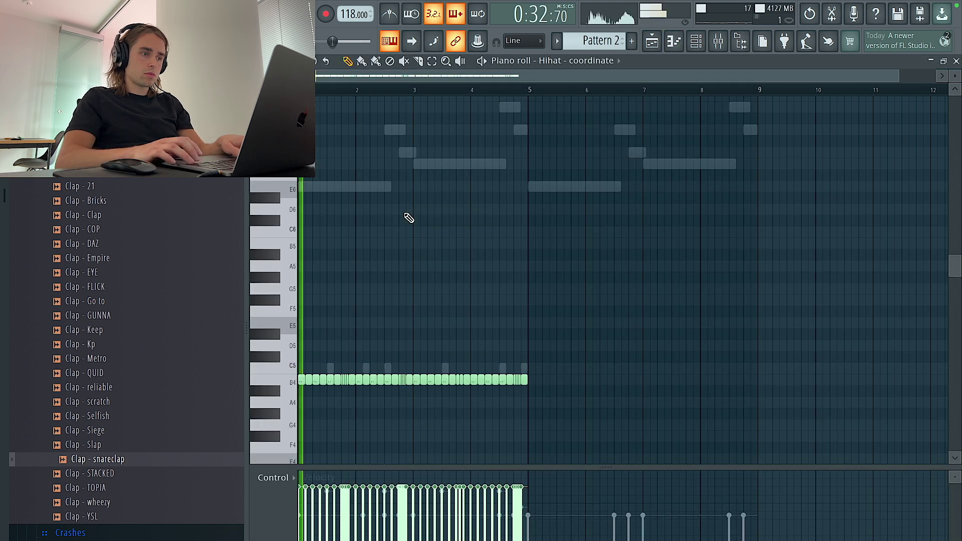
{"action": "key", "text": "Down"}
{"action": "key", "text": "Down"}
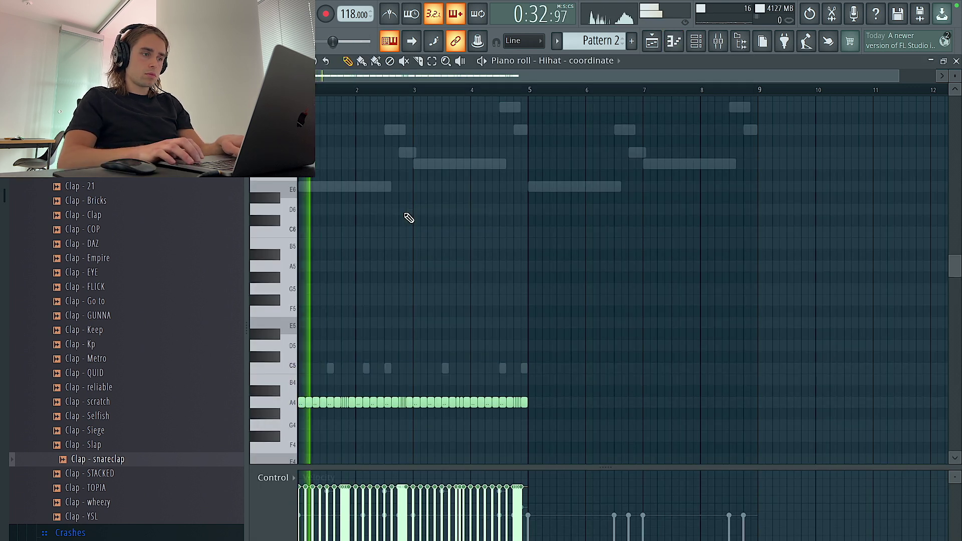
{"action": "scroll", "coordinate": [409, 218], "scroll_direction": "down", "scroll_amount": 3}
{"action": "scroll", "coordinate": [409, 218], "scroll_direction": "down", "scroll_amount": 1}
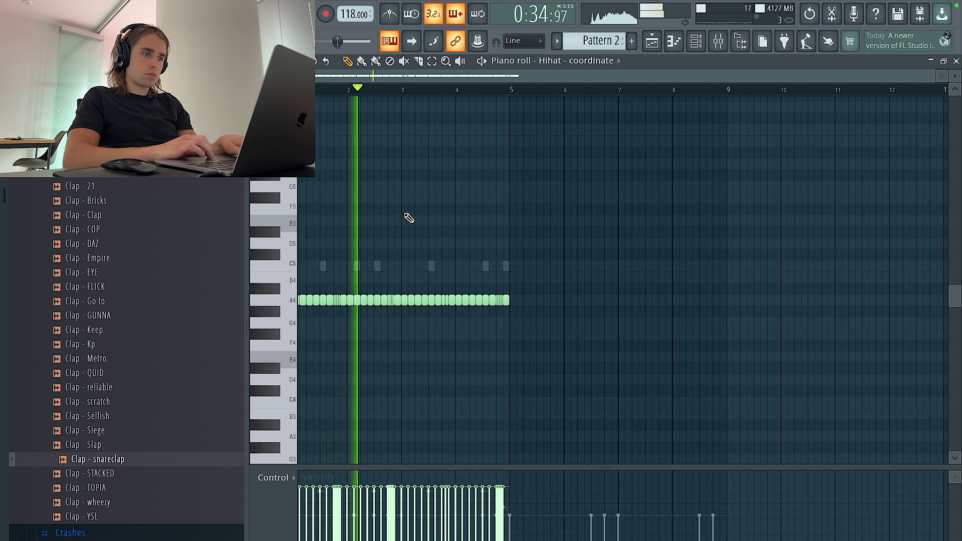
{"action": "key", "text": "Up"}
{"action": "key", "text": "Up"}
{"action": "key", "text": "Up"}
{"action": "key", "text": "space"}
Replace the hi-hat channel's sample, trying Hihat - BR and switching to Hihat - 3AM
{"action": "scroll", "coordinate": [215, 245], "scroll_direction": "up", "scroll_amount": 2}
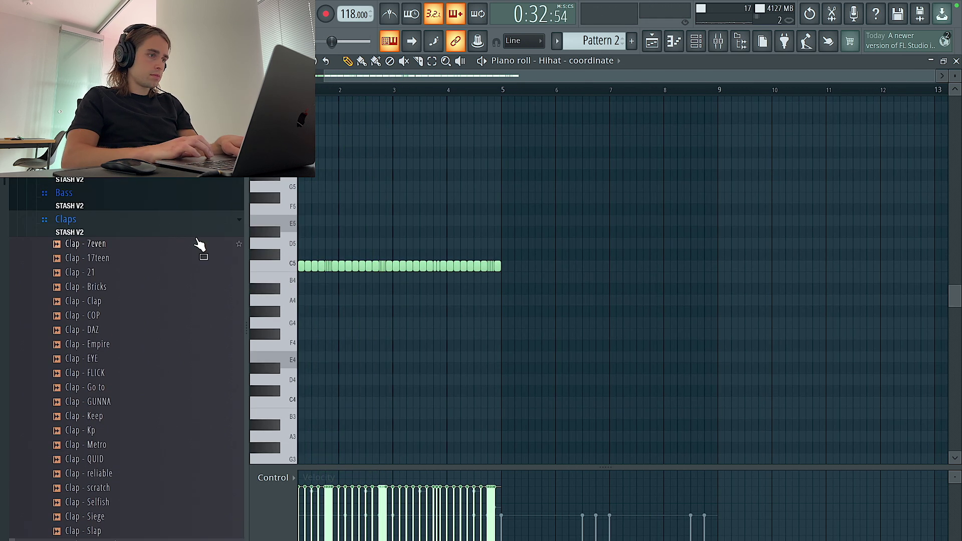
{"action": "left_click", "coordinate": [140, 220]}
{"action": "left_click", "coordinate": [110, 330]}
{"action": "left_click", "coordinate": [110, 332]}
{"action": "left_click", "coordinate": [110, 306]}
{"action": "left_click", "coordinate": [110, 249]}
{"action": "left_click", "coordinate": [115, 220]}
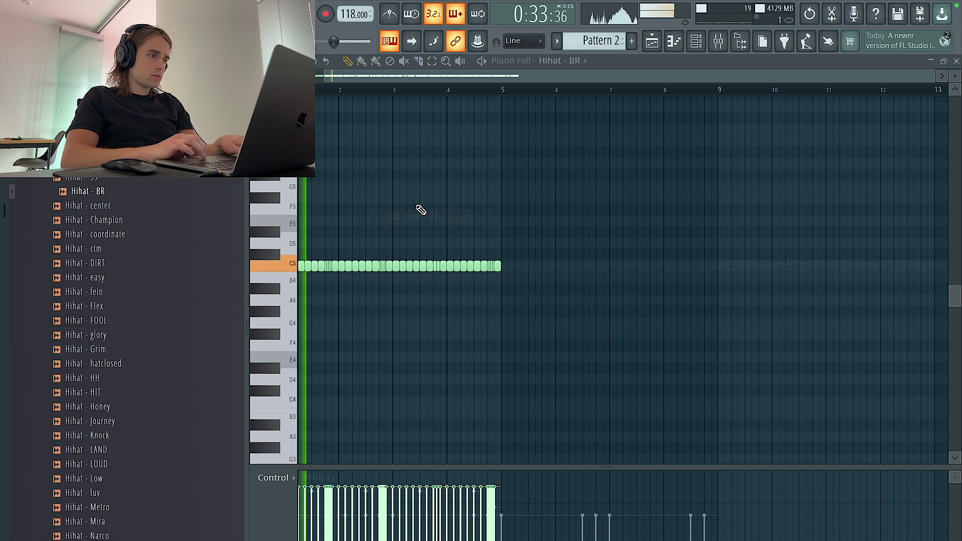
{"action": "left_click_drag", "start_coordinate": [421, 210], "coordinate": [421, 211]}
{"action": "key", "text": "shift+Up"}
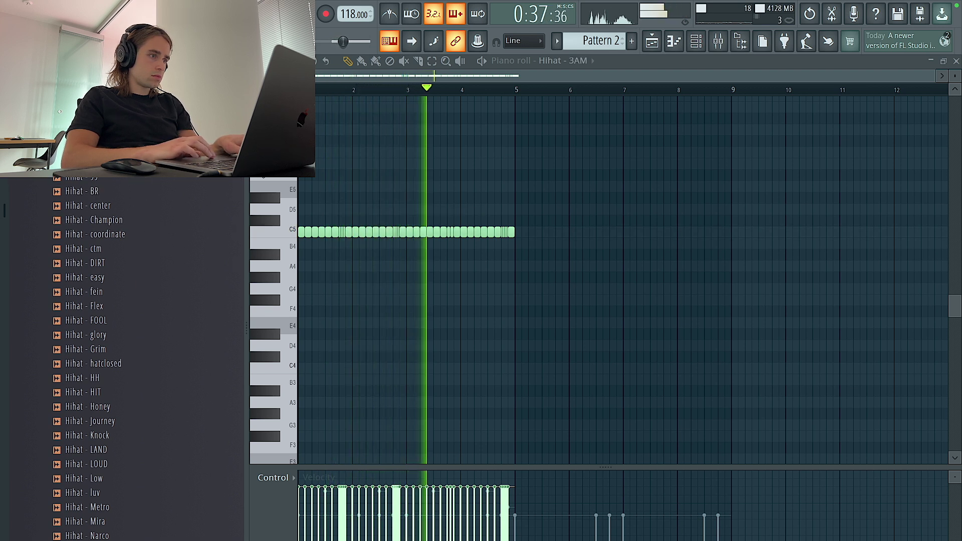
Try the Hihat - 4 sample, return to Hihat - 3AM, and try its notes an octave lower at C4
{"action": "key", "text": "shift+Down"}
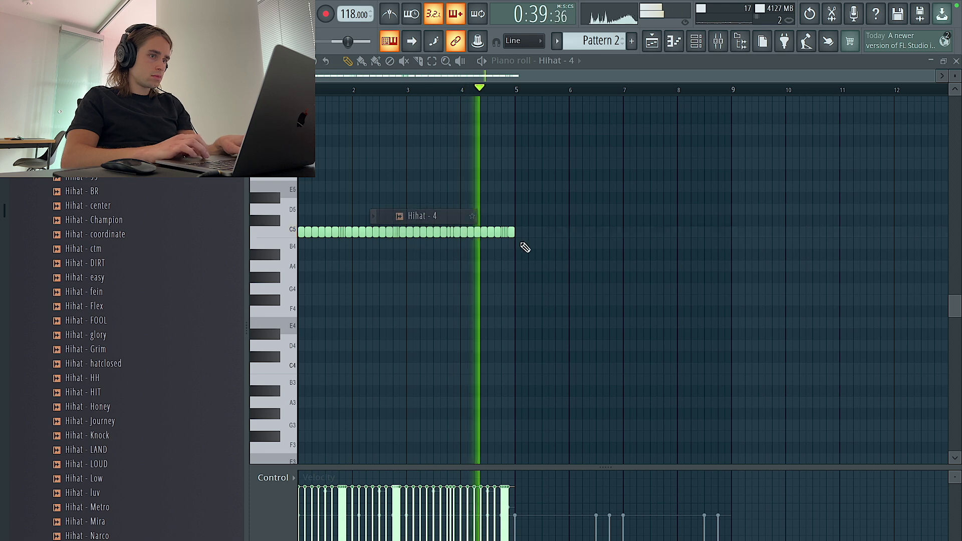
{"action": "key", "text": "shift+Up"}
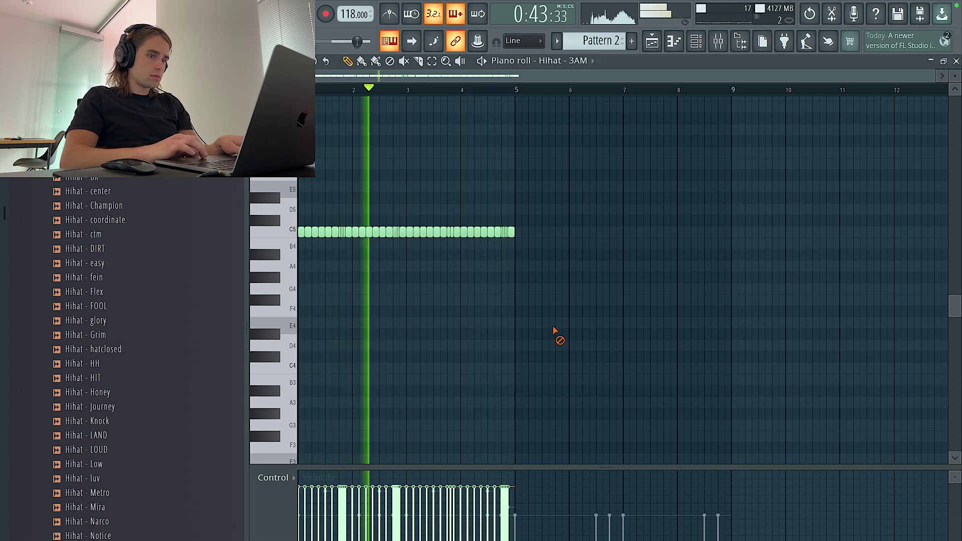
{"action": "key", "text": "ctrl+Down"}
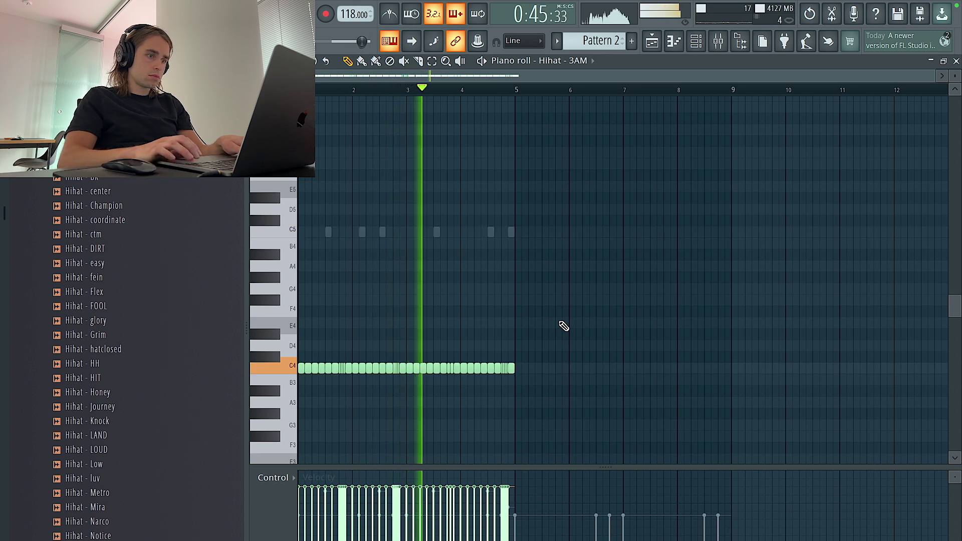
{"action": "key", "text": "ctrl+Up"}
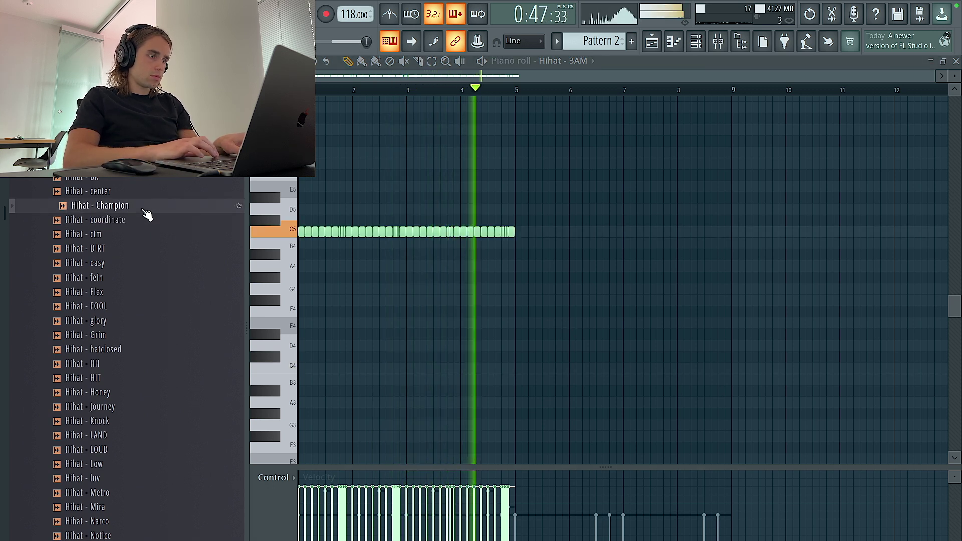
Try Hihat - Low on the hi-hat channel, and add Hihat - LOUD as a new channel below the clap
{"action": "left_click", "coordinate": [143, 468]}
{"action": "key", "text": "Return"}
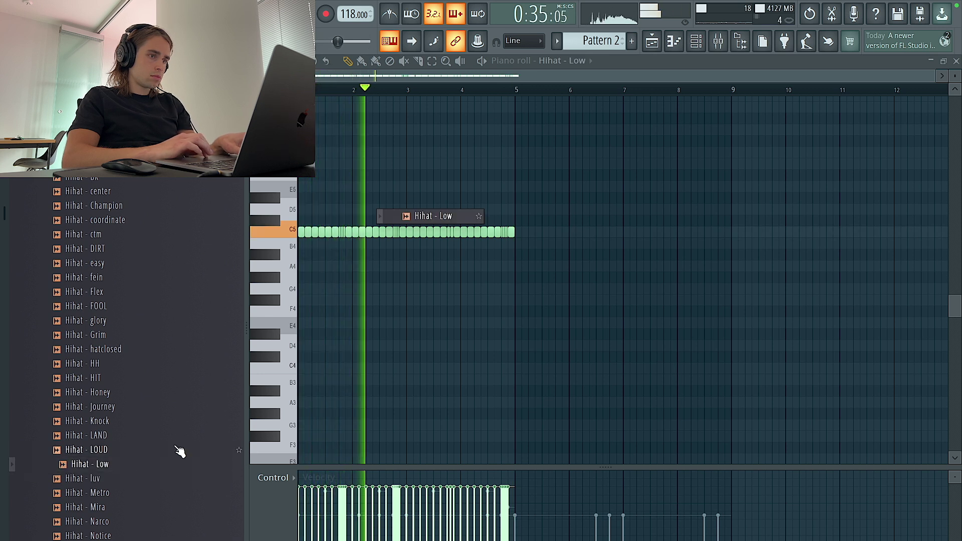
{"action": "key", "text": "F6"}
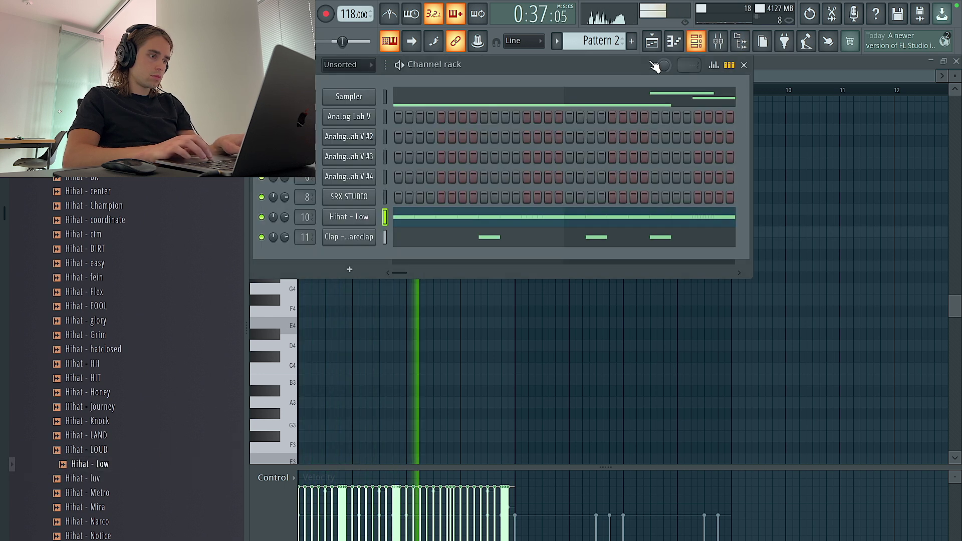
{"action": "left_click", "coordinate": [116, 449]}
{"action": "left_click_drag", "start_coordinate": [121, 454], "coordinate": [356, 265]}
Try Hihat - 4 on mixer track 10's hi-hat channel and switch back to Hihat - 3AM
{"action": "left_click", "coordinate": [386, 217]}
{"action": "left_click", "coordinate": [150, 111]}
{"action": "key", "text": "Return"}
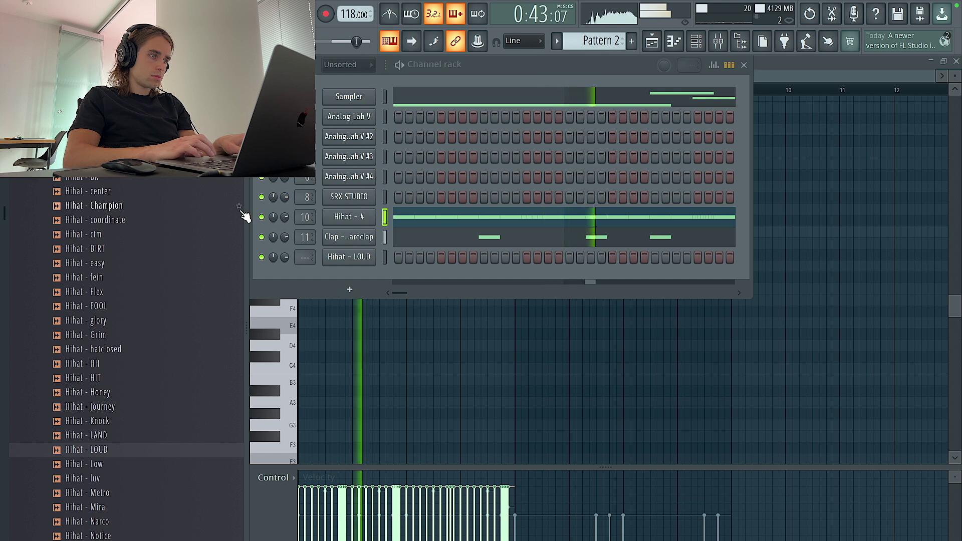
{"action": "scroll", "coordinate": [330, 219], "scroll_direction": "up", "scroll_amount": 1}
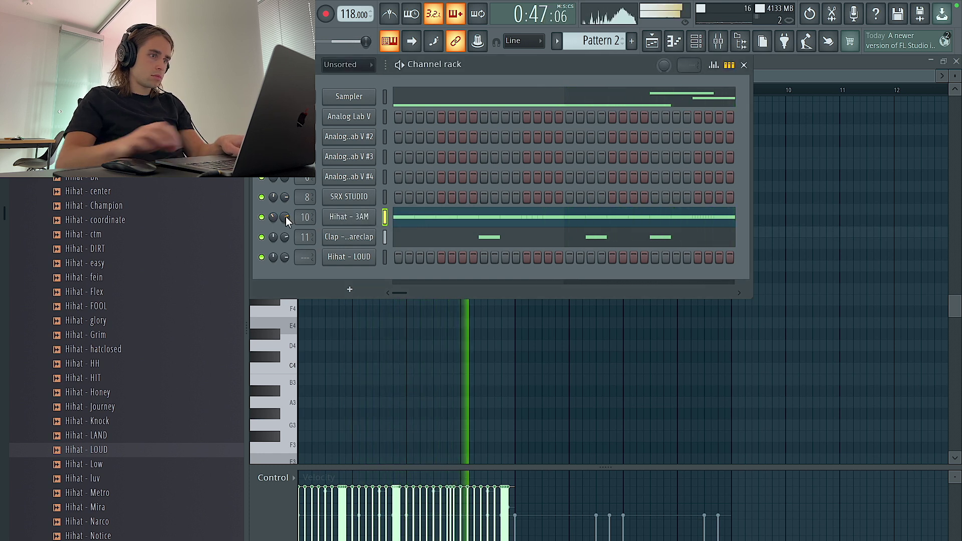
Program Hihat - LOUD hits on steps 1, 3, 13, 15, 29 and 31
{"action": "left_click", "coordinate": [399, 257]}
{"action": "left_click", "coordinate": [420, 258]}
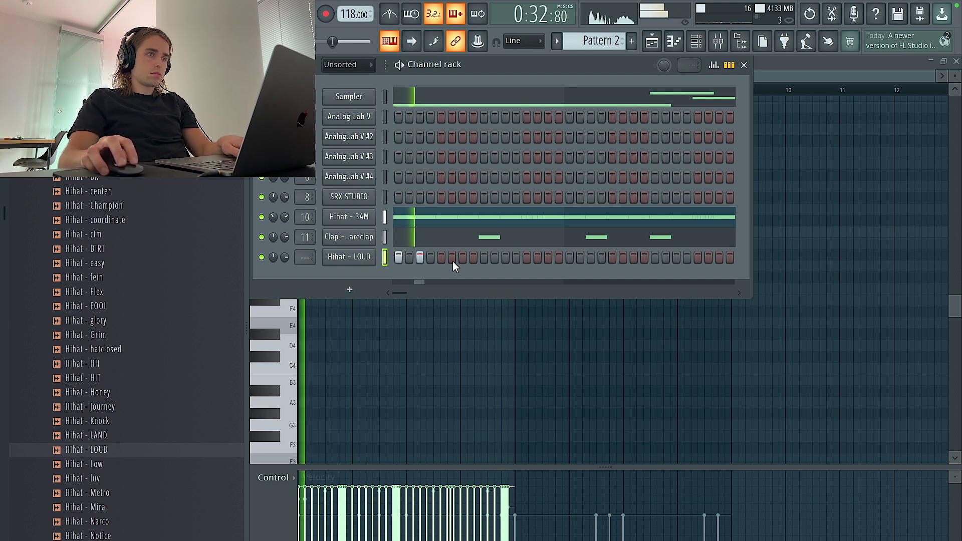
{"action": "left_click", "coordinate": [527, 257]}
{"action": "left_click", "coordinate": [548, 257]}
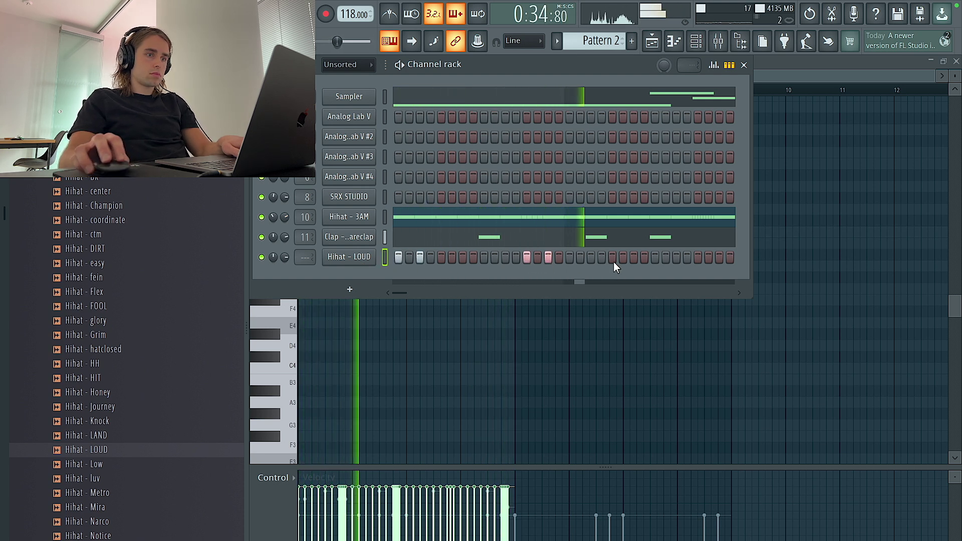
{"action": "left_click", "coordinate": [698, 258]}
{"action": "left_click", "coordinate": [719, 257]}
Duplicate the Hihat - LOUD notes into bars 3 and 4 in the piano roll and quantize all its notes
{"action": "right_click", "coordinate": [363, 257]}
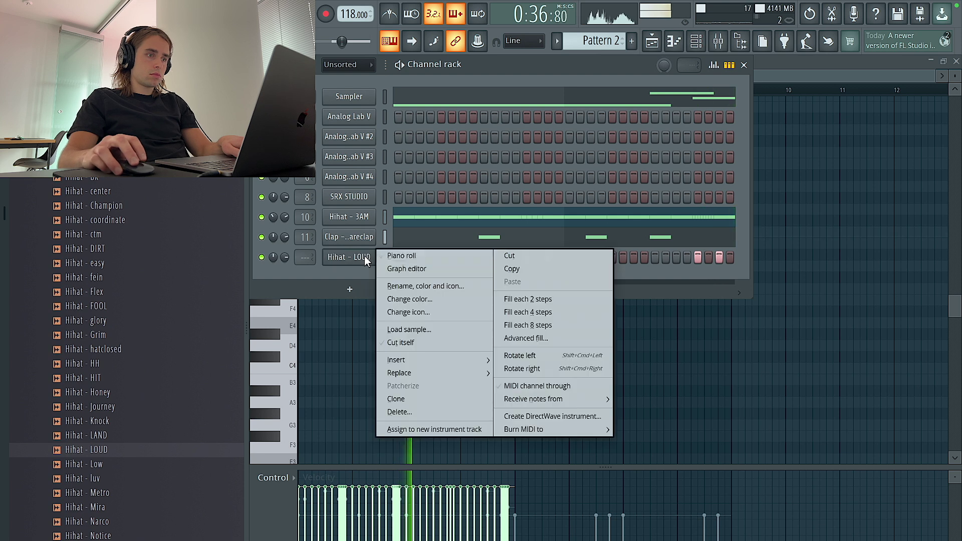
{"action": "left_click", "coordinate": [405, 256]}
{"action": "key", "text": "ctrl+a"}
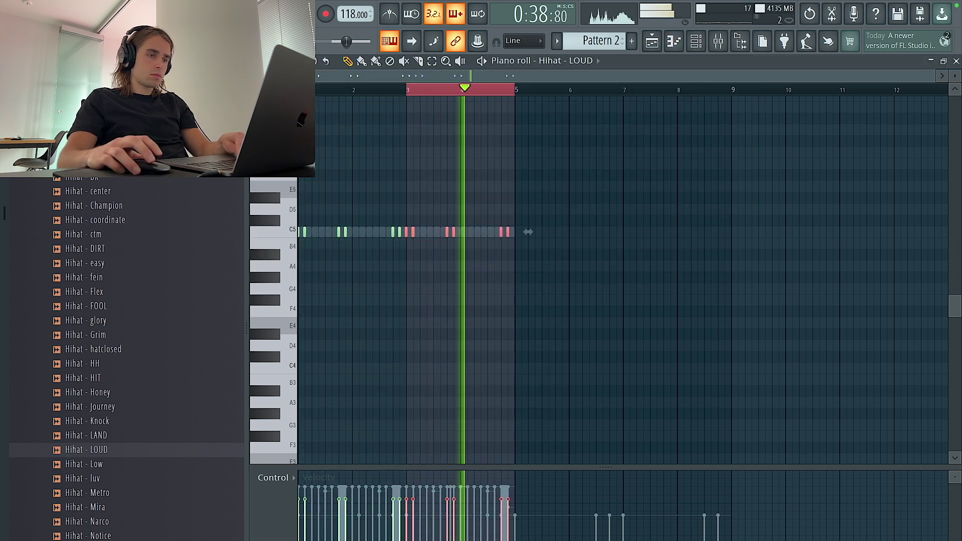
{"action": "key", "text": "ctrl+d"}
{"action": "key", "text": "ctrl+q"}
Try the Hihat - 3AM notes transposed down three semitones to A4
{"action": "left_click", "coordinate": [697, 44]}
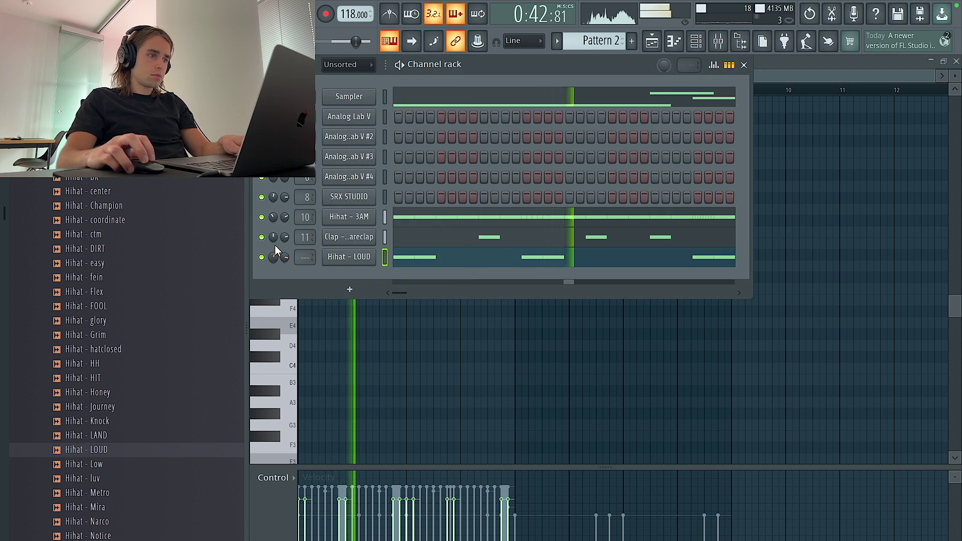
{"action": "left_click", "coordinate": [409, 217]}
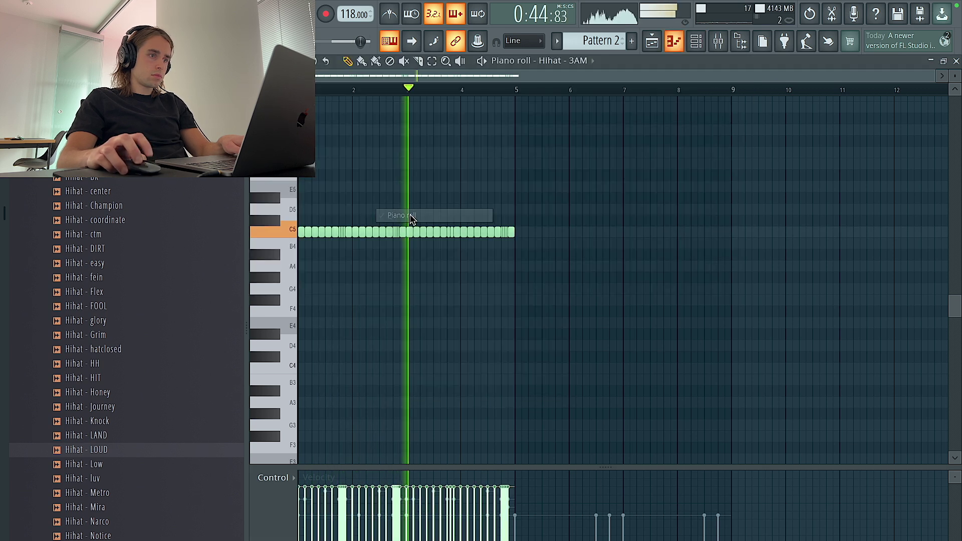
{"action": "key", "text": "shift+Down"}
{"action": "key", "text": "shift+Down"}
{"action": "key", "text": "shift+Down"}
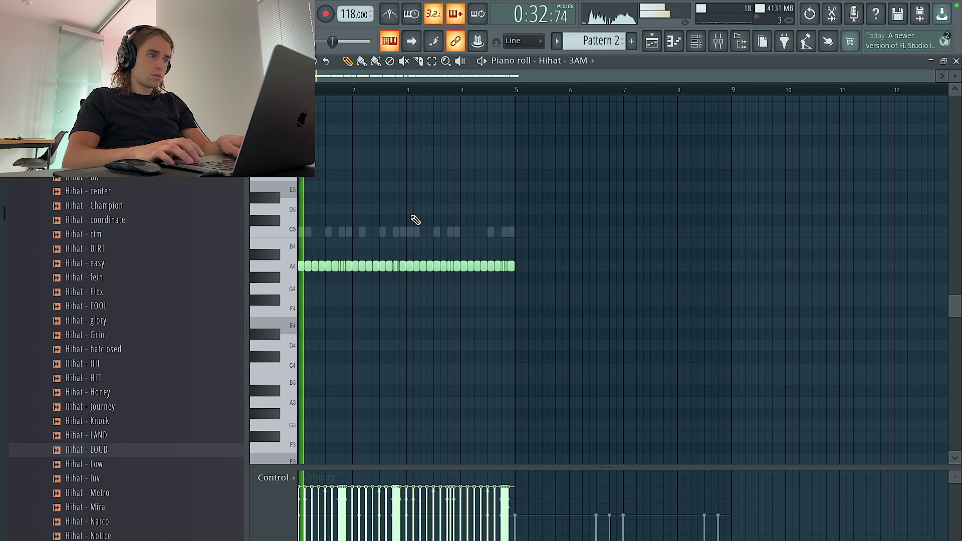
{"action": "left_click", "coordinate": [693, 46]}
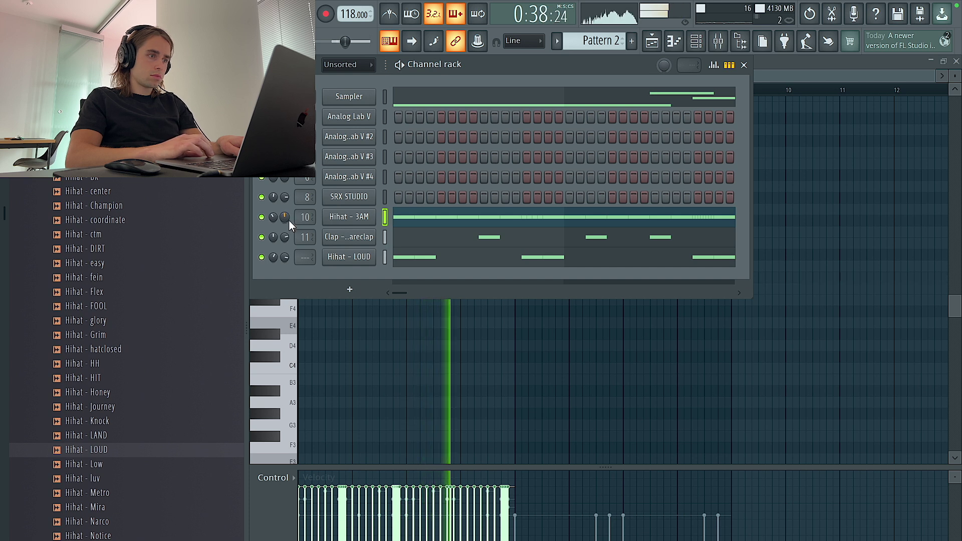
Audition the Hihat - 3AM notes at C4, and transpose them back up an octave to C5
{"action": "right_click", "coordinate": [376, 347]}
{"action": "key", "text": "shift+Up"}
{"action": "key", "text": "shift+Up"}
{"action": "key", "text": "shift+Up"}
{"action": "key", "text": "shift+Up"}
{"action": "key", "text": "space"}
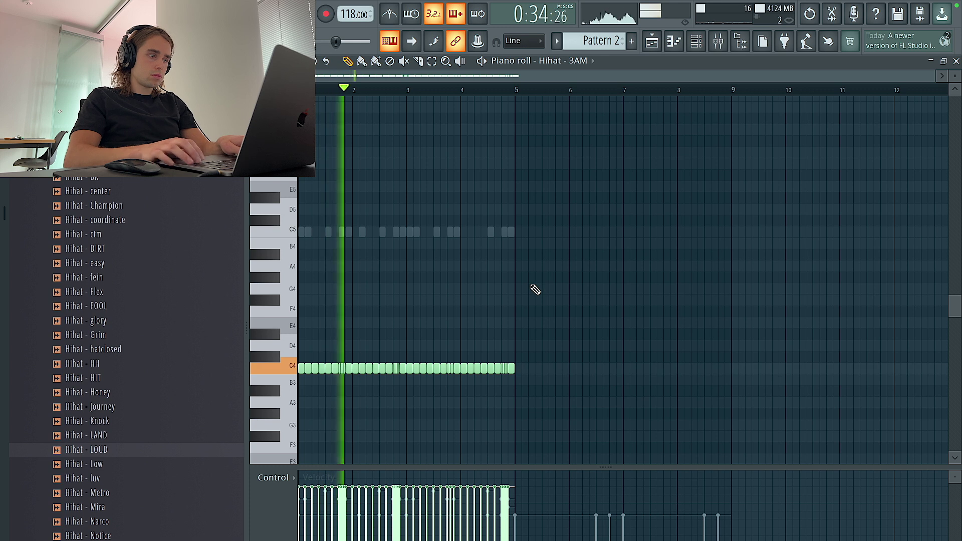
{"action": "key", "text": "ctrl+Up"}
{"action": "key", "text": "space"}
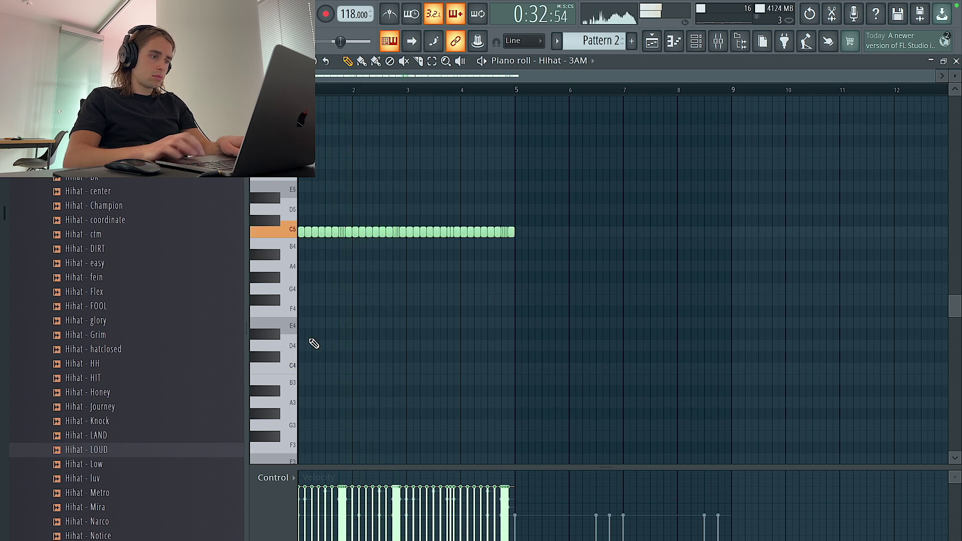
Replace the main hi-hat channel's sample with Hihat - coordinate from the Hihats folder
{"action": "left_click", "coordinate": [161, 480]}
{"action": "scroll", "coordinate": [162, 480], "scroll_direction": "down", "scroll_amount": 4}
{"action": "left_click", "coordinate": [160, 452]}
{"action": "key", "text": "Down"}
{"action": "key", "text": "Down"}
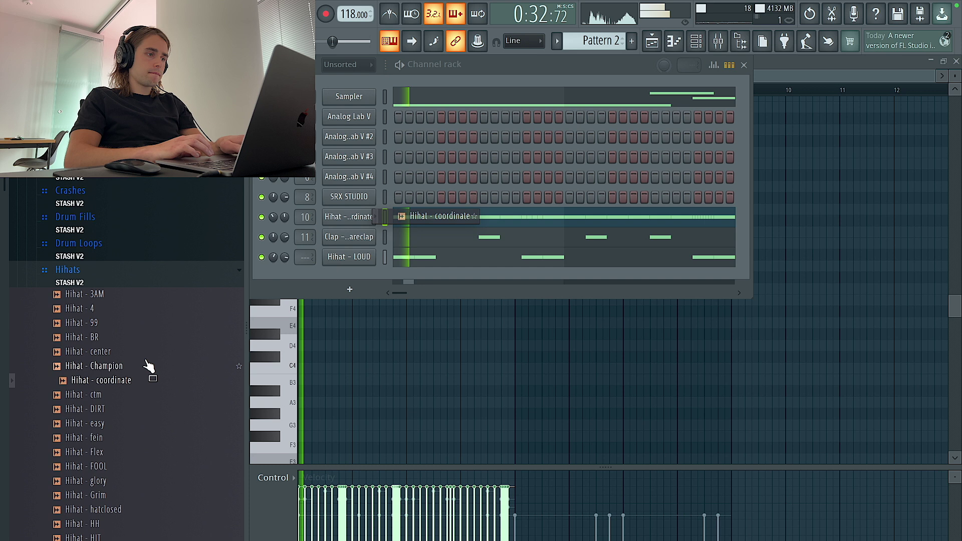
{"action": "left_click", "coordinate": [408, 334]}
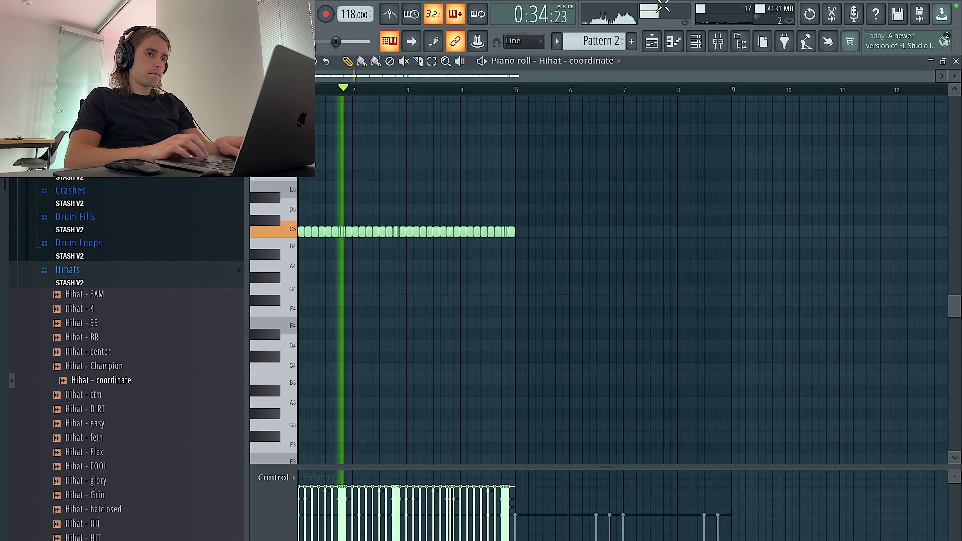
Try the Hihat - coordinate notes an octave lower at C4 and return them to C5
{"action": "left_click", "coordinate": [696, 50]}
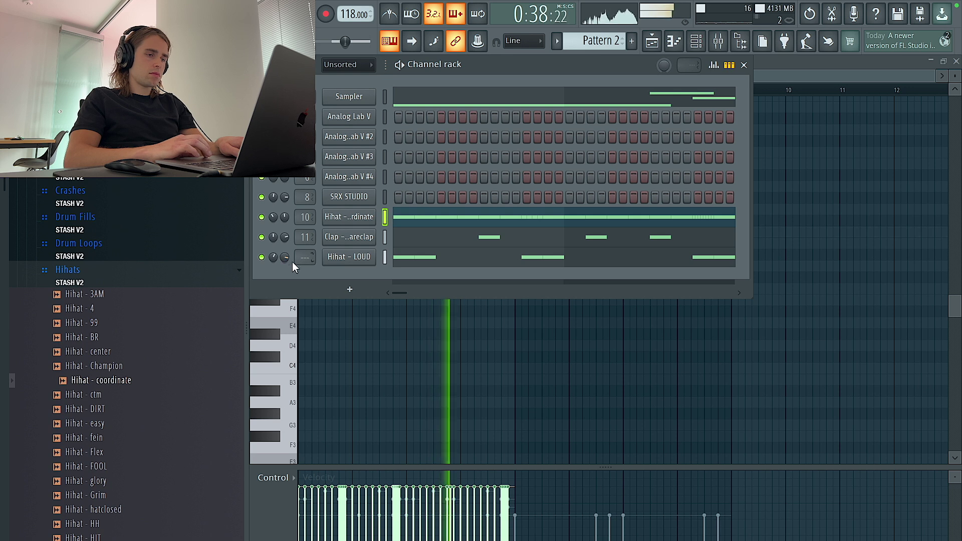
{"action": "right_click", "coordinate": [357, 222]}
{"action": "left_click", "coordinate": [408, 222]}
{"action": "right_click", "coordinate": [358, 220]}
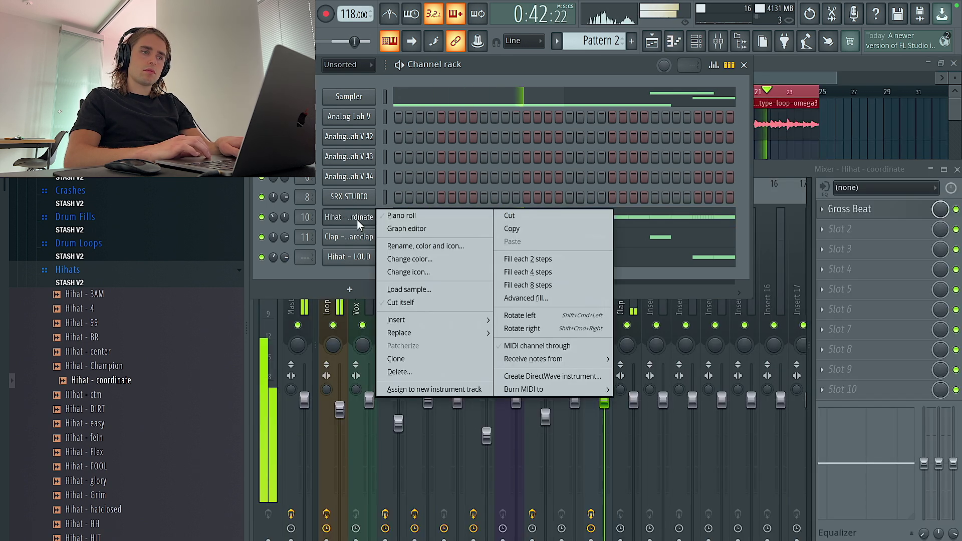
{"action": "left_click", "coordinate": [409, 219]}
{"action": "key", "text": "ctrl+Down"}
{"action": "key", "text": "space"}
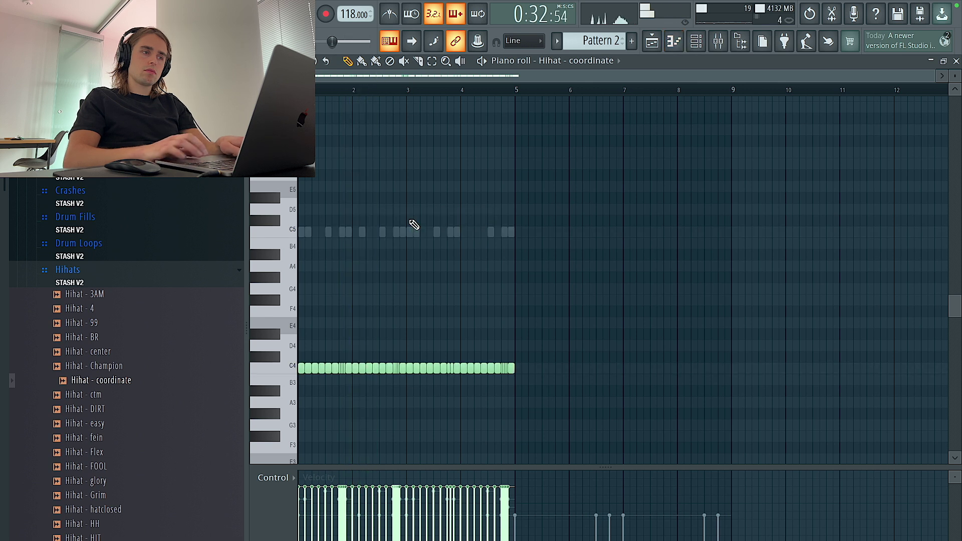
{"action": "key", "text": "ctrl+Up"}
{"action": "key", "text": "space"}
Open the Hihat - LOUD notes and transpose the pair at the start of bar 1 down an octave to C4
{"action": "left_click", "coordinate": [696, 41]}
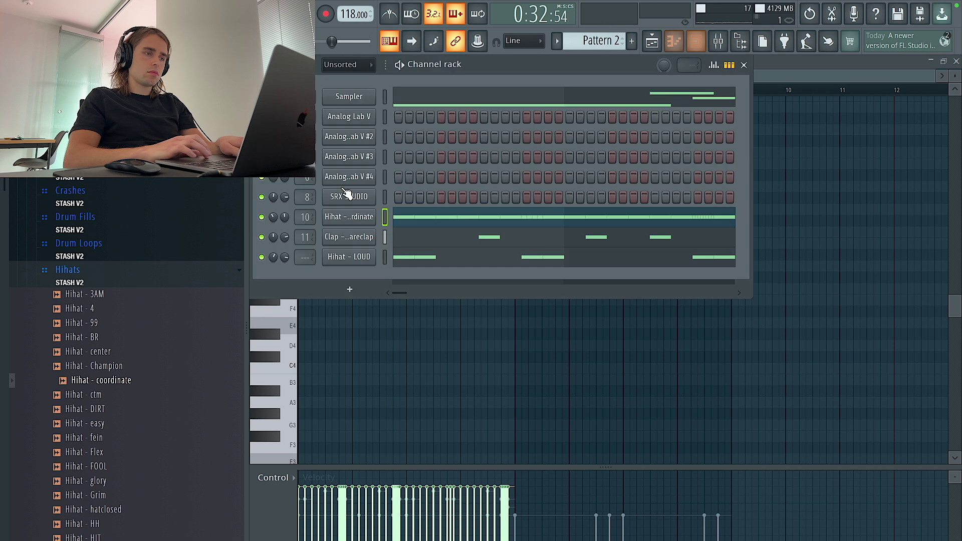
{"action": "right_click", "coordinate": [284, 217]}
{"action": "left_click", "coordinate": [295, 222]}
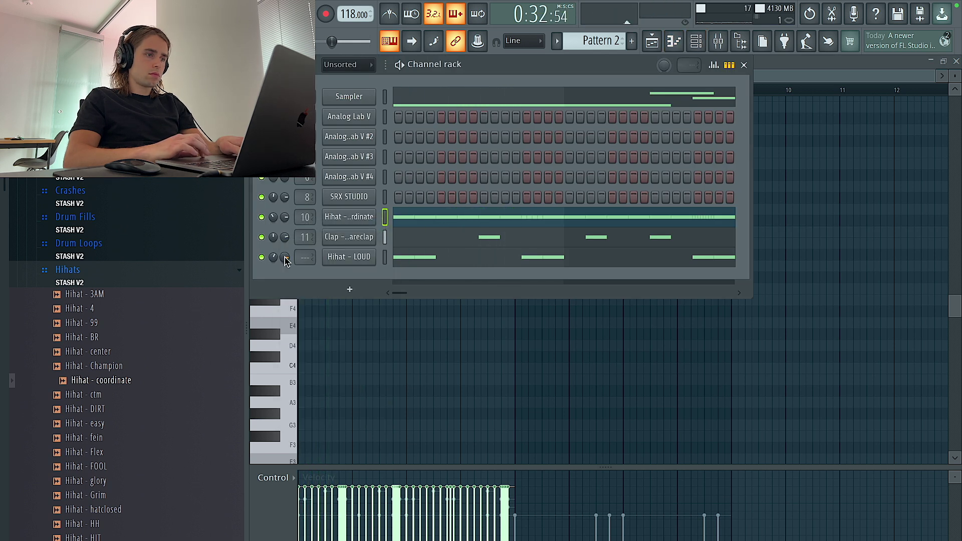
{"action": "right_click", "coordinate": [353, 266]}
{"action": "left_click", "coordinate": [357, 257]}
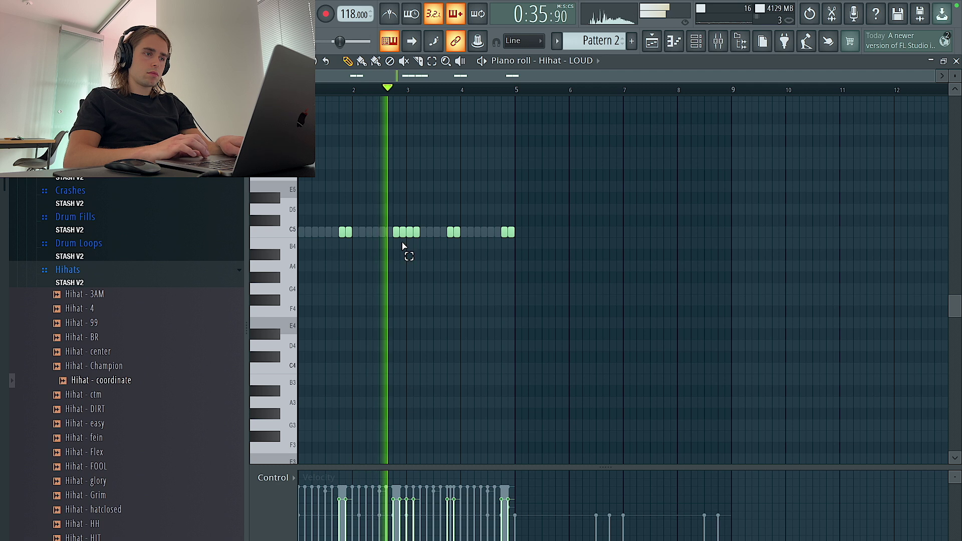
{"action": "left_click_drag", "start_coordinate": [424, 243], "coordinate": [242, 230]}
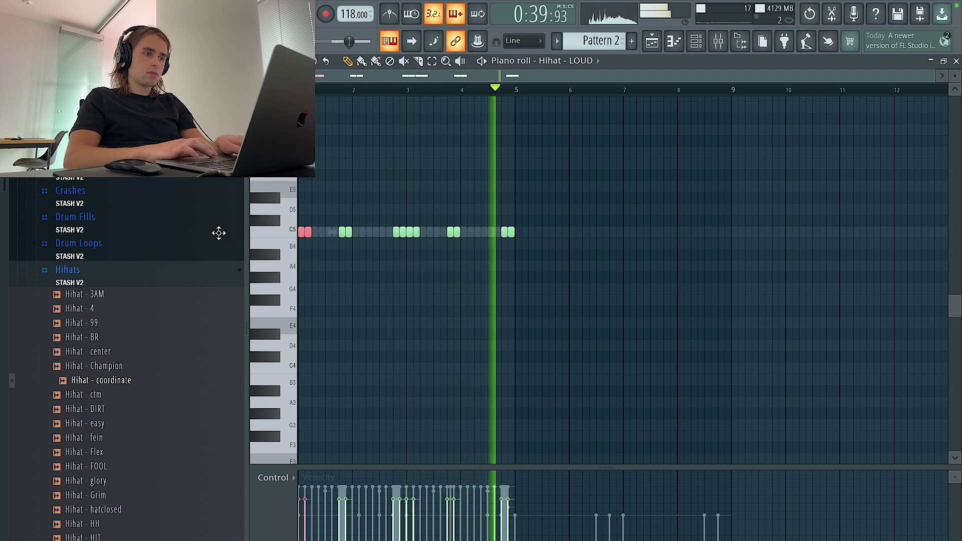
{"action": "key", "text": "space"}
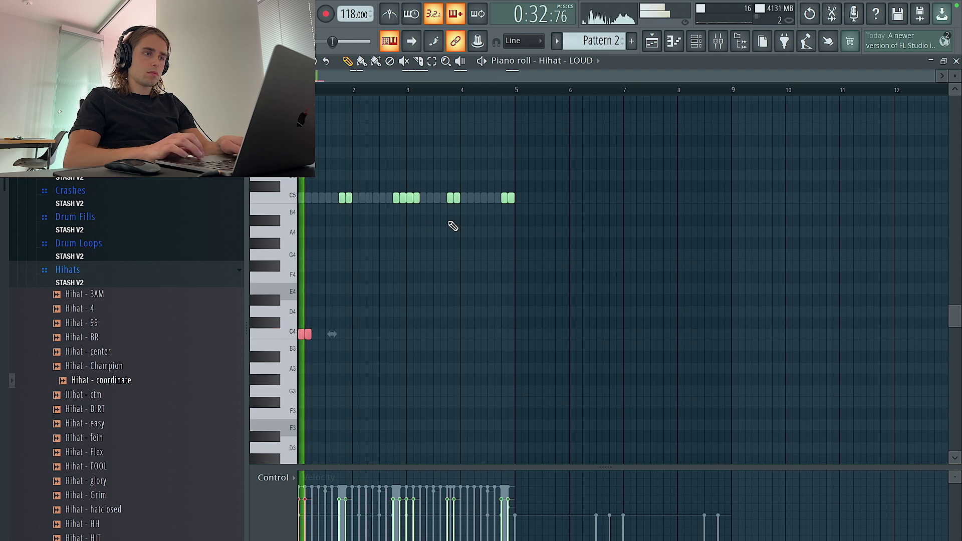
Transpose the Hihat - LOUD pair at the start of bar 3 down to C4 and slightly lower all note velocities
{"action": "left_click_drag", "start_coordinate": [424, 206], "coordinate": [408, 196]}
{"action": "key", "text": "ctrl+Down"}
{"action": "left_click", "coordinate": [416, 276], "text": "ctrl"}
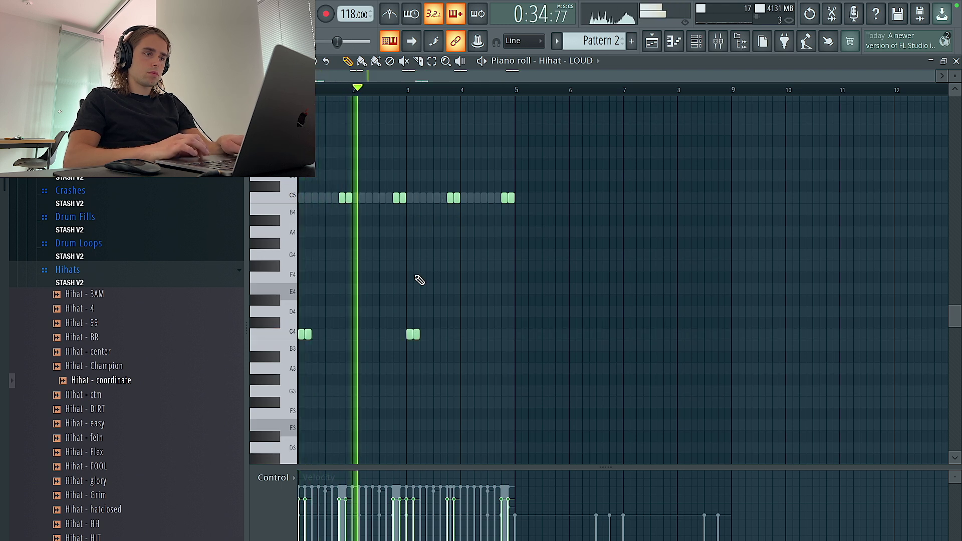
{"action": "key", "text": "ctrl+a"}
{"action": "key", "text": "ctrl+d"}
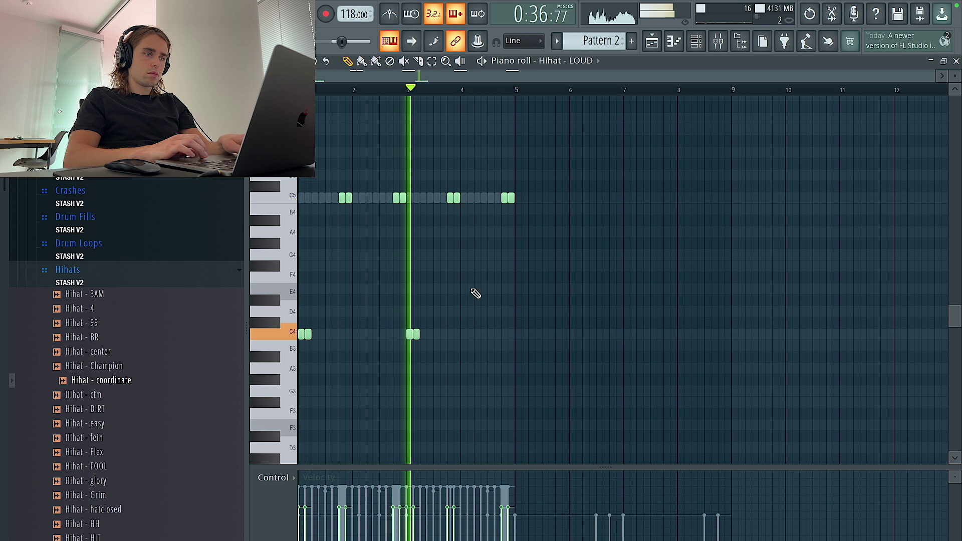
Try duplicating the Hihat - LOUD notes beyond bar 4 and delete the copies
{"action": "key", "text": "ctrl+a"}
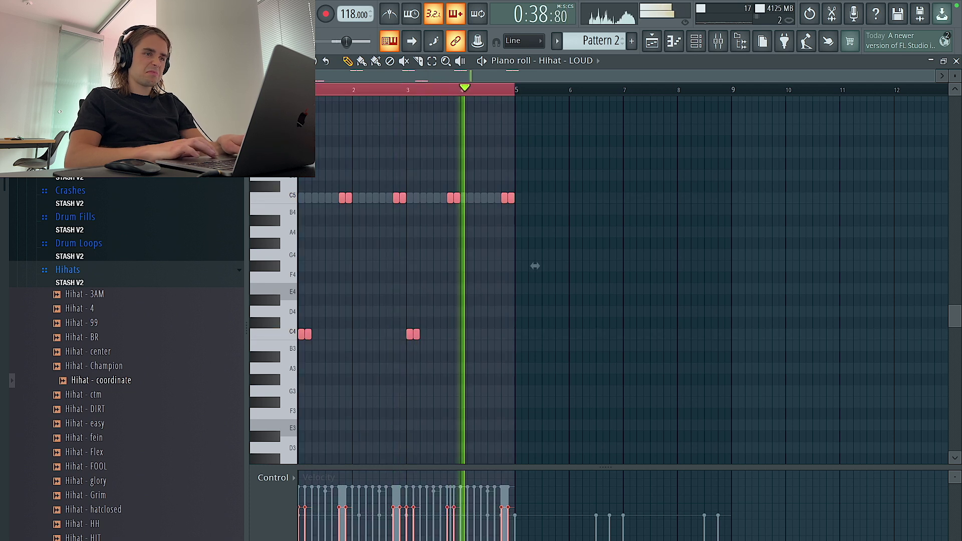
{"action": "key", "text": "ctrl+b"}
{"action": "key", "text": "ctrl+d"}
{"action": "left_click_drag", "start_coordinate": [750, 338], "coordinate": [557, 149]}
{"action": "key", "text": "Delete"}
{"action": "left_click_drag", "start_coordinate": [705, 360], "coordinate": [516, 329]}
{"action": "key", "text": "Delete"}
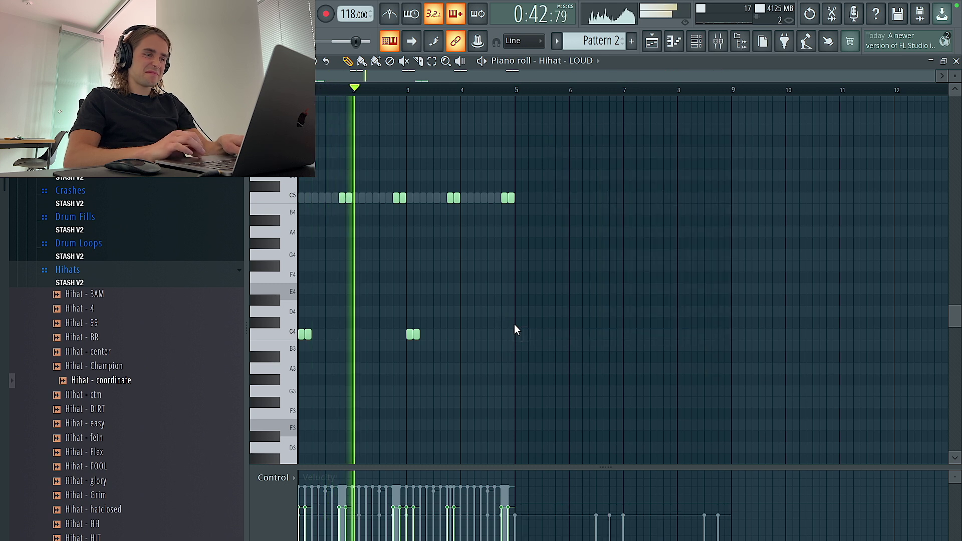
Save the project, then collapse the Hihats folder and expand the Kicks folder in the sample browser
{"action": "left_click", "coordinate": [700, 43]}
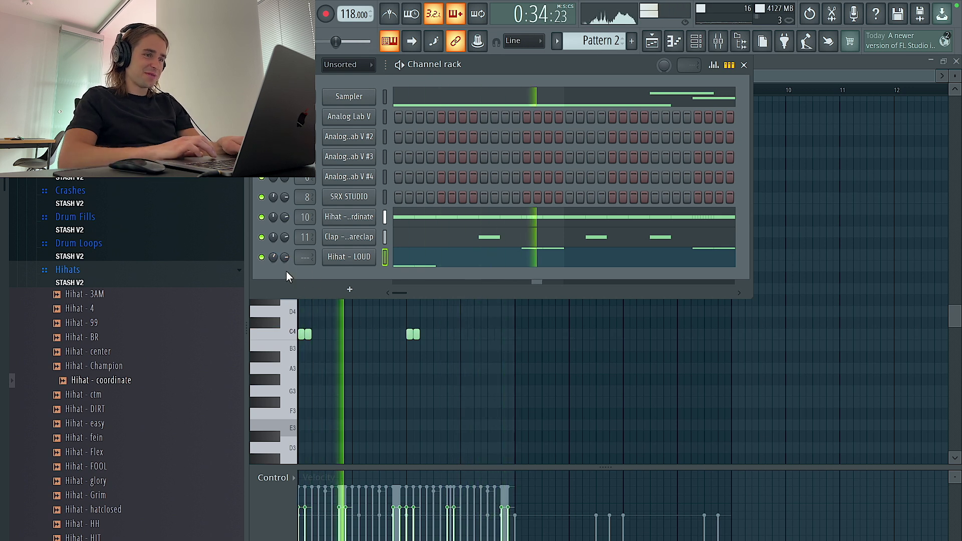
{"action": "key", "text": "ctrl+s"}
{"action": "left_click", "coordinate": [467, 401]}
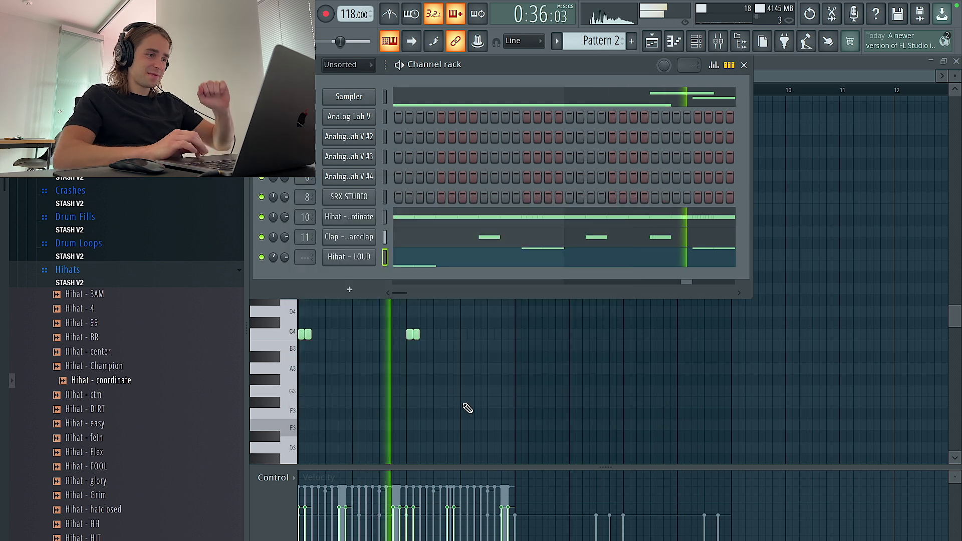
{"action": "left_click", "coordinate": [125, 272]}
{"action": "left_click", "coordinate": [112, 297]}
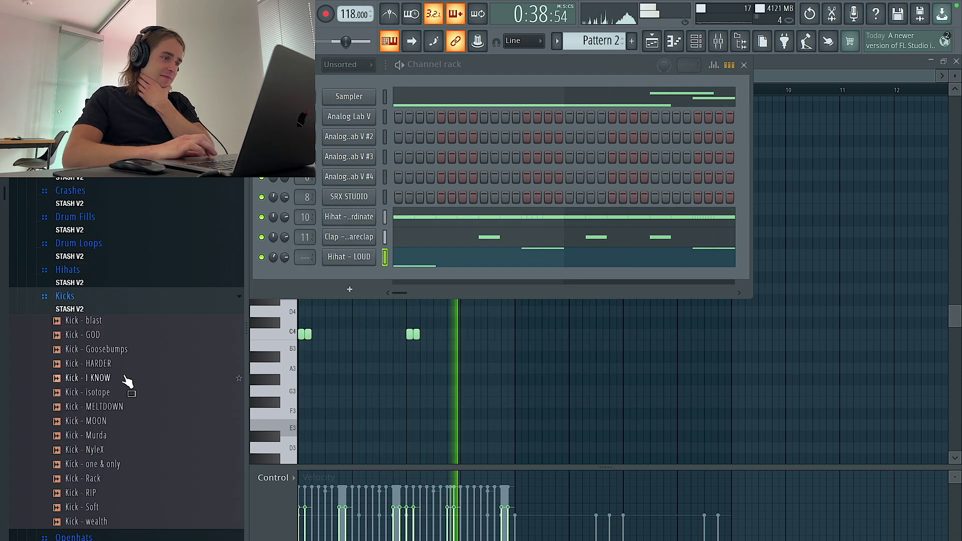
Try deleting the Hihat - coordinate notes in bar 3 and undo the deletion
{"action": "key", "text": "F6"}
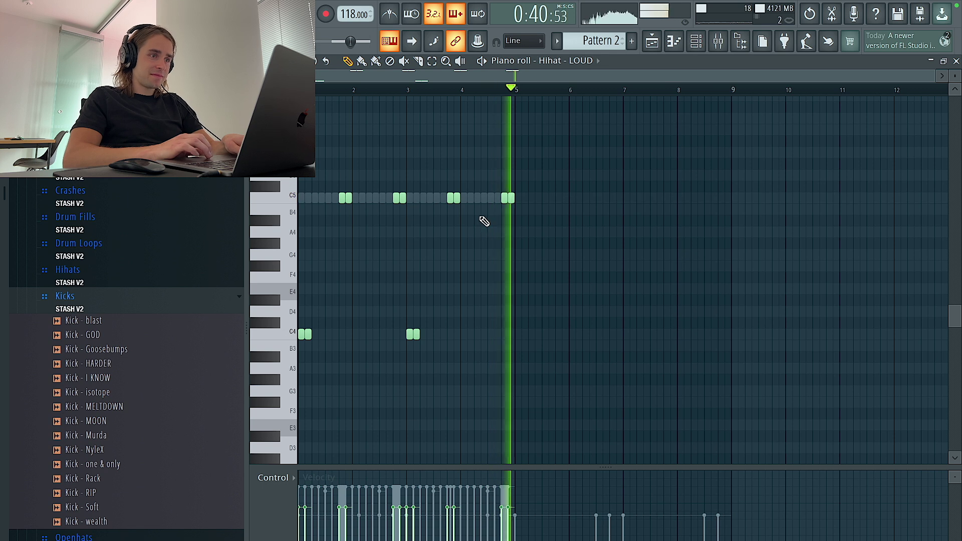
{"action": "right_click", "coordinate": [427, 197]}
{"action": "right_click", "coordinate": [426, 197]}
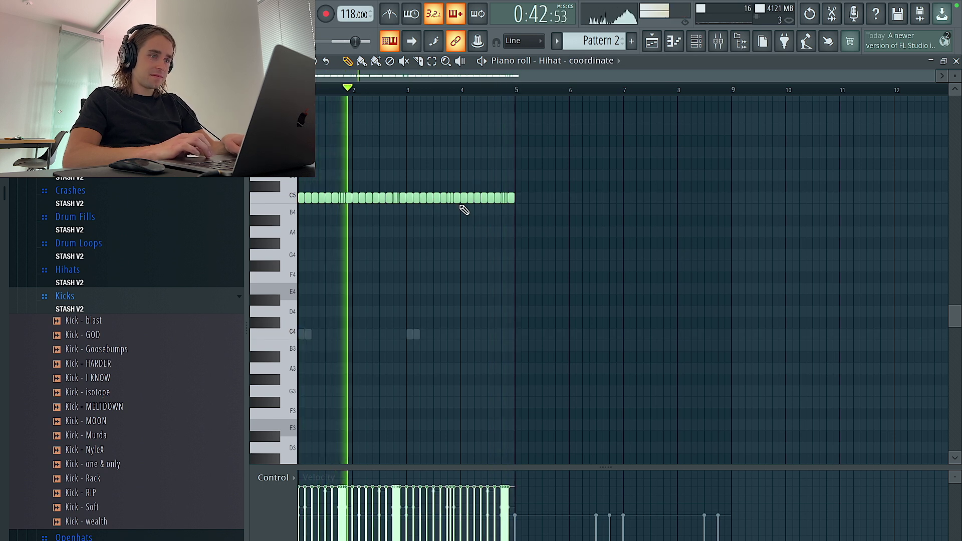
{"action": "left_click_drag", "start_coordinate": [456, 214], "coordinate": [415, 194]}
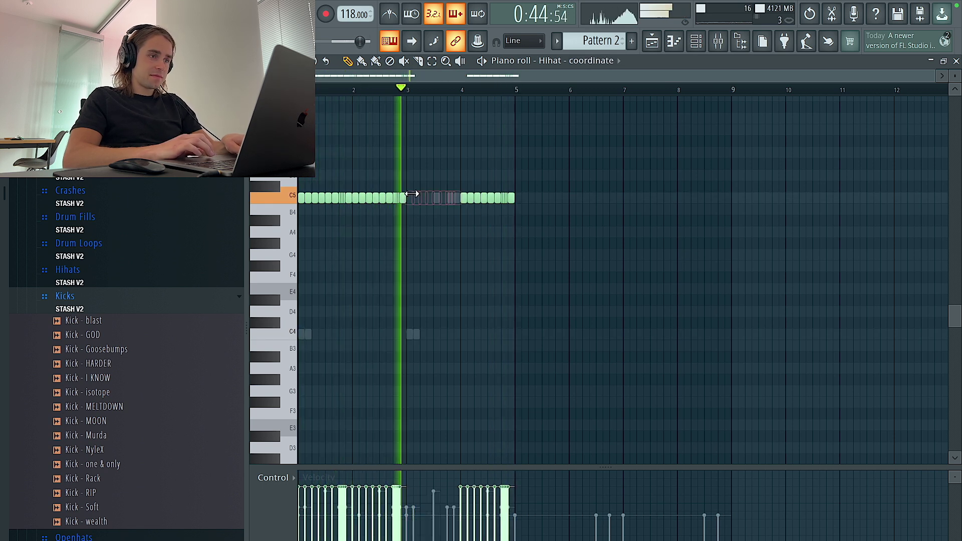
{"action": "key", "text": "Delete"}
{"action": "key", "text": "ctrl+z"}
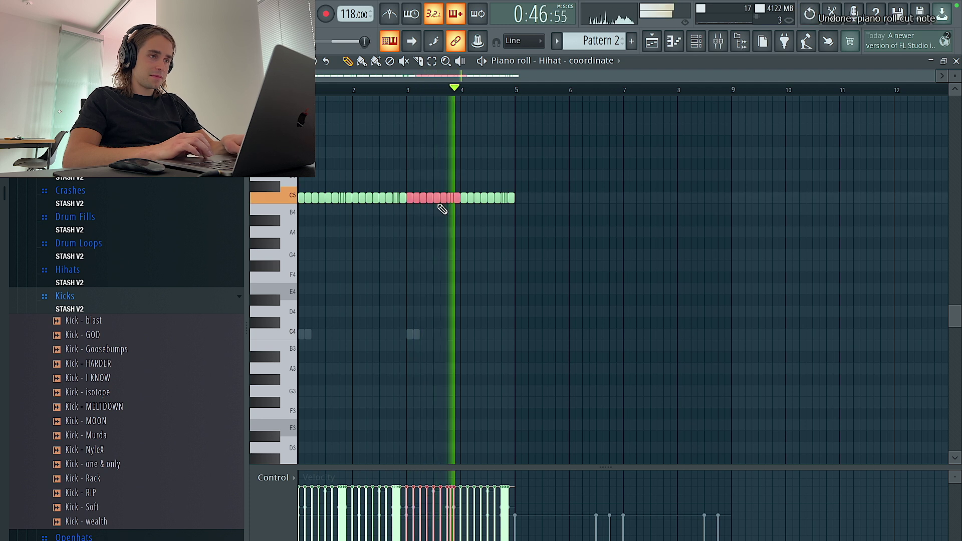
Add the Kick - HARDER sample as a channel with kicks on steps 1 and 7 of bar 1 and at the start of bar 3
{"action": "key", "text": "F6"}
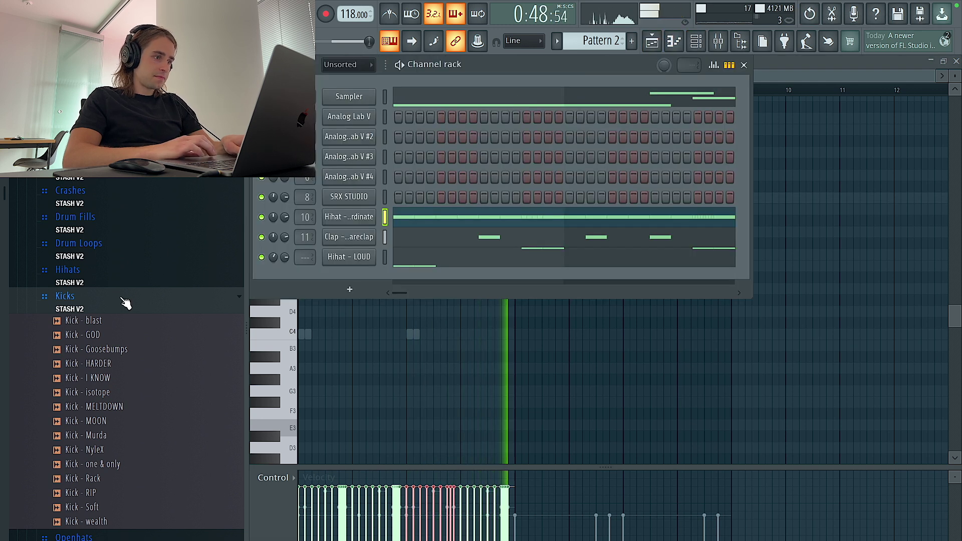
{"action": "left_click_drag", "start_coordinate": [88, 363], "coordinate": [461, 278]}
{"action": "left_click", "coordinate": [462, 277]}
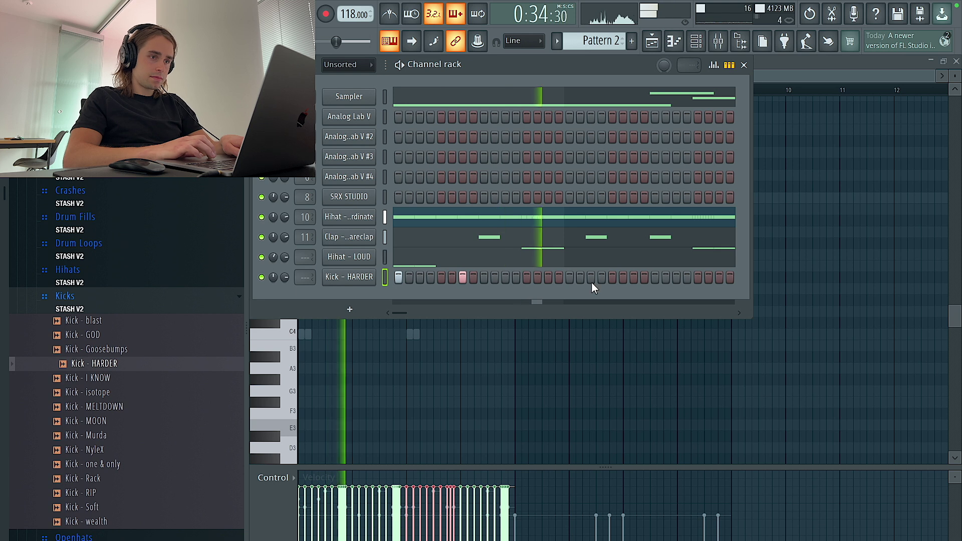
{"action": "right_click", "coordinate": [368, 276]}
{"action": "left_click", "coordinate": [393, 277]}
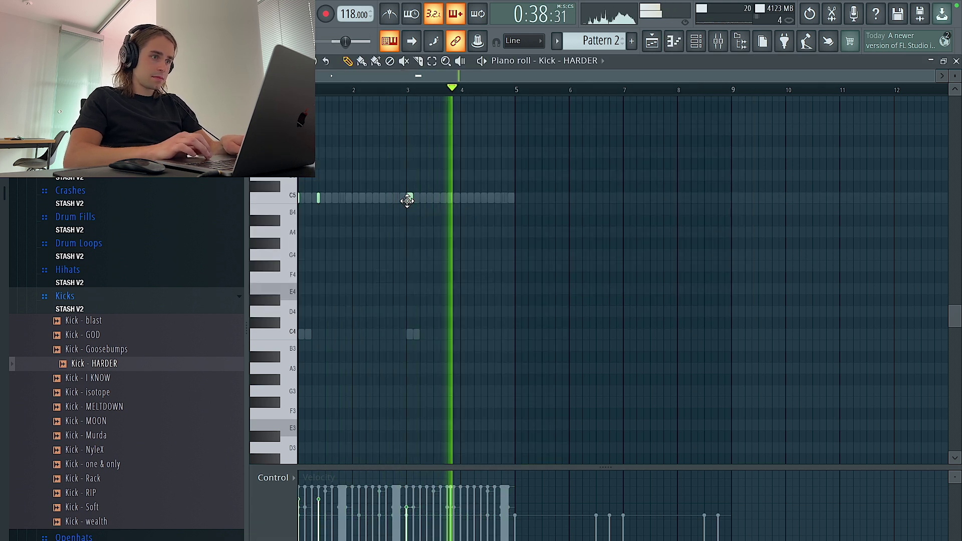
{"action": "left_click", "coordinate": [408, 200]}
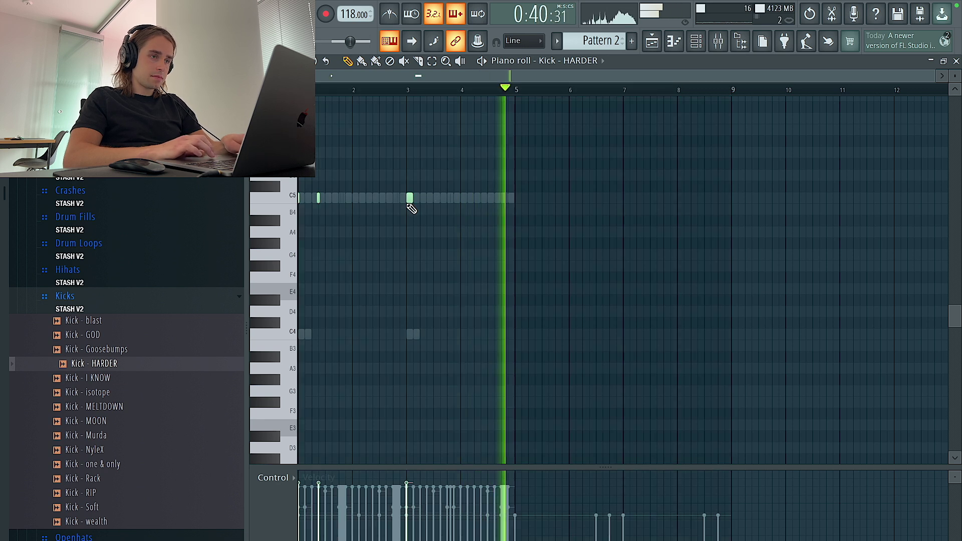
Lengthen the Kick - HARDER notes and add kicks right after the bar 3 hit and on beat 2 of bar 4
{"action": "key", "text": "ctrl+a"}
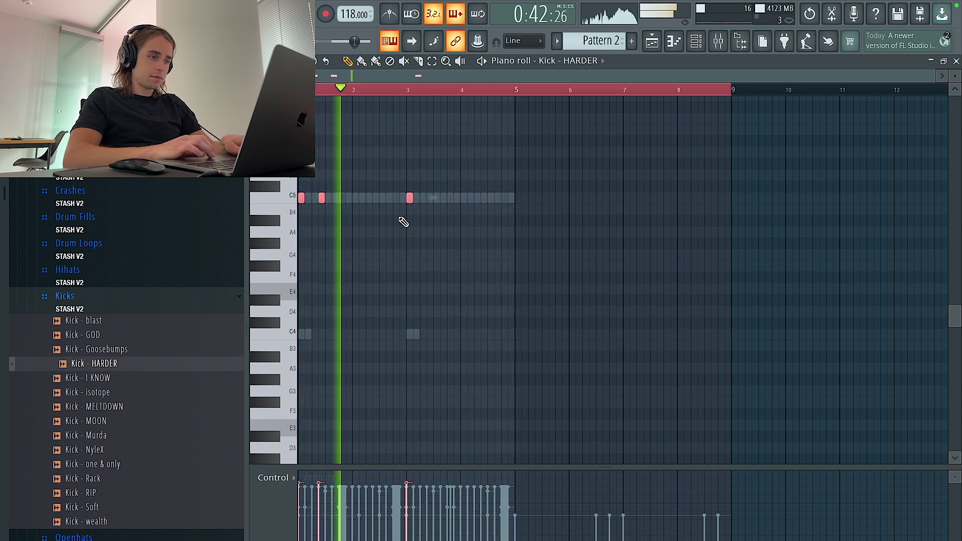
{"action": "key", "text": "ctrl+d"}
{"action": "left_click_drag", "start_coordinate": [423, 199], "coordinate": [376, 193]}
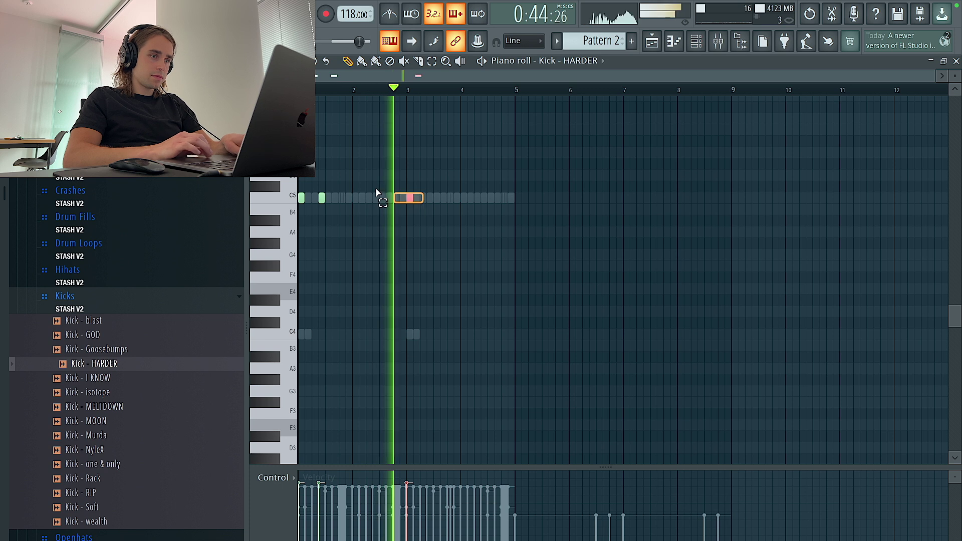
{"action": "key", "text": "ctrl+b"}
{"action": "key", "text": "ctrl+d"}
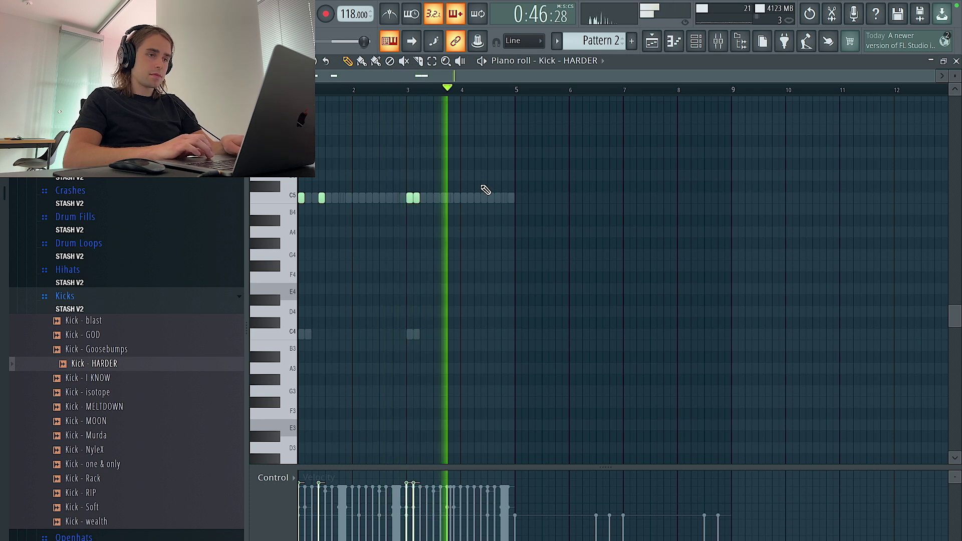
Open the Hihat - LOUD notes, show note pan and raise the pan of the C4 pairs in bars 1 and 3
{"action": "left_click", "coordinate": [701, 43]}
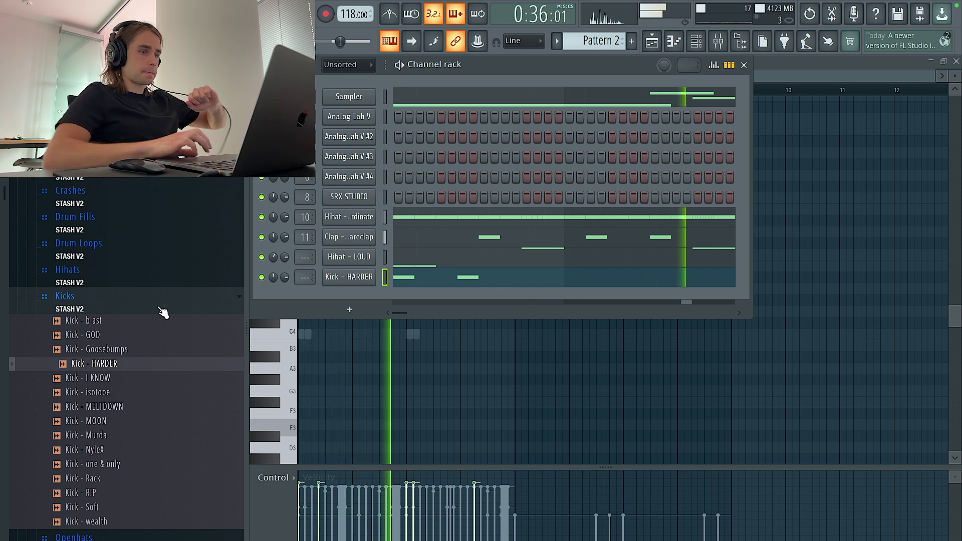
{"action": "right_click", "coordinate": [374, 253]}
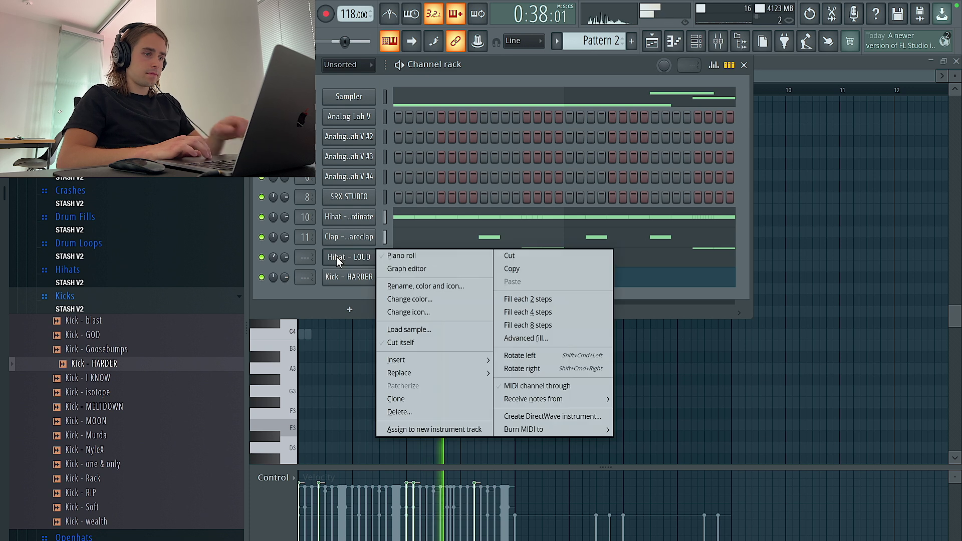
{"action": "left_click", "coordinate": [395, 254]}
{"action": "left_click", "coordinate": [283, 489]}
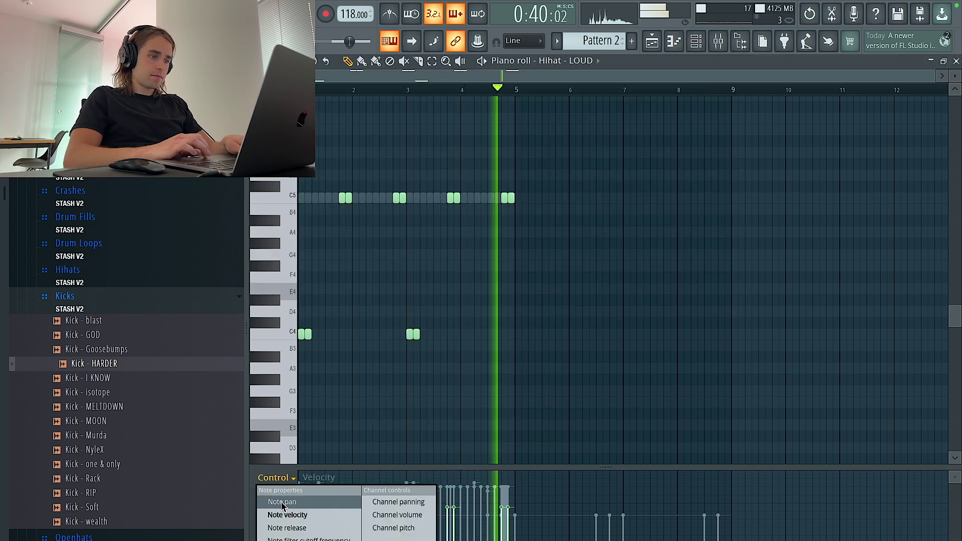
{"action": "left_click", "coordinate": [281, 501]}
{"action": "left_click_drag", "start_coordinate": [521, 401], "coordinate": [33, 299]}
{"action": "scroll", "coordinate": [344, 358], "scroll_direction": "up", "scroll_amount": 5}
{"action": "key", "text": "ctrl+d"}
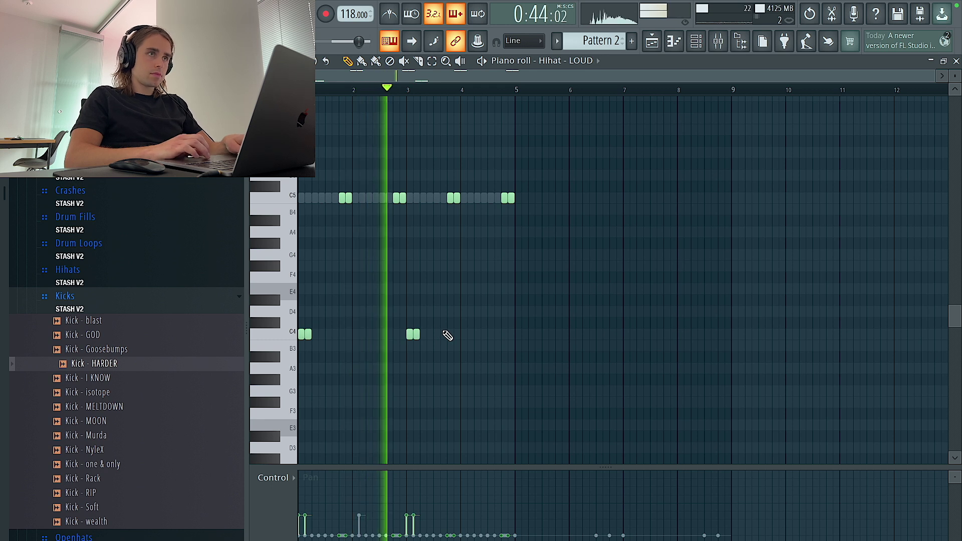
Add a Hihat - LOUD note on G4 in the middle of bar 4, chop it into two and lower its velocity
{"action": "left_click", "coordinate": [490, 257]}
{"action": "key", "text": "alt+u"}
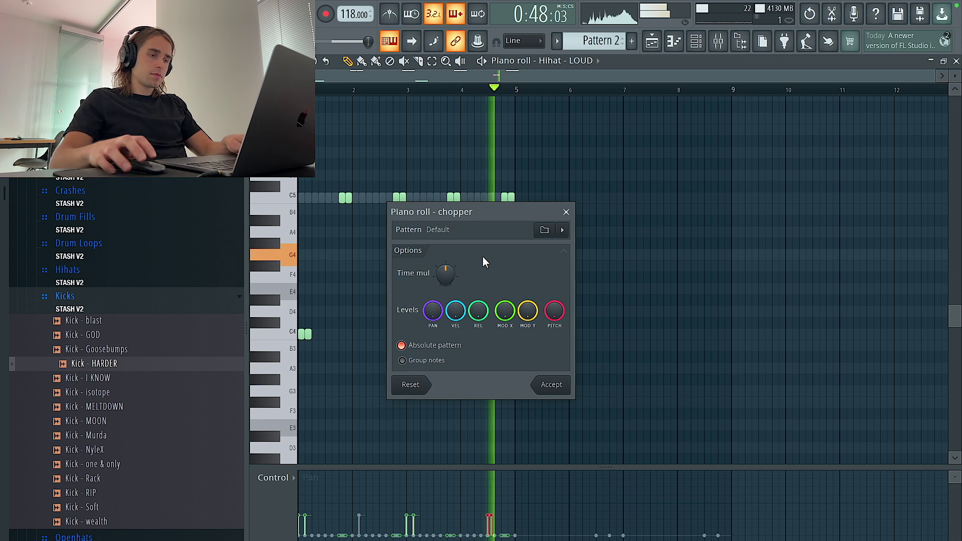
{"action": "left_click", "coordinate": [554, 391]}
{"action": "left_click", "coordinate": [273, 477]}
{"action": "left_click", "coordinate": [285, 510]}
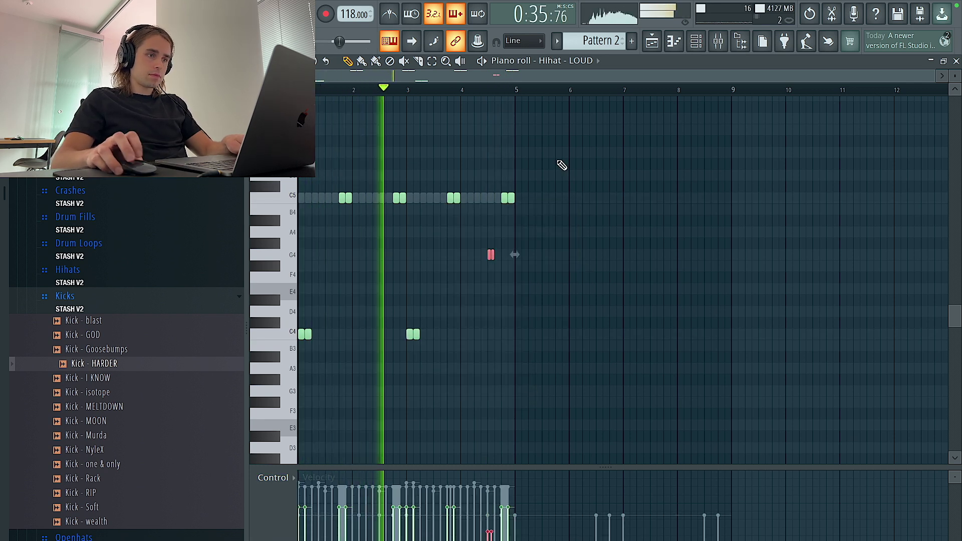
Duplicate the four-bar Hihat - LOUD and Kick - HARDER patterns into bars 5 to 8
{"action": "key", "text": "ctrl+a"}
{"action": "key", "text": "ctrl+b"}
{"action": "key", "text": "ctrl+d"}
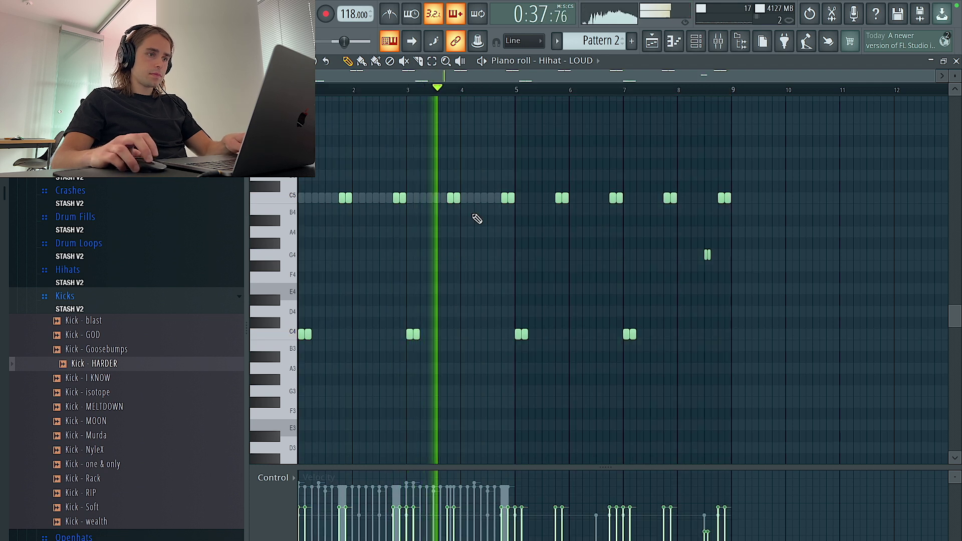
{"action": "double_click", "coordinate": [476, 198]}
{"action": "left_click_drag", "start_coordinate": [521, 90], "coordinate": [317, 93]}
{"action": "key", "text": "ctrl+b"}
{"action": "key", "text": "ctrl+d"}
Duplicate the four-bar Clap - snareclap and Hihat - coordinate patterns into bars 5 to 8
{"action": "double_click", "coordinate": [493, 198]}
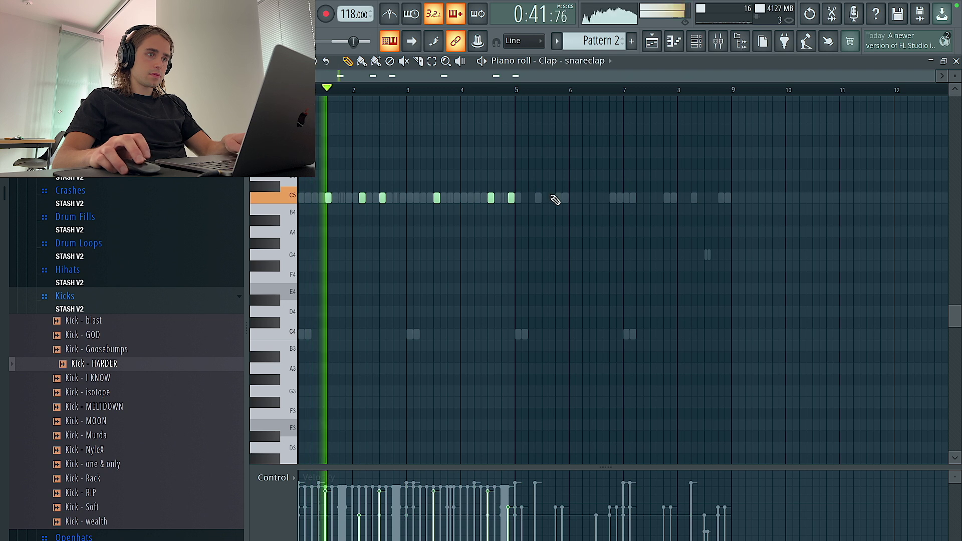
{"action": "key", "text": "ctrl+a"}
{"action": "key", "text": "ctrl+b"}
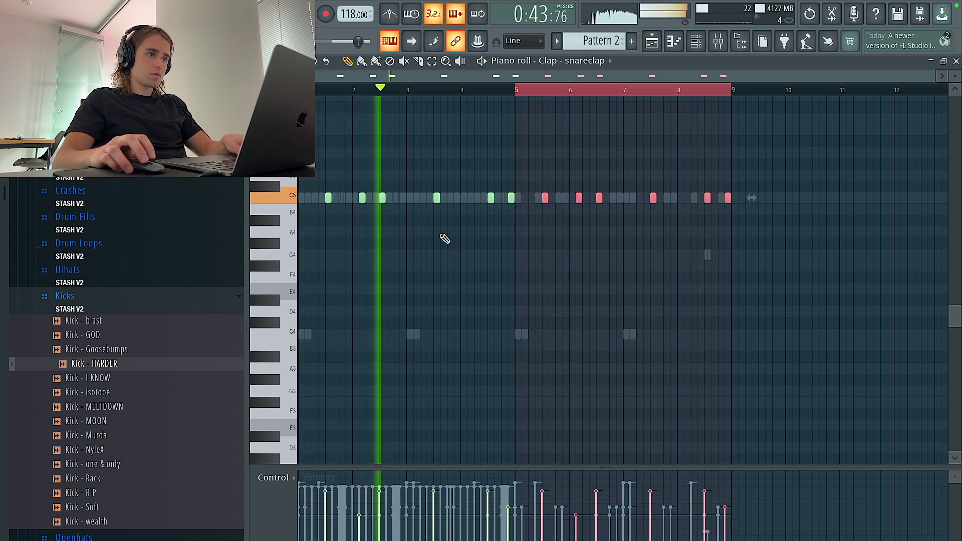
{"action": "double_click", "coordinate": [506, 197]}
{"action": "key", "text": "ctrl+d"}
{"action": "key", "text": "ctrl+b"}
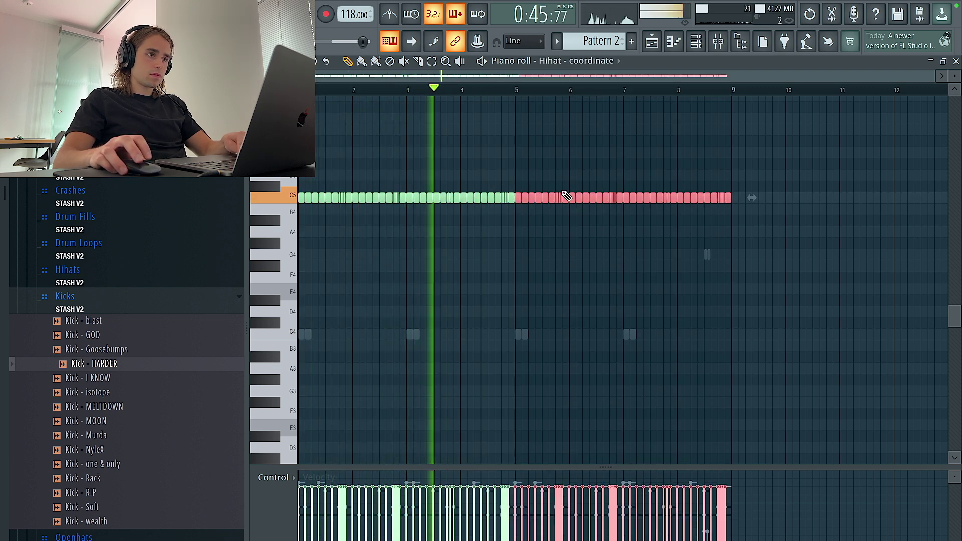
Extend the Pattern 2 clip in the playlist to bar 25 and trim the third piano loop clip to end there too
{"action": "key", "text": "F5"}
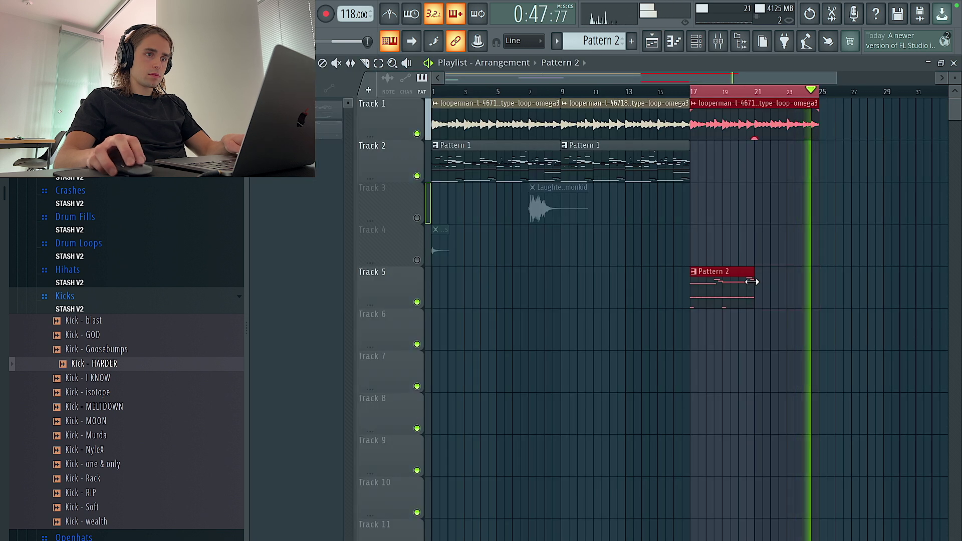
{"action": "left_click", "coordinate": [879, 154]}
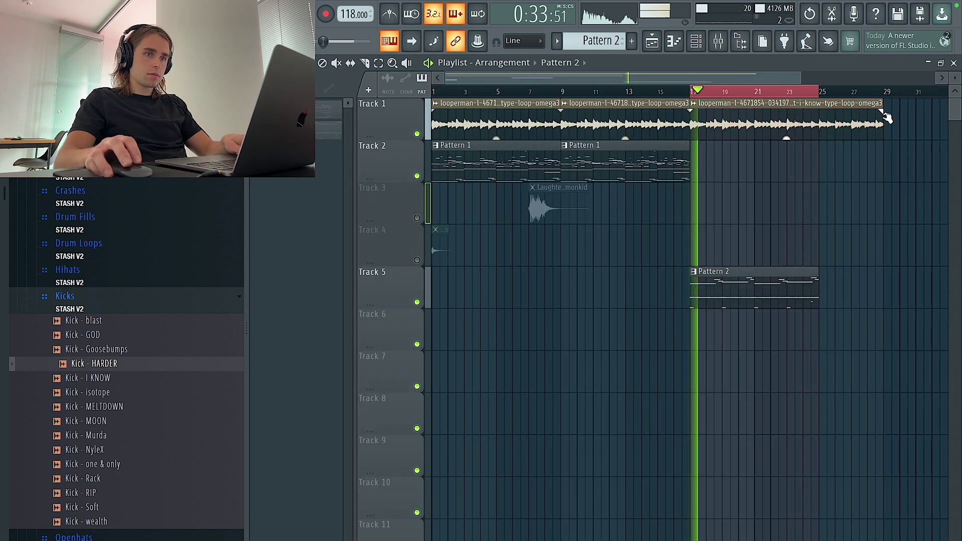
{"action": "left_click_drag", "start_coordinate": [882, 103], "coordinate": [819, 103]}
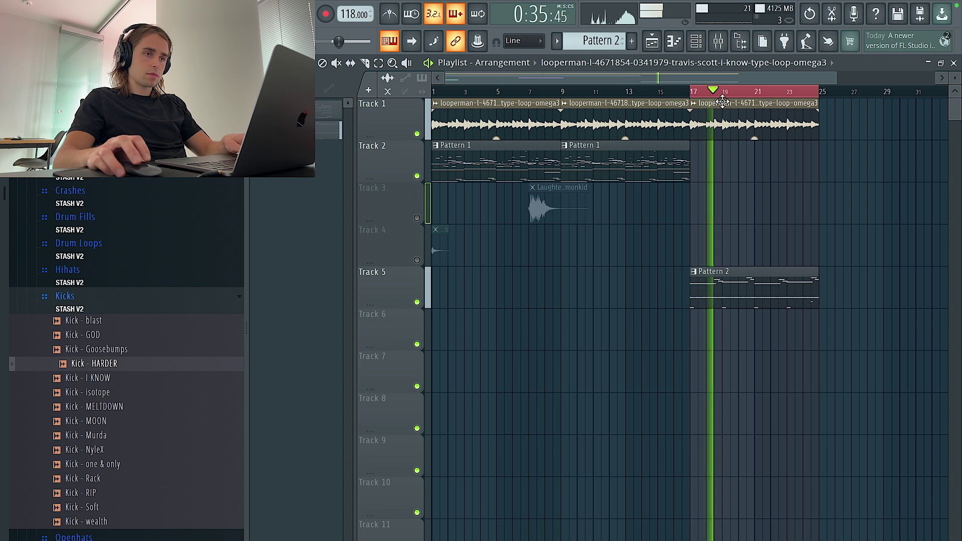
Delete the Hihat - coordinate note just after the start of bar 2 and of bar 4
{"action": "key", "text": "F6"}
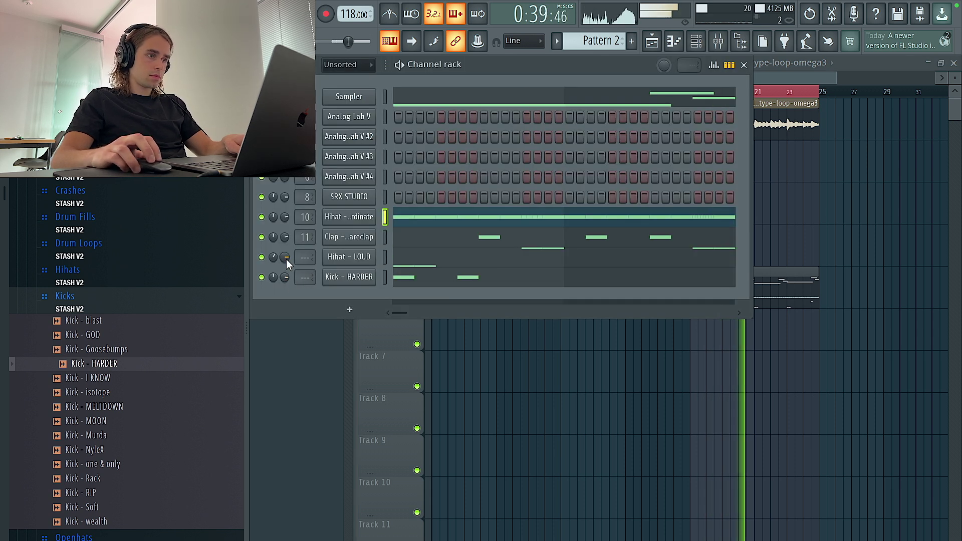
{"action": "right_click", "coordinate": [329, 222]}
{"action": "left_click", "coordinate": [408, 218]}
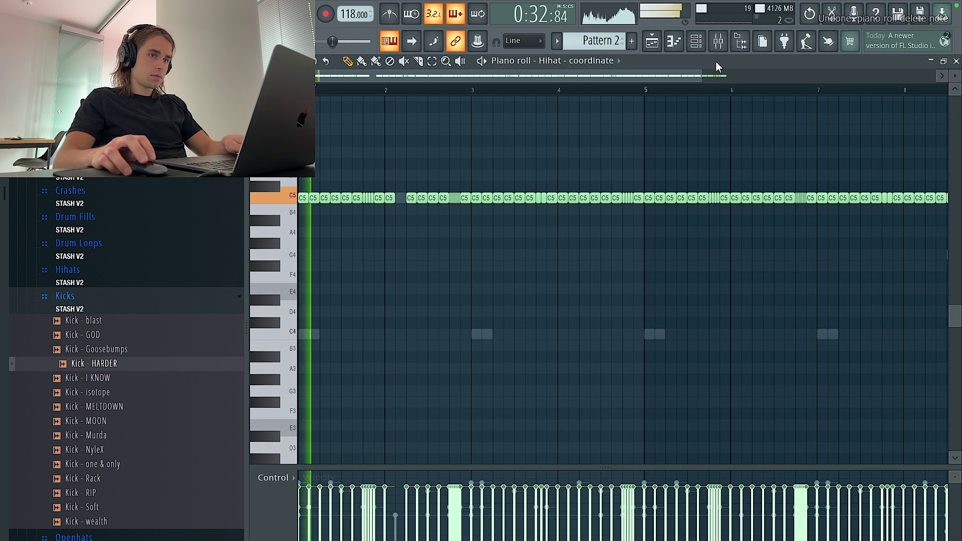
{"action": "key", "text": "F6"}
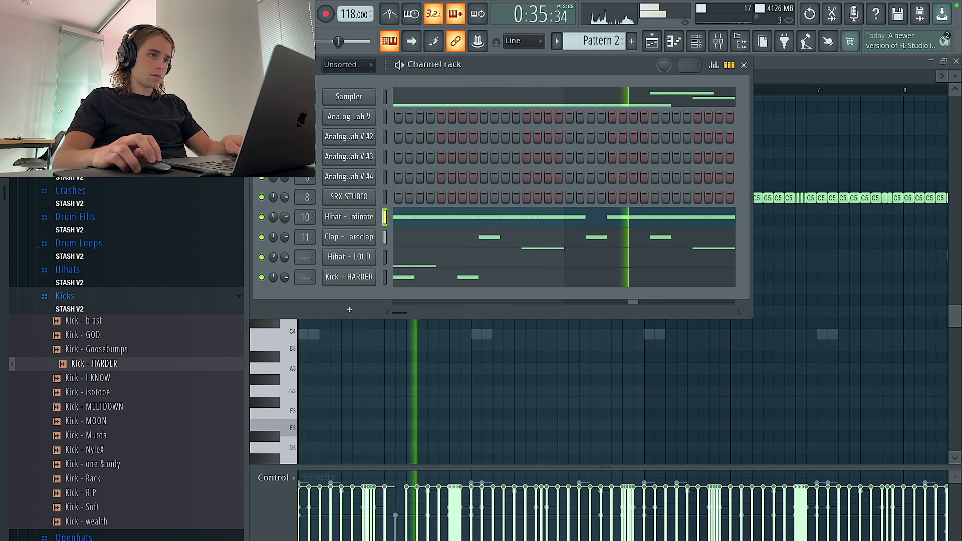
{"action": "key", "text": "F6"}
{"action": "right_click", "coordinate": [574, 199]}
Replace the Hihat - coordinate notes in bars 5 to 8 with a copy of bars 1 to 4
{"action": "scroll", "coordinate": [572, 240], "scroll_direction": "down", "scroll_amount": 2}
{"action": "left_click_drag", "start_coordinate": [805, 236], "coordinate": [522, 165]}
{"action": "key", "text": "Delete"}
{"action": "key", "text": "ctrl+z"}
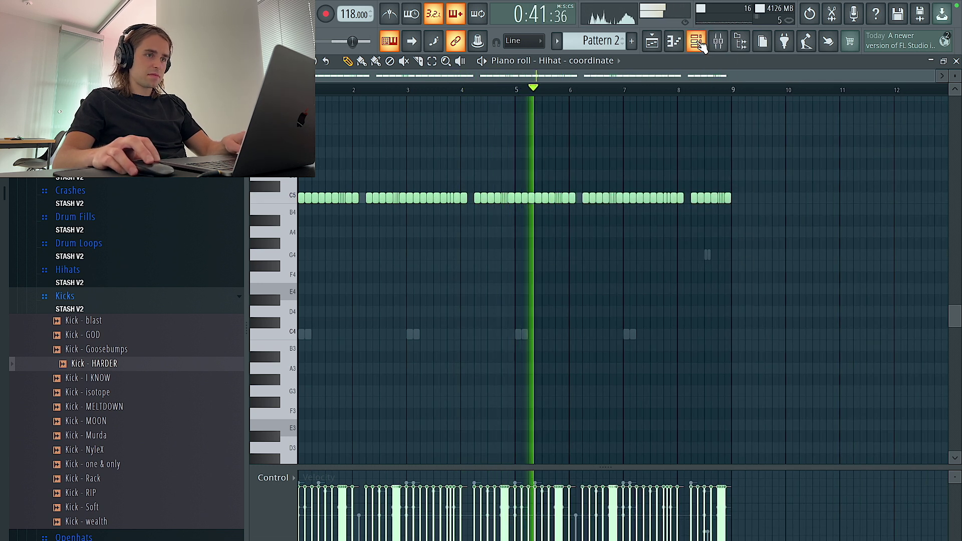
Open the Hihat - LOUD notes again and show their note pan values
{"action": "key", "text": "F6"}
{"action": "right_click", "coordinate": [373, 254]}
{"action": "left_click", "coordinate": [399, 262]}
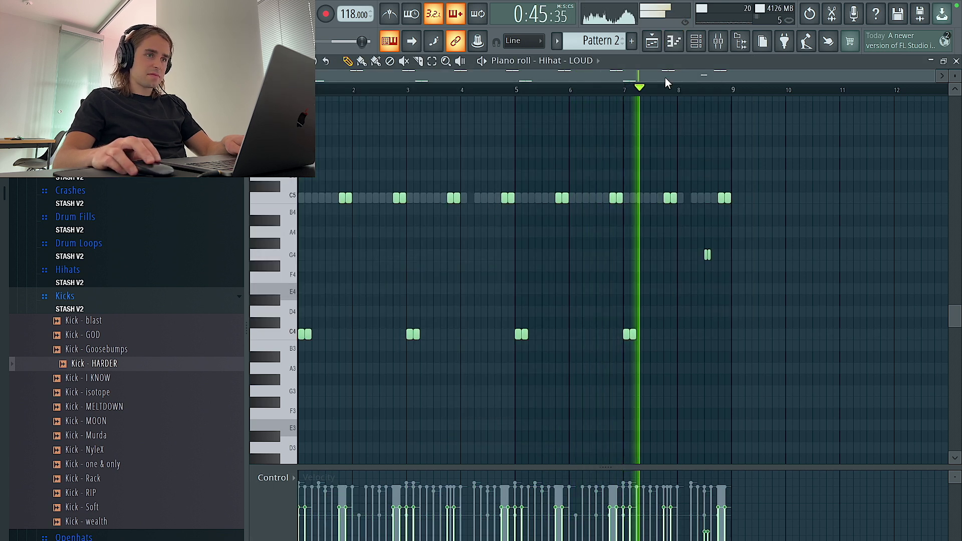
{"action": "left_click", "coordinate": [581, 60]}
{"action": "left_click", "coordinate": [621, 340]}
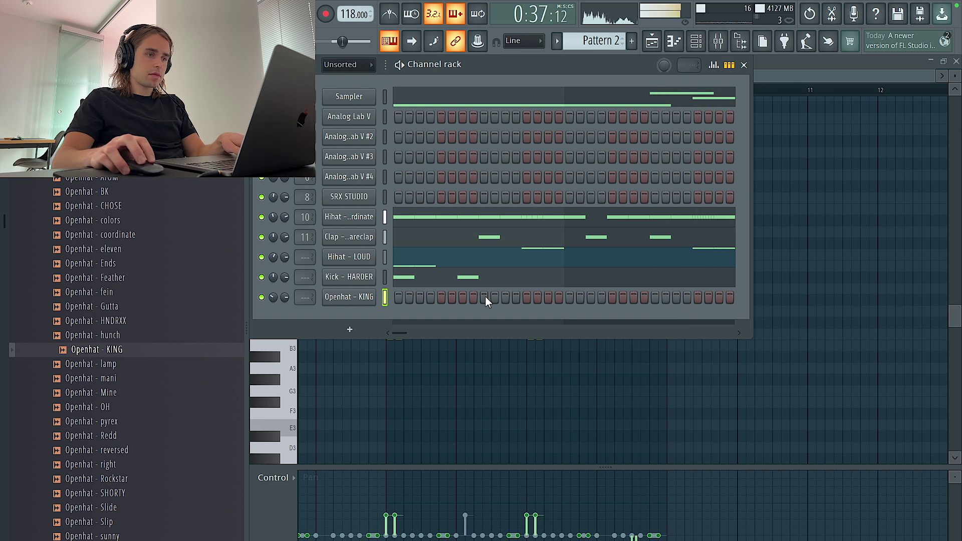
Open the Openhat - KING notes, keep a single hit in bar 5 of the second half and copy it to bar 7
{"action": "right_click", "coordinate": [372, 297]}
{"action": "left_click", "coordinate": [411, 297]}
{"action": "scroll", "coordinate": [382, 172], "scroll_direction": "down", "scroll_amount": 2}
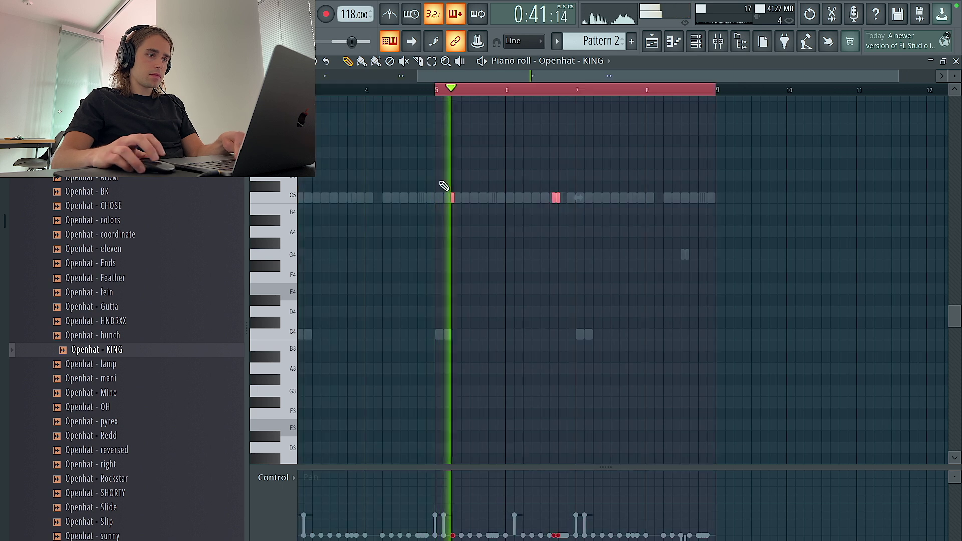
{"action": "scroll", "coordinate": [639, 220], "scroll_direction": "left", "scroll_amount": 8}
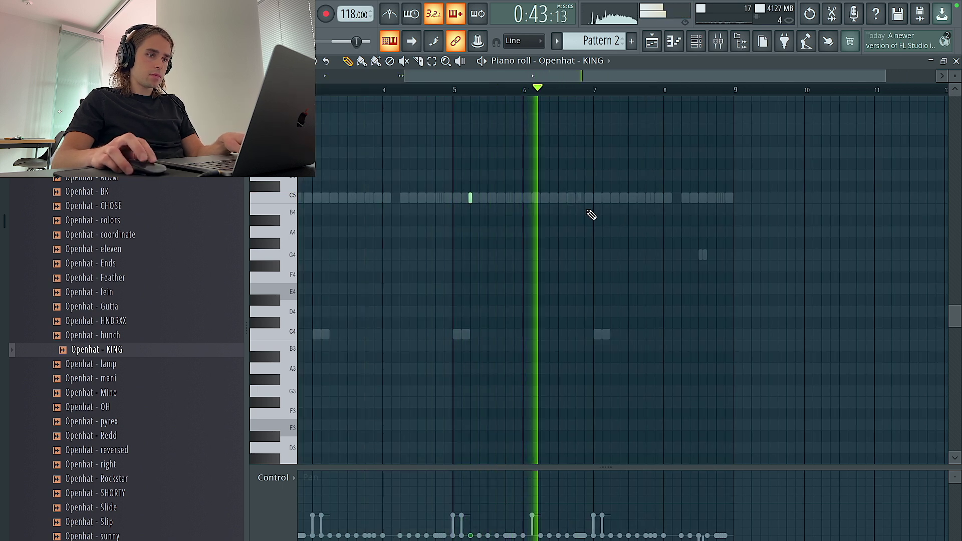
{"action": "left_click_drag", "start_coordinate": [725, 94], "coordinate": [584, 95]}
{"action": "key", "text": "ctrl+b"}
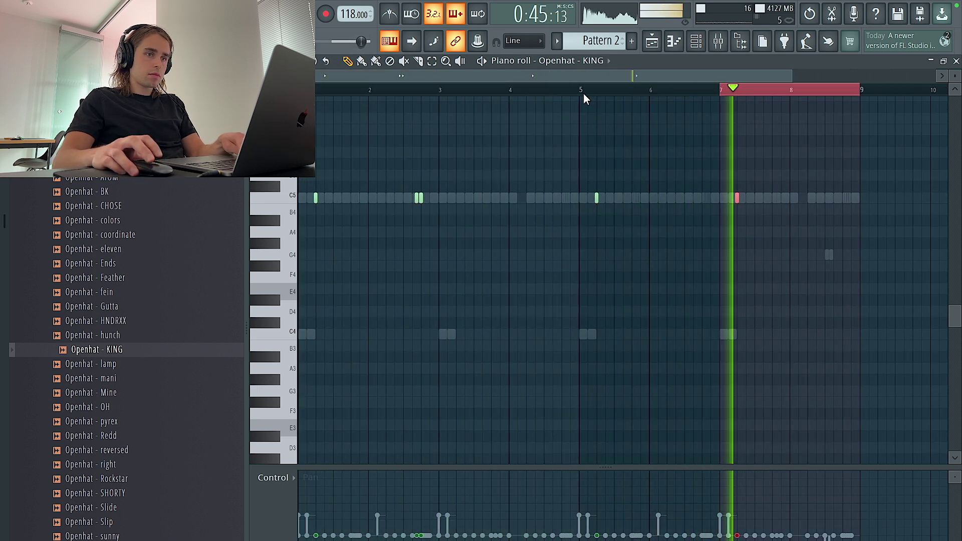
{"action": "key", "text": "ctrl+d"}
Replace the Openhat - KING pair in bar 2 with one C5 hit in bar 3 and lengthen the hits
{"action": "right_click", "coordinate": [421, 199]}
{"action": "right_click", "coordinate": [417, 199]}
{"action": "left_click_drag", "start_coordinate": [317, 199], "coordinate": [321, 199]}
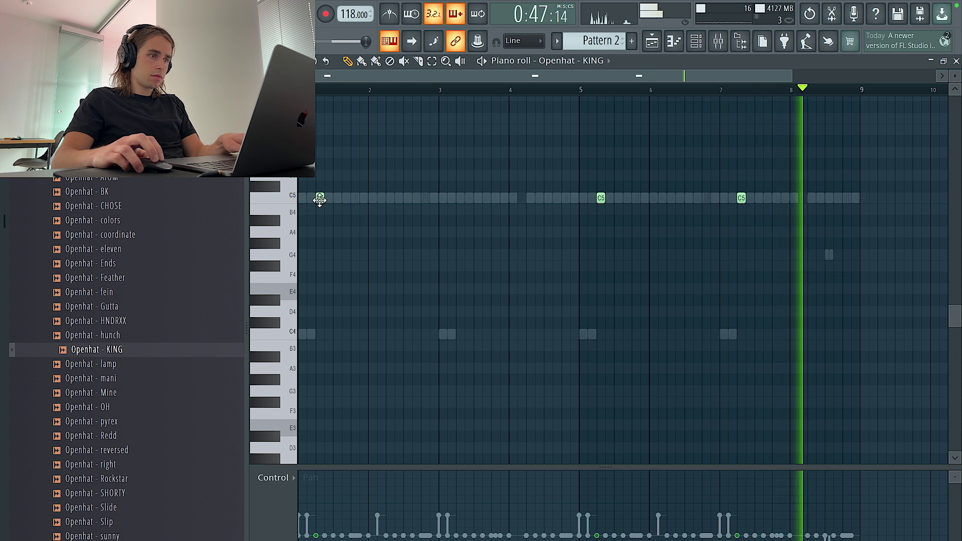
{"action": "left_click", "coordinate": [458, 198]}
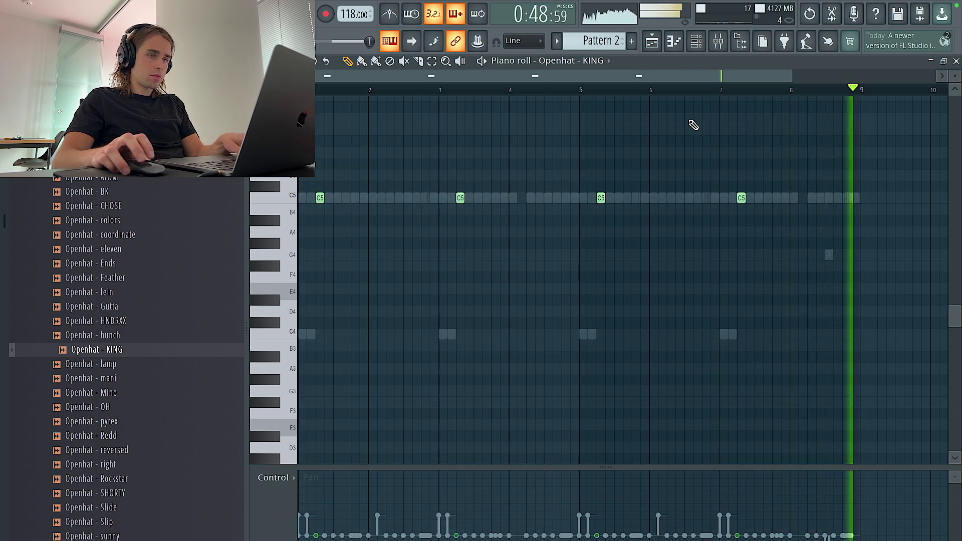
Browse from the Openhats folder to the Snares folder of the STASH V2 kit and preview Snare - Leather
{"action": "left_click", "coordinate": [696, 42]}
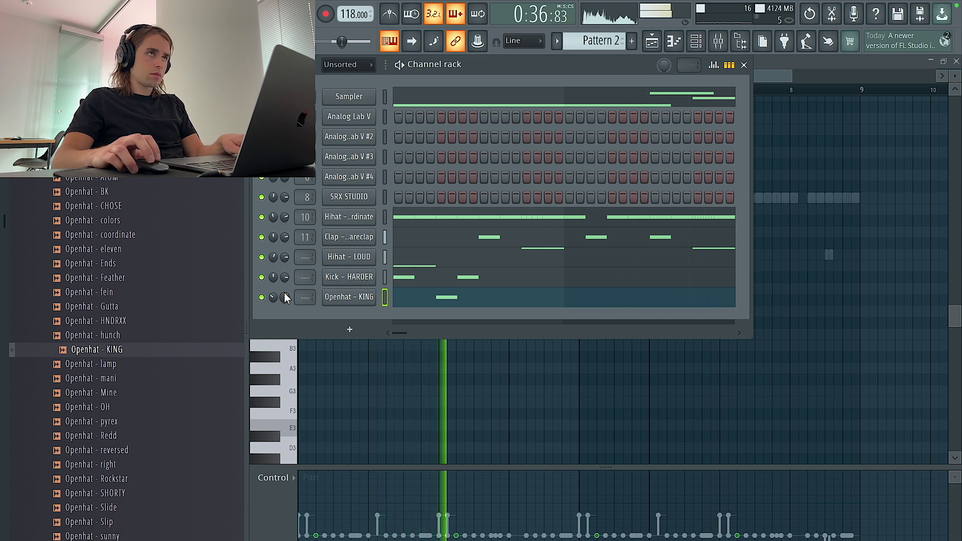
{"action": "scroll", "coordinate": [150, 281], "scroll_direction": "up", "scroll_amount": 3}
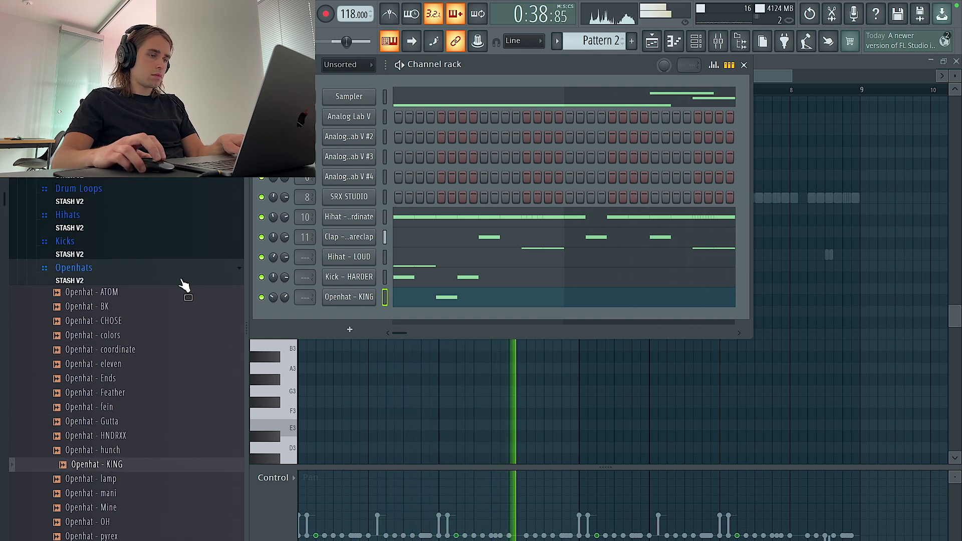
{"action": "left_click", "coordinate": [85, 282]}
{"action": "scroll", "coordinate": [105, 285], "scroll_direction": "up", "scroll_amount": 2}
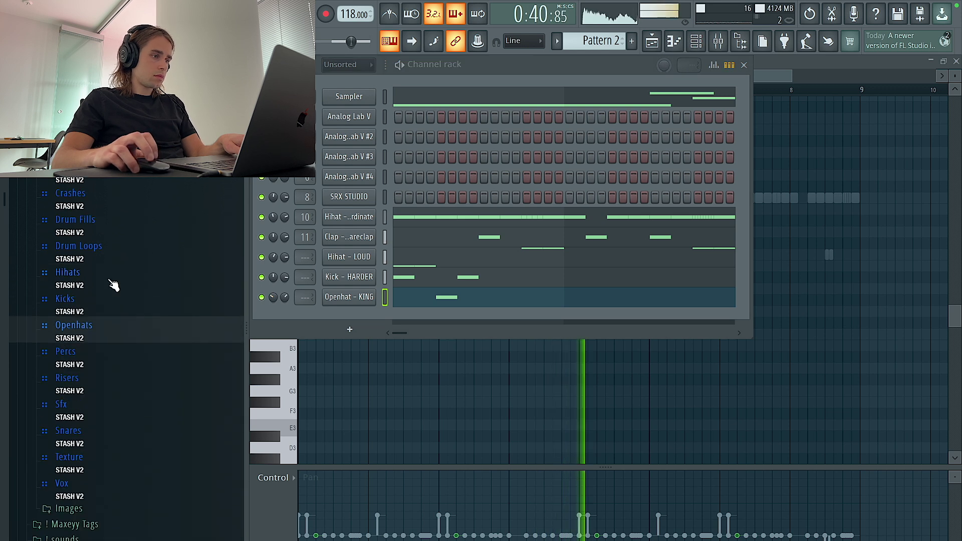
{"action": "left_click", "coordinate": [108, 434]}
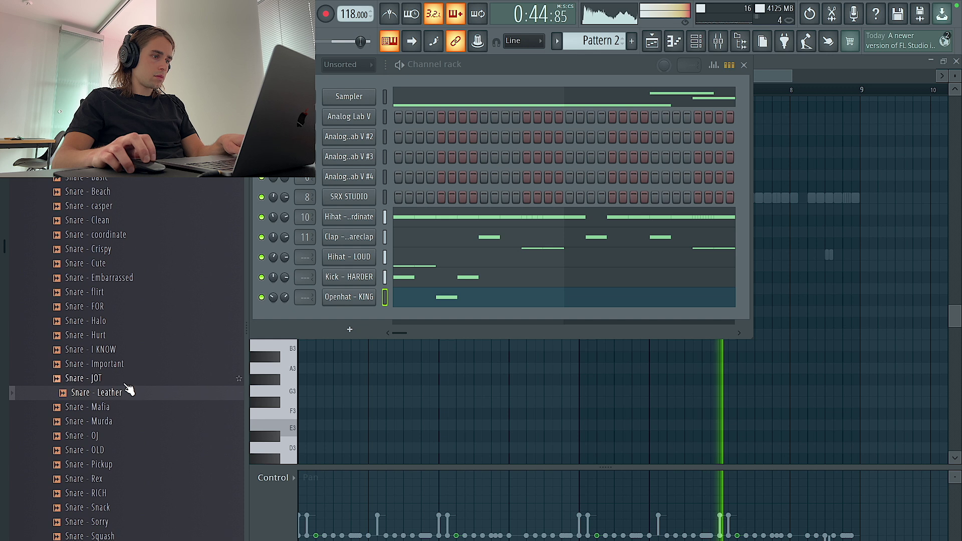
Open the Clap - snareclap notes and add C5 hits early in bar 1, late in bar 2, and at the start of bars 3 and 4
{"action": "right_click", "coordinate": [364, 237]}
{"action": "left_click", "coordinate": [392, 235]}
{"action": "scroll", "coordinate": [333, 239], "scroll_direction": "up", "scroll_amount": 1}
{"action": "left_click", "coordinate": [310, 199]}
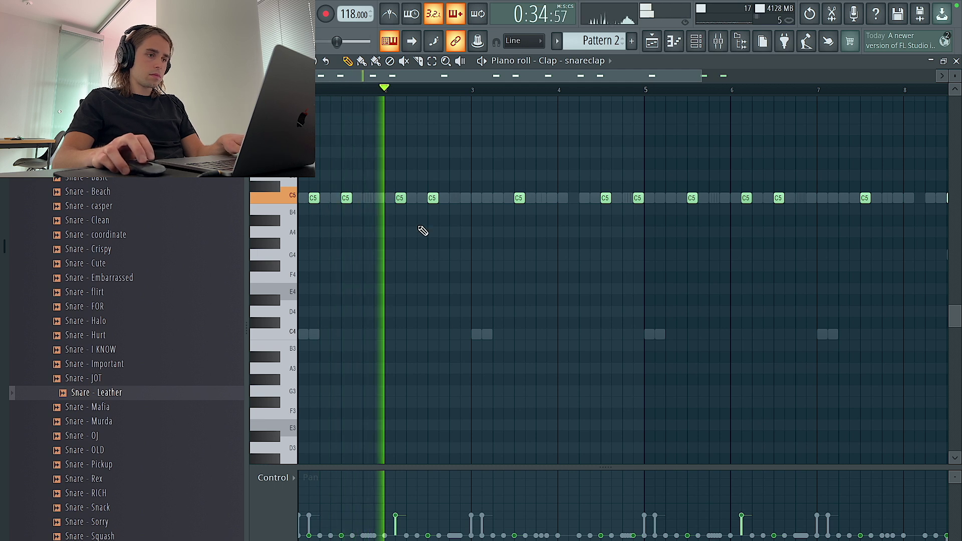
{"action": "left_click", "coordinate": [464, 199]}
{"action": "left_click", "coordinate": [484, 200]}
{"action": "left_click", "coordinate": [562, 199]}
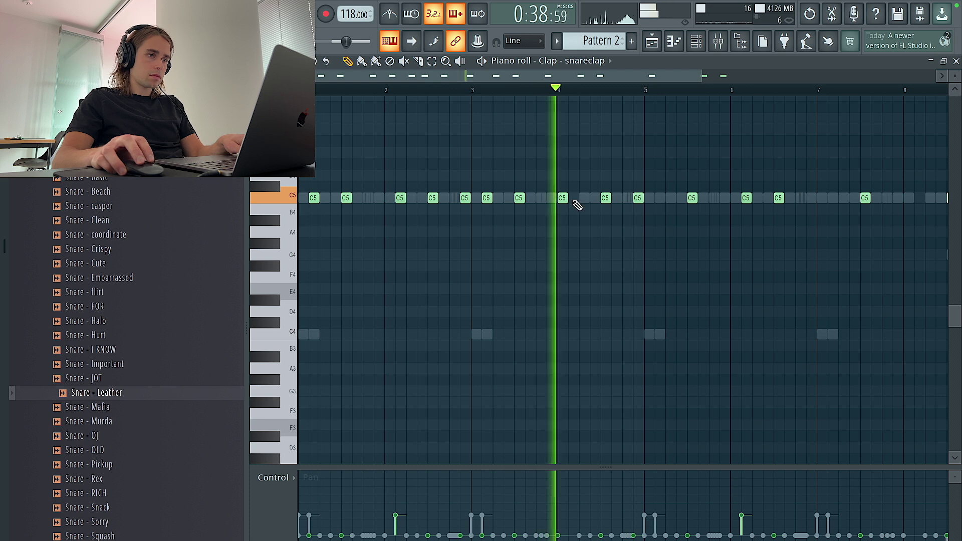
Move the snareclap note at the start of bar 4 slightly earlier, to just before the bar line
{"action": "right_click", "coordinate": [562, 199]}
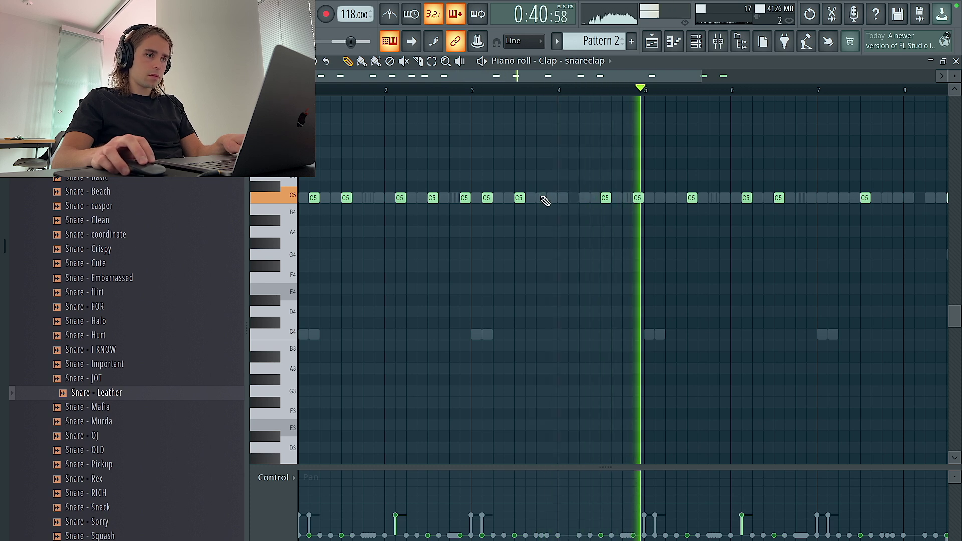
{"action": "left_click", "coordinate": [549, 199]}
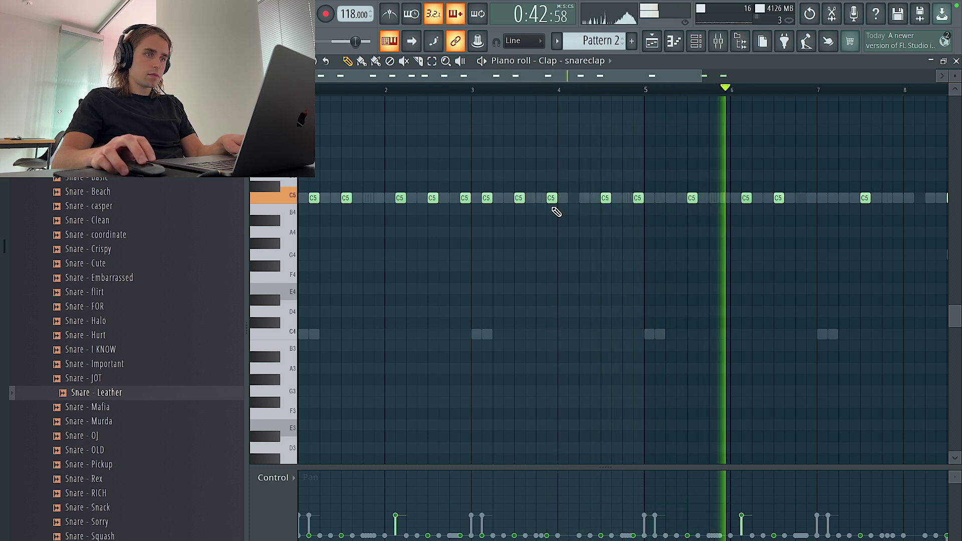
Move the snareclap notes from the first four bars of Pattern 2 into a new pattern and repeat them over bars 5 to 8
{"action": "scroll", "coordinate": [562, 211], "scroll_direction": "down", "scroll_amount": 2}
{"action": "left_click_drag", "start_coordinate": [567, 236], "coordinate": [299, 147]}
{"action": "left_click", "coordinate": [651, 42]}
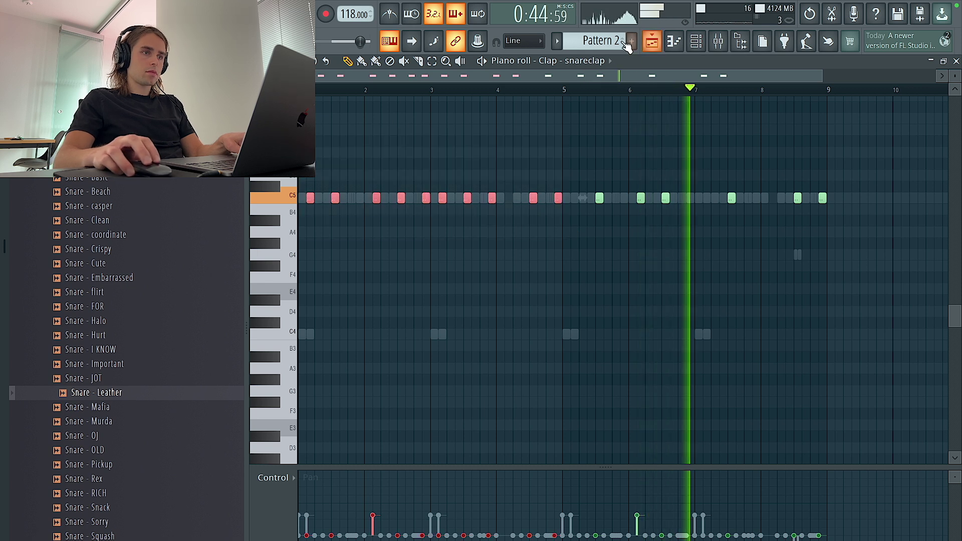
{"action": "left_click", "coordinate": [633, 42]}
{"action": "left_click_drag", "start_coordinate": [569, 94], "coordinate": [317, 91]}
{"action": "key", "text": "ctrl+b"}
Arrange Pattern 3 at bar 25 and Pattern 4 at bar 17 on Track 6 of the playlist
{"action": "left_click", "coordinate": [652, 43]}
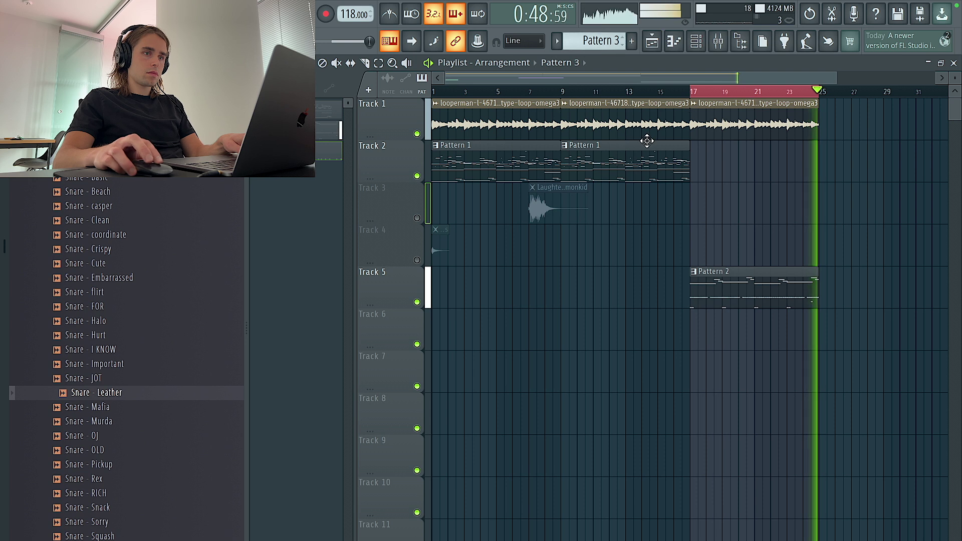
{"action": "left_click", "coordinate": [780, 348]}
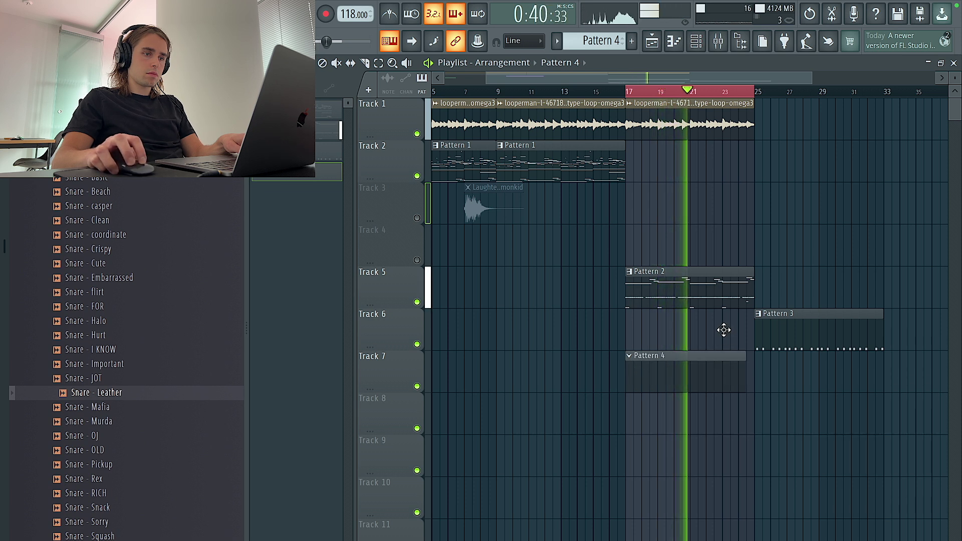
{"action": "left_click_drag", "start_coordinate": [725, 336], "coordinate": [739, 327]}
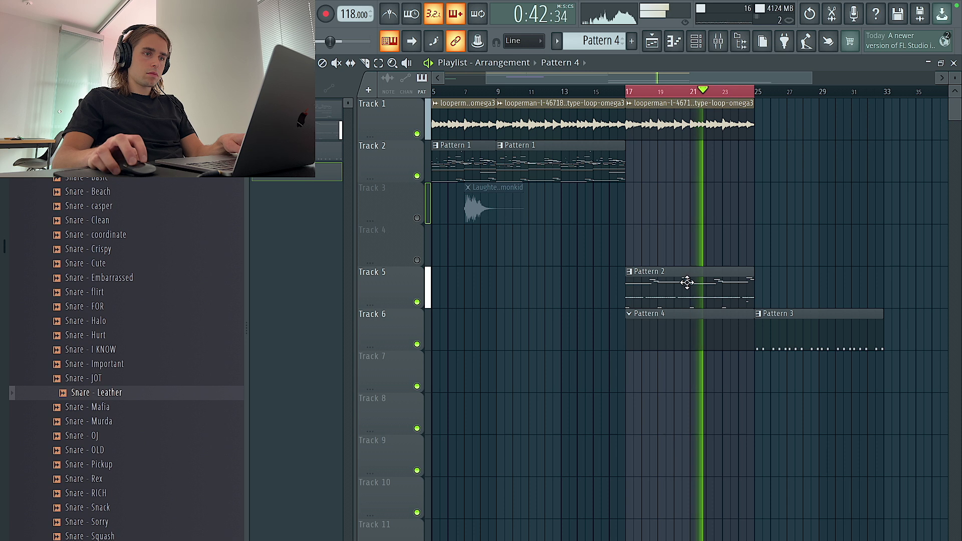
Switch to Pattern 2 and open its snareclap channel in the piano roll
{"action": "left_click", "coordinate": [584, 65]}
{"action": "left_click", "coordinate": [716, 40]}
{"action": "left_click", "coordinate": [696, 42]}
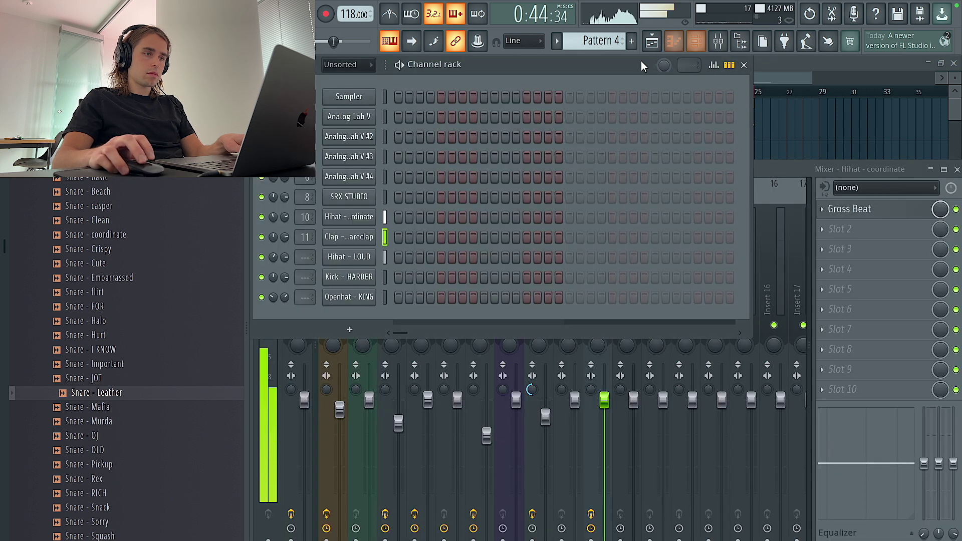
{"action": "scroll", "coordinate": [604, 41], "scroll_direction": "down", "scroll_amount": 1}
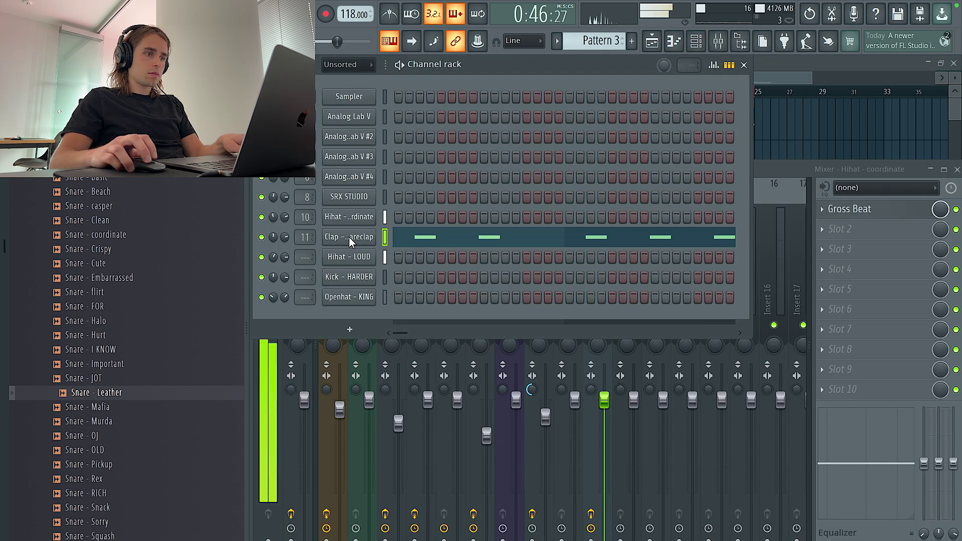
{"action": "scroll", "coordinate": [611, 35], "scroll_direction": "down", "scroll_amount": 1}
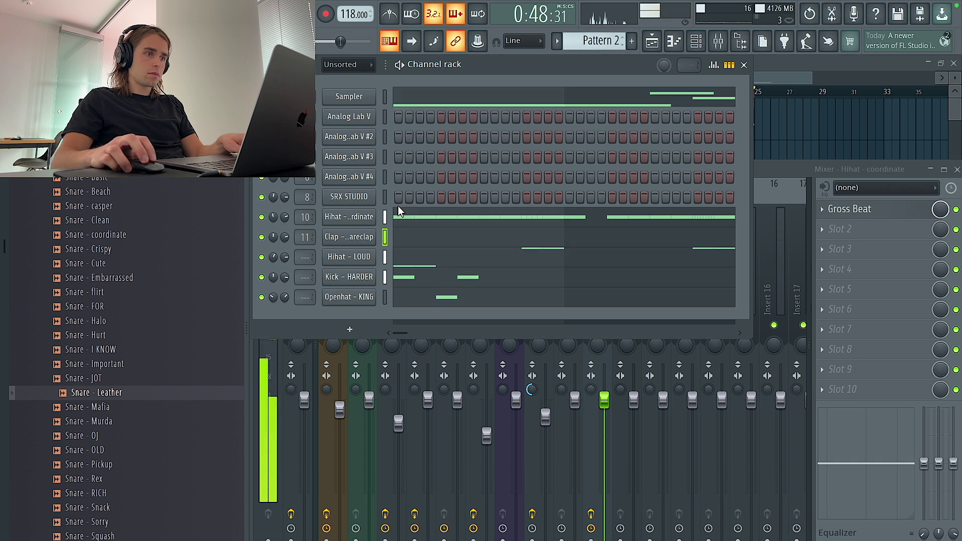
{"action": "left_click", "coordinate": [401, 237]}
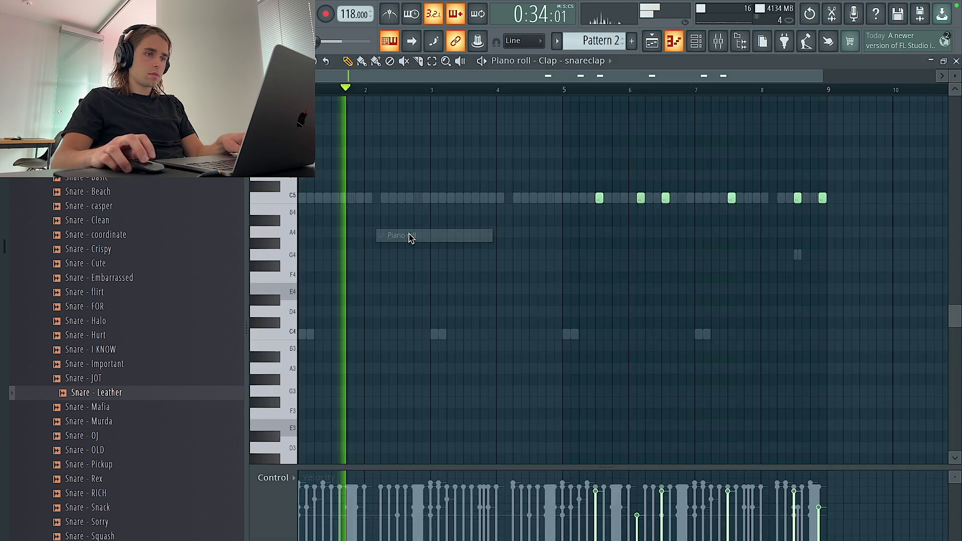
Move the remaining snareclap notes from Pattern 2 into Pattern 4 and repeat its first four bars
{"action": "scroll", "coordinate": [610, 40], "scroll_direction": "up", "scroll_amount": 1}
{"action": "scroll", "coordinate": [611, 39], "scroll_direction": "down", "scroll_amount": 1}
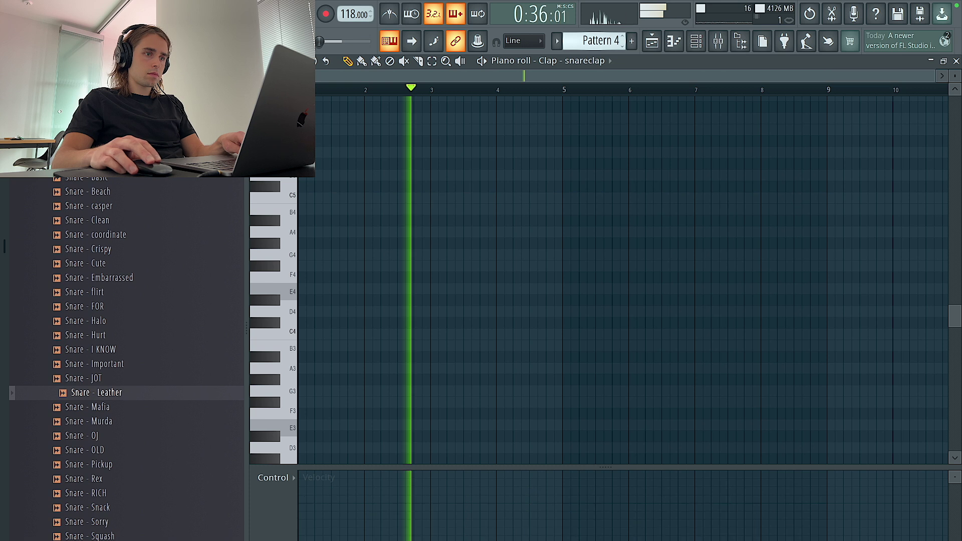
{"action": "left_click_drag", "start_coordinate": [567, 89], "coordinate": [302, 90]}
{"action": "key", "text": "ctrl+b"}
{"action": "left_click", "coordinate": [669, 87], "text": "ctrl"}
Duplicate the Pattern 2 clip on Track 5 of the playlist to bar 25
{"action": "left_click", "coordinate": [651, 45]}
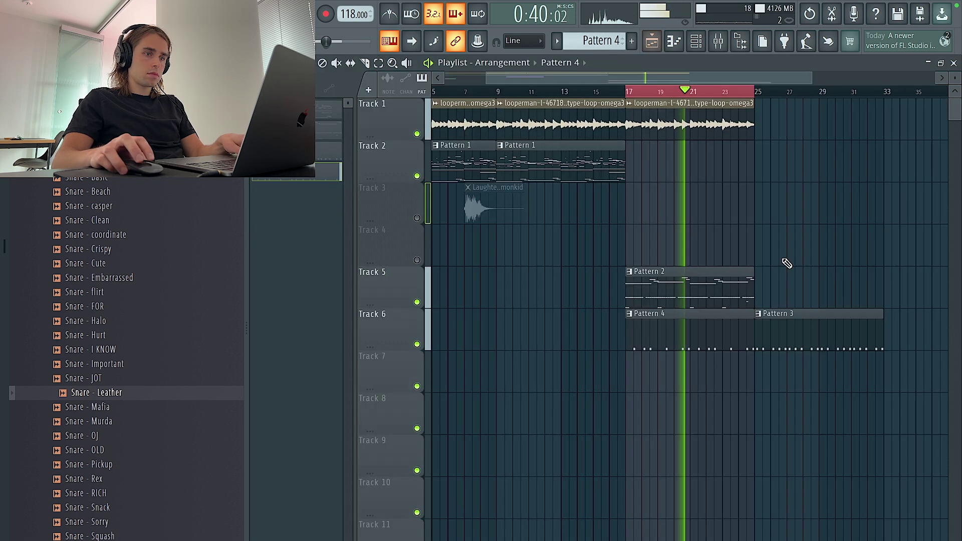
{"action": "left_click_drag", "start_coordinate": [760, 285], "coordinate": [714, 288]}
{"action": "key", "text": "ctrl+b"}
Duplicate the last looperman audio clip on Track 1 to bar 25
{"action": "left_click_drag", "start_coordinate": [633, 157], "coordinate": [575, 171]}
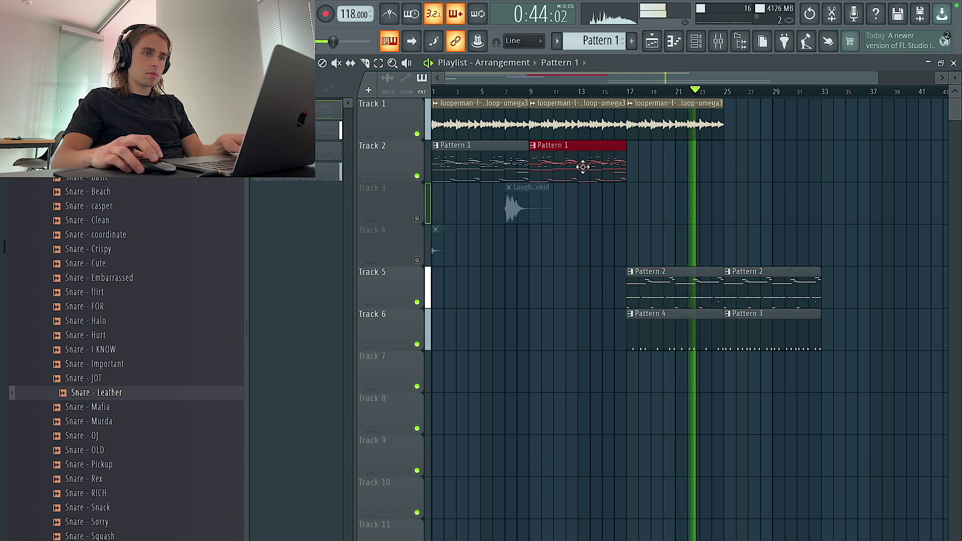
{"action": "left_click", "coordinate": [702, 114]}
{"action": "key", "text": "ctrl+b"}
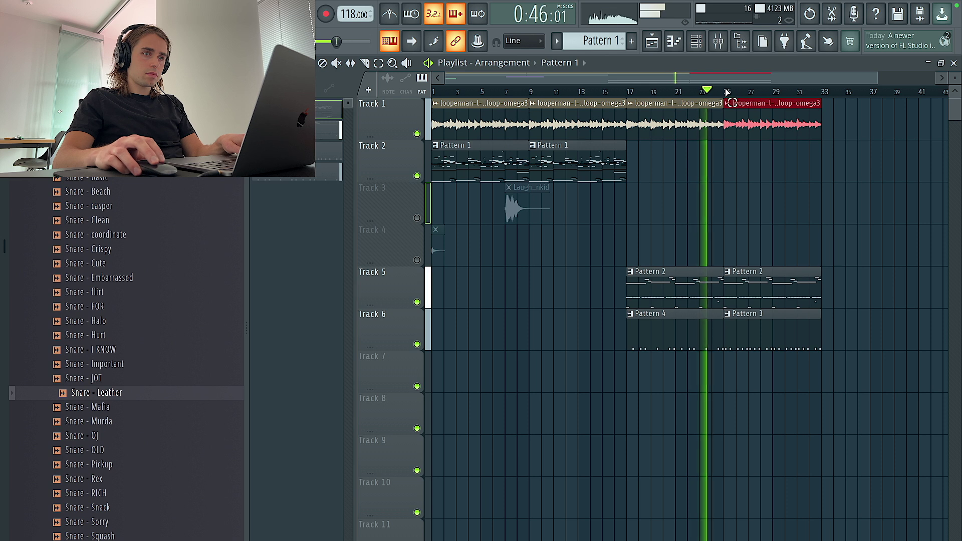
Set the playlist time selection to bars 17 to 25 and split Pattern 1 by channel
{"action": "left_click_drag", "start_coordinate": [725, 91], "coordinate": [628, 92]}
{"action": "right_click", "coordinate": [530, 150]}
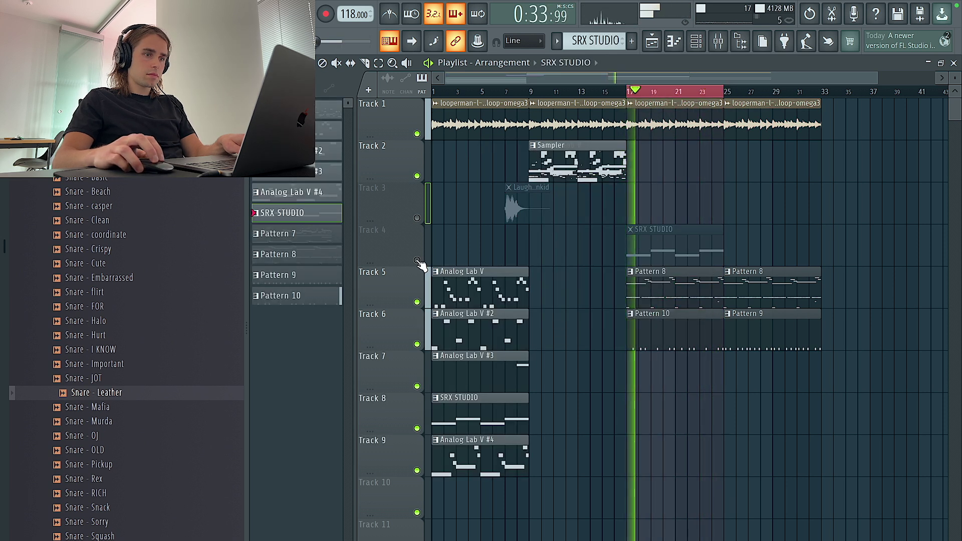
Unmute Track 4 and duplicate its SRX STUDIO clip to bar 25
{"action": "left_click", "coordinate": [417, 261]}
{"action": "left_click", "coordinate": [660, 250]}
{"action": "key", "text": "ctrl+b"}
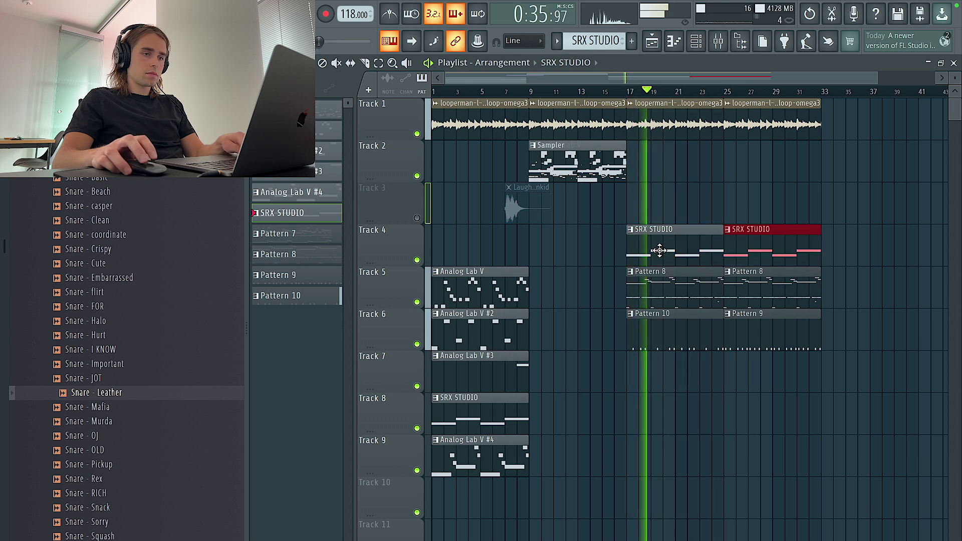
Place an Analog Lab V clip on Track 3 at bar 25
{"action": "scroll", "coordinate": [659, 251], "scroll_direction": "down", "scroll_amount": 2}
{"action": "left_click", "coordinate": [478, 336]}
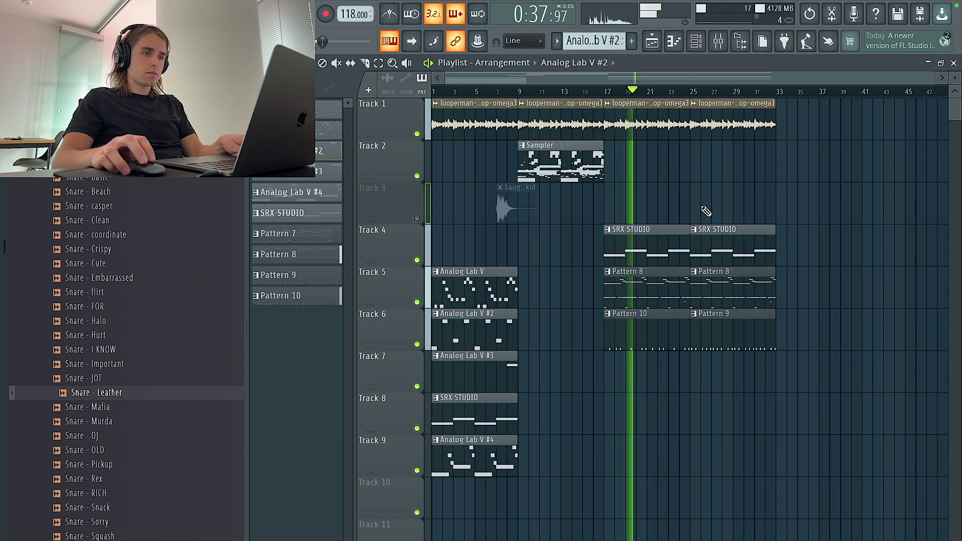
{"action": "left_click", "coordinate": [689, 209]}
Move the Analog Lab V, SRX STUDIO and Pattern 8, 9 and 10 clips from bar 17 onward down two tracks
{"action": "left_click_drag", "start_coordinate": [797, 351], "coordinate": [592, 238]}
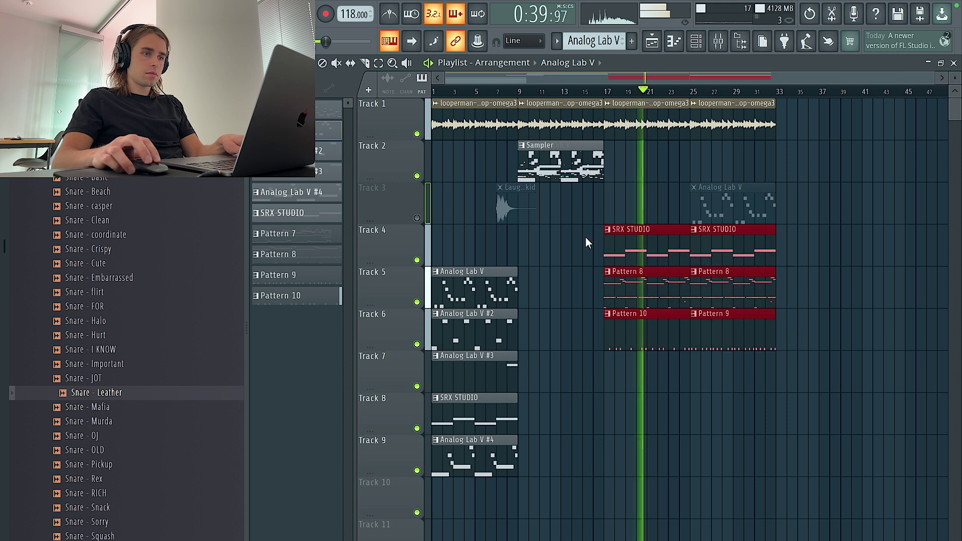
{"action": "left_click_drag", "start_coordinate": [631, 205], "coordinate": [825, 383]}
{"action": "key", "text": "shift+Down"}
{"action": "key", "text": "shift+Down"}
{"action": "left_click", "coordinate": [846, 396]}
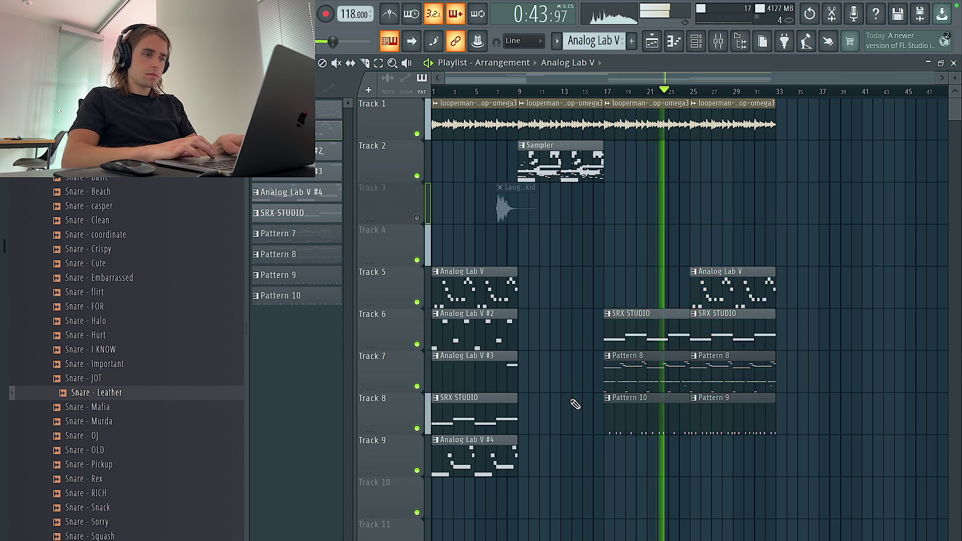
Swap the tracks of the two clips at bar 1, putting SRX STUDIO on Track 6 and Analog Lab V #2 on Track 8
{"action": "left_click_drag", "start_coordinate": [474, 327], "coordinate": [582, 492]}
{"action": "left_click_drag", "start_coordinate": [497, 416], "coordinate": [496, 331]}
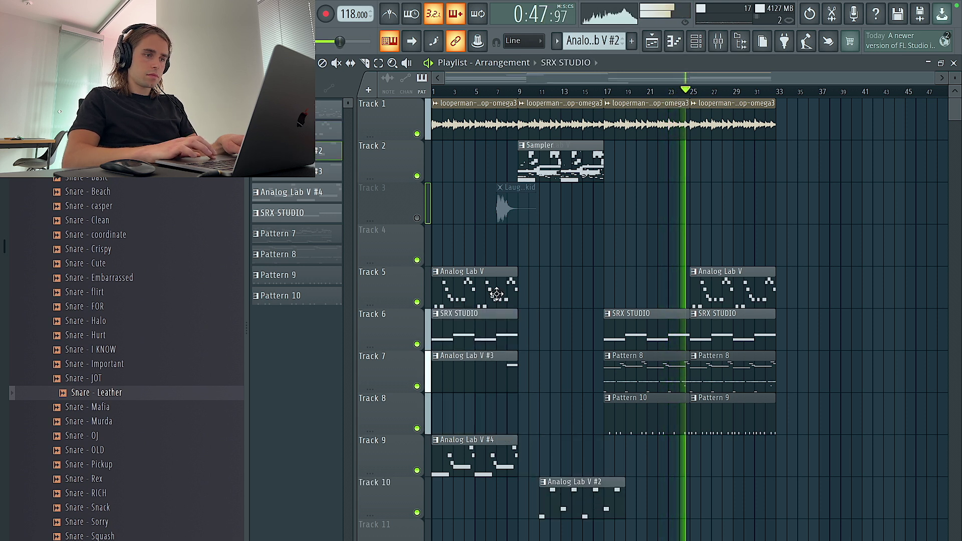
{"action": "left_click_drag", "start_coordinate": [575, 502], "coordinate": [493, 419]}
Add an Analog Lab V #2 clip on Track 8 at bar 25 and move the Pattern 8, 9 and 10 clips down to Tracks 9 and 10
{"action": "left_click", "coordinate": [700, 454]}
{"action": "left_click_drag", "start_coordinate": [754, 422], "coordinate": [595, 375]}
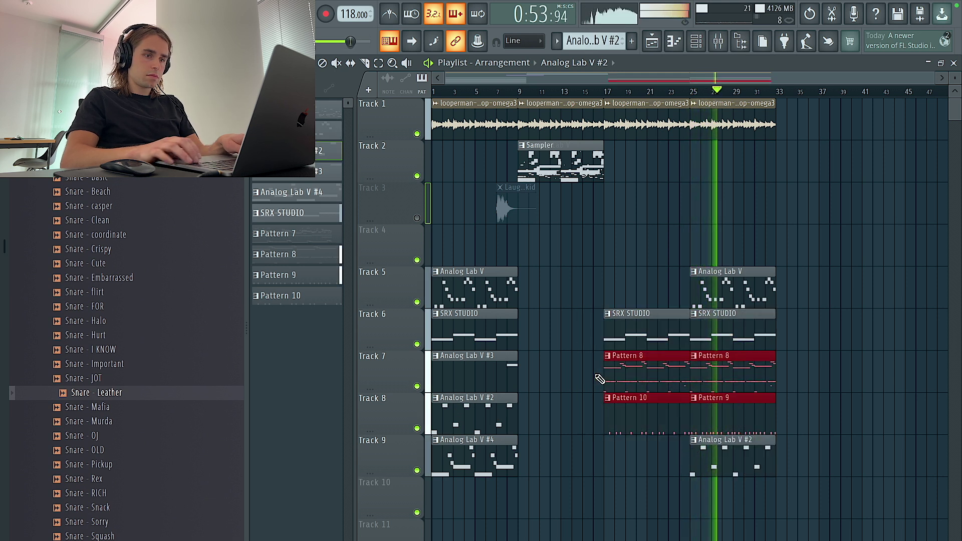
{"action": "key", "text": "shift+Down"}
{"action": "key", "text": "shift+Down"}
{"action": "key", "text": "shift+Down"}
{"action": "left_click_drag", "start_coordinate": [798, 537], "coordinate": [591, 430]}
{"action": "key", "text": "shift+Up"}
{"action": "key", "text": "ctrl+d"}
Inspect the Analog Lab V #2 notes in the piano roll and select bars 25 to 33 in the playlist
{"action": "double_click", "coordinate": [755, 401]}
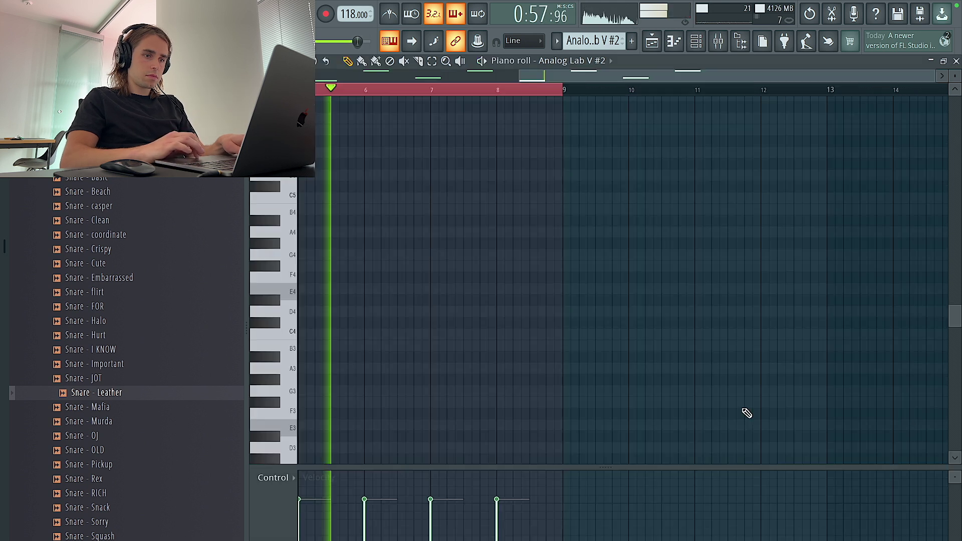
{"action": "left_click", "coordinate": [657, 41]}
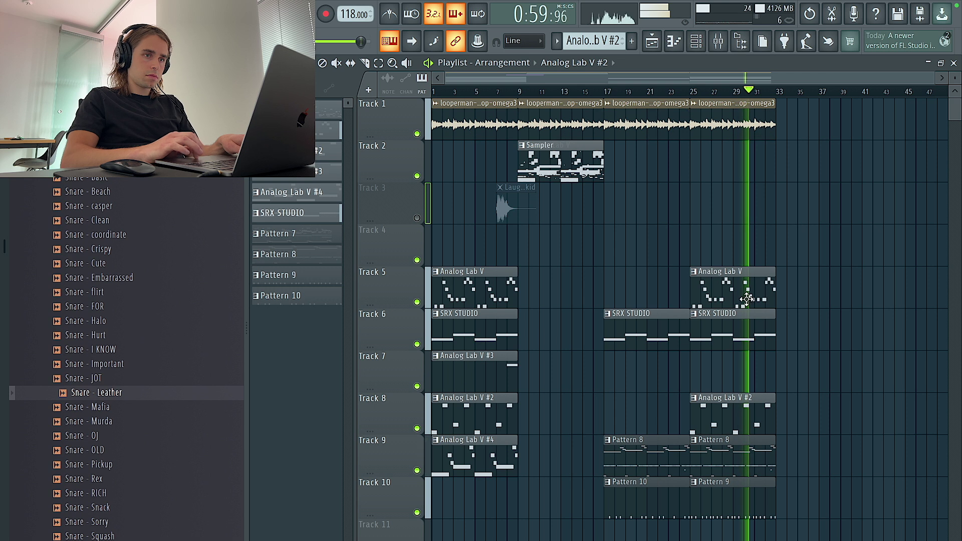
{"action": "double_click", "coordinate": [735, 419]}
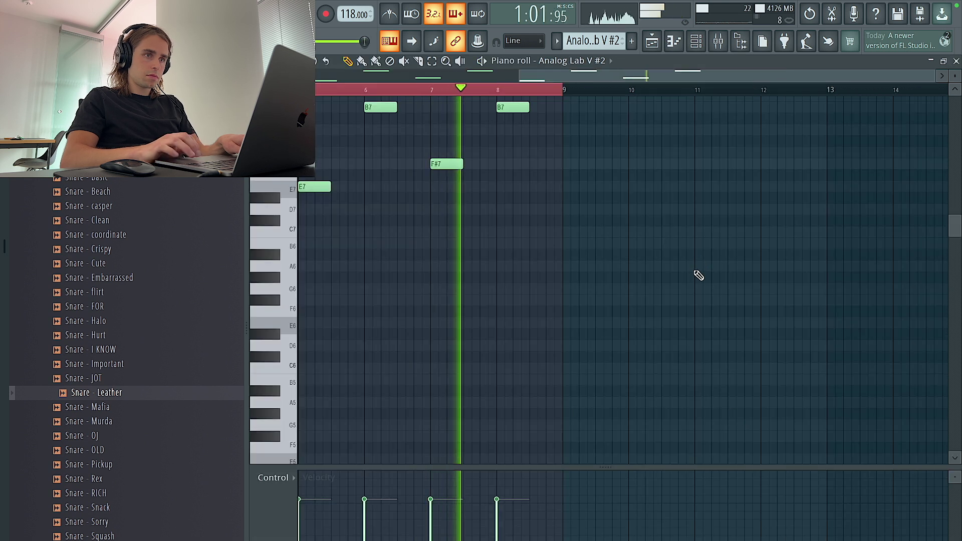
{"action": "left_click", "coordinate": [654, 42]}
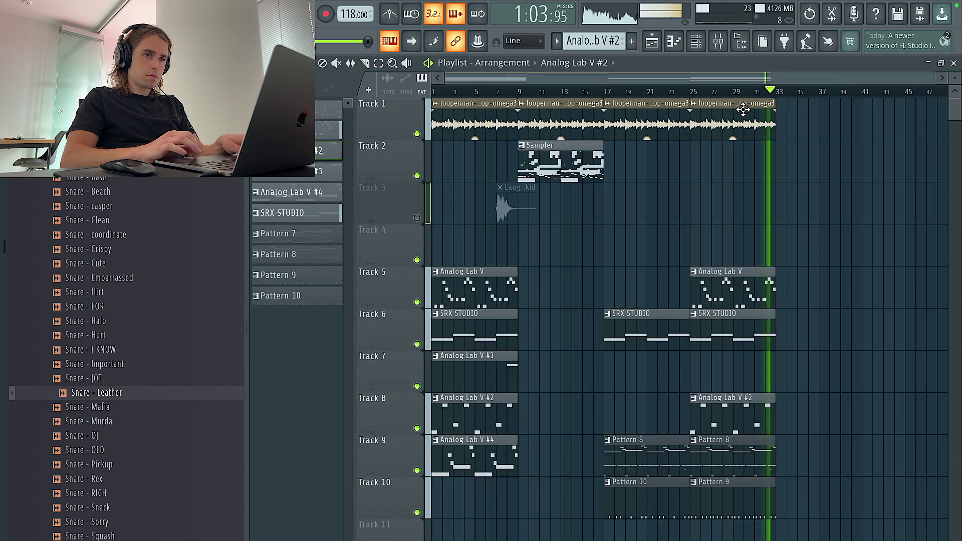
{"action": "left_click_drag", "start_coordinate": [780, 102], "coordinate": [690, 95]}
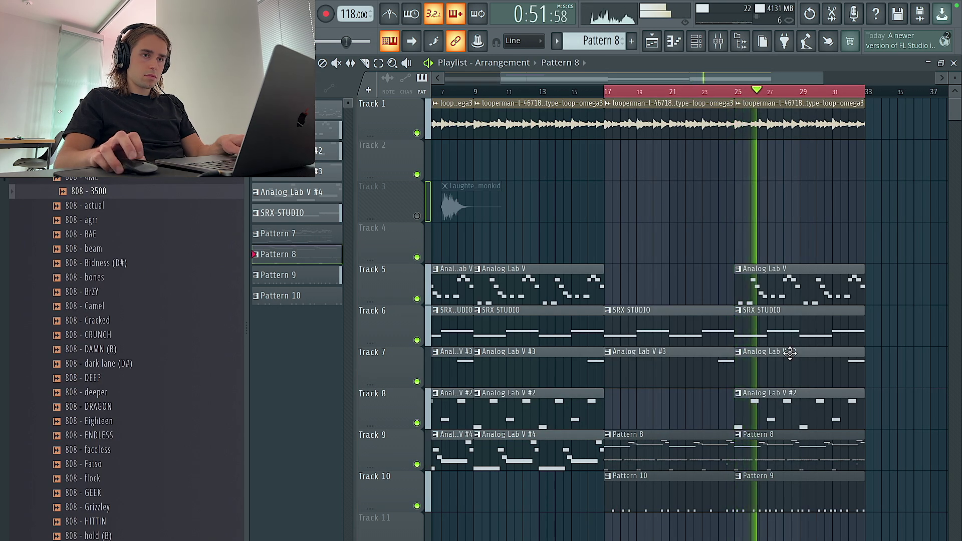
Inspect the notes of the Analog Lab V #3 clip in the piano roll and return to the playlist
{"action": "scroll", "coordinate": [713, 355], "scroll_direction": "up", "scroll_amount": 2}
{"action": "double_click", "coordinate": [684, 365]}
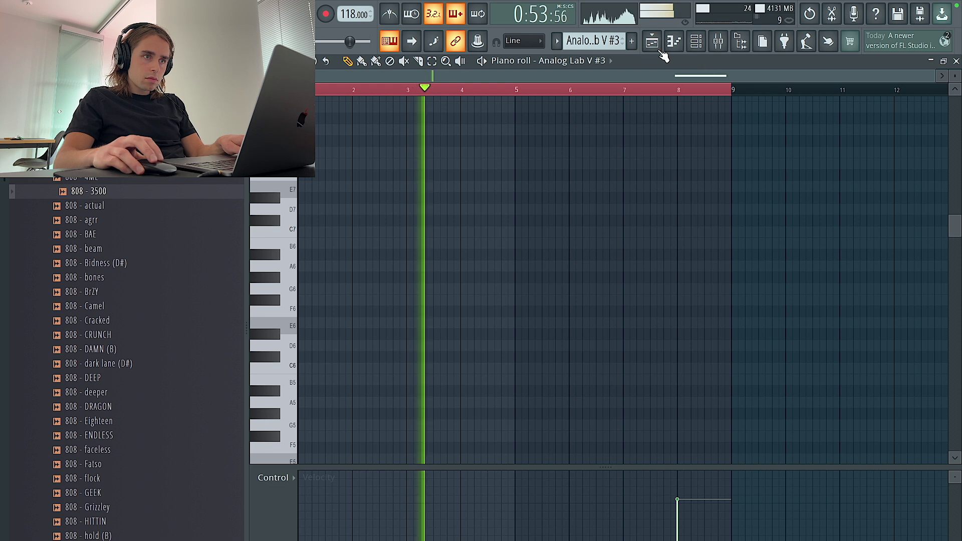
{"action": "left_click", "coordinate": [653, 42]}
{"action": "scroll", "coordinate": [741, 273], "scroll_direction": "down", "scroll_amount": 2}
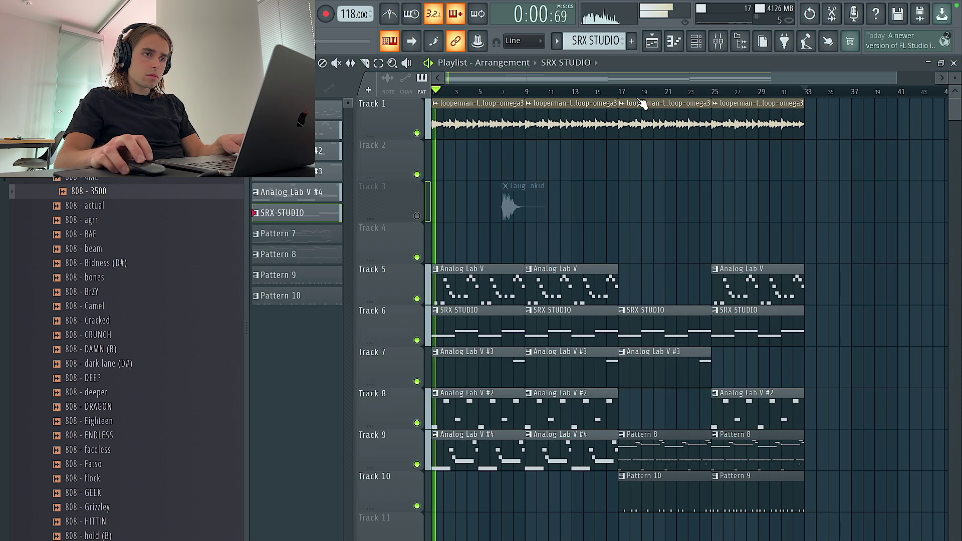
View the channel rack contents of the Analog Lab V #4 clip on Track 9
{"action": "scroll", "coordinate": [581, 251], "scroll_direction": "down", "scroll_amount": 1}
{"action": "key", "text": "ctrl+a"}
{"action": "key", "text": "ctrl+d"}
{"action": "left_click", "coordinate": [558, 458]}
{"action": "key", "text": "F6"}
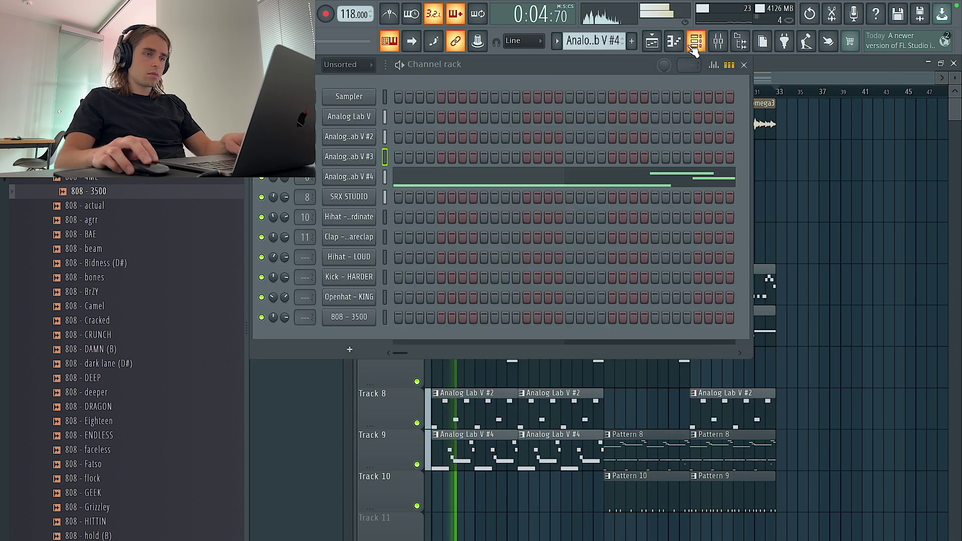
Switch to Pattern 8 and open its 808 - 3500 channel in the piano roll
{"action": "left_click", "coordinate": [623, 496]}
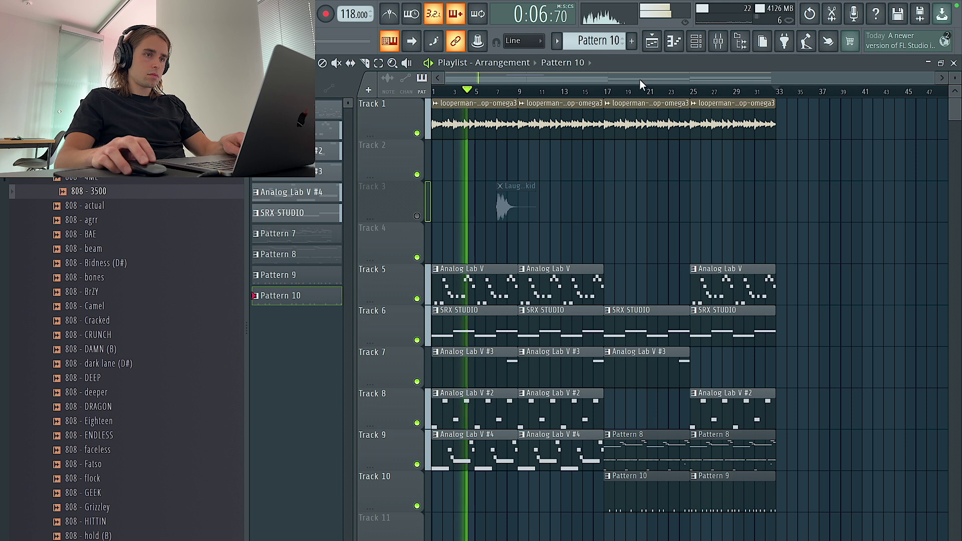
{"action": "left_click", "coordinate": [623, 458]}
{"action": "key", "text": "F6"}
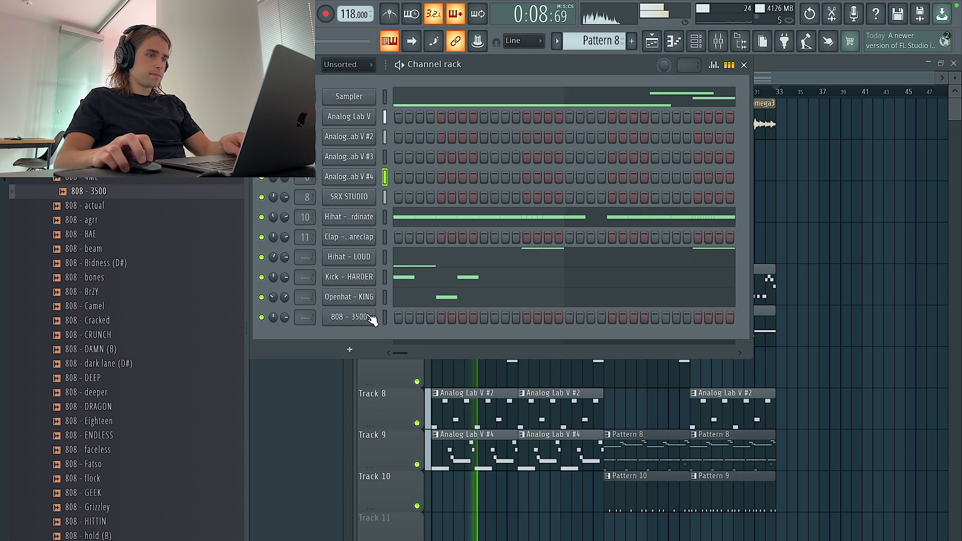
{"action": "right_click", "coordinate": [372, 316]}
{"action": "left_click", "coordinate": [406, 322]}
Transpose the 808 - 3500 melody up in octaves to start on E7 and apply quick legato to its notes
{"action": "key", "text": "ctrl+Up"}
{"action": "key", "text": "ctrl+Up"}
{"action": "key", "text": "ctrl+Up"}
{"action": "key", "text": "ctrl+l"}
{"action": "key", "text": "ctrl+d"}
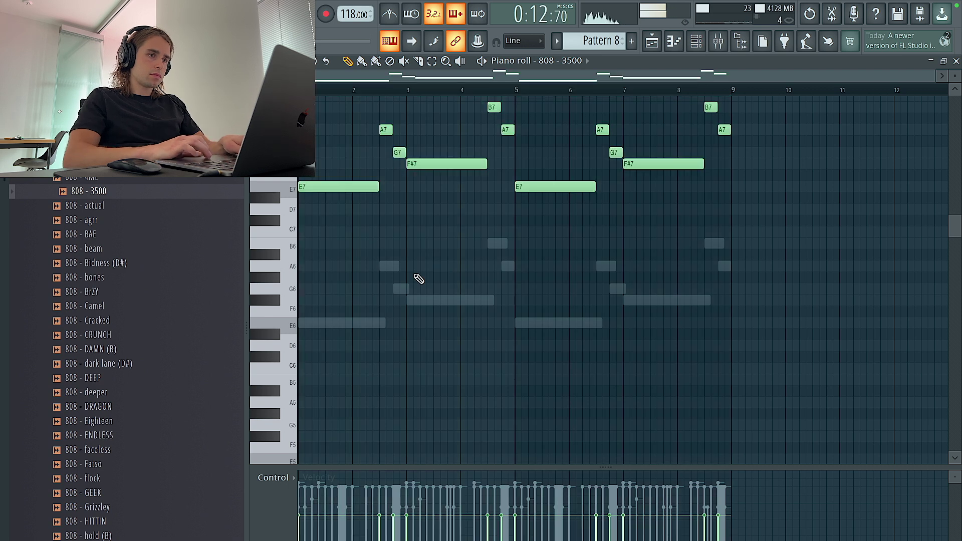
Transpose the 808 - 3500 notes down one octave to start on E6 and raise the velocity of all of them
{"action": "key", "text": "ctrl+Down"}
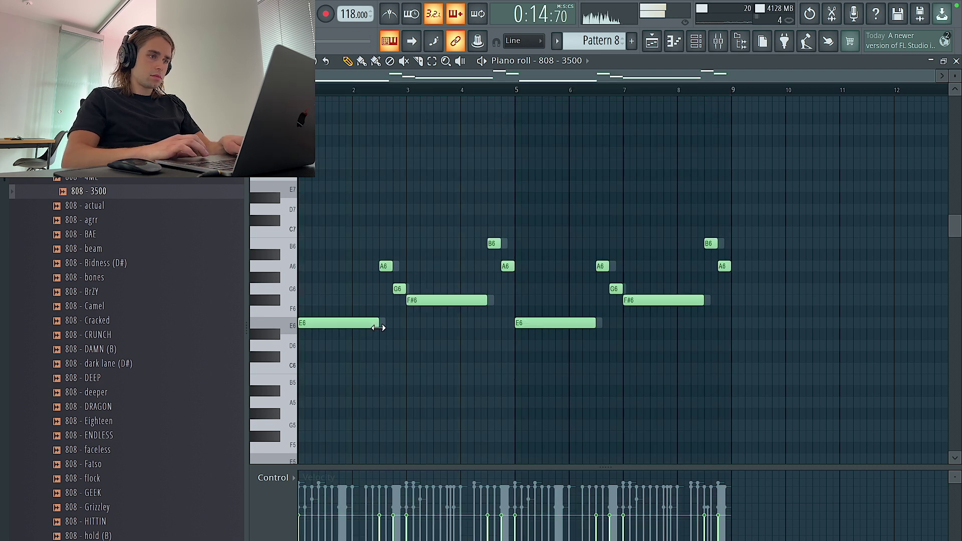
{"action": "key", "text": "ctrl+a"}
{"action": "scroll", "coordinate": [503, 287], "scroll_direction": "up", "scroll_amount": 5}
{"action": "key", "text": "ctrl+d"}
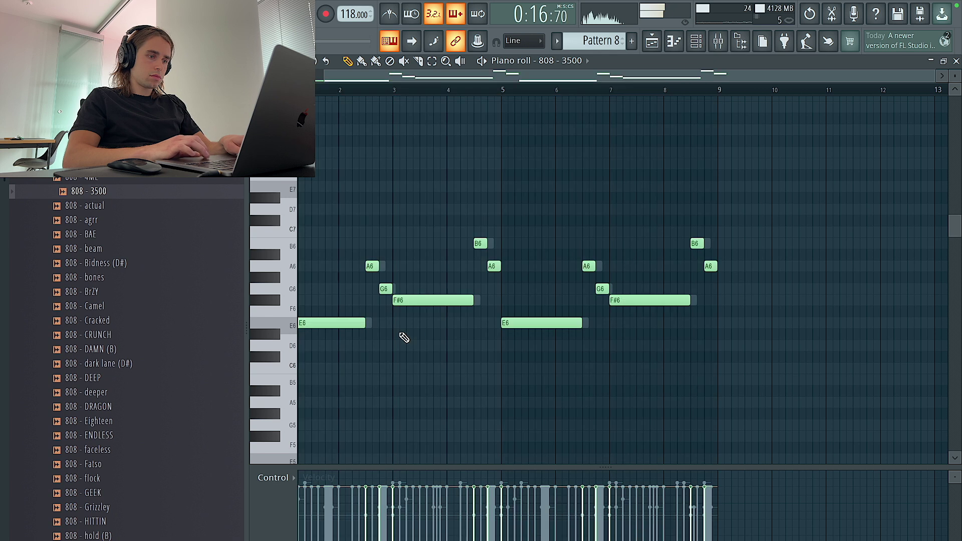
{"action": "scroll", "coordinate": [396, 346], "scroll_direction": "down", "scroll_amount": 5}
{"action": "left_click", "coordinate": [285, 478]}
{"action": "left_click", "coordinate": [289, 502]}
{"action": "left_click", "coordinate": [286, 482]}
{"action": "left_click", "coordinate": [295, 515]}
Transpose all 808 - 3500 notes down one octave to start on E5
{"action": "key", "text": "ctrl+a"}
{"action": "key", "text": "ctrl+Down"}
{"action": "key", "text": "ctrl+d"}
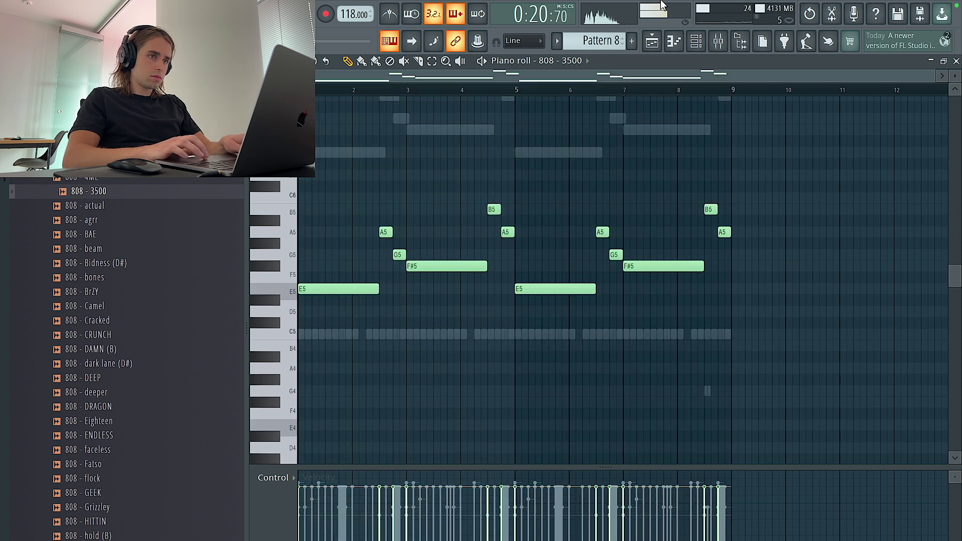
Return to the channel rack and open Pattern 8's 808 - 3500 channel in the piano roll
{"action": "key", "text": "F5"}
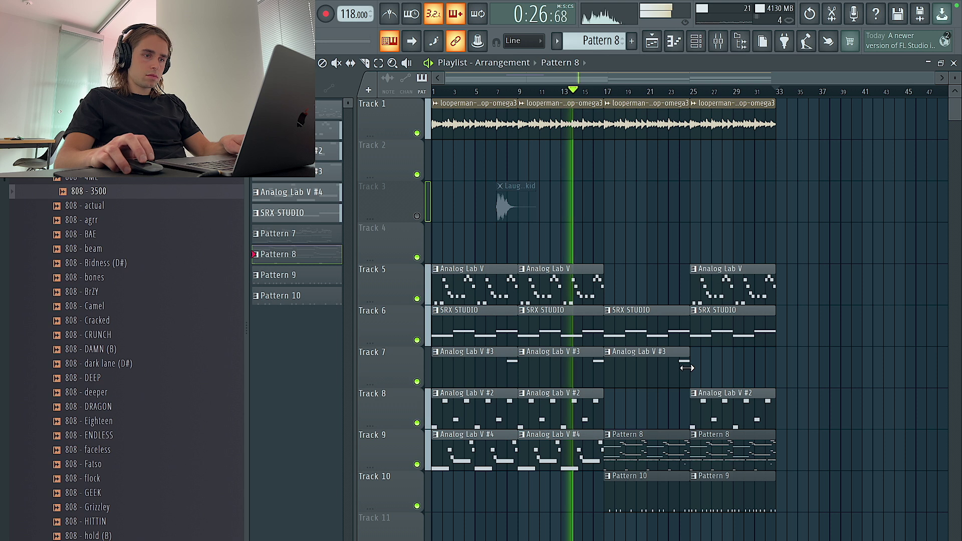
{"action": "left_click", "coordinate": [694, 43]}
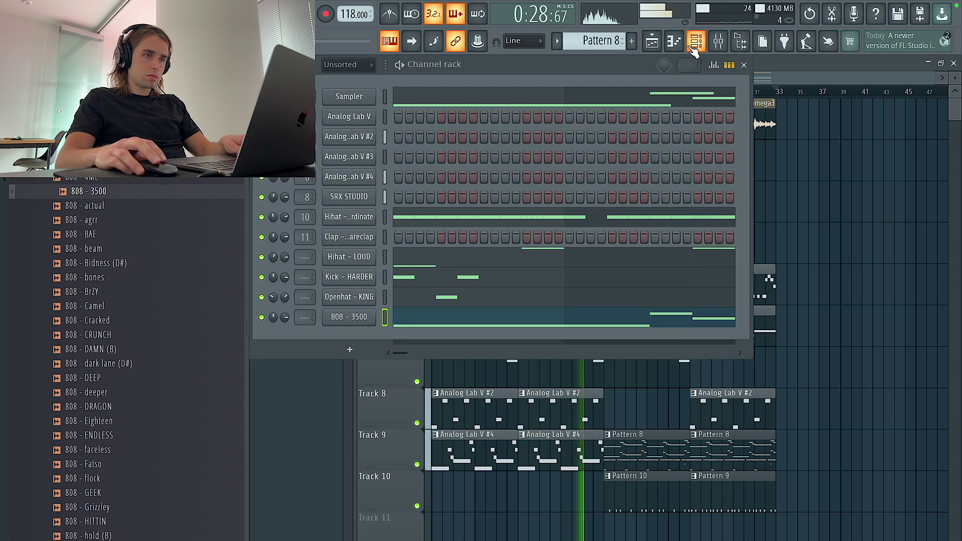
{"action": "right_click", "coordinate": [375, 317]}
{"action": "left_click", "coordinate": [396, 321]}
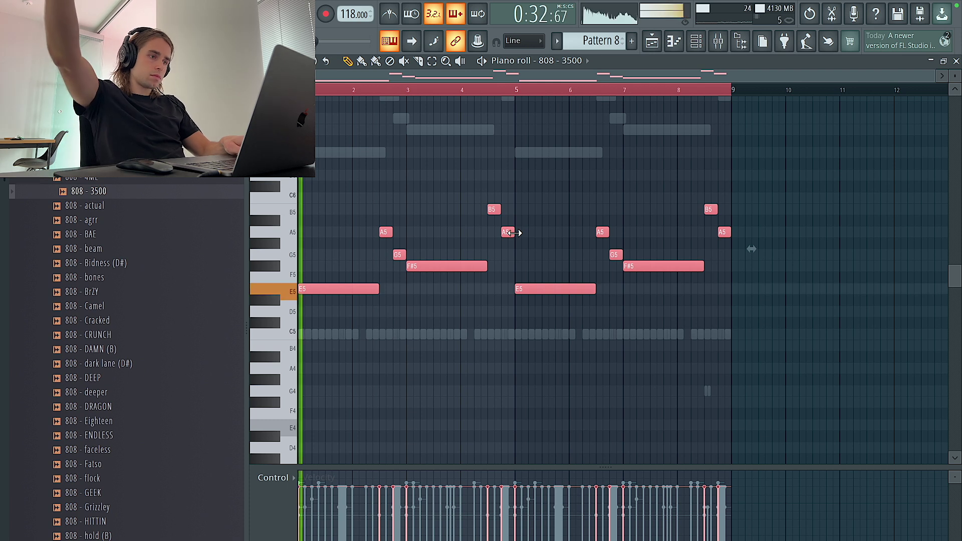
Rework the 808 ending in bar 4: add a short F#5, delete the closing A5, shift B5 later and apply quick legato
{"action": "key", "text": "ctrl+d"}
{"action": "scroll", "coordinate": [364, 272], "scroll_direction": "up", "scroll_amount": 3}
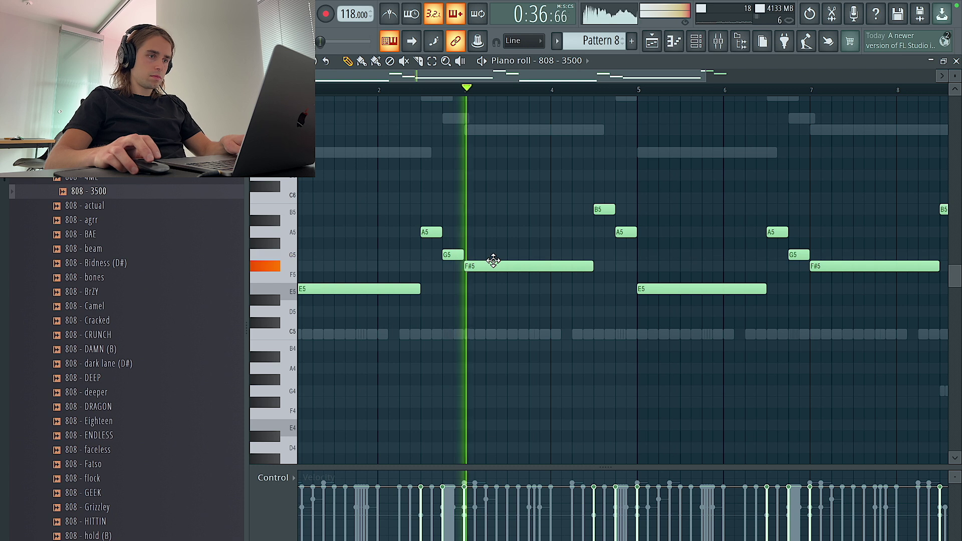
{"action": "key", "text": "ctrl+a"}
{"action": "key", "text": "ctrl+d"}
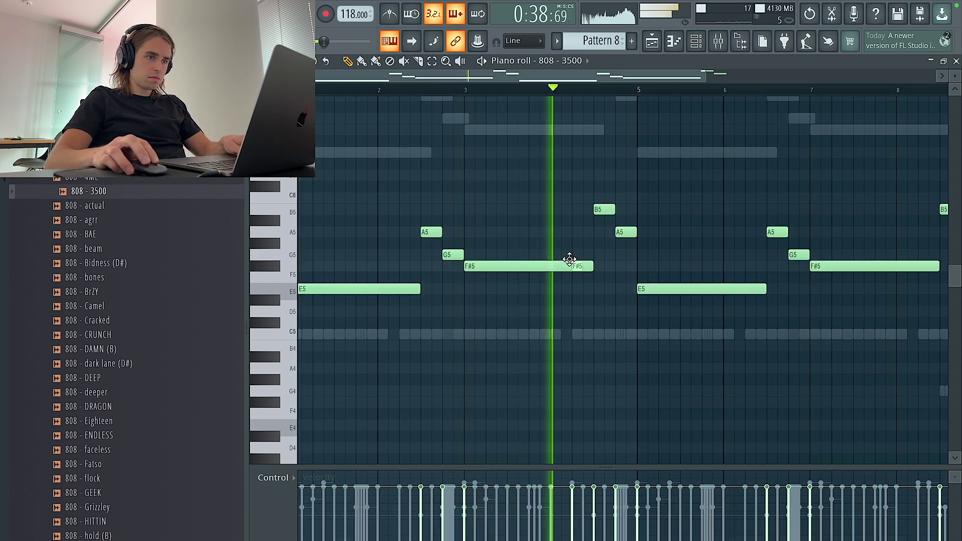
{"action": "right_click", "coordinate": [624, 236]}
{"action": "mouse_move", "coordinate": [609, 215]}
{"action": "left_mouse_down"}
{"action": "mouse_move", "coordinate": [626, 215]}
{"action": "mouse_move", "coordinate": [617, 214]}
{"action": "left_mouse_up"}
{"action": "key", "text": "ctrl+l"}
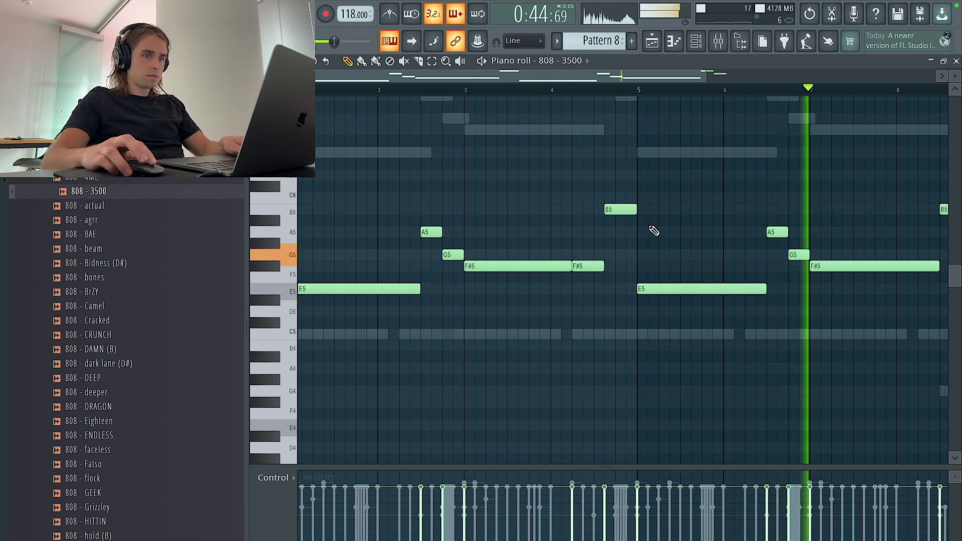
Repeat the reworked 808 ending in bar 8, with an added F#5, no closing A5 and a later, longer B5
{"action": "right_click", "coordinate": [692, 234]}
{"action": "left_click_drag", "start_coordinate": [668, 209], "coordinate": [679, 209]}
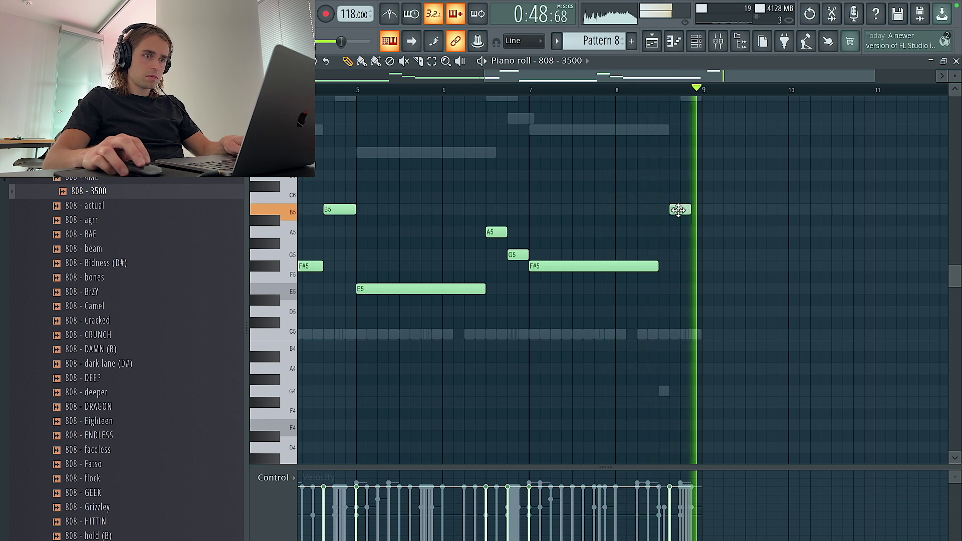
{"action": "scroll", "coordinate": [690, 222], "scroll_direction": "down", "scroll_amount": 3}
{"action": "key", "text": "ctrl+l"}
{"action": "left_click_drag", "start_coordinate": [774, 351], "coordinate": [537, 145]}
{"action": "key", "text": "Delete"}
{"action": "key", "text": "ctrl+b"}
{"action": "key", "text": "ctrl+d"}
{"action": "key", "text": "ctrl+a"}
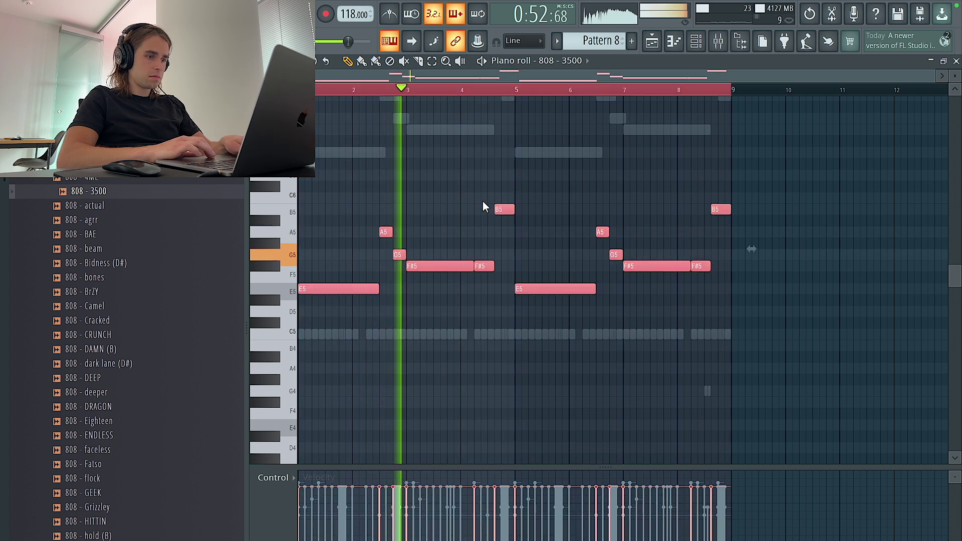
{"action": "key", "text": "ctrl+d"}
Return to the playlist and select bars 17 to 33 for looped playback
{"action": "key", "text": "F6"}
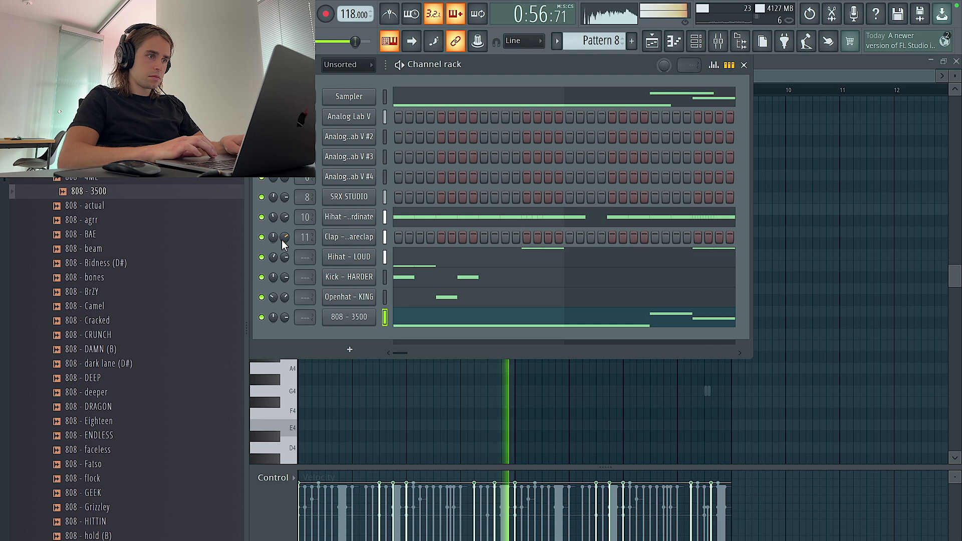
{"action": "key", "text": "F5"}
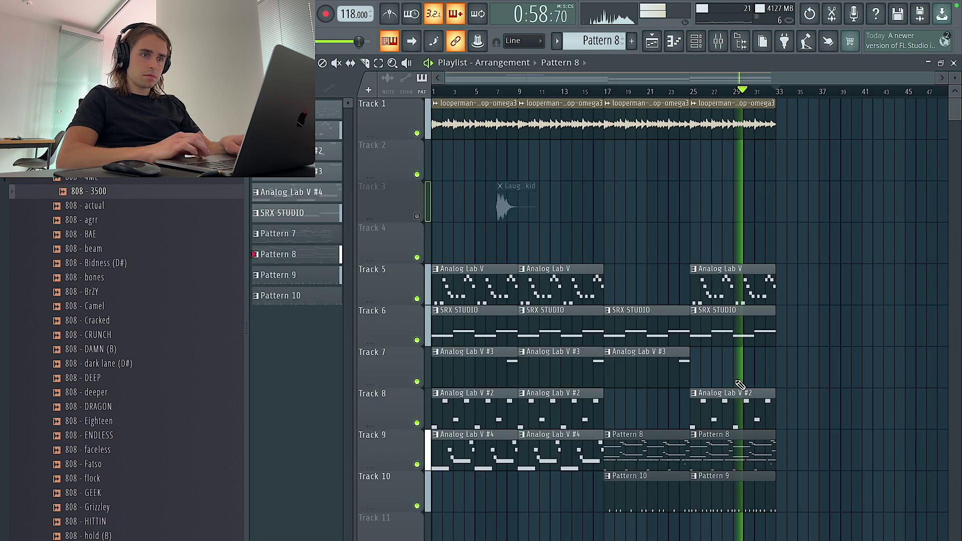
{"action": "left_click", "coordinate": [739, 483]}
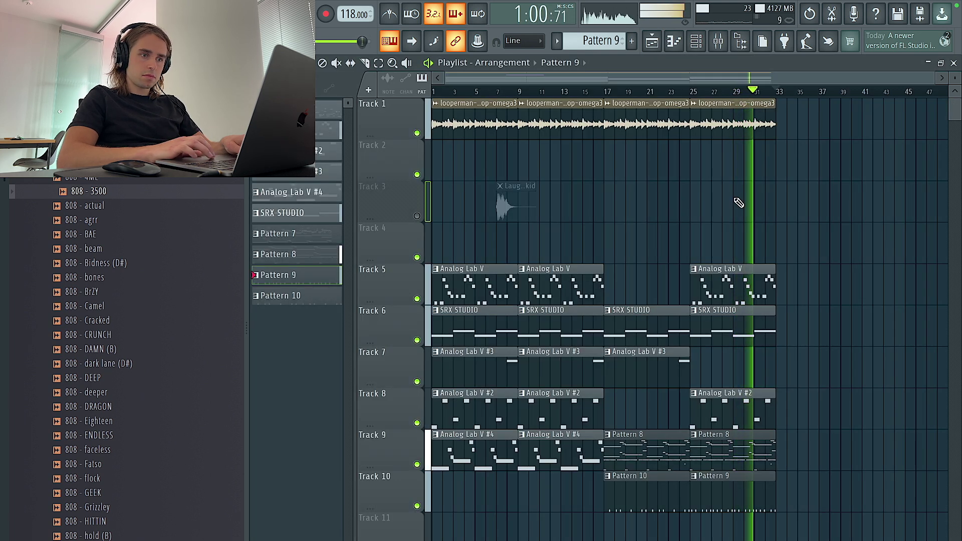
{"action": "left_click", "coordinate": [723, 43]}
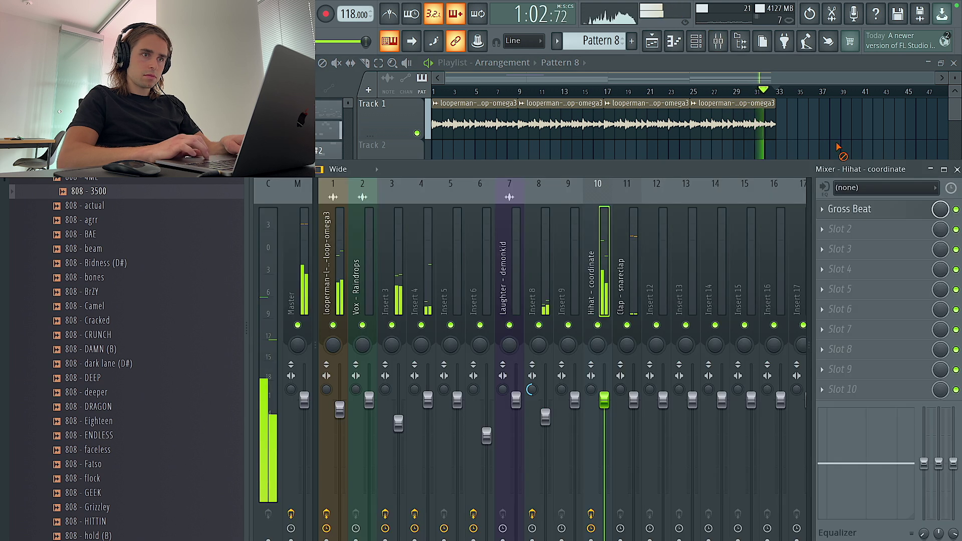
{"action": "left_click", "coordinate": [723, 42]}
{"action": "left_click_drag", "start_coordinate": [780, 93], "coordinate": [608, 93]}
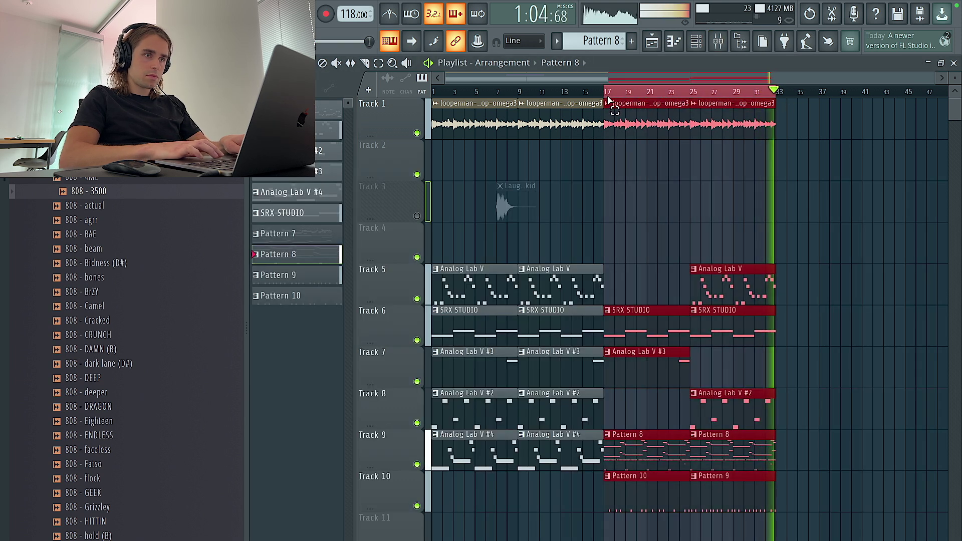
Add Hihat - LOUD notes on E4 and C4 at the end of bar 8 in Pattern 8, and return to the playlist
{"action": "left_click", "coordinate": [696, 42]}
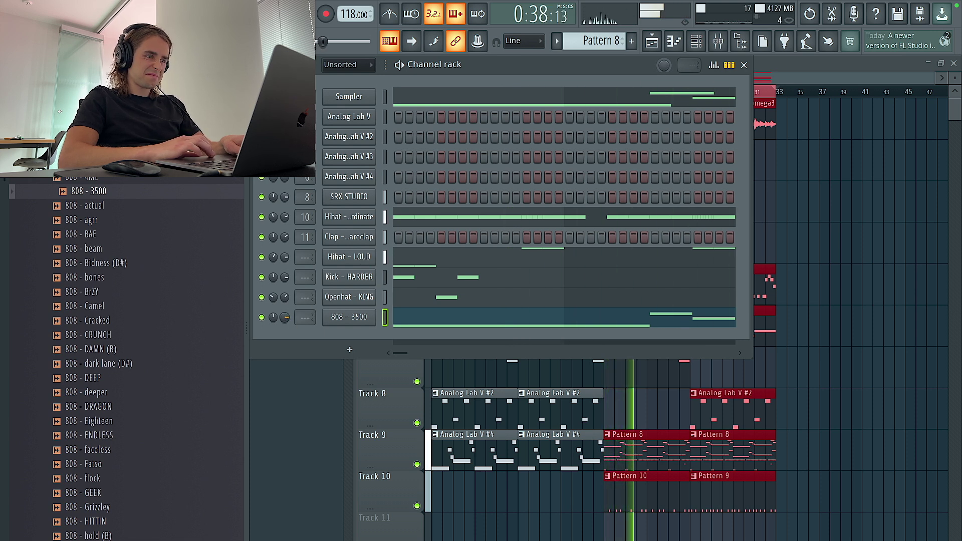
{"action": "right_click", "coordinate": [360, 261]}
{"action": "left_click", "coordinate": [381, 266]}
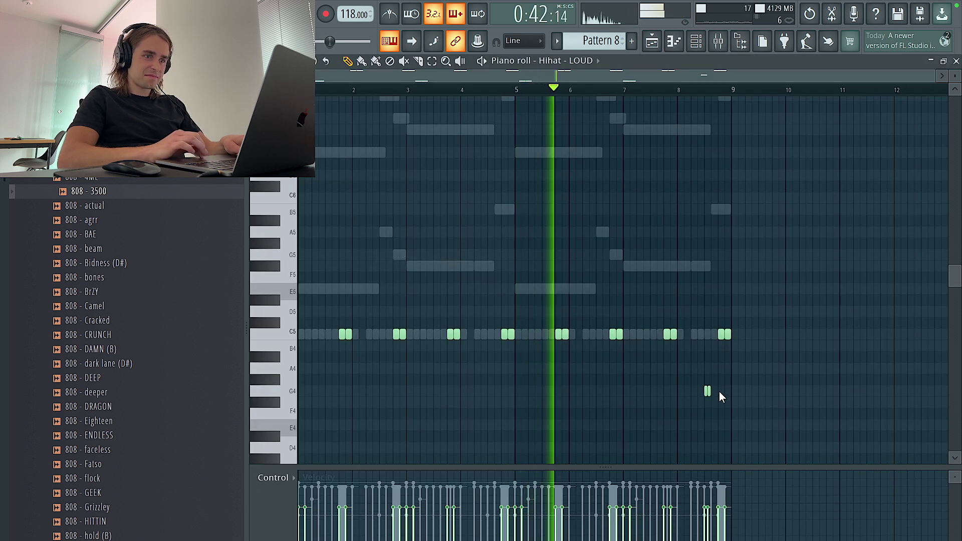
{"action": "scroll", "coordinate": [722, 392], "scroll_direction": "up", "scroll_amount": 3, "text": "ctrl"}
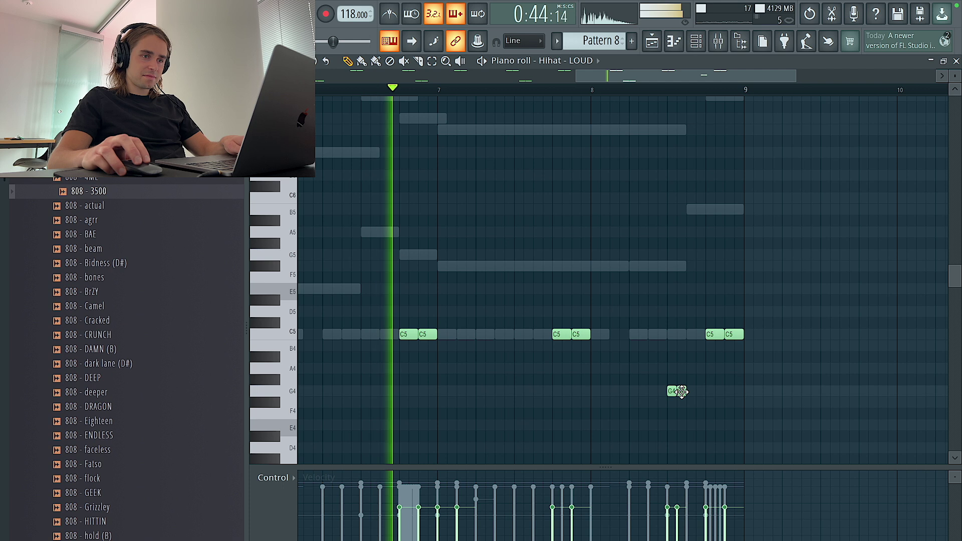
{"action": "left_click", "coordinate": [710, 426]}
{"action": "scroll", "coordinate": [735, 389], "scroll_direction": "down", "scroll_amount": 3}
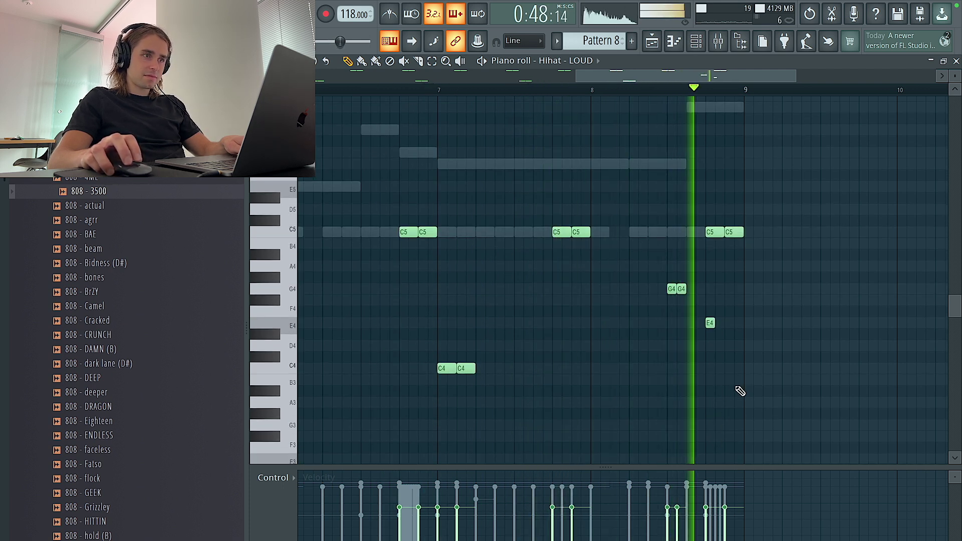
{"action": "left_click", "coordinate": [726, 368]}
{"action": "left_click", "coordinate": [656, 44]}
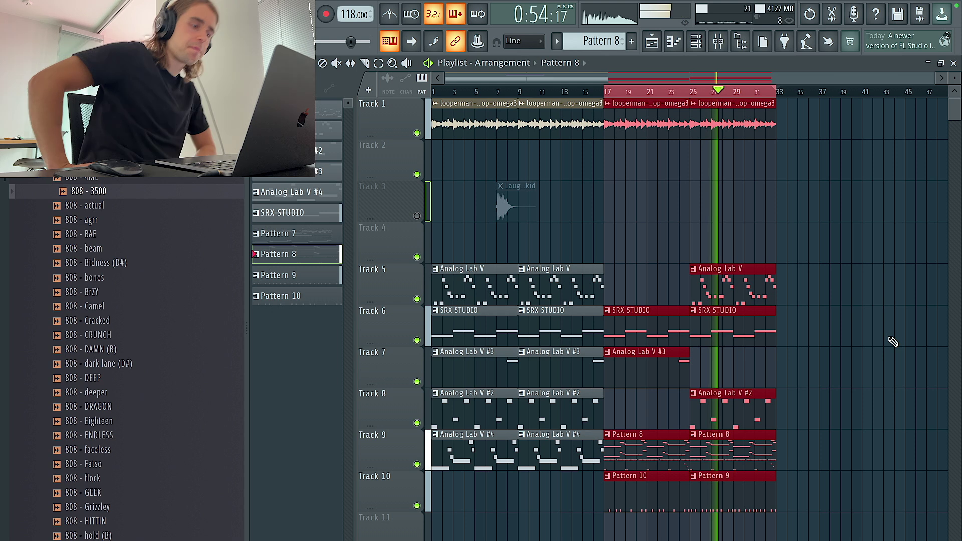
Check the Kick - HARDER notes of Pattern 8 in the piano roll and return to the channel rack
{"action": "left_click", "coordinate": [697, 41]}
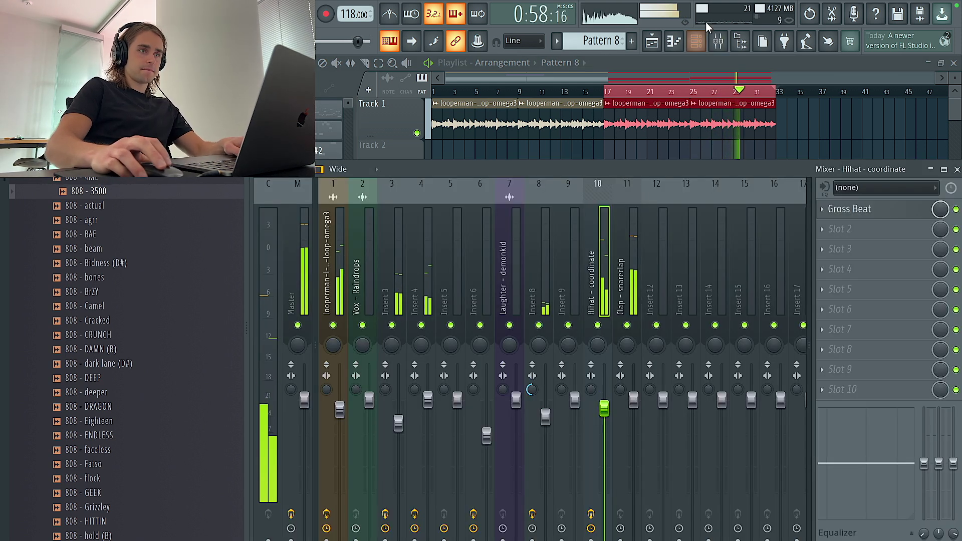
{"action": "left_click", "coordinate": [697, 40]}
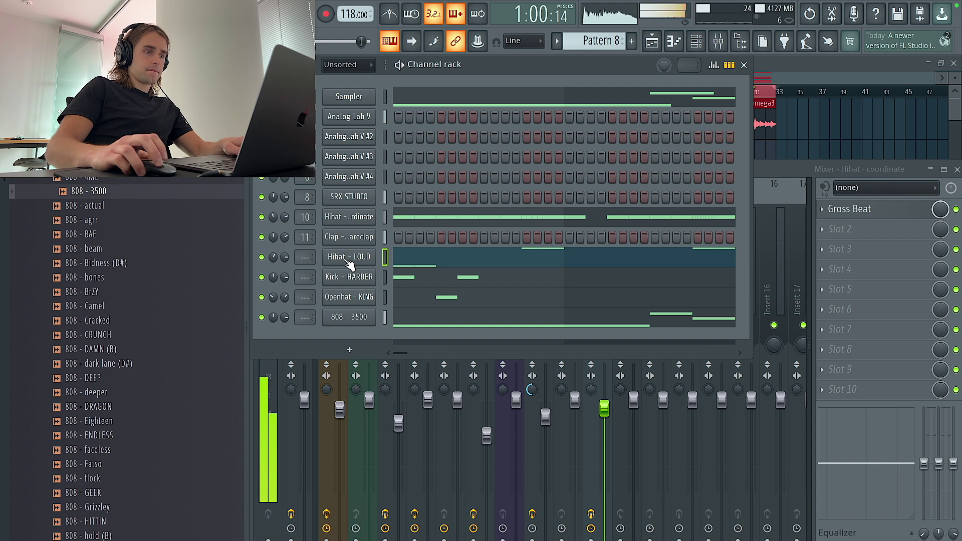
{"action": "right_click", "coordinate": [352, 282]}
{"action": "left_click", "coordinate": [422, 277]}
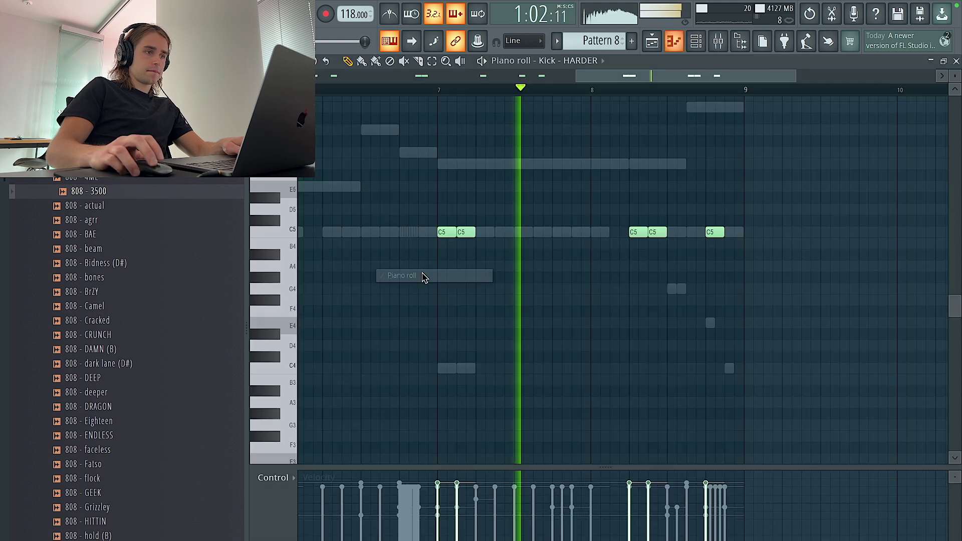
{"action": "left_click", "coordinate": [696, 42]}
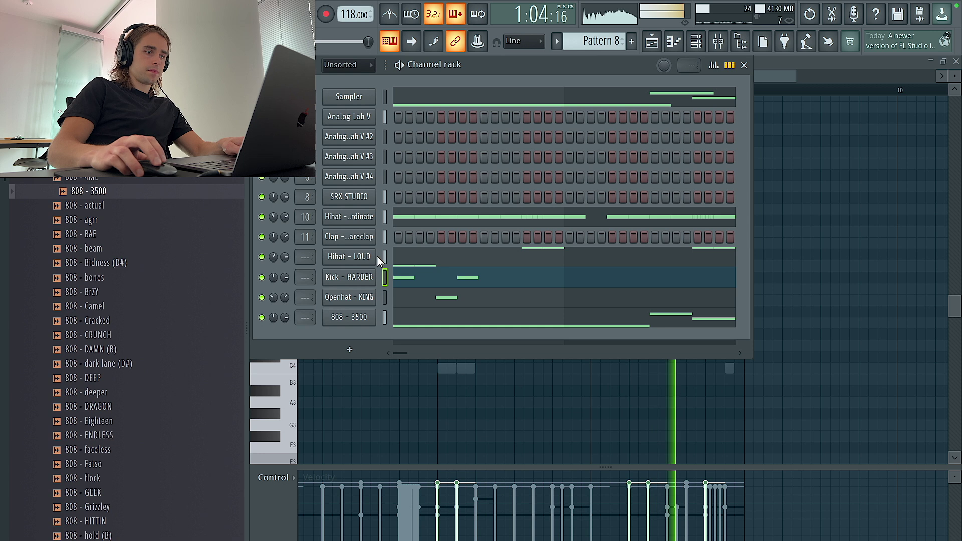
Extend the Track 1 loop sample to bar 49 and copy the SRX STUDIO and Analog Lab V #2, #3 and #4 clips to bar 41
{"action": "key", "text": "F5"}
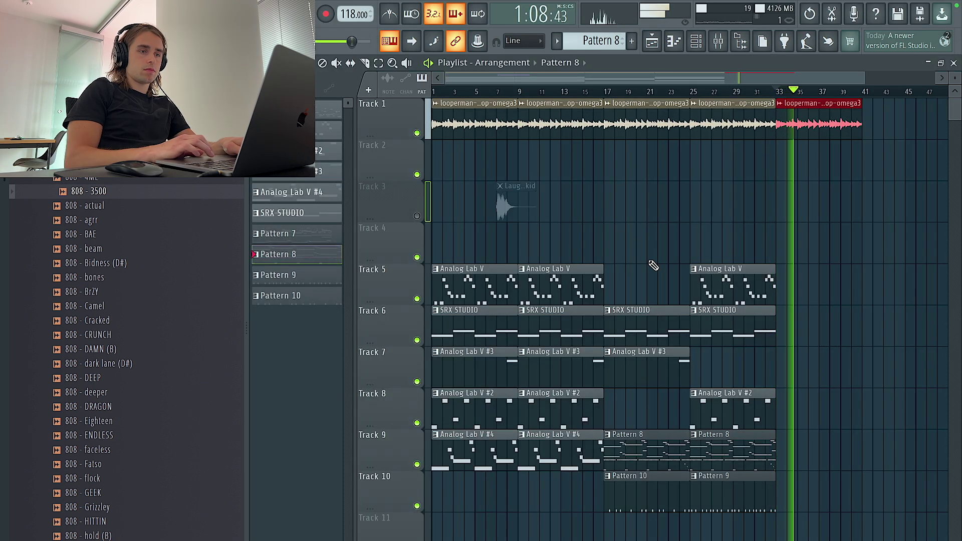
{"action": "scroll", "coordinate": [654, 266], "scroll_direction": "down", "scroll_amount": 1}
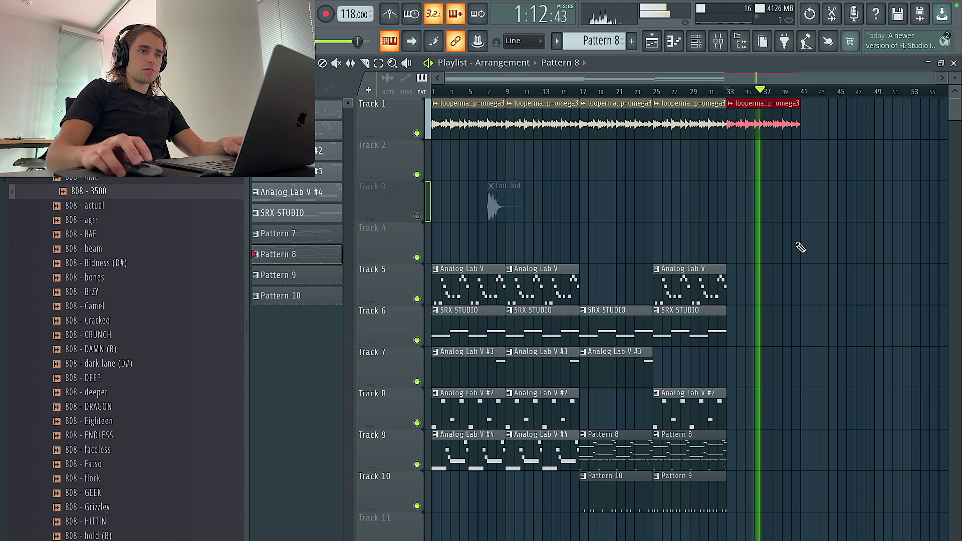
{"action": "key", "text": "ctrl+b"}
{"action": "mouse_move", "coordinate": [551, 479]}
{"action": "left_mouse_down"}
{"action": "mouse_move", "coordinate": [538, 273]}
{"action": "mouse_move", "coordinate": [891, 269]}
{"action": "mouse_move", "coordinate": [835, 276]}
{"action": "left_mouse_up"}
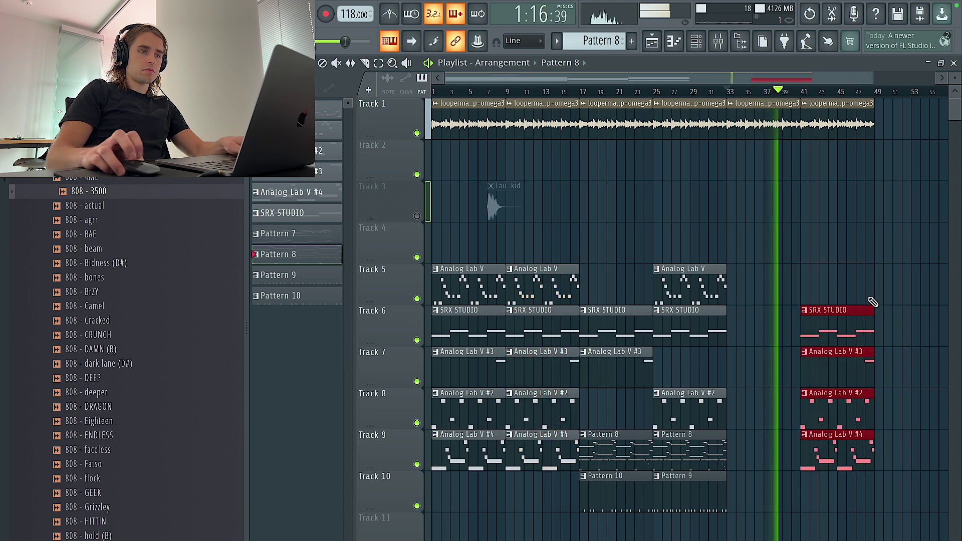
Delete the Analog Lab V #2 clip at bar 41 on Track 8
{"action": "scroll", "coordinate": [870, 301], "scroll_direction": "up", "scroll_amount": 4}
{"action": "right_click", "coordinate": [813, 371]}
{"action": "key", "text": "ctrl+z"}
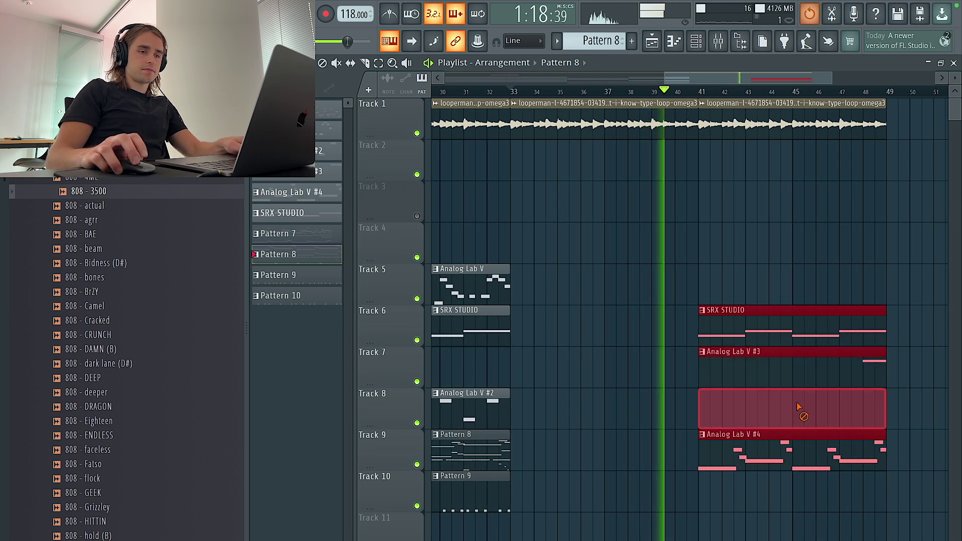
{"action": "scroll", "coordinate": [826, 255], "scroll_direction": "down", "scroll_amount": 5}
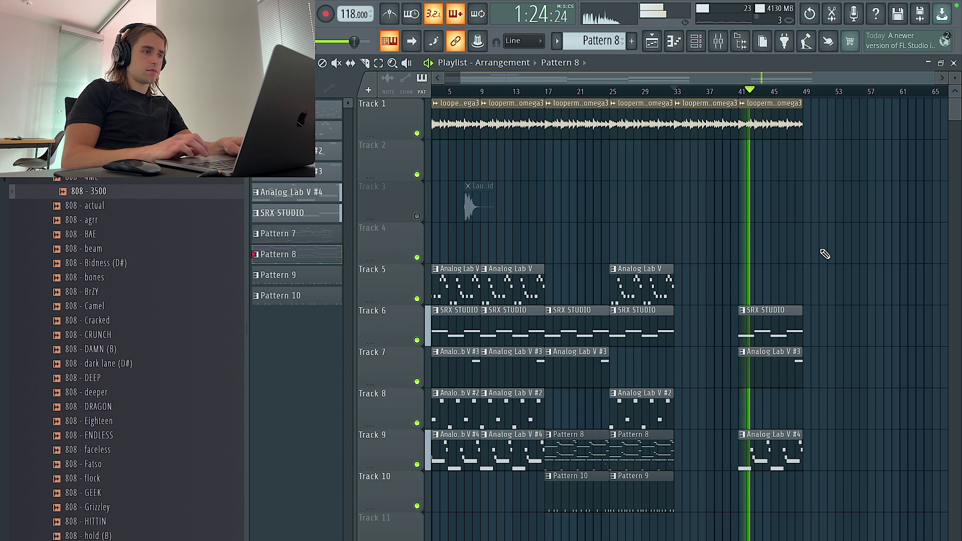
Save the project anyway with the trial version of Gross Beat in it
{"action": "key", "text": "ctrl+s"}
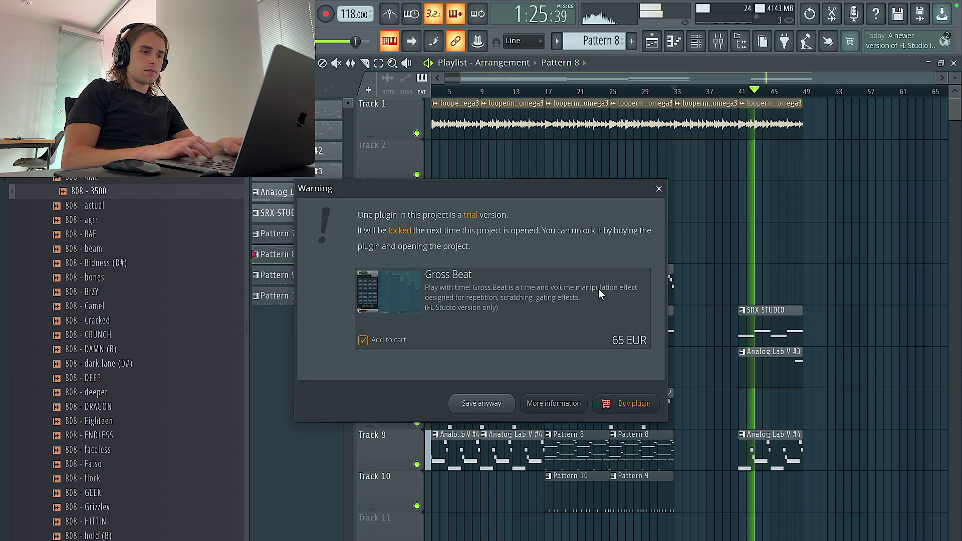
{"action": "left_click", "coordinate": [481, 403]}
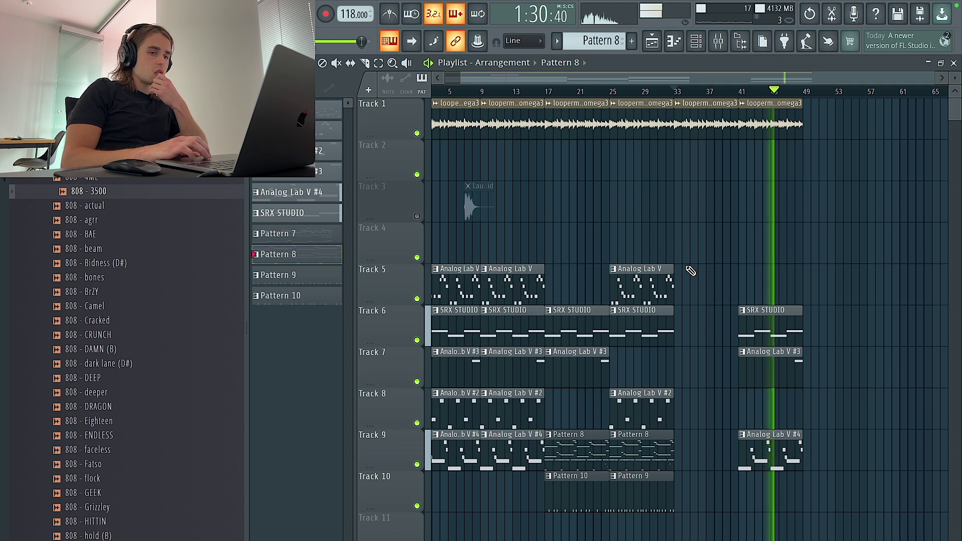
{"action": "key", "text": "super+Tab"}
{"action": "key", "text": "super+Tab"}
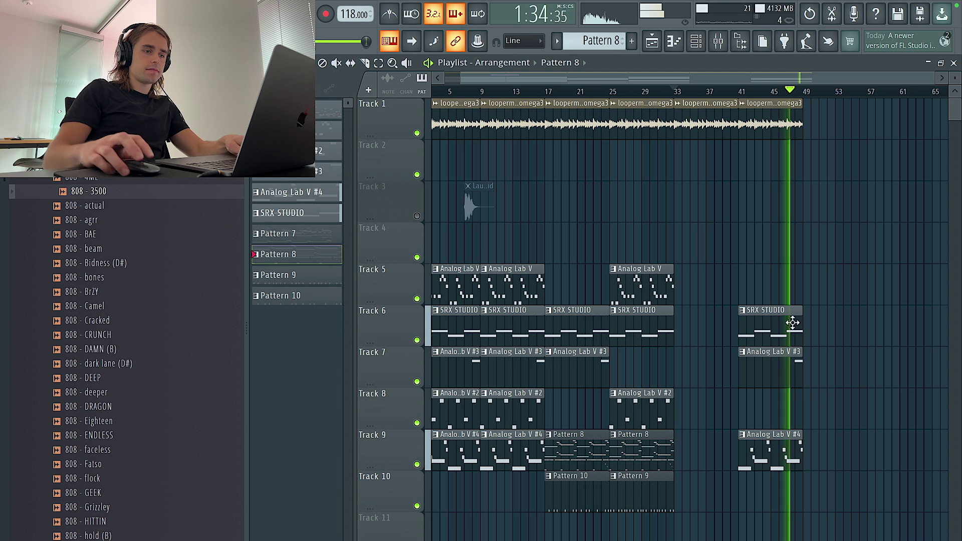
Select all playlist clips from bar 17 to bar 49 and duplicate them directly after, from bar 49 to 81
{"action": "left_click_drag", "start_coordinate": [845, 511], "coordinate": [776, 323]}
{"action": "left_click_drag", "start_coordinate": [879, 511], "coordinate": [573, 95]}
{"action": "key", "text": "super+b"}
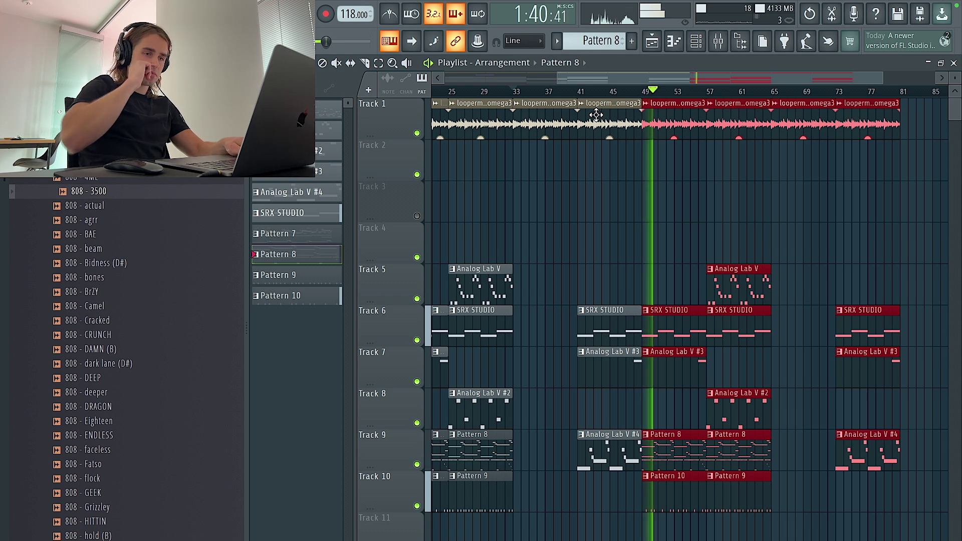
Delete the Analog Lab V #3 clip at bar 49 on Track 7, keep the SRX STUDIO clip above it and clear the selection
{"action": "right_click", "coordinate": [691, 351]}
{"action": "right_click", "coordinate": [687, 341]}
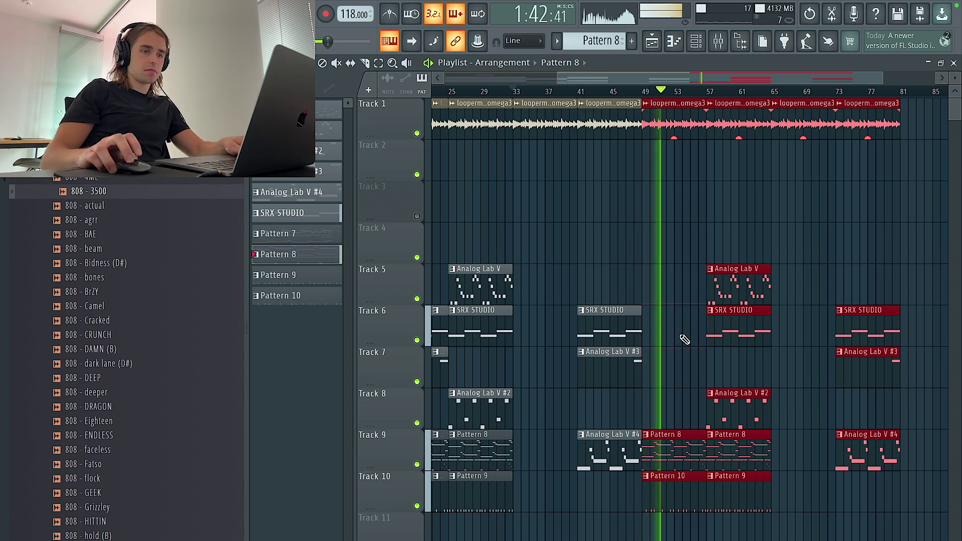
{"action": "key", "text": "super+z"}
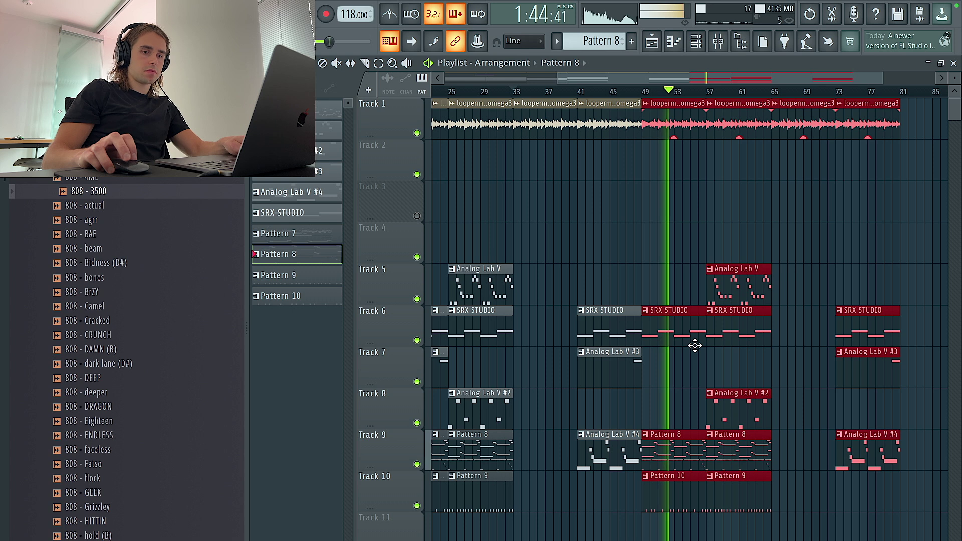
{"action": "left_click", "coordinate": [695, 346]}
{"action": "left_click", "coordinate": [623, 365]}
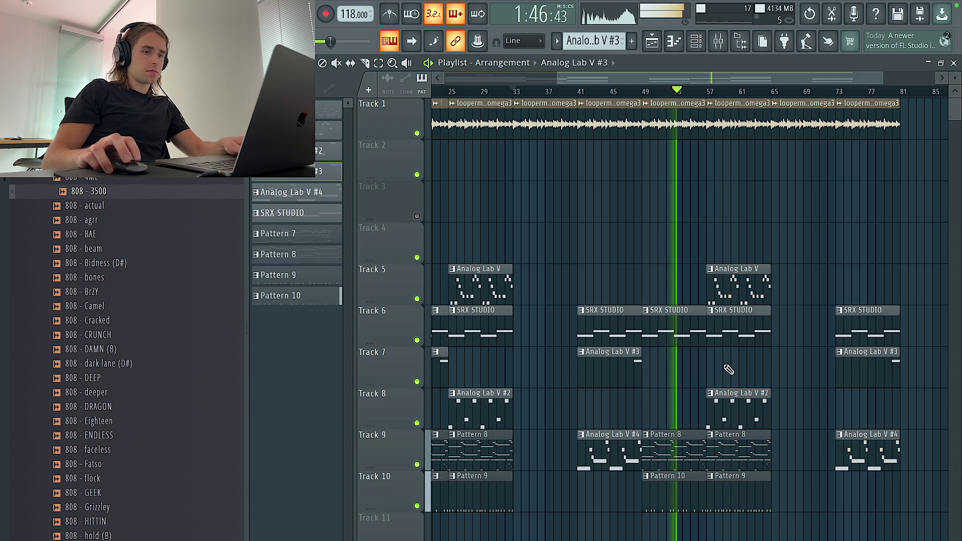
Review the Master and Clap - snareclap mixer tracks, the clap notes of Pattern 9 and the Analog Lab V pattern's channels
{"action": "left_click", "coordinate": [718, 41]}
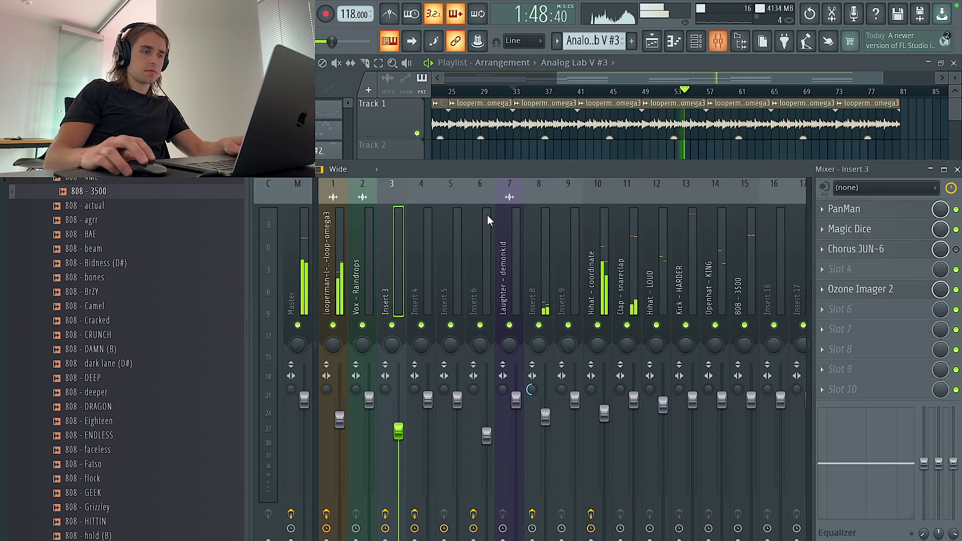
{"action": "left_click", "coordinate": [304, 287]}
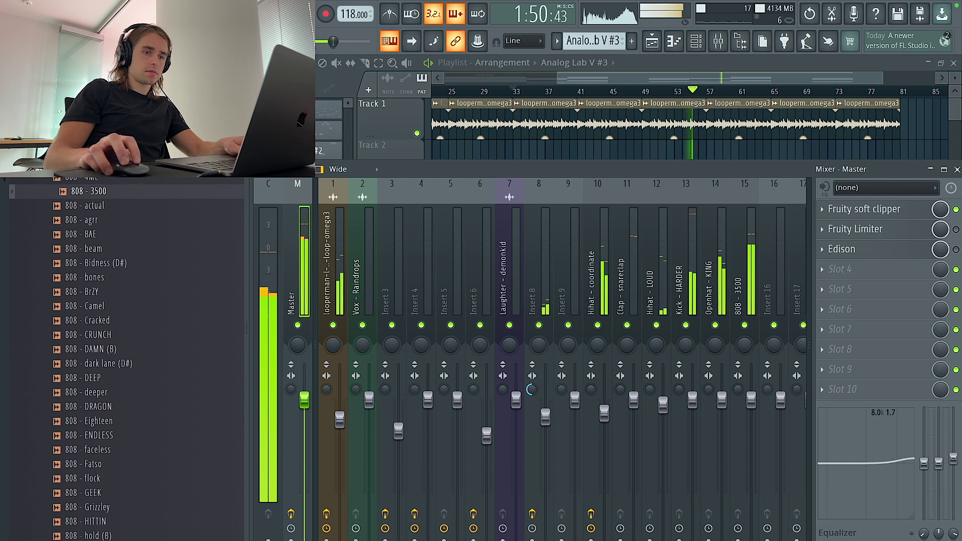
{"action": "left_click", "coordinate": [633, 396]}
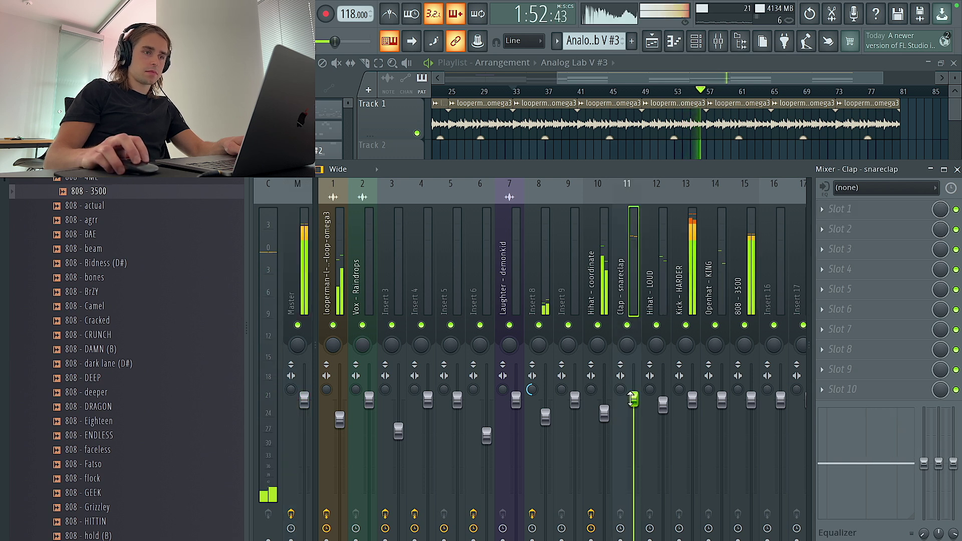
{"action": "right_click", "coordinate": [903, 147]}
{"action": "double_click", "coordinate": [730, 497]}
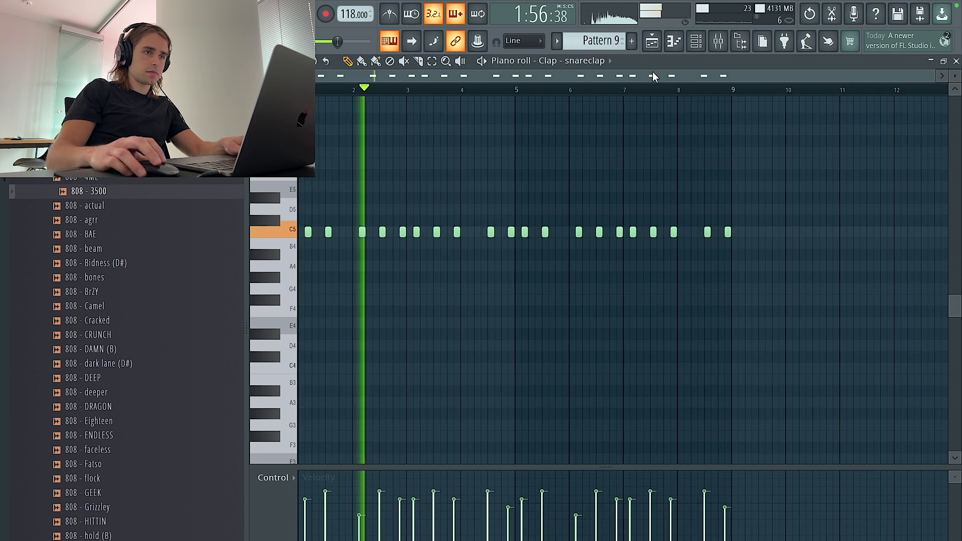
{"action": "key", "text": "F5"}
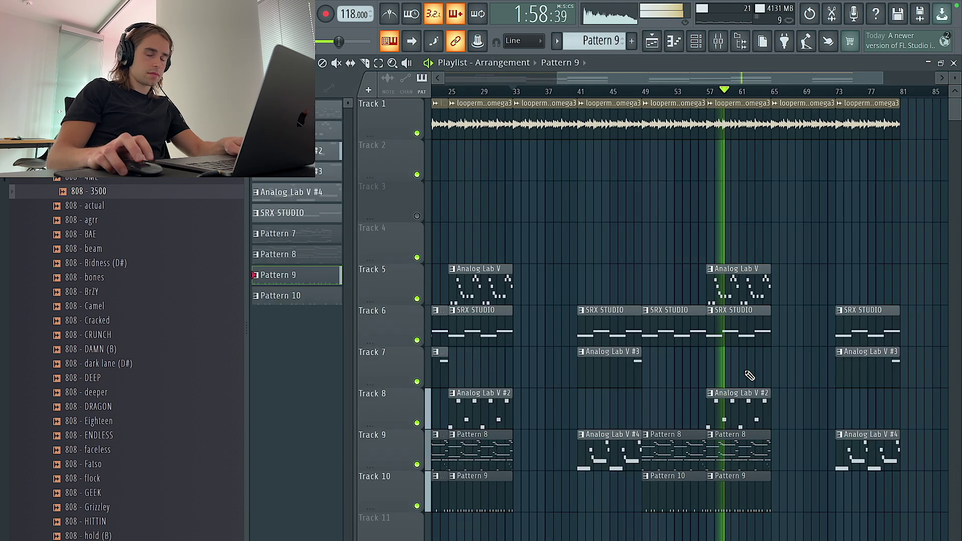
{"action": "scroll", "coordinate": [741, 446], "scroll_direction": "right", "scroll_amount": 4}
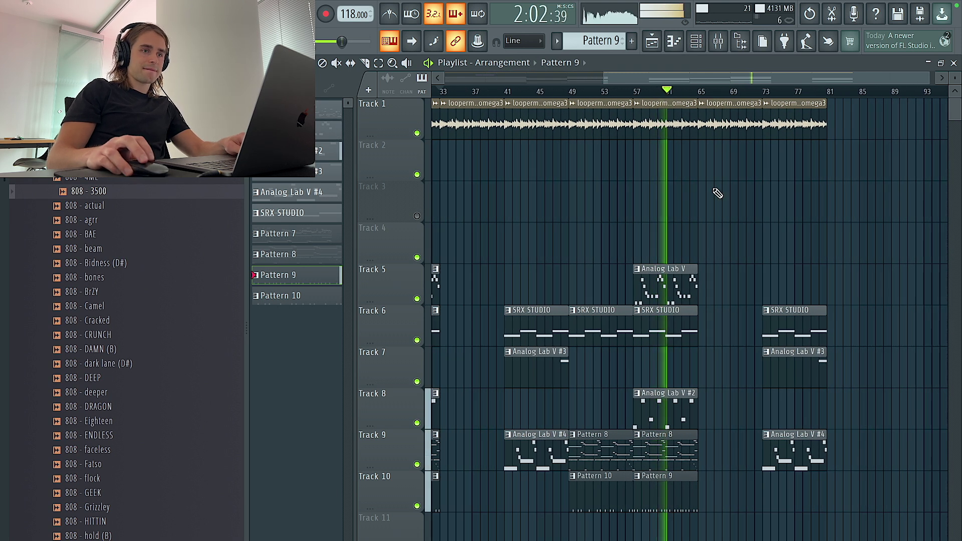
{"action": "left_click", "coordinate": [679, 290]}
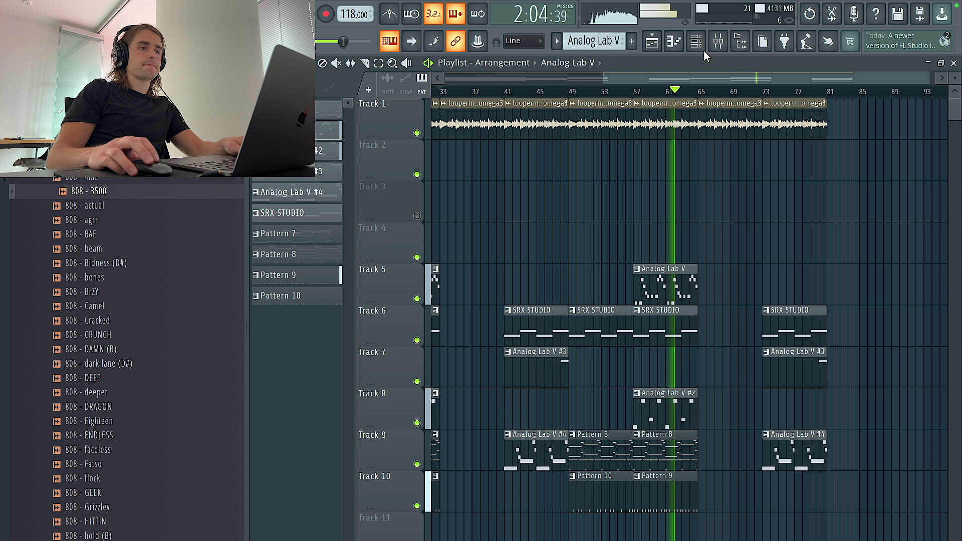
{"action": "left_click", "coordinate": [704, 42]}
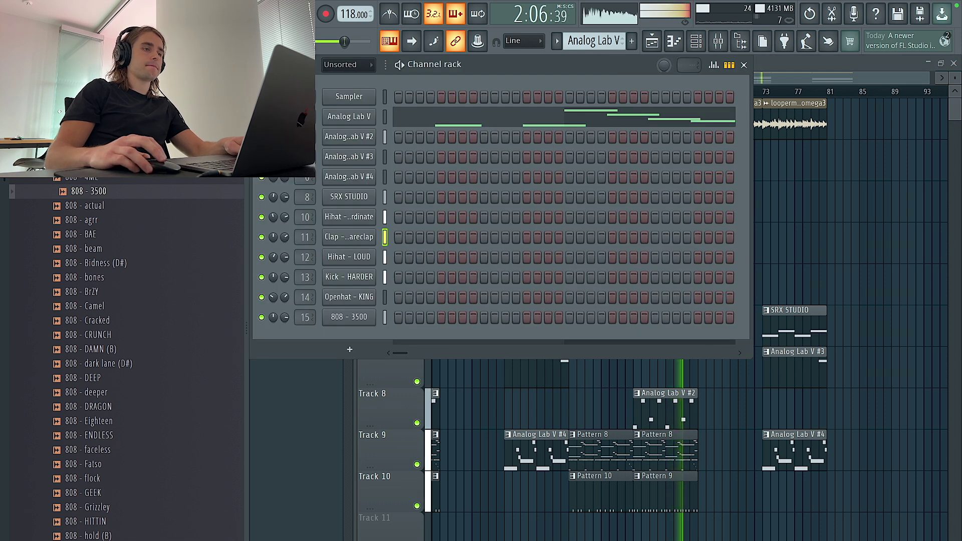
{"action": "key", "text": "F6"}
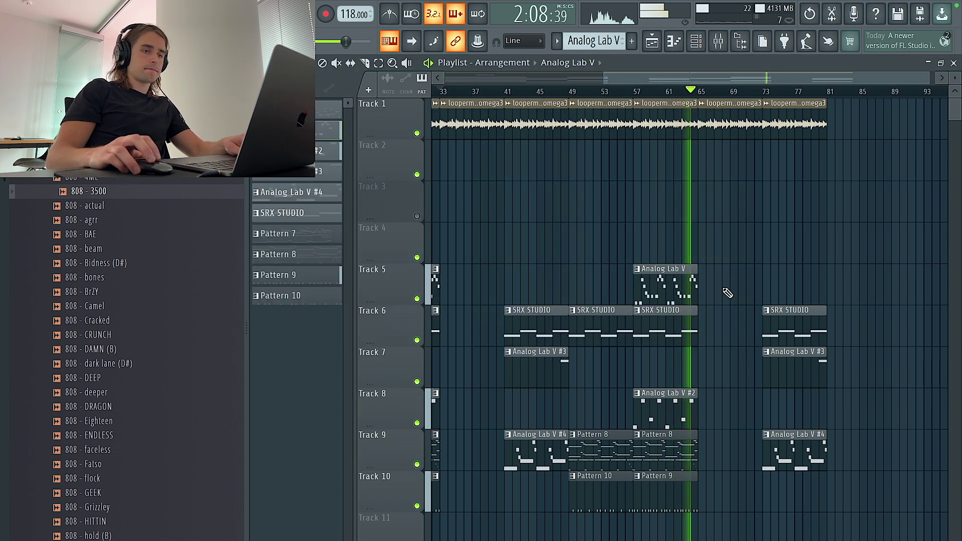
{"action": "left_click_drag", "start_coordinate": [710, 341], "coordinate": [674, 325]}
{"action": "left_click_drag", "start_coordinate": [713, 493], "coordinate": [660, 506]}
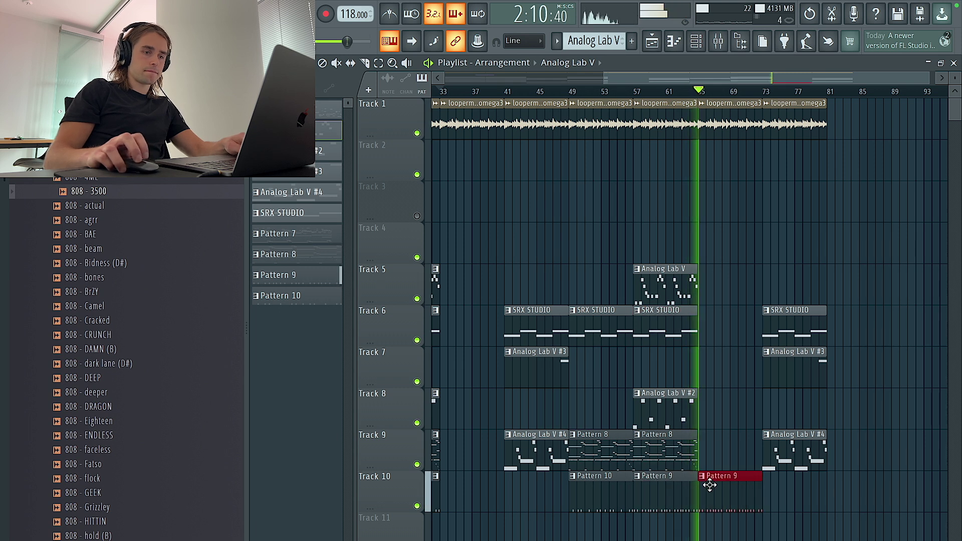
{"action": "right_click", "coordinate": [731, 489]}
Duplicate the Pattern 8 clip at bar 57 to bar 65 on Track 9 and place a Pattern 10 clip beneath it on Track 10
{"action": "left_click_drag", "start_coordinate": [709, 470], "coordinate": [674, 458]}
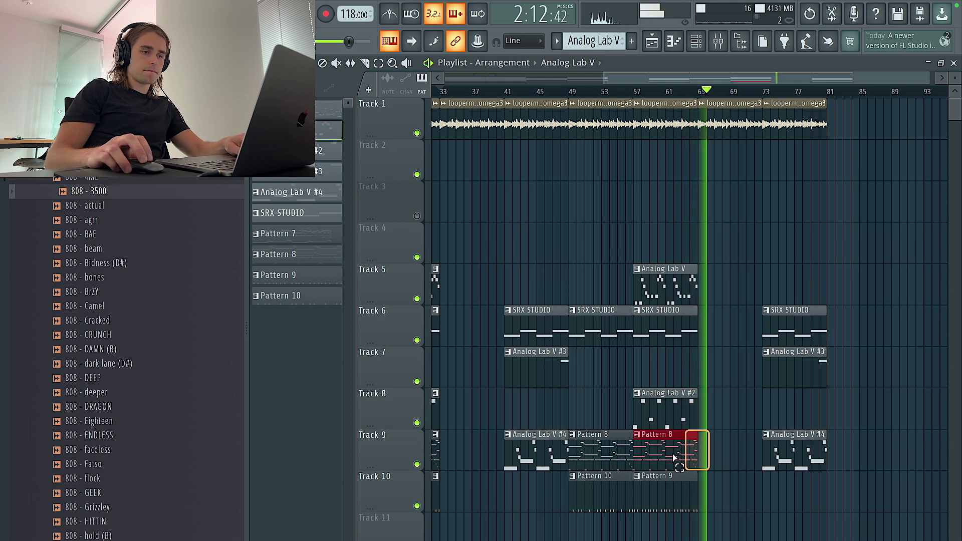
{"action": "key", "text": "ctrl+b"}
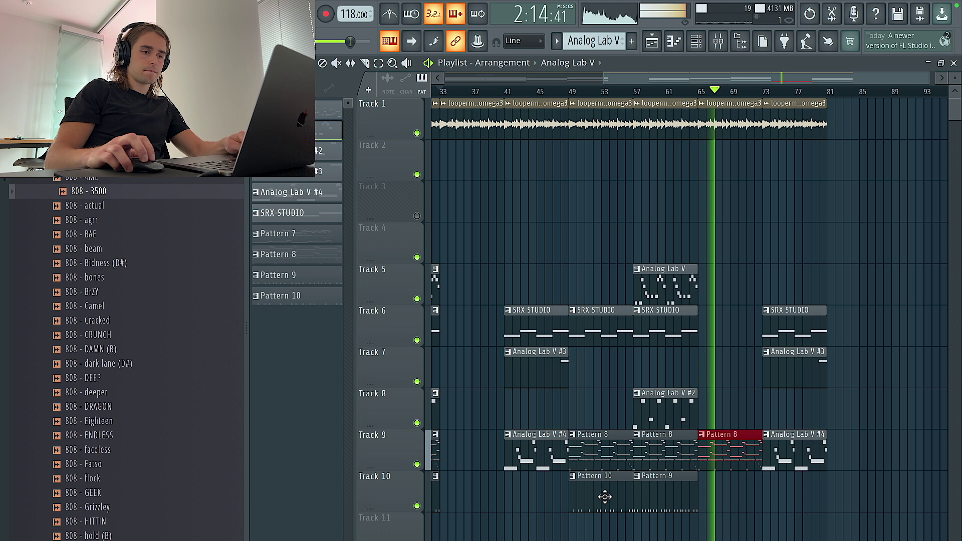
{"action": "left_click", "coordinate": [604, 498]}
{"action": "left_click", "coordinate": [716, 504]}
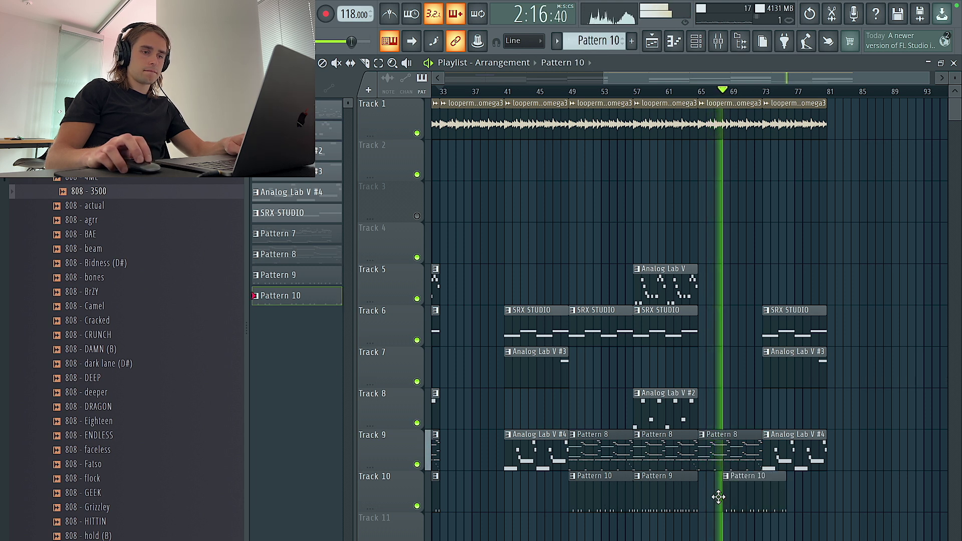
Trim both new clips to start at bar 67, and replace the Analog Lab V #4 clip at bar 73 with copies of Patterns 8 and 10
{"action": "left_click_drag", "start_coordinate": [719, 443], "coordinate": [704, 501]}
{"action": "scroll", "coordinate": [735, 494], "scroll_direction": "right", "scroll_amount": 2}
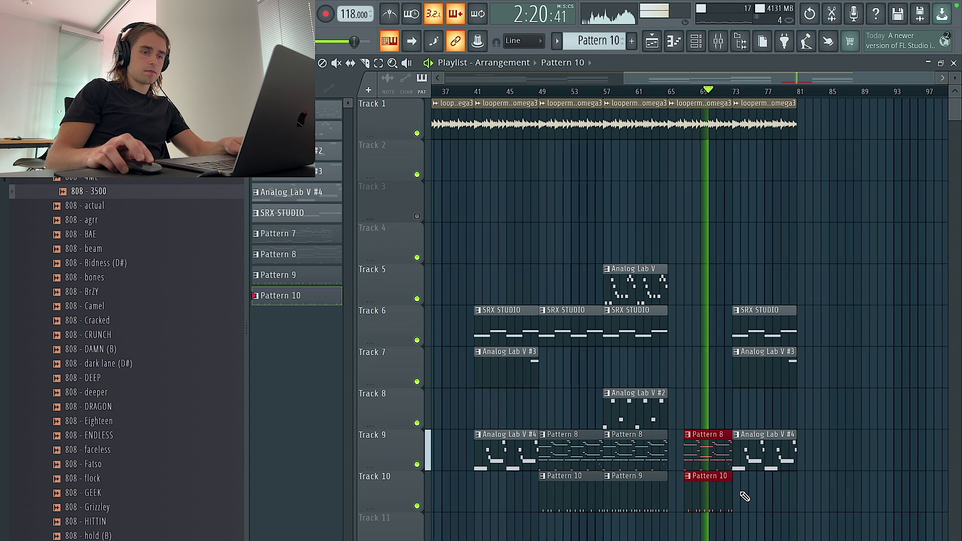
{"action": "right_click", "coordinate": [756, 465]}
{"action": "left_click_drag", "start_coordinate": [616, 447], "coordinate": [756, 492]}
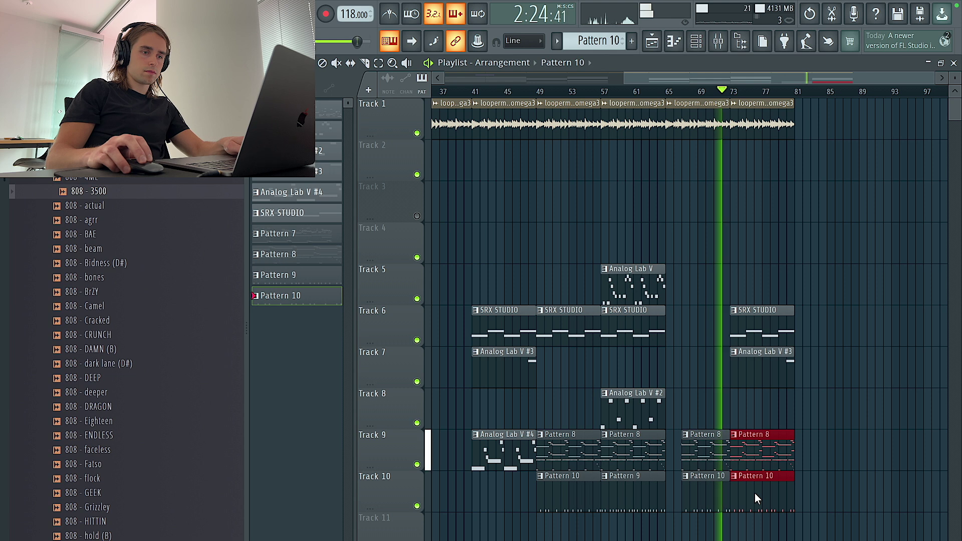
Place an Analog Lab V #2 clip on Track 8 at bar 73, duplicate it to bar 81 and delete the one at bar 73
{"action": "left_click", "coordinate": [638, 288]}
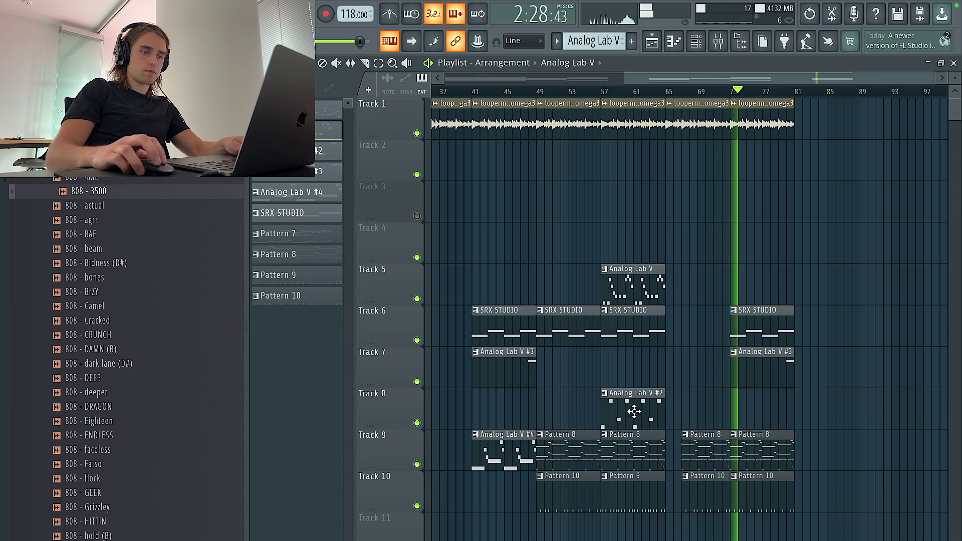
{"action": "left_click", "coordinate": [734, 405]}
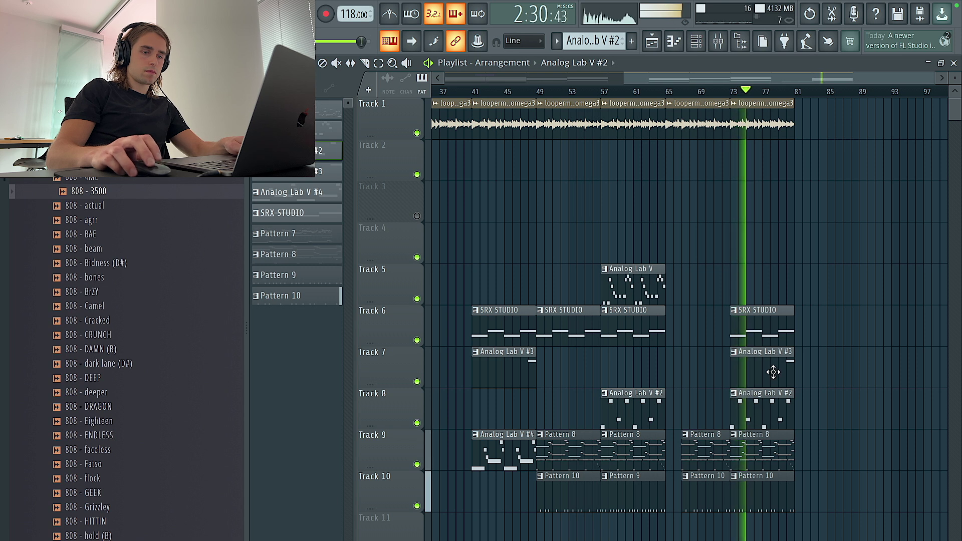
{"action": "left_click", "coordinate": [753, 411], "text": "ctrl"}
{"action": "key", "text": "ctrl+b"}
{"action": "right_click", "coordinate": [753, 408]}
{"action": "left_click", "coordinate": [715, 44]}
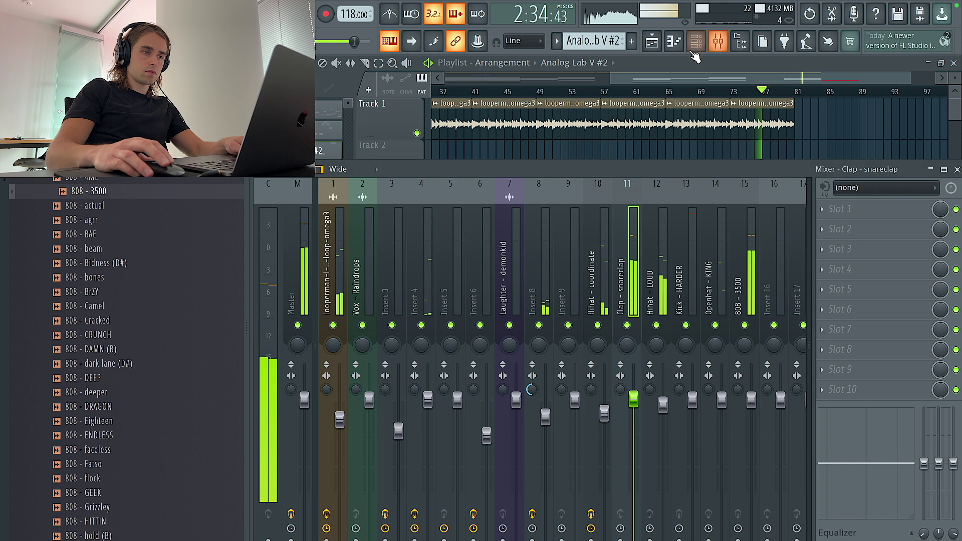
{"action": "key", "text": "F6"}
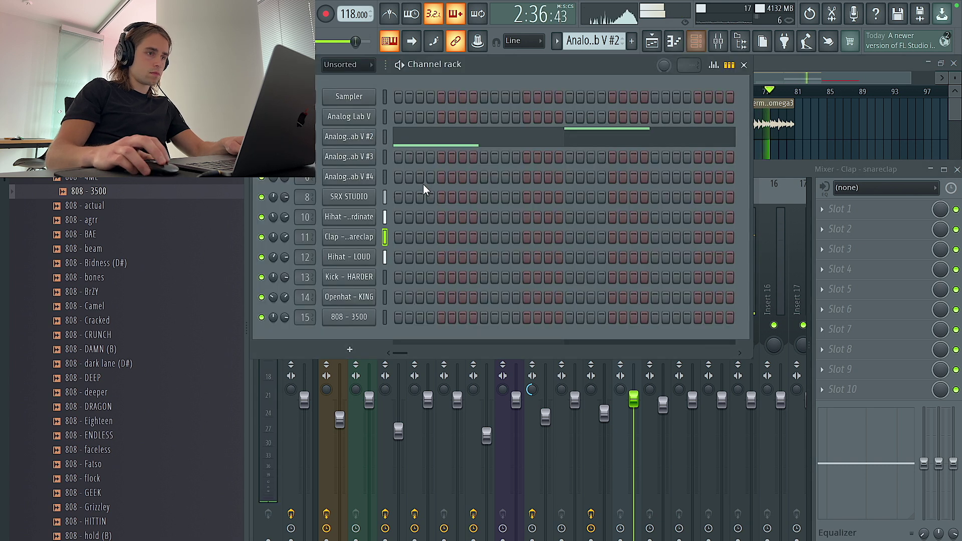
{"action": "key", "text": "F5"}
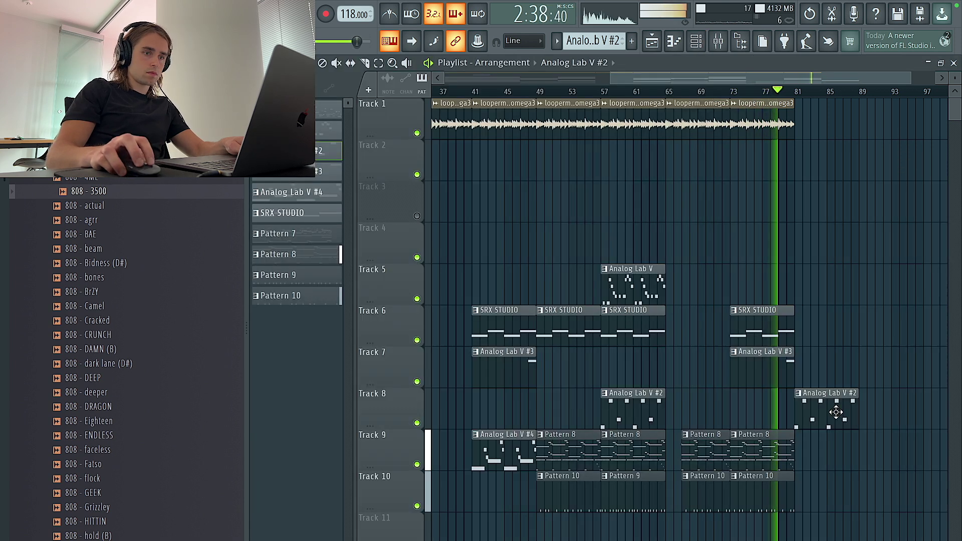
{"action": "left_click", "coordinate": [721, 42]}
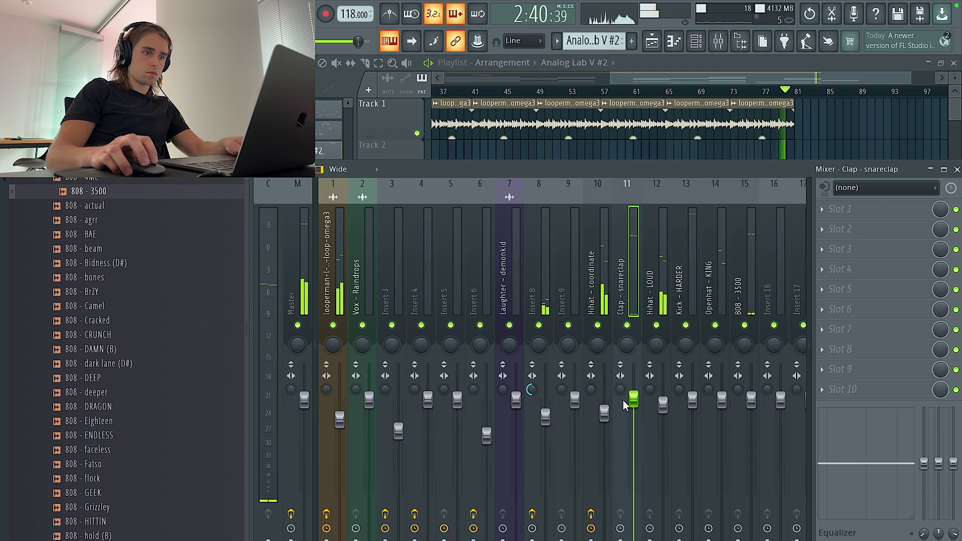
Duplicate the sample loop on Track 1 and the SRX STUDIO clip on Track 6 from bar 73 to bar 81
{"action": "right_click", "coordinate": [862, 136]}
{"action": "left_click_drag", "start_coordinate": [842, 131], "coordinate": [779, 131]}
{"action": "key", "text": "ctrl+b"}
{"action": "left_click_drag", "start_coordinate": [801, 329], "coordinate": [773, 328]}
{"action": "key", "text": "ctrl+b"}
Place an Analog Lab V #4 clip on Track 9 at bar 81
{"action": "left_click_drag", "start_coordinate": [796, 373], "coordinate": [780, 382]}
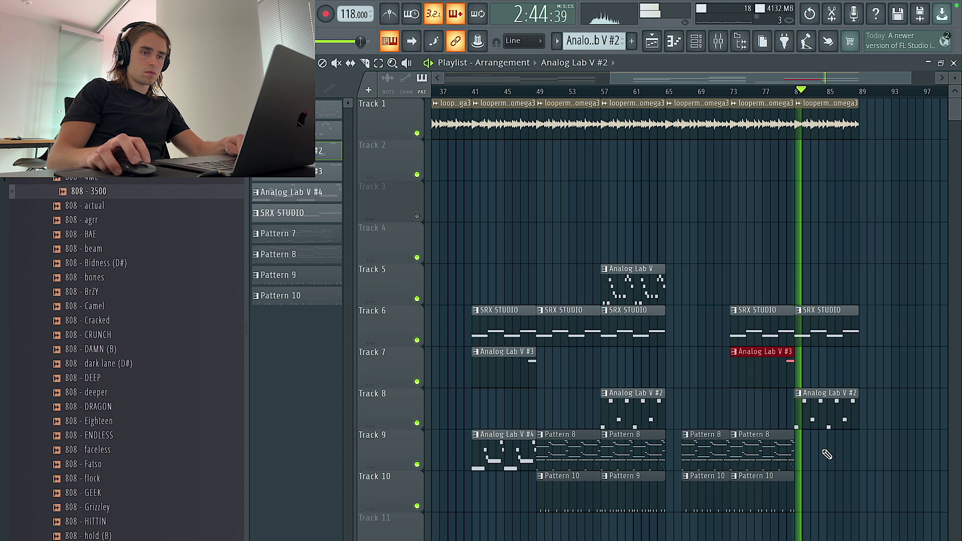
{"action": "scroll", "coordinate": [802, 462], "scroll_direction": "right", "scroll_amount": 3}
{"action": "scroll", "coordinate": [727, 454], "scroll_direction": "down", "scroll_amount": 1}
{"action": "scroll", "coordinate": [622, 424], "scroll_direction": "left", "scroll_amount": 3}
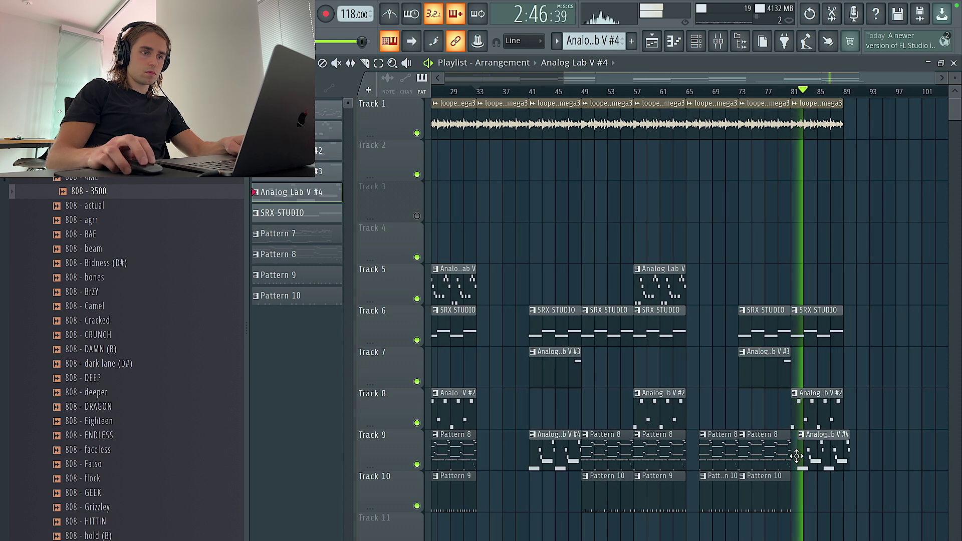
Move the laughter clip from Track 3 up to Track 2
{"action": "scroll", "coordinate": [626, 465], "scroll_direction": "down", "scroll_amount": 1}
{"action": "left_click_drag", "start_coordinate": [905, 536], "coordinate": [414, 241]}
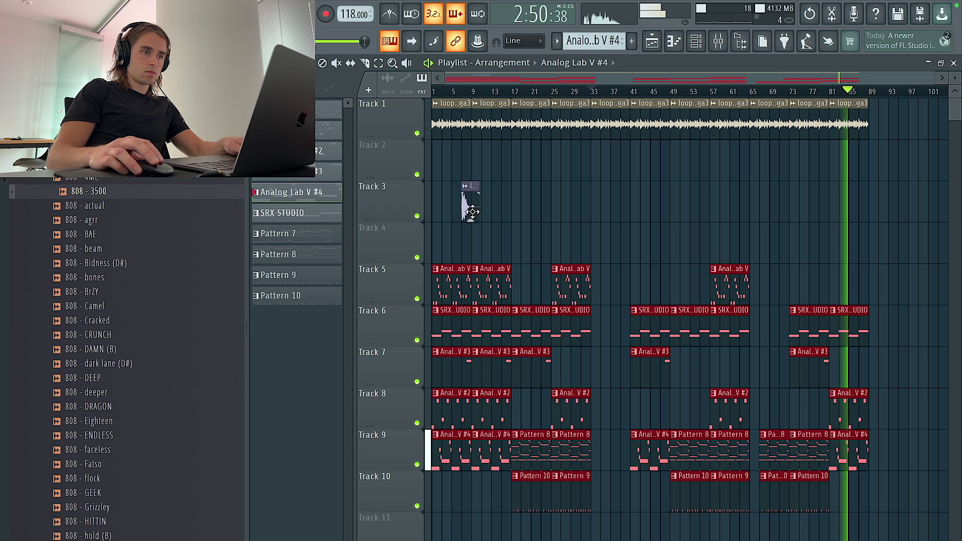
{"action": "left_click_drag", "start_coordinate": [473, 212], "coordinate": [472, 171]}
Select all playlist clips from bar 49 to bar 89 and duplicate them directly after, up to bar 129
{"action": "left_click_drag", "start_coordinate": [905, 537], "coordinate": [690, 103]}
{"action": "key", "text": "ctrl+b"}
Move all pattern clips on Tracks 5 to 10 up by two tracks and clear the selection
{"action": "scroll", "coordinate": [792, 373], "scroll_direction": "down", "scroll_amount": 2}
{"action": "left_click_drag", "start_coordinate": [896, 535], "coordinate": [260, 240]}
{"action": "key", "text": "shift+Up"}
{"action": "key", "text": "shift+Up"}
{"action": "key", "text": "ctrl+d"}
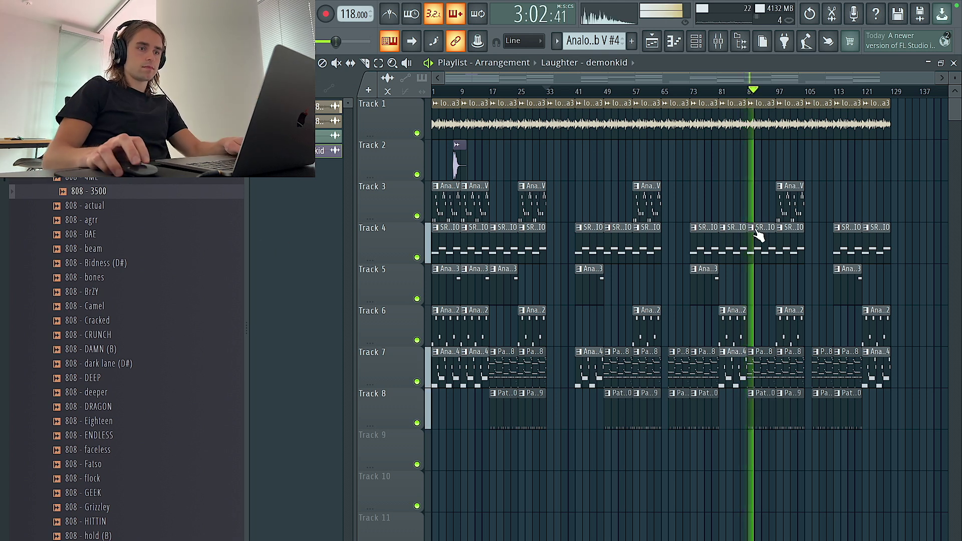
Examine the clap notes of Pattern 10 and the Hihat - coordinate and Hihat - LOUD notes of Pattern 8
{"action": "double_click", "coordinate": [768, 393]}
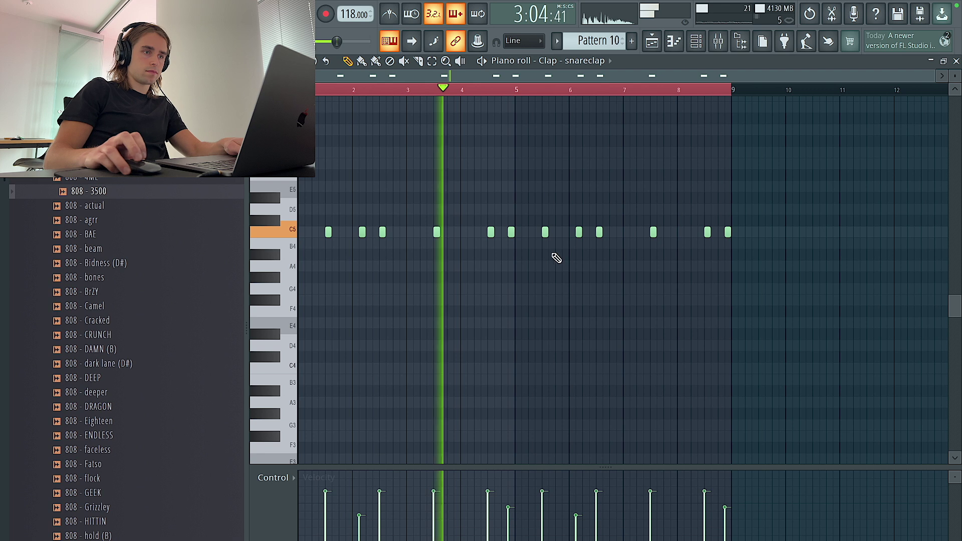
{"action": "key", "text": "F5"}
{"action": "scroll", "coordinate": [749, 318], "scroll_direction": "up", "scroll_amount": 4}
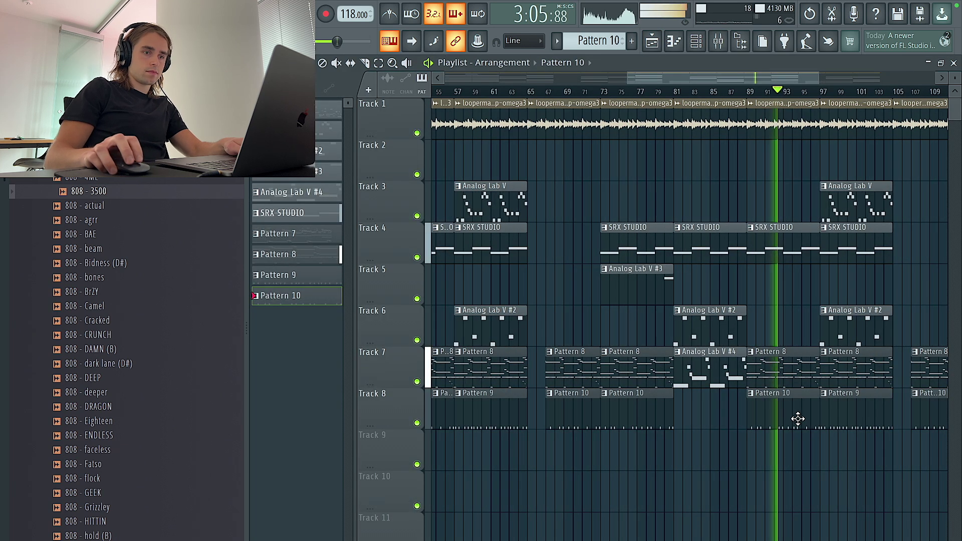
{"action": "double_click", "coordinate": [787, 383]}
{"action": "double_click", "coordinate": [534, 233]}
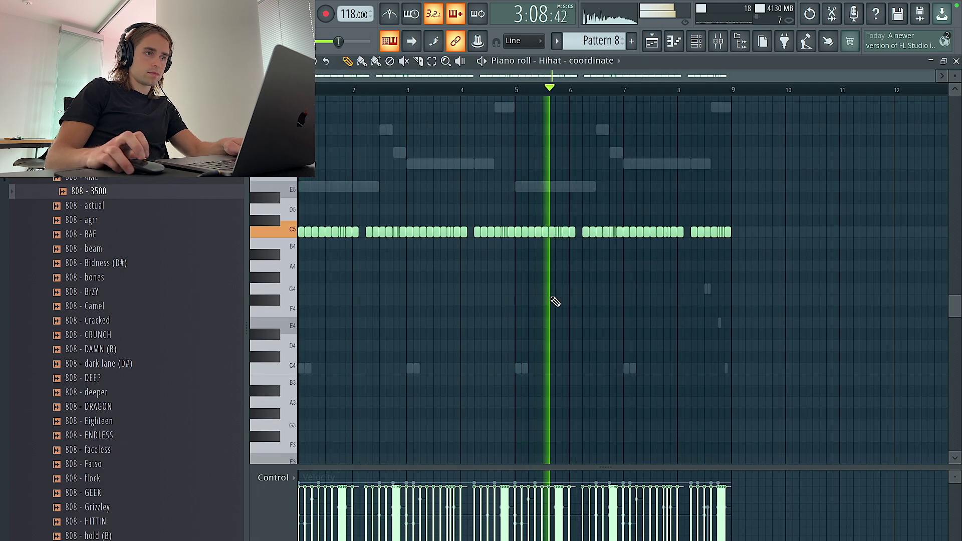
{"action": "double_click", "coordinate": [520, 369]}
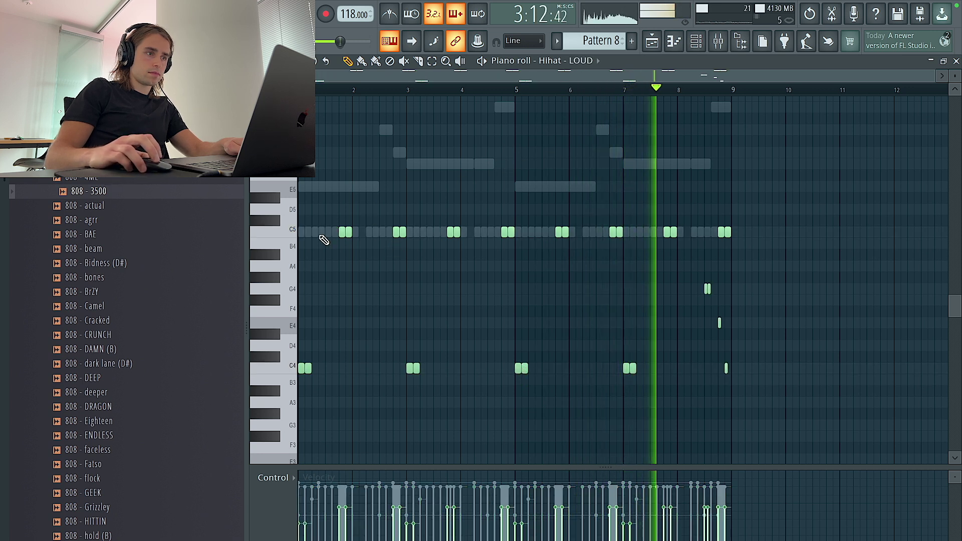
{"action": "left_click", "coordinate": [560, 65]}
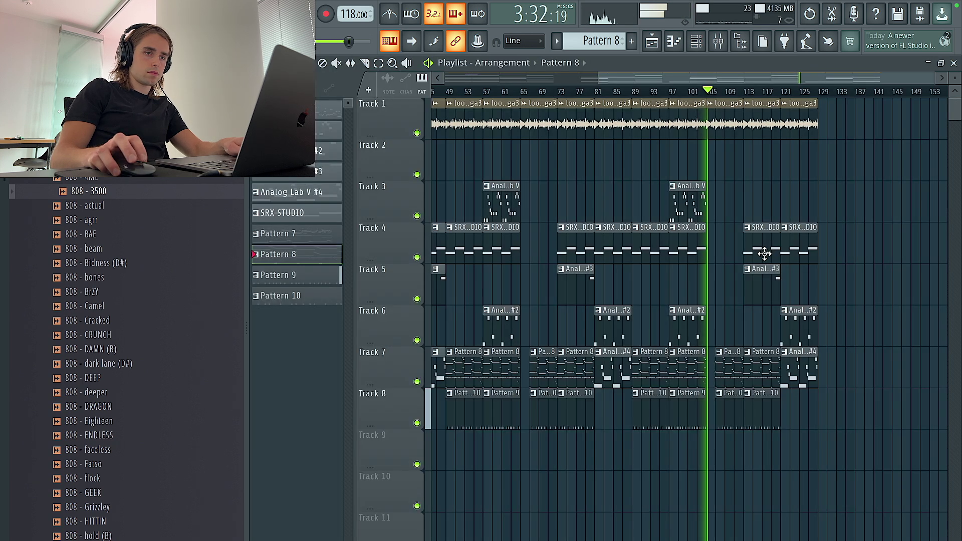
{"action": "scroll", "coordinate": [766, 254], "scroll_direction": "up", "scroll_amount": 1}
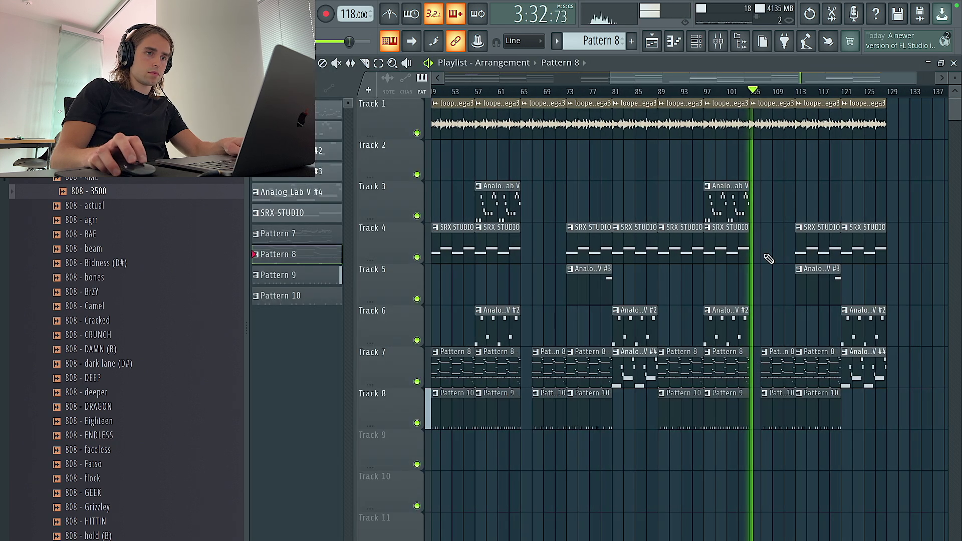
{"action": "right_click", "coordinate": [807, 134]}
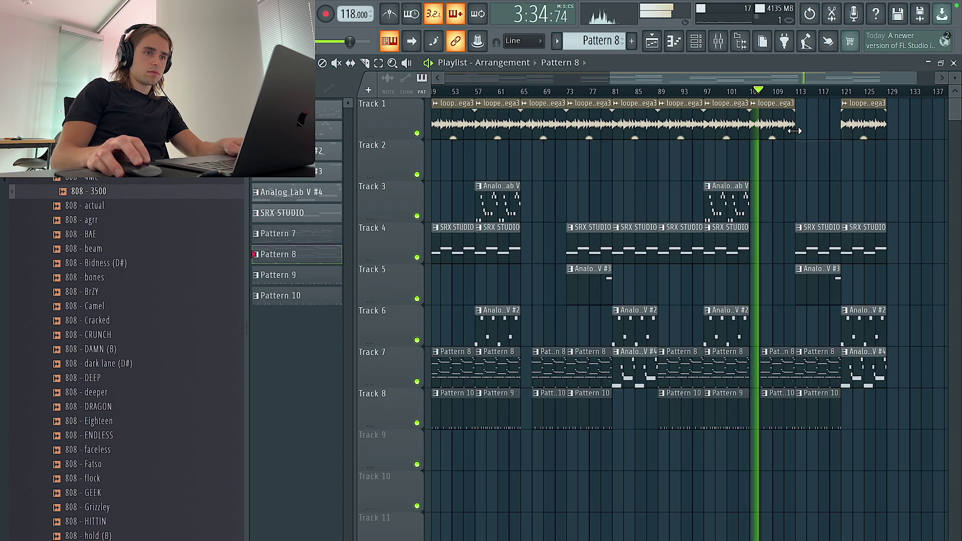
{"action": "left_click_drag", "start_coordinate": [795, 130], "coordinate": [820, 130]}
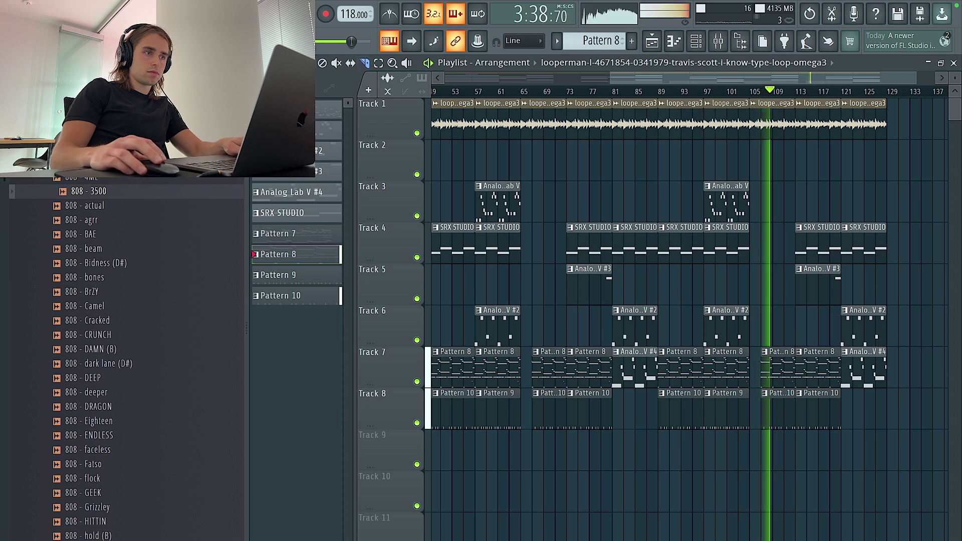
Move the laughter clip from Track 2 down to Track 9 and save the project despite the trial plugin
{"action": "scroll", "coordinate": [773, 213], "scroll_direction": "down", "scroll_amount": 2}
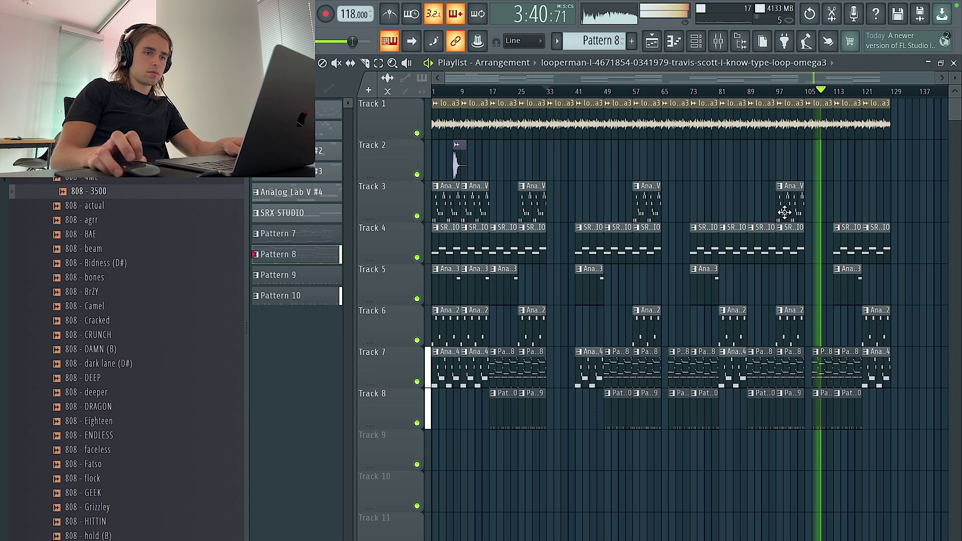
{"action": "scroll", "coordinate": [848, 217], "scroll_direction": "down", "scroll_amount": 1}
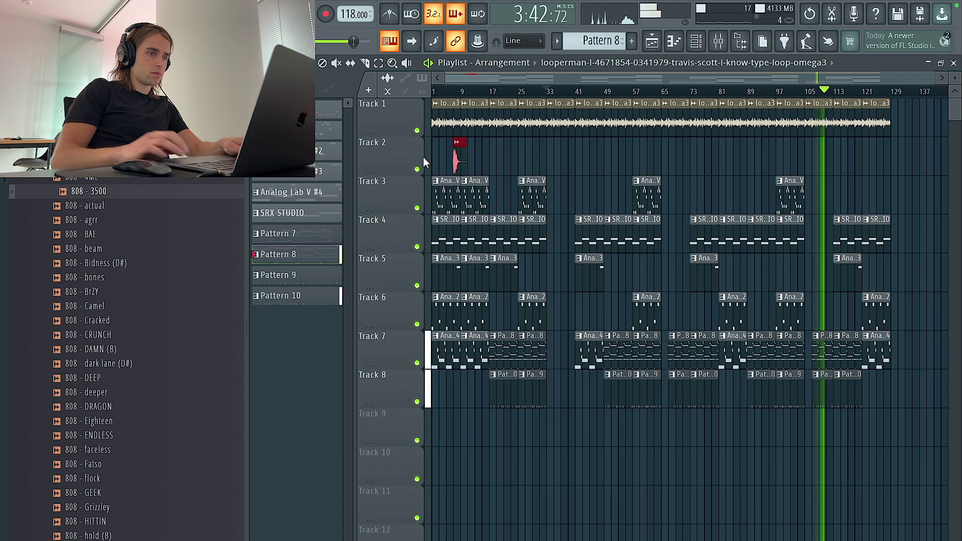
{"action": "key", "text": "shift+Down"}
{"action": "key", "text": "shift+Down"}
{"action": "key", "text": "shift+Down"}
{"action": "key", "text": "shift+Down"}
{"action": "key", "text": "shift+Down"}
{"action": "key", "text": "shift+Down"}
{"action": "key", "text": "shift+Down"}
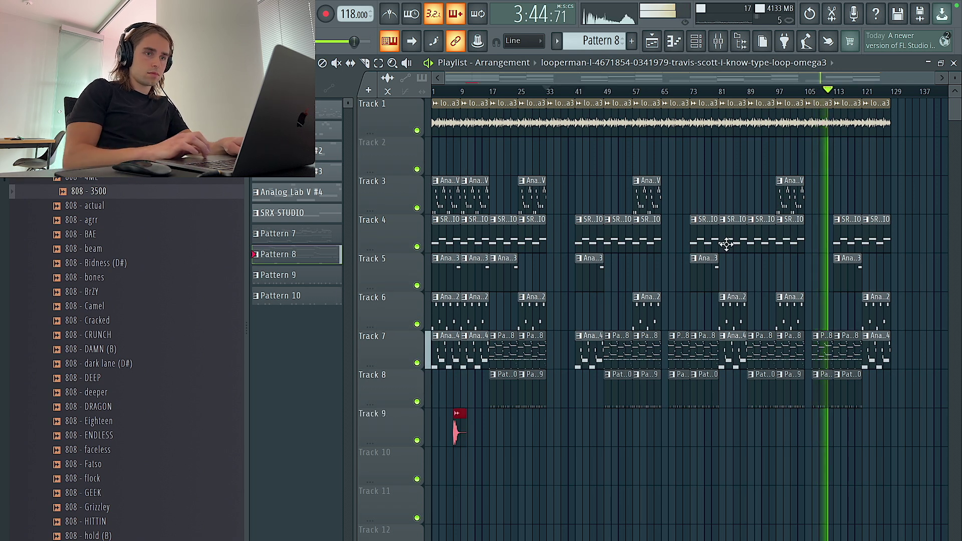
{"action": "key", "text": "super+s"}
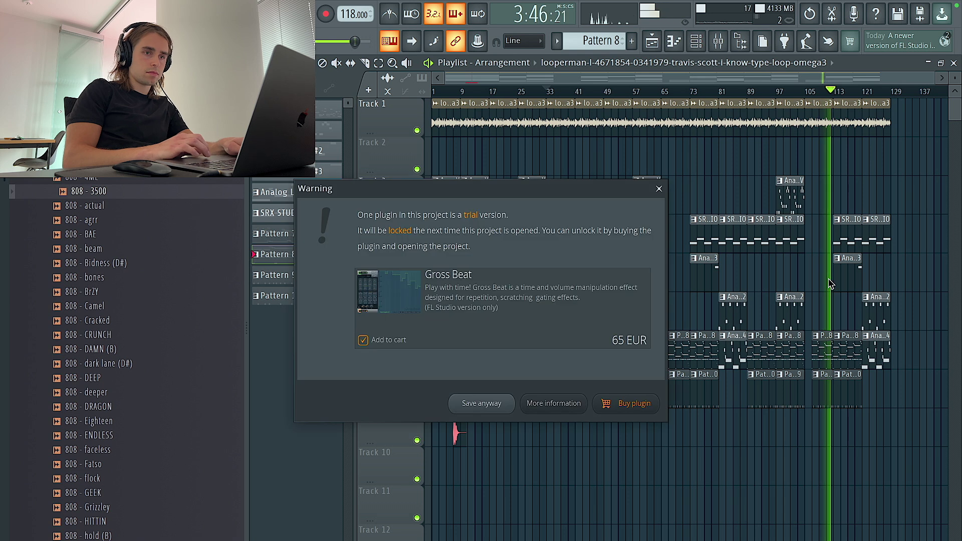
{"action": "left_click", "coordinate": [498, 408]}
Try deleting the sample loop clips at bars 121 and 113 on Track 1, undoing each deletion
{"action": "scroll", "coordinate": [754, 473], "scroll_direction": "up", "scroll_amount": 2}
{"action": "scroll", "coordinate": [759, 476], "scroll_direction": "up", "scroll_amount": 3}
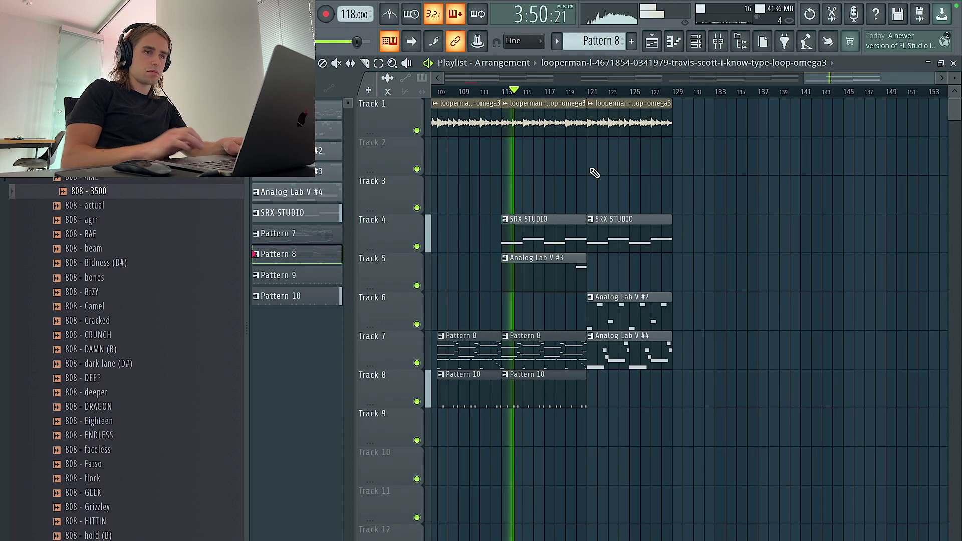
{"action": "right_click", "coordinate": [593, 128]}
{"action": "key", "text": "super+z"}
{"action": "right_click", "coordinate": [540, 123]}
{"action": "key", "text": "super+z"}
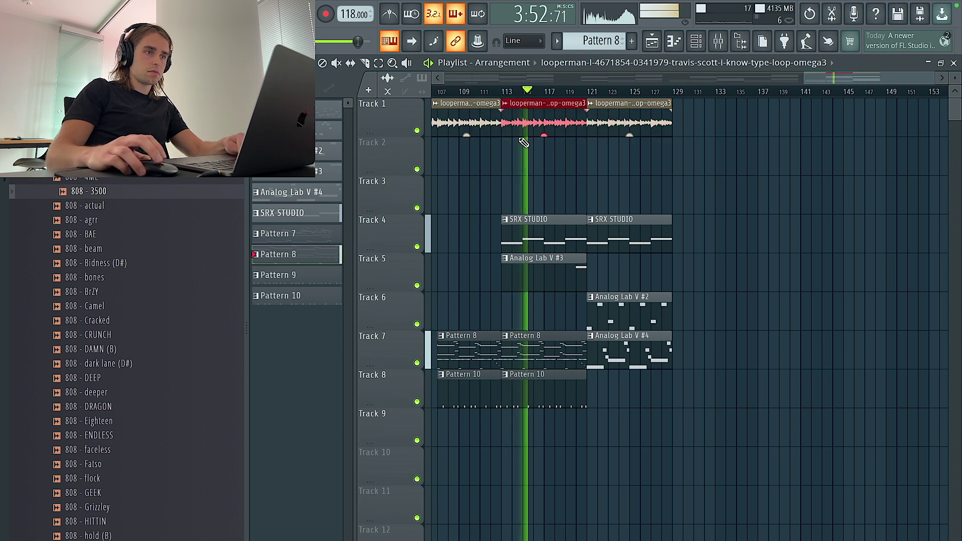
Make the last sample loop clip on Track 1, at bar 121, unique and close its channel settings
{"action": "scroll", "coordinate": [816, 187], "scroll_direction": "down", "scroll_amount": 3}
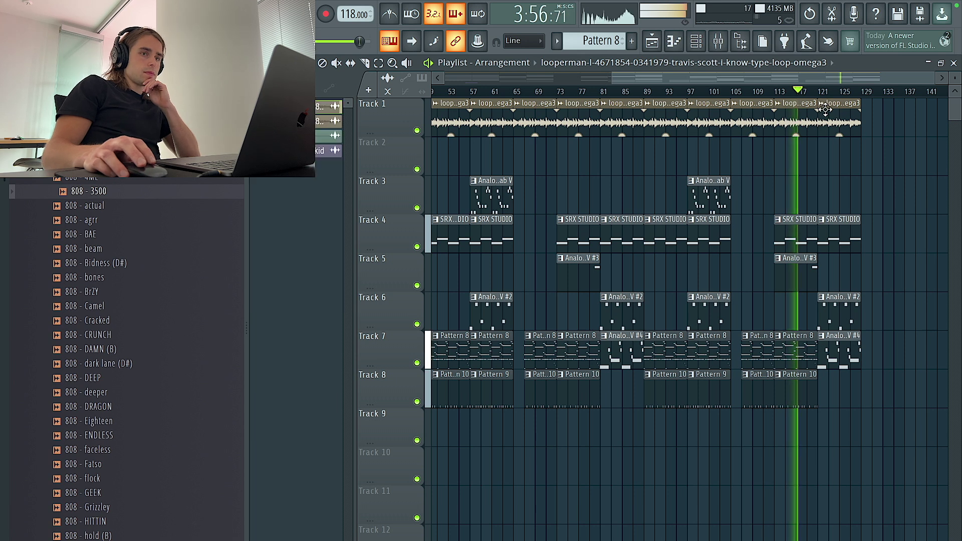
{"action": "left_click", "coordinate": [829, 104]}
{"action": "left_click", "coordinate": [836, 234]}
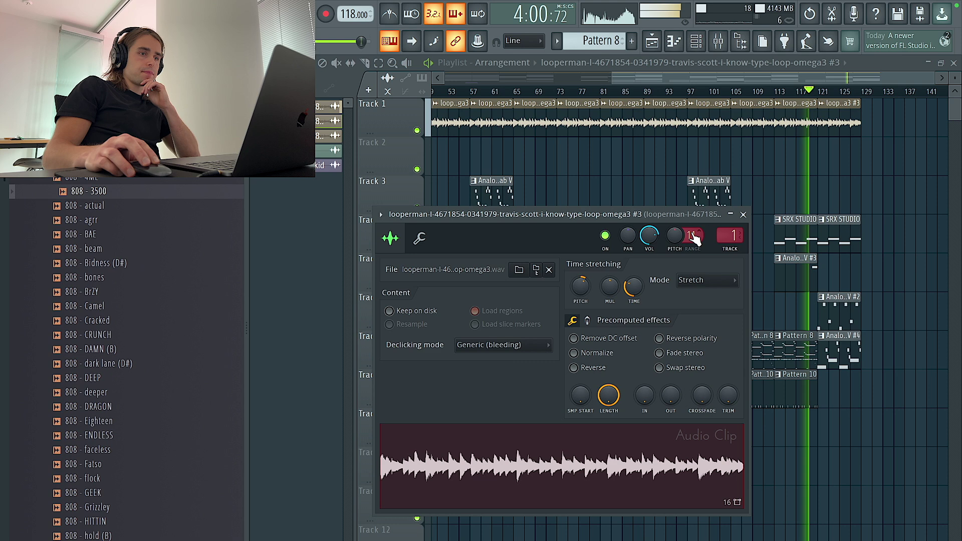
{"action": "key", "text": "Escape"}
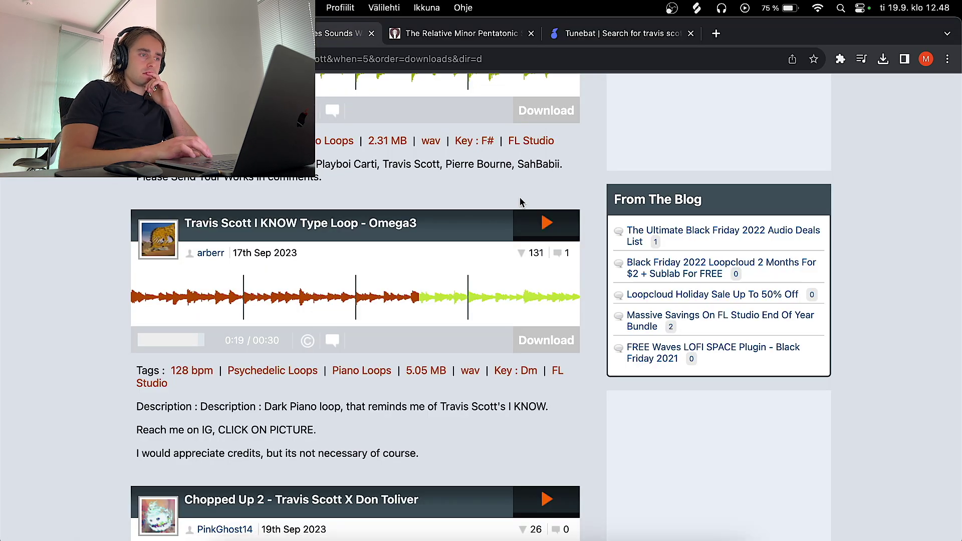
Switch to Splice and audition the liked piano loops down to CPA_YAN_110_piano_mental_state_Cm.wav
{"action": "scroll", "coordinate": [520, 202], "scroll_direction": "down", "scroll_amount": 3}
{"action": "left_click", "coordinate": [536, 538]}
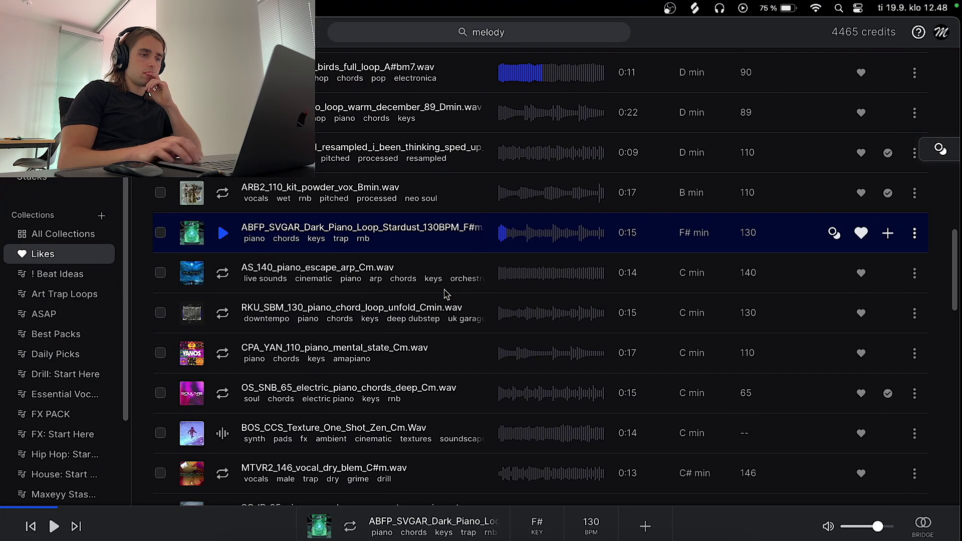
{"action": "key", "text": "Down"}
{"action": "key", "text": "Down"}
{"action": "key", "text": "Down"}
{"action": "key", "text": "Down"}
{"action": "key", "text": "Up"}
{"action": "key", "text": "space"}
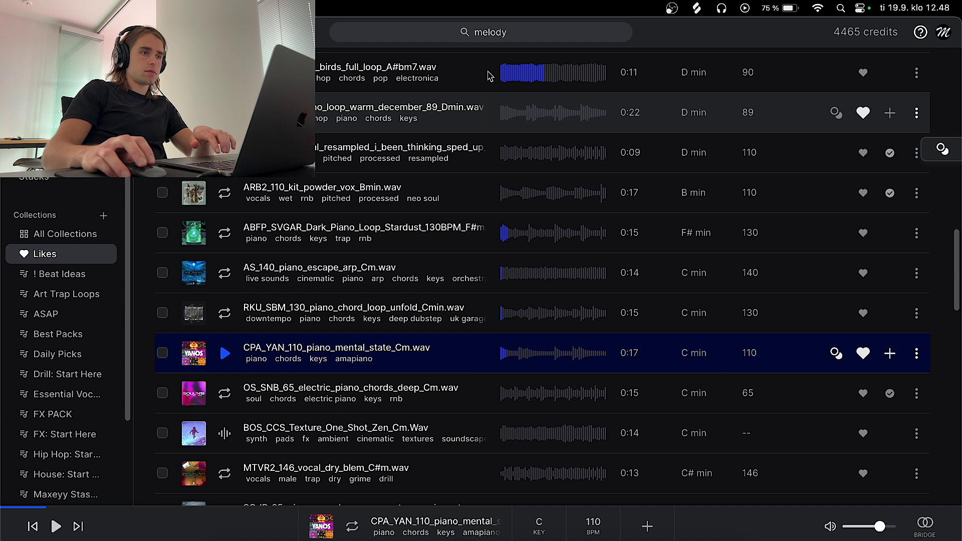
{"action": "left_click", "coordinate": [489, 32]}
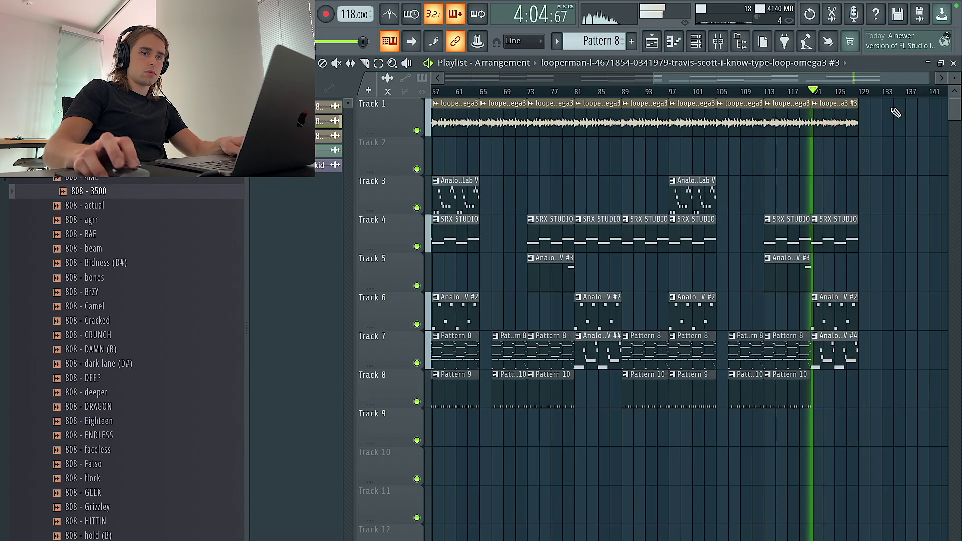
Select bars 121 to 129, try removing the SRX STUDIO clip there on Track 4, and check insert 4 in the mixer
{"action": "left_click_drag", "start_coordinate": [815, 96], "coordinate": [694, 92]}
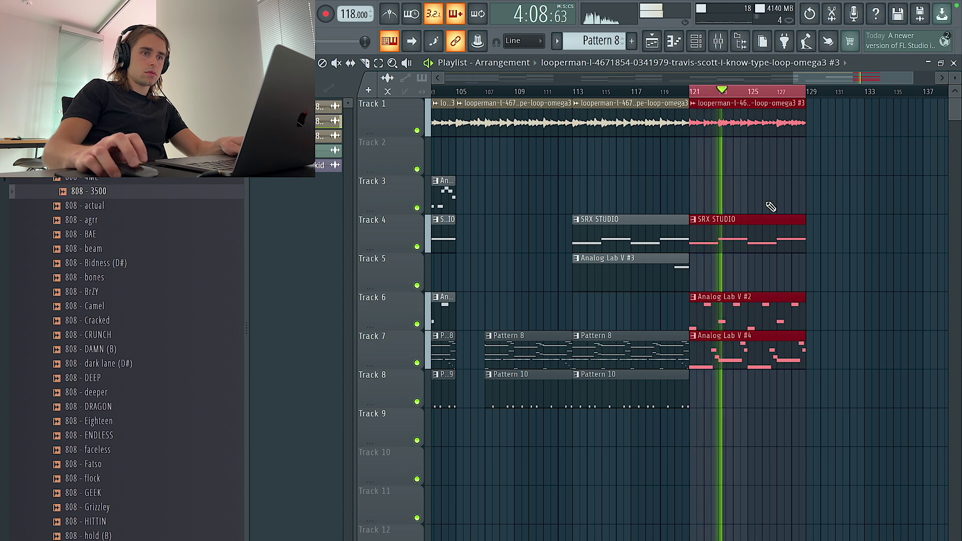
{"action": "right_click", "coordinate": [754, 238]}
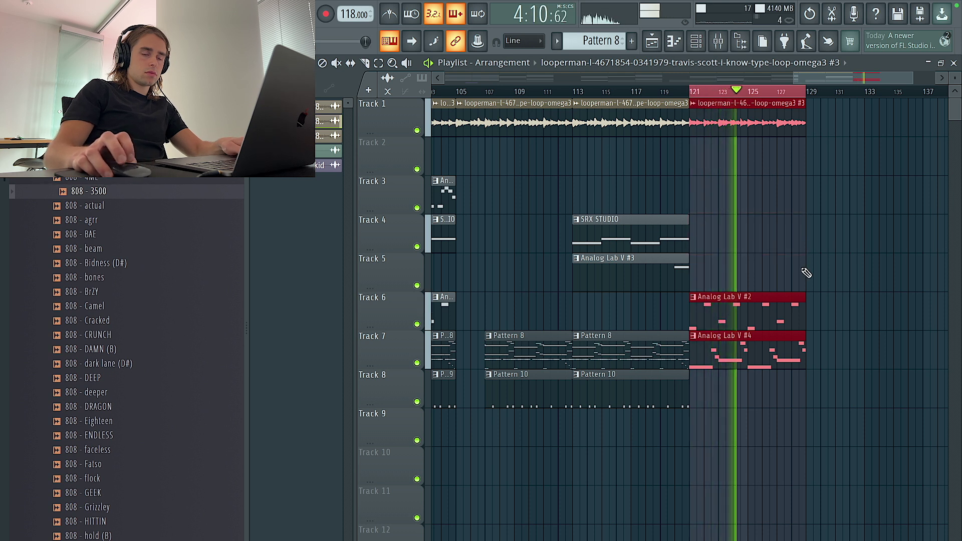
{"action": "left_click", "coordinate": [777, 299]}
{"action": "left_click", "coordinate": [718, 44]}
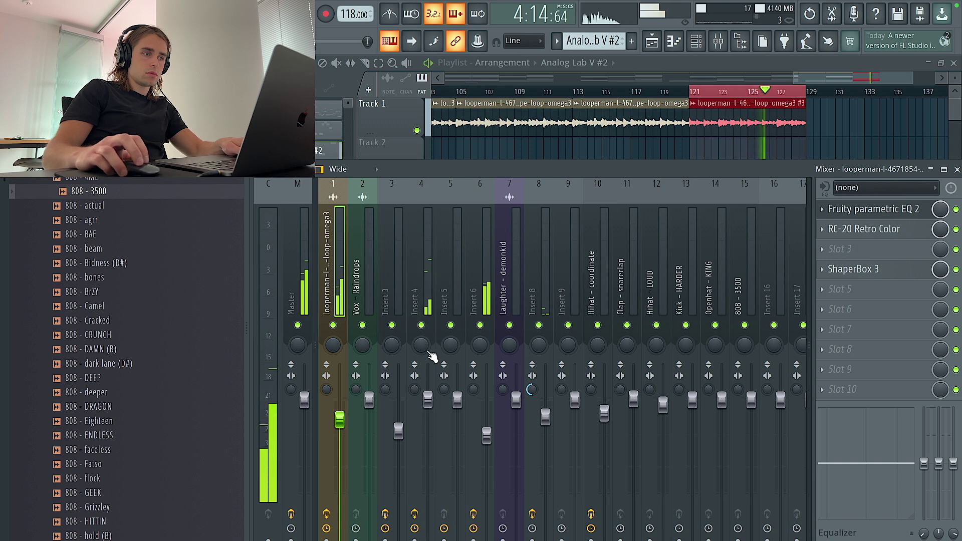
{"action": "left_click", "coordinate": [430, 355]}
{"action": "left_click_drag", "start_coordinate": [426, 412], "coordinate": [426, 413]}
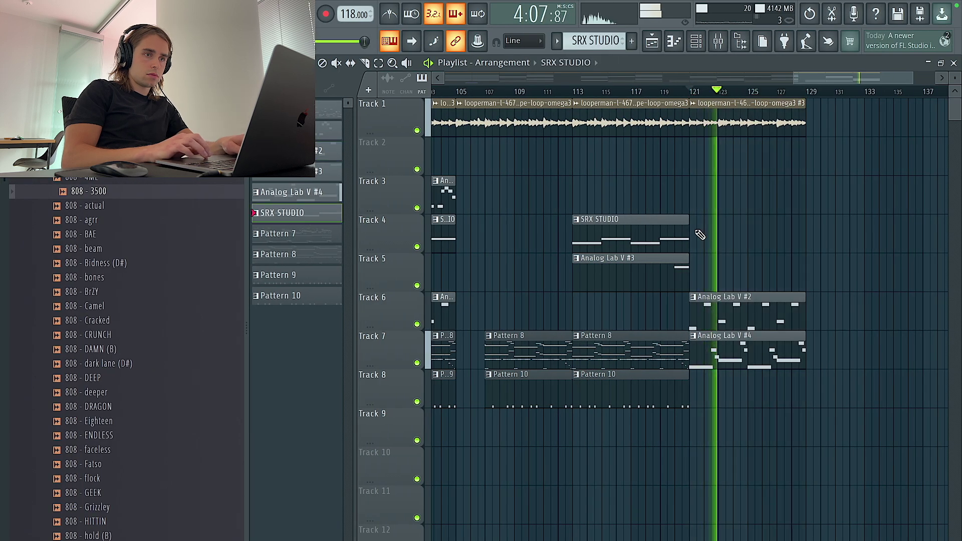
Place an SRX STUDIO clip at bar 121 on Track 4 and make it unique
{"action": "left_click", "coordinate": [699, 235]}
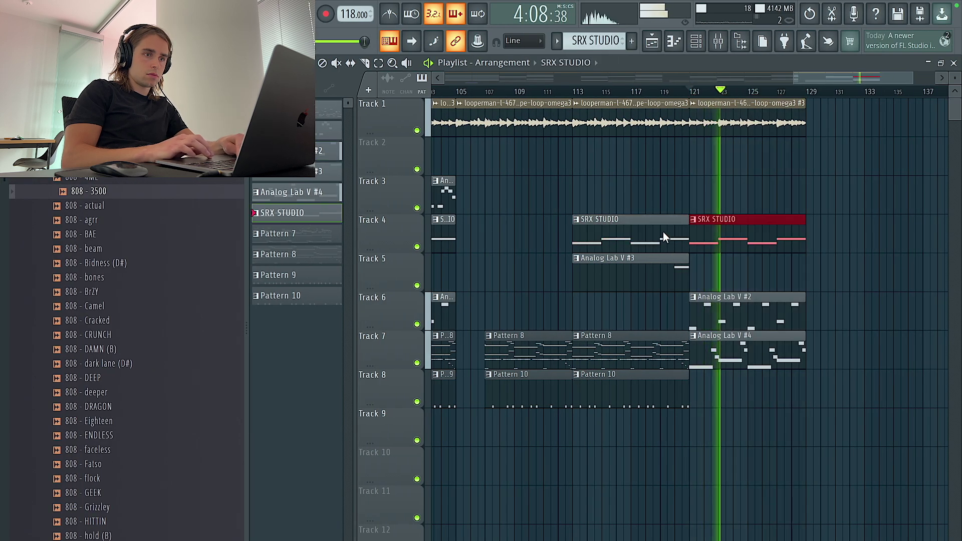
{"action": "left_click", "coordinate": [693, 219]}
{"action": "left_click", "coordinate": [702, 333]}
{"action": "double_click", "coordinate": [730, 243]}
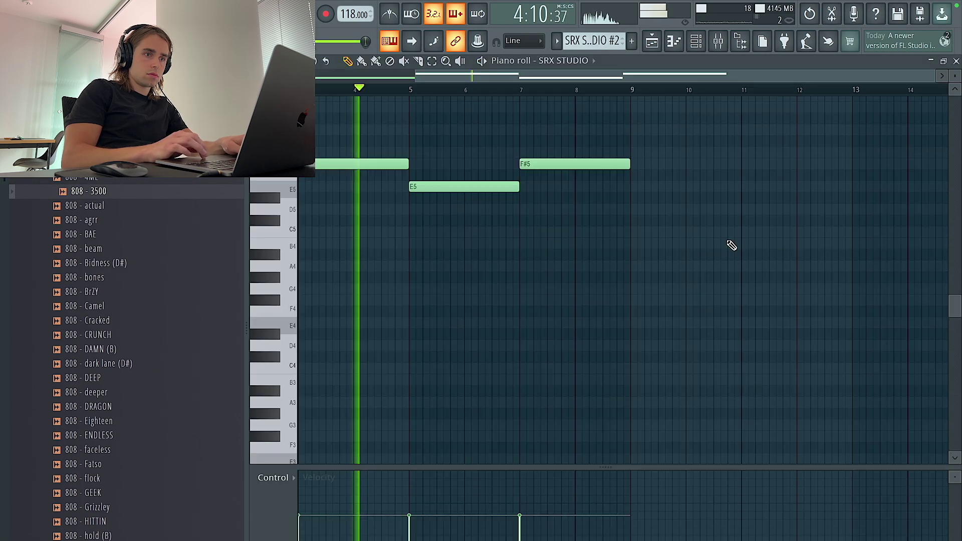
{"action": "key", "text": "F5"}
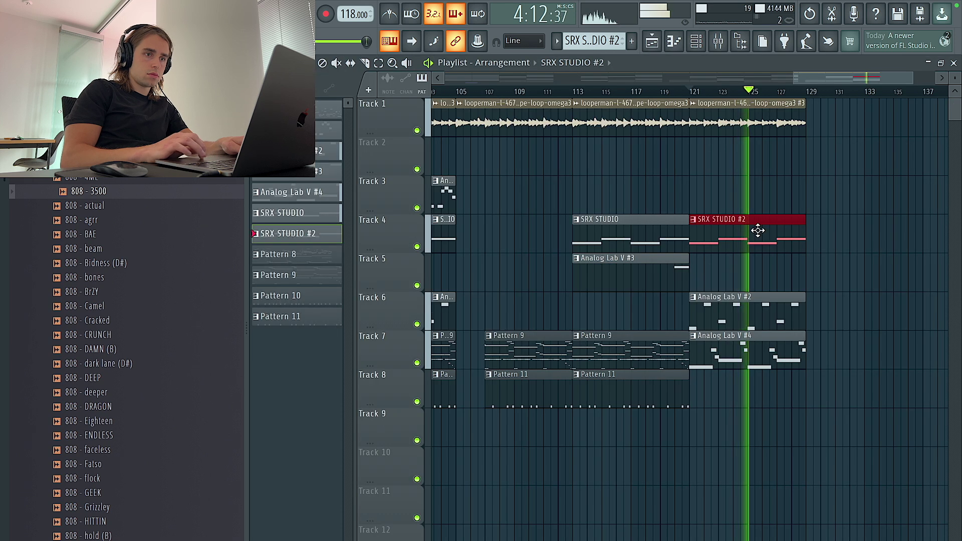
Transpose the SRX STUDIO #2 notes up an octave to E6 and F#6 and return to the playlist
{"action": "key", "text": "F7"}
{"action": "key", "text": "ctrl+Up"}
{"action": "key", "text": "ctrl+Up"}
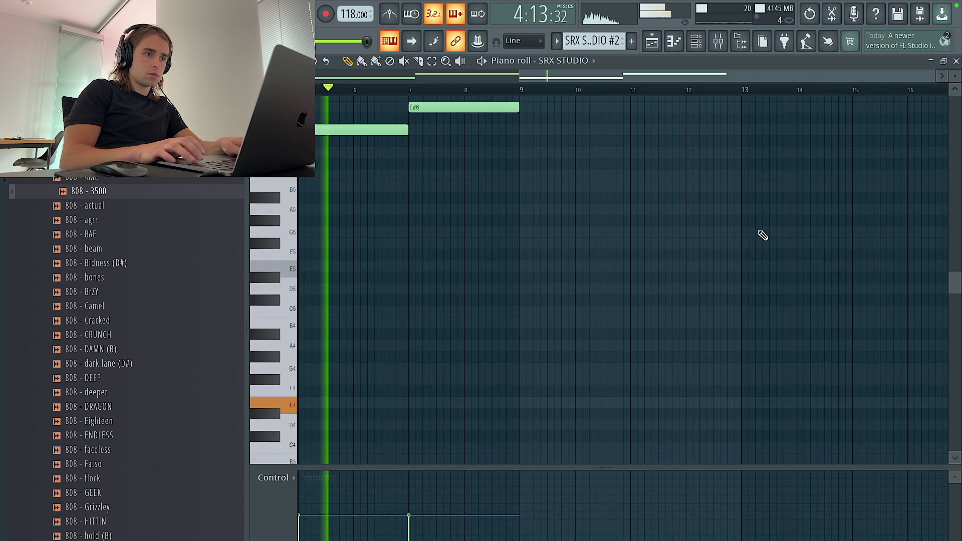
{"action": "left_click", "coordinate": [654, 42]}
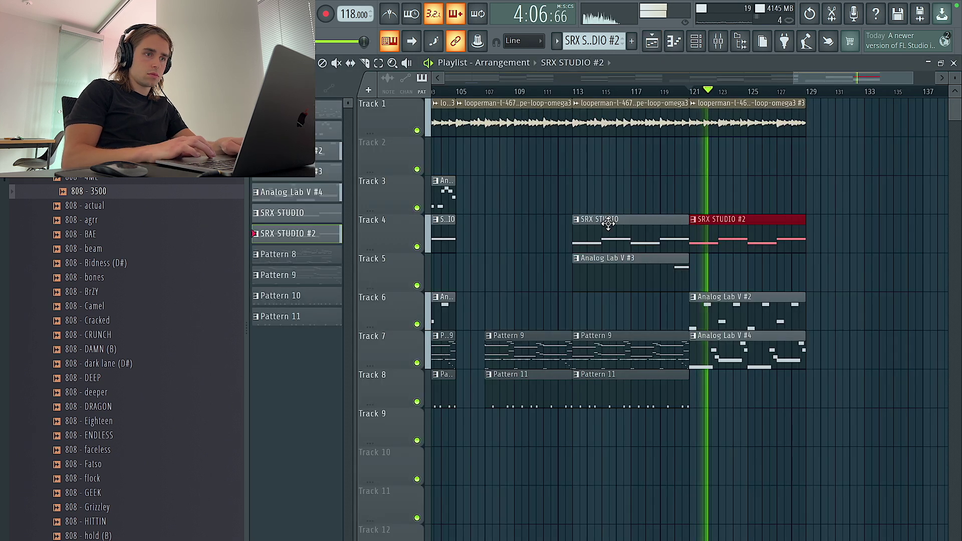
Colour the SRX STUDIO #2 clip magenta and select bars 121 to 129 in the playlist
{"action": "left_click", "coordinate": [695, 219]}
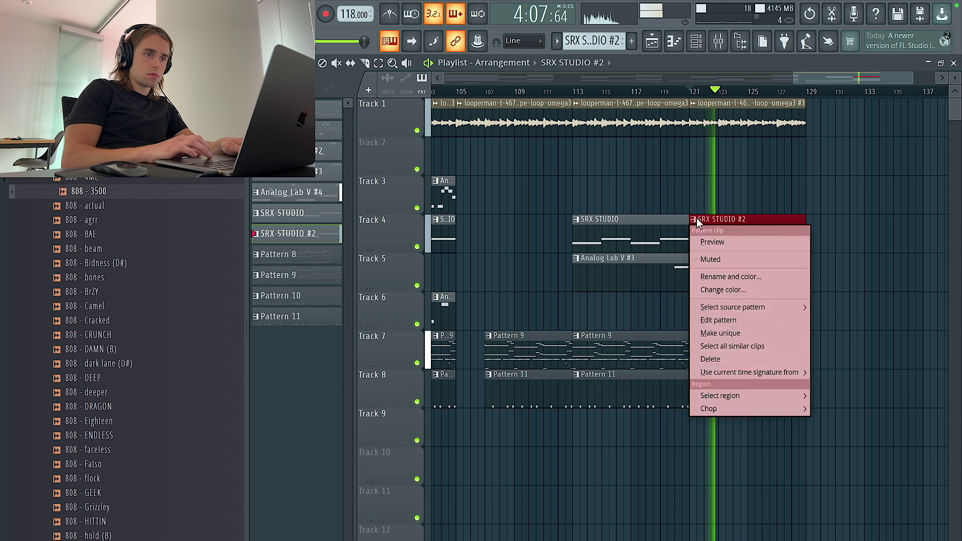
{"action": "left_click", "coordinate": [726, 290]}
{"action": "key", "text": "Return"}
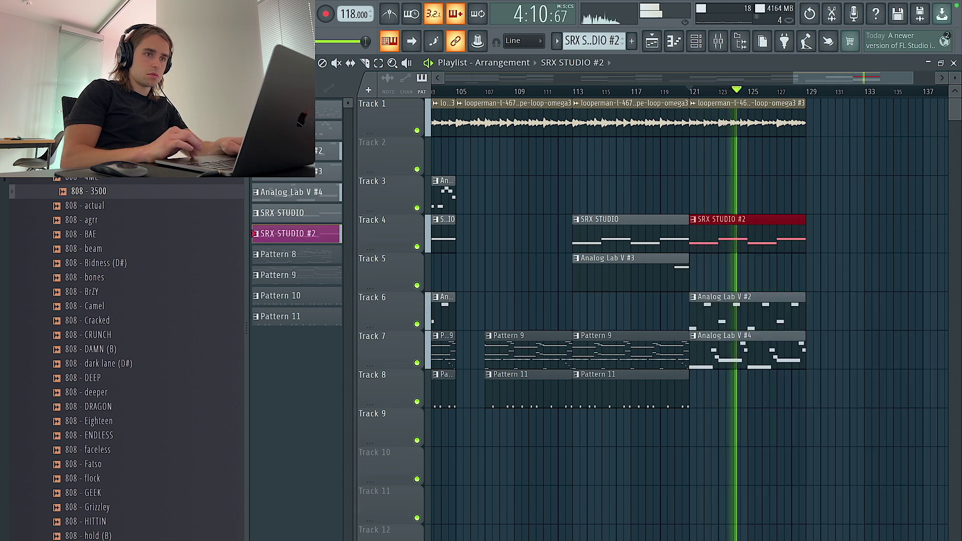
{"action": "left_click_drag", "start_coordinate": [806, 92], "coordinate": [695, 95]}
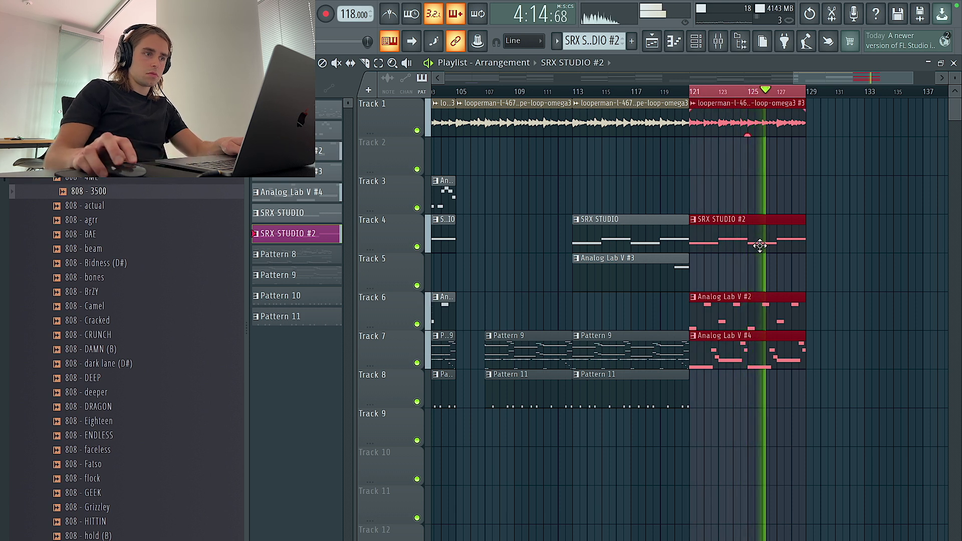
{"action": "scroll", "coordinate": [594, 41], "scroll_direction": "down", "scroll_amount": 3}
{"action": "left_click", "coordinate": [698, 196]}
{"action": "right_click", "coordinate": [762, 199]}
Create the new Pattern 12 and place its clip at bar 121 on Track 3
{"action": "scroll", "coordinate": [595, 41], "scroll_direction": "down", "scroll_amount": 1}
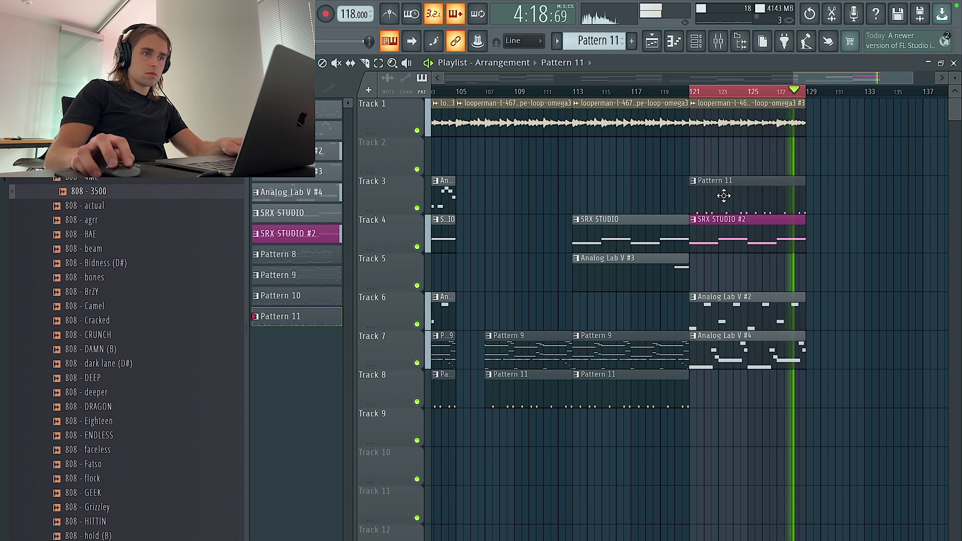
{"action": "key", "text": "F4"}
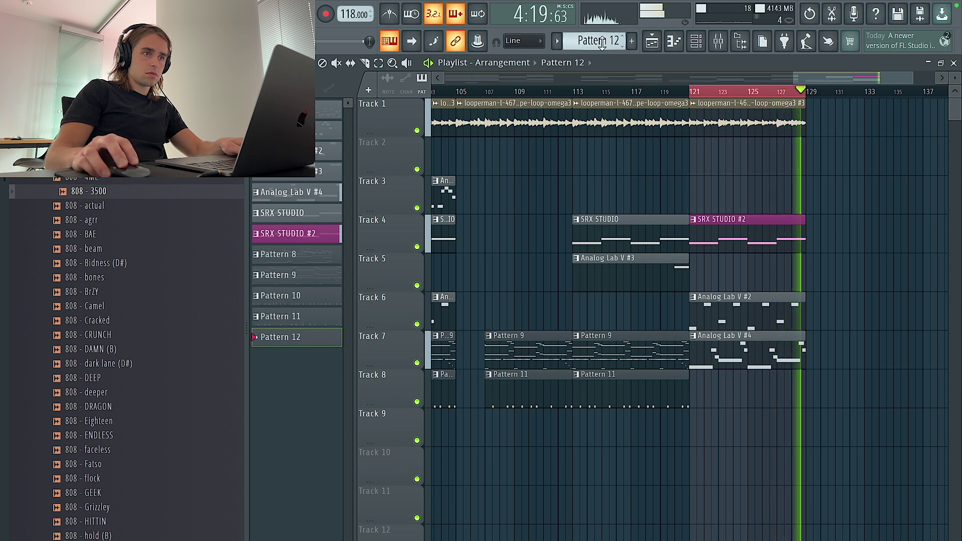
{"action": "left_click", "coordinate": [693, 189]}
Add an SRX KEYBOARDS instrument channel to Pattern 12 and open its piano roll
{"action": "left_click", "coordinate": [704, 48]}
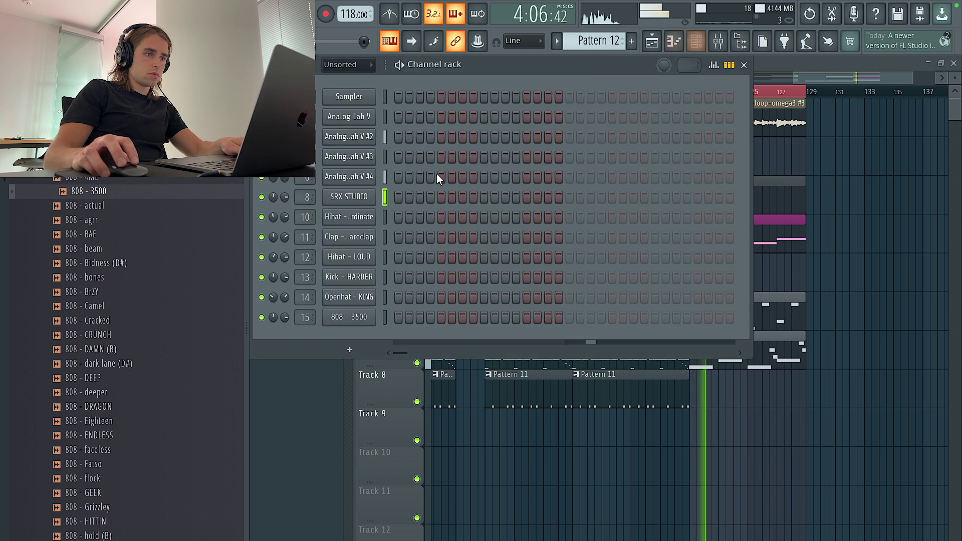
{"action": "left_click", "coordinate": [343, 353]}
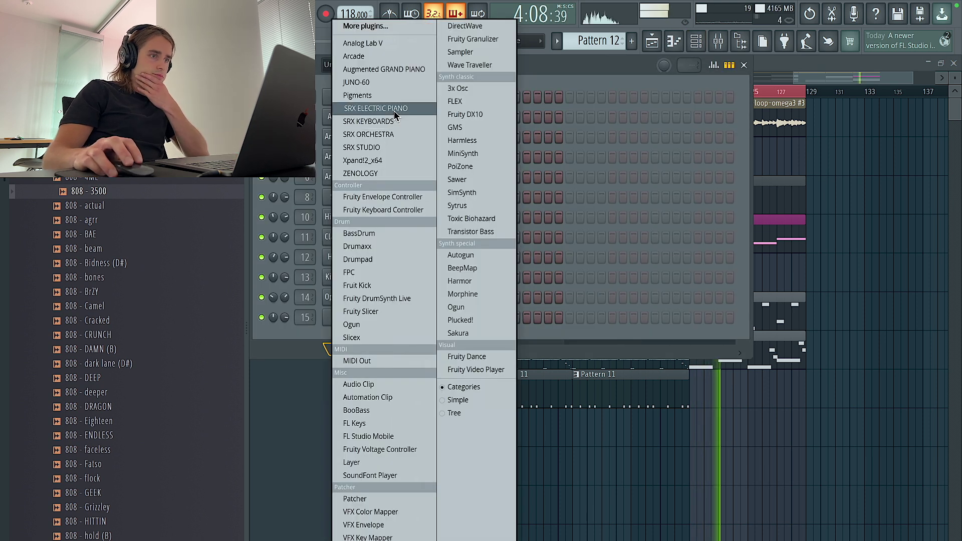
{"action": "left_click", "coordinate": [381, 121]}
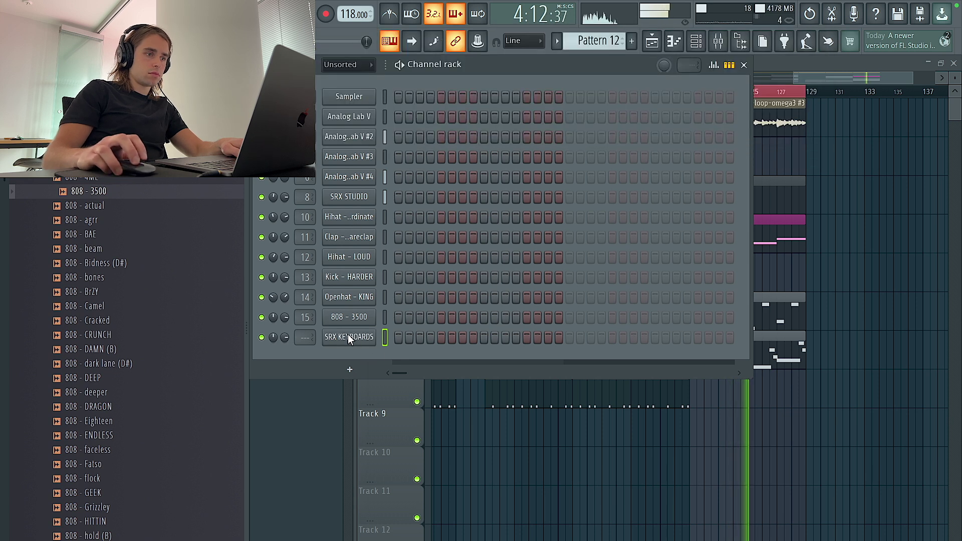
{"action": "right_click", "coordinate": [348, 337]}
{"action": "left_click", "coordinate": [461, 337]}
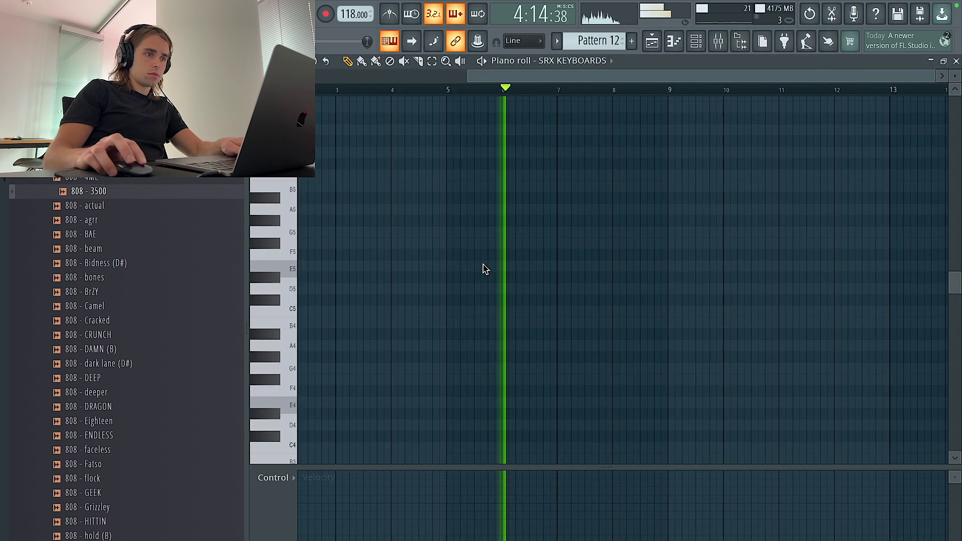
Draw ascending F#5, G5, A5 and B5 notes half a bar apart from bar 7 and lengthen them to legato
{"action": "left_click", "coordinate": [604, 244]}
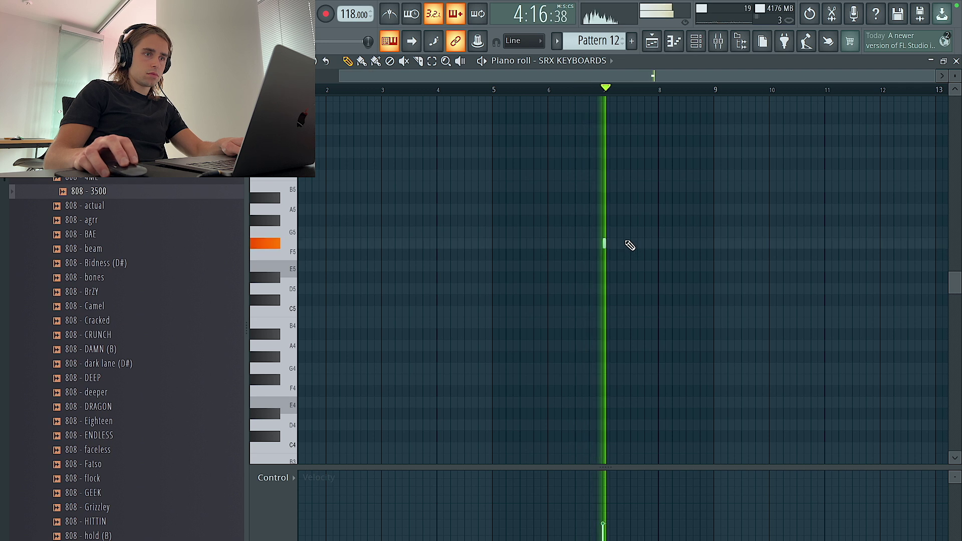
{"action": "left_click", "coordinate": [633, 233]}
{"action": "left_click", "coordinate": [660, 210]}
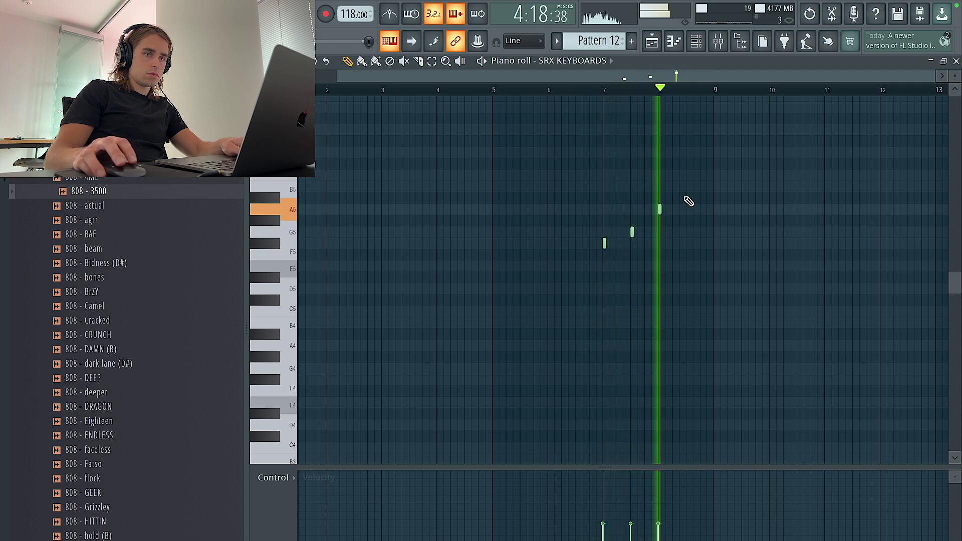
{"action": "left_click", "coordinate": [686, 187]}
{"action": "key", "text": "ctrl+l"}
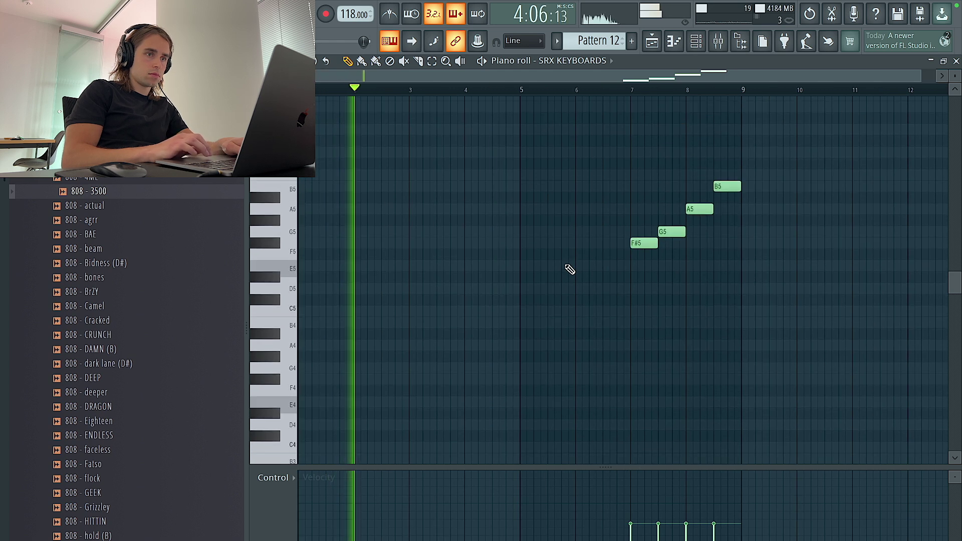
Stop playback, add an E5, G5 and B5 chord at bar 1, and raise the velocity of all notes
{"action": "key", "text": "space"}
{"action": "left_click", "coordinate": [304, 268]}
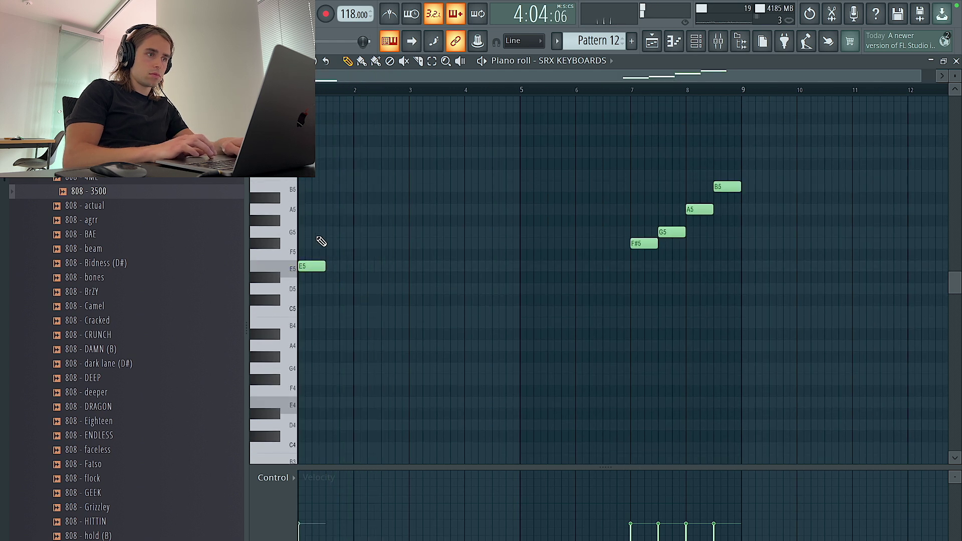
{"action": "left_click_drag", "start_coordinate": [287, 180], "coordinate": [284, 196]}
{"action": "key", "text": "ctrl+a"}
{"action": "scroll", "coordinate": [348, 323], "scroll_direction": "up", "scroll_amount": 5}
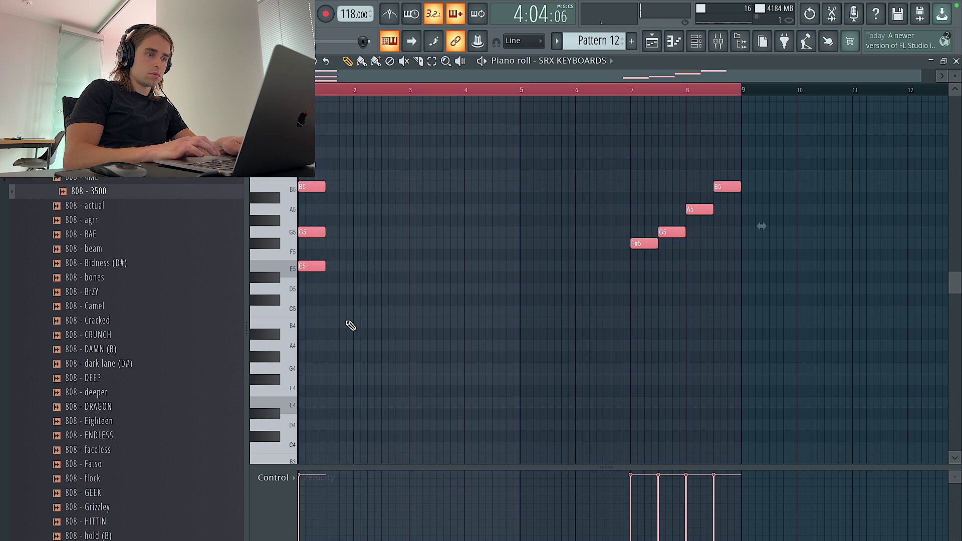
Add an F#5, A5 and C6 chord at bar 3 and lengthen the notes to legato
{"action": "key", "text": "space"}
{"action": "key", "text": "ctrl+d"}
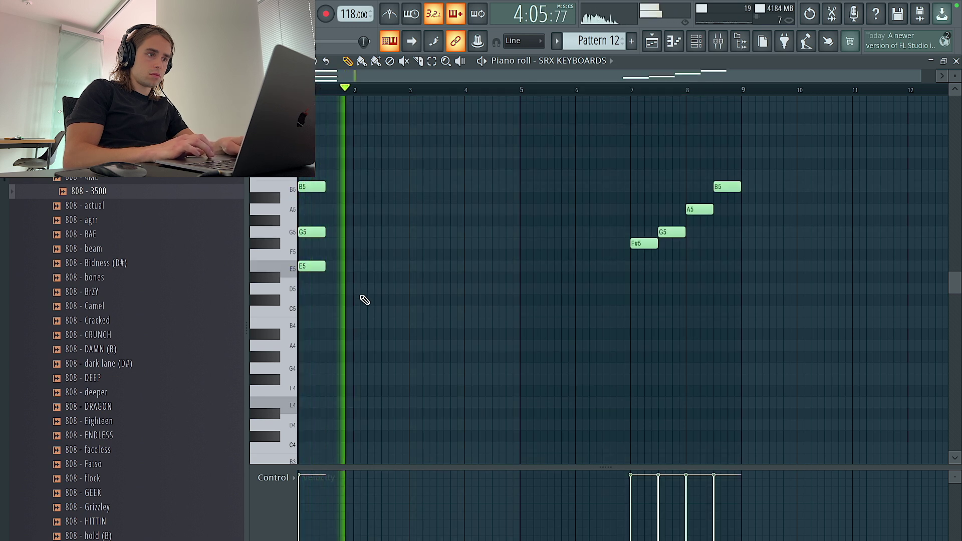
{"action": "left_click", "coordinate": [409, 290]}
{"action": "key", "text": "space"}
{"action": "left_click_drag", "start_coordinate": [409, 290], "coordinate": [419, 231]}
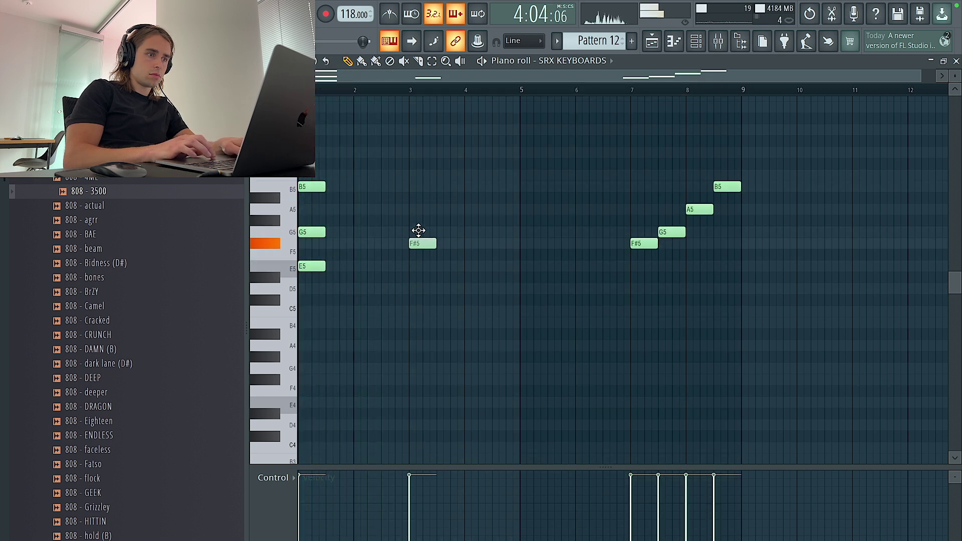
{"action": "key", "text": "space"}
{"action": "left_click", "coordinate": [419, 210]}
{"action": "left_click", "coordinate": [415, 176]}
{"action": "key", "text": "ctrl+l"}
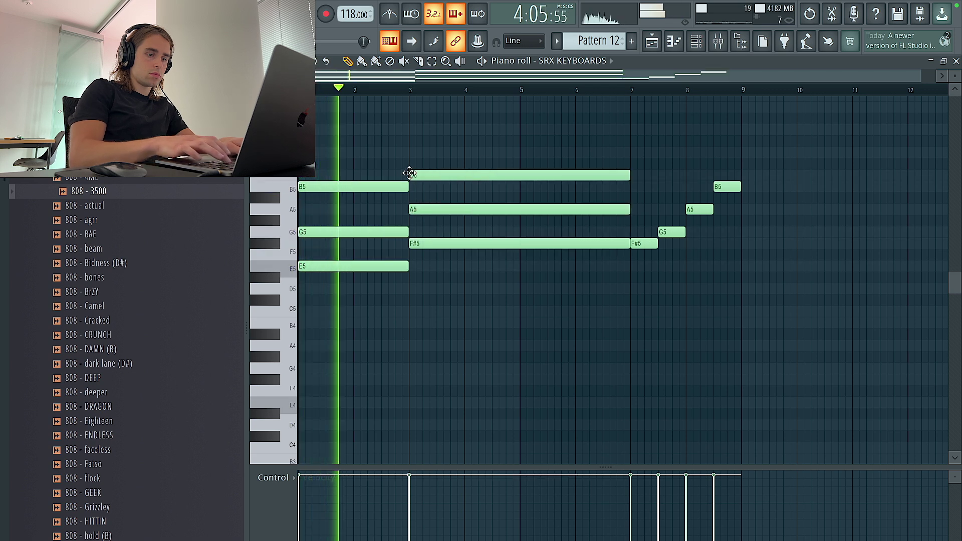
Shorten the bar 3 chord to end at bar 5 and duplicate both chords into bars 5 to 8
{"action": "left_click_drag", "start_coordinate": [582, 141], "coordinate": [522, 243]}
{"action": "left_click_drag", "start_coordinate": [548, 316], "coordinate": [298, 147]}
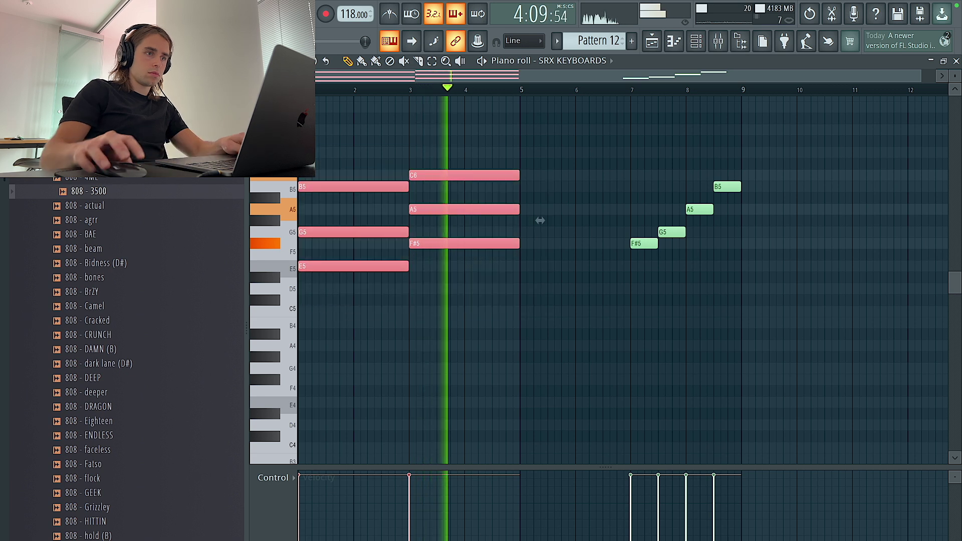
{"action": "key", "text": "ctrl+b"}
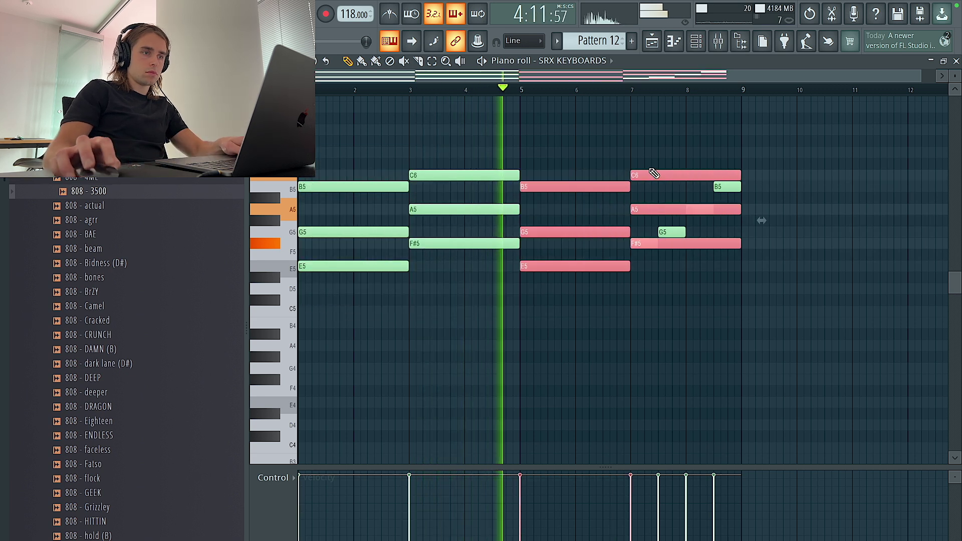
Transpose all four chords down one octave, leaving out the ascending notes
{"action": "key", "text": "ctrl+Down"}
{"action": "left_click_drag", "start_coordinate": [544, 290], "coordinate": [296, 168]}
{"action": "key", "text": "ctrl+Down"}
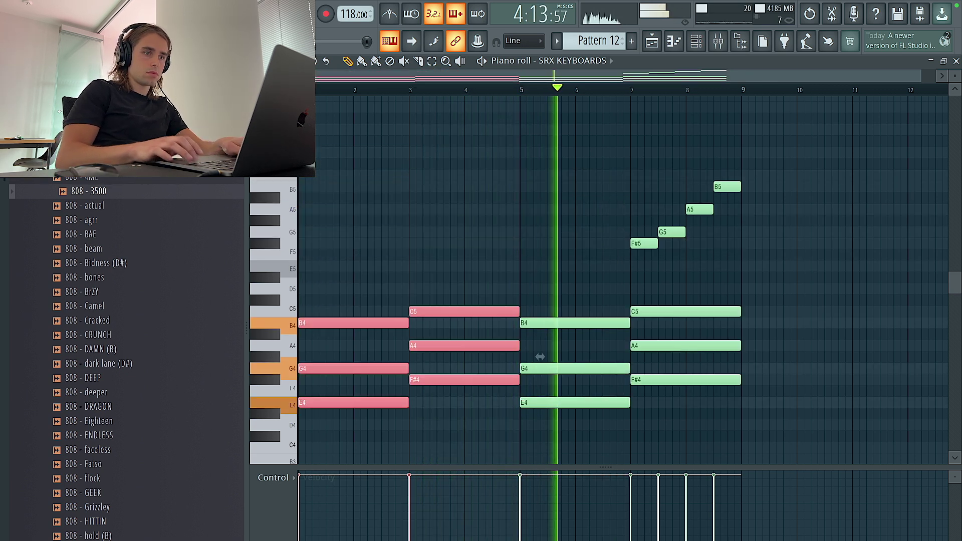
Try the bar 7 chord's C5 note an octave lower and move it back up
{"action": "left_click", "coordinate": [672, 315]}
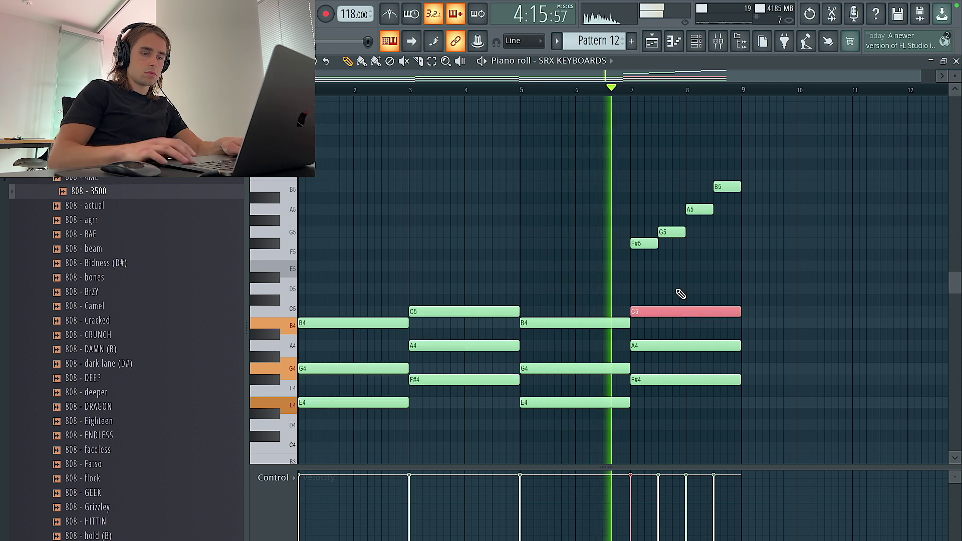
{"action": "key", "text": "ctrl+Down"}
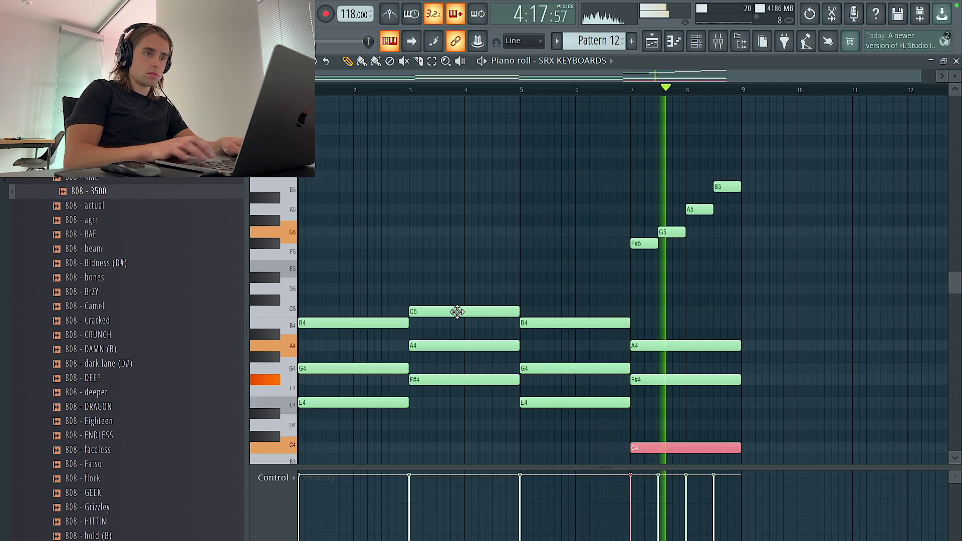
{"action": "key", "text": "ctrl+Up"}
{"action": "key", "text": "ctrl+a"}
{"action": "key", "text": "ctrl+d"}
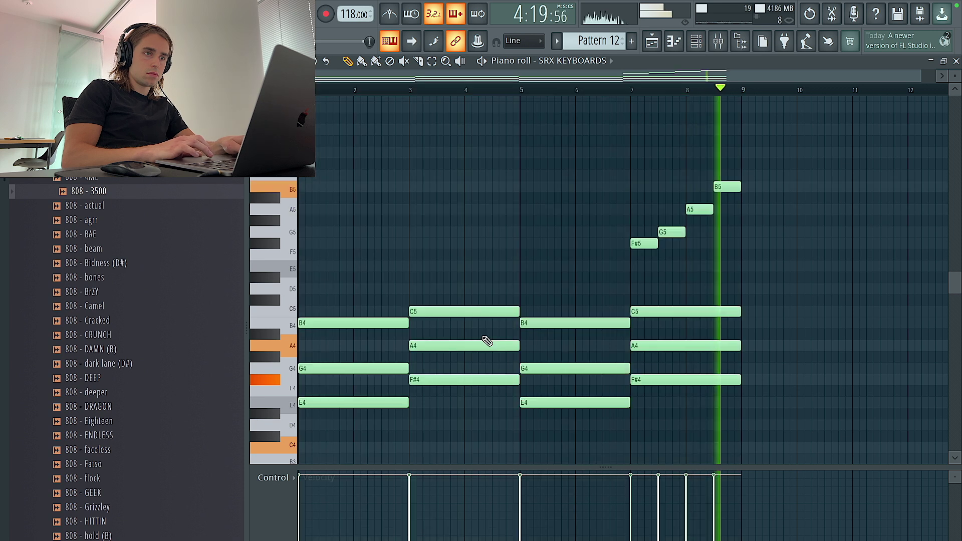
Add bass notes below the first two chords, E3 at bar 1 and F#3 at bar 3
{"action": "scroll", "coordinate": [486, 334], "scroll_direction": "down", "scroll_amount": 3}
{"action": "scroll", "coordinate": [358, 357], "scroll_direction": "down", "scroll_amount": 5}
{"action": "left_click_drag", "start_coordinate": [357, 357], "coordinate": [256, 308]}
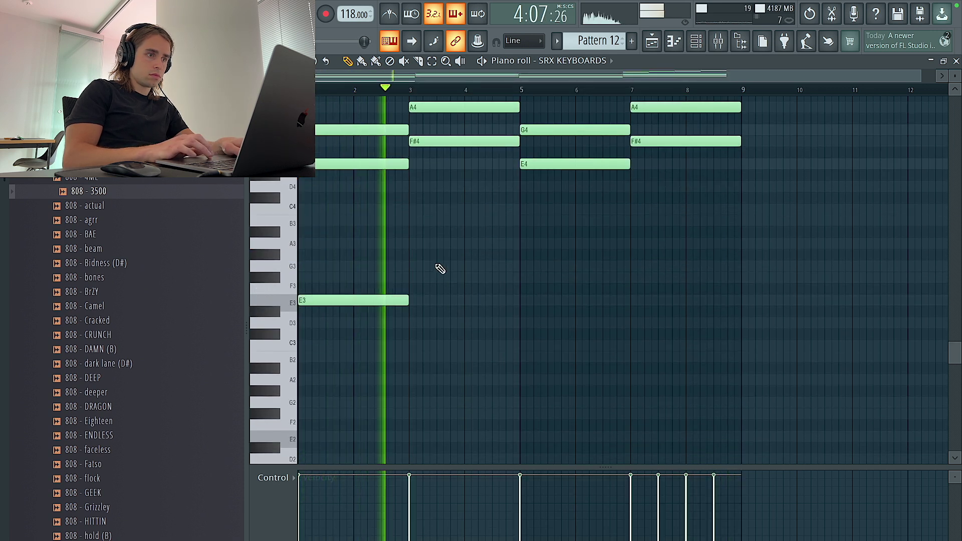
{"action": "left_click", "coordinate": [410, 267]}
{"action": "left_click_drag", "start_coordinate": [458, 277], "coordinate": [458, 281]}
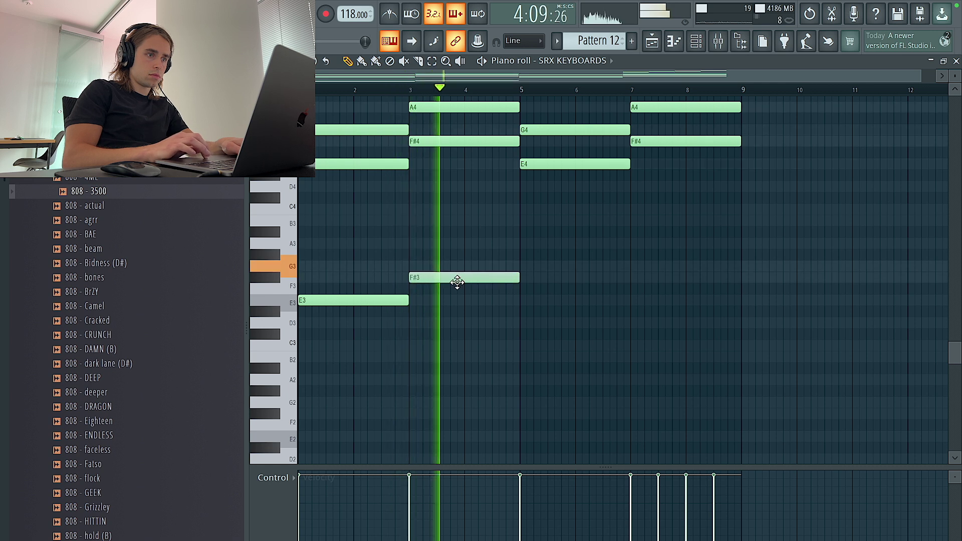
Duplicate the E3 and F#3 bass notes to bars 5 and 7 and slightly lower the velocity of all notes
{"action": "left_click_drag", "start_coordinate": [537, 350], "coordinate": [303, 255]}
{"action": "key", "text": "ctrl+b"}
{"action": "key", "text": "ctrl+a"}
{"action": "left_click", "coordinate": [624, 277]}
Replace the SRX KEYBOARDS channel's instrument with JUNO-60
{"action": "left_click", "coordinate": [696, 40]}
{"action": "right_click", "coordinate": [349, 331]}
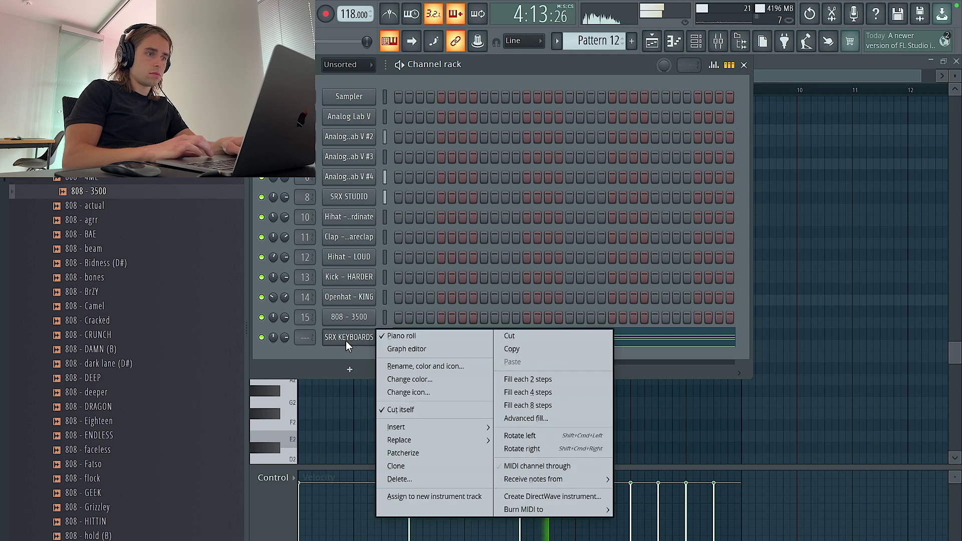
{"action": "mouse_move", "coordinate": [406, 441]}
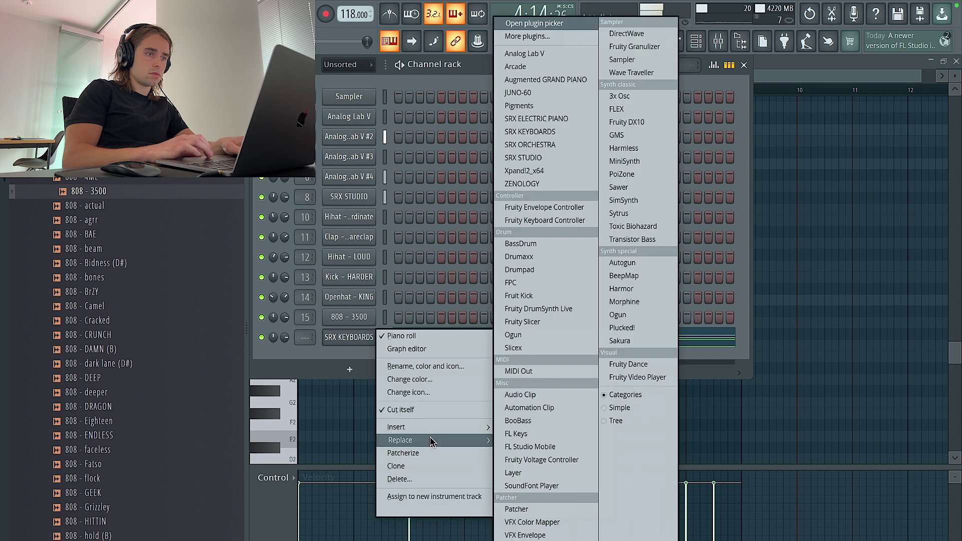
{"action": "left_click", "coordinate": [522, 92]}
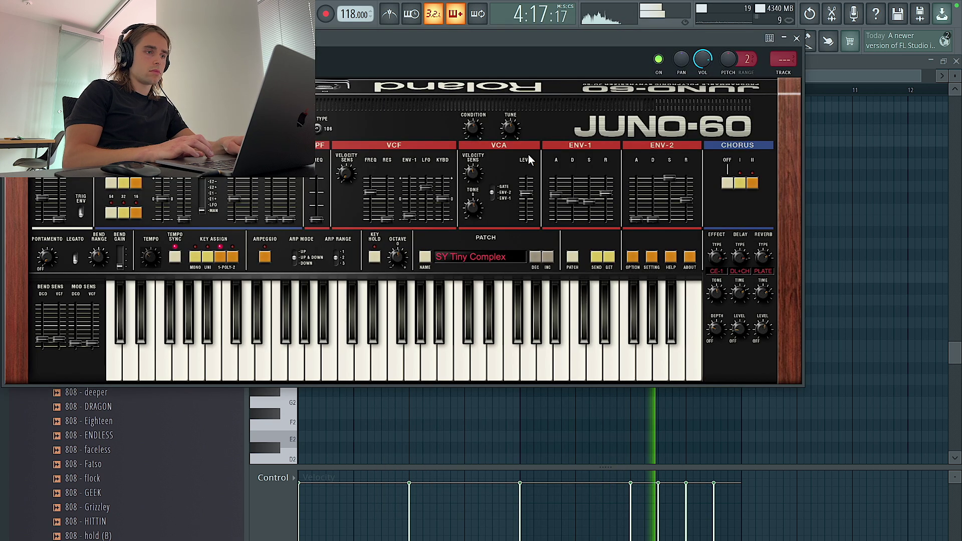
Audition other JUNO-60 patches, including BS Parameter Bs, against the beat
{"action": "key", "text": "ctrl+s"}
{"action": "left_click", "coordinate": [482, 407]}
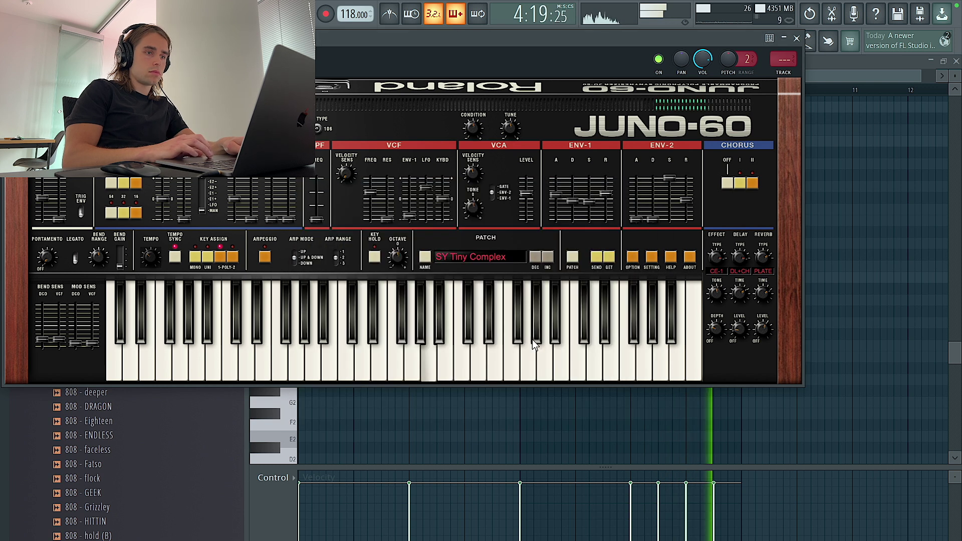
{"action": "key", "text": "ctrl+s"}
{"action": "left_click", "coordinate": [481, 403]}
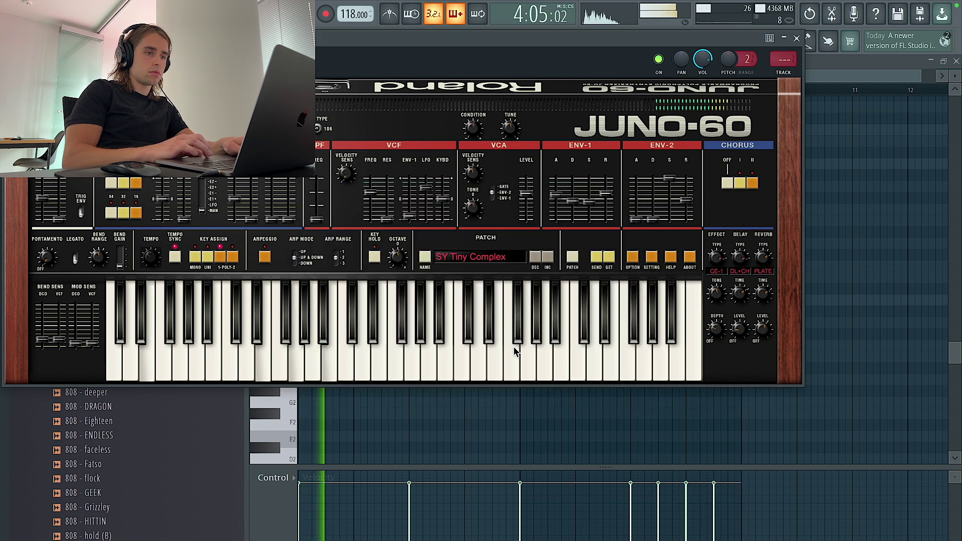
{"action": "left_click", "coordinate": [543, 256]}
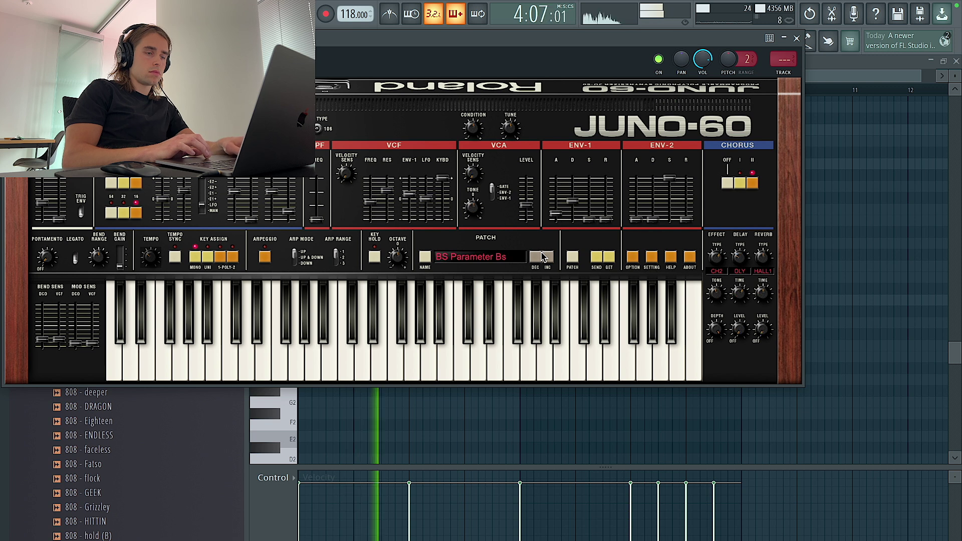
{"action": "left_click", "coordinate": [546, 257]}
{"action": "left_click", "coordinate": [547, 258]}
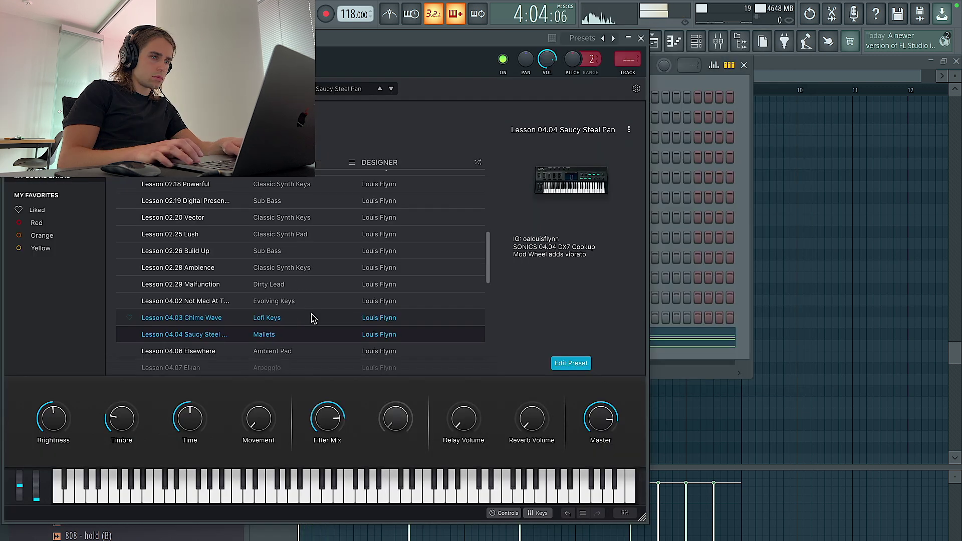
Load the Lesson 04.06 Elsewhere preset in the new Analog Lab V channel and adjust its panning and volume
{"action": "key", "text": "Down"}
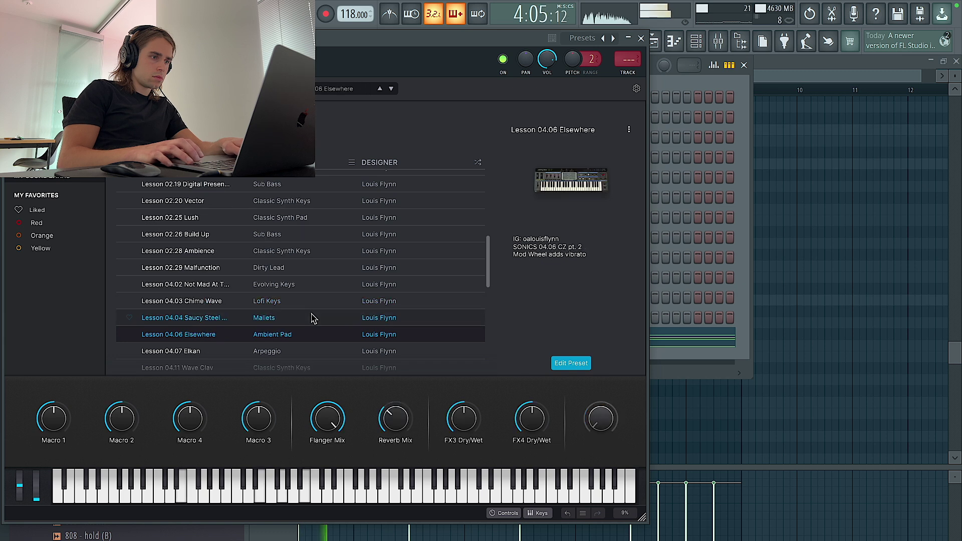
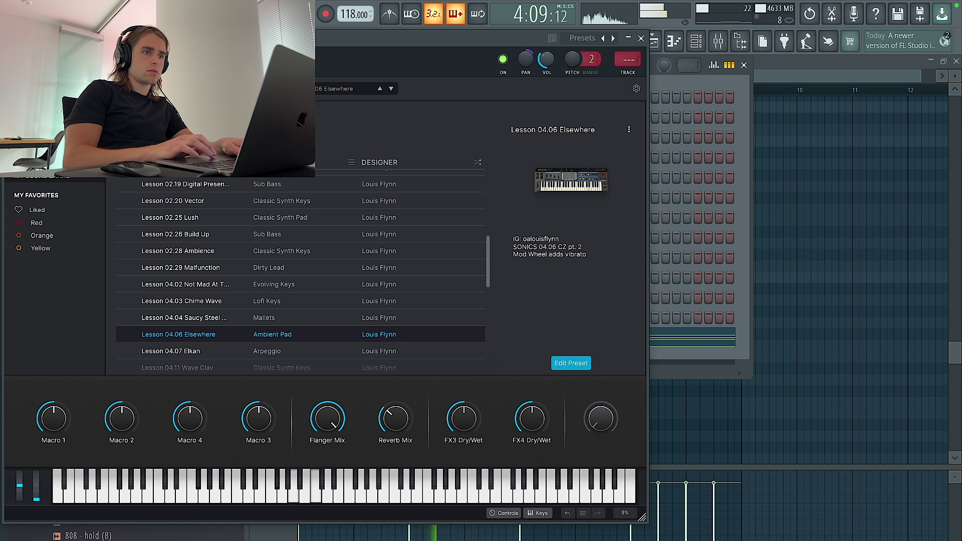
{"action": "right_click", "coordinate": [761, 212]}
{"action": "left_click", "coordinate": [641, 38]}
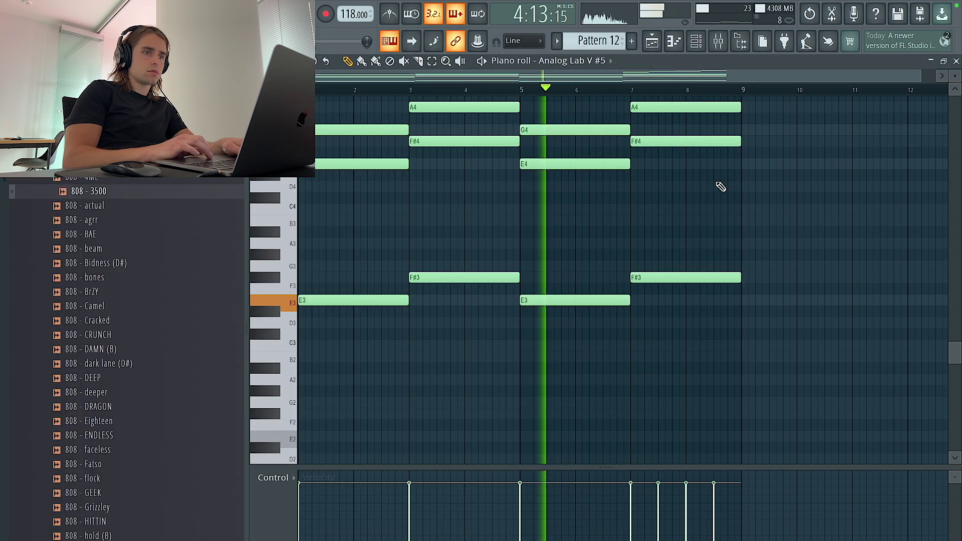
{"action": "scroll", "coordinate": [720, 184], "scroll_direction": "up", "scroll_amount": 3}
{"action": "left_click", "coordinate": [698, 41]}
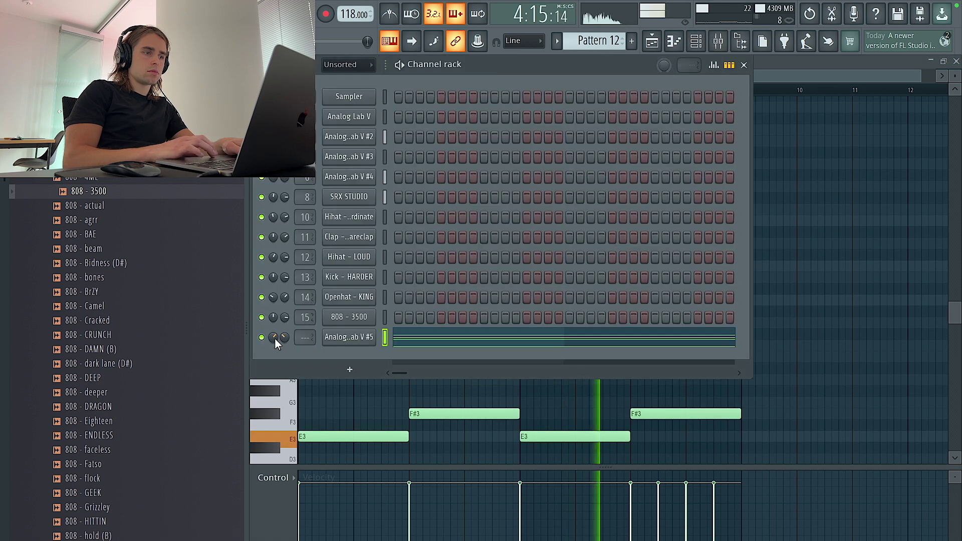
{"action": "right_click", "coordinate": [796, 234]}
Remove the ascending F#5 to B5 notes from the end of Pattern 12 and return to the playlist
{"action": "scroll", "coordinate": [794, 235], "scroll_direction": "up", "scroll_amount": 2}
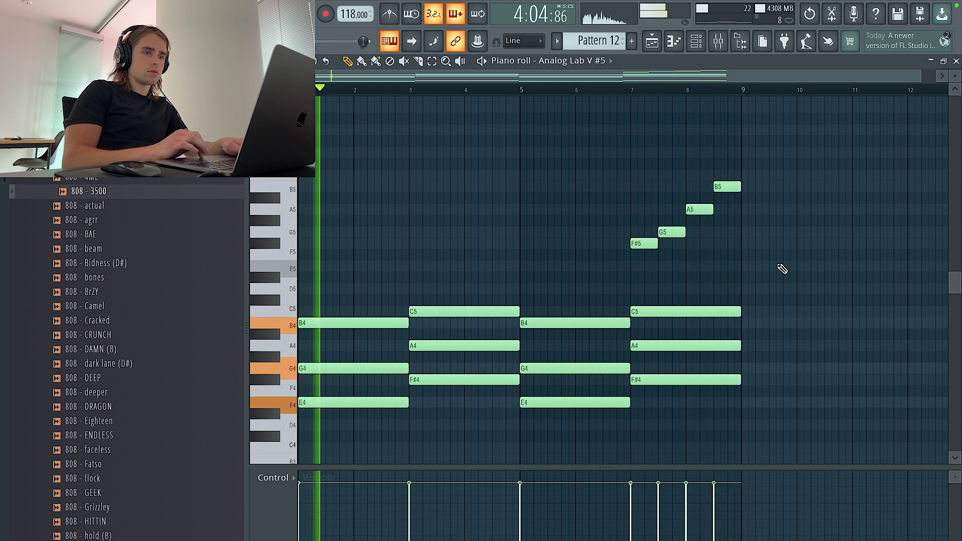
{"action": "left_click_drag", "start_coordinate": [784, 274], "coordinate": [632, 158]}
{"action": "left_click", "coordinate": [659, 42]}
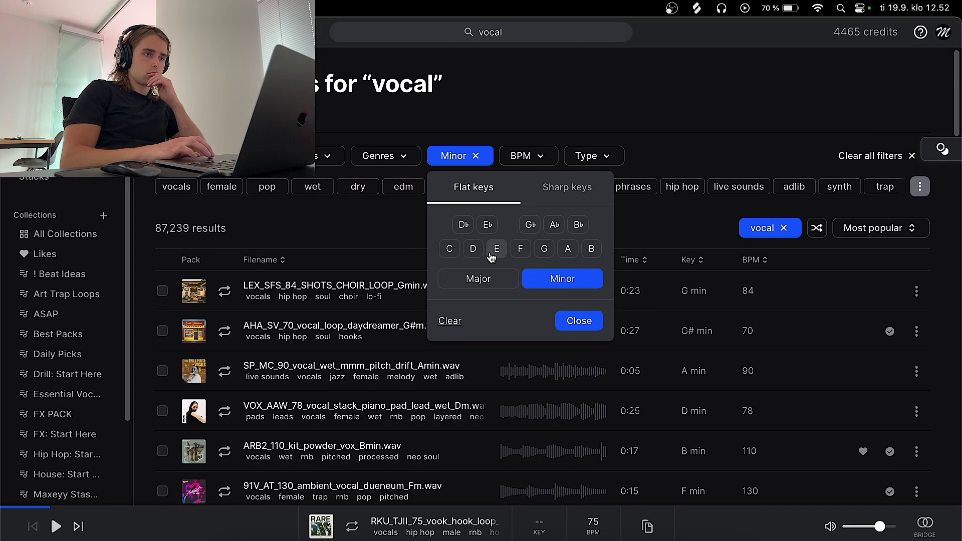
Filter the Splice vocal search to E minor and audition the matching samples
{"action": "left_click", "coordinate": [491, 257]}
{"action": "left_click", "coordinate": [567, 321]}
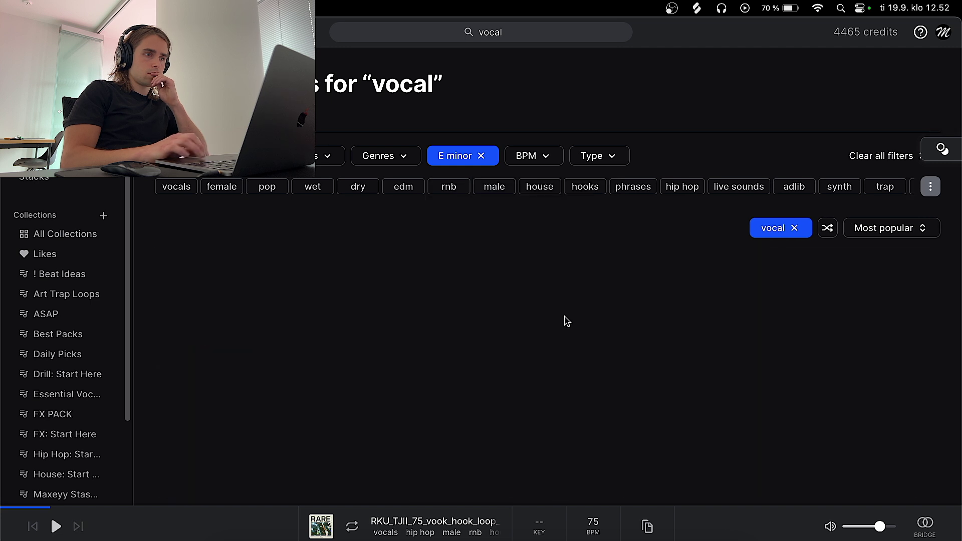
{"action": "left_click", "coordinate": [567, 321]}
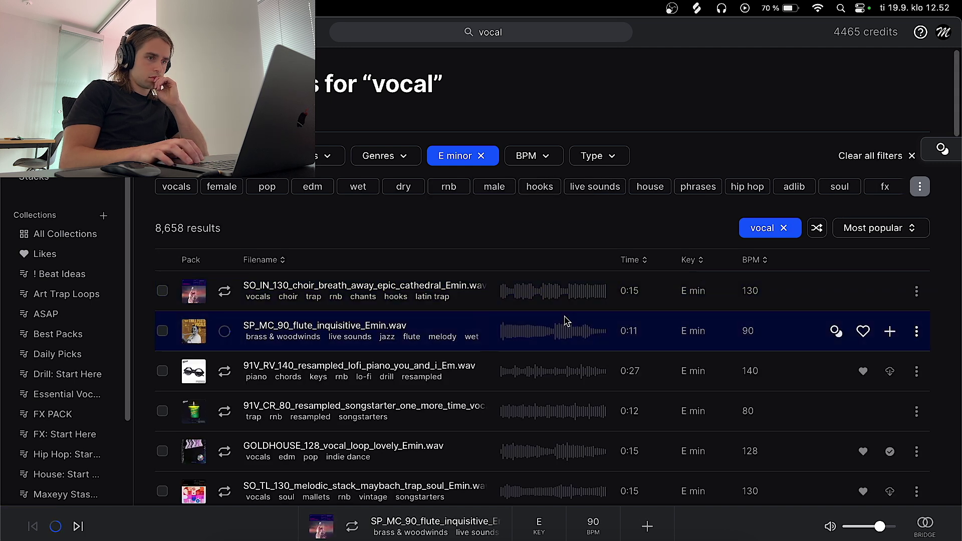
{"action": "key", "text": "Up"}
{"action": "key", "text": "Down"}
{"action": "key", "text": "Down"}
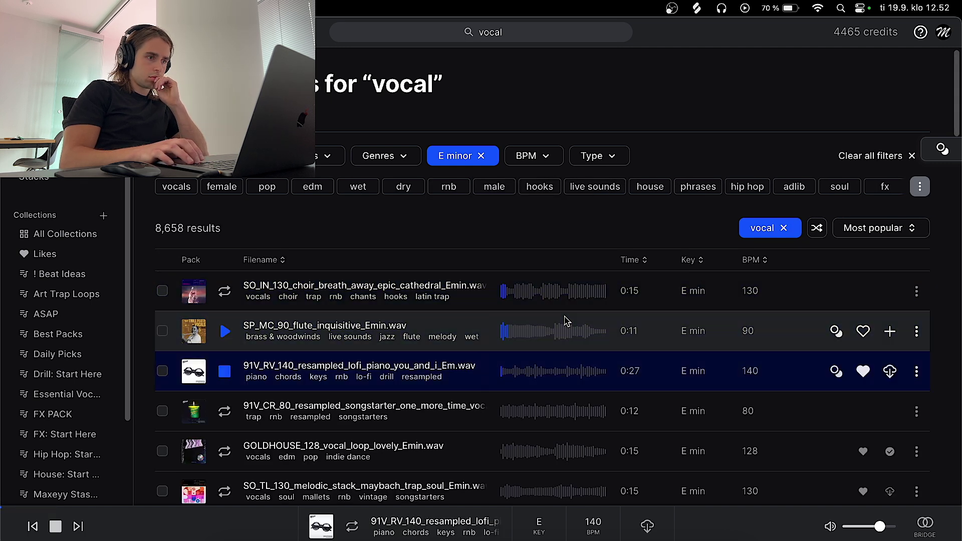
{"action": "key", "text": "Down"}
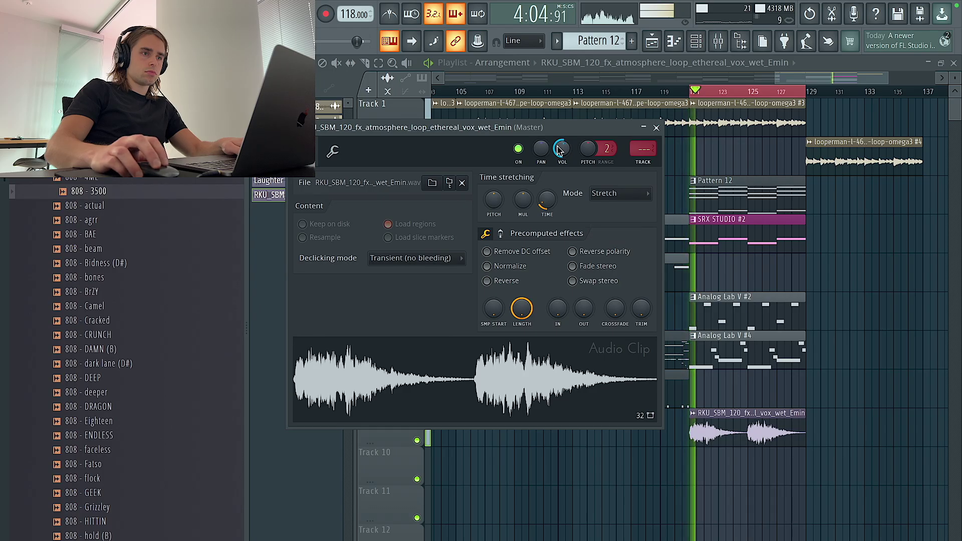
Set the ethereal vox sample's pitch range to 12 and lower its pitch and volume
{"action": "left_click_drag", "start_coordinate": [605, 149], "coordinate": [594, 195]}
{"action": "key", "text": "space"}
{"action": "key", "text": "space"}
{"action": "left_click_drag", "start_coordinate": [562, 149], "coordinate": [563, 173]}
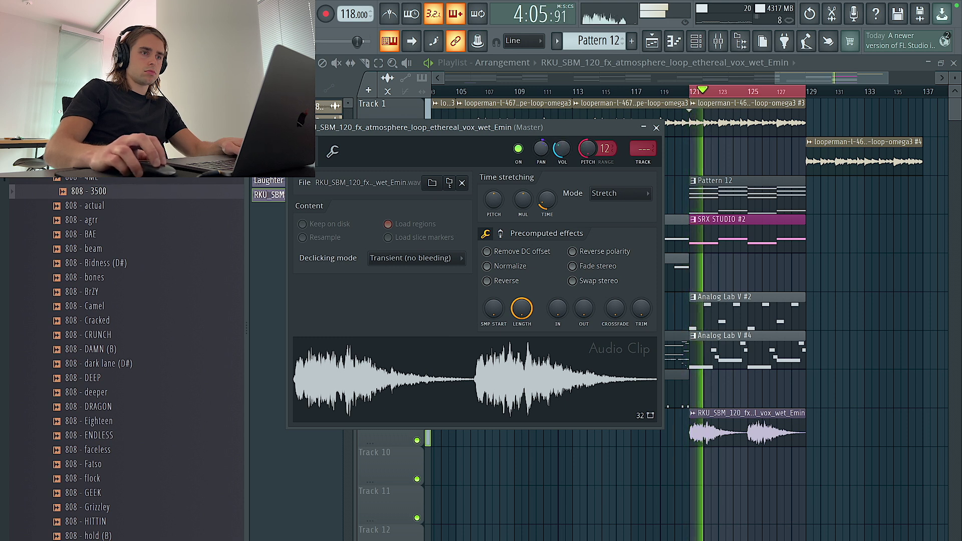
Route the vox sample to mixer track 9 and load Fruity Parametric EQ 2 in its first effect slot
{"action": "key", "text": "ctrl+l"}
{"action": "left_click", "coordinate": [835, 209]}
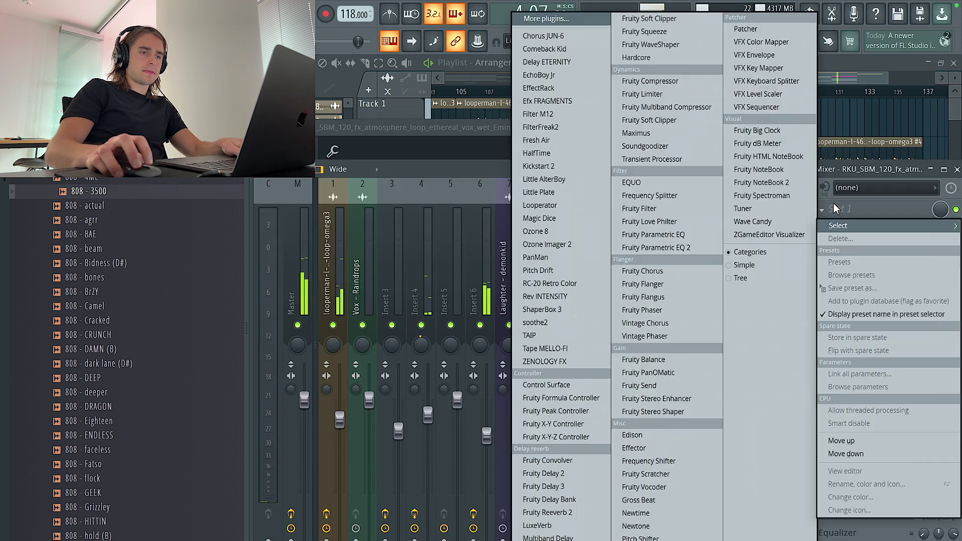
{"action": "left_click", "coordinate": [694, 247]}
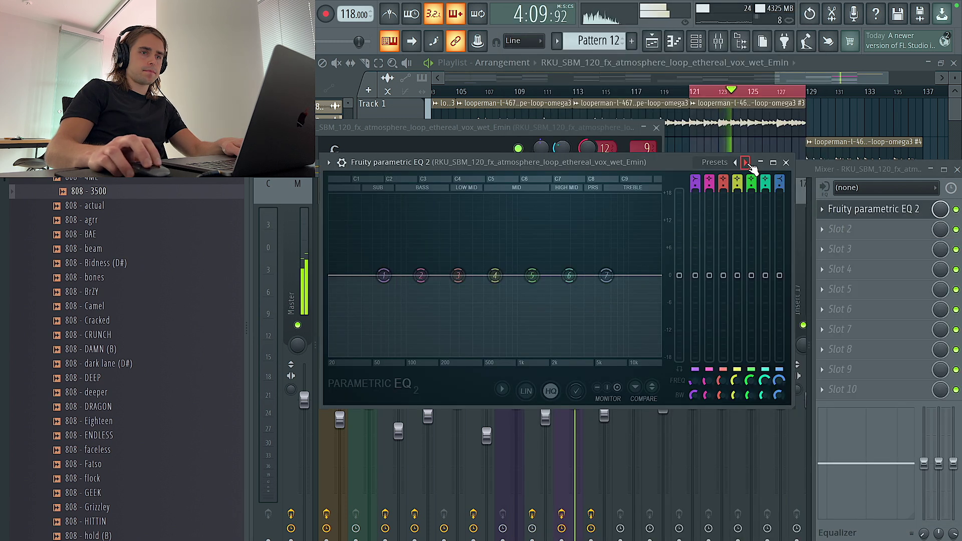
Apply the 20Hz + 18kHz cut preset to the vox EQ, then raise the low cut and lower the high cut
{"action": "left_click", "coordinate": [746, 162]}
{"action": "left_click_drag", "start_coordinate": [332, 276], "coordinate": [438, 275]}
{"action": "key", "text": "space"}
{"action": "key", "text": "space"}
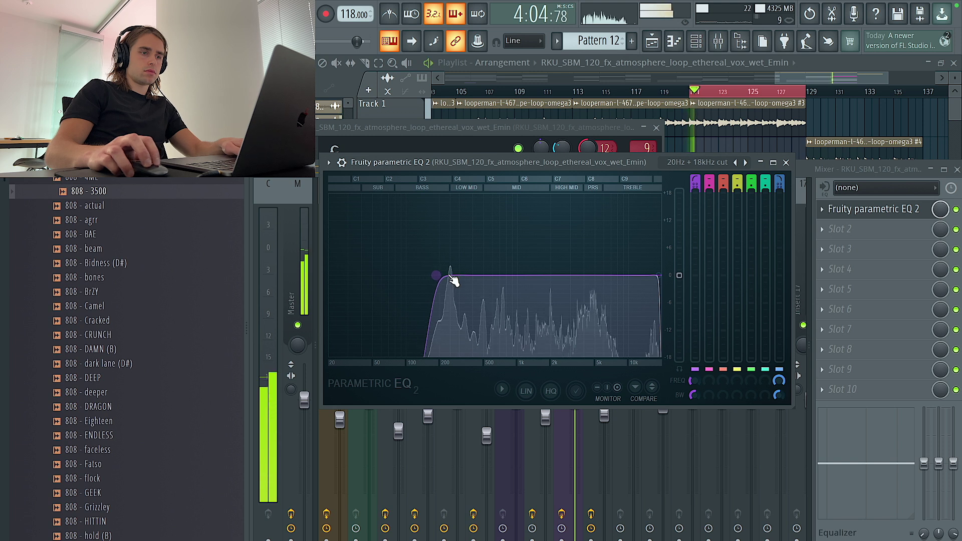
{"action": "left_click_drag", "start_coordinate": [659, 275], "coordinate": [529, 275]}
{"action": "left_click_drag", "start_coordinate": [437, 275], "coordinate": [481, 276]}
{"action": "right_click", "coordinate": [747, 148]}
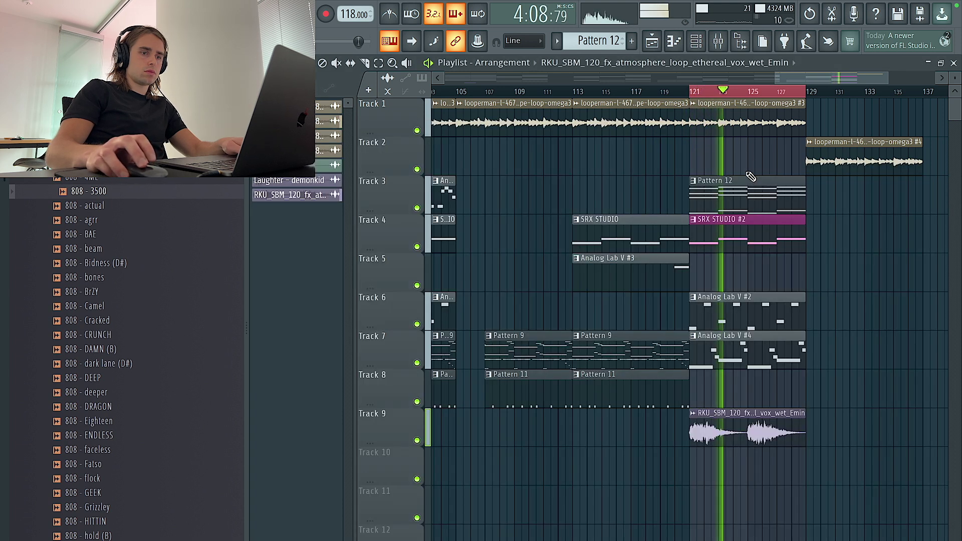
Copy the Pattern 9 and Pattern 11 clips under the closing loop and trim their start to bar 133
{"action": "left_click", "coordinate": [842, 439], "text": "ctrl"}
{"action": "scroll", "coordinate": [842, 439], "scroll_direction": "down", "scroll_amount": 3}
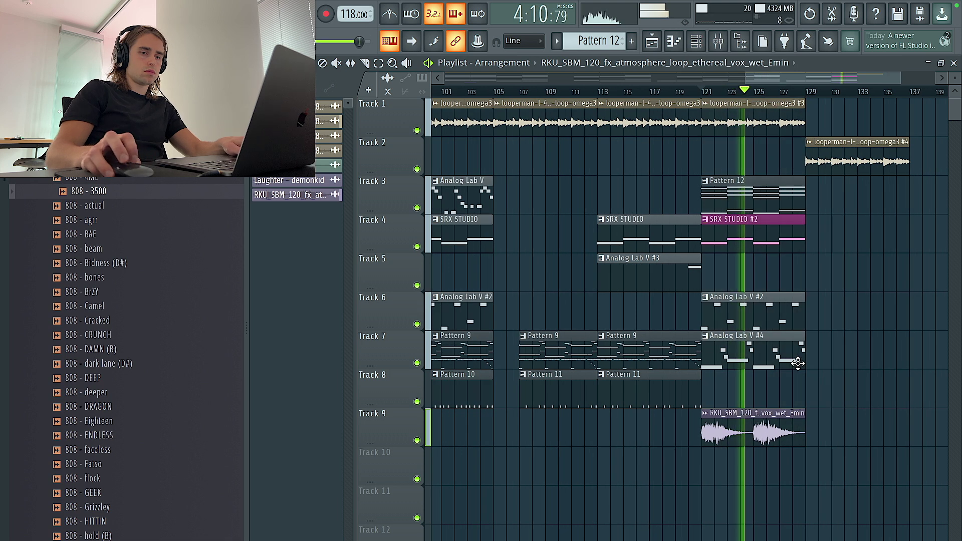
{"action": "mouse_move", "coordinate": [720, 402]}
{"action": "left_mouse_down"}
{"action": "mouse_move", "coordinate": [692, 347]}
{"action": "mouse_move", "coordinate": [724, 399]}
{"action": "left_mouse_up"}
{"action": "left_click_drag", "start_coordinate": [855, 387], "coordinate": [829, 387]}
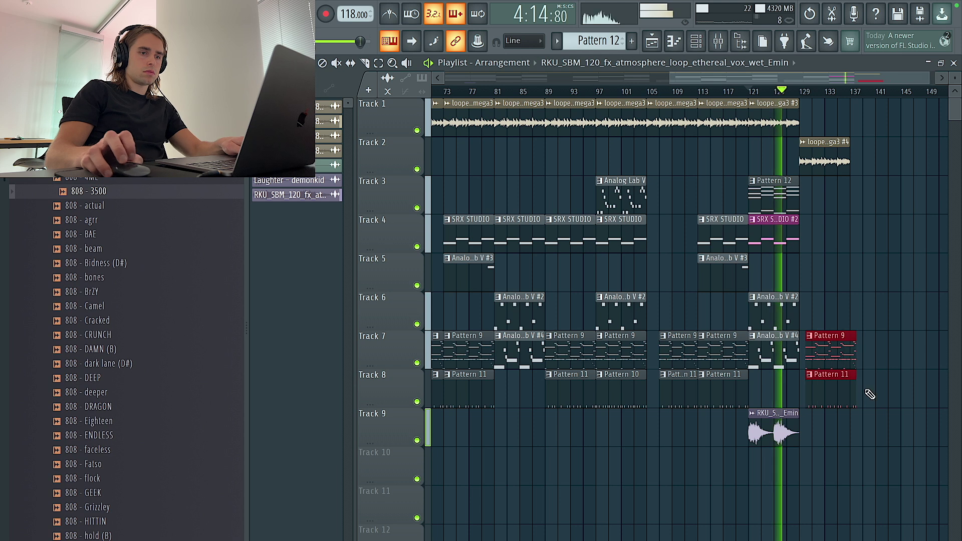
{"action": "scroll", "coordinate": [859, 393], "scroll_direction": "up", "scroll_amount": 6}
{"action": "left_click_drag", "start_coordinate": [692, 348], "coordinate": [724, 352]}
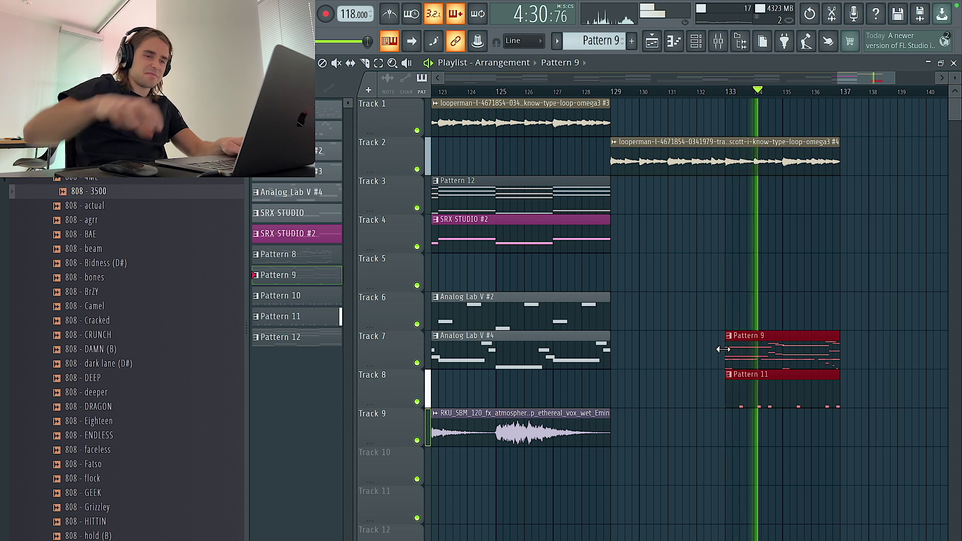
Duplicate the trimmed Pattern 9 and Pattern 11 clips and extend the copies' start back to bar 137
{"action": "scroll", "coordinate": [742, 351], "scroll_direction": "down", "scroll_amount": 2}
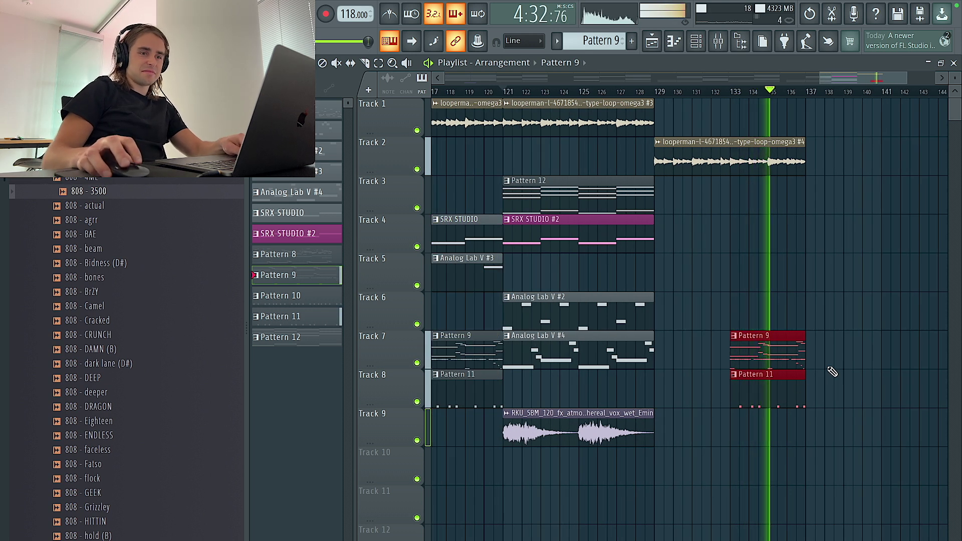
{"action": "key", "text": "ctrl+b"}
{"action": "left_click_drag", "start_coordinate": [823, 340], "coordinate": [897, 346]}
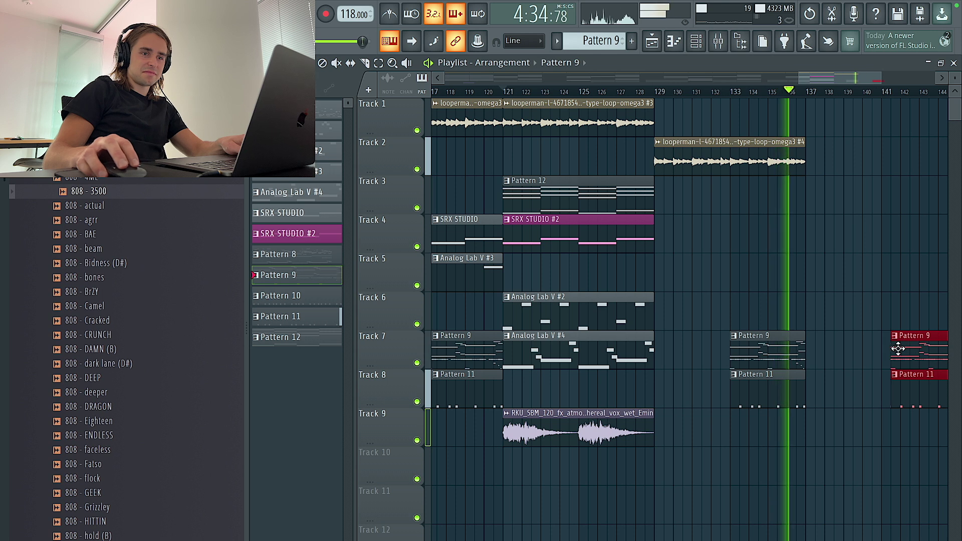
{"action": "left_click_drag", "start_coordinate": [884, 351], "coordinate": [806, 352]}
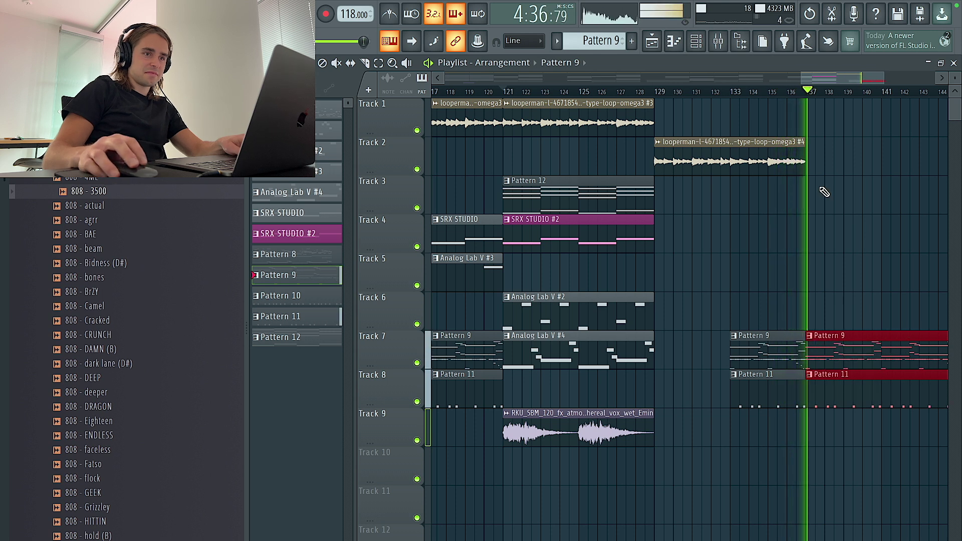
Duplicate the Track 2 looperman loop at bar 137 and save the project despite the trial plugin warning
{"action": "left_click_drag", "start_coordinate": [823, 192], "coordinate": [794, 157]}
{"action": "key", "text": "ctrl+b"}
{"action": "scroll", "coordinate": [793, 266], "scroll_direction": "down", "scroll_amount": 5}
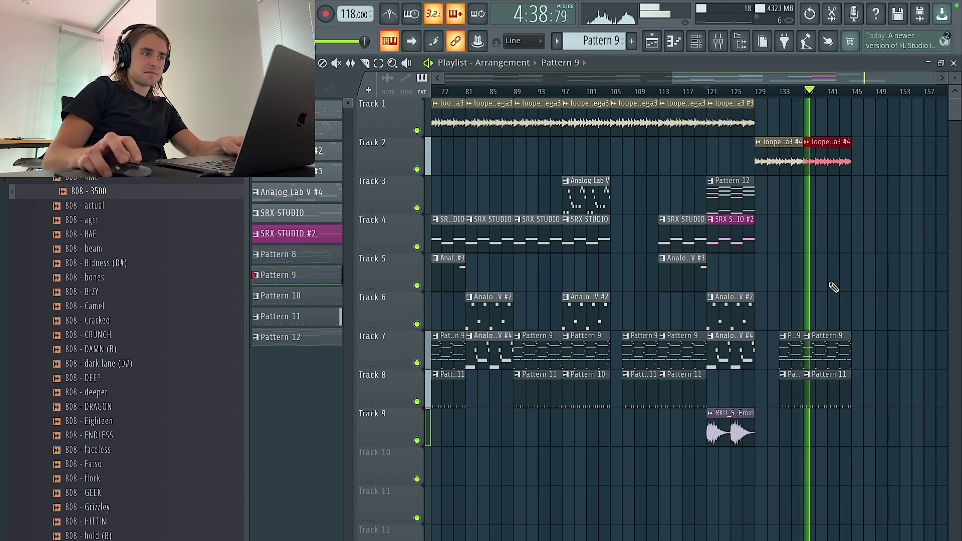
{"action": "key", "text": "ctrl+s"}
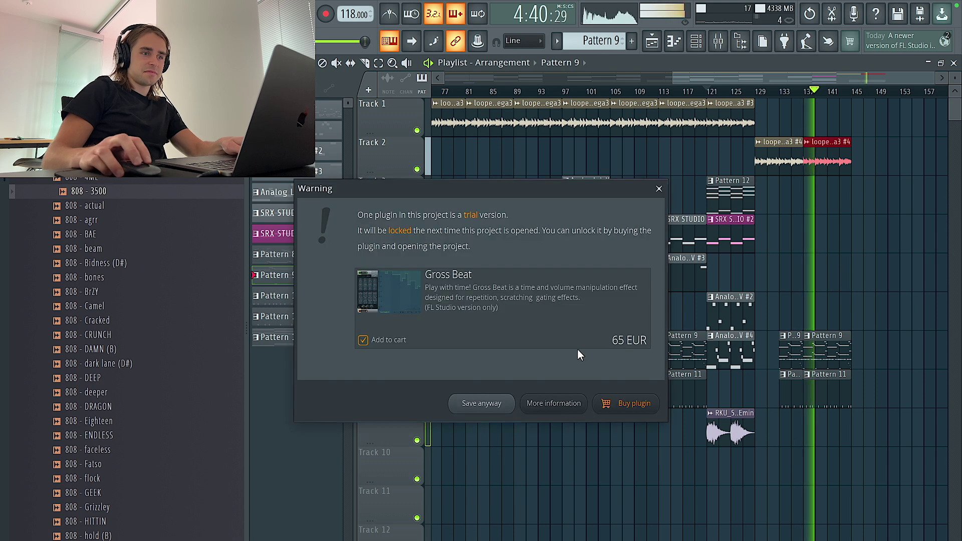
{"action": "left_click", "coordinate": [481, 407]}
{"action": "left_click", "coordinate": [728, 434]}
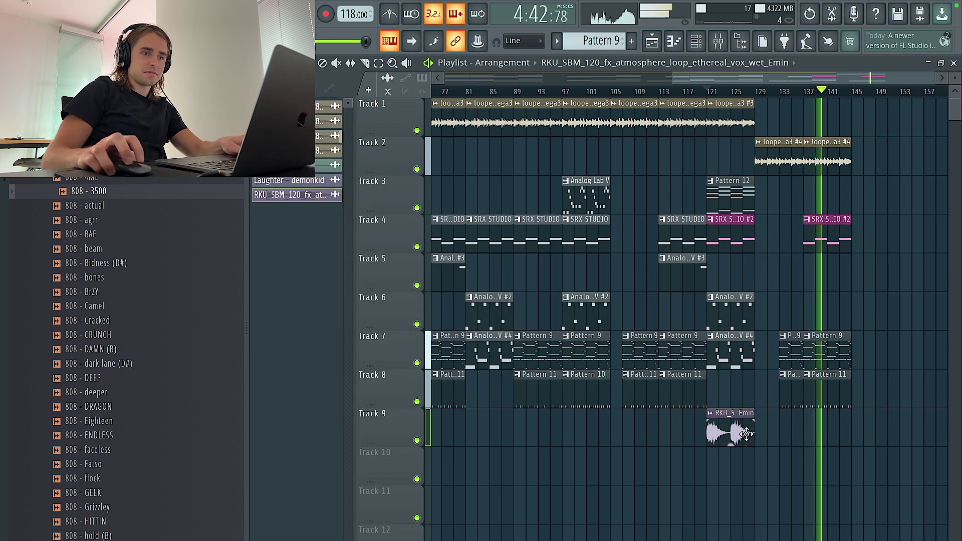
{"action": "left_click", "coordinate": [826, 433]}
{"action": "scroll", "coordinate": [848, 428], "scroll_direction": "up", "scroll_amount": 2}
{"action": "scroll", "coordinate": [820, 429], "scroll_direction": "up", "scroll_amount": 3}
{"action": "mouse_move", "coordinate": [767, 425]}
{"action": "left_mouse_down"}
{"action": "mouse_move", "coordinate": [729, 425]}
{"action": "mouse_move", "coordinate": [763, 433]}
{"action": "left_mouse_up"}
{"action": "scroll", "coordinate": [732, 425], "scroll_direction": "down", "scroll_amount": 3}
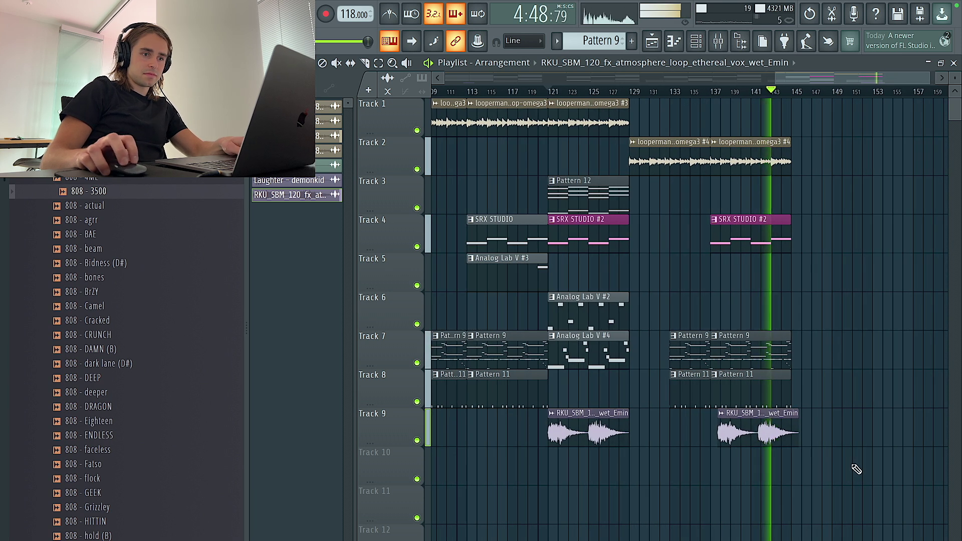
{"action": "scroll", "coordinate": [784, 441], "scroll_direction": "up", "scroll_amount": 3}
{"action": "left_click_drag", "start_coordinate": [703, 435], "coordinate": [689, 434]}
{"action": "right_click", "coordinate": [703, 440]}
Duplicate the section from bars 137 to 145 at bar 145 and place the ethereal vox clip there on Track 9
{"action": "left_click_drag", "start_coordinate": [869, 484], "coordinate": [672, 133]}
{"action": "key", "text": "ctrl+b"}
{"action": "scroll", "coordinate": [736, 199], "scroll_direction": "down", "scroll_amount": 3}
{"action": "left_click", "coordinate": [582, 438], "text": "ctrl"}
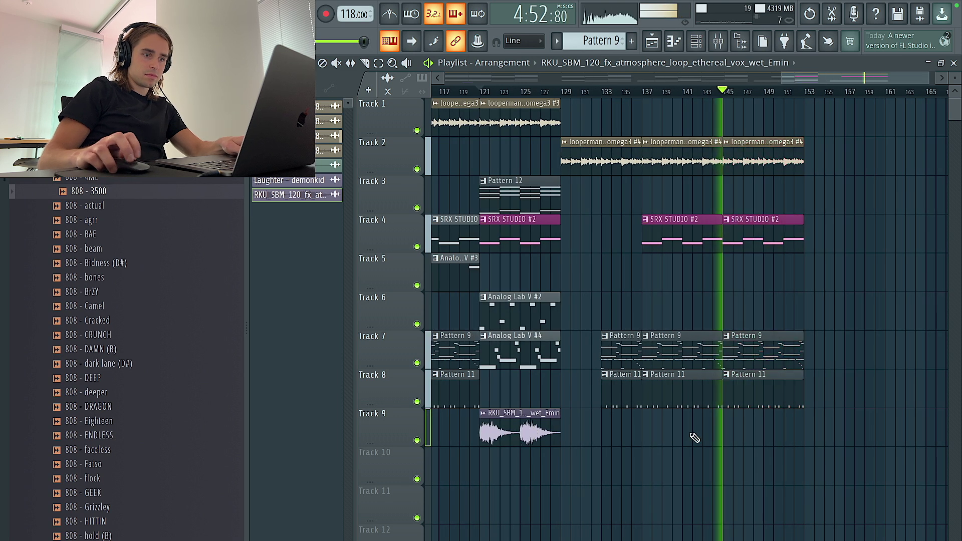
{"action": "scroll", "coordinate": [729, 433], "scroll_direction": "up", "scroll_amount": 3}
{"action": "left_click", "coordinate": [702, 434]}
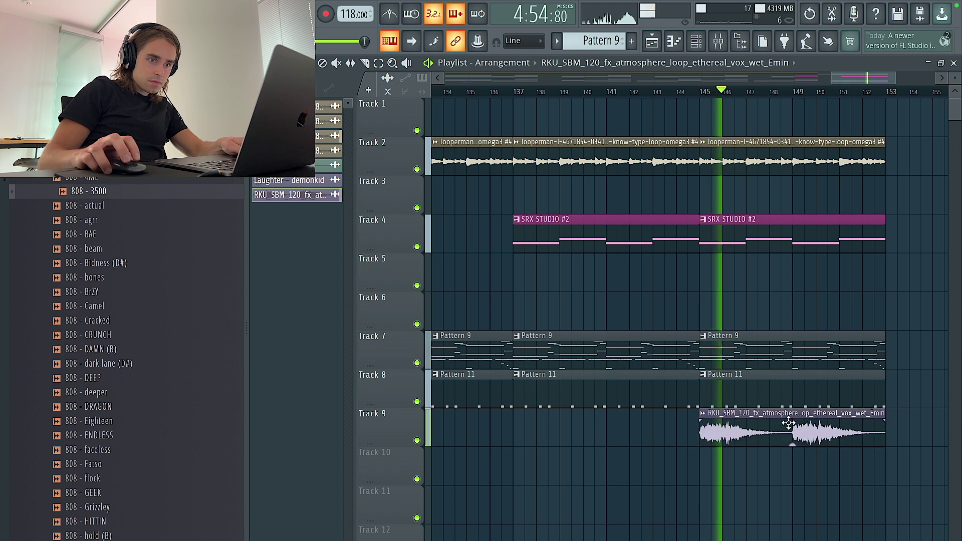
Reverse the ethereal vox sample in its channel settings and close the window
{"action": "scroll", "coordinate": [842, 420], "scroll_direction": "down", "scroll_amount": 3}
{"action": "double_click", "coordinate": [842, 420]}
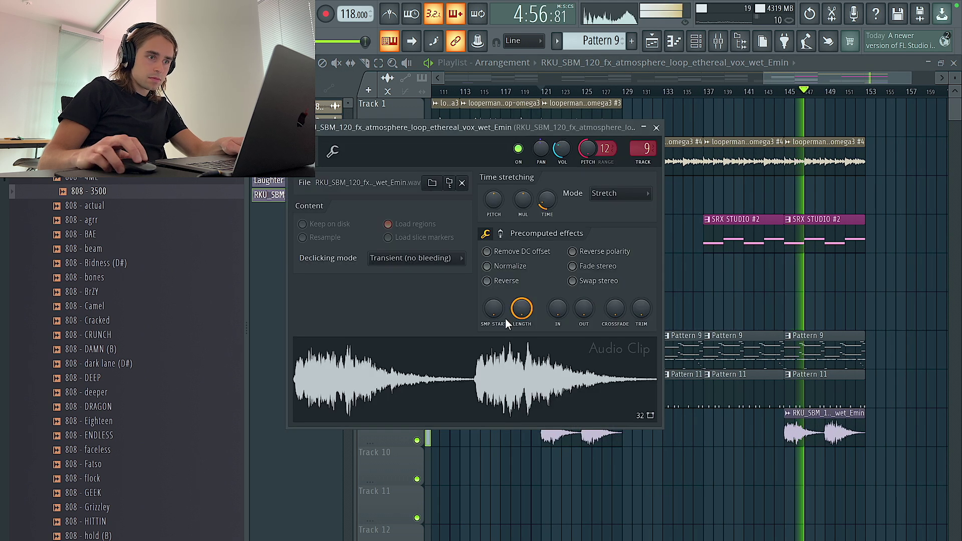
{"action": "left_click", "coordinate": [499, 284]}
{"action": "right_click", "coordinate": [567, 154]}
{"action": "left_click", "coordinate": [561, 151]}
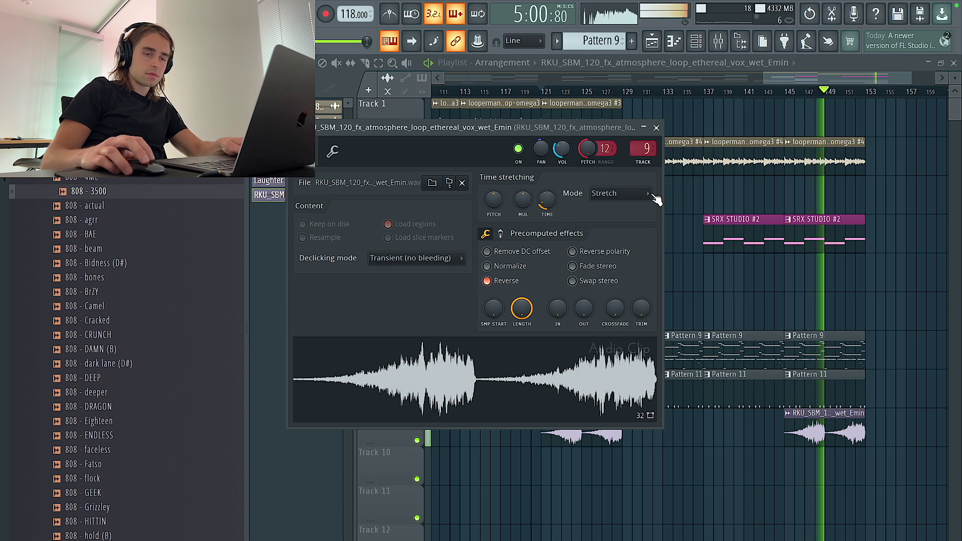
{"action": "left_click", "coordinate": [893, 261]}
Duplicate the Track 2 loop at bar 153 and place an Analog Lab V #3 clip on Track 5 at bar 145
{"action": "scroll", "coordinate": [875, 271], "scroll_direction": "down", "scroll_amount": 2}
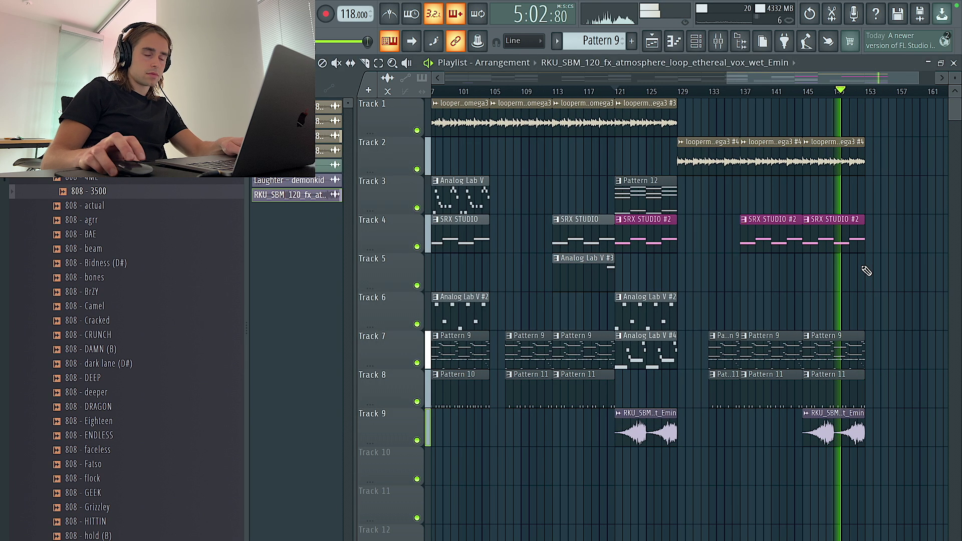
{"action": "scroll", "coordinate": [872, 231], "scroll_direction": "right", "scroll_amount": 1}
{"action": "left_click", "coordinate": [831, 160], "text": "ctrl"}
{"action": "key", "text": "ctrl+b"}
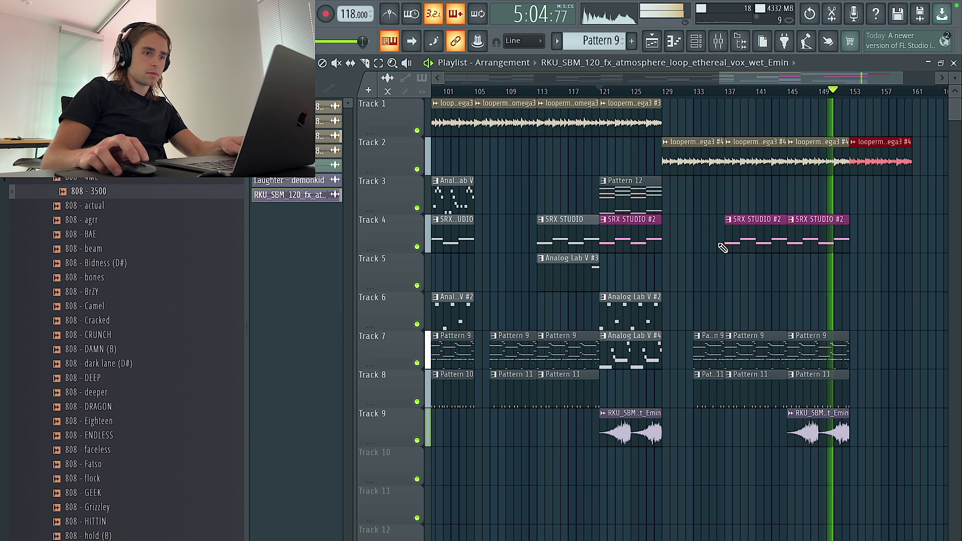
{"action": "left_click", "coordinate": [595, 285]}
{"action": "left_click", "coordinate": [788, 274]}
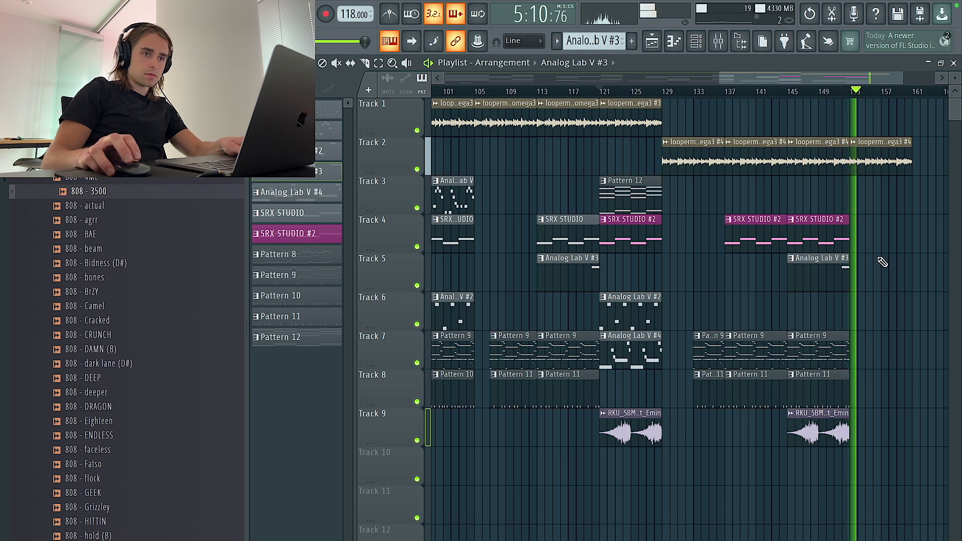
Save the project with the trial version of Gross Beat kept in it
{"action": "scroll", "coordinate": [886, 266], "scroll_direction": "up", "scroll_amount": 4}
{"action": "key", "text": "super+s"}
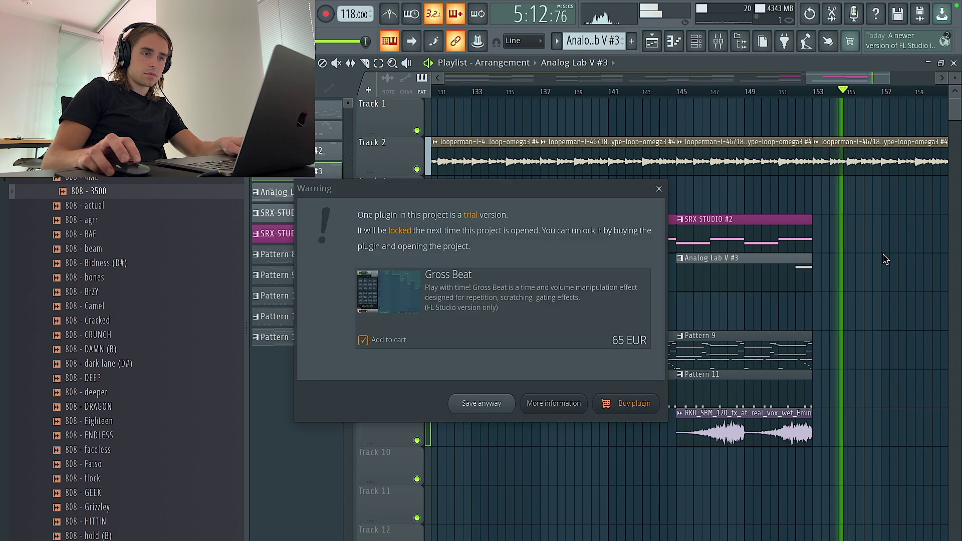
{"action": "left_click", "coordinate": [481, 404]}
Move all Analog Lab V clips from Track 3 up to Track 2, leaving Pattern 12 in place, and save the project
{"action": "scroll", "coordinate": [895, 296], "scroll_direction": "down", "scroll_amount": 5}
{"action": "scroll", "coordinate": [899, 290], "scroll_direction": "down", "scroll_amount": 1}
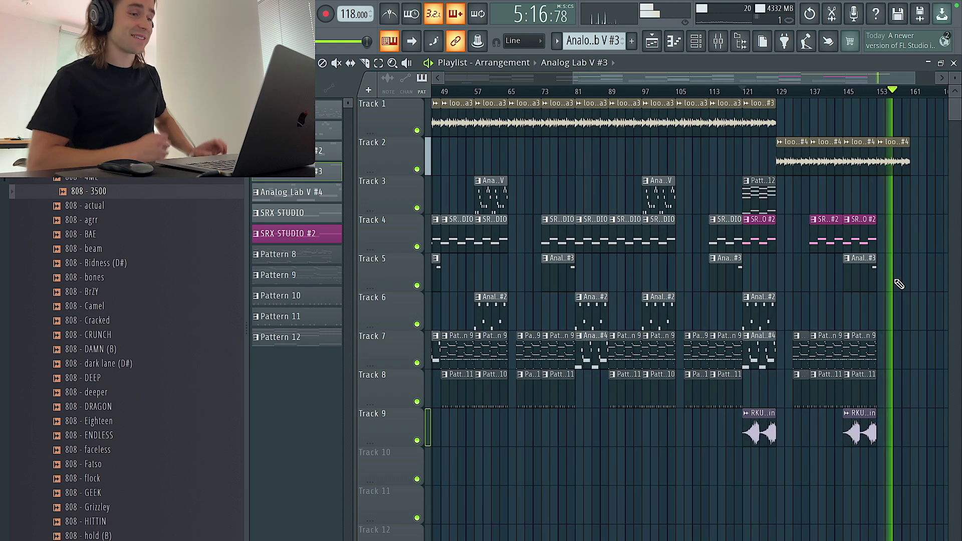
{"action": "scroll", "coordinate": [898, 281], "scroll_direction": "down", "scroll_amount": 2}
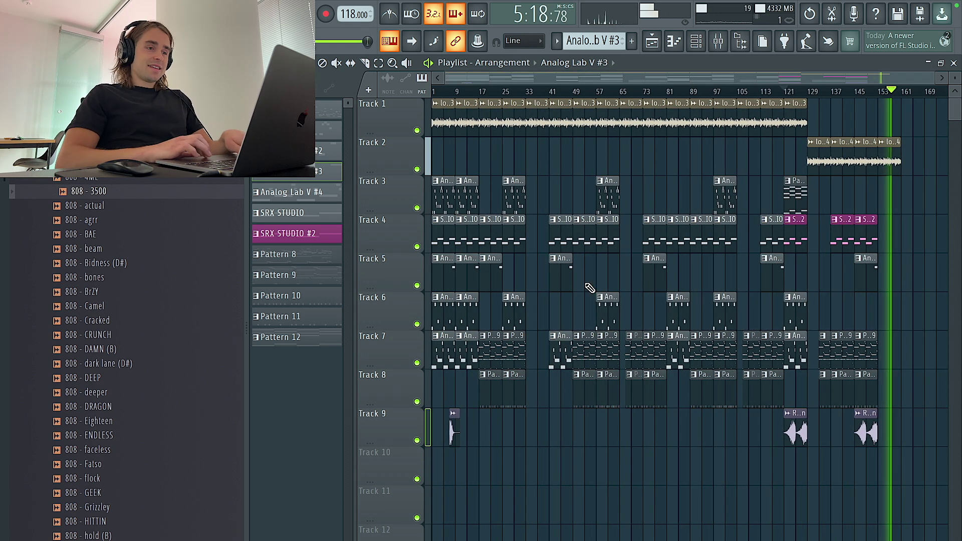
{"action": "left_click_drag", "start_coordinate": [747, 202], "coordinate": [100, 202]}
{"action": "key", "text": "shift+Up"}
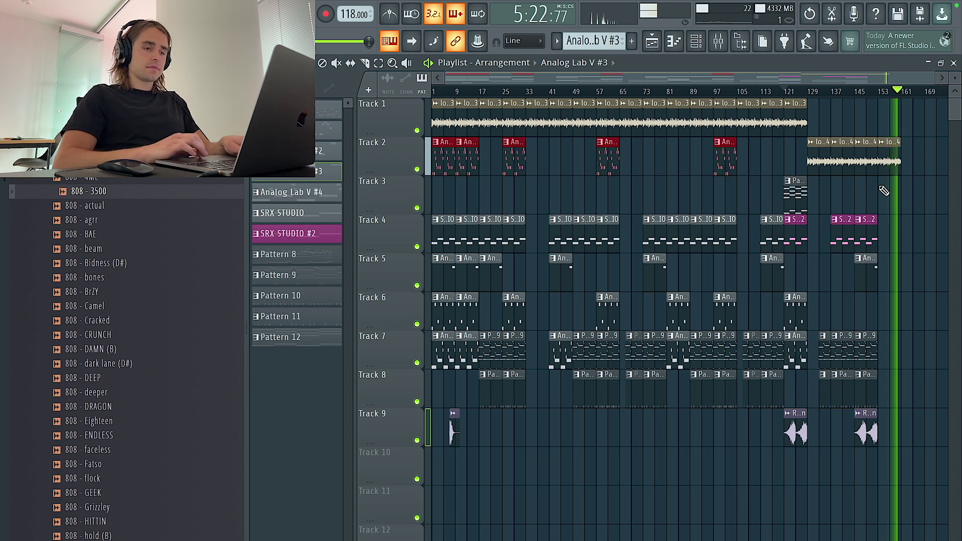
{"action": "key", "text": "ctrl+s"}
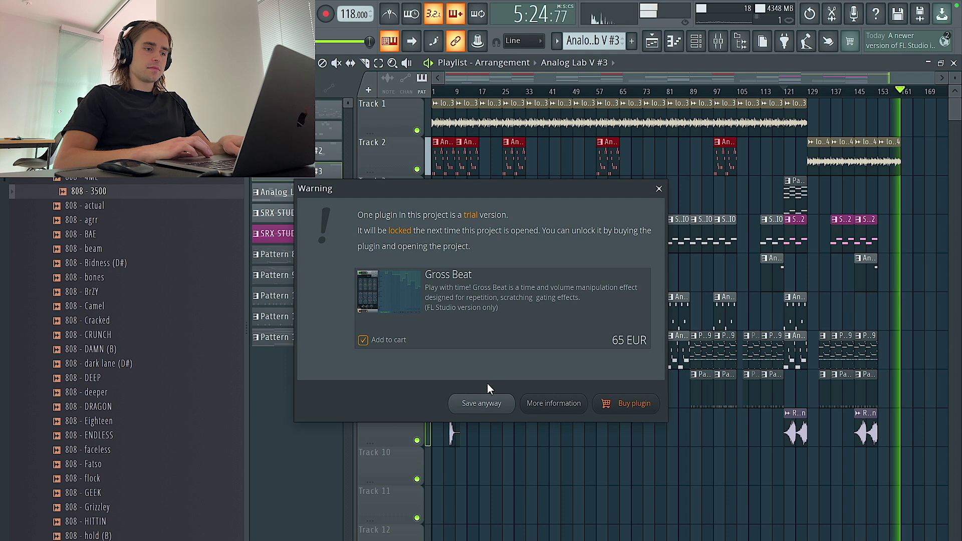
{"action": "left_click", "coordinate": [488, 401]}
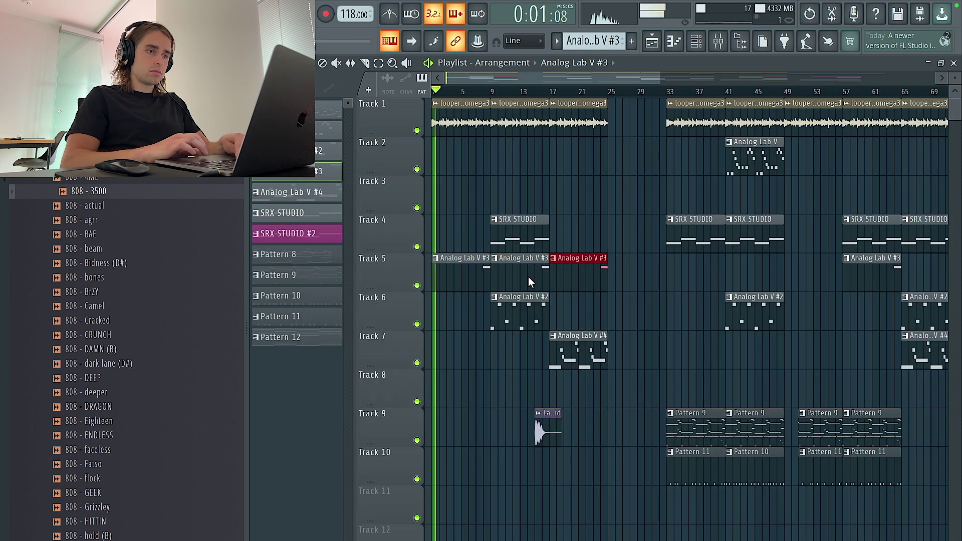
Delete the Analog Lab V #3 clip at bar 9 on Track 5 and duplicate the SRX STUDIO clip to bar 17
{"action": "right_click", "coordinate": [529, 281]}
{"action": "left_click", "coordinate": [588, 135]}
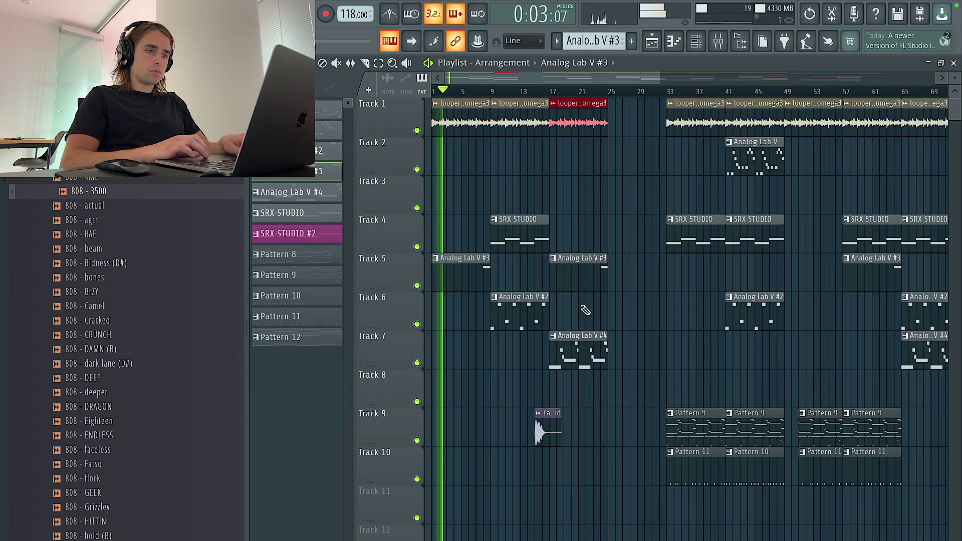
{"action": "left_click", "coordinate": [538, 227], "text": "ctrl"}
{"action": "key", "text": "ctrl+b"}
Duplicate the Analog Lab V #2 clip to bar 17 and place an Analog Lab V clip on Track 2 at bar 17
{"action": "left_click", "coordinate": [543, 314], "text": "ctrl"}
{"action": "key", "text": "ctrl+b"}
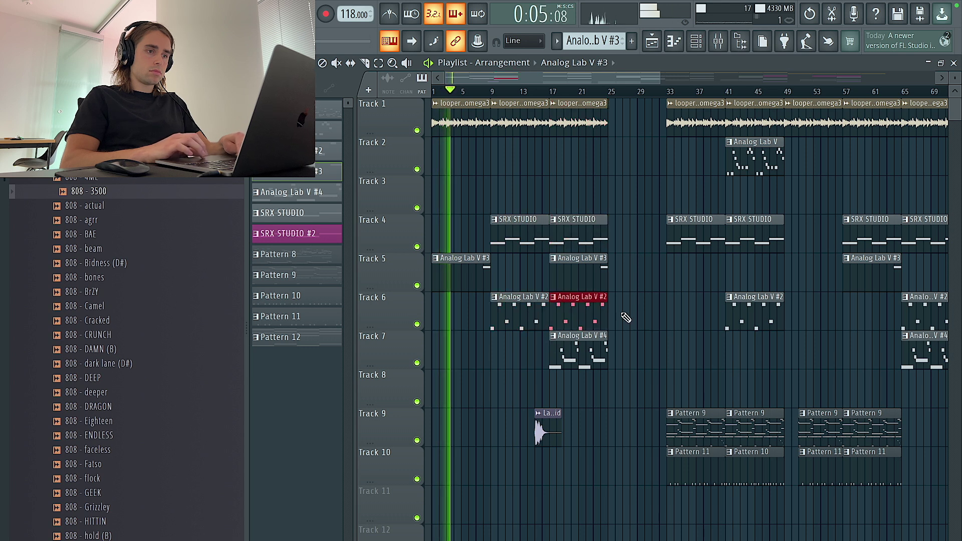
{"action": "left_click", "coordinate": [744, 158]}
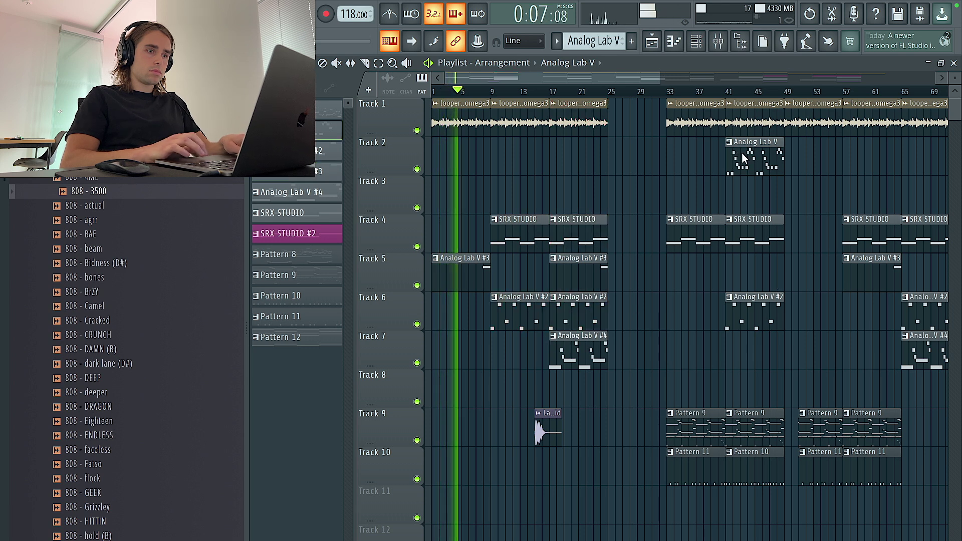
{"action": "left_click", "coordinate": [559, 159]}
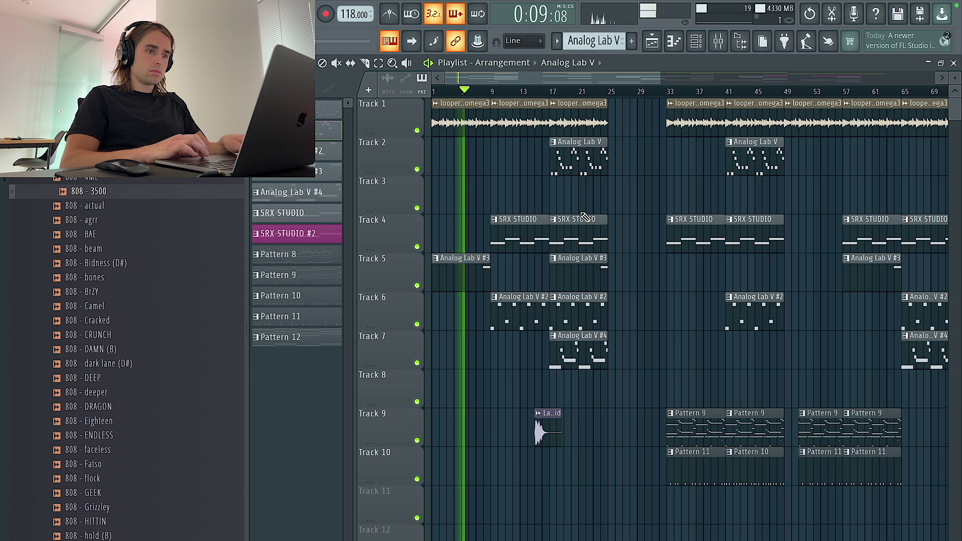
Move all clips of the section between bars 33 and 65 earlier so the section starts at bar 25
{"action": "scroll", "coordinate": [585, 217], "scroll_direction": "down", "scroll_amount": 1}
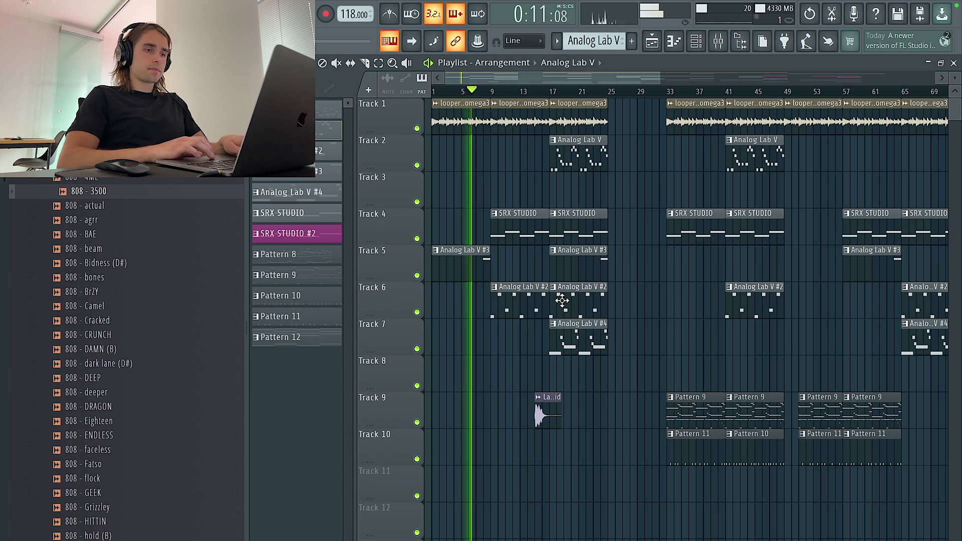
{"action": "scroll", "coordinate": [562, 300], "scroll_direction": "down", "scroll_amount": 1}
{"action": "scroll", "coordinate": [626, 188], "scroll_direction": "down", "scroll_amount": 1}
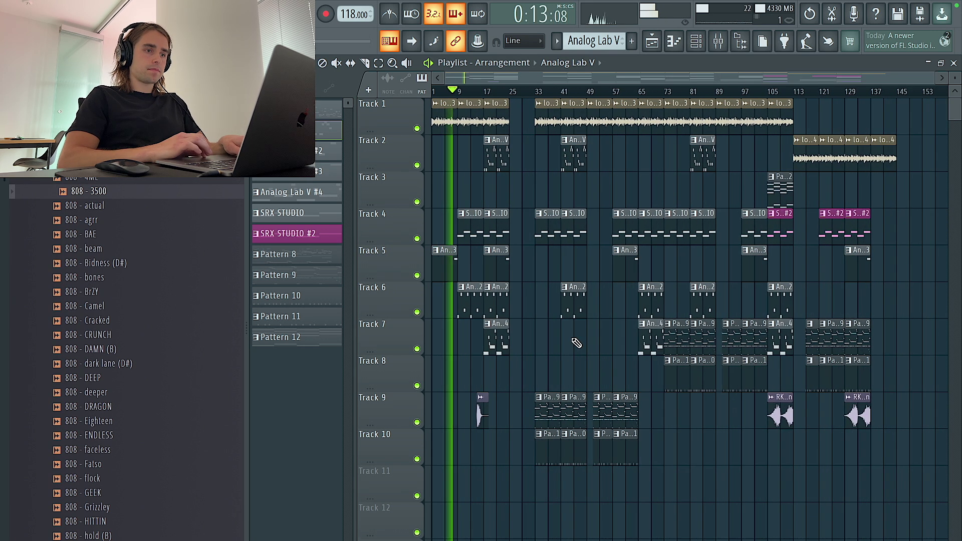
{"action": "left_click_drag", "start_coordinate": [525, 99], "coordinate": [631, 462]}
{"action": "key", "text": "shift+Left"}
{"action": "key", "text": "shift+Left"}
{"action": "key", "text": "shift+Left"}
{"action": "key", "text": "shift+Left"}
{"action": "key", "text": "shift+Left"}
{"action": "key", "text": "shift+Left"}
{"action": "key", "text": "shift+Left"}
{"action": "key", "text": "shift+Left"}
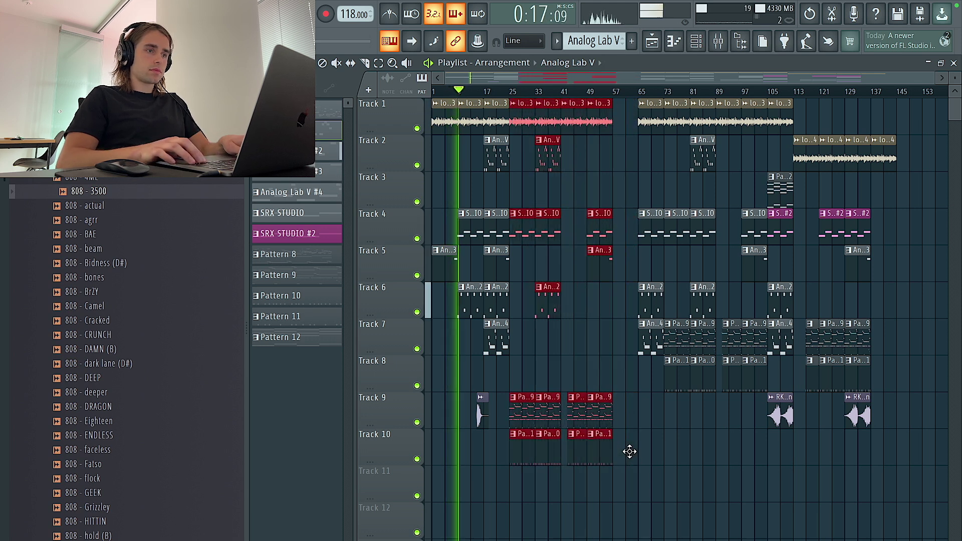
Check the channel rack and the channel settings of the Laughter - demonkid sample
{"action": "scroll", "coordinate": [518, 453], "scroll_direction": "up", "scroll_amount": 4}
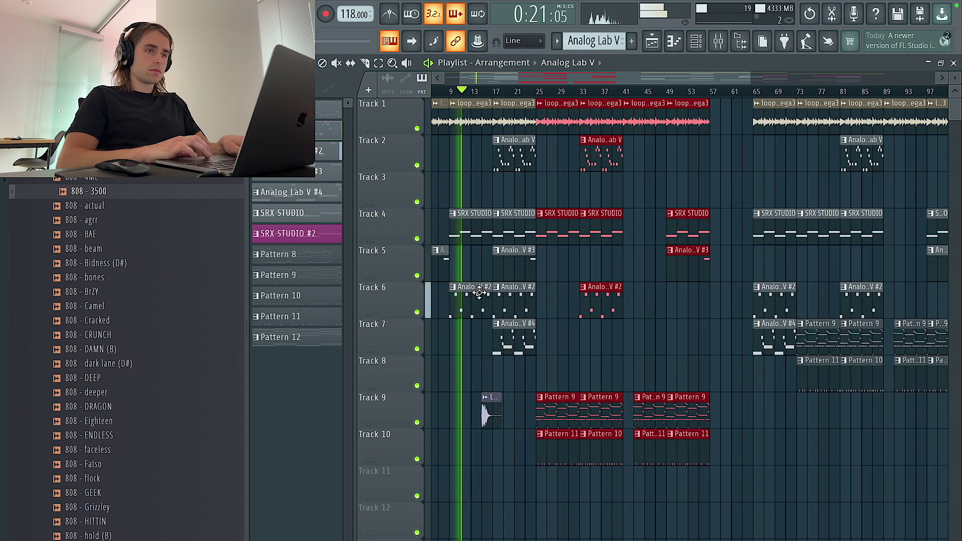
{"action": "key", "text": "F6"}
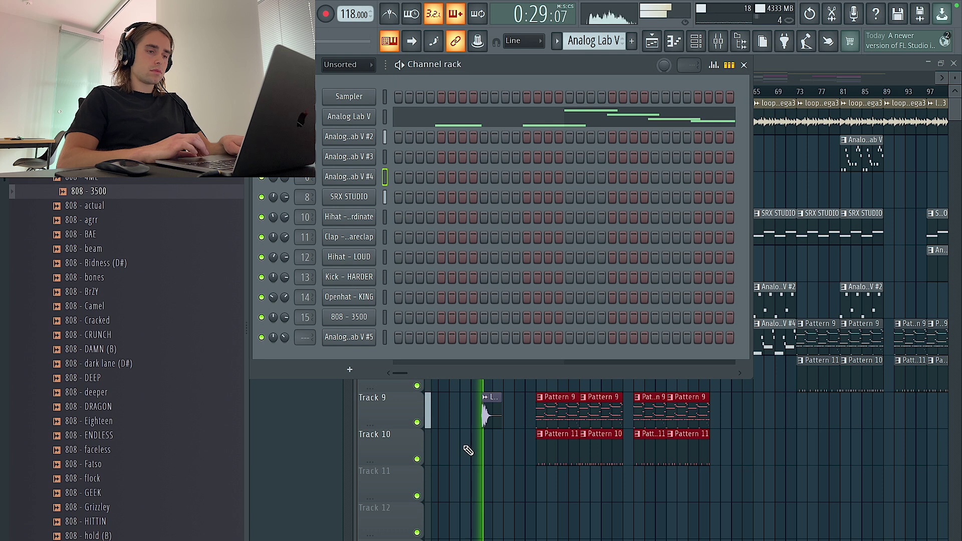
{"action": "key", "text": "F6"}
{"action": "double_click", "coordinate": [487, 416]}
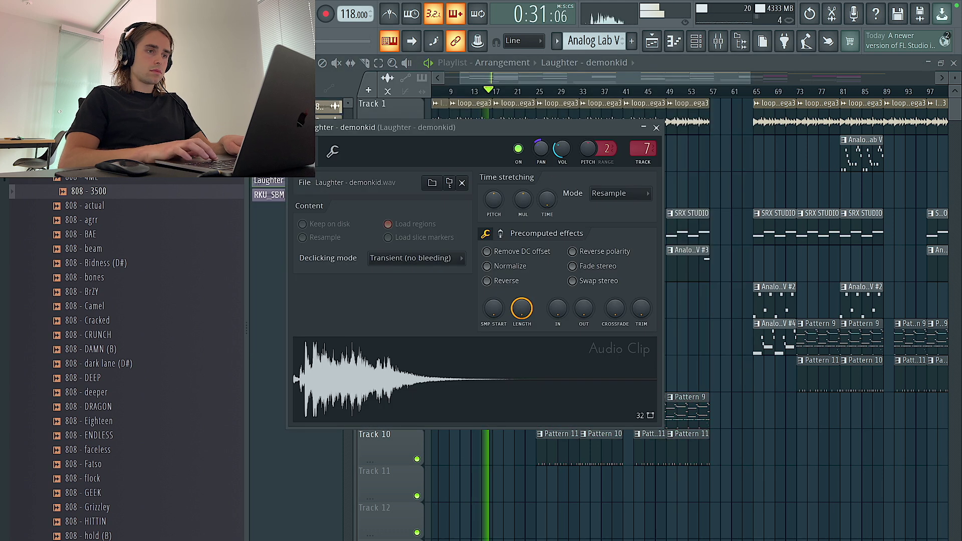
{"action": "right_click", "coordinate": [678, 162]}
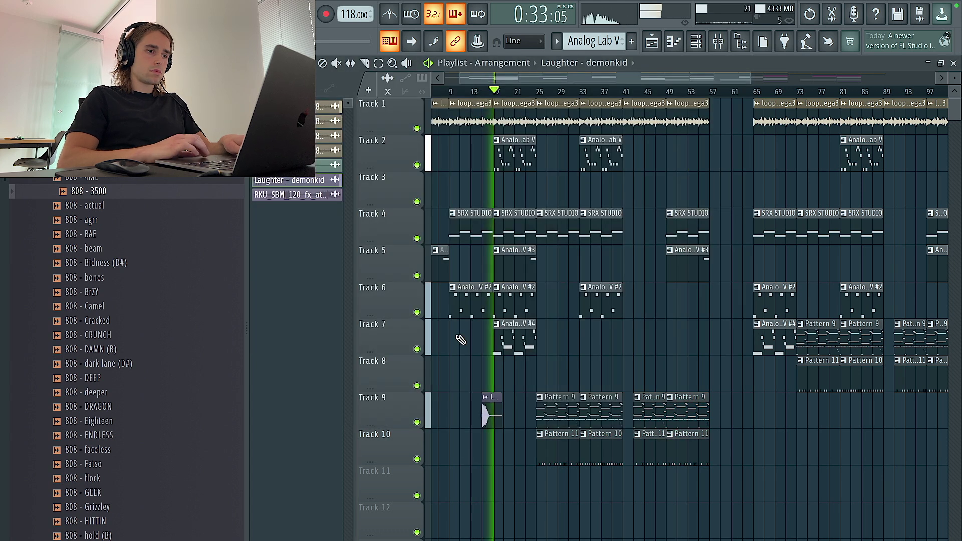
Open the channel settings of the looperman loop clip on Track 1 and reset its pitch
{"action": "scroll", "coordinate": [461, 340], "scroll_direction": "up", "scroll_amount": 3}
{"action": "double_click", "coordinate": [566, 115]}
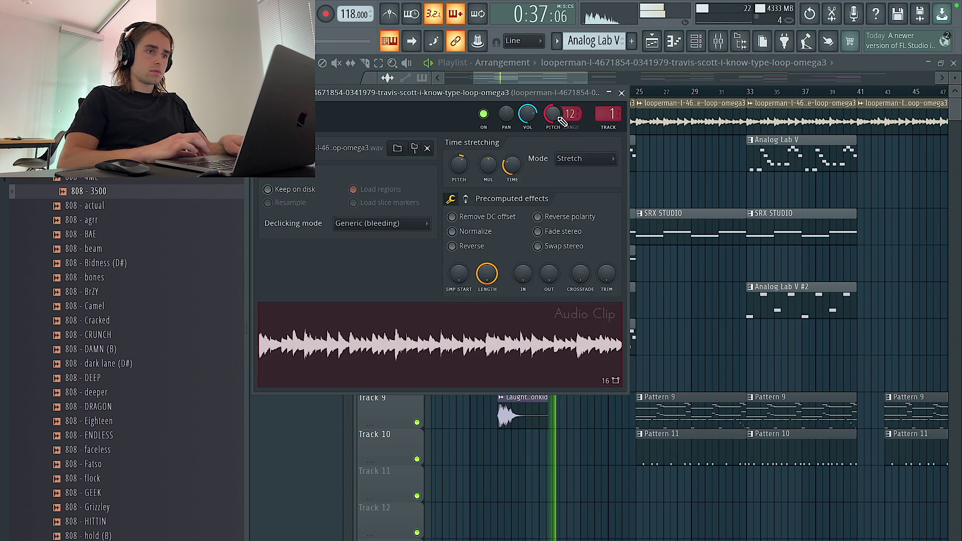
{"action": "right_click", "coordinate": [557, 119]}
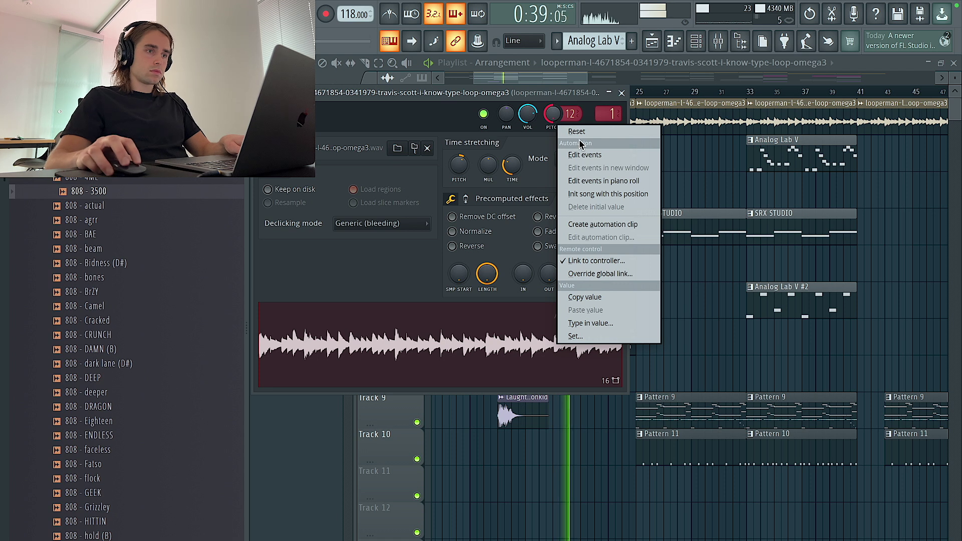
{"action": "left_click", "coordinate": [576, 131]}
{"action": "key", "text": "Escape"}
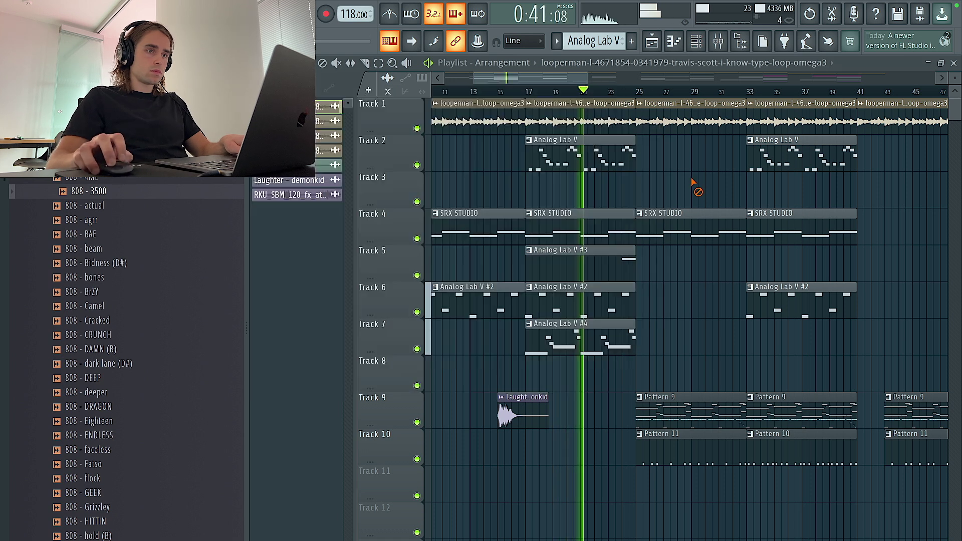
Make the looperman loop clip at bar 25 on Track 1 unique
{"action": "left_click", "coordinate": [640, 104]}
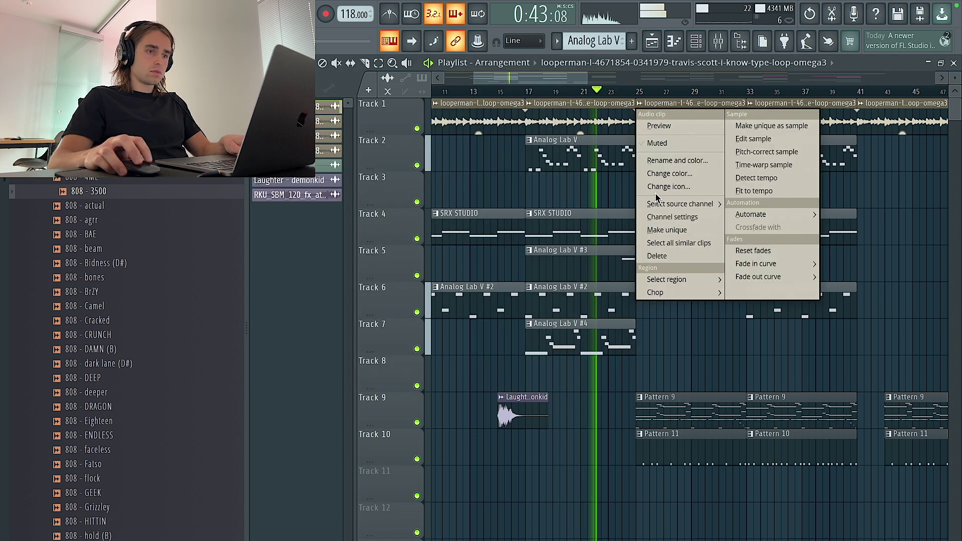
{"action": "left_click", "coordinate": [667, 230]}
{"action": "right_click", "coordinate": [582, 170]}
{"action": "right_click", "coordinate": [605, 168]}
{"action": "left_click", "coordinate": [673, 146]}
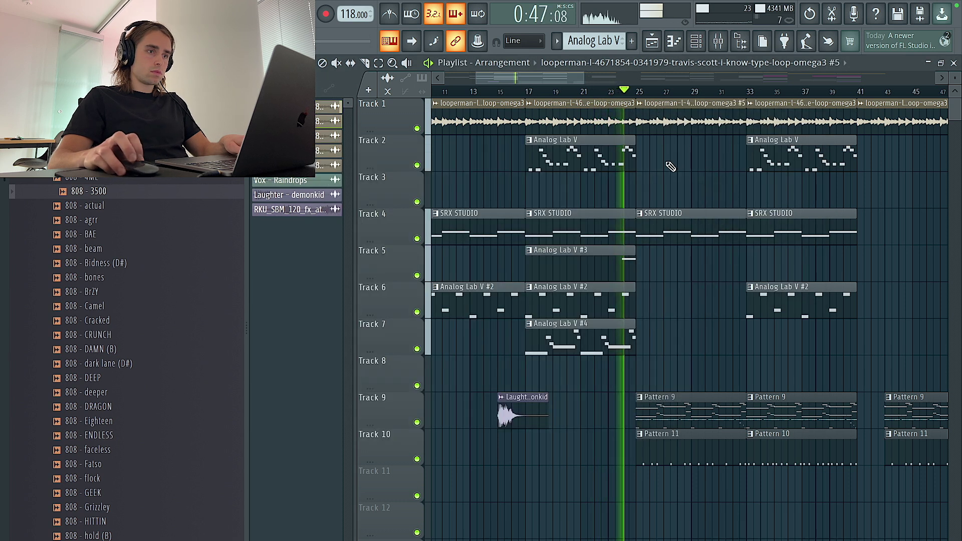
Try removing the Analog Lab V #3 clip at bar 17 on Track 5 and undo the deletion
{"action": "scroll", "coordinate": [670, 163], "scroll_direction": "up", "scroll_amount": 3}
{"action": "scroll", "coordinate": [656, 171], "scroll_direction": "down", "scroll_amount": 4}
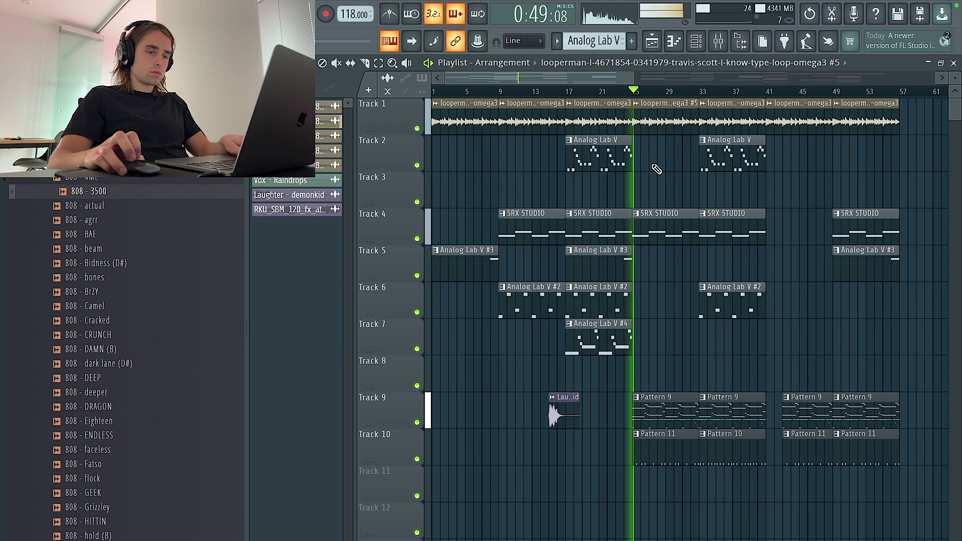
{"action": "scroll", "coordinate": [654, 166], "scroll_direction": "up", "scroll_amount": 2}
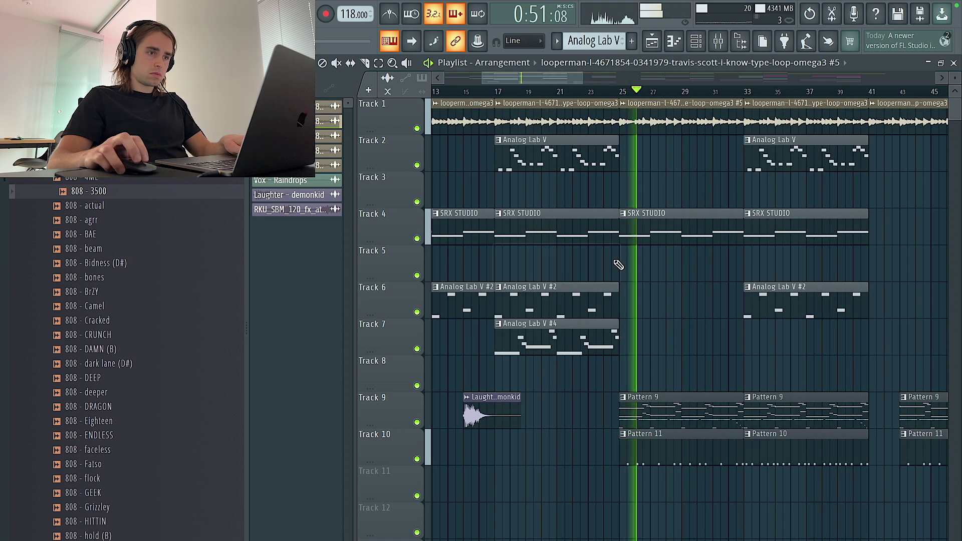
{"action": "key", "text": "super+z"}
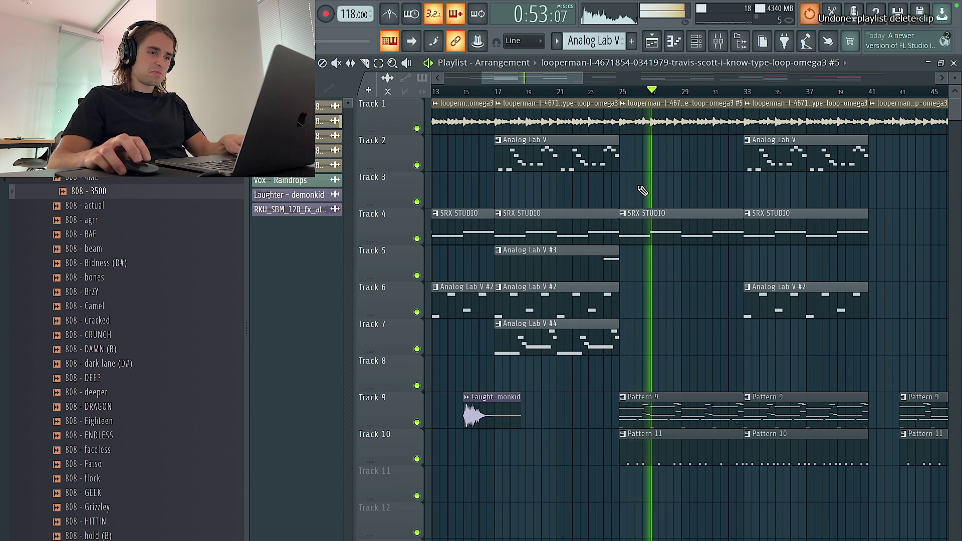
{"action": "scroll", "coordinate": [642, 189], "scroll_direction": "down", "scroll_amount": 2}
{"action": "scroll", "coordinate": [644, 210], "scroll_direction": "up", "scroll_amount": 2}
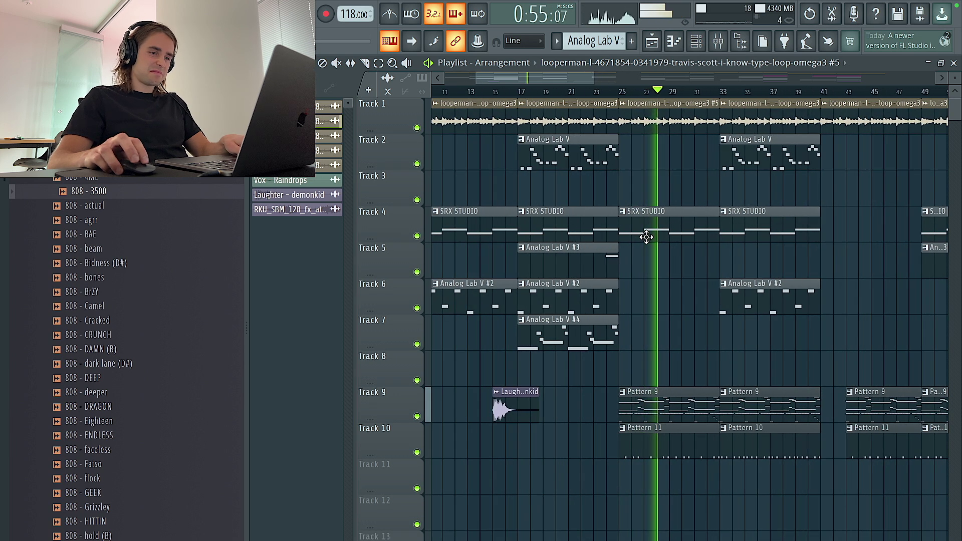
Try cutting the Kick - HARDER notes from Pattern 9 in the channel rack and undo the cut
{"action": "left_click", "coordinate": [664, 401]}
{"action": "left_click", "coordinate": [697, 41]}
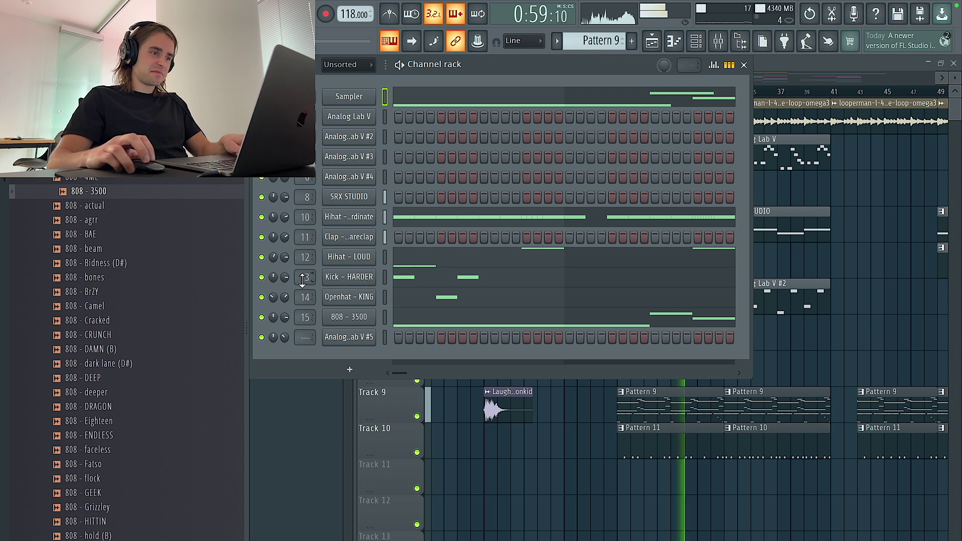
{"action": "left_click", "coordinate": [386, 279]}
{"action": "key", "text": "super+x"}
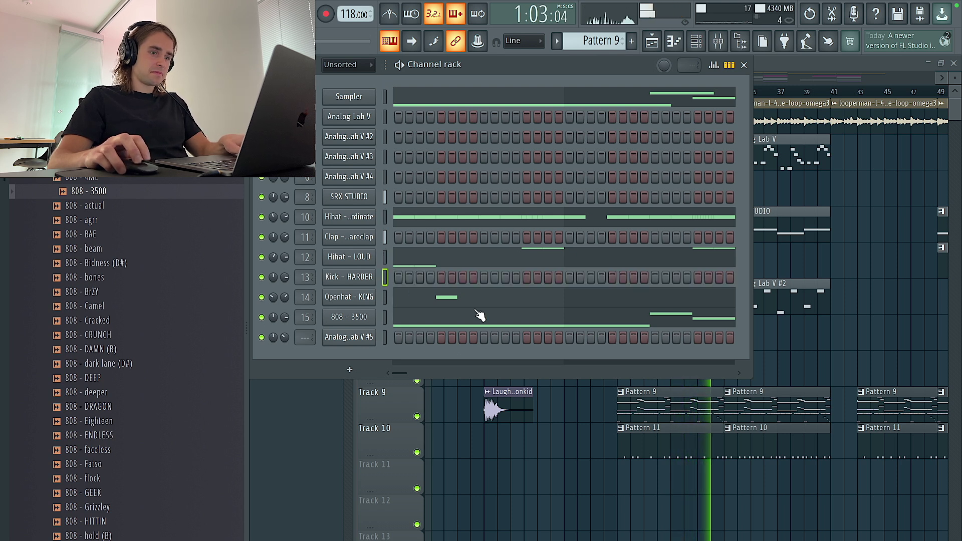
{"action": "key", "text": "super+z"}
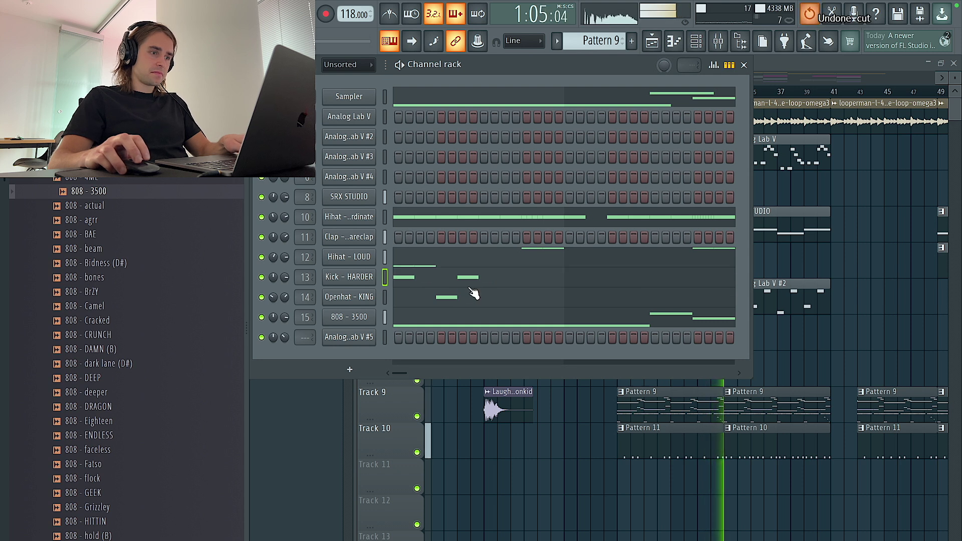
{"action": "right_click", "coordinate": [624, 471]}
Replace the loop clip at bar 33 on Track 1 with a duplicate of the unique loop #5 clip from bar 25
{"action": "scroll", "coordinate": [701, 237], "scroll_direction": "down", "scroll_amount": 3}
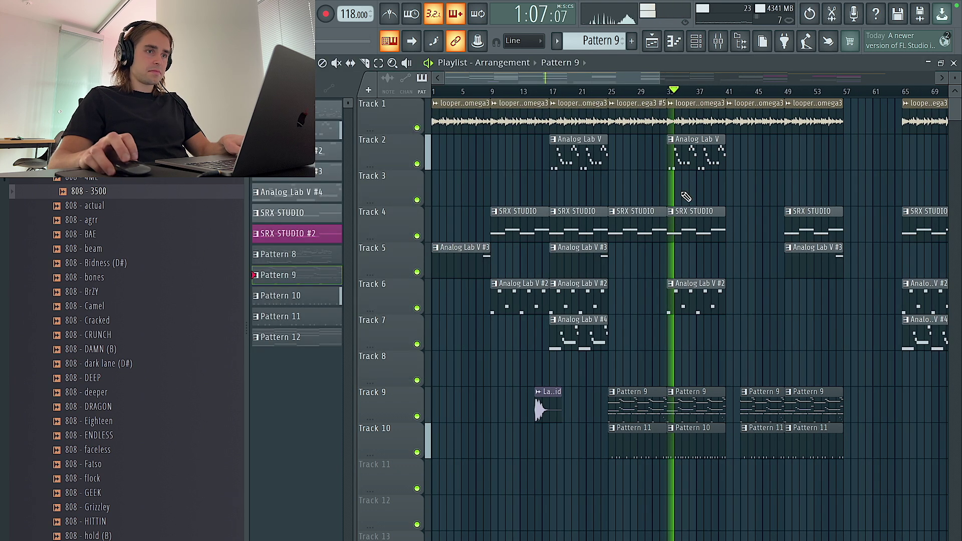
{"action": "right_click", "coordinate": [696, 125]}
{"action": "left_click", "coordinate": [646, 125], "text": "super"}
{"action": "key", "text": "super+b"}
{"action": "scroll", "coordinate": [679, 133], "scroll_direction": "up", "scroll_amount": 1}
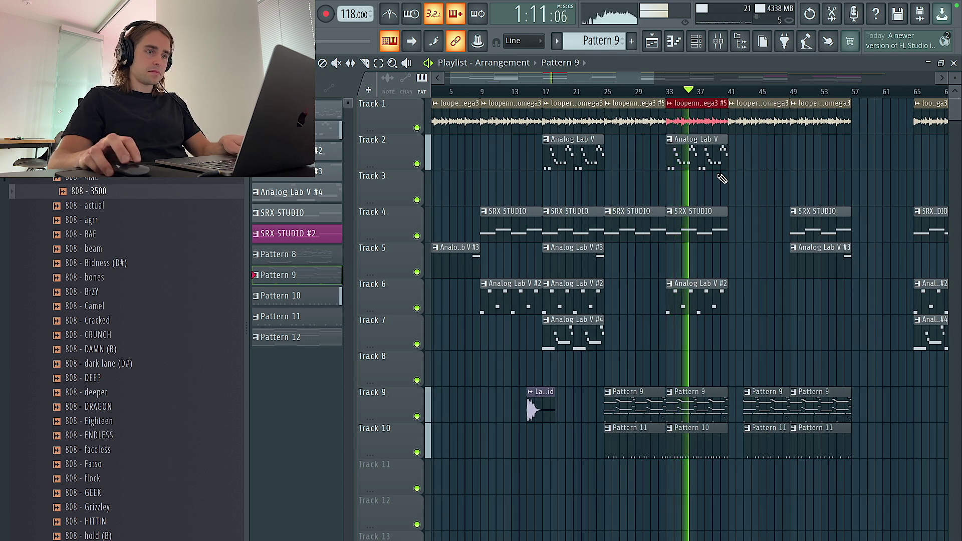
{"action": "scroll", "coordinate": [722, 179], "scroll_direction": "down", "scroll_amount": 1}
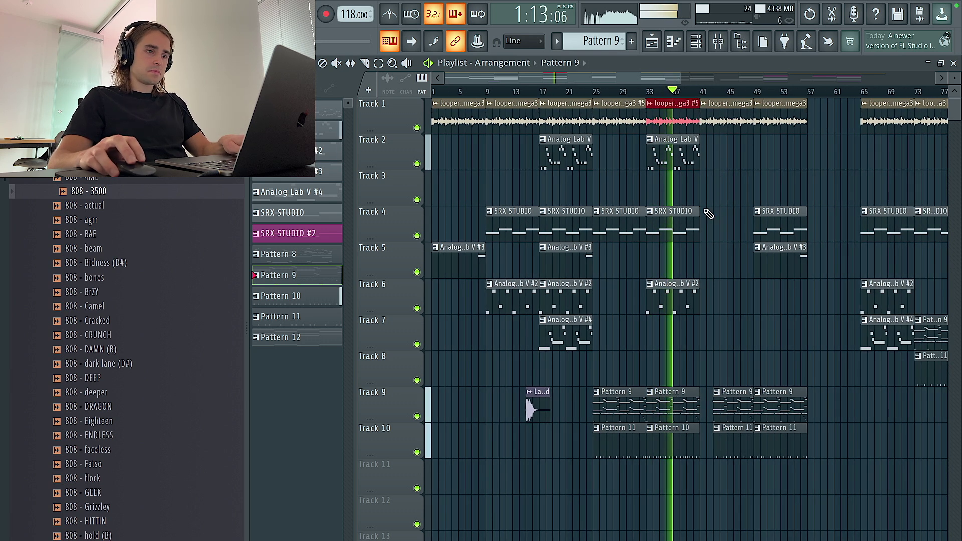
Make the Pattern 9 clip at bar 25 on Track 9 unique and review Pattern 10 in the channel rack
{"action": "left_click", "coordinate": [601, 391]}
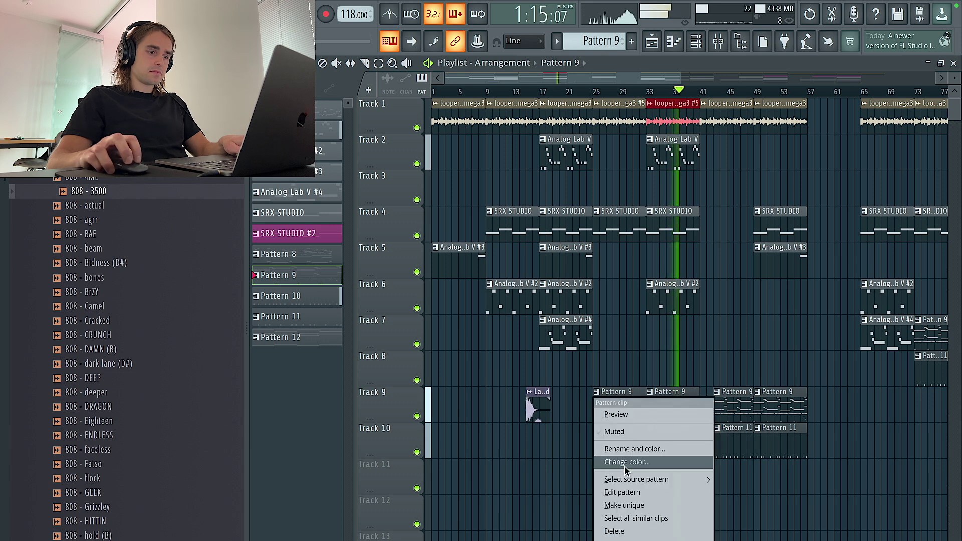
{"action": "left_click", "coordinate": [624, 505]}
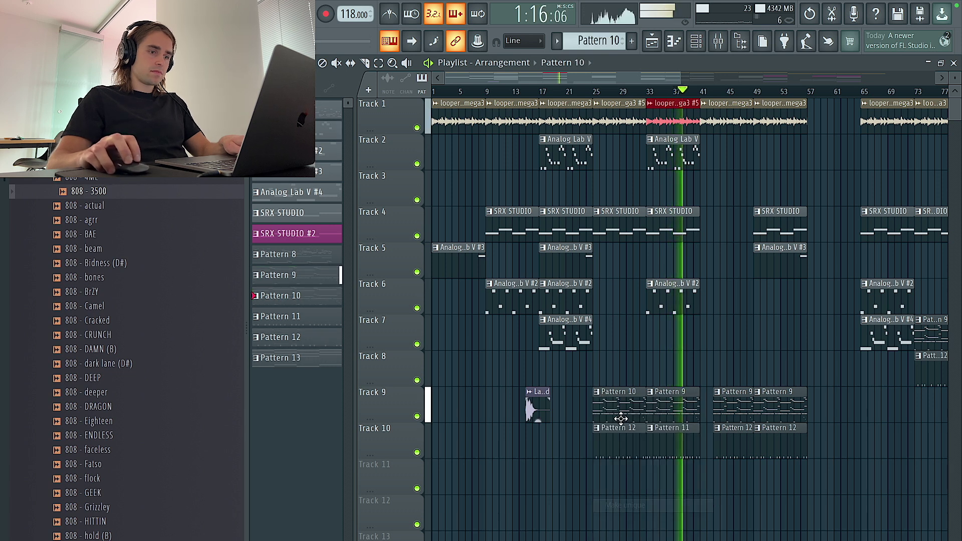
{"action": "left_click", "coordinate": [697, 50]}
{"action": "key", "text": "F6"}
{"action": "scroll", "coordinate": [615, 470], "scroll_direction": "up", "scroll_amount": 2}
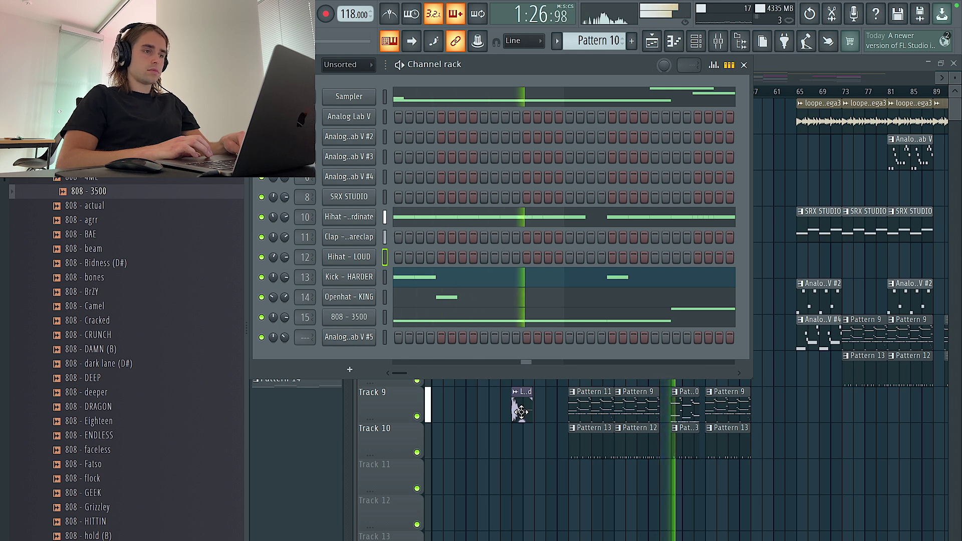
{"action": "key", "text": "F6"}
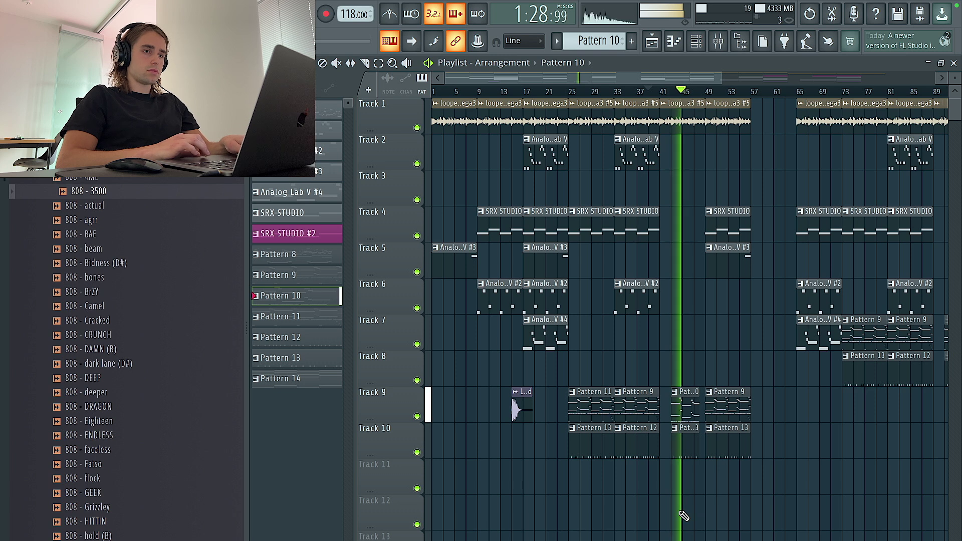
Move the Laughter - demonkid clip near bar 15 from Track 9 up to Track 8
{"action": "scroll", "coordinate": [684, 516], "scroll_direction": "up", "scroll_amount": 2}
{"action": "scroll", "coordinate": [684, 516], "scroll_direction": "down", "scroll_amount": 3}
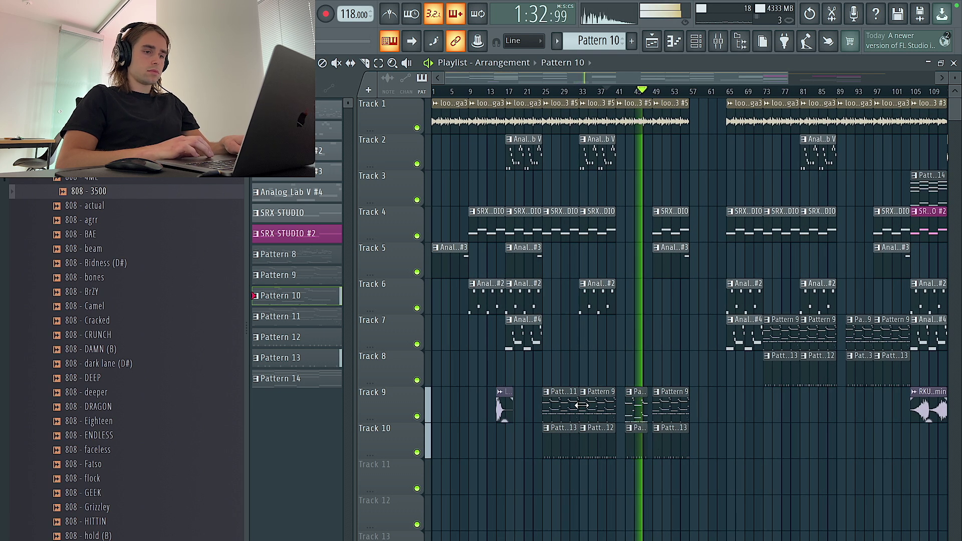
{"action": "scroll", "coordinate": [582, 404], "scroll_direction": "up", "scroll_amount": 1}
{"action": "left_click_drag", "start_coordinate": [497, 406], "coordinate": [455, 413]}
{"action": "key", "text": "shift+Up"}
{"action": "left_click", "coordinate": [498, 410], "text": "ctrl"}
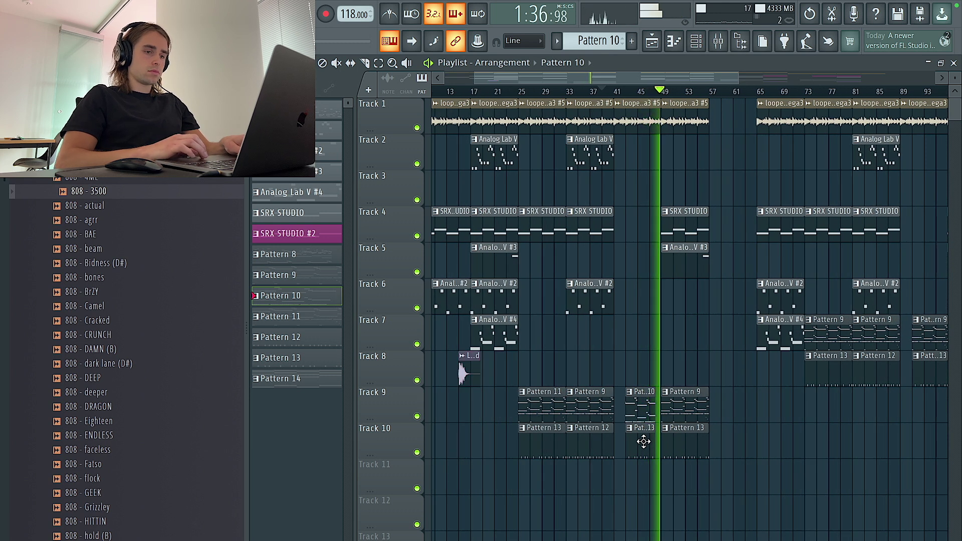
Move the loop, SRX STUDIO, Analog Lab V #2 and Analog Lab V #4 clips from bar 65 to bar 57
{"action": "scroll", "coordinate": [694, 239], "scroll_direction": "up", "scroll_amount": 2}
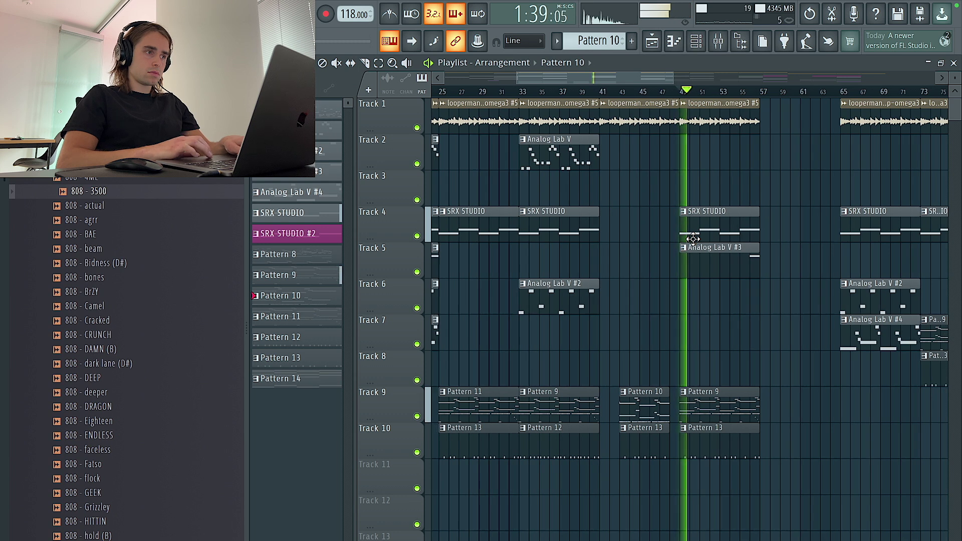
{"action": "key", "text": "ctrl+s"}
{"action": "left_click", "coordinate": [481, 404]}
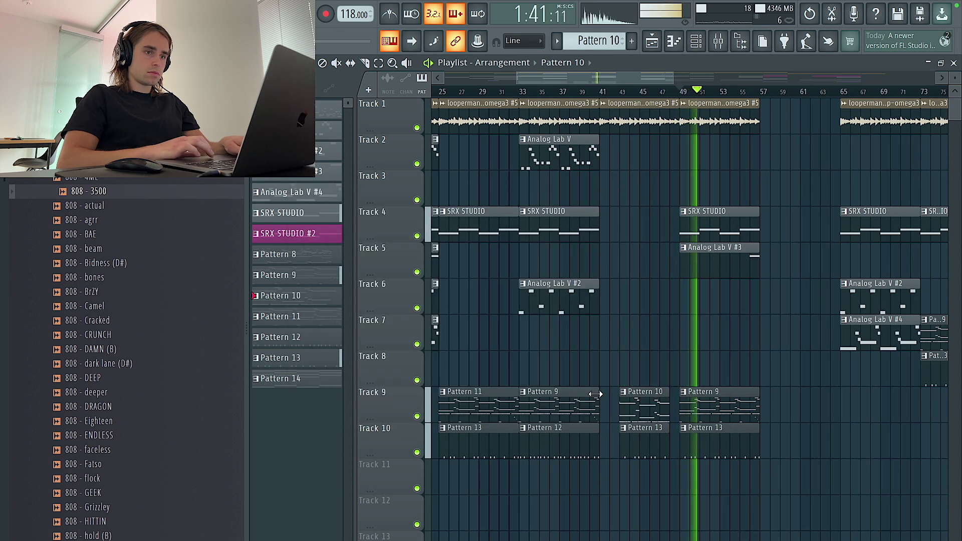
{"action": "scroll", "coordinate": [595, 394], "scroll_direction": "down", "scroll_amount": 2}
{"action": "left_click_drag", "start_coordinate": [726, 415], "coordinate": [732, 135]}
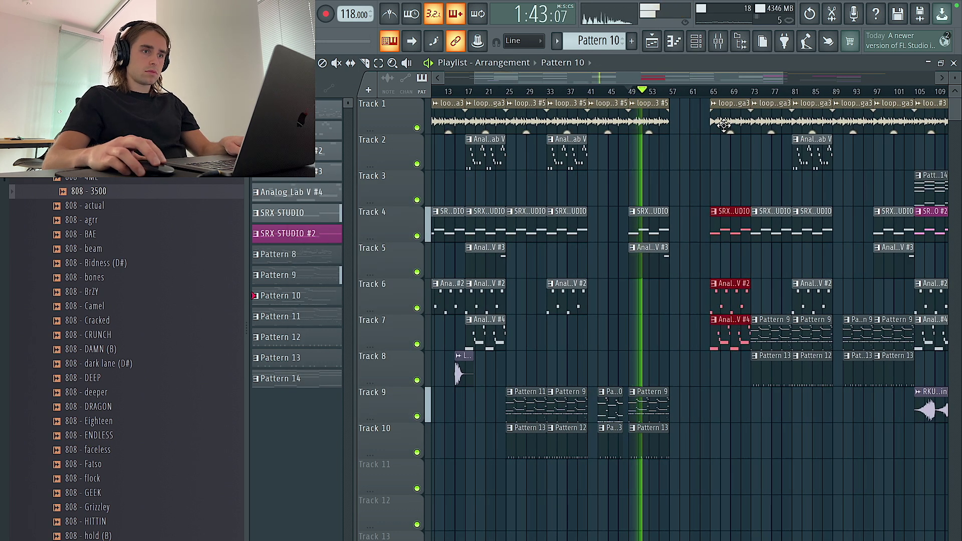
{"action": "left_click_drag", "start_coordinate": [729, 324], "coordinate": [685, 324]}
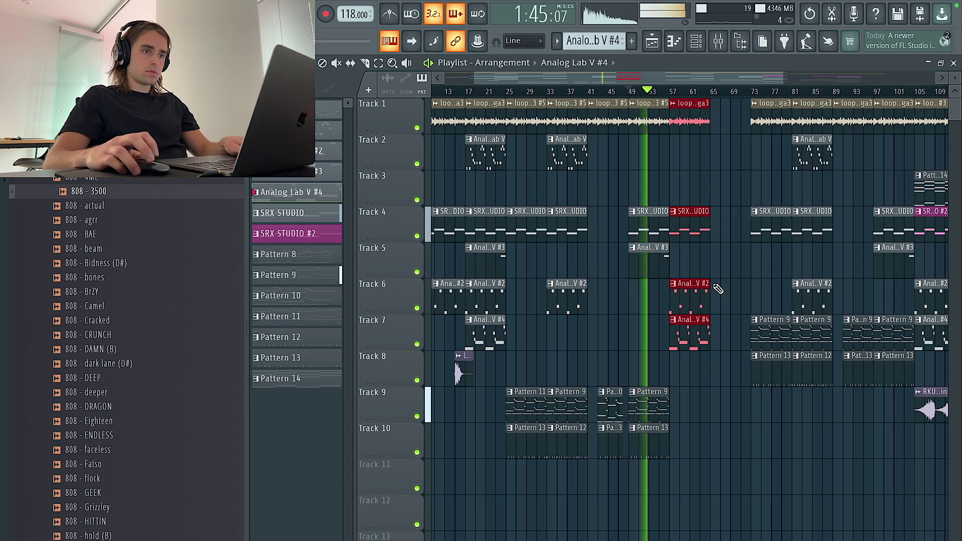
Give the original looperman loop clips a random new color, a dark green, to distinguish them from the #5 clips
{"action": "left_click", "coordinate": [533, 151], "text": "ctrl"}
{"action": "left_click", "coordinate": [702, 120]}
{"action": "right_click", "coordinate": [700, 118]}
{"action": "left_click", "coordinate": [683, 154]}
{"action": "right_click", "coordinate": [667, 156]}
{"action": "left_click", "coordinate": [673, 104]}
{"action": "left_click", "coordinate": [703, 174]}
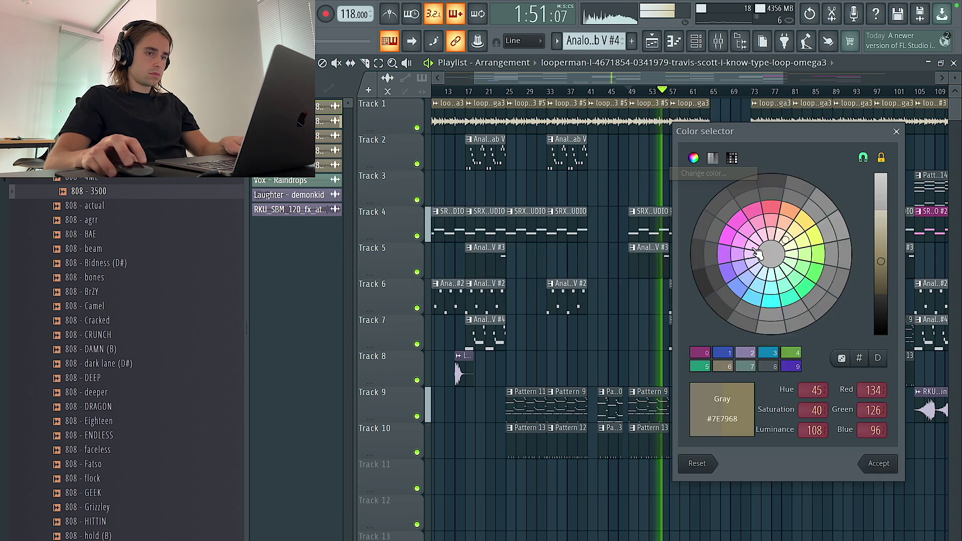
{"action": "left_click", "coordinate": [842, 359]}
{"action": "left_click", "coordinate": [879, 464]}
Replace the original loop clips at bars 1 and 9 on Track 1 with loop #5 clips
{"action": "scroll", "coordinate": [431, 165], "scroll_direction": "down", "scroll_amount": 4}
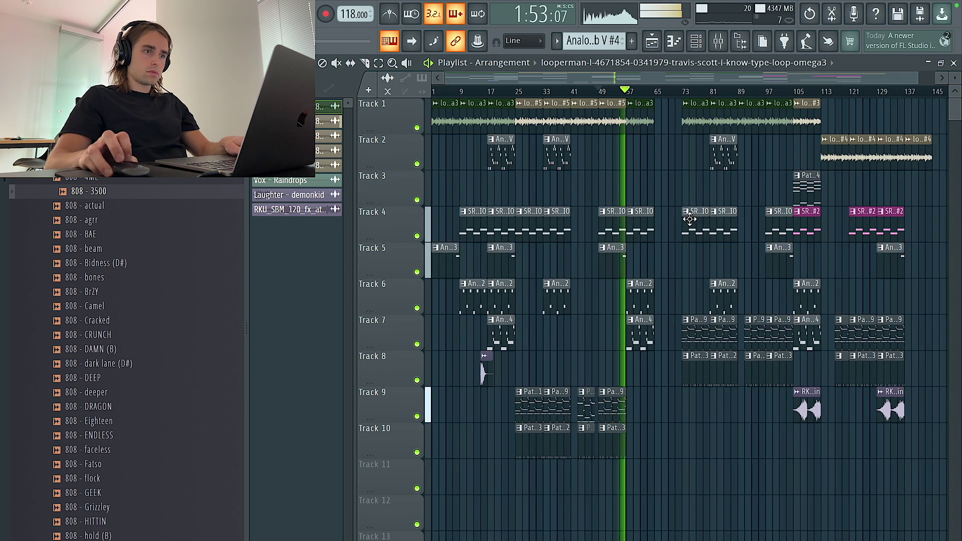
{"action": "scroll", "coordinate": [431, 164], "scroll_direction": "up", "scroll_amount": 3}
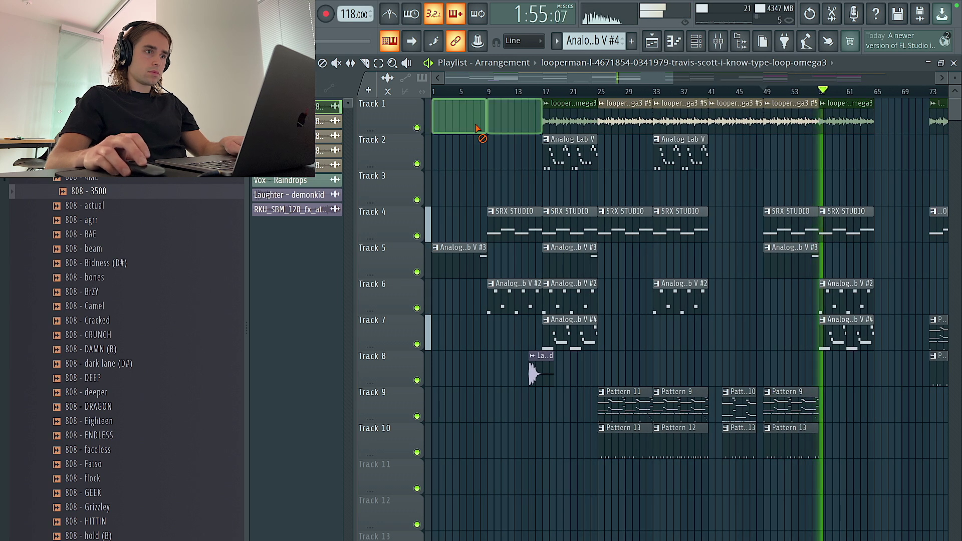
{"action": "left_click", "coordinate": [635, 130]}
{"action": "left_click_drag", "start_coordinate": [475, 125], "coordinate": [391, 124]}
{"action": "key", "text": "ctrl+b"}
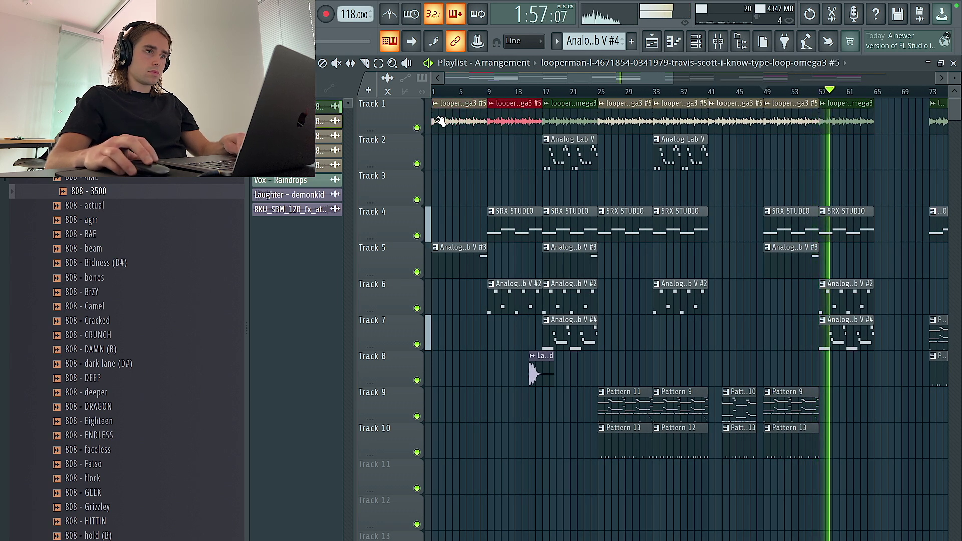
Delete the clips between bars 73 and 105 and duplicate the section from bars 25 to 65 starting at bar 65
{"action": "scroll", "coordinate": [466, 161], "scroll_direction": "down", "scroll_amount": 3}
{"action": "scroll", "coordinate": [466, 161], "scroll_direction": "down", "scroll_amount": 1}
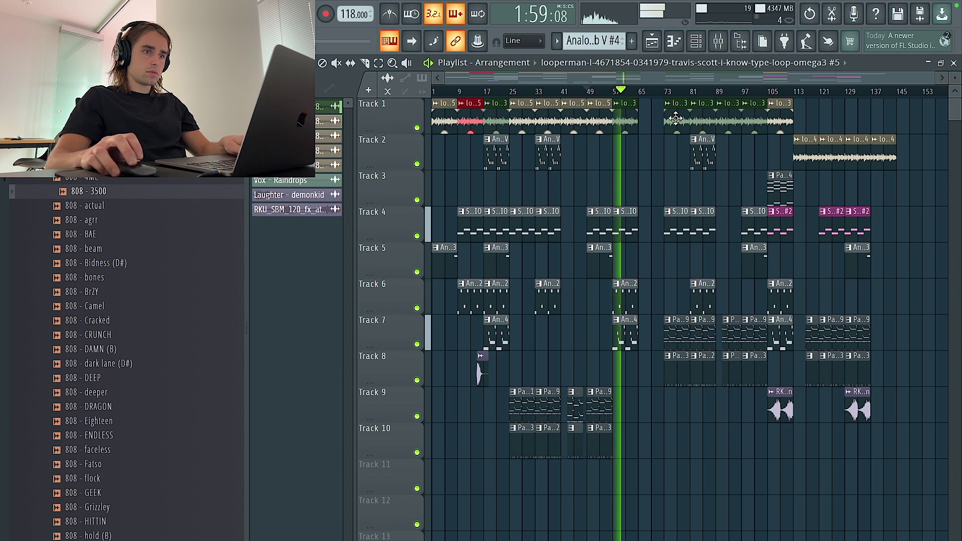
{"action": "left_click_drag", "start_coordinate": [665, 120], "coordinate": [761, 412]}
{"action": "key", "text": "Delete"}
{"action": "left_click_drag", "start_coordinate": [692, 491], "coordinate": [533, 101]}
{"action": "key", "text": "ctrl+b"}
{"action": "left_click_drag", "start_coordinate": [652, 131], "coordinate": [649, 131]}
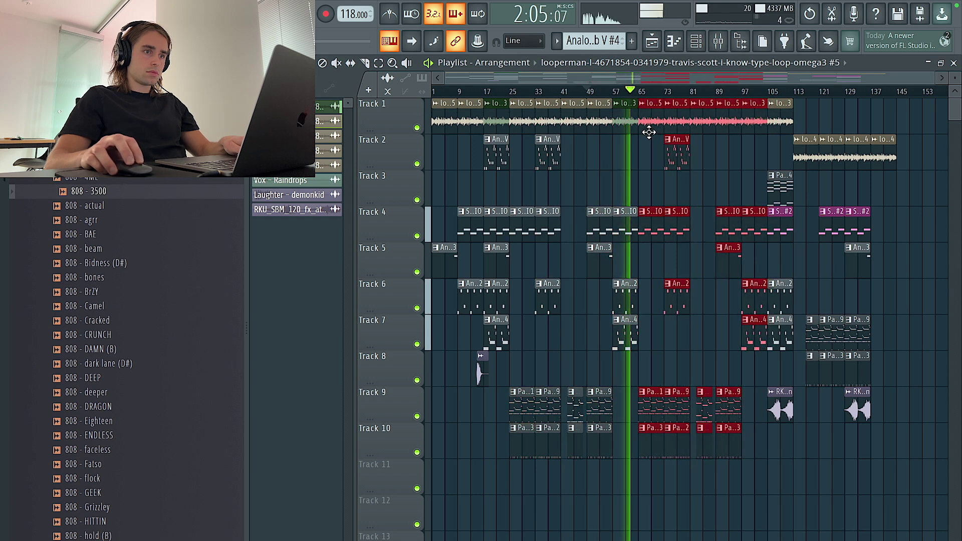
Delete the duplicated clips between bars 81 and 97 and the Track 1 loop clips from bar 81 to bar 105
{"action": "scroll", "coordinate": [729, 177], "scroll_direction": "up", "scroll_amount": 2}
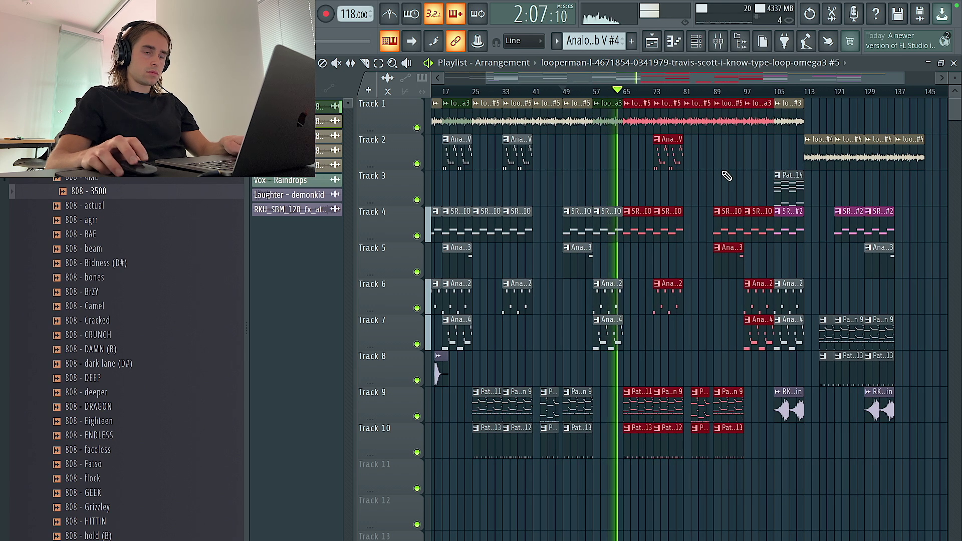
{"action": "left_click_drag", "start_coordinate": [693, 172], "coordinate": [732, 474]}
{"action": "key", "text": "Delete"}
{"action": "right_click", "coordinate": [704, 124]}
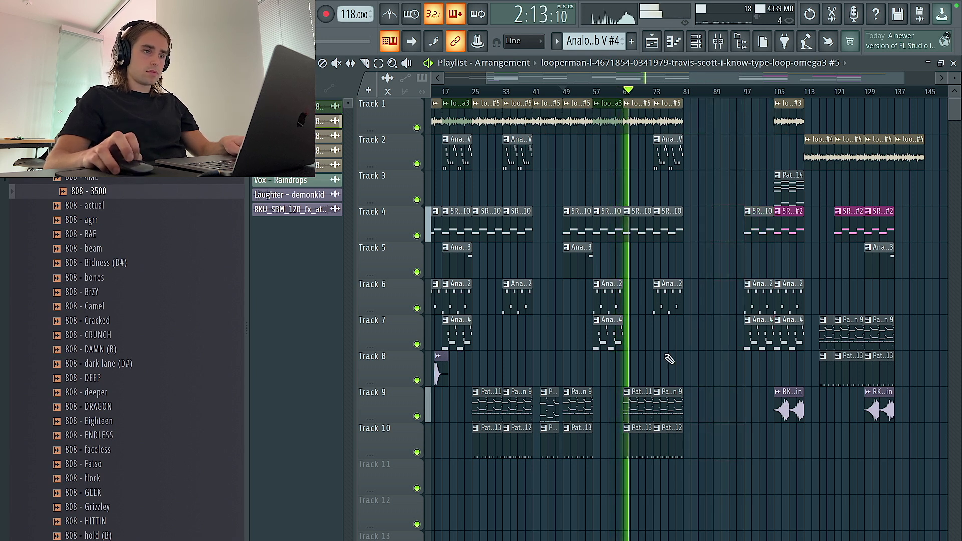
{"action": "scroll", "coordinate": [644, 332], "scroll_direction": "up", "scroll_amount": 3}
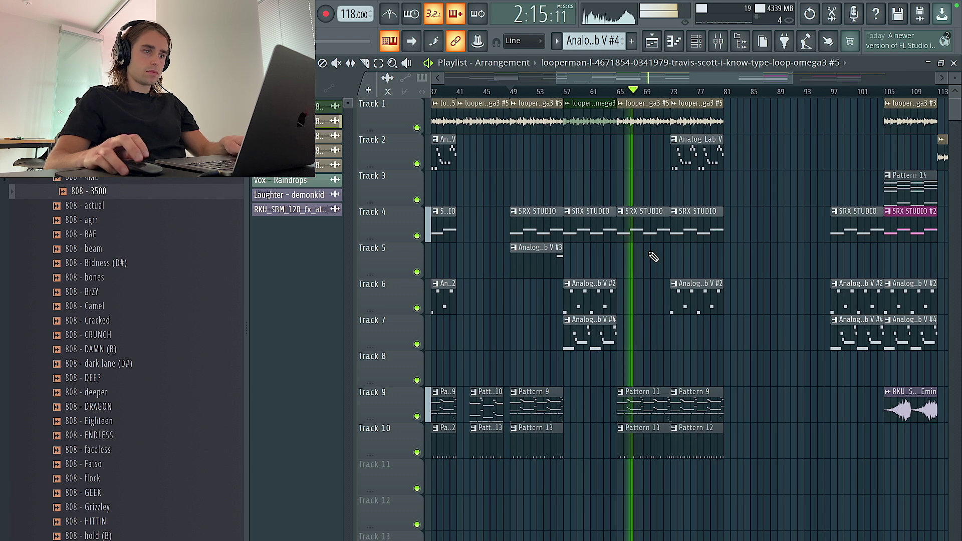
{"action": "scroll", "coordinate": [654, 256], "scroll_direction": "up", "scroll_amount": 2}
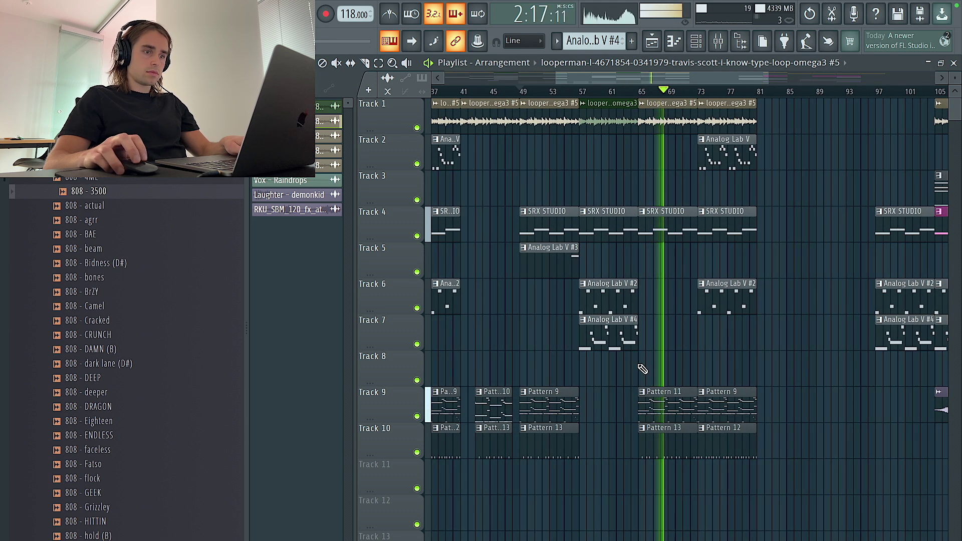
Replace Pattern 11 at bar 65 on Track 9 with Pattern 9 and delete the clips between bars 97 and 105
{"action": "left_click", "coordinate": [711, 401]}
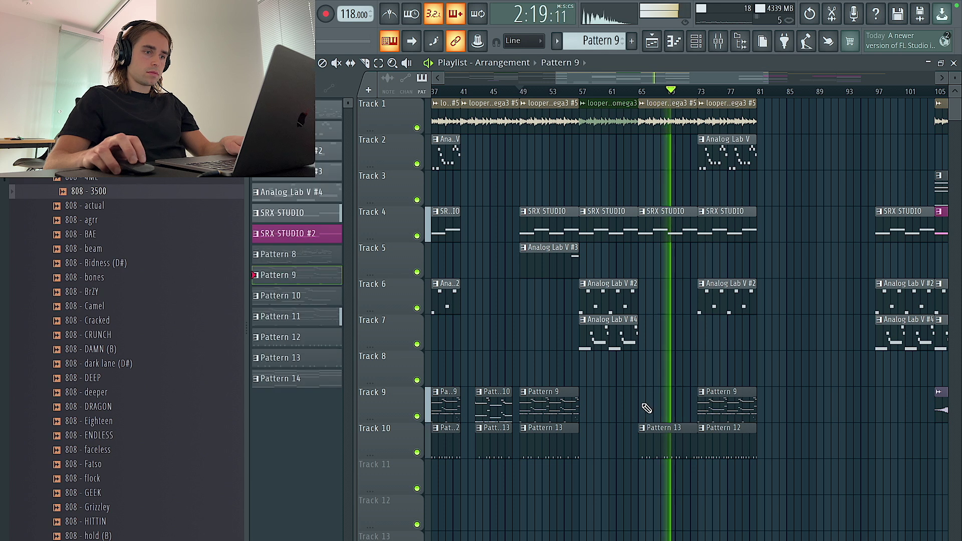
{"action": "scroll", "coordinate": [663, 403], "scroll_direction": "down", "scroll_amount": 4}
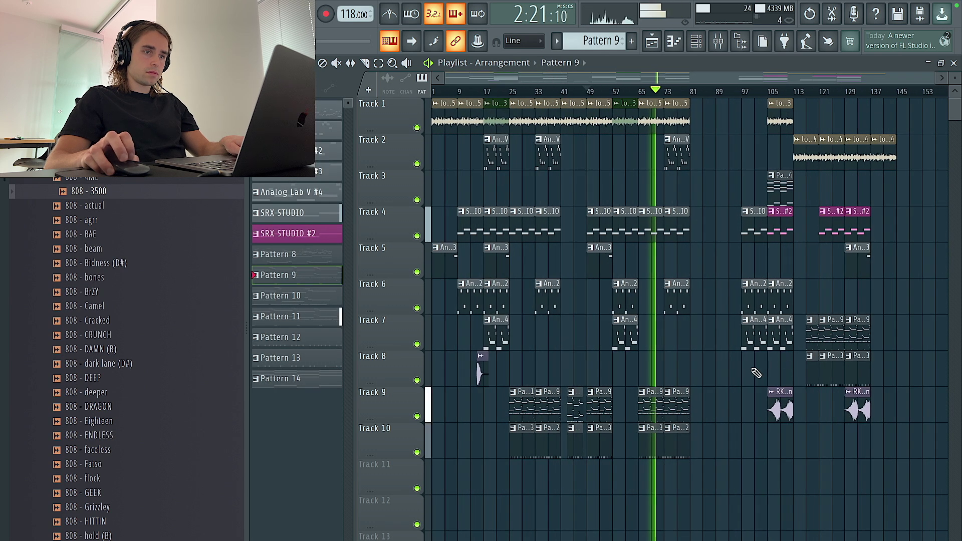
{"action": "left_click_drag", "start_coordinate": [915, 496], "coordinate": [737, 101]}
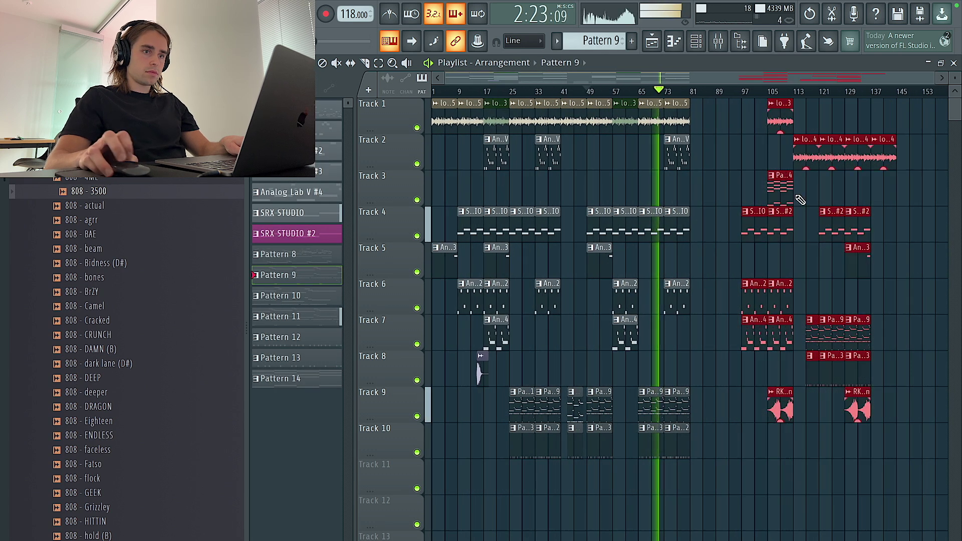
{"action": "scroll", "coordinate": [785, 215], "scroll_direction": "up", "scroll_amount": 3}
{"action": "left_click", "coordinate": [784, 214], "text": "ctrl"}
{"action": "right_click", "coordinate": [619, 223]}
{"action": "right_click", "coordinate": [614, 295]}
{"action": "right_click", "coordinate": [619, 333]}
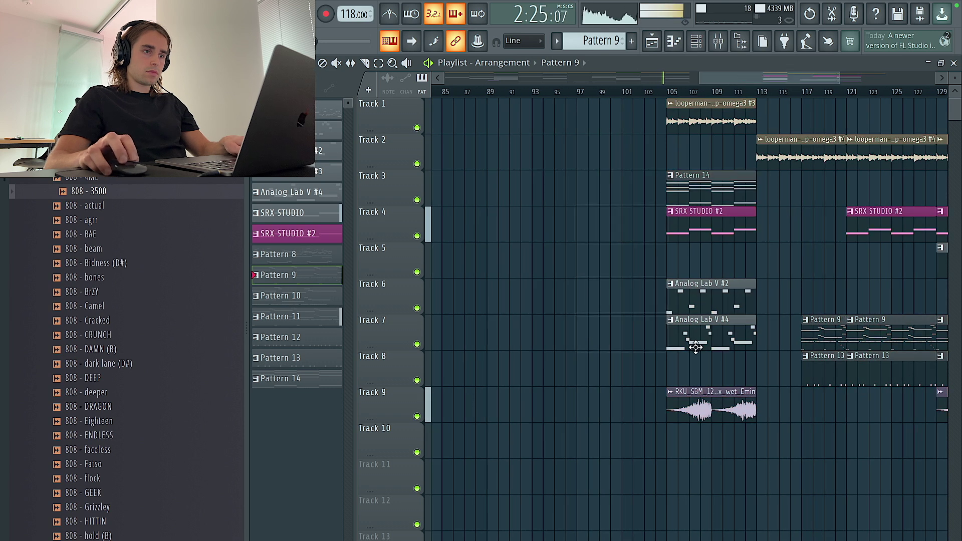
Move all remaining clips from bar 105 onward back so that they start at bar 81
{"action": "scroll", "coordinate": [801, 371], "scroll_direction": "down", "scroll_amount": 3}
{"action": "mouse_move", "coordinate": [890, 446]}
{"action": "left_mouse_down"}
{"action": "mouse_move", "coordinate": [793, 149]}
{"action": "mouse_move", "coordinate": [780, 131]}
{"action": "mouse_move", "coordinate": [699, 122]}
{"action": "left_mouse_up"}
{"action": "scroll", "coordinate": [708, 162], "scroll_direction": "up", "scroll_amount": 3}
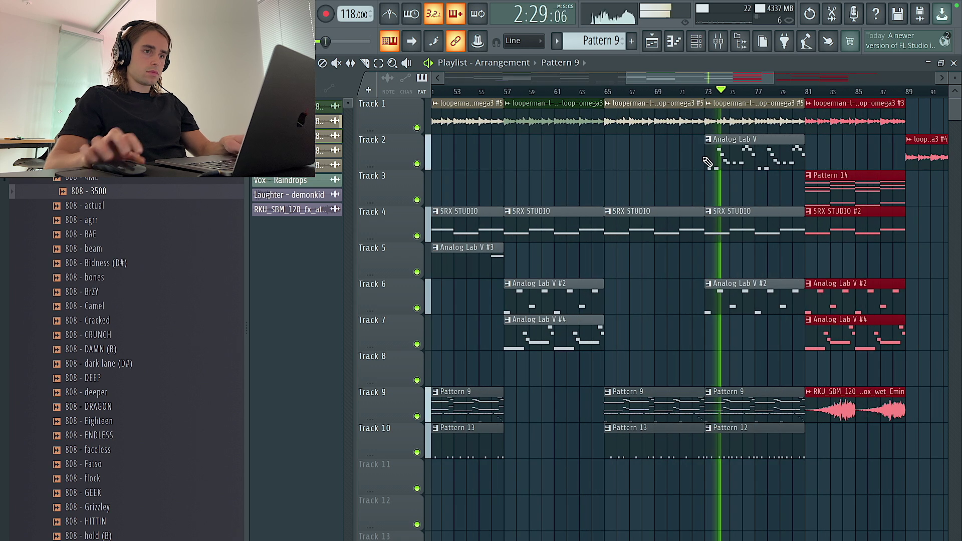
{"action": "scroll", "coordinate": [802, 219], "scroll_direction": "down", "scroll_amount": 4}
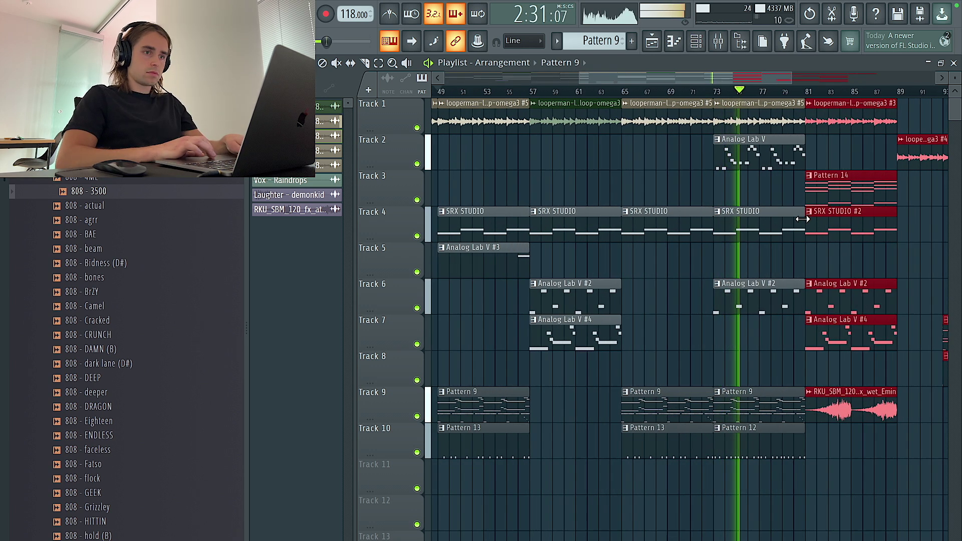
{"action": "scroll", "coordinate": [802, 219], "scroll_direction": "down", "scroll_amount": 2}
{"action": "scroll", "coordinate": [803, 219], "scroll_direction": "down", "scroll_amount": 1}
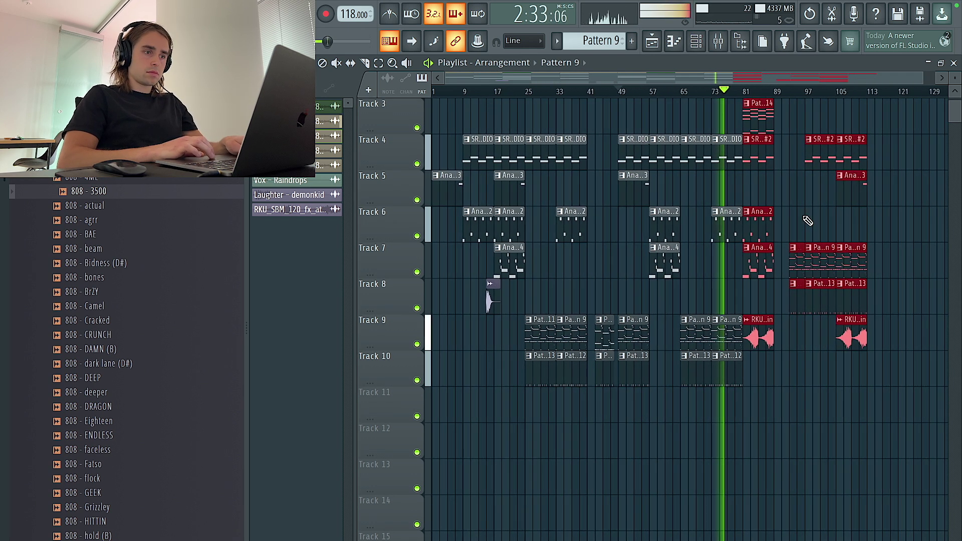
Save the project anyway despite the Gross Beat trial plugin
{"action": "scroll", "coordinate": [805, 220], "scroll_direction": "up", "scroll_amount": 2}
{"action": "key", "text": "ctrl+s"}
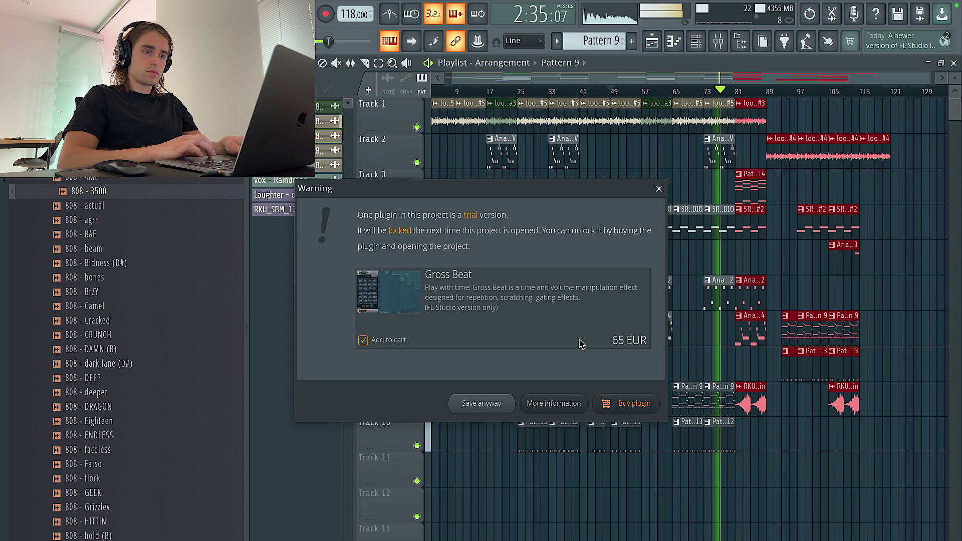
{"action": "left_click", "coordinate": [481, 404]}
Add the Riser - Crasher sample from the Risers folder to Track 11 at about bar 23, leading into bar 25
{"action": "left_click", "coordinate": [105, 160]}
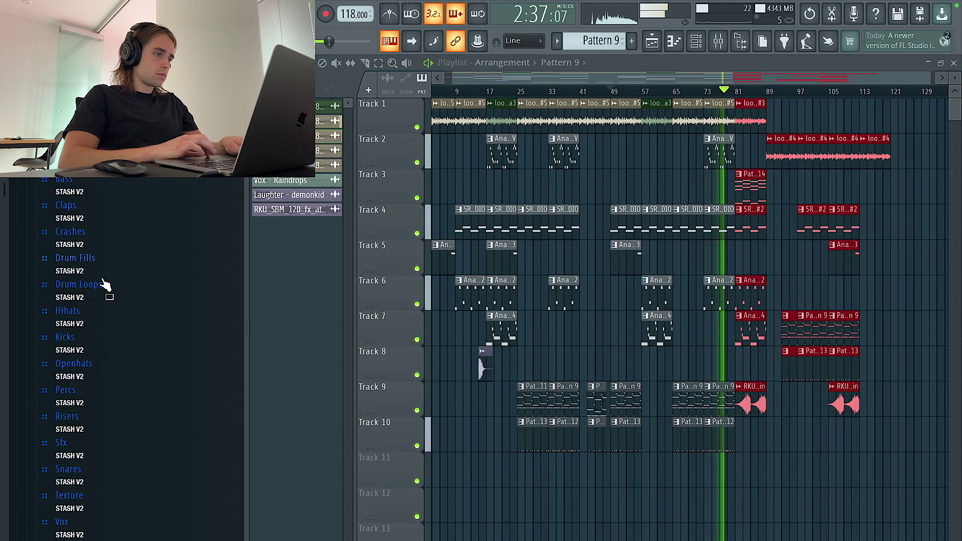
{"action": "left_click", "coordinate": [96, 415]}
{"action": "scroll", "coordinate": [129, 443], "scroll_direction": "down", "scroll_amount": 4}
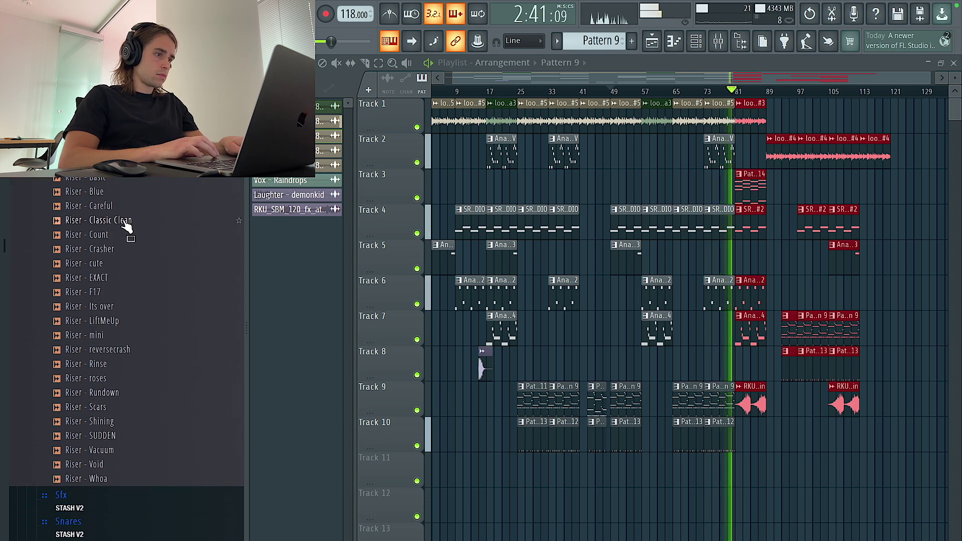
{"action": "left_click_drag", "start_coordinate": [121, 249], "coordinate": [635, 474]}
{"action": "scroll", "coordinate": [494, 473], "scroll_direction": "up", "scroll_amount": 4}
{"action": "scroll", "coordinate": [495, 476], "scroll_direction": "up", "scroll_amount": 3}
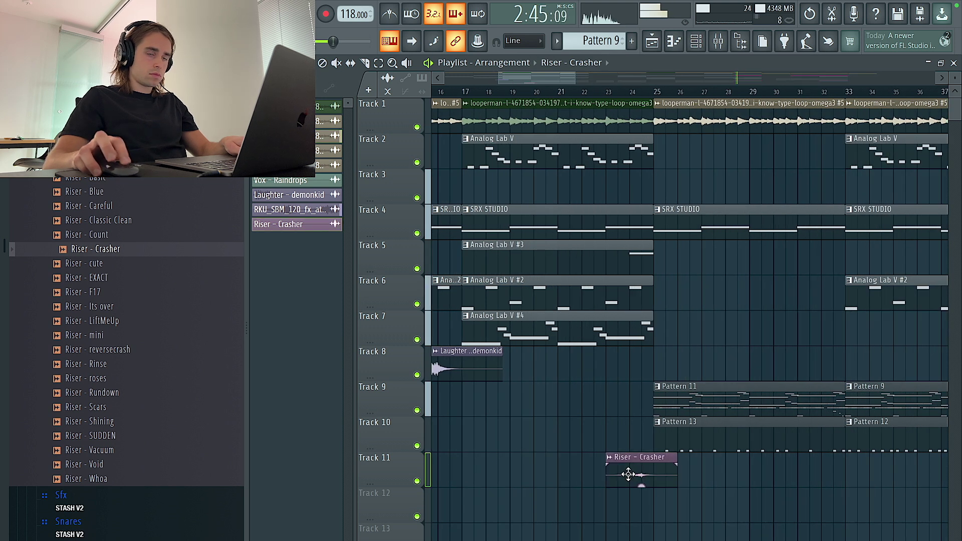
Shift the Pattern 14 clip on Track 3 from bar 81 to bar 97 by duplicating it forward and deleting the earlier copies
{"action": "scroll", "coordinate": [628, 474], "scroll_direction": "down", "scroll_amount": 6}
{"action": "scroll", "coordinate": [723, 279], "scroll_direction": "up", "scroll_amount": 4}
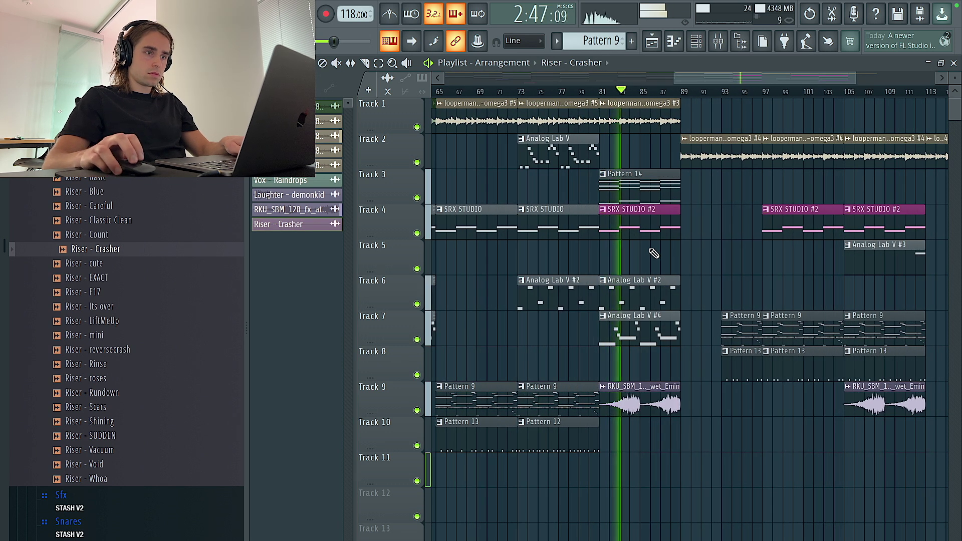
{"action": "scroll", "coordinate": [632, 196], "scroll_direction": "right", "scroll_amount": 1}
{"action": "left_click", "coordinate": [635, 190], "text": "ctrl"}
{"action": "scroll", "coordinate": [617, 189], "scroll_direction": "right", "scroll_amount": 1}
{"action": "scroll", "coordinate": [617, 189], "scroll_direction": "up", "scroll_amount": 1}
{"action": "key", "text": "ctrl+b"}
{"action": "right_click", "coordinate": [606, 192]}
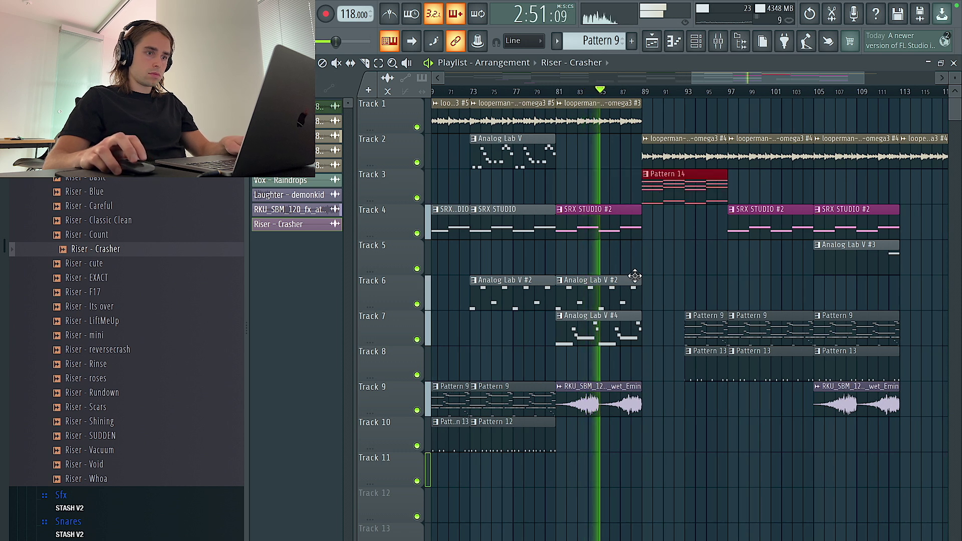
{"action": "scroll", "coordinate": [646, 276], "scroll_direction": "down", "scroll_amount": 4}
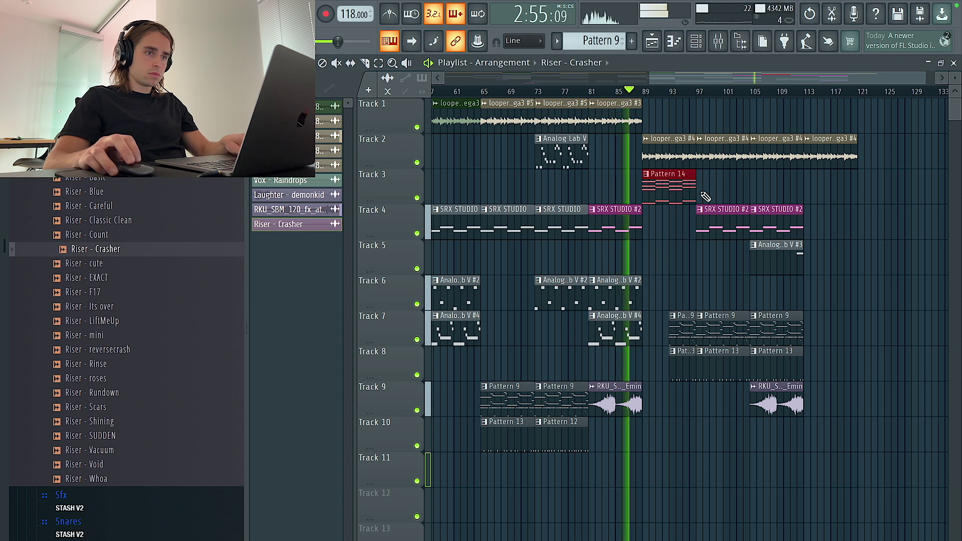
{"action": "key", "text": "ctrl+b"}
{"action": "right_click", "coordinate": [676, 195]}
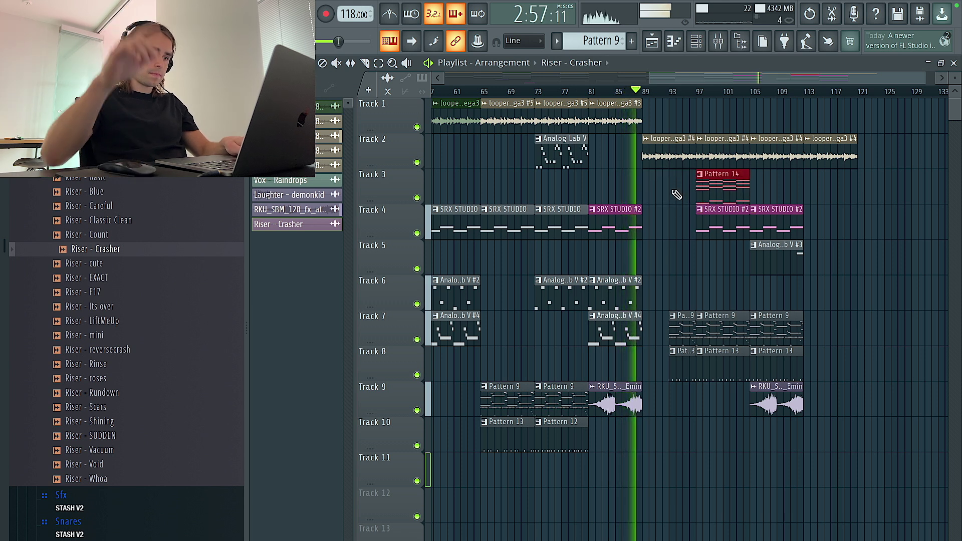
Extend the starts of the Pattern 9 and Pattern 13 clips at bar 93 on Tracks 7 and 8 back to bar 91
{"action": "scroll", "coordinate": [661, 251], "scroll_direction": "up", "scroll_amount": 5}
{"action": "left_click_drag", "start_coordinate": [731, 301], "coordinate": [681, 363]}
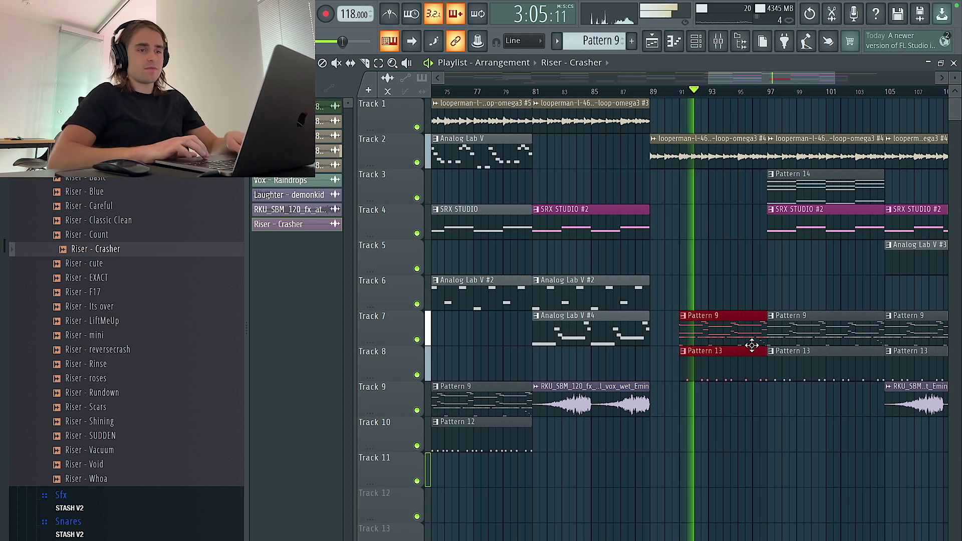
{"action": "left_click", "coordinate": [718, 328]}
{"action": "left_click", "coordinate": [714, 280], "text": "ctrl"}
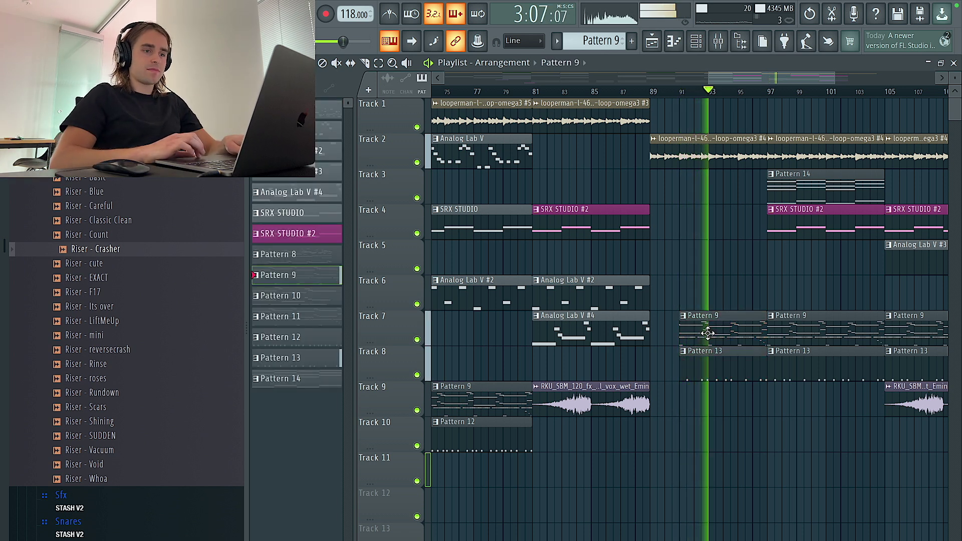
Try to replace the Pattern 9 clip starting at bar 91 on Track 7 with Pattern 10
{"action": "left_click", "coordinate": [696, 41]}
{"action": "scroll", "coordinate": [765, 451], "scroll_direction": "down", "scroll_amount": 4}
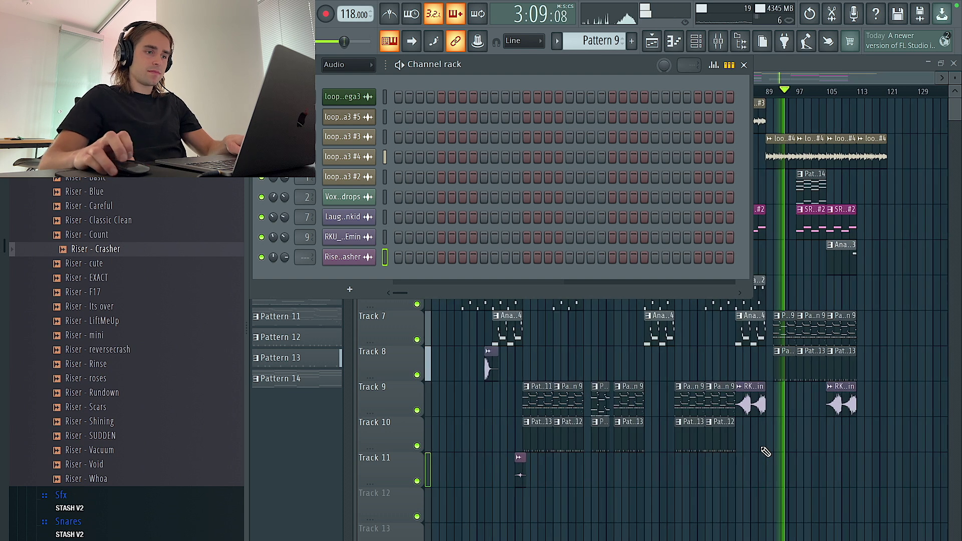
{"action": "left_click", "coordinate": [601, 401]}
{"action": "scroll", "coordinate": [802, 341], "scroll_direction": "up", "scroll_amount": 4}
{"action": "right_click", "coordinate": [749, 325]}
{"action": "left_click", "coordinate": [714, 332]}
{"action": "left_click_drag", "start_coordinate": [764, 339], "coordinate": [709, 333]}
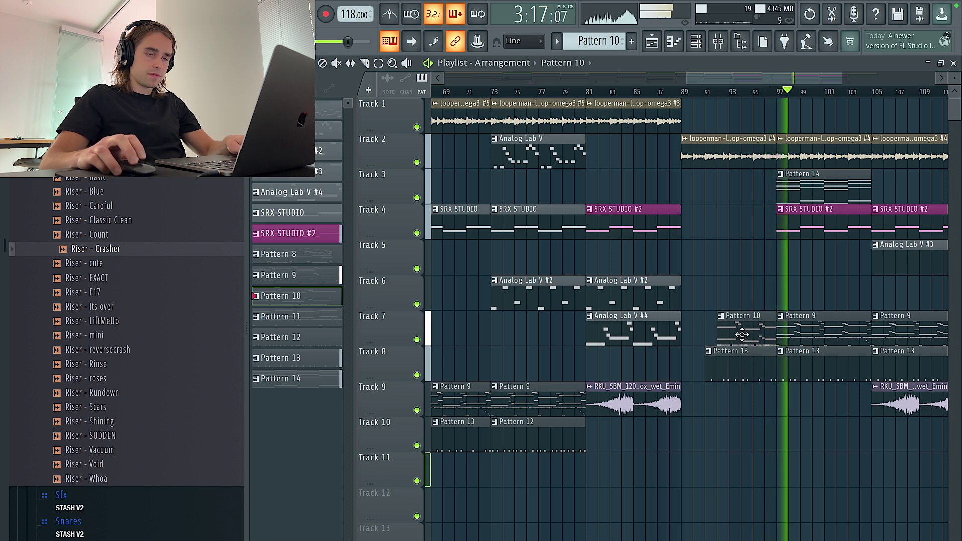
{"action": "right_click", "coordinate": [745, 334]}
{"action": "left_click", "coordinate": [823, 326]}
{"action": "left_click", "coordinate": [712, 331]}
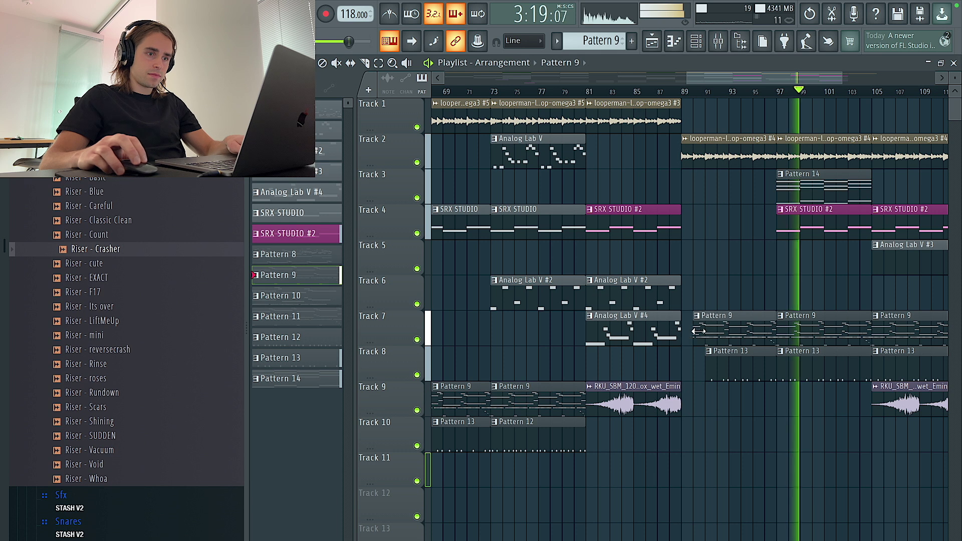
Make the first Pattern 9 clip on Track 7, starting at bar 91, a unique pattern and open its channels
{"action": "left_click", "coordinate": [708, 316]}
{"action": "left_click", "coordinate": [725, 430]}
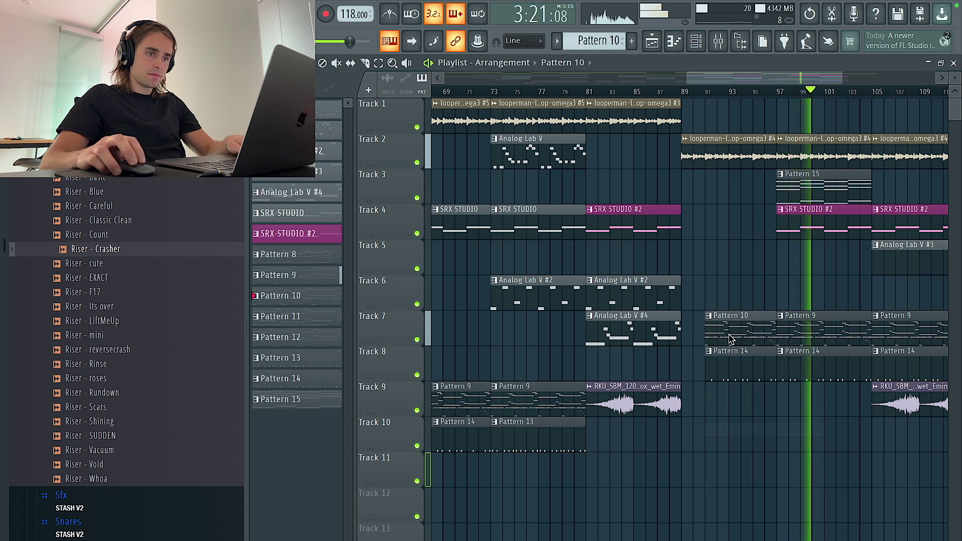
{"action": "double_click", "coordinate": [730, 339]}
{"action": "left_click", "coordinate": [696, 42]}
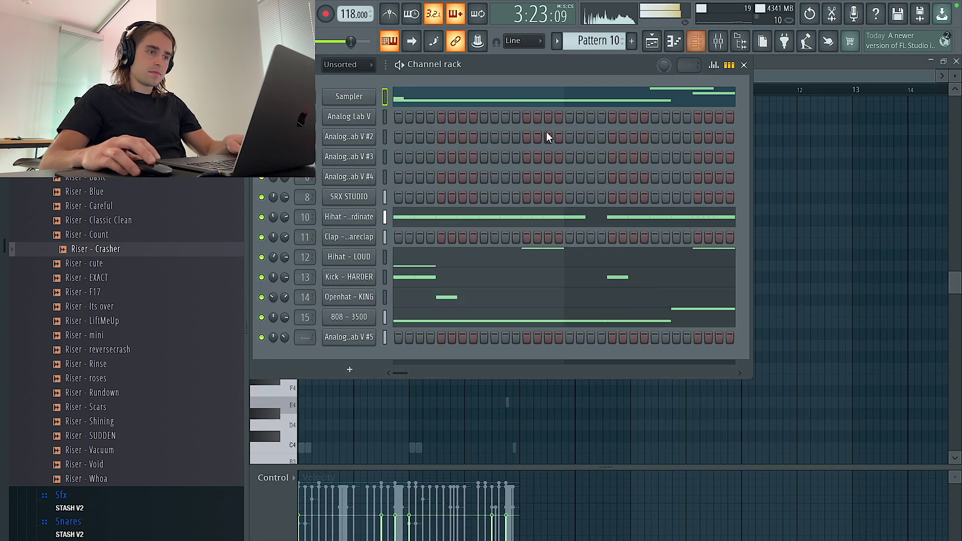
{"action": "left_click", "coordinate": [651, 44]}
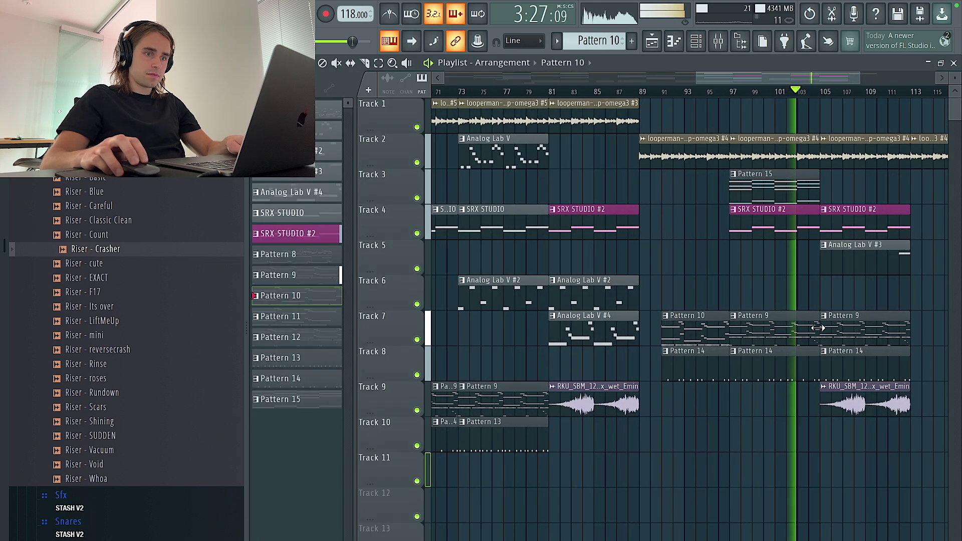
Shorten the end of the Pattern 9 clip at bar 97 on Track 7 to just before bar 104
{"action": "left_click", "coordinate": [815, 337]}
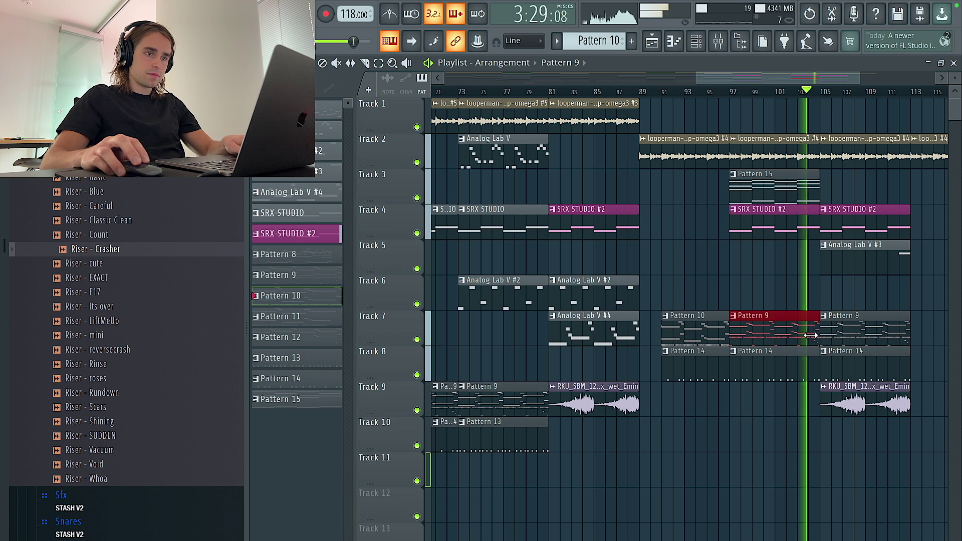
{"action": "scroll", "coordinate": [767, 304], "scroll_direction": "down", "scroll_amount": 3}
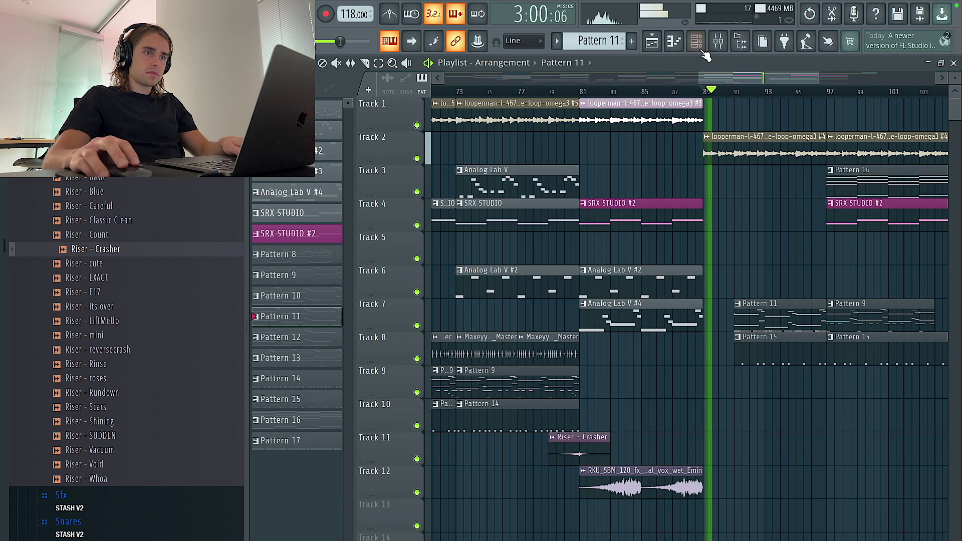
In Pattern 11, clear the Hihat - coordinate notes and fill the Hihat - LOUD channel every 2 steps
{"action": "left_click", "coordinate": [696, 42]}
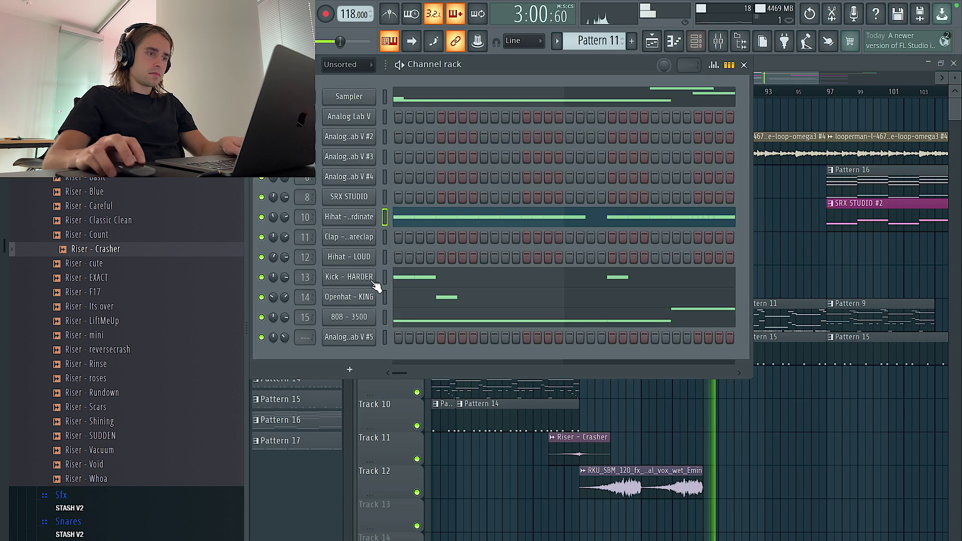
{"action": "right_click", "coordinate": [366, 263]}
{"action": "left_click", "coordinate": [514, 280]}
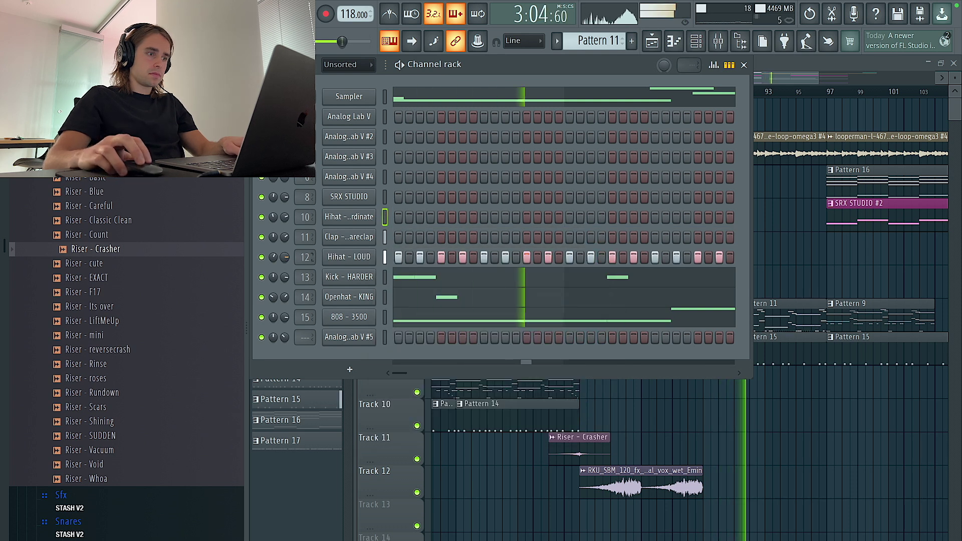
Try to edit the Hihat - LOUD notes of Pattern 11 in the piano roll and undo the changes
{"action": "right_click", "coordinate": [375, 255]}
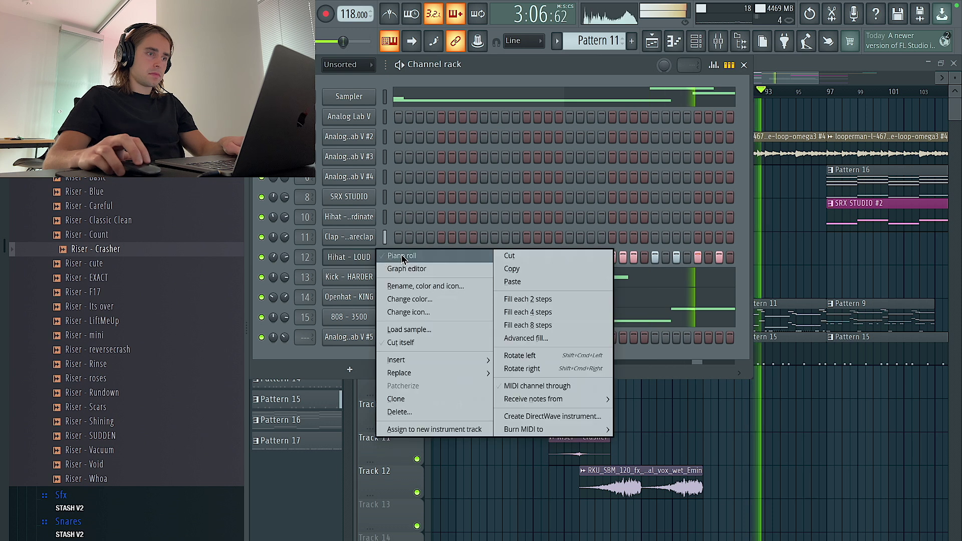
{"action": "left_click", "coordinate": [411, 259]}
{"action": "left_click_drag", "start_coordinate": [577, 177], "coordinate": [531, 179]}
{"action": "key", "text": "F6"}
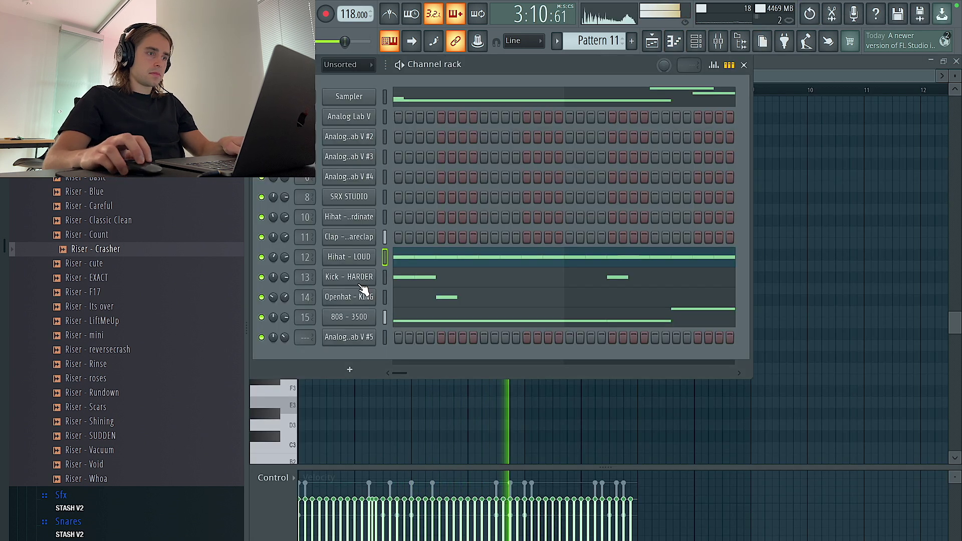
{"action": "key", "text": "ctrl+z"}
{"action": "key", "text": "ctrl+z"}
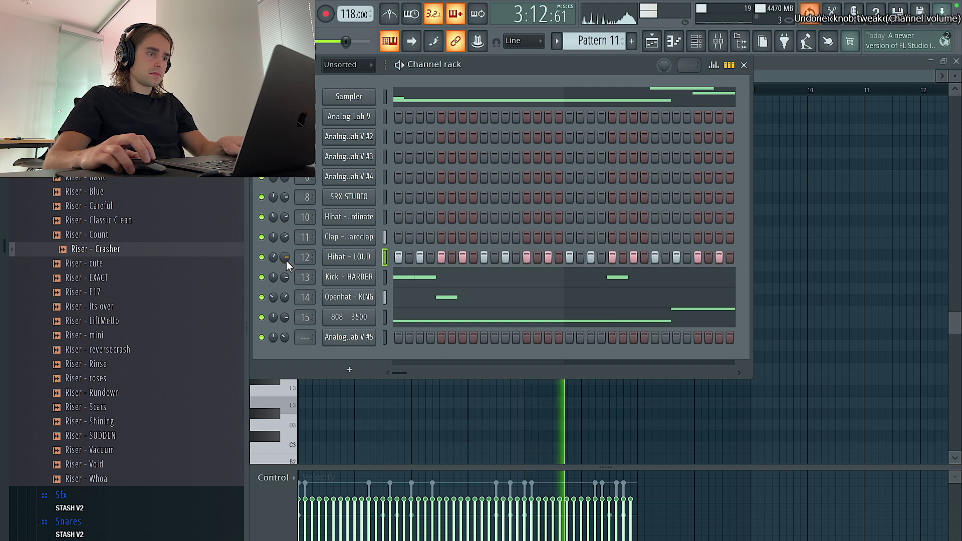
Open the Hihat - LOUD channel of Pattern 11 in the piano roll again
{"action": "right_click", "coordinate": [353, 258]}
{"action": "left_click", "coordinate": [400, 257]}
{"action": "right_click", "coordinate": [357, 258]}
{"action": "left_click", "coordinate": [417, 258]}
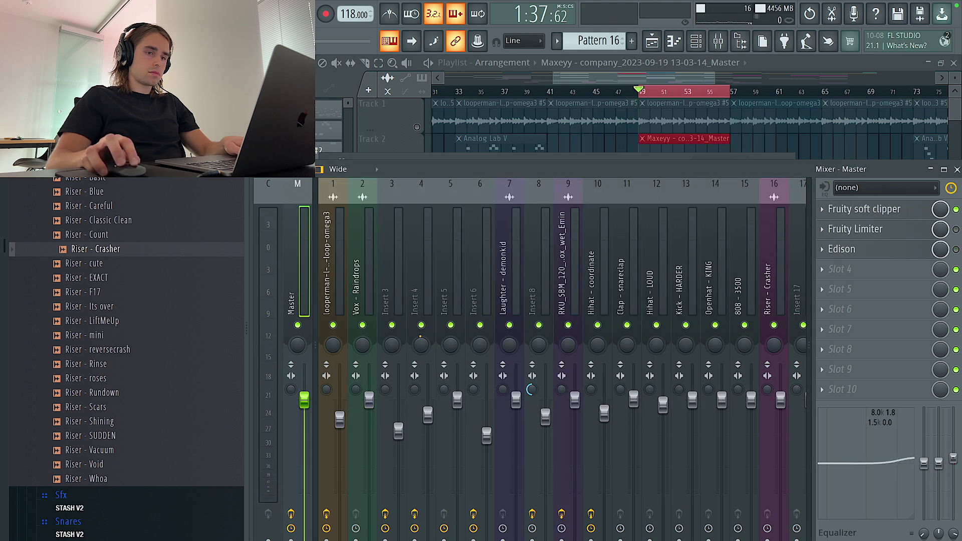
Move the recorded Master audio clip at bar 49 to Track 12, soloing it and removing the Pattern 16 clip from Track 11
{"action": "key", "text": "F9"}
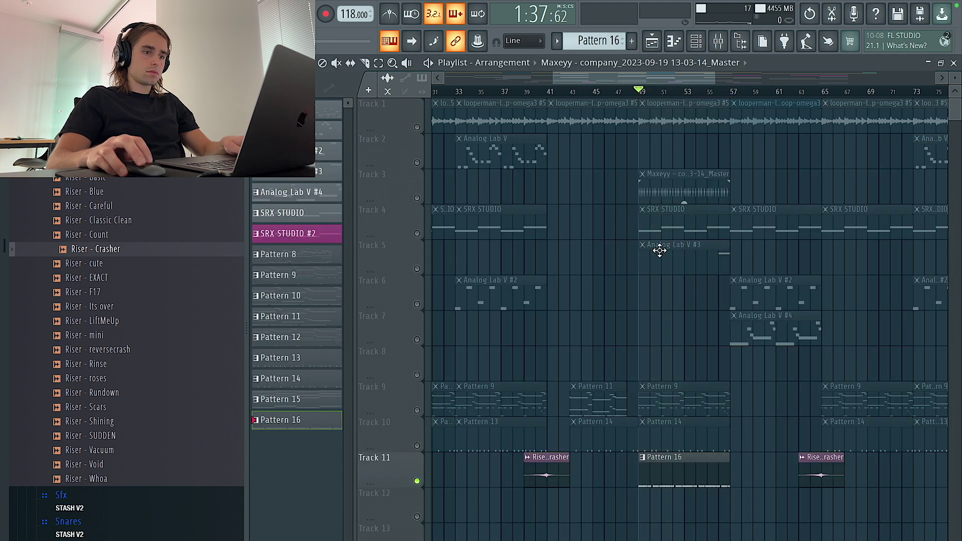
{"action": "left_click_drag", "start_coordinate": [657, 517], "coordinate": [669, 516]}
{"action": "right_click", "coordinate": [418, 517]}
{"action": "key", "text": "space"}
{"action": "right_click", "coordinate": [674, 477]}
{"action": "scroll", "coordinate": [682, 504], "scroll_direction": "up", "scroll_amount": 5}
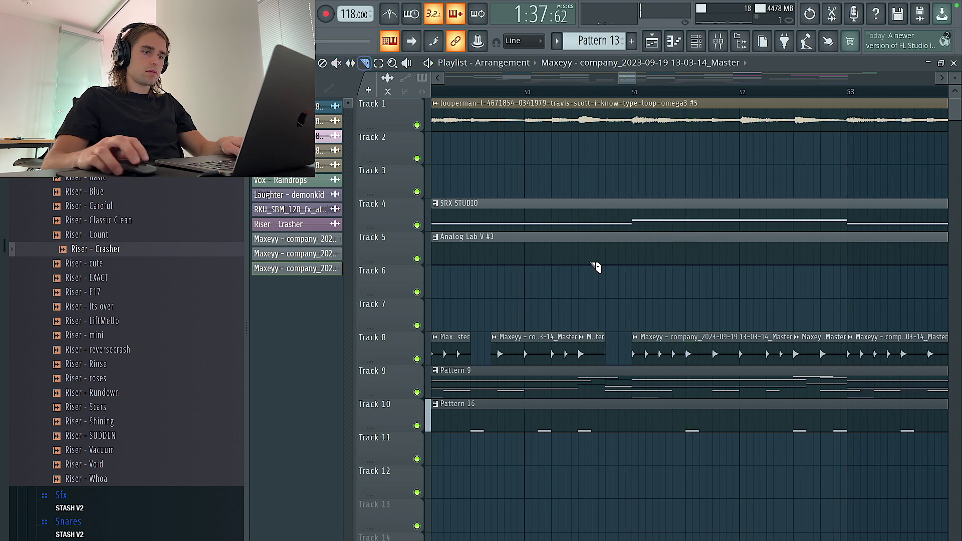
Slice the recorded audio clip on Track 8 between bars 51 and 52 during playback and undo the last cut
{"action": "key", "text": "space"}
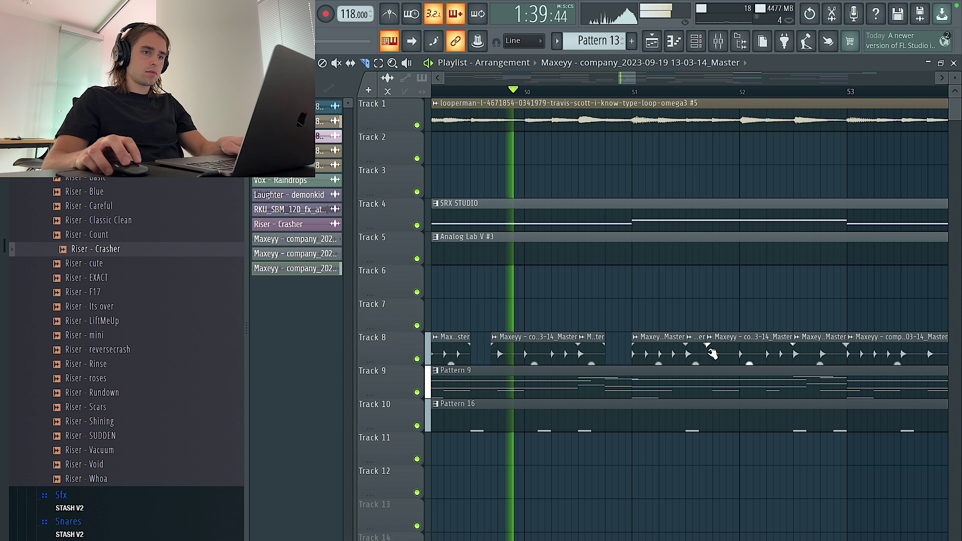
{"action": "key", "text": "ctrl+z"}
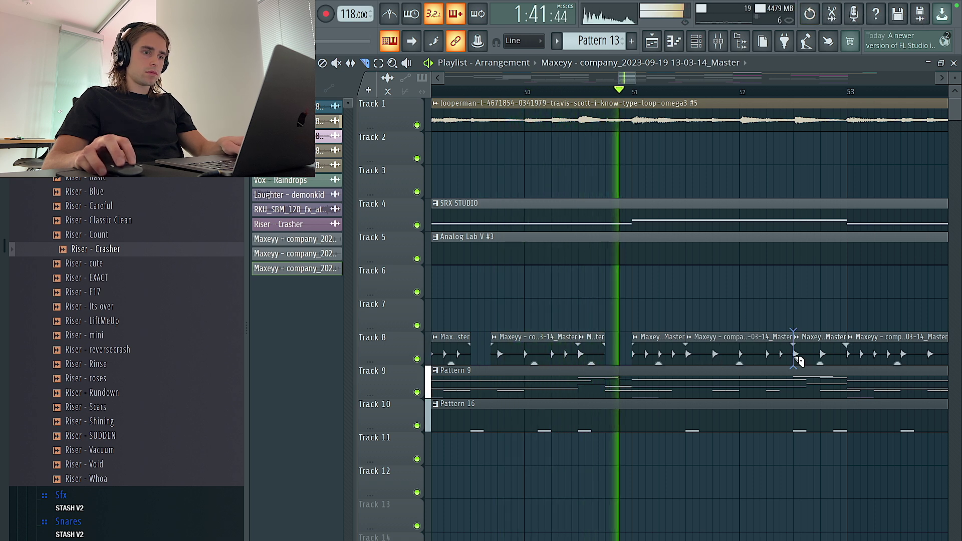
Cut out the recorded audio just before bar 53 on Track 8 and place a copy of the sliced section at bar 53
{"action": "left_click", "coordinate": [820, 356]}
{"action": "right_click", "coordinate": [832, 354]}
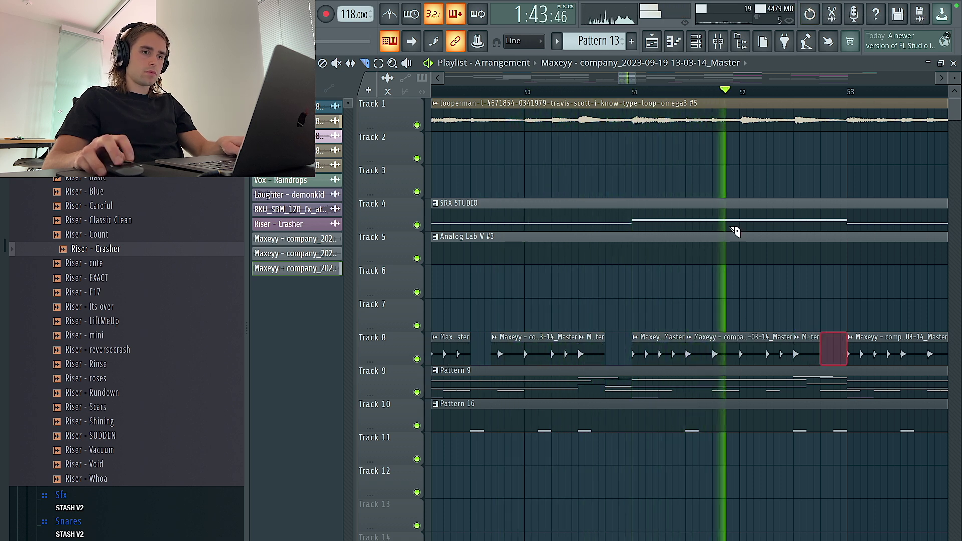
{"action": "left_click", "coordinate": [300, 63]}
{"action": "scroll", "coordinate": [767, 358], "scroll_direction": "right", "scroll_amount": 2}
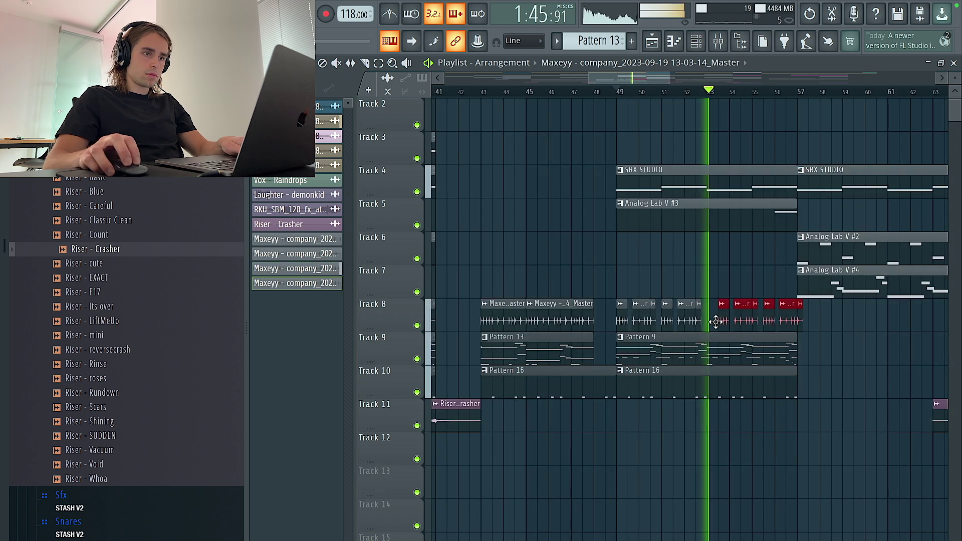
{"action": "left_click_drag", "start_coordinate": [716, 323], "coordinate": [713, 323]}
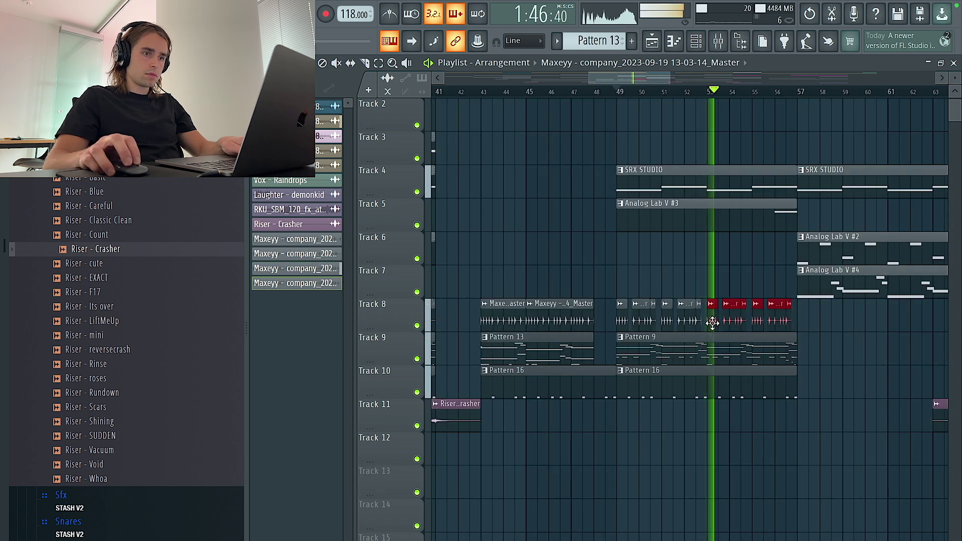
Replace the unsliced recorded audio clips at bar 43 on Track 8 with copies of the sliced hi-hat section, removing the excess
{"action": "scroll", "coordinate": [576, 320], "scroll_direction": "down", "scroll_amount": 2}
{"action": "right_click", "coordinate": [583, 319]}
{"action": "left_click", "coordinate": [508, 290]}
{"action": "left_click_drag", "start_coordinate": [507, 290], "coordinate": [741, 328]}
{"action": "key", "text": "Delete"}
{"action": "left_click_drag", "start_coordinate": [622, 322], "coordinate": [496, 318]}
{"action": "scroll", "coordinate": [483, 339], "scroll_direction": "up", "scroll_amount": 3}
{"action": "right_click", "coordinate": [500, 339]}
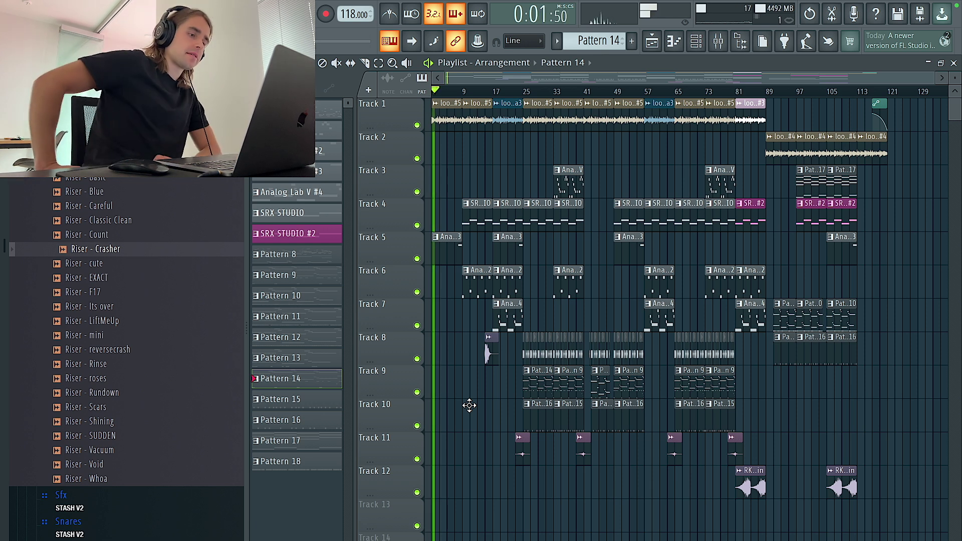
Collapse the Risers folder in the sample browser
{"action": "scroll", "coordinate": [172, 369], "scroll_direction": "up", "scroll_amount": 6}
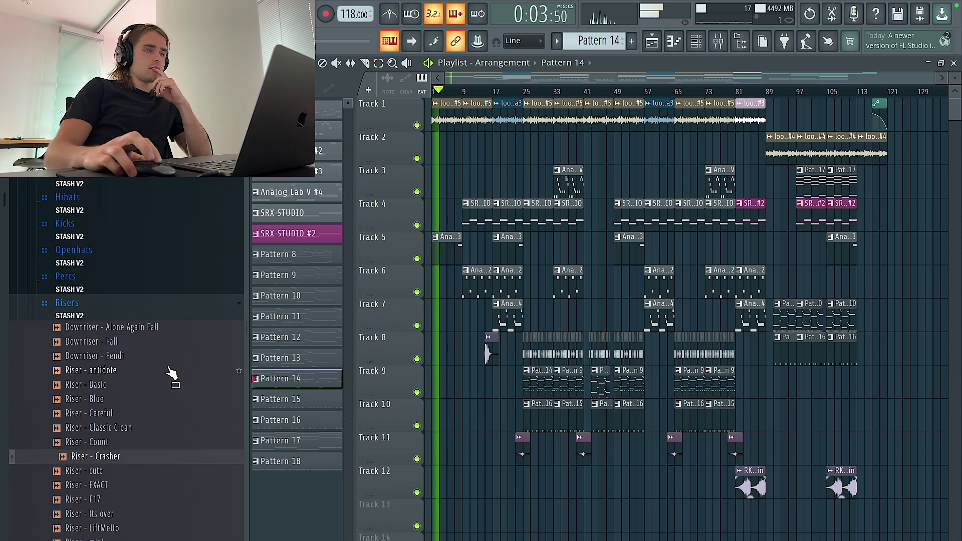
{"action": "left_click", "coordinate": [112, 368]}
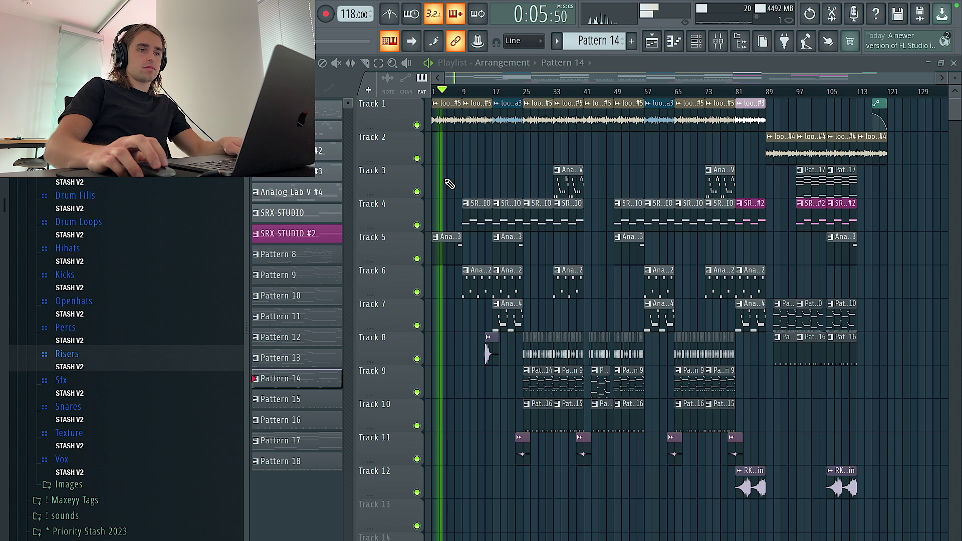
{"action": "left_click_drag", "start_coordinate": [436, 133], "coordinate": [751, 502]}
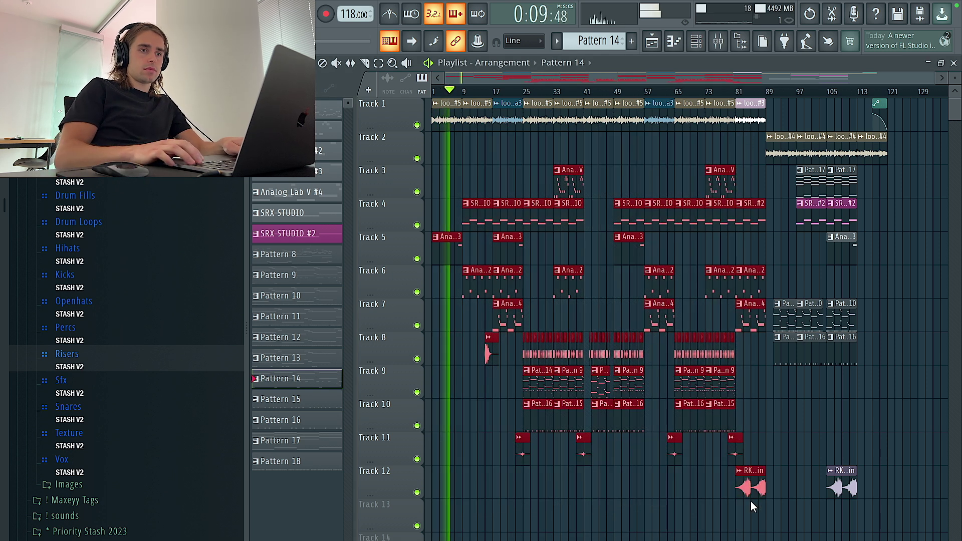
{"action": "key", "text": "shift+Up"}
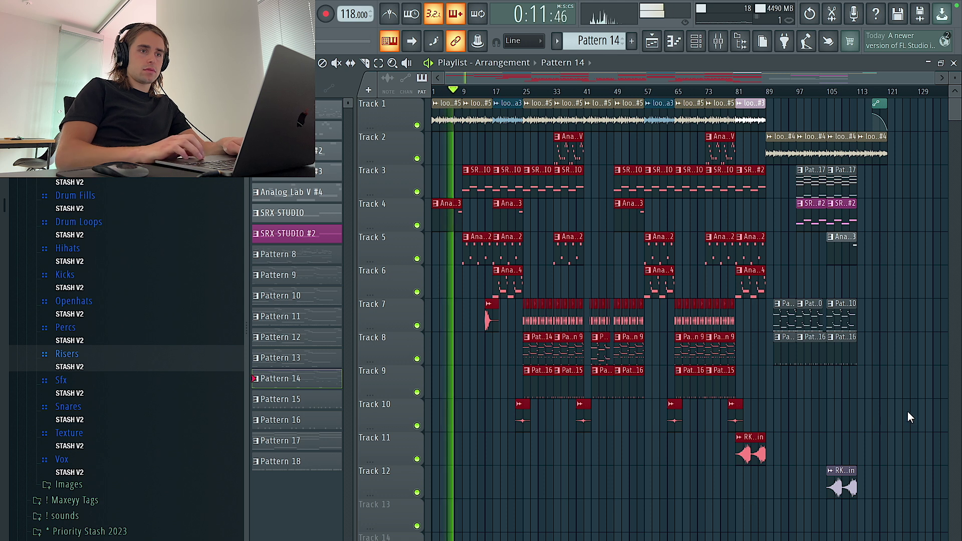
{"action": "key", "text": "ctrl+z"}
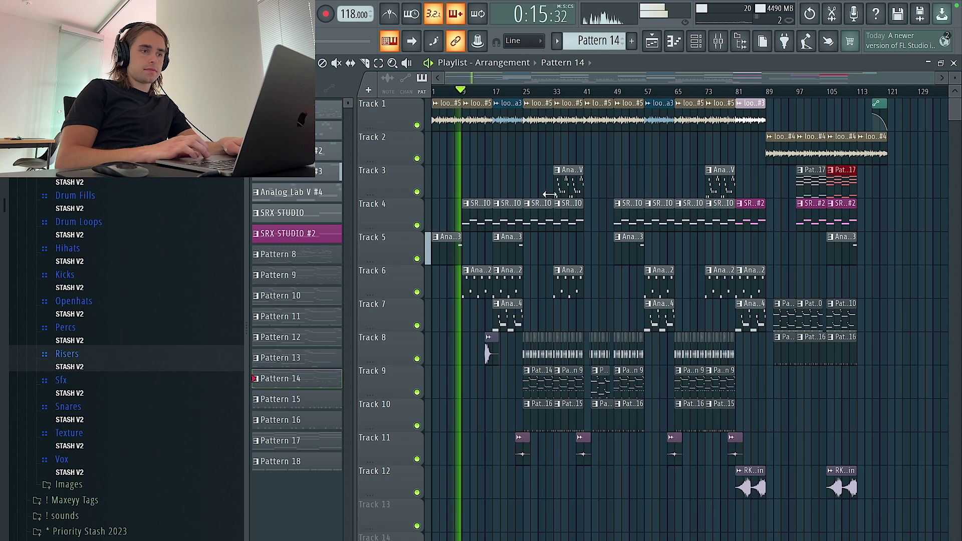
Purge the unused audio clips from the project and save it despite the trial-plugin warning
{"action": "left_click", "coordinate": [478, 403]}
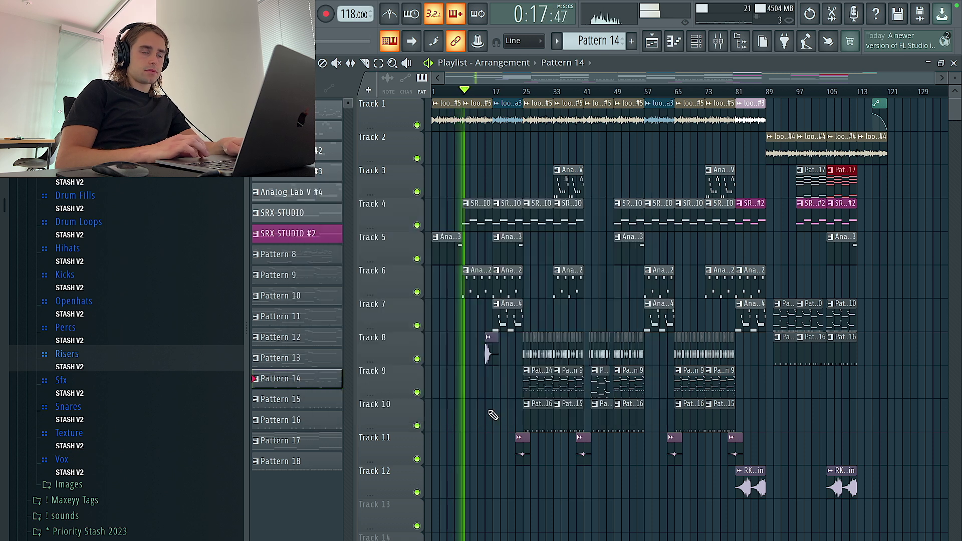
{"action": "scroll", "coordinate": [409, 411], "scroll_direction": "up", "scroll_amount": 3}
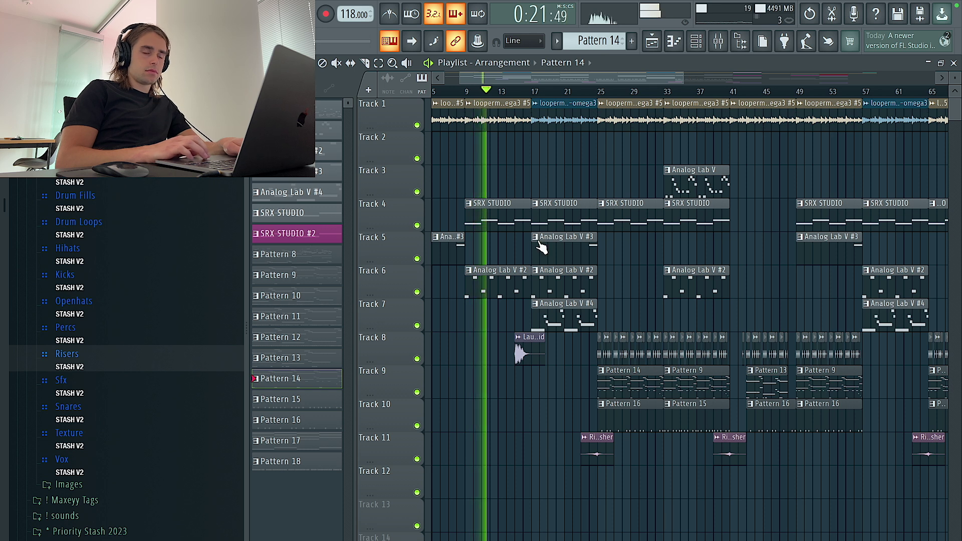
{"action": "left_click", "coordinate": [299, 89]}
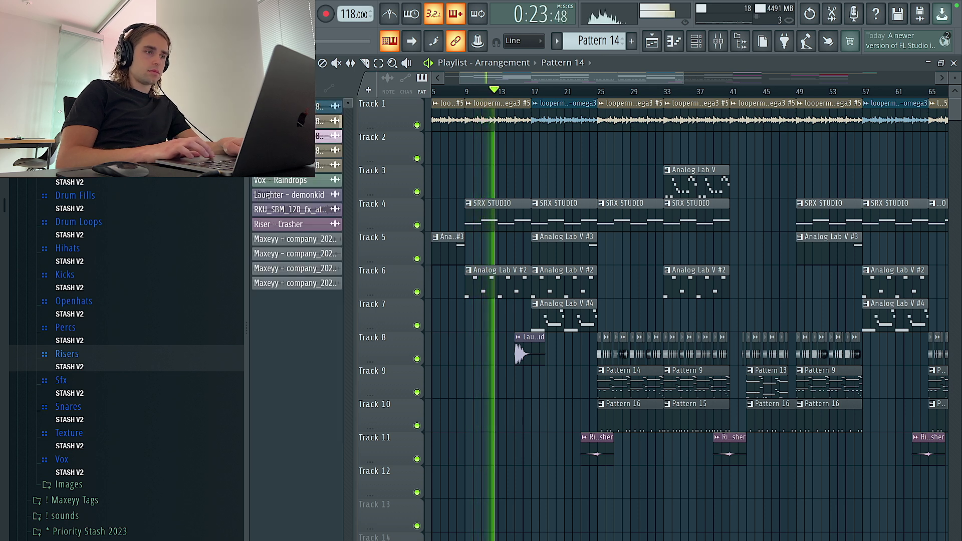
{"action": "left_click", "coordinate": [211, 13]}
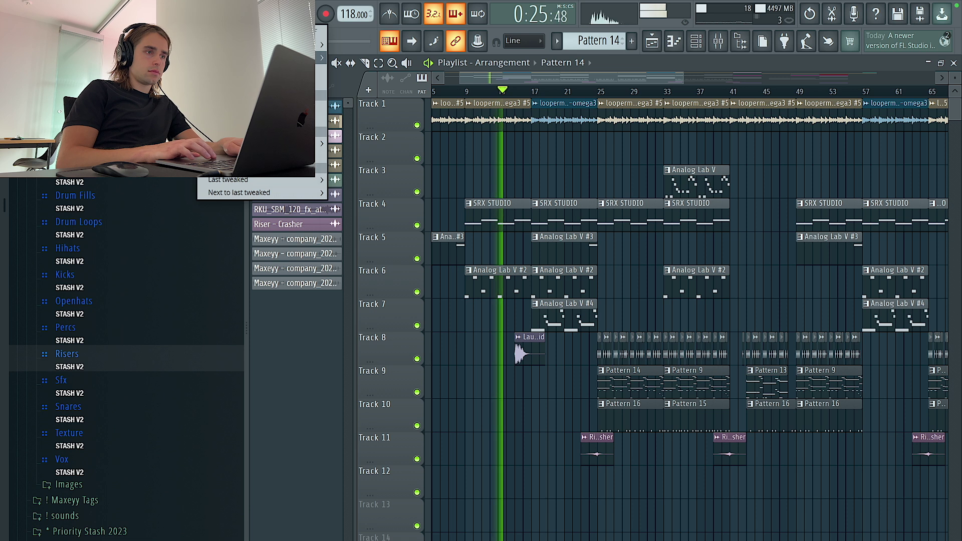
{"action": "mouse_move", "coordinate": [281, 58]}
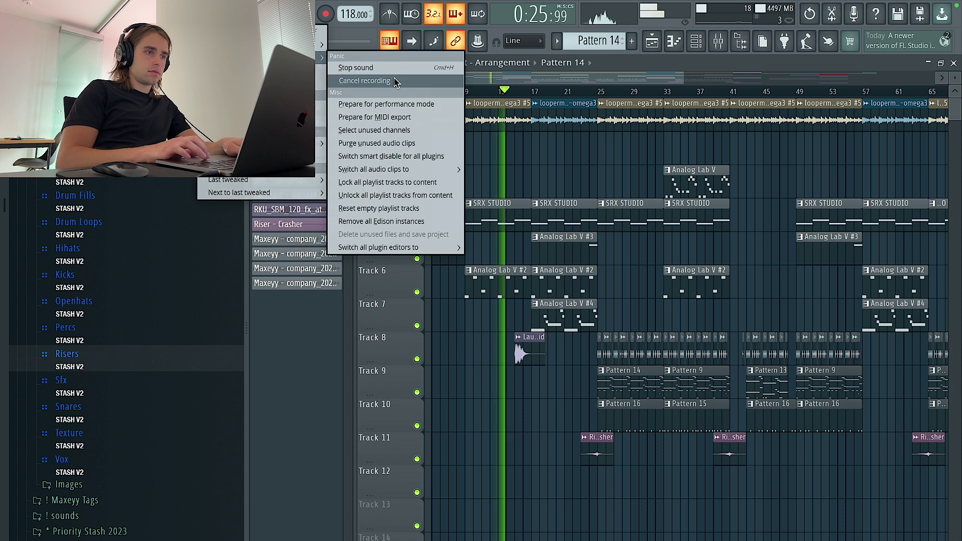
{"action": "left_click", "coordinate": [386, 143]}
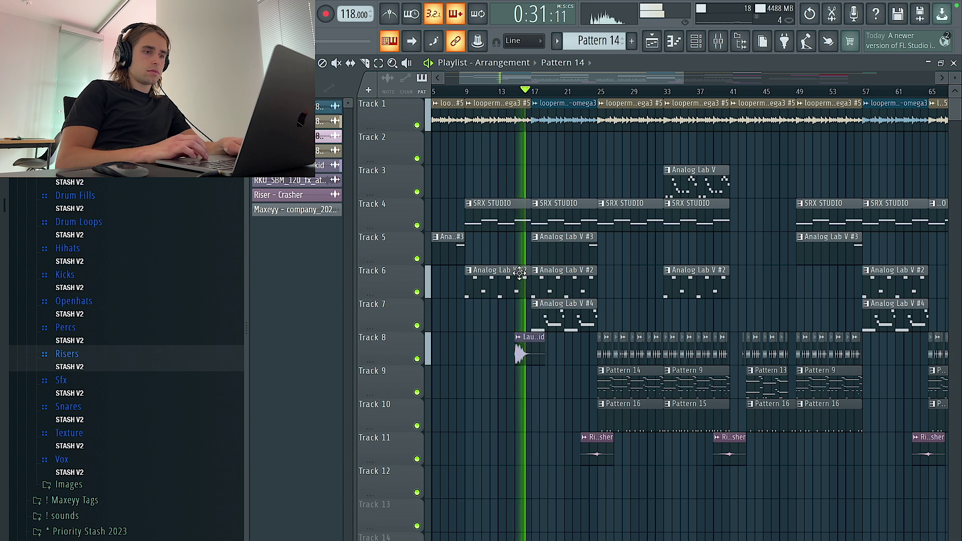
{"action": "key", "text": "ctrl+s"}
{"action": "left_click", "coordinate": [480, 407]}
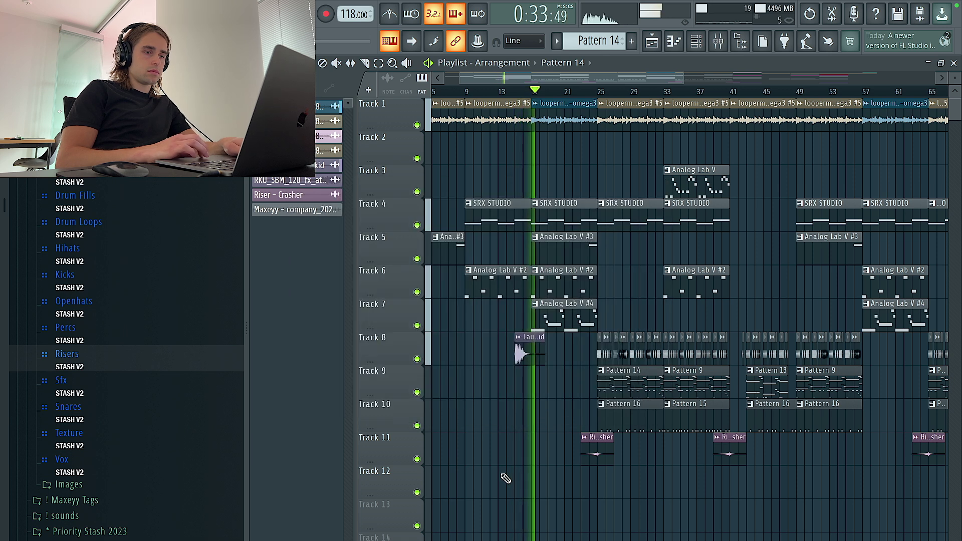
Try the arrangement without the SRX STUDIO clip at bar 17 on Track 4 during playback
{"action": "scroll", "coordinate": [505, 479], "scroll_direction": "up", "scroll_amount": 3}
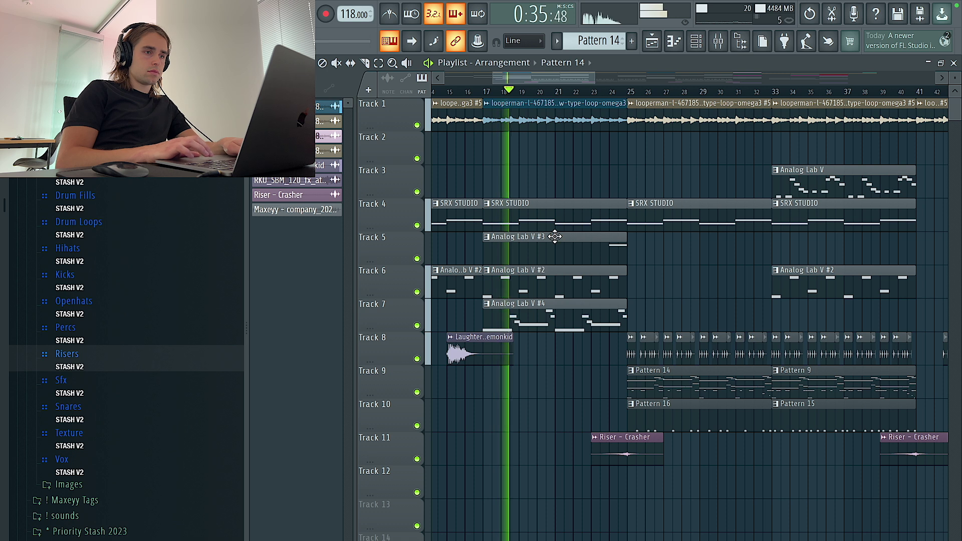
{"action": "right_click", "coordinate": [558, 208]}
{"action": "scroll", "coordinate": [557, 207], "scroll_direction": "down", "scroll_amount": 3}
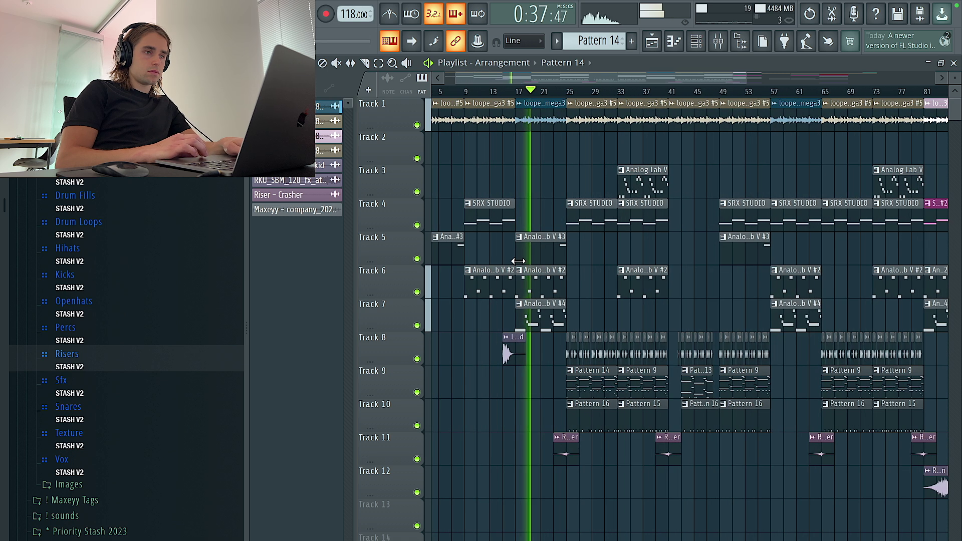
{"action": "scroll", "coordinate": [518, 261], "scroll_direction": "up", "scroll_amount": 2}
{"action": "scroll", "coordinate": [518, 261], "scroll_direction": "left", "scroll_amount": 4}
{"action": "scroll", "coordinate": [518, 261], "scroll_direction": "down", "scroll_amount": 1}
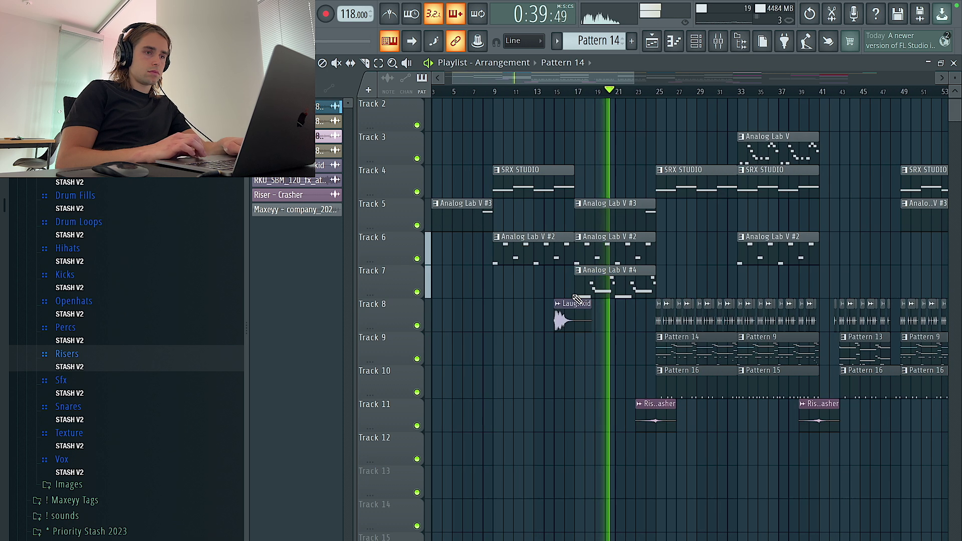
{"action": "scroll", "coordinate": [578, 299], "scroll_direction": "up", "scroll_amount": 2}
{"action": "scroll", "coordinate": [578, 299], "scroll_direction": "down", "scroll_amount": 2}
{"action": "scroll", "coordinate": [577, 299], "scroll_direction": "up", "scroll_amount": 2}
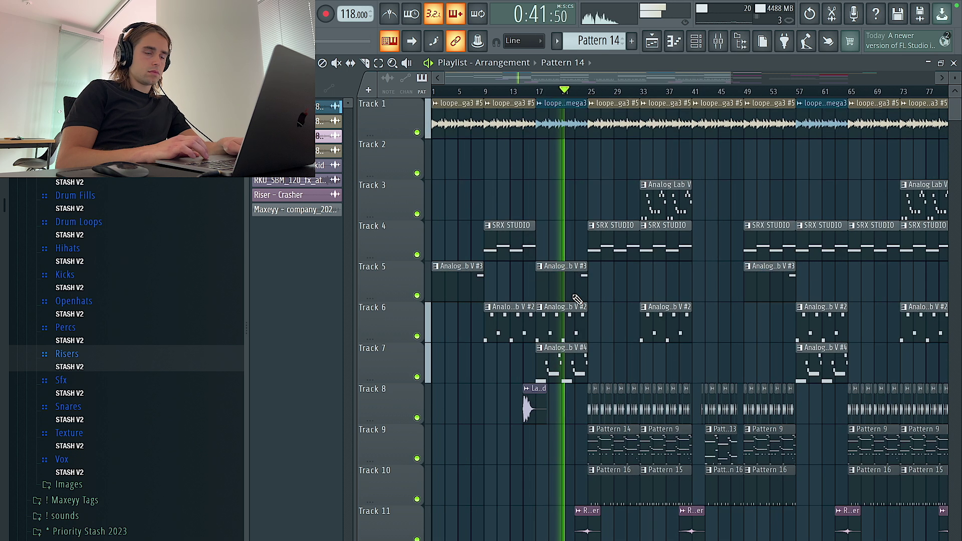
{"action": "scroll", "coordinate": [574, 284], "scroll_direction": "down", "scroll_amount": 2}
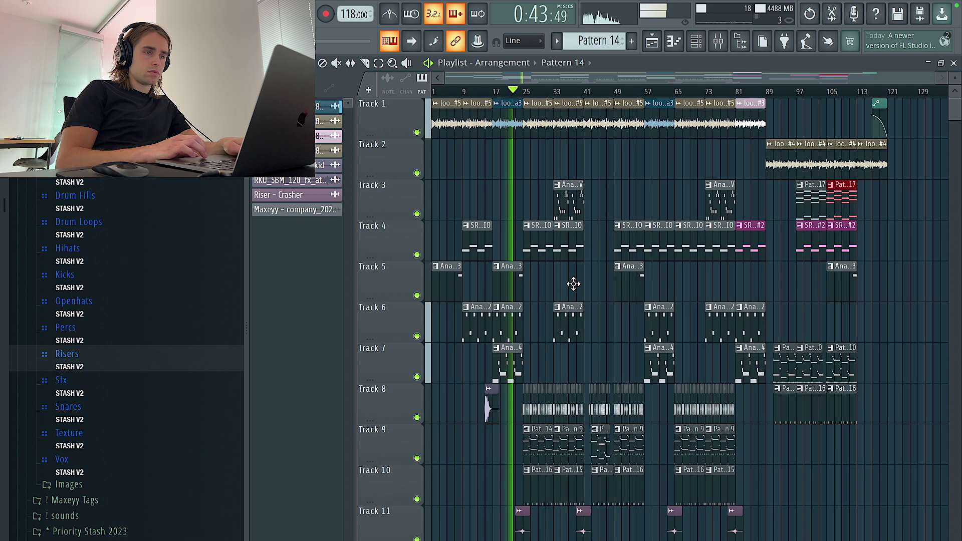
{"action": "scroll", "coordinate": [573, 284], "scroll_direction": "down", "scroll_amount": 1}
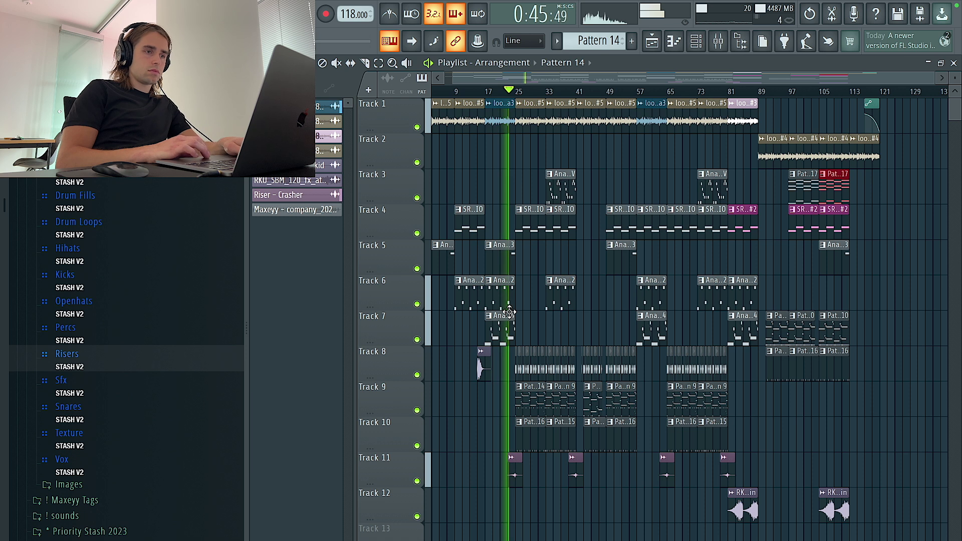
{"action": "scroll", "coordinate": [509, 313], "scroll_direction": "up", "scroll_amount": 1}
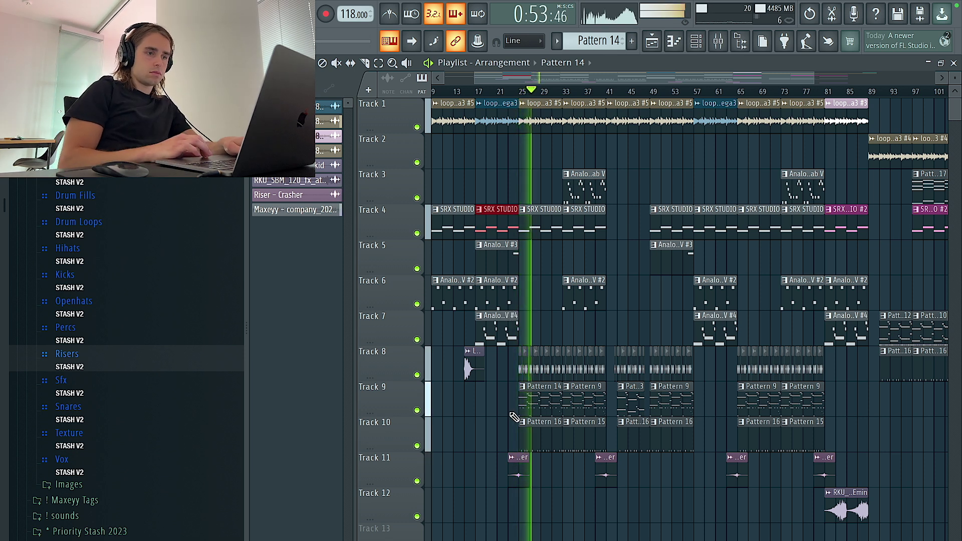
Check the channel settings of the recorded Master audio clip on Track 8
{"action": "scroll", "coordinate": [513, 417], "scroll_direction": "up", "scroll_amount": 3}
{"action": "scroll", "coordinate": [514, 417], "scroll_direction": "down", "scroll_amount": 3}
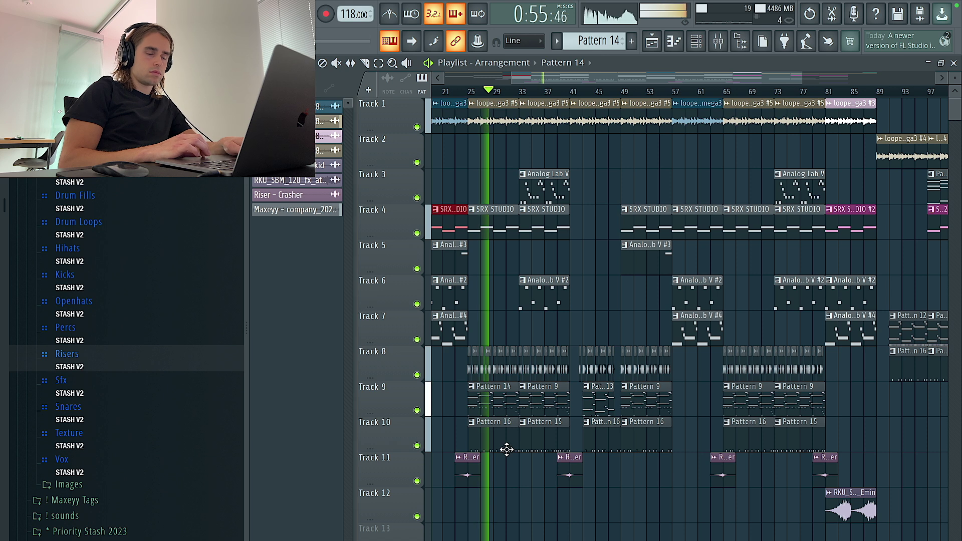
{"action": "double_click", "coordinate": [499, 372]}
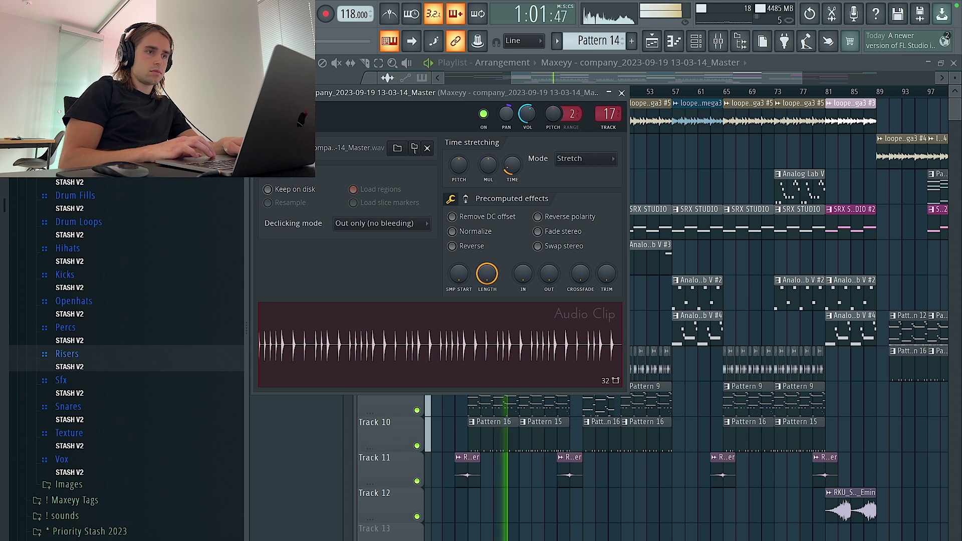
{"action": "left_click", "coordinate": [622, 93]}
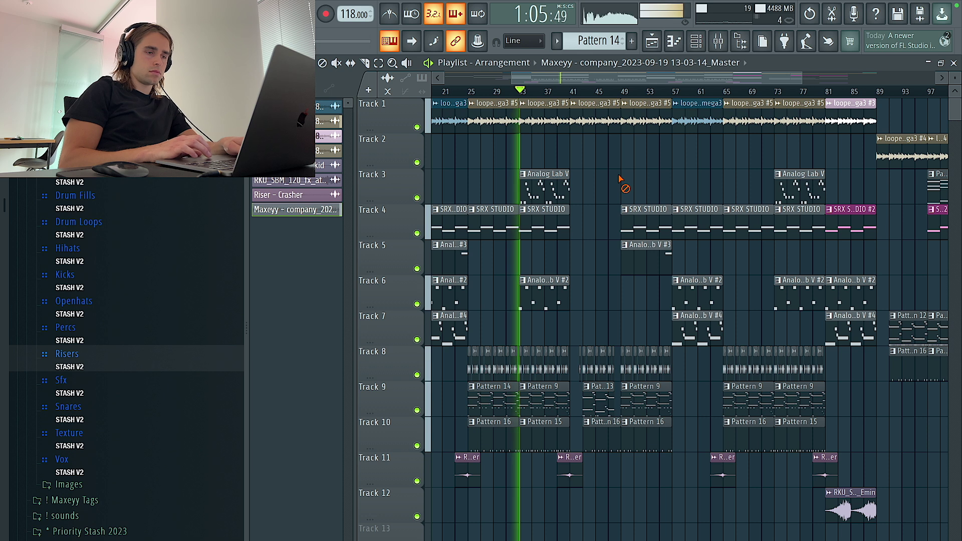
Open the Analog Lab V pattern at bar 33 on Track 3 and check its channel in the channel rack
{"action": "scroll", "coordinate": [619, 179], "scroll_direction": "up", "scroll_amount": 2}
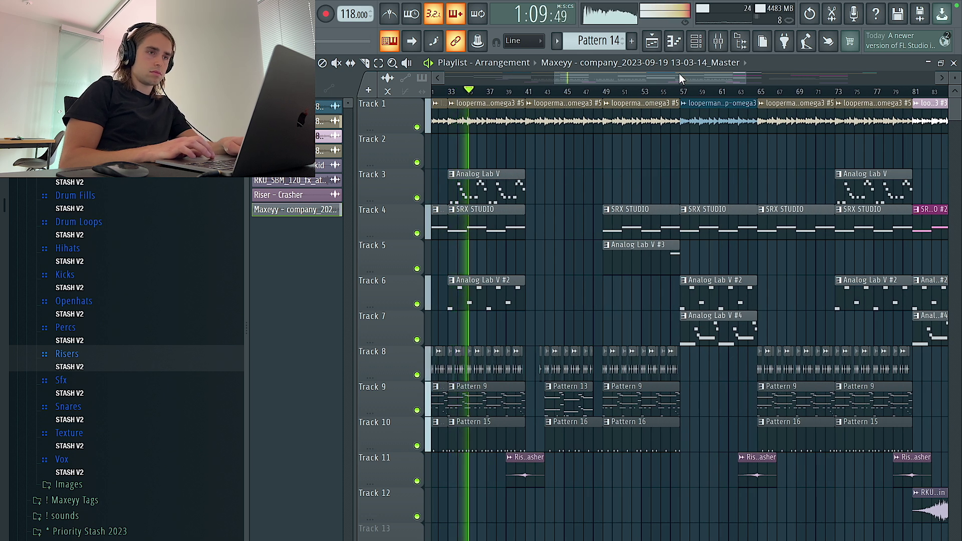
{"action": "scroll", "coordinate": [617, 186], "scroll_direction": "down", "scroll_amount": 3}
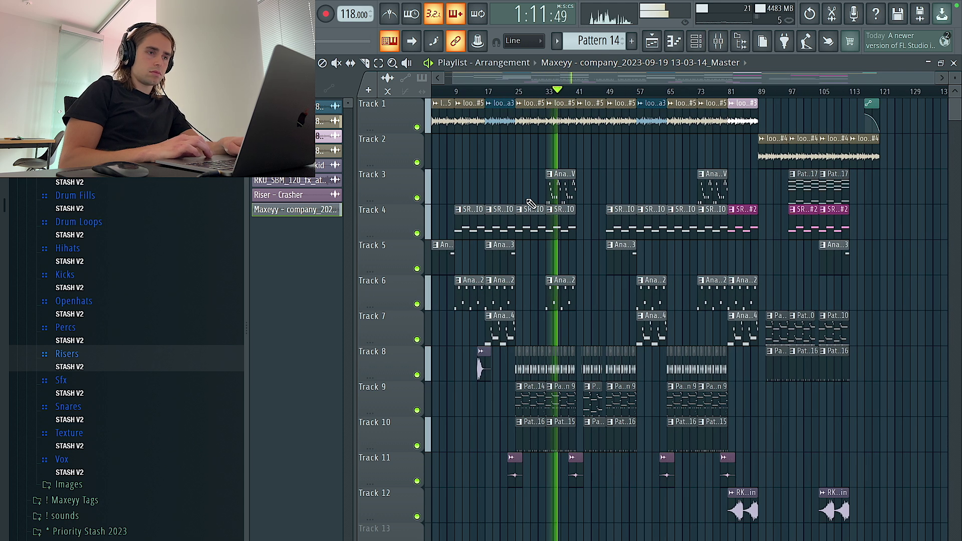
{"action": "double_click", "coordinate": [570, 186]}
{"action": "left_click", "coordinate": [694, 42]}
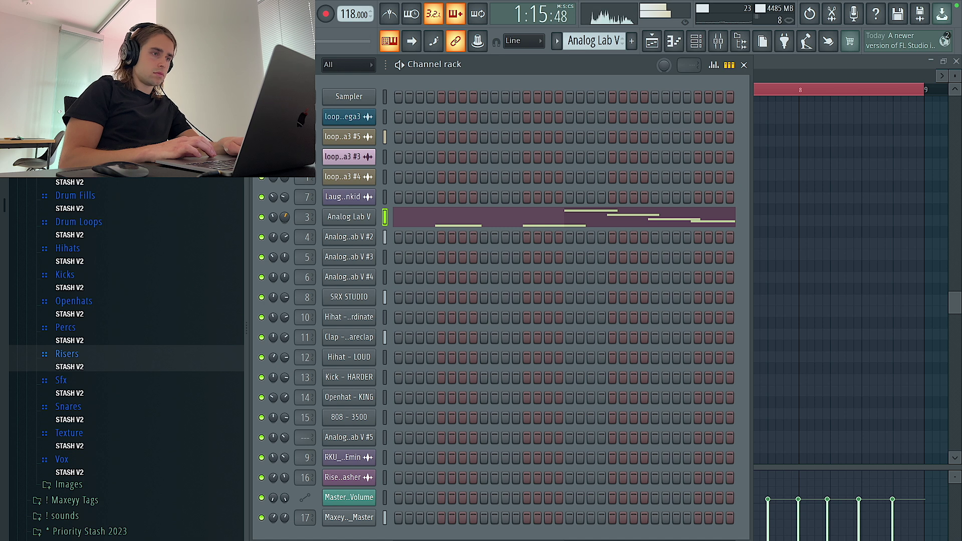
{"action": "left_click", "coordinate": [654, 45]}
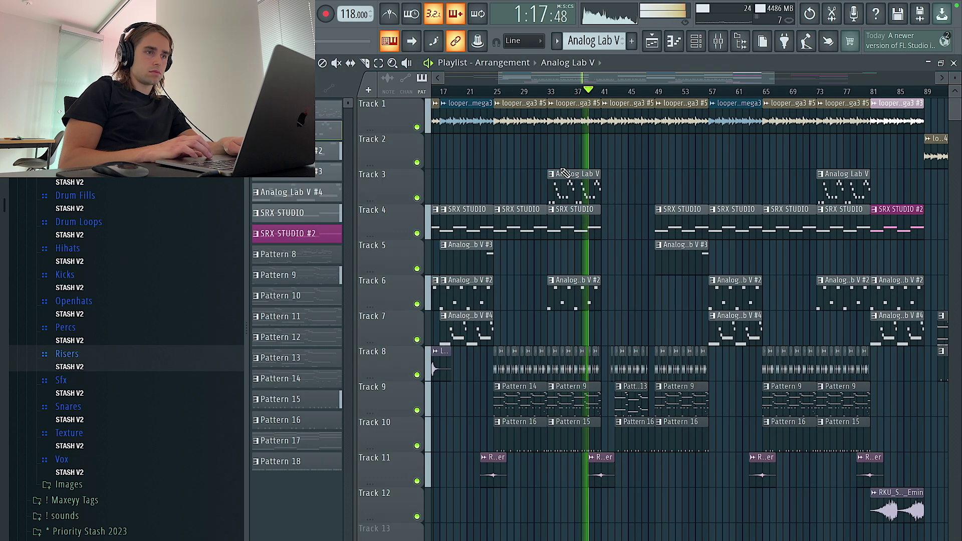
Save the project despite the Gross Beat trial warning
{"action": "key", "text": "super+s"}
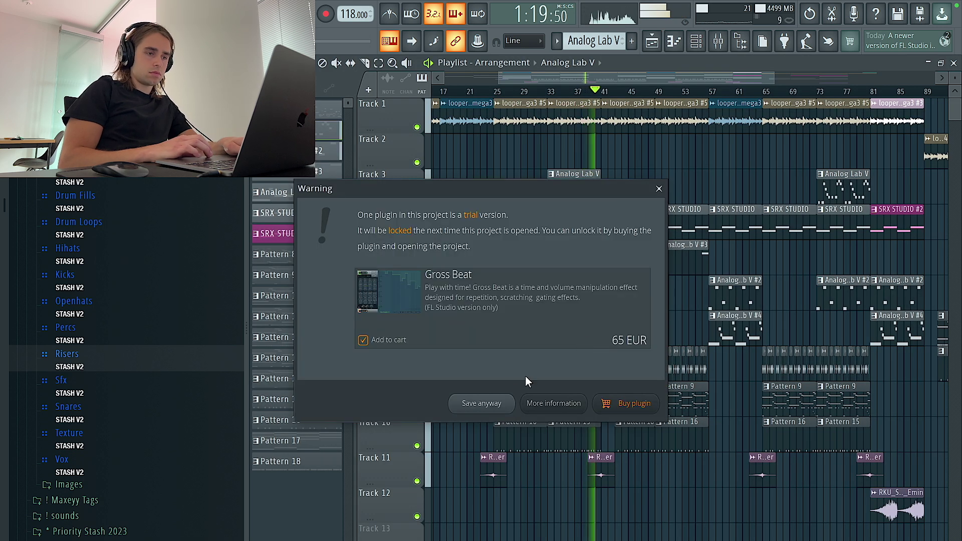
{"action": "left_click", "coordinate": [502, 405]}
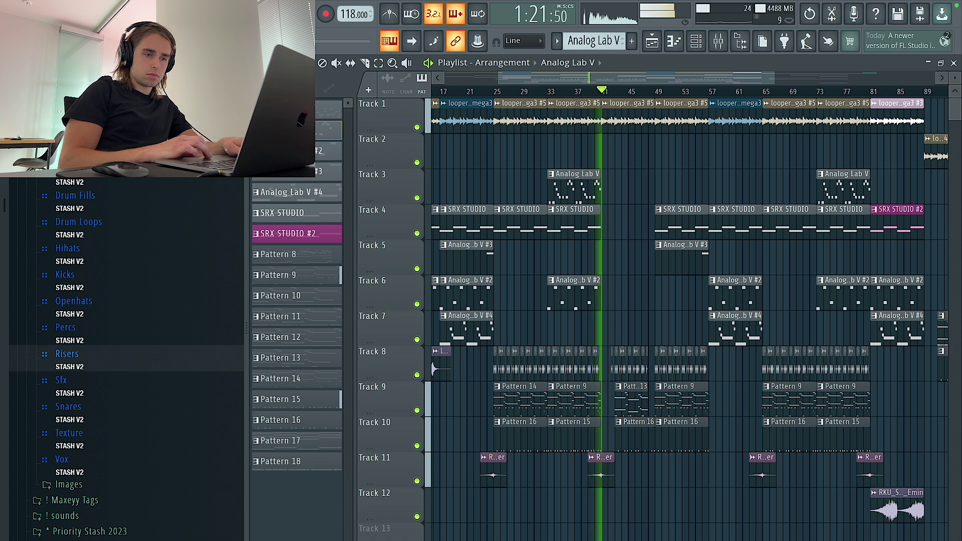
Remove the leftover hi-hat audio slice just before bar 43 on Track 8
{"action": "scroll", "coordinate": [664, 371], "scroll_direction": "up", "scroll_amount": 5}
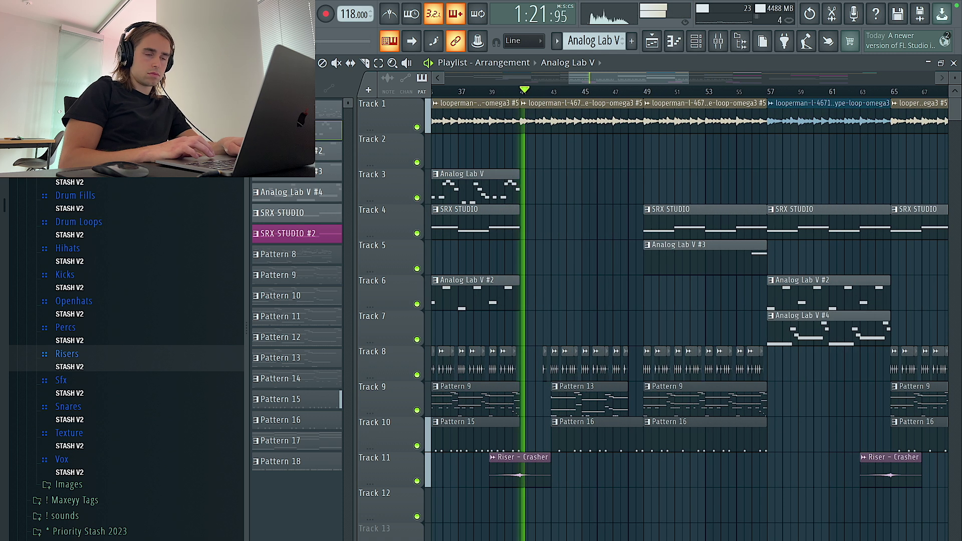
{"action": "right_click", "coordinate": [545, 371]}
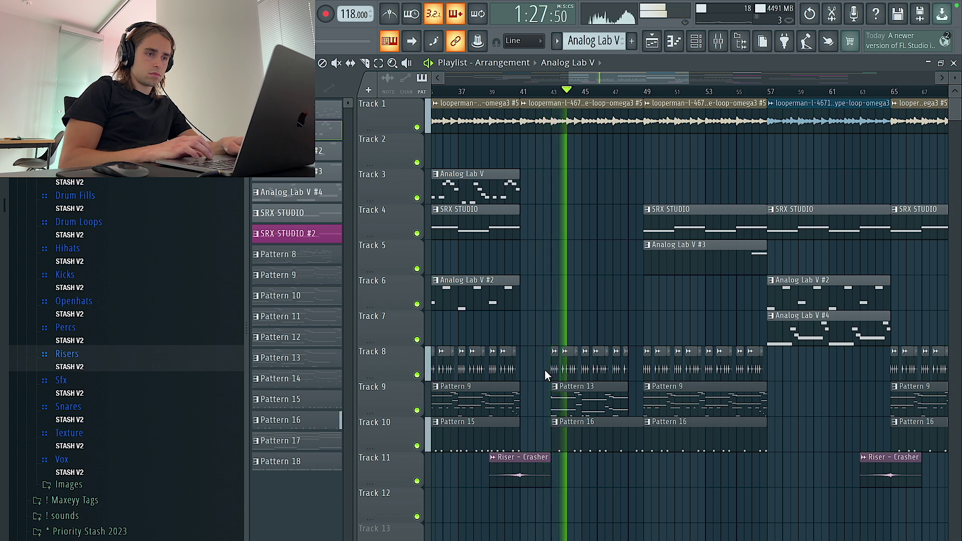
{"action": "scroll", "coordinate": [594, 378], "scroll_direction": "up", "scroll_amount": 3}
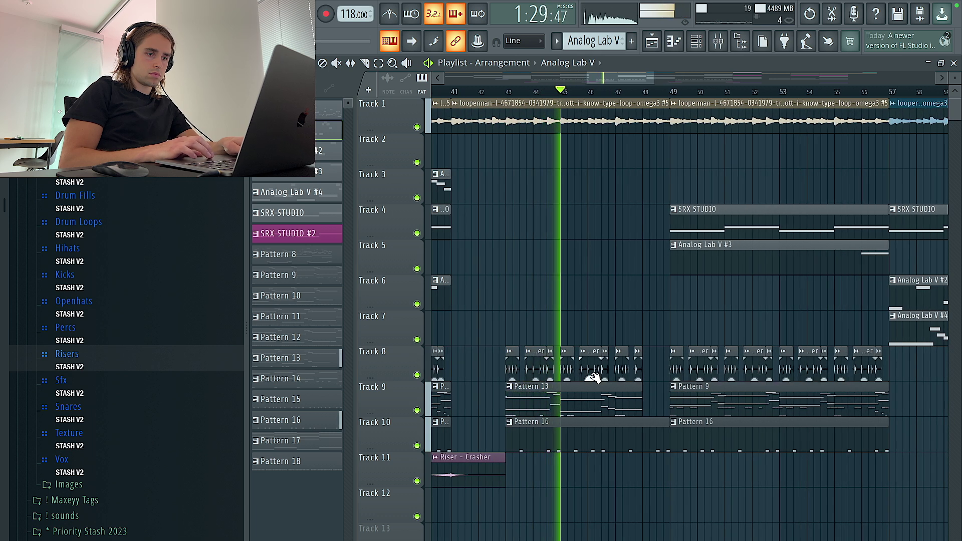
Check the channel of the recorded Master audio clip on Track 8 and slightly lower the Hihat - LOUD mixer fader
{"action": "scroll", "coordinate": [597, 380], "scroll_direction": "down", "scroll_amount": 3}
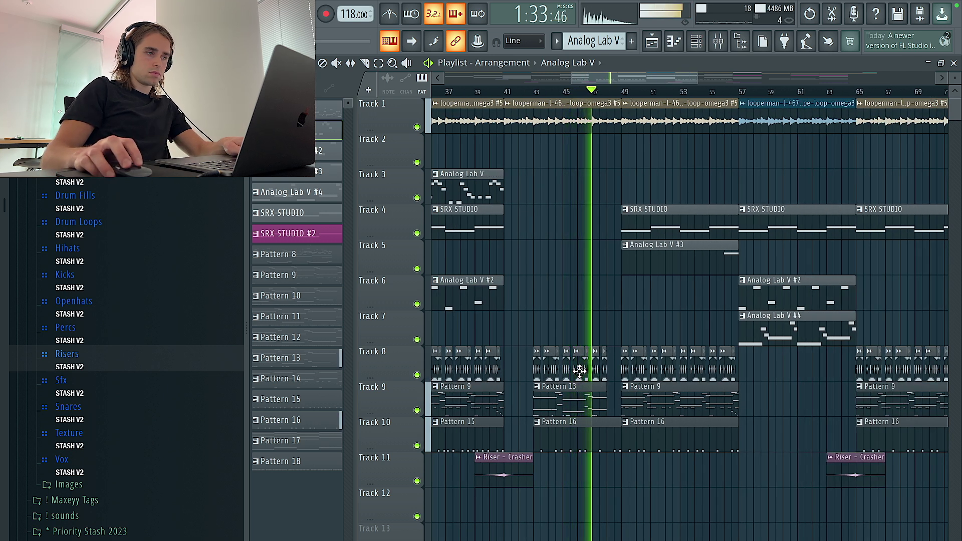
{"action": "scroll", "coordinate": [580, 373], "scroll_direction": "down", "scroll_amount": 2}
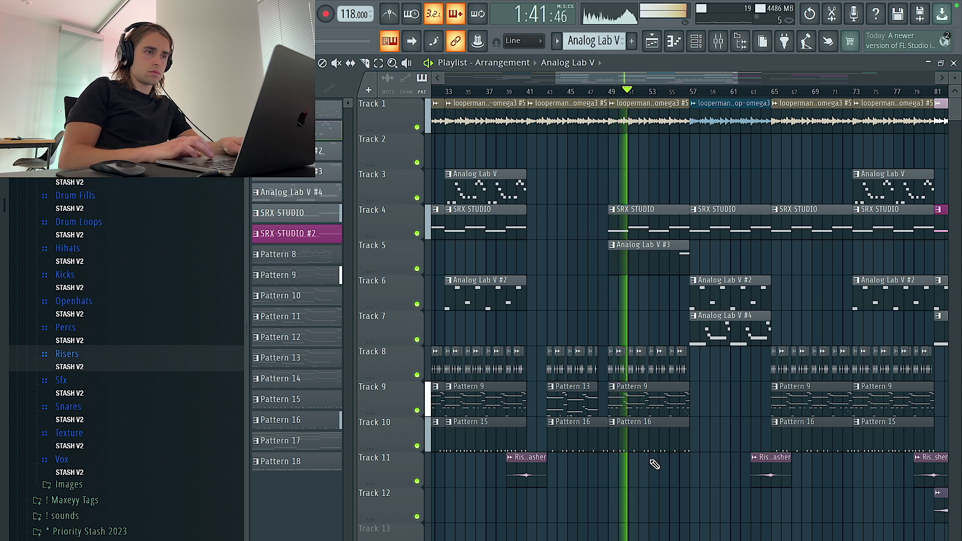
{"action": "double_click", "coordinate": [634, 368]}
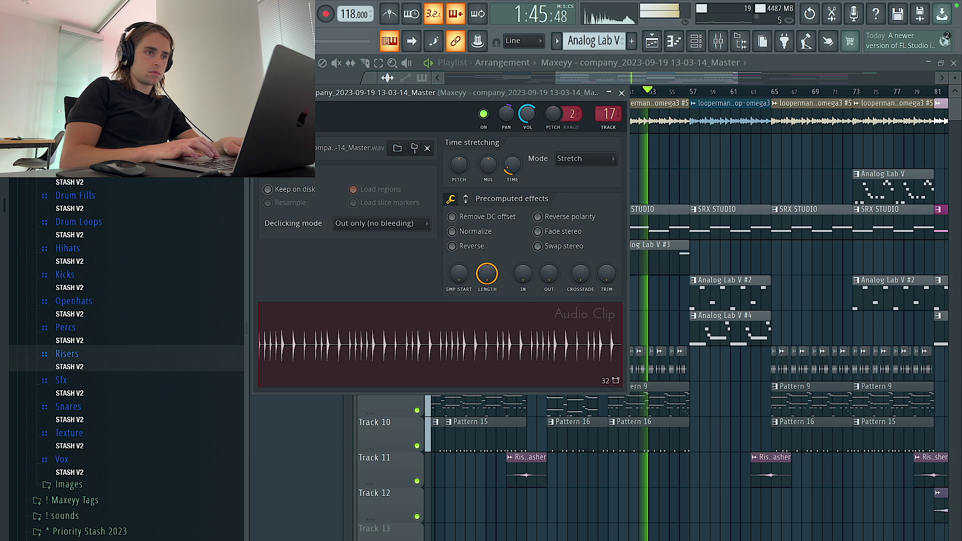
{"action": "left_click", "coordinate": [719, 42]}
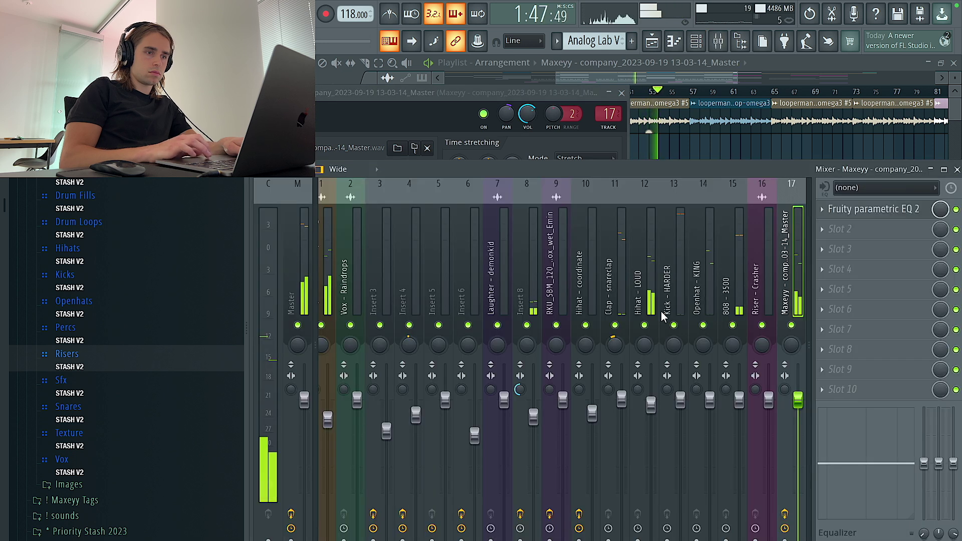
{"action": "left_click_drag", "start_coordinate": [651, 403], "coordinate": [652, 416]}
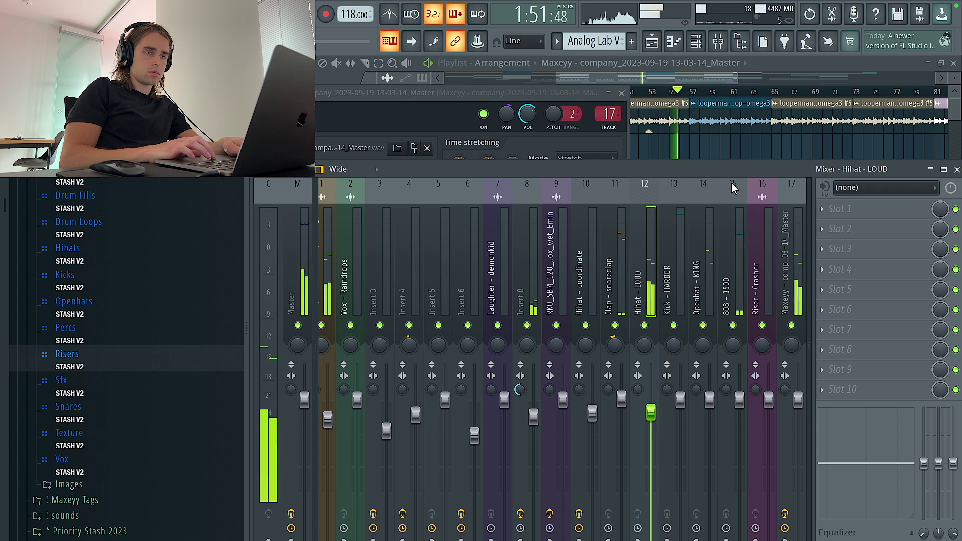
{"action": "right_click", "coordinate": [735, 146]}
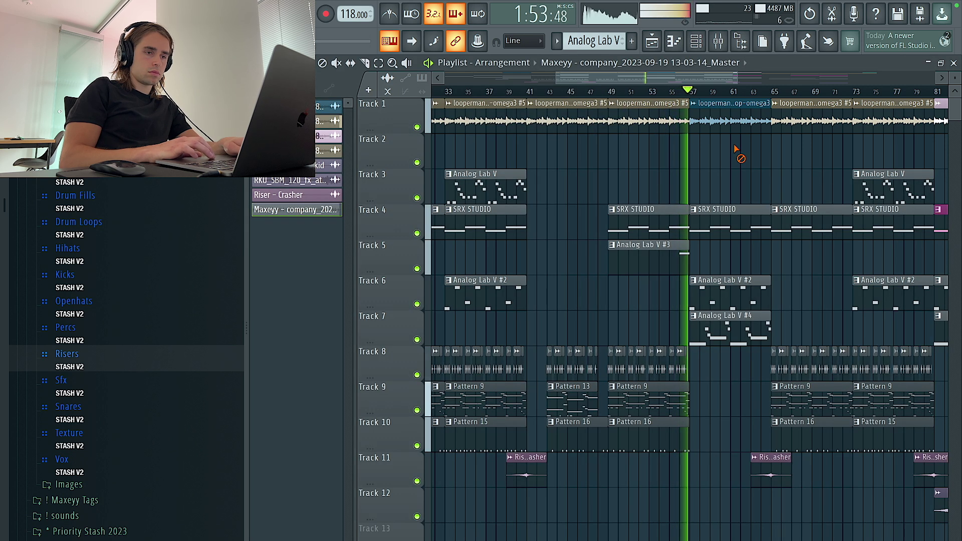
Save the project despite the Gross Beat trial warning
{"action": "scroll", "coordinate": [736, 149], "scroll_direction": "right", "scroll_amount": 4}
{"action": "scroll", "coordinate": [737, 149], "scroll_direction": "down", "scroll_amount": 3}
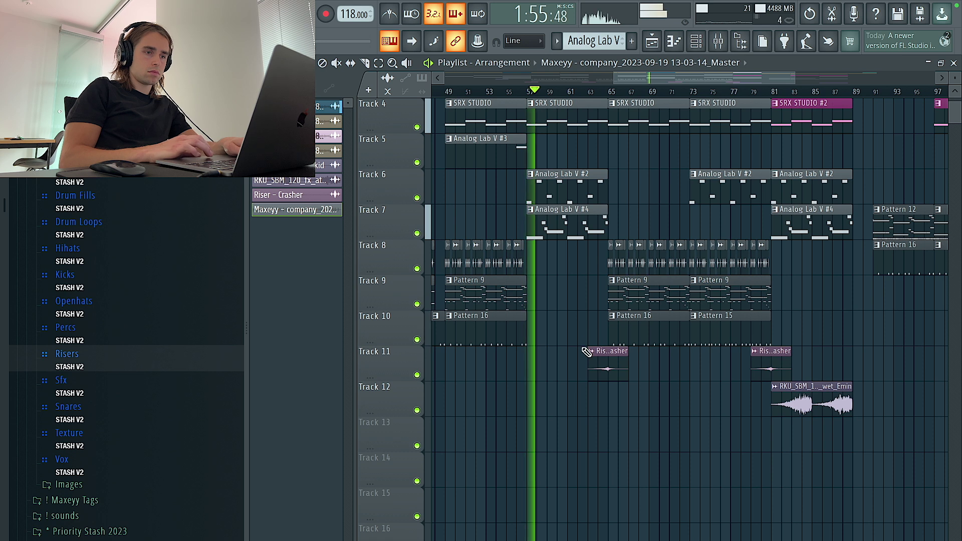
{"action": "scroll", "coordinate": [586, 352], "scroll_direction": "down", "scroll_amount": 2}
{"action": "scroll", "coordinate": [515, 412], "scroll_direction": "up", "scroll_amount": 3}
{"action": "scroll", "coordinate": [516, 412], "scroll_direction": "right", "scroll_amount": 1}
{"action": "scroll", "coordinate": [514, 411], "scroll_direction": "down", "scroll_amount": 3}
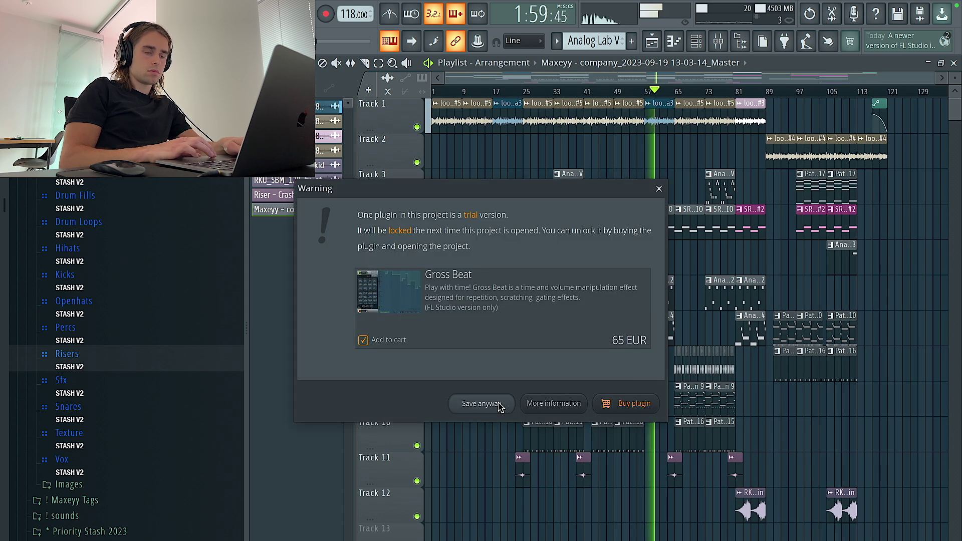
{"action": "left_click", "coordinate": [486, 402]}
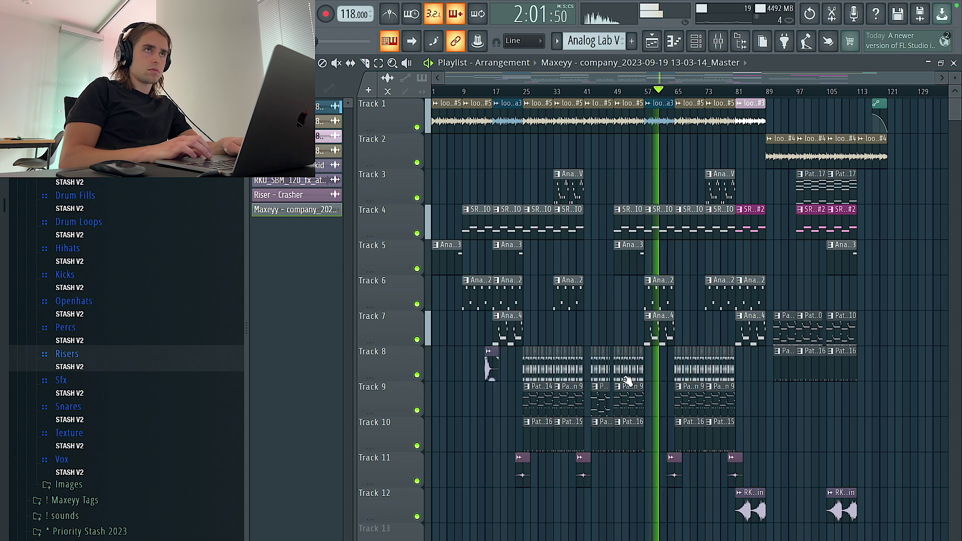
{"action": "scroll", "coordinate": [613, 514], "scroll_direction": "up", "scroll_amount": 3}
{"action": "scroll", "coordinate": [613, 513], "scroll_direction": "down", "scroll_amount": 3}
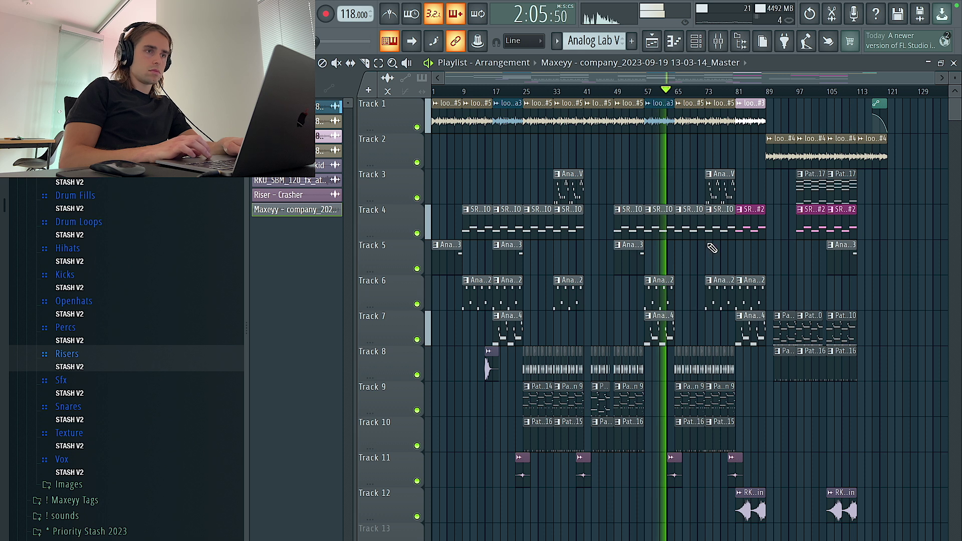
{"action": "scroll", "coordinate": [712, 322], "scroll_direction": "up", "scroll_amount": 3}
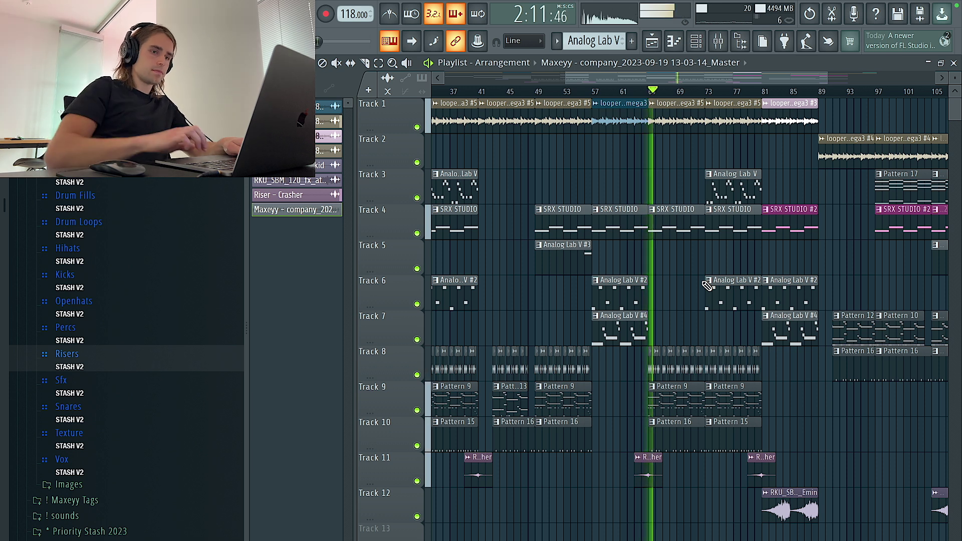
{"action": "scroll", "coordinate": [666, 404], "scroll_direction": "up", "scroll_amount": 4}
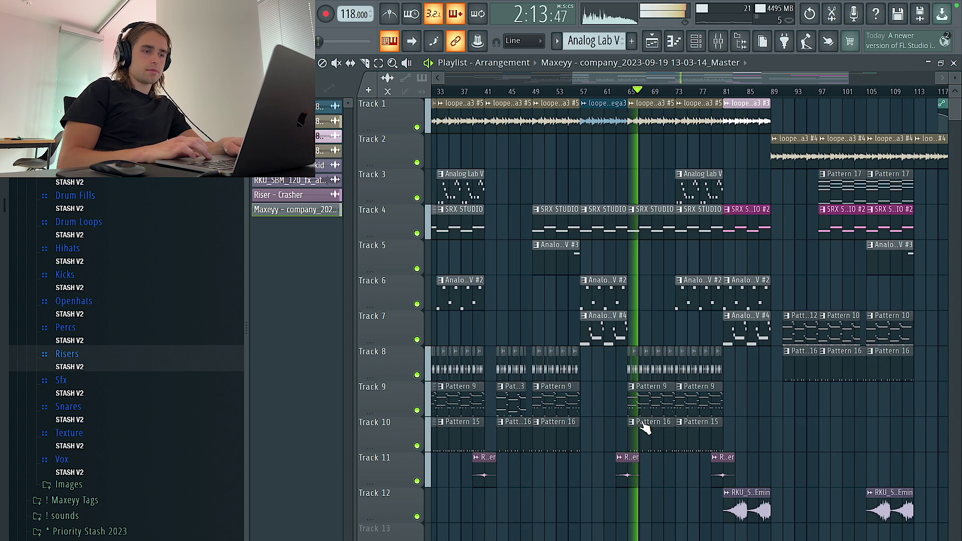
{"action": "scroll", "coordinate": [645, 428], "scroll_direction": "up", "scroll_amount": 3}
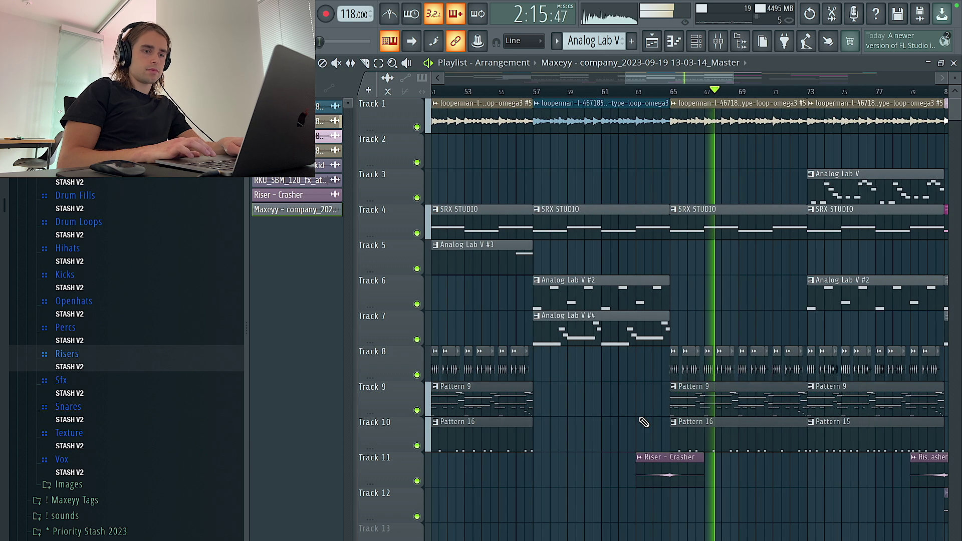
{"action": "left_click", "coordinate": [366, 63]}
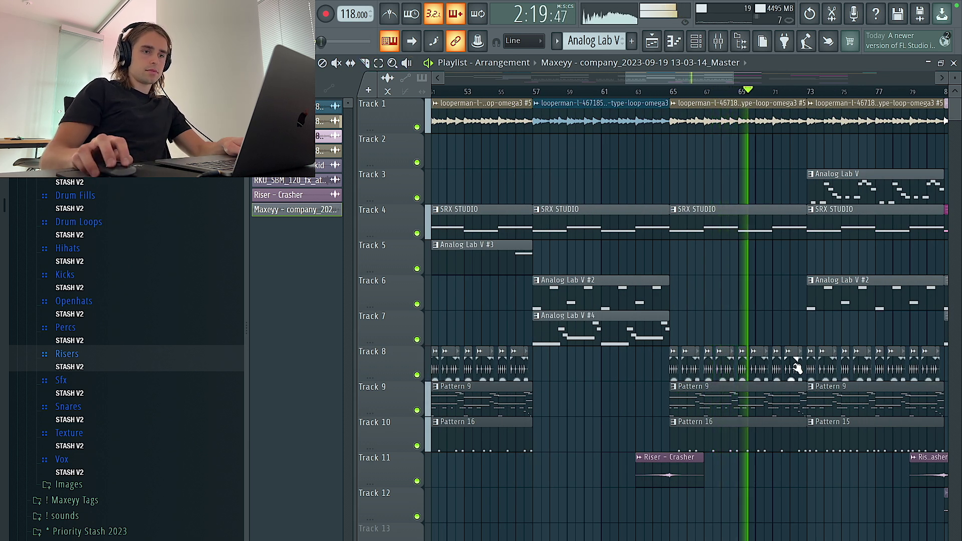
Fine-tune the mixer levels of Hihat - LOUD and the recorded Master audio track, bringing the recorded track down slightly
{"action": "key", "text": "F9"}
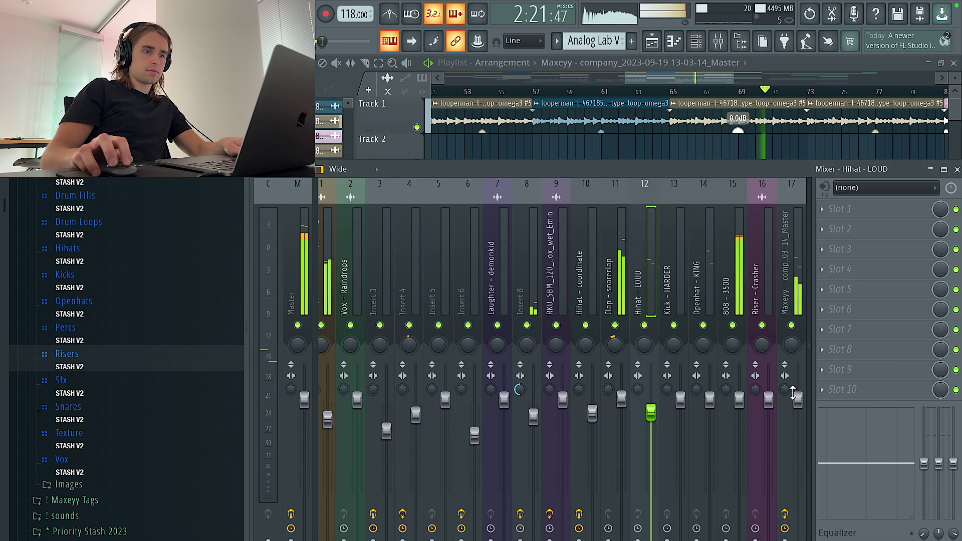
{"action": "left_click_drag", "start_coordinate": [651, 412], "coordinate": [667, 351]}
{"action": "left_click", "coordinate": [651, 418]}
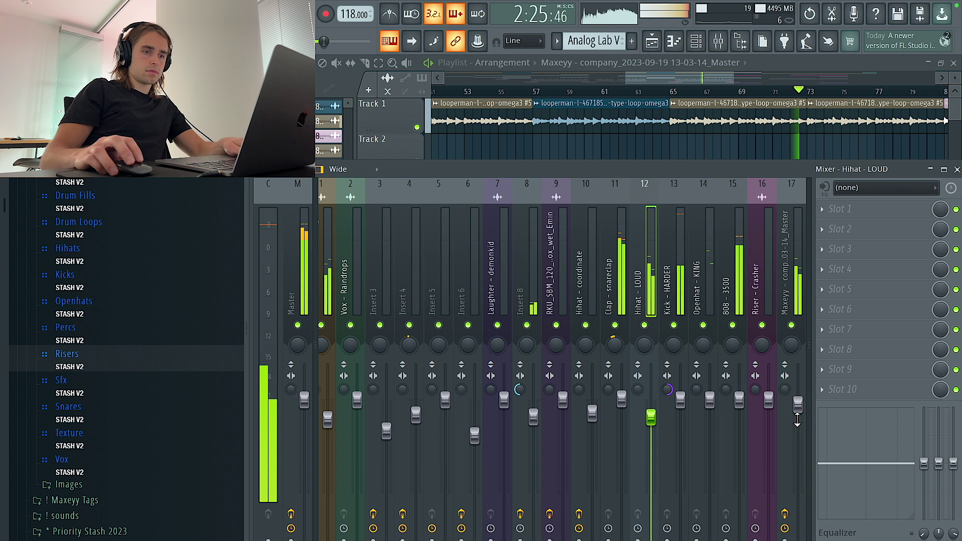
{"action": "left_click", "coordinate": [798, 407]}
{"action": "scroll", "coordinate": [712, 396], "scroll_direction": "up", "scroll_amount": 1}
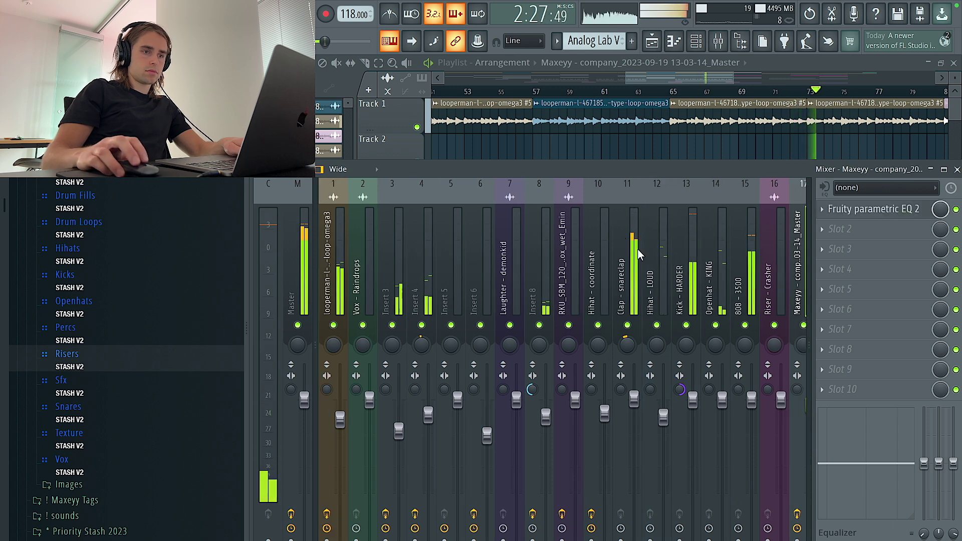
{"action": "left_click_drag", "start_coordinate": [660, 417], "coordinate": [660, 412]}
{"action": "key", "text": "F9"}
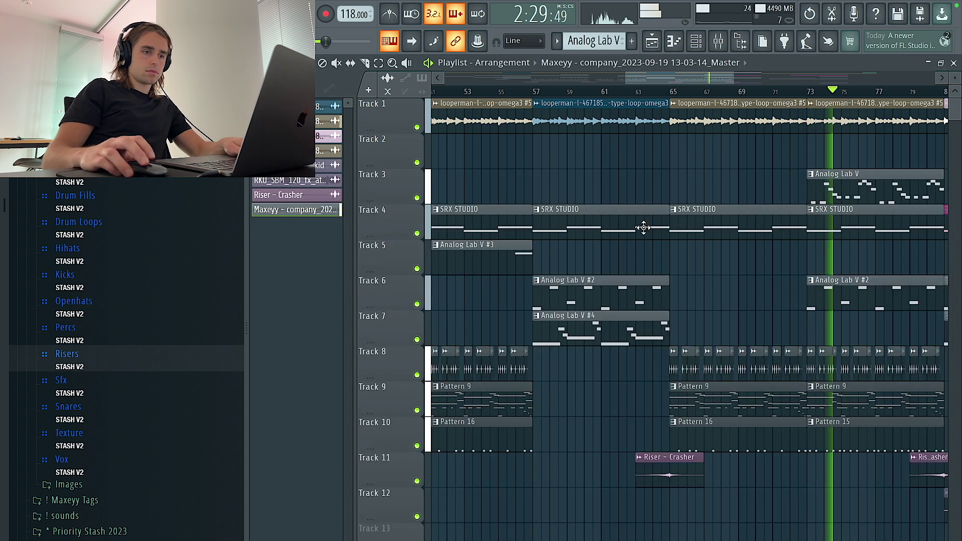
Open the Hihat - LOUD notes of Pattern 9 on Track 9 in the piano roll
{"action": "left_click", "coordinate": [793, 406]}
{"action": "double_click", "coordinate": [797, 409]}
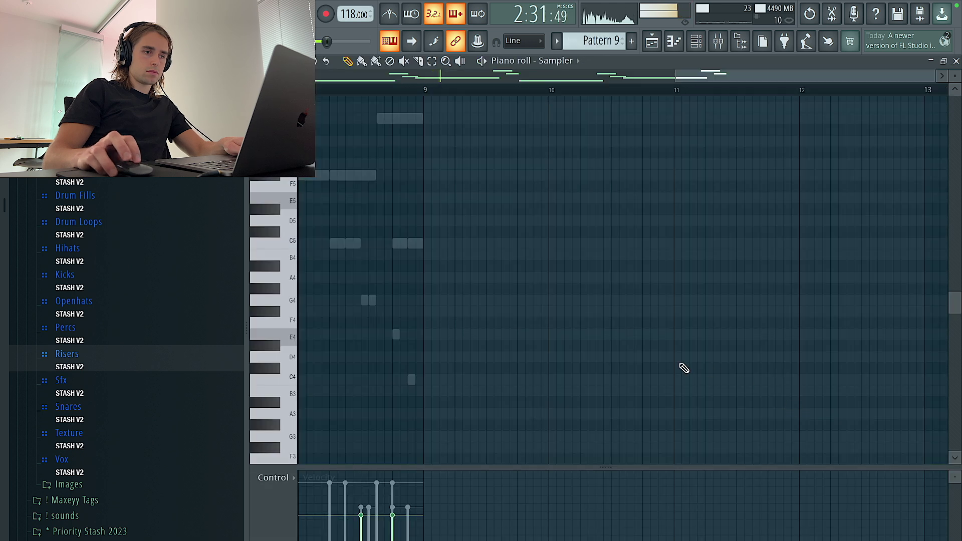
{"action": "right_click", "coordinate": [614, 303]}
Try to delete the low G4, E4 and C4 hi-hat notes near the end of bar 8
{"action": "left_click_drag", "start_coordinate": [666, 393], "coordinate": [571, 259]}
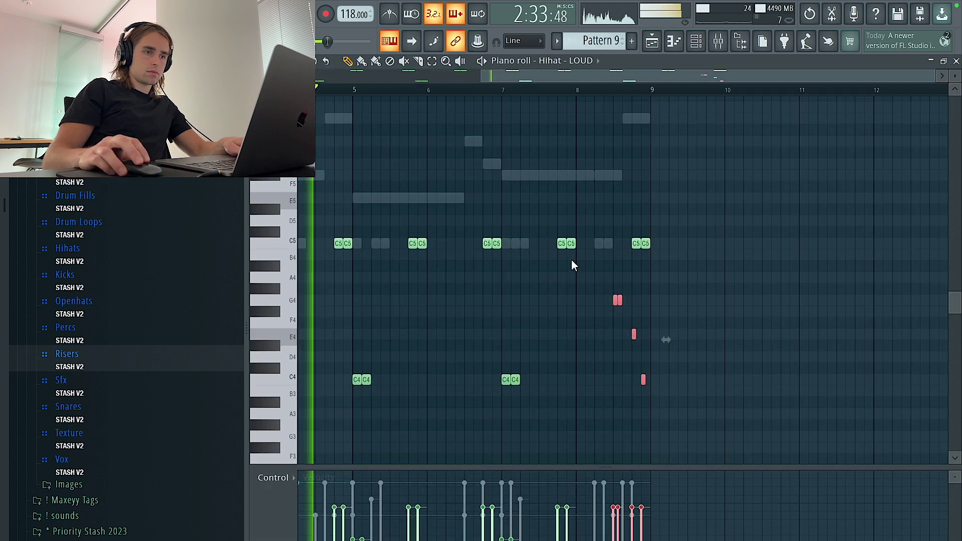
{"action": "key", "text": "Delete"}
{"action": "key", "text": "ctrl+z"}
{"action": "right_click", "coordinate": [617, 301]}
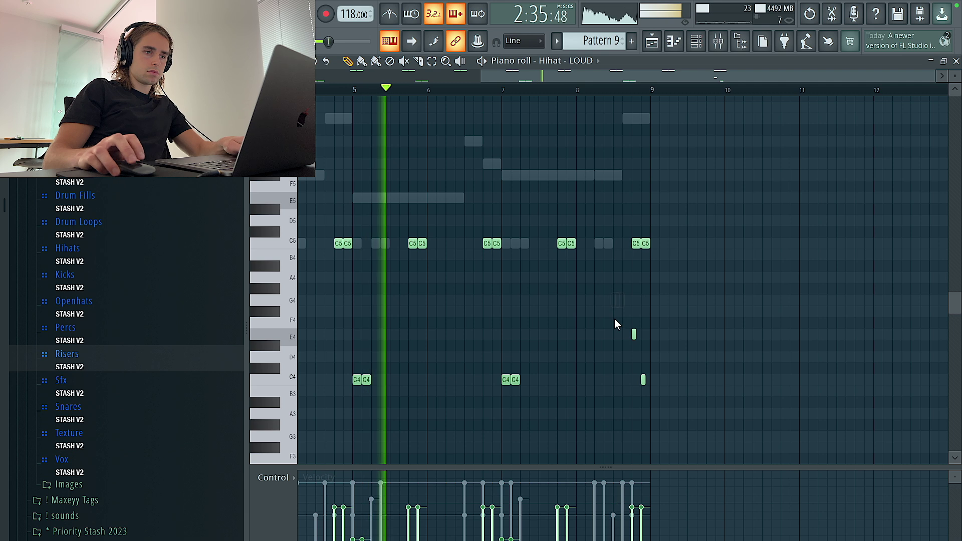
{"action": "left_click_drag", "start_coordinate": [660, 392], "coordinate": [611, 339]}
{"action": "left_click", "coordinate": [622, 373], "text": "ctrl"}
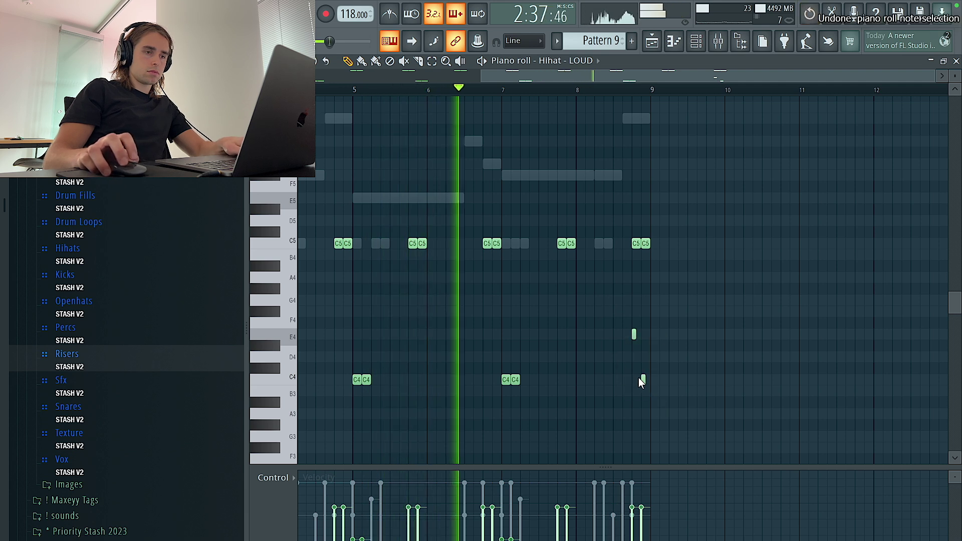
{"action": "key", "text": "ctrl+z"}
Delete the single C4 hi-hat note at the very end of bar 8 in Pattern 9
{"action": "right_click", "coordinate": [643, 380]}
{"action": "scroll", "coordinate": [634, 358], "scroll_direction": "up", "scroll_amount": 2}
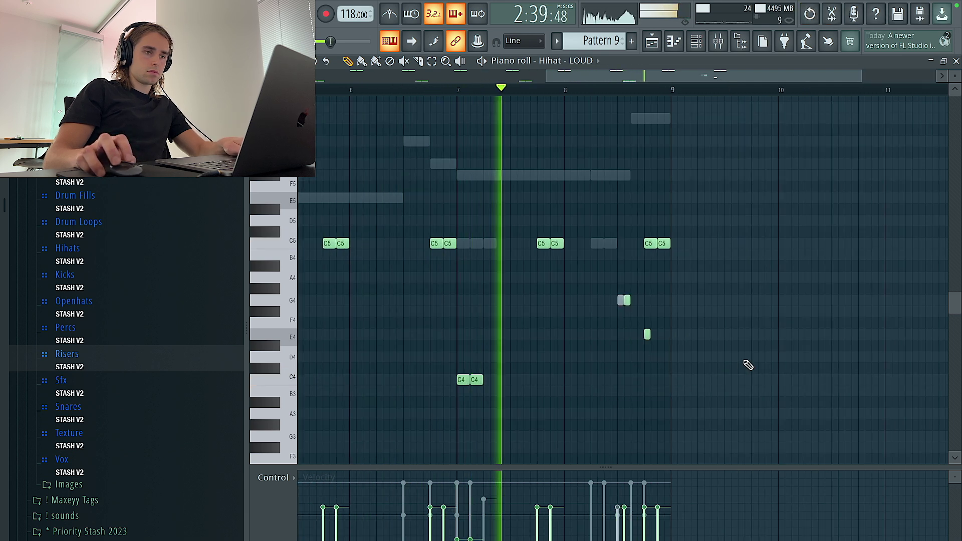
{"action": "right_click", "coordinate": [620, 303]}
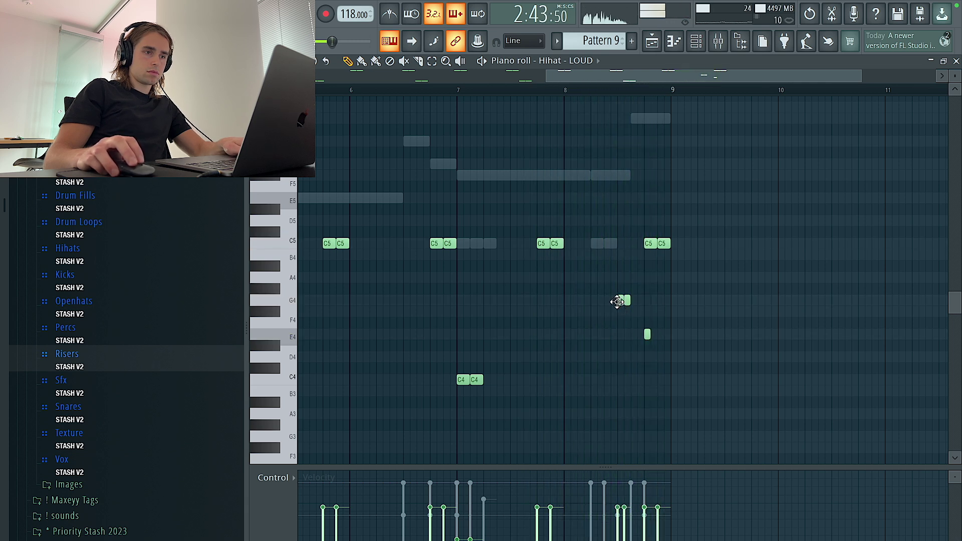
Return to the playlist and save the project anyway
{"action": "left_click", "coordinate": [652, 42]}
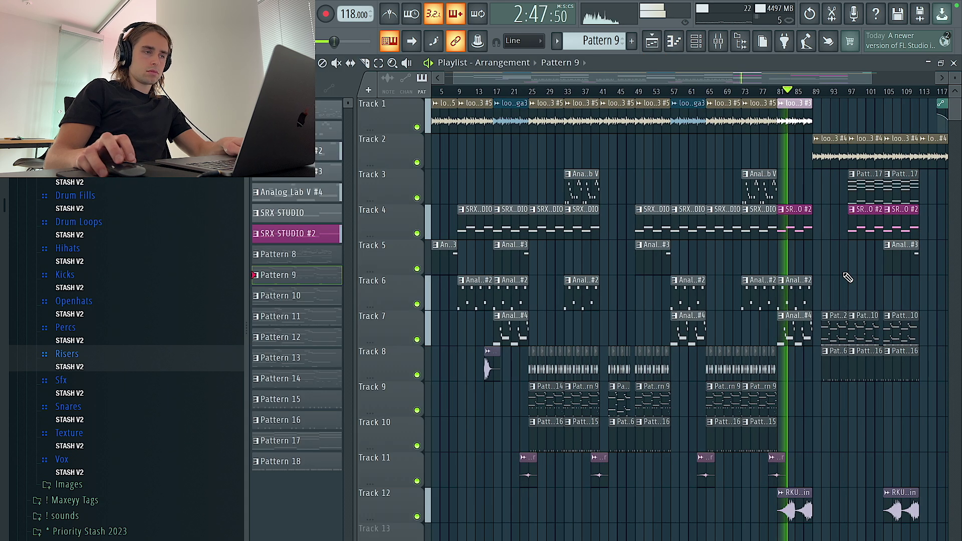
{"action": "key", "text": "ctrl+s"}
{"action": "left_click", "coordinate": [483, 404]}
Trim the end of the Pattern 12 clip on Track 7 to about half a bar before bar 97
{"action": "scroll", "coordinate": [944, 418], "scroll_direction": "down", "scroll_amount": 2}
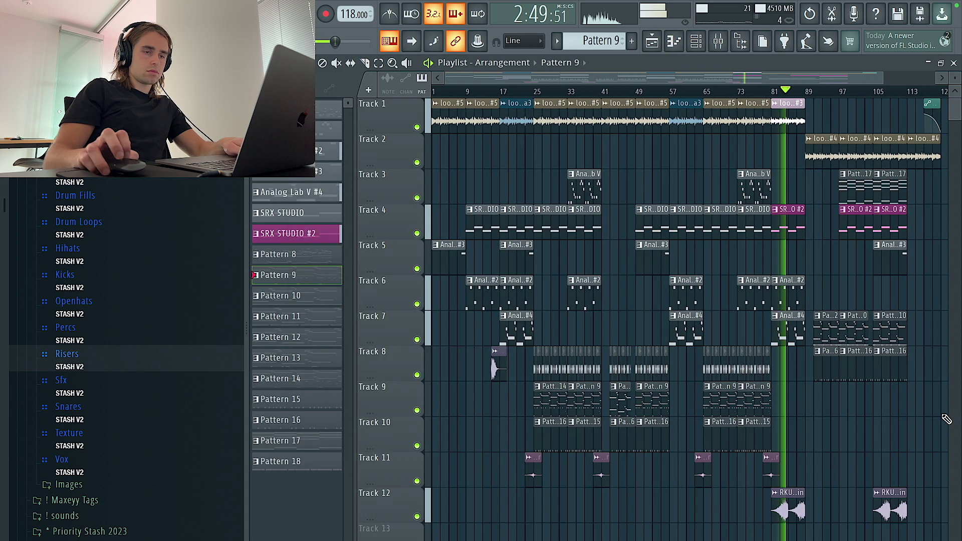
{"action": "scroll", "coordinate": [742, 92], "scroll_direction": "up", "scroll_amount": 2}
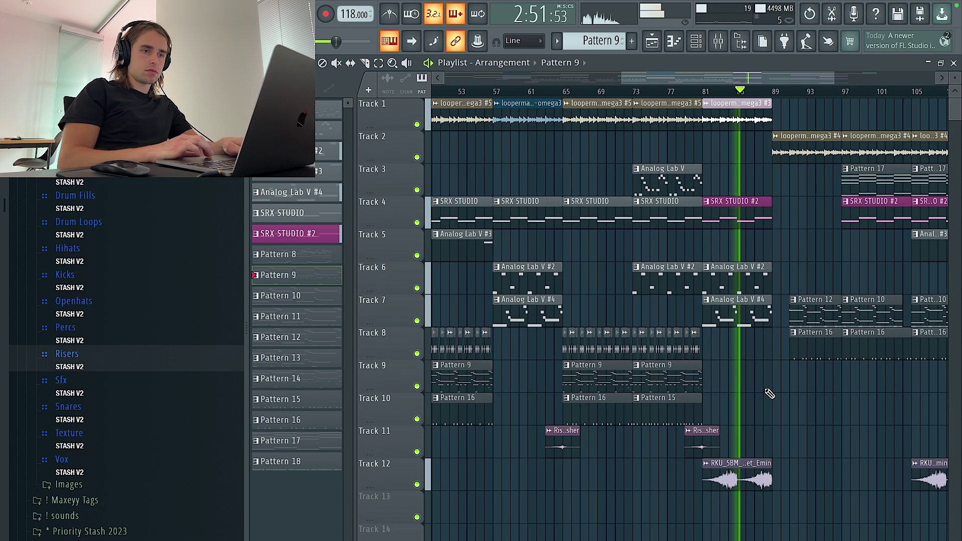
{"action": "scroll", "coordinate": [770, 394], "scroll_direction": "down", "scroll_amount": 4}
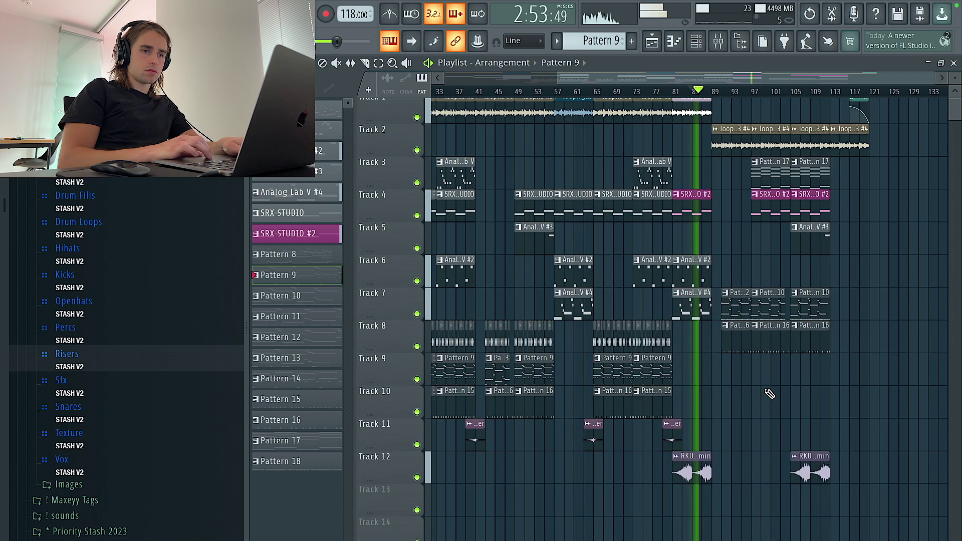
{"action": "scroll", "coordinate": [770, 394], "scroll_direction": "down", "scroll_amount": 3}
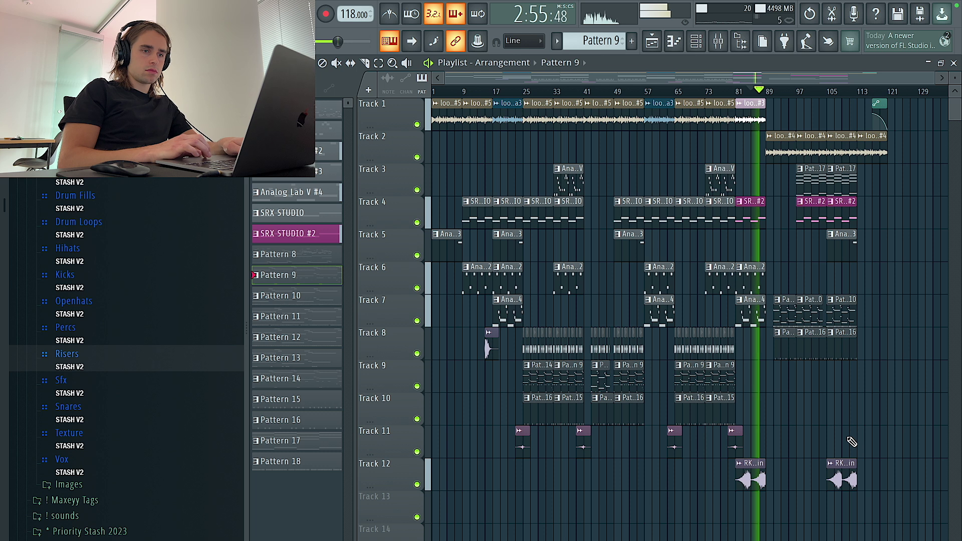
{"action": "scroll", "coordinate": [827, 428], "scroll_direction": "up", "scroll_amount": 3}
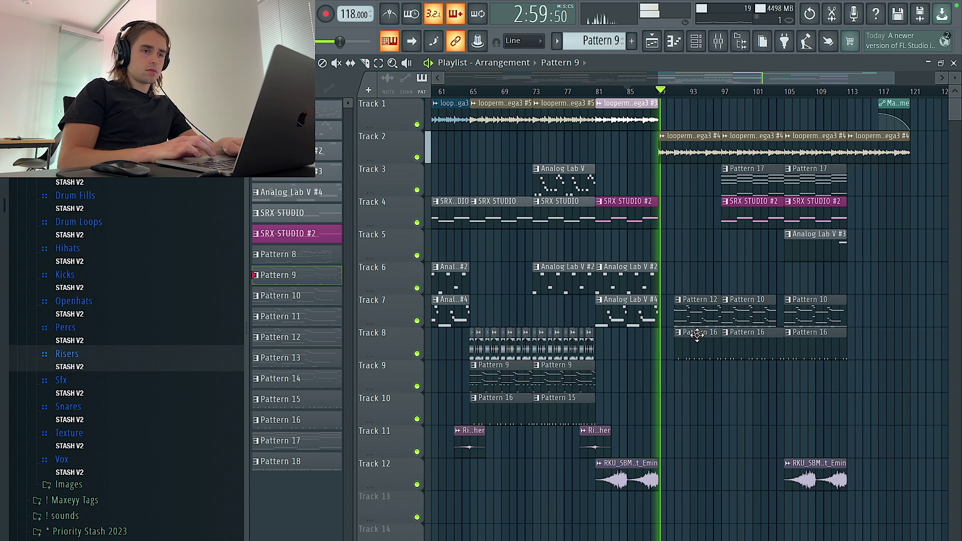
{"action": "scroll", "coordinate": [686, 426], "scroll_direction": "up", "scroll_amount": 4}
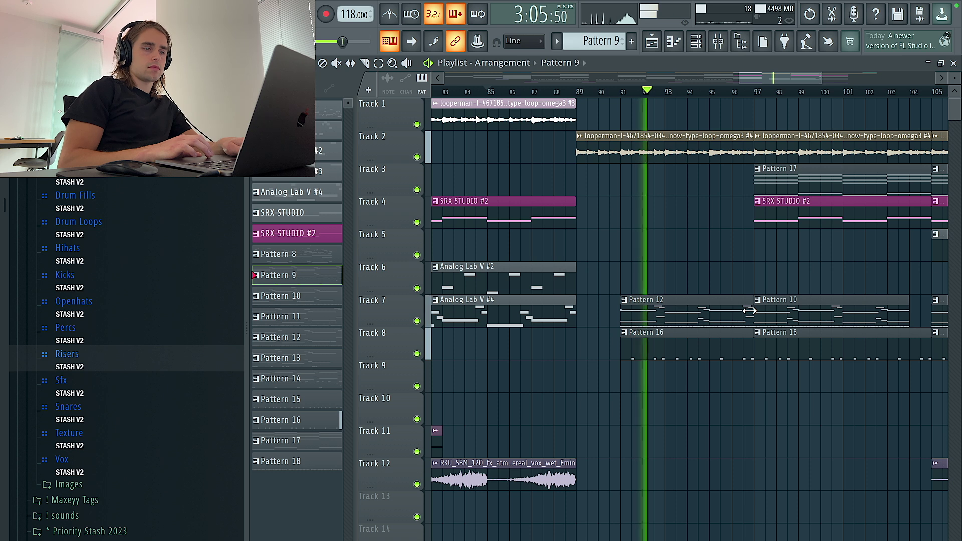
{"action": "left_click_drag", "start_coordinate": [749, 311], "coordinate": [740, 313]}
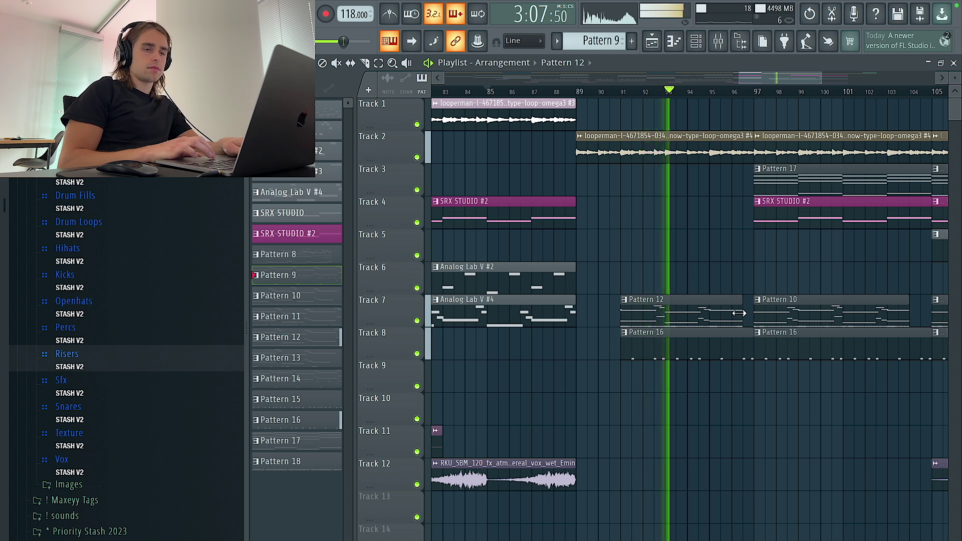
{"action": "scroll", "coordinate": [739, 313], "scroll_direction": "down", "scroll_amount": 2}
{"action": "scroll", "coordinate": [740, 312], "scroll_direction": "down", "scroll_amount": 2}
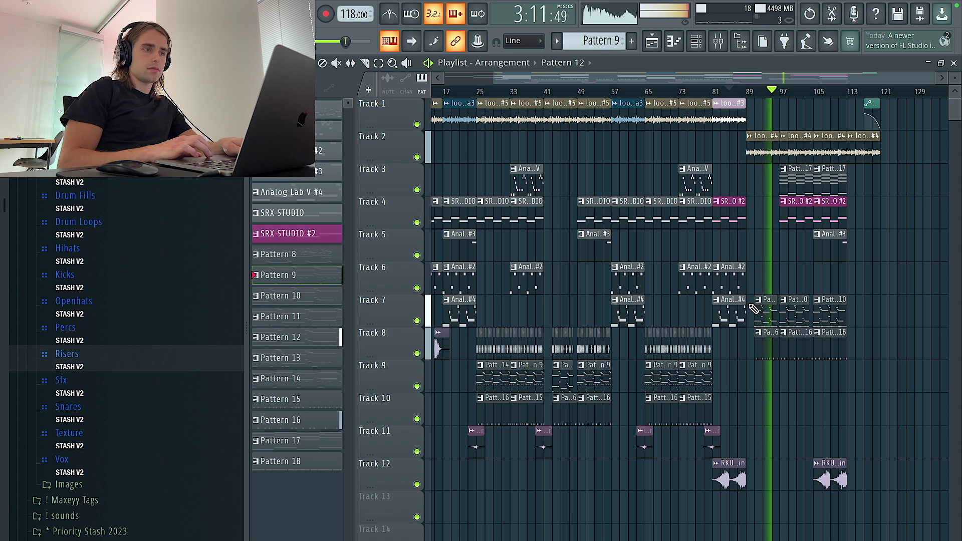
{"action": "scroll", "coordinate": [751, 332], "scroll_direction": "up", "scroll_amount": 2}
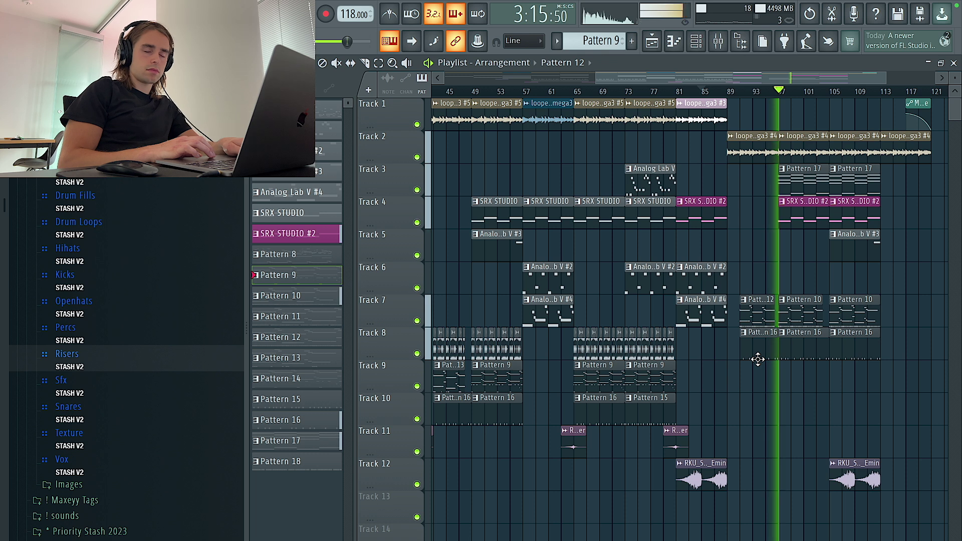
{"action": "scroll", "coordinate": [792, 371], "scroll_direction": "right", "scroll_amount": 3}
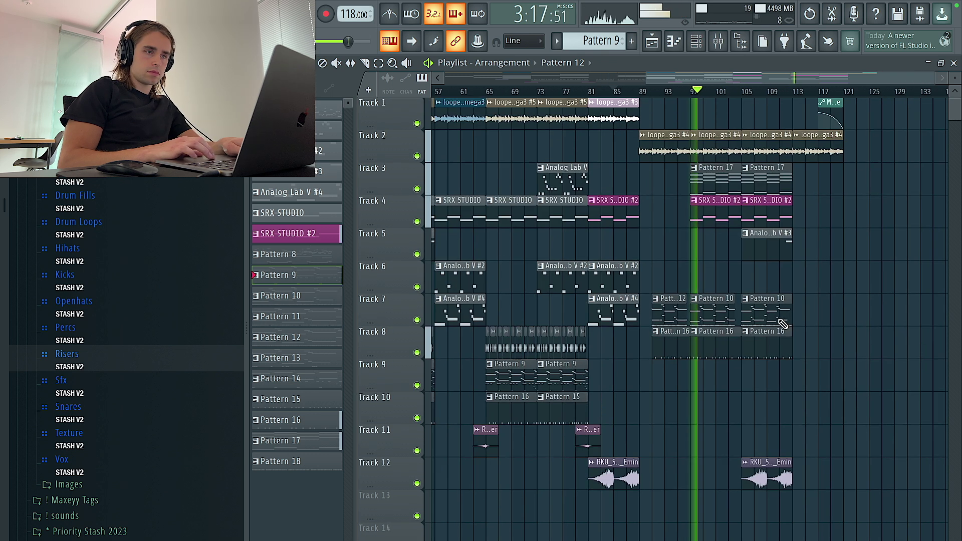
Select Pattern 17 from Track 3 and inspect its channels in the channel rack and the mixer levels during playback
{"action": "left_click", "coordinate": [725, 183]}
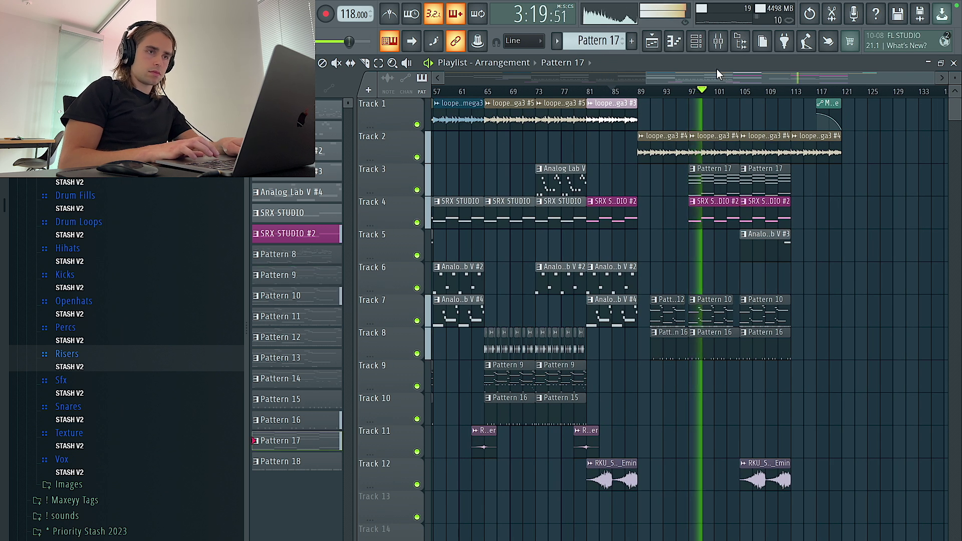
{"action": "left_click", "coordinate": [696, 42]}
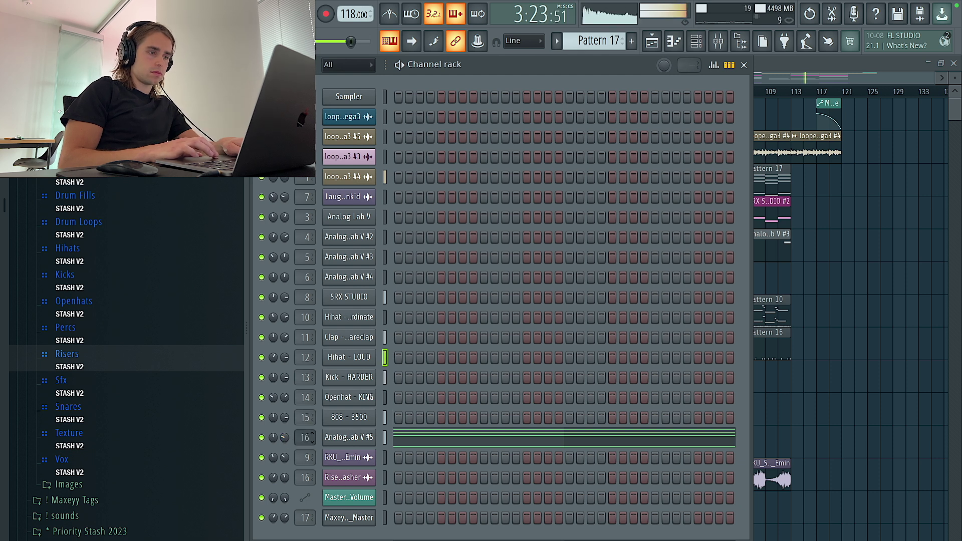
{"action": "left_click", "coordinate": [718, 41]}
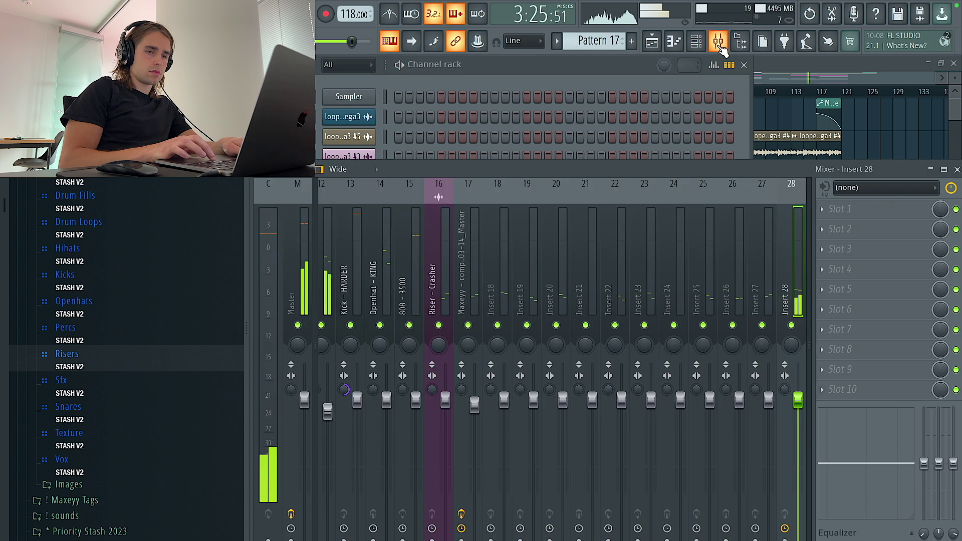
{"action": "left_click", "coordinate": [890, 125]}
Review the whole arrangement in the playlist during playback and save the project anyway with the trial Gross Beat plugin
{"action": "scroll", "coordinate": [866, 249], "scroll_direction": "down", "scroll_amount": 4}
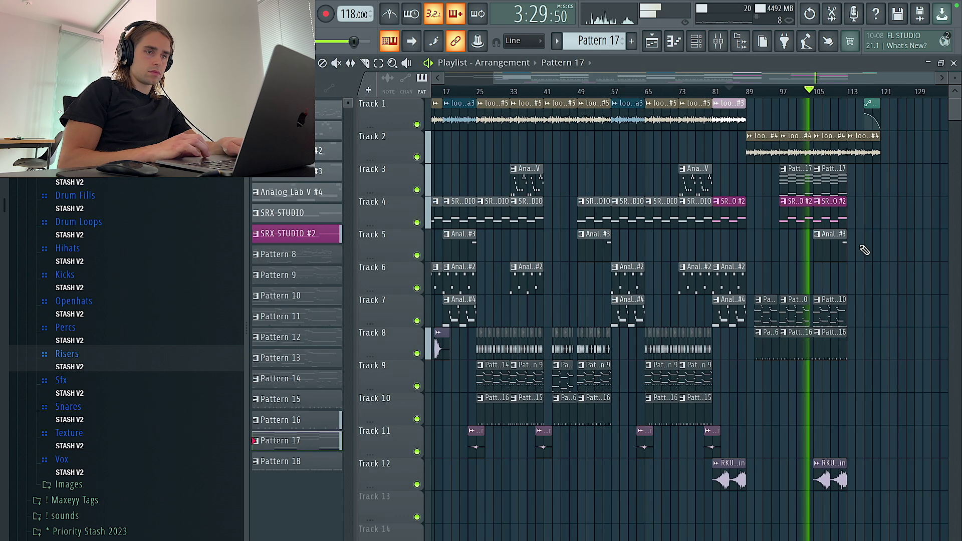
{"action": "scroll", "coordinate": [866, 248], "scroll_direction": "up", "scroll_amount": 3}
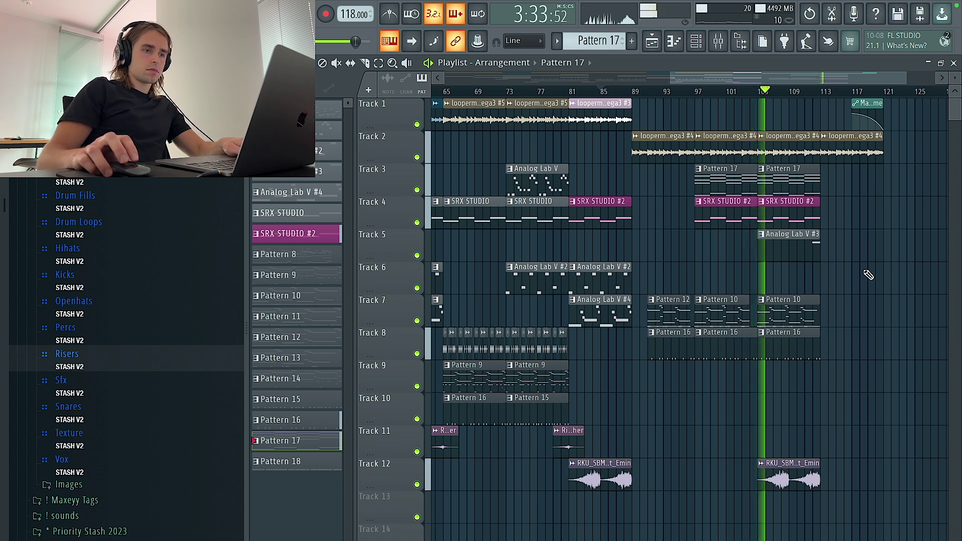
{"action": "scroll", "coordinate": [869, 274], "scroll_direction": "down", "scroll_amount": 3}
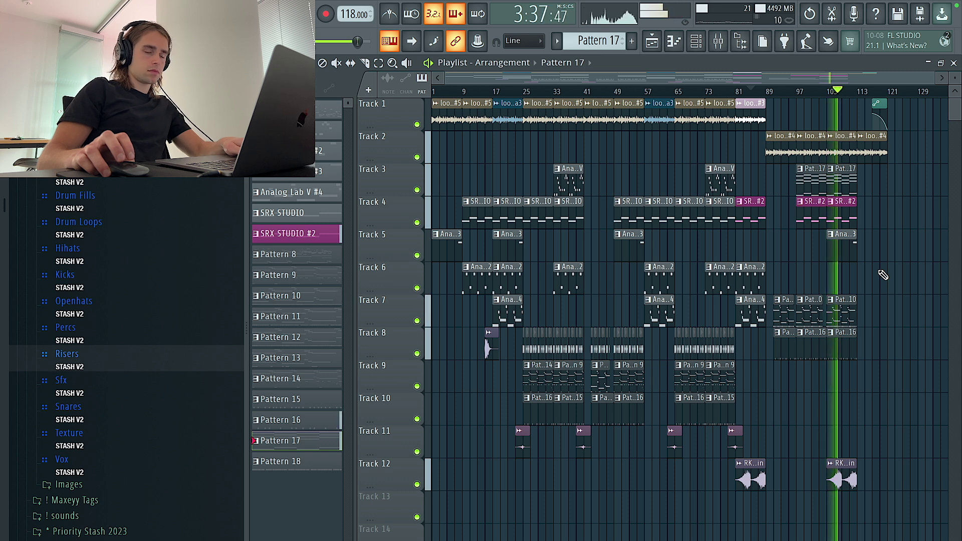
{"action": "left_click", "coordinate": [498, 402]}
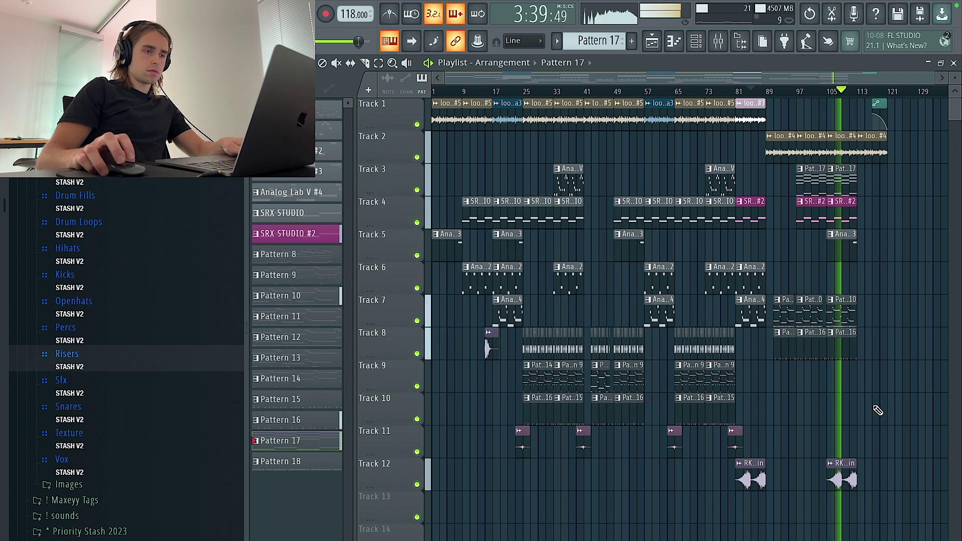
{"action": "scroll", "coordinate": [883, 408], "scroll_direction": "up", "scroll_amount": 1}
{"action": "scroll", "coordinate": [883, 409], "scroll_direction": "down", "scroll_amount": 2}
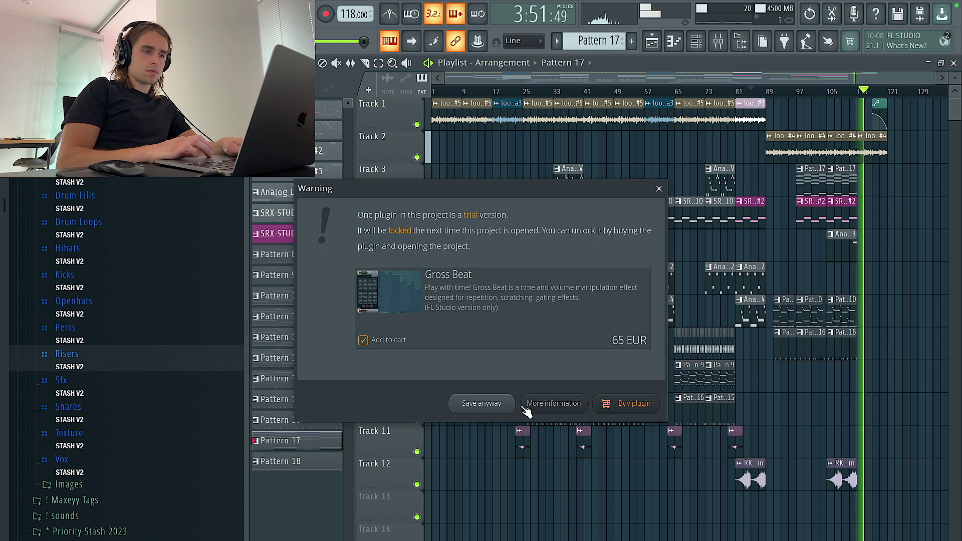
{"action": "left_click", "coordinate": [529, 403]}
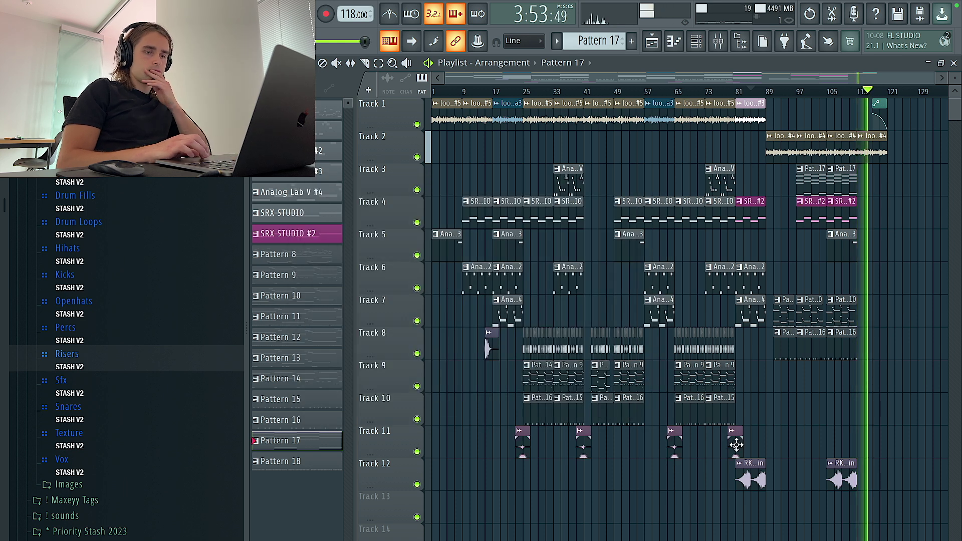